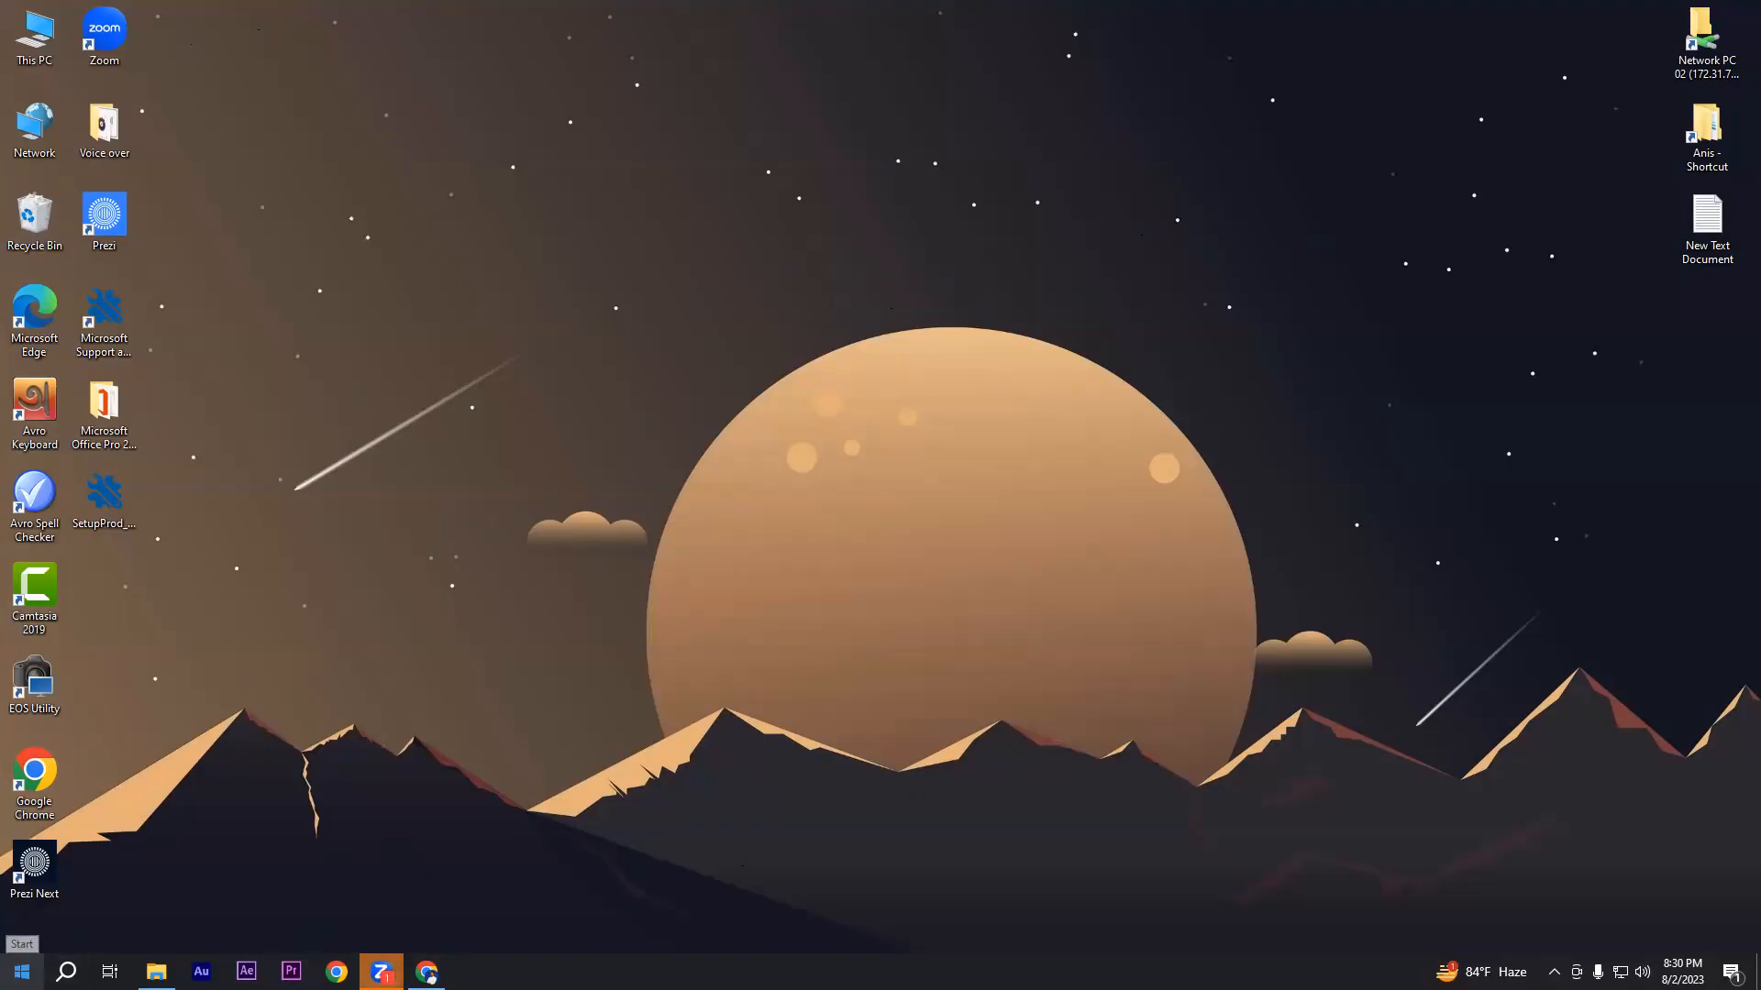
- Launch Adobe Premiere Pro 2020 and dismiss its welcome screen
click(22, 972)
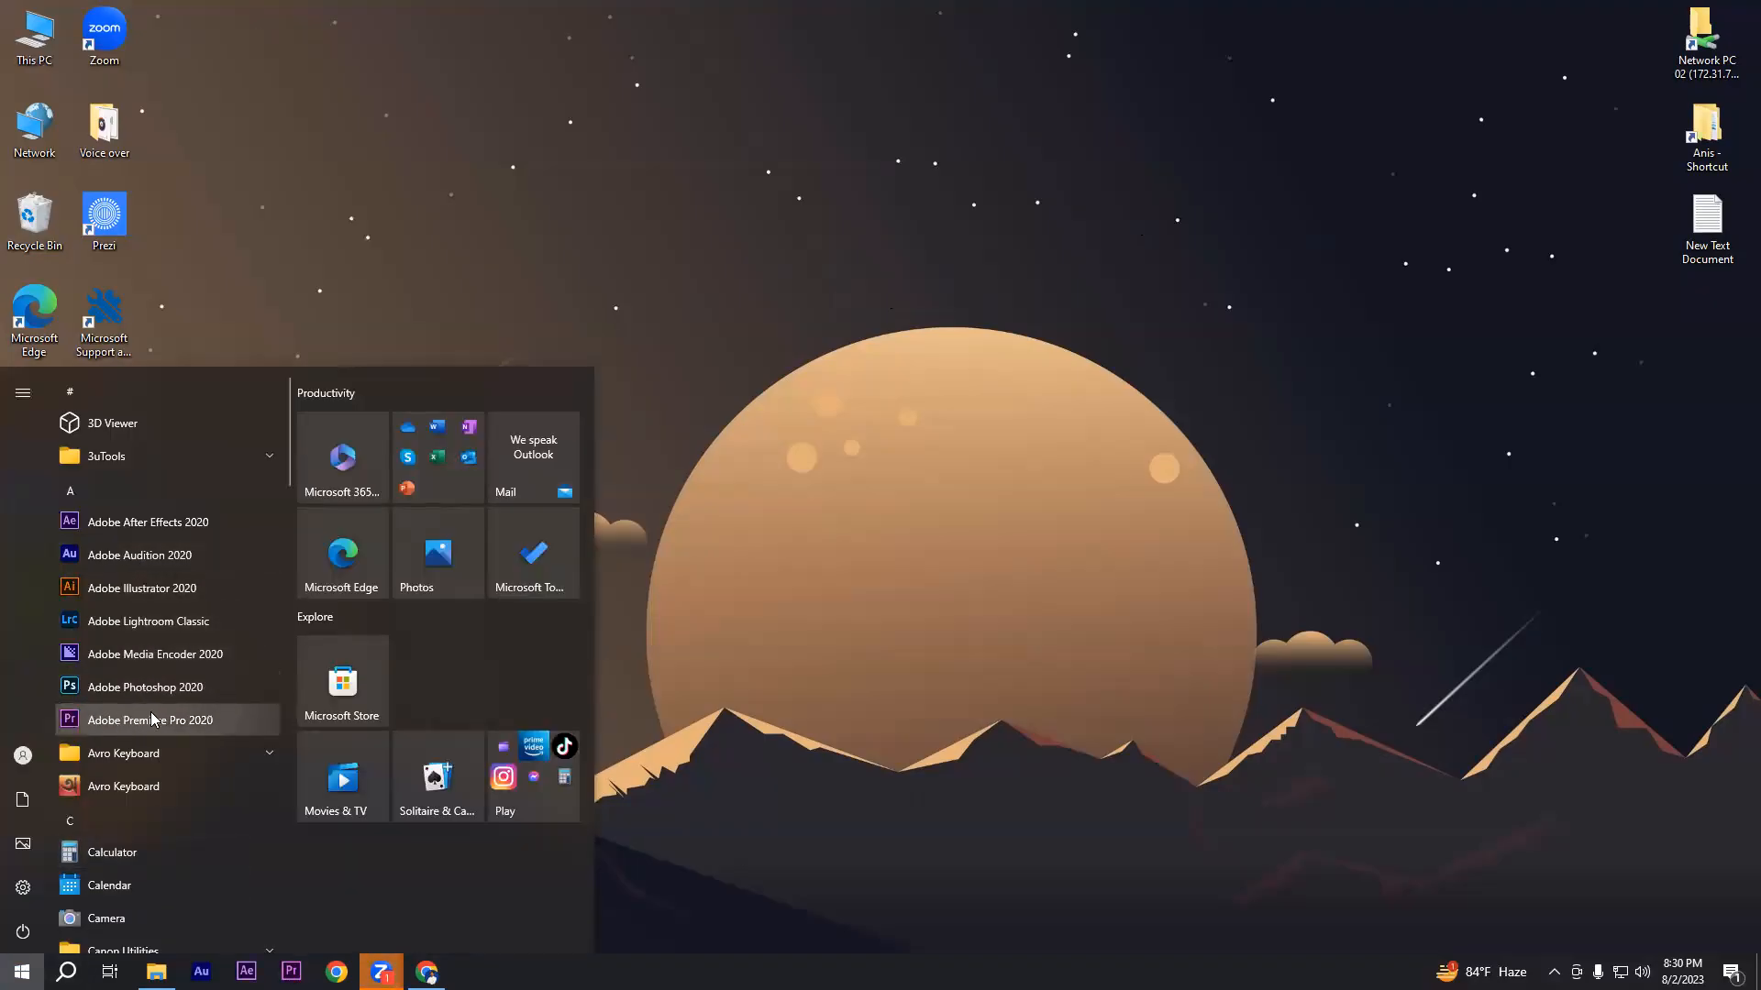
click(133, 720)
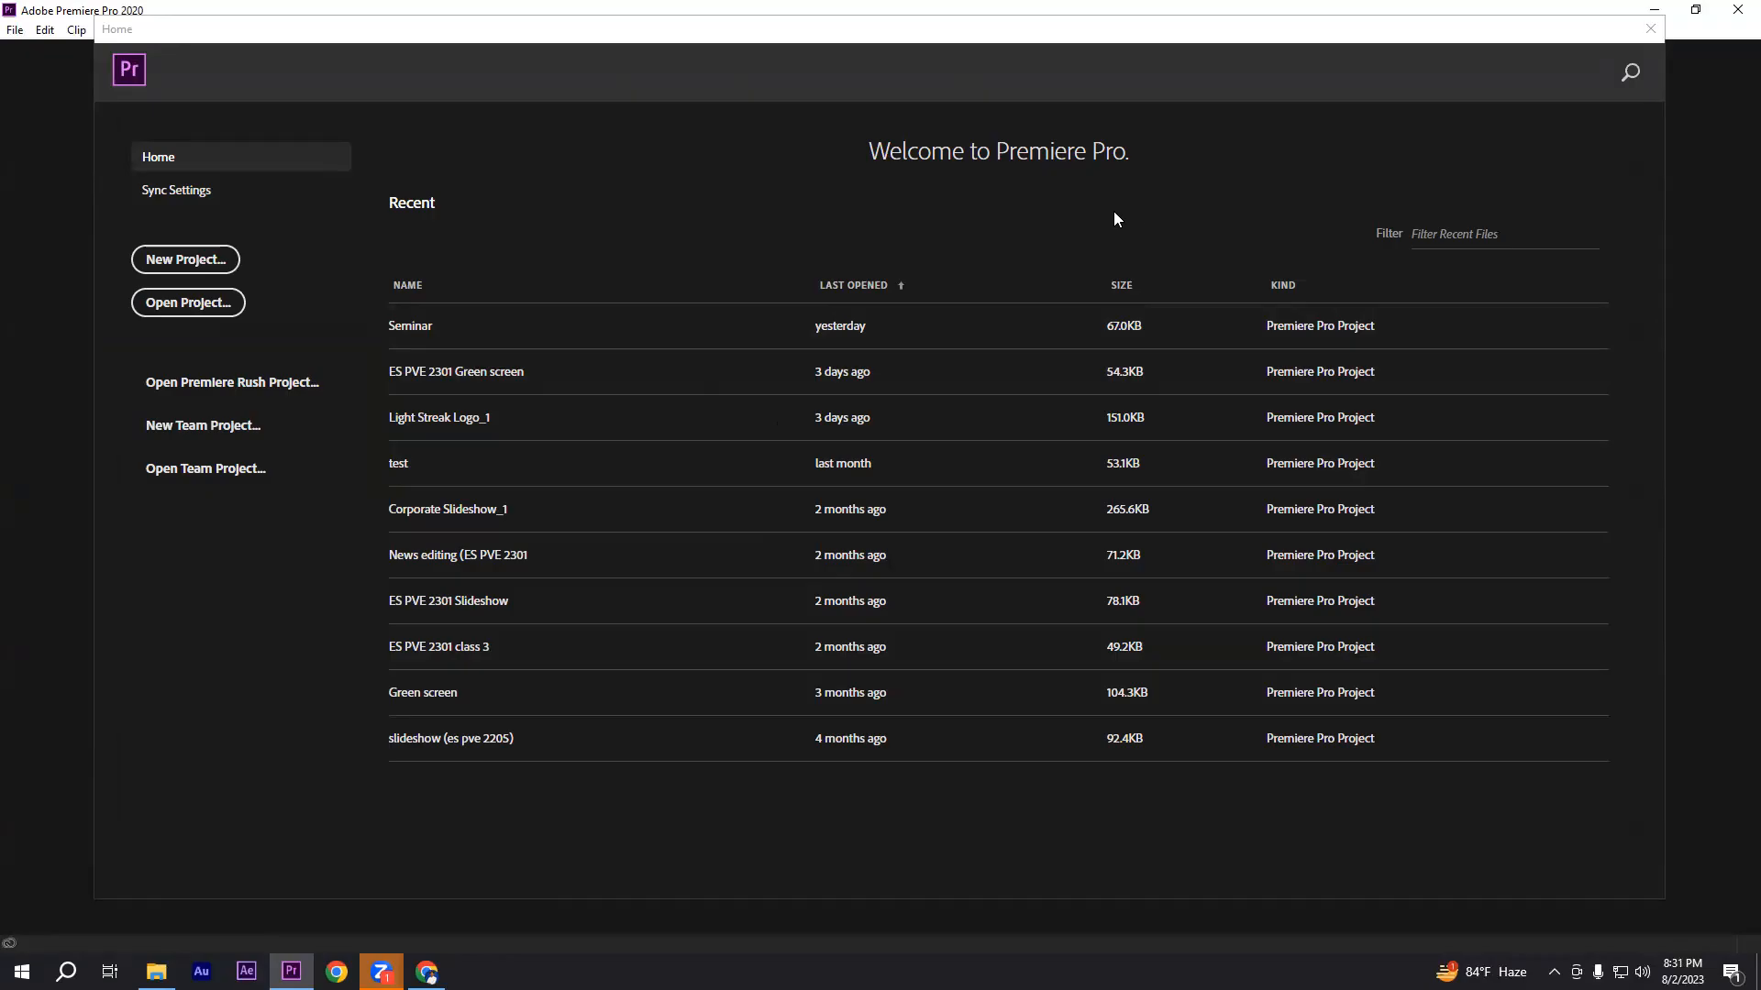
click(1651, 28)
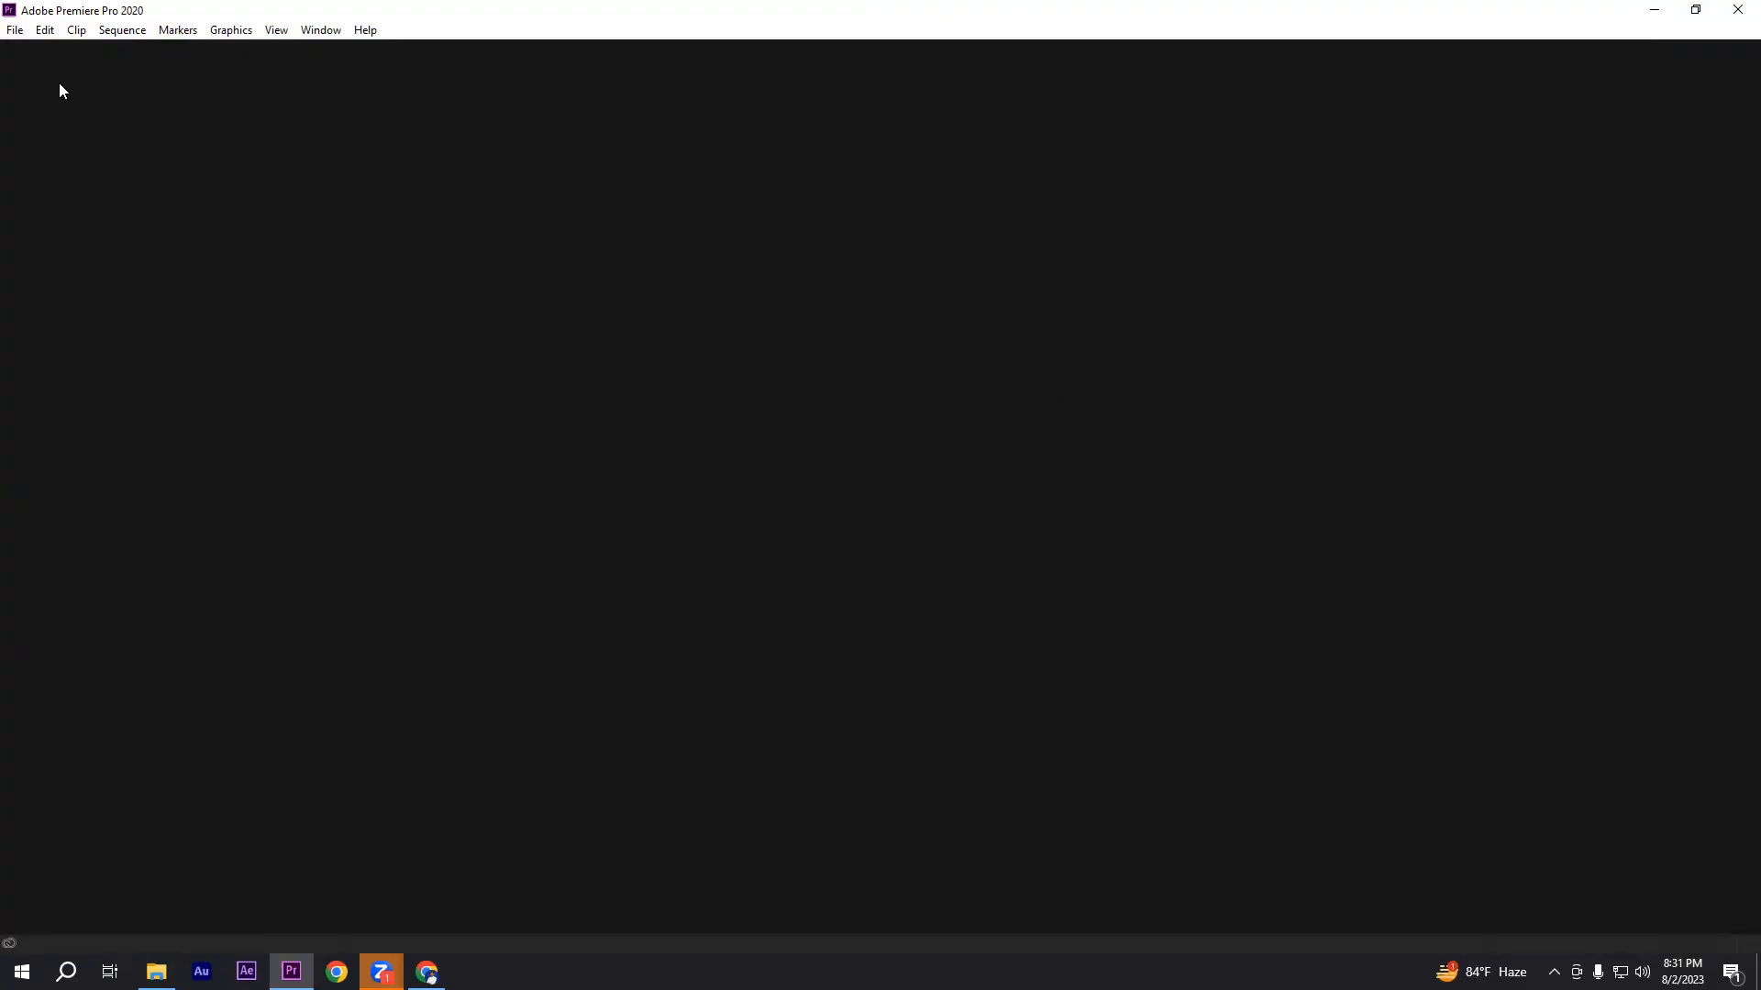
- Start a new project and name it "PR 1st class"
click(13, 31)
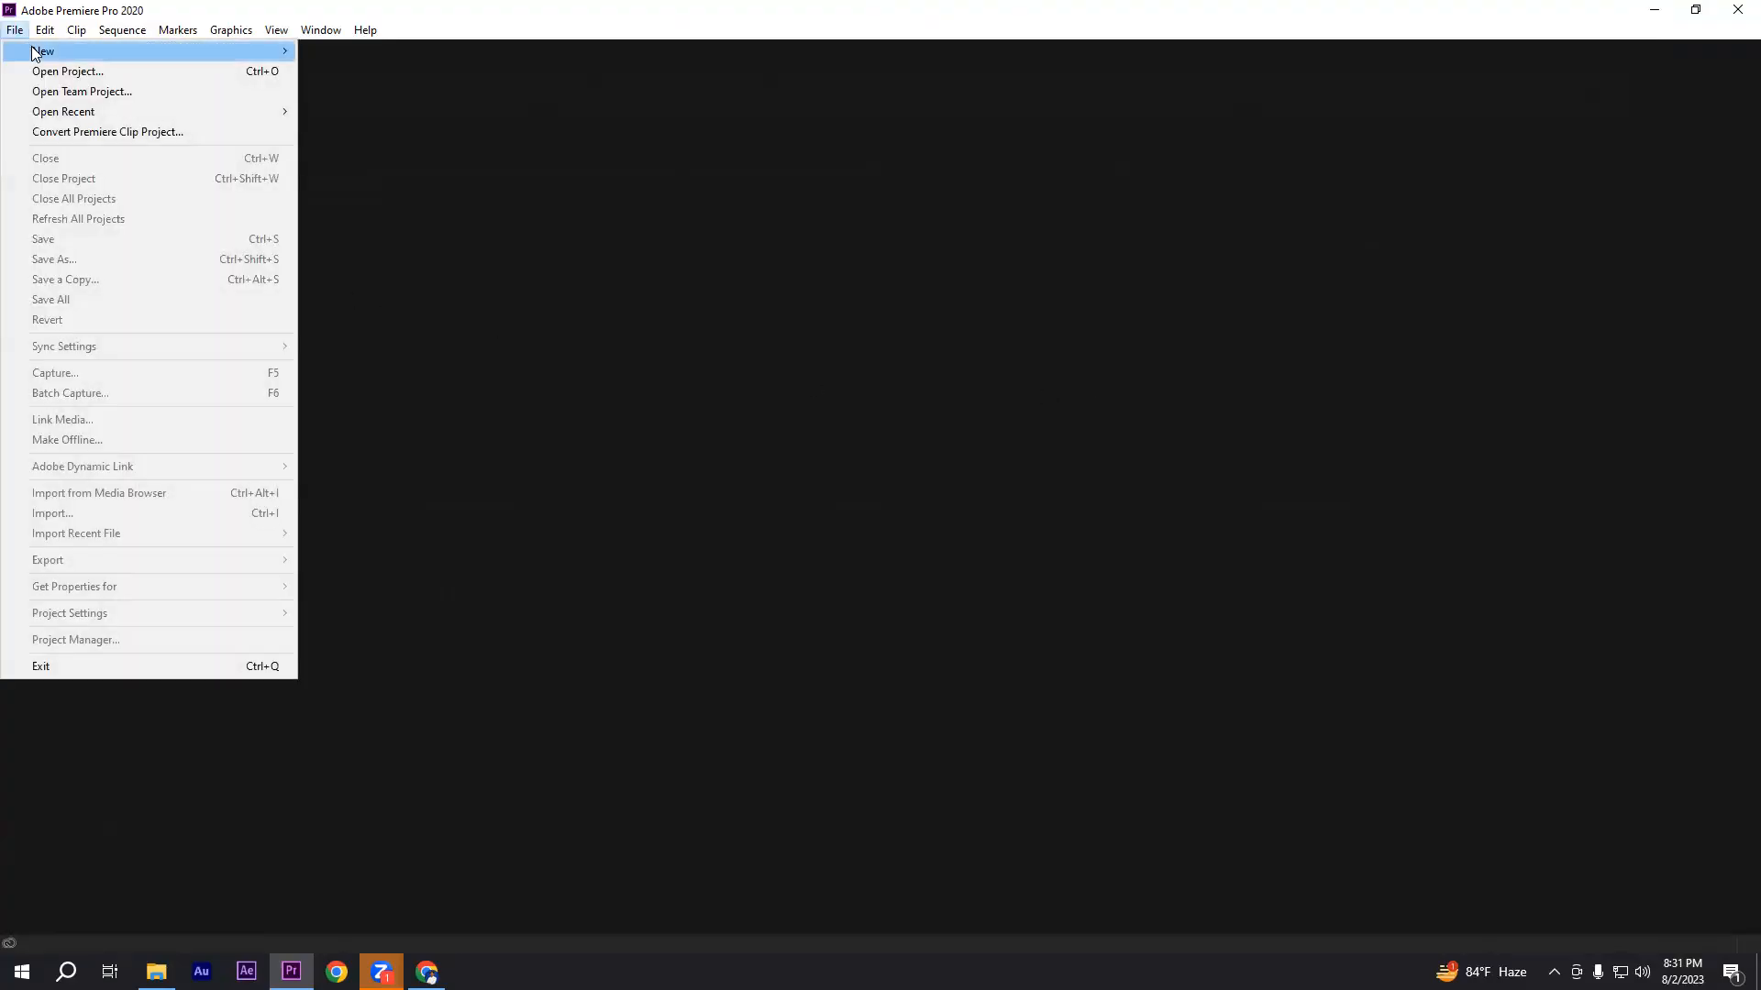
mouse_move(51, 54)
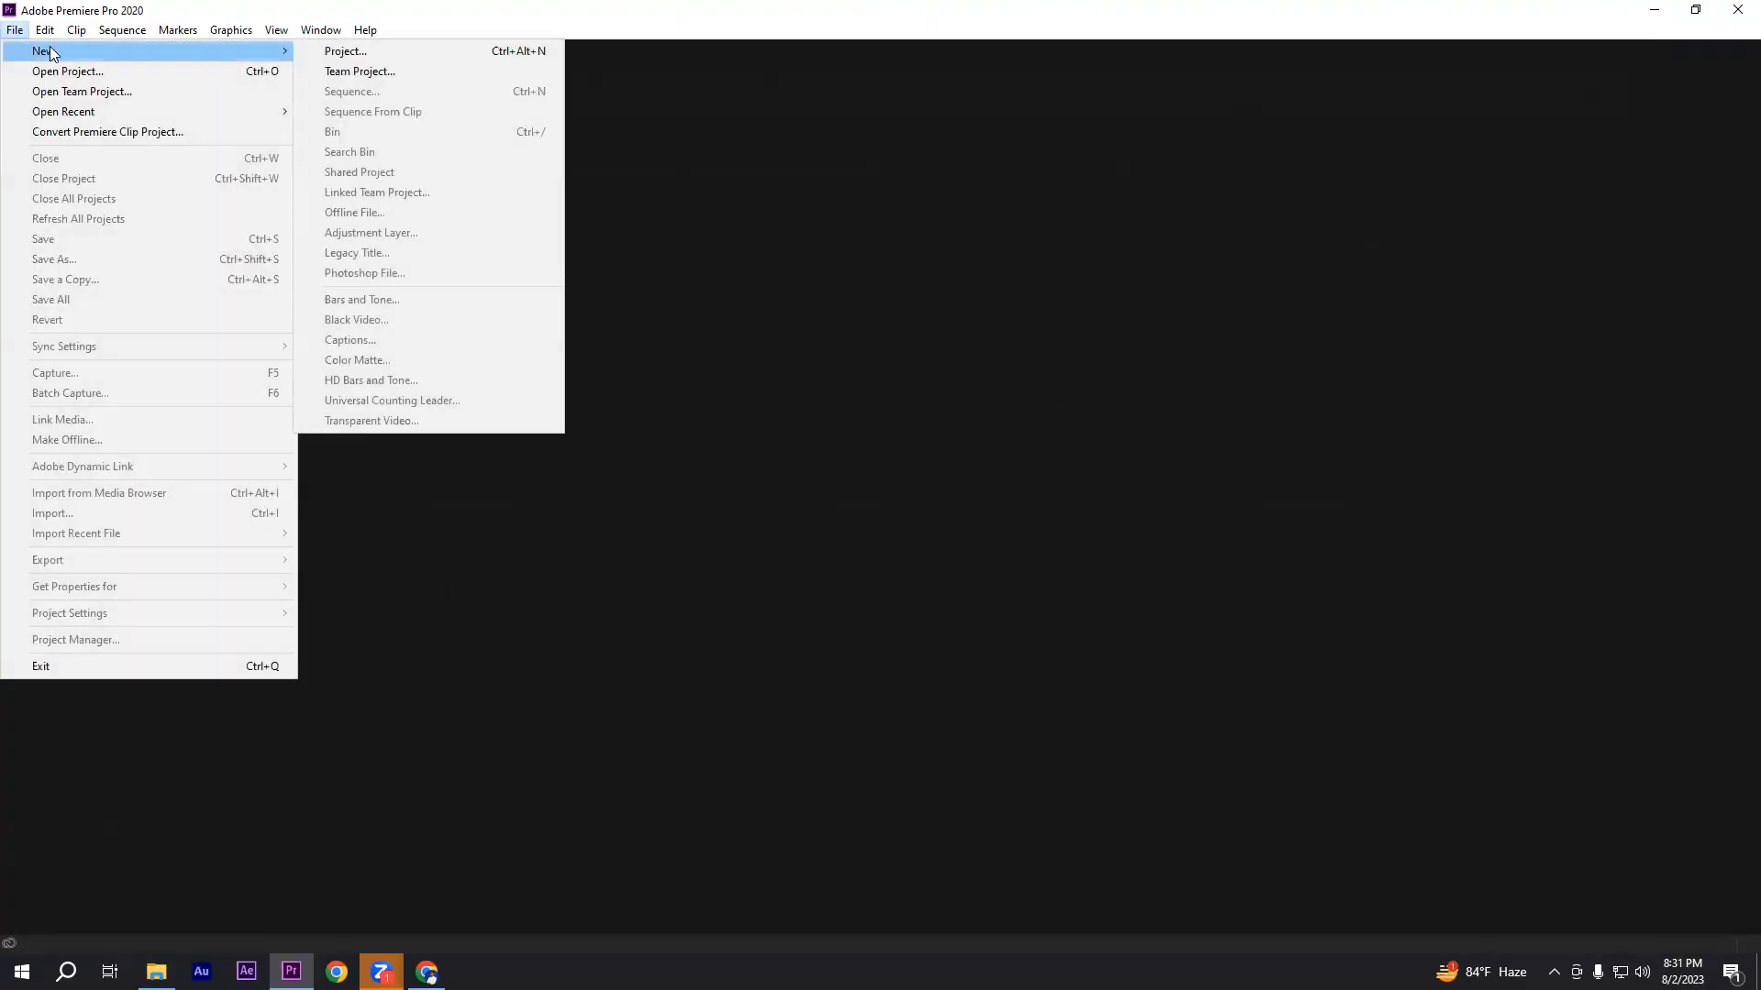
click(347, 51)
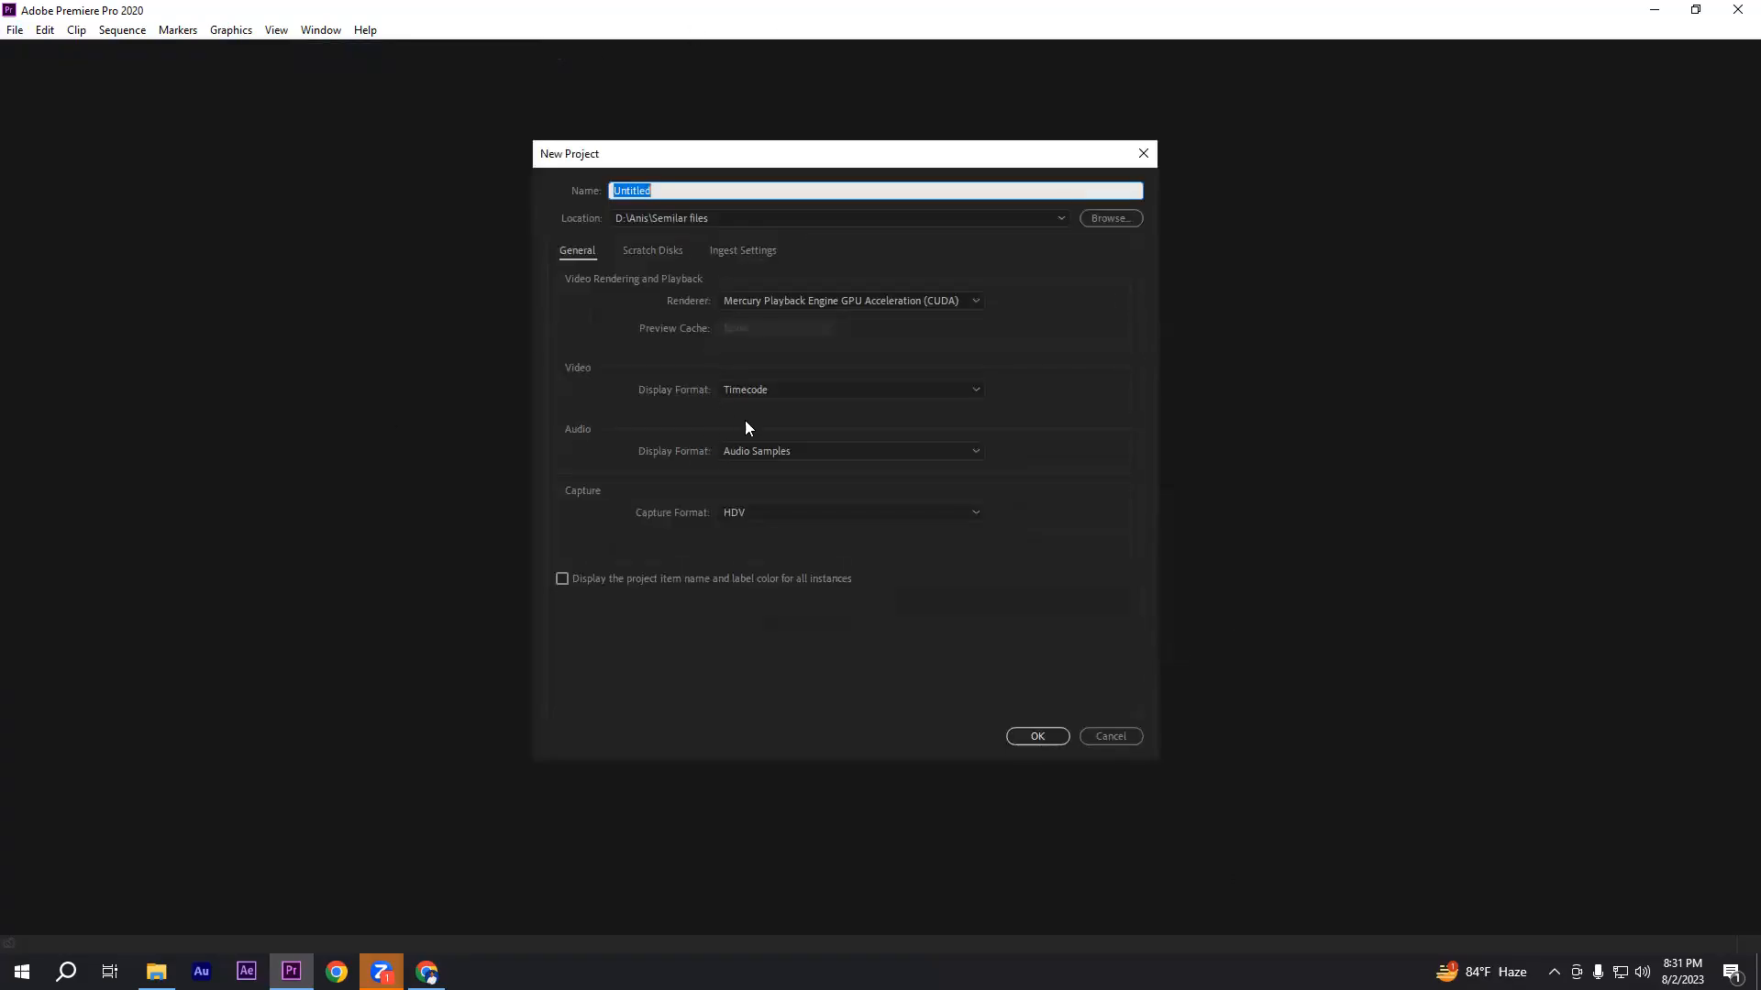
click(660, 190)
text(PR 1st class)
- Browse for the new project's location and open the New Volume (E:) drive
click(1114, 218)
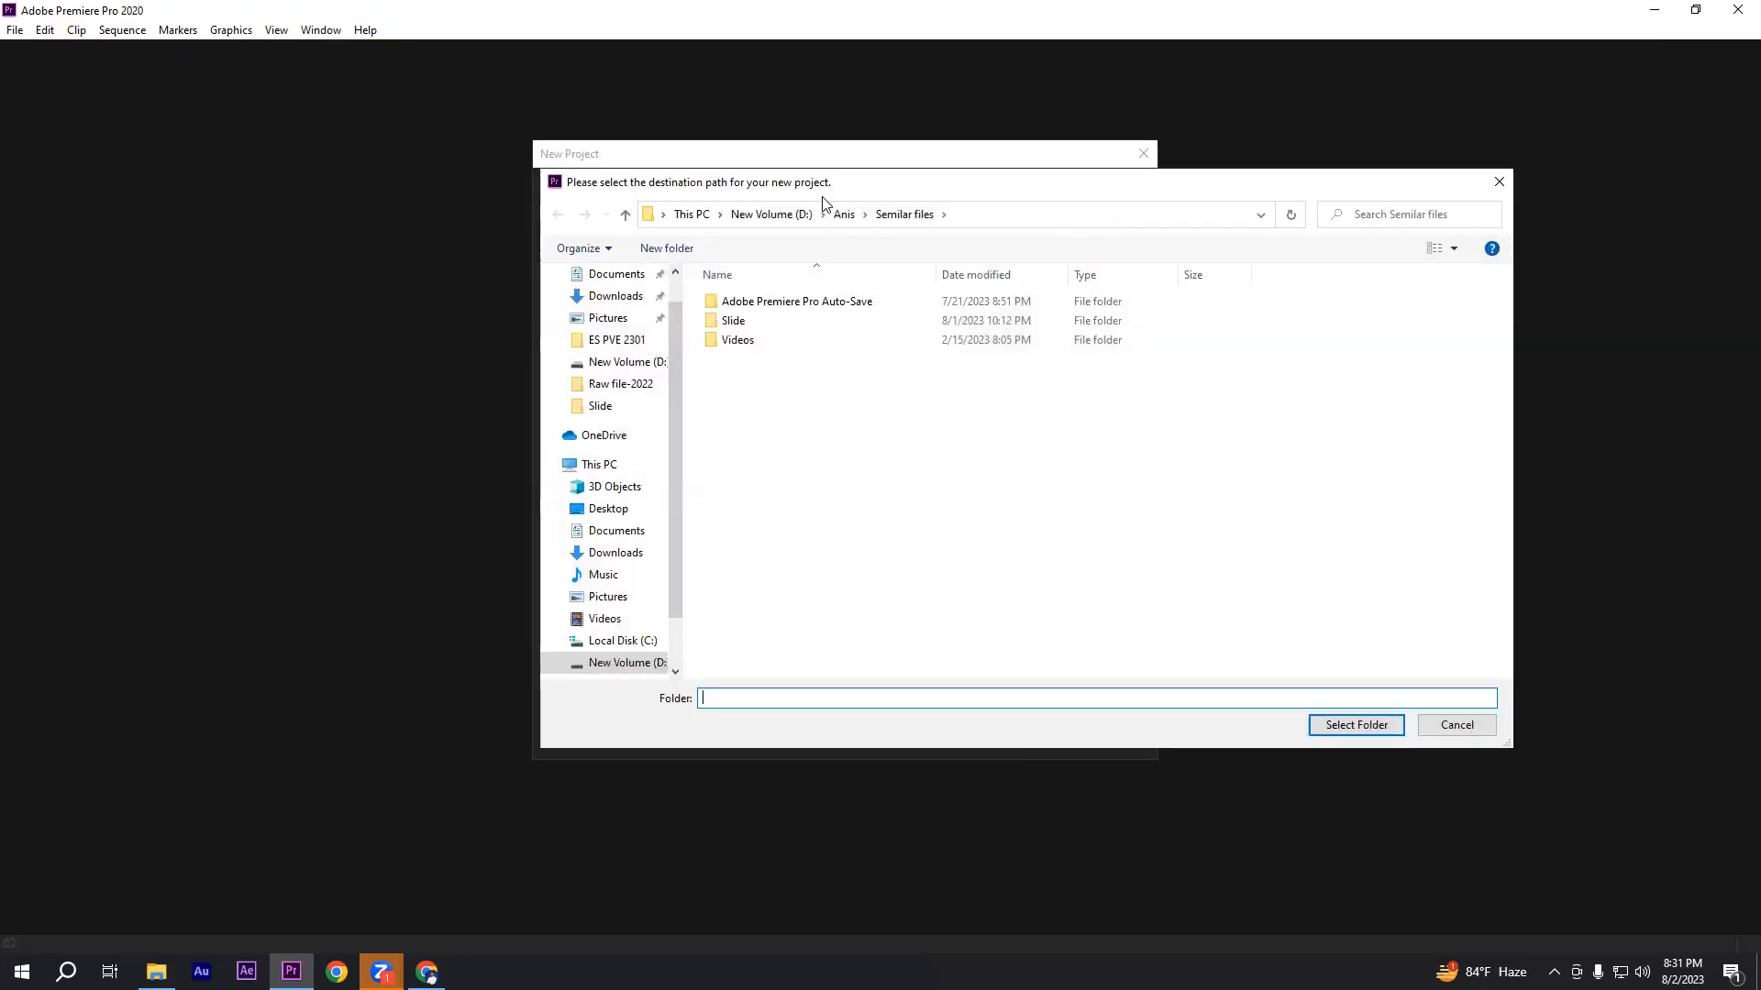
drag(822, 196, 587, 204)
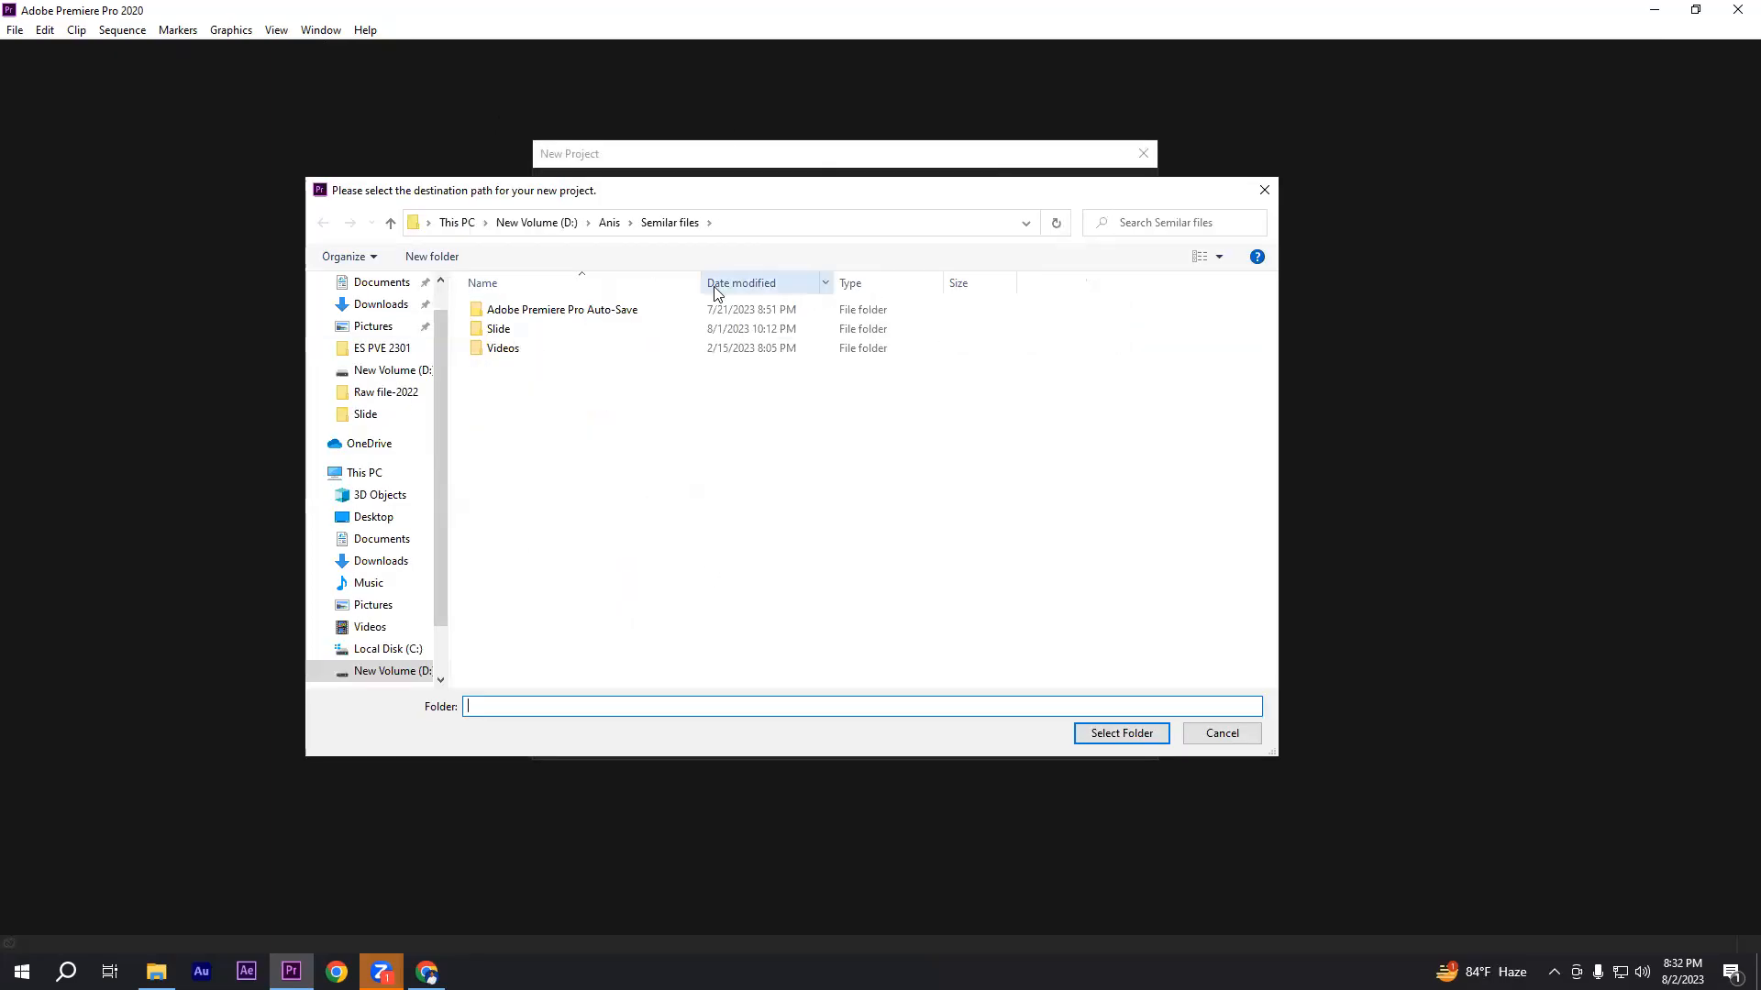
drag(702, 184, 709, 153)
click(384, 445)
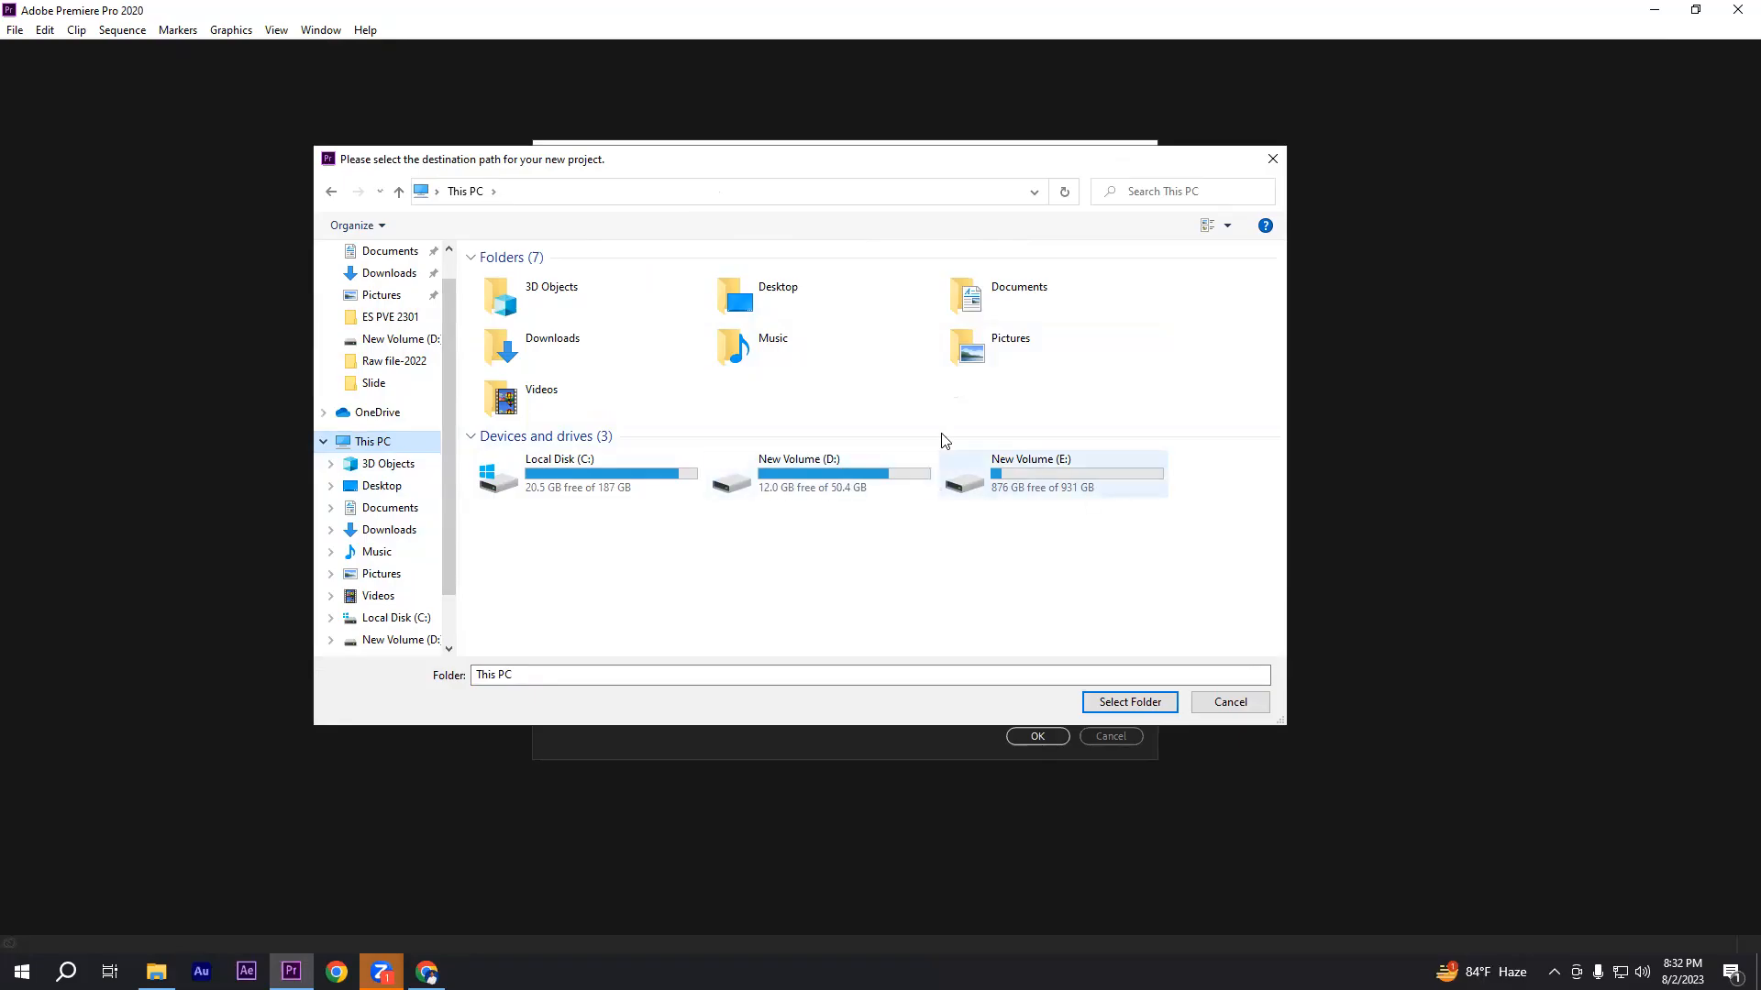
double_click(1040, 493)
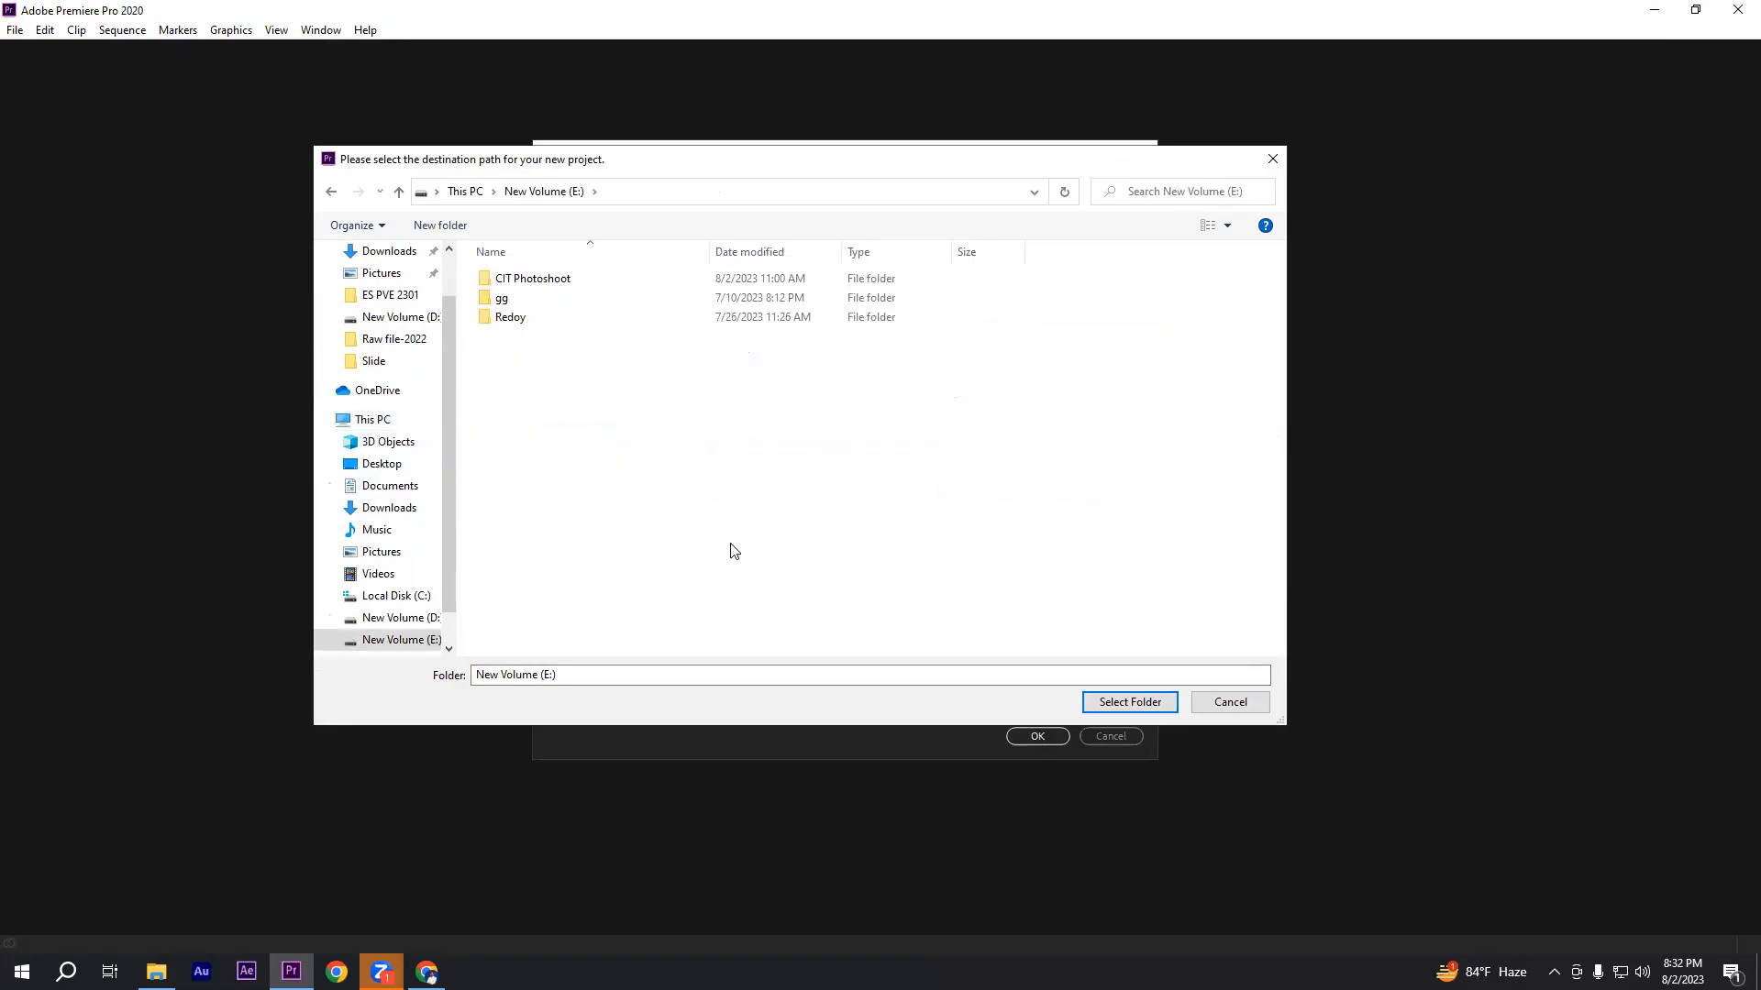
drag(766, 153, 891, 262)
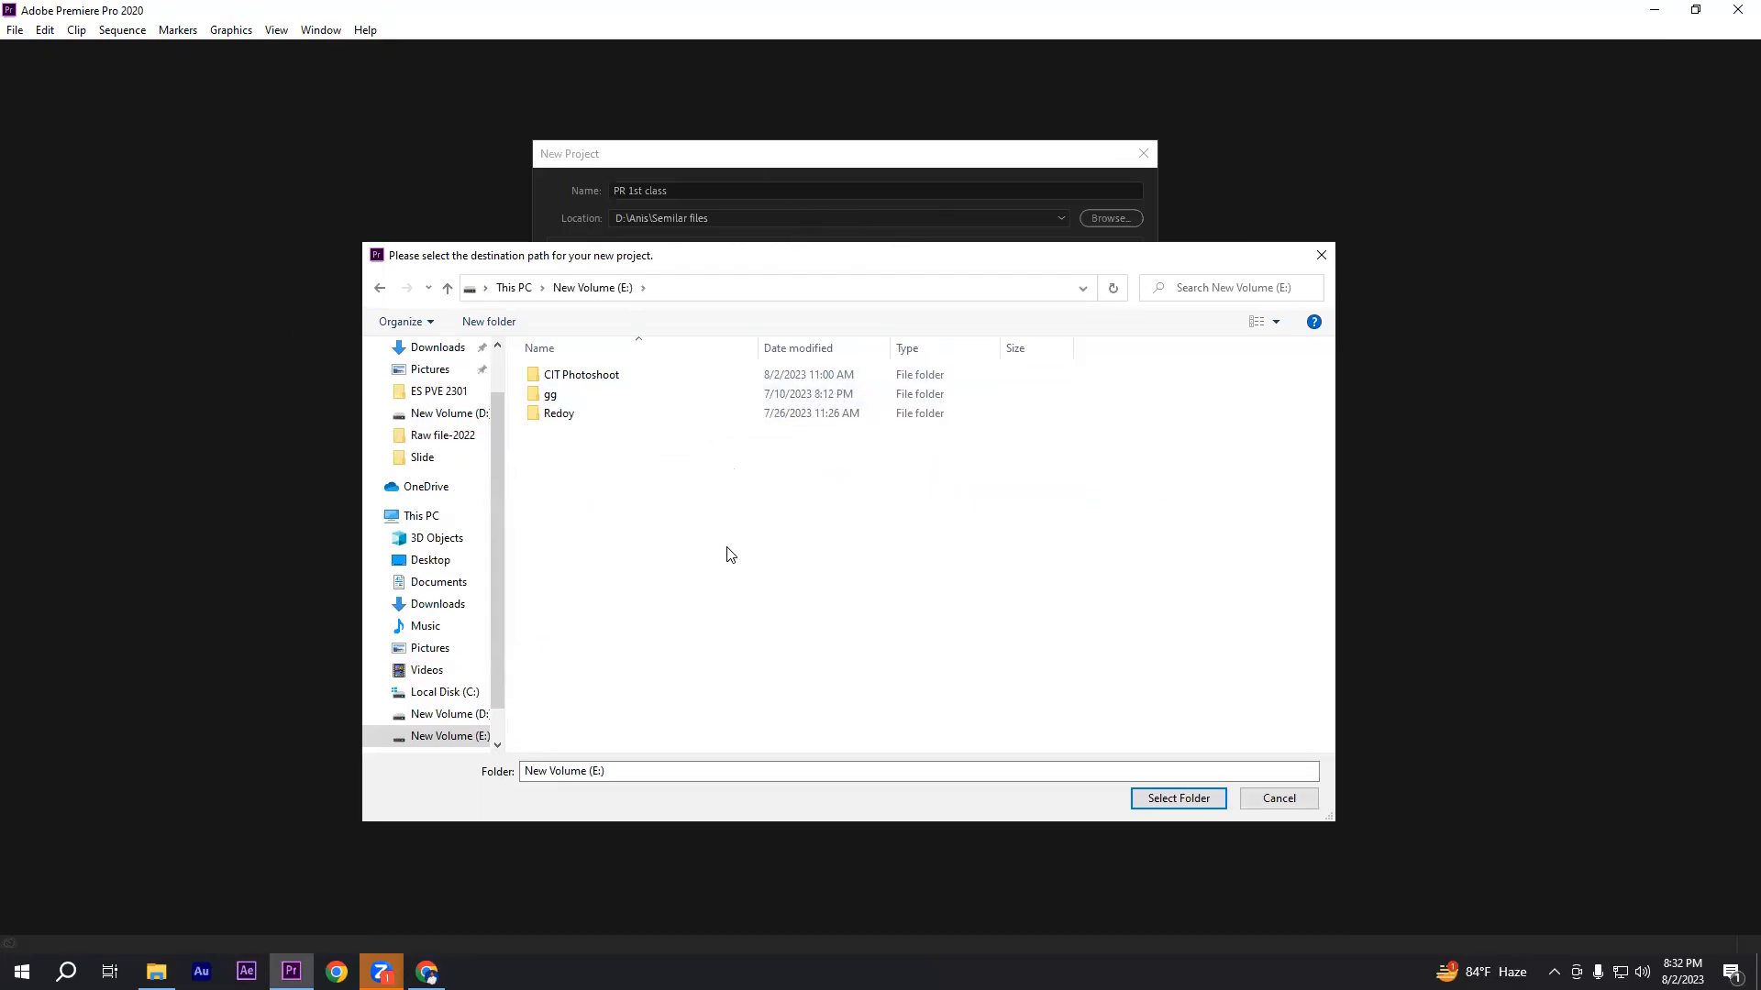
drag(760, 266, 703, 195)
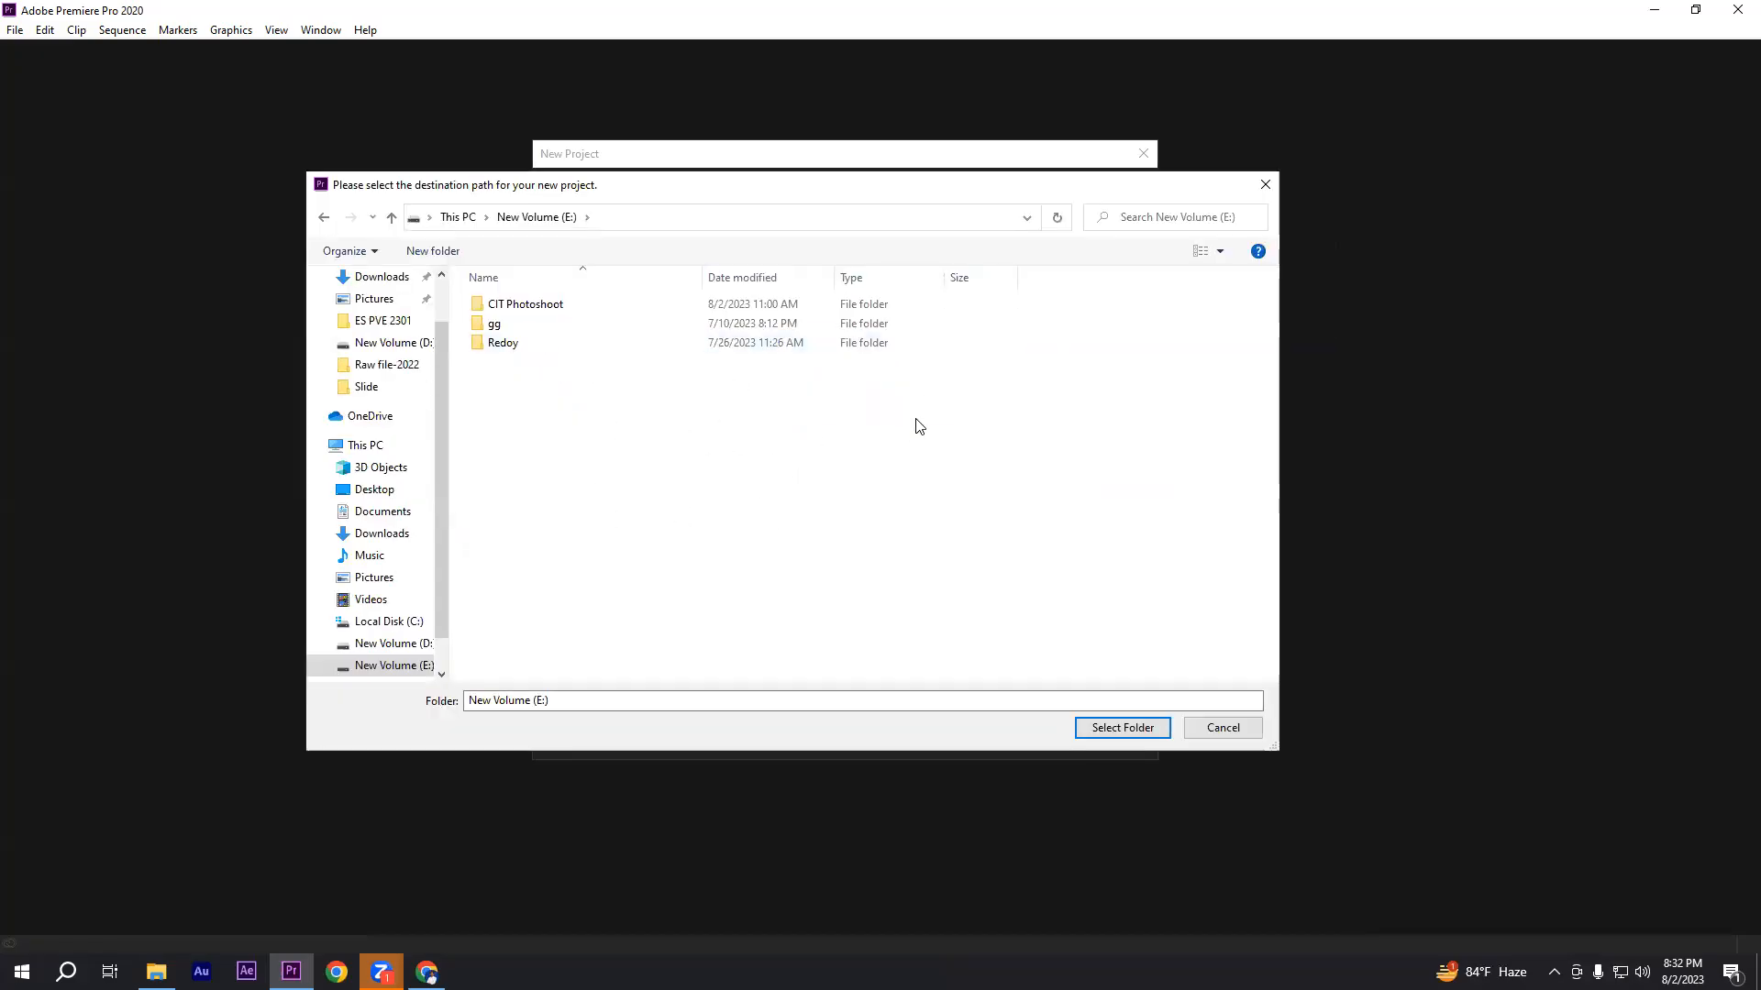
- Create a folder named "ES pve 2302 Class 1" on the E: drive and choose it as the project location
right_click(756, 480)
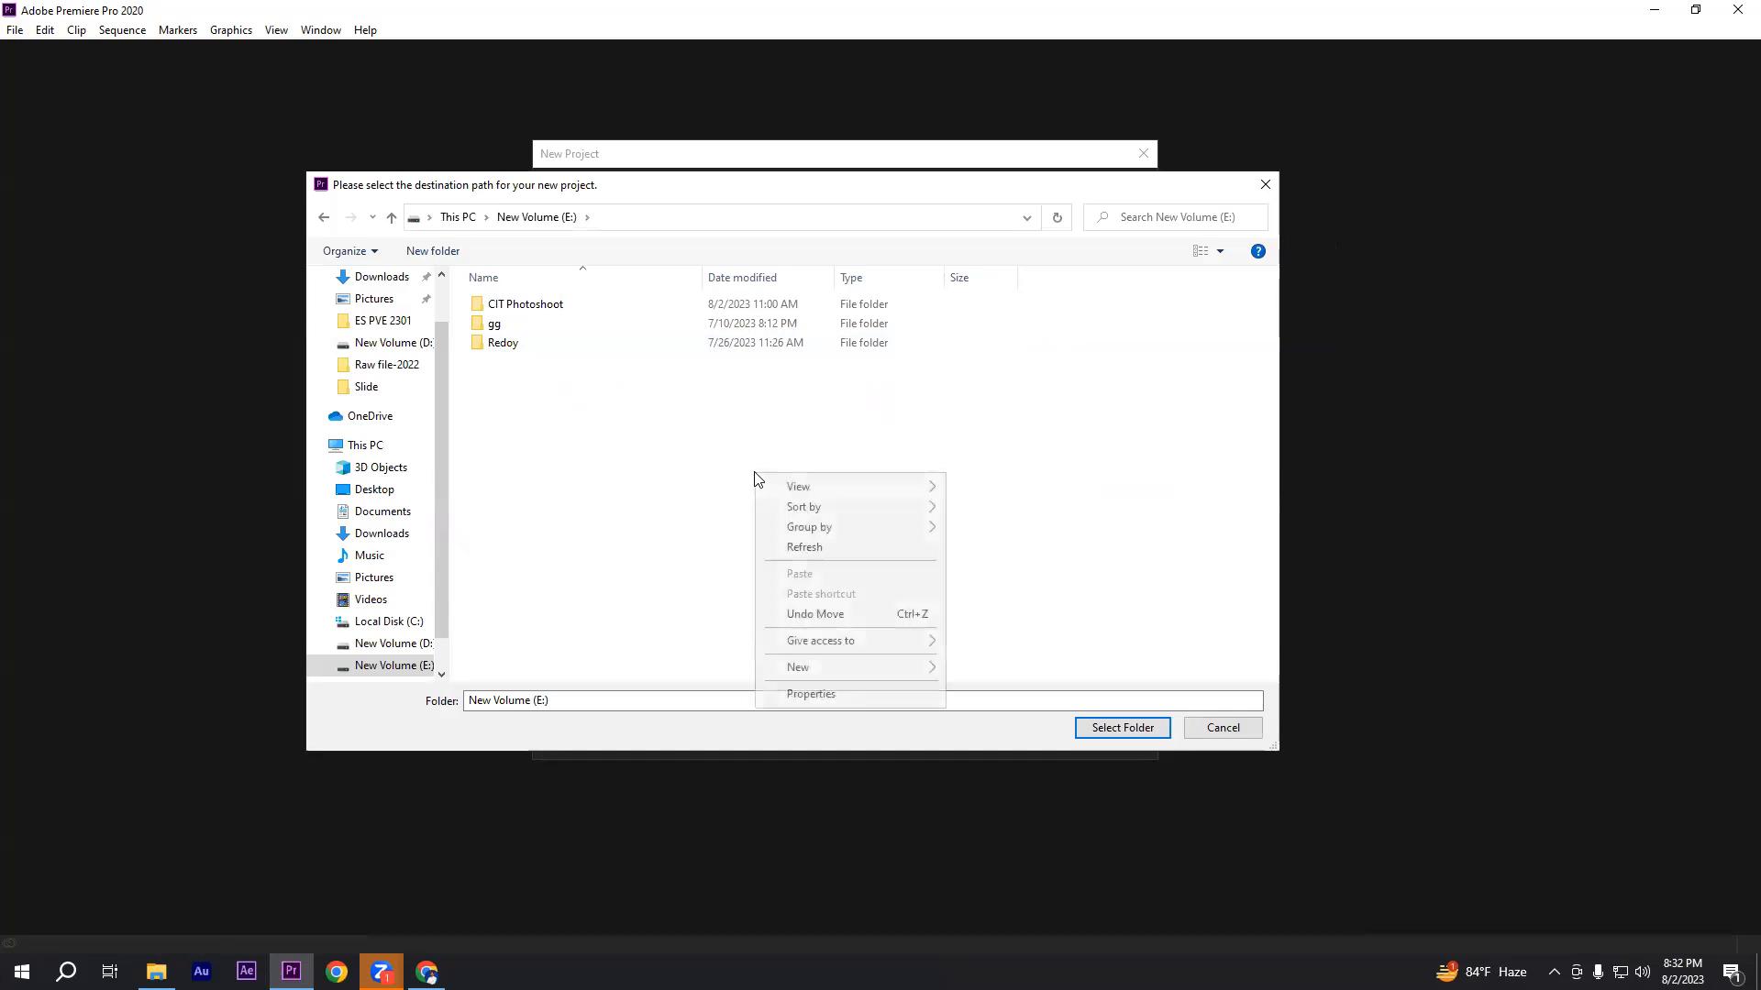
mouse_move(922, 676)
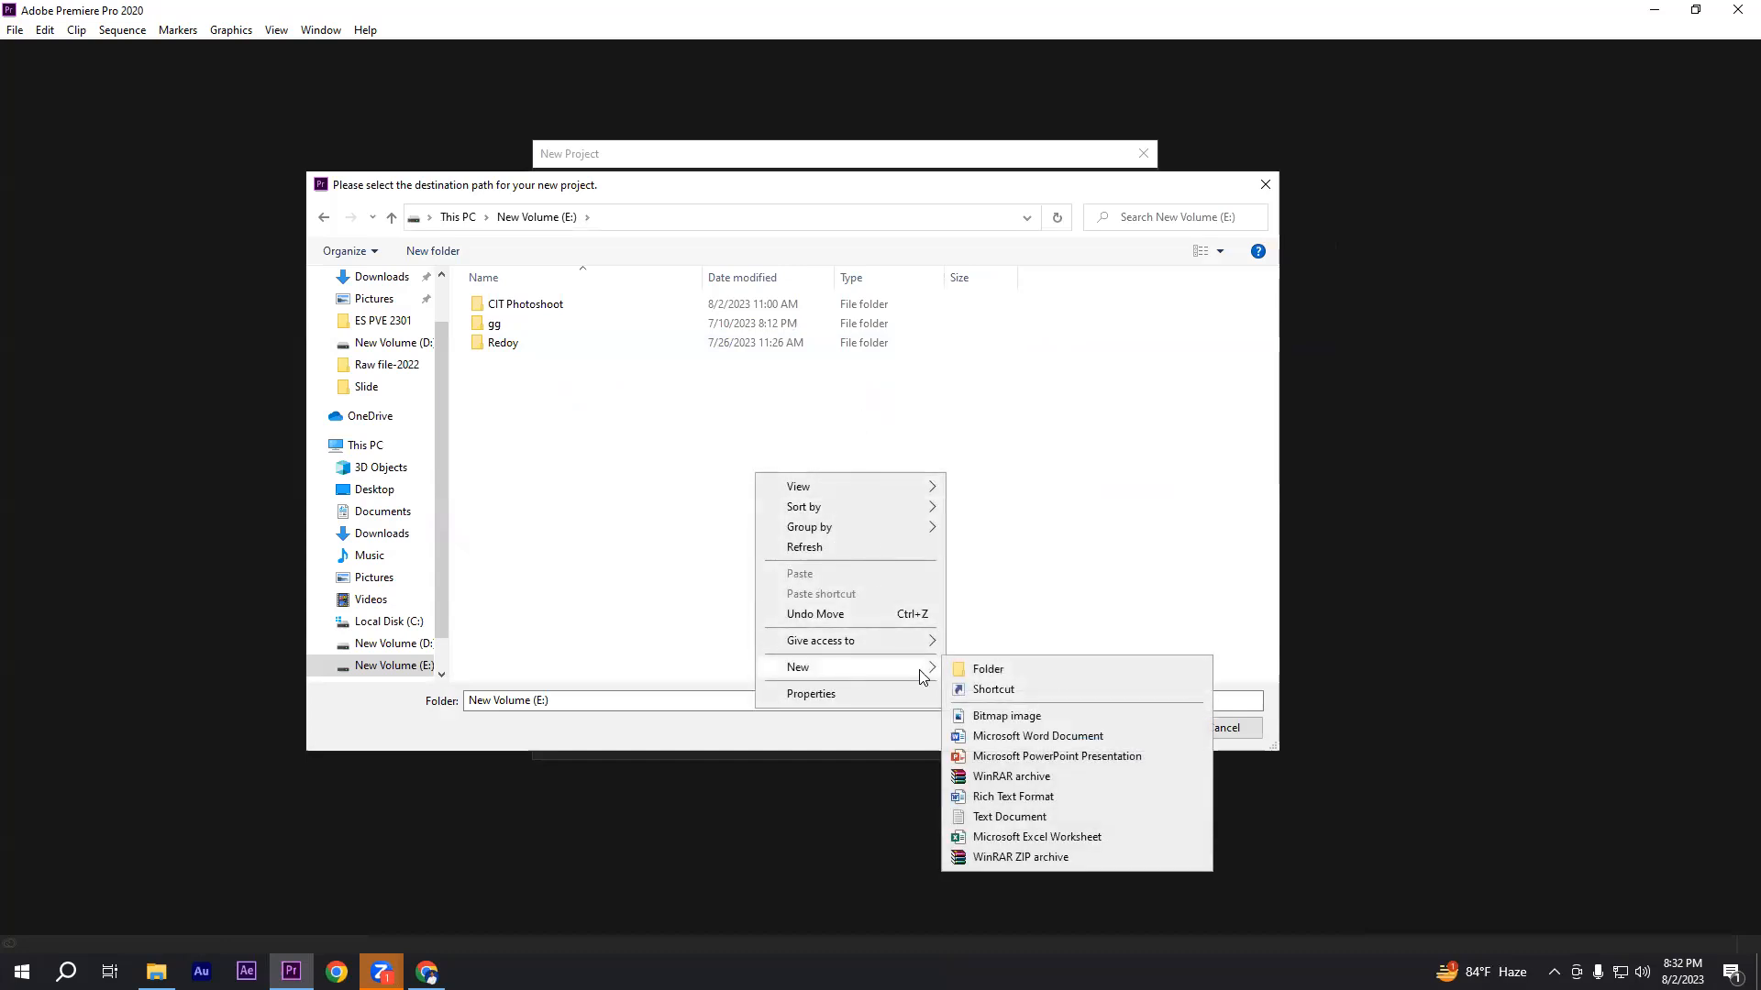
click(1052, 672)
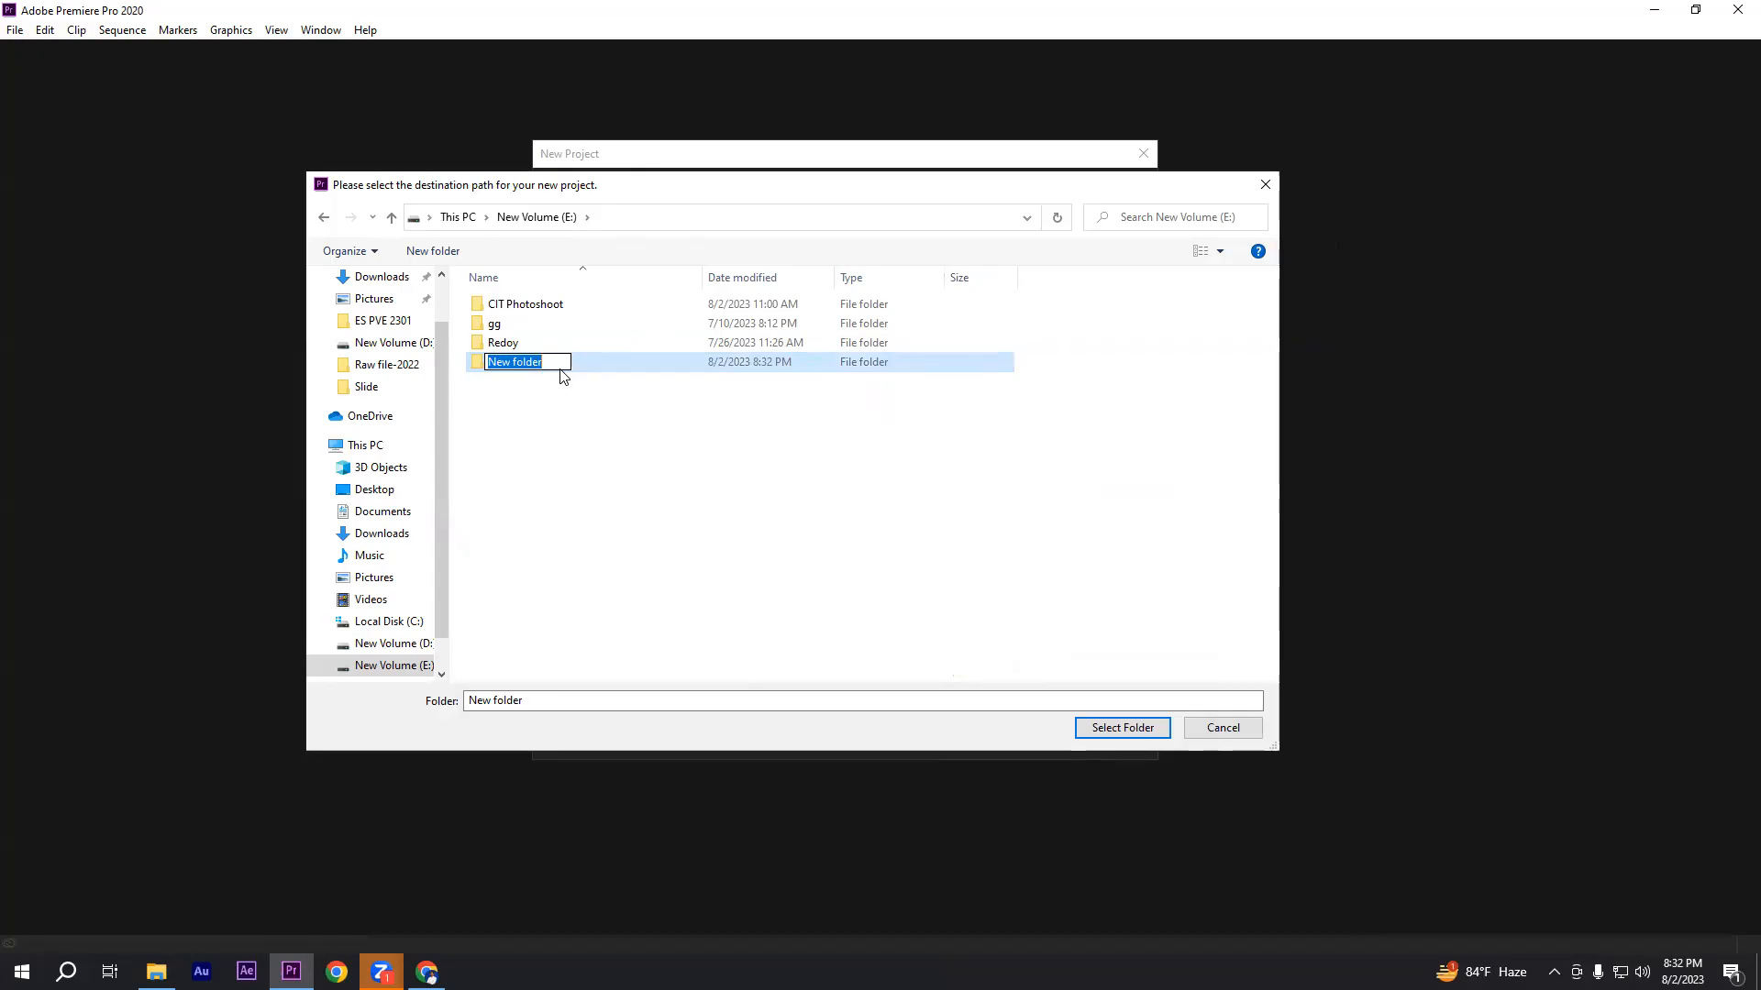
text(ES pve 2302 Class 1)
key(Return)
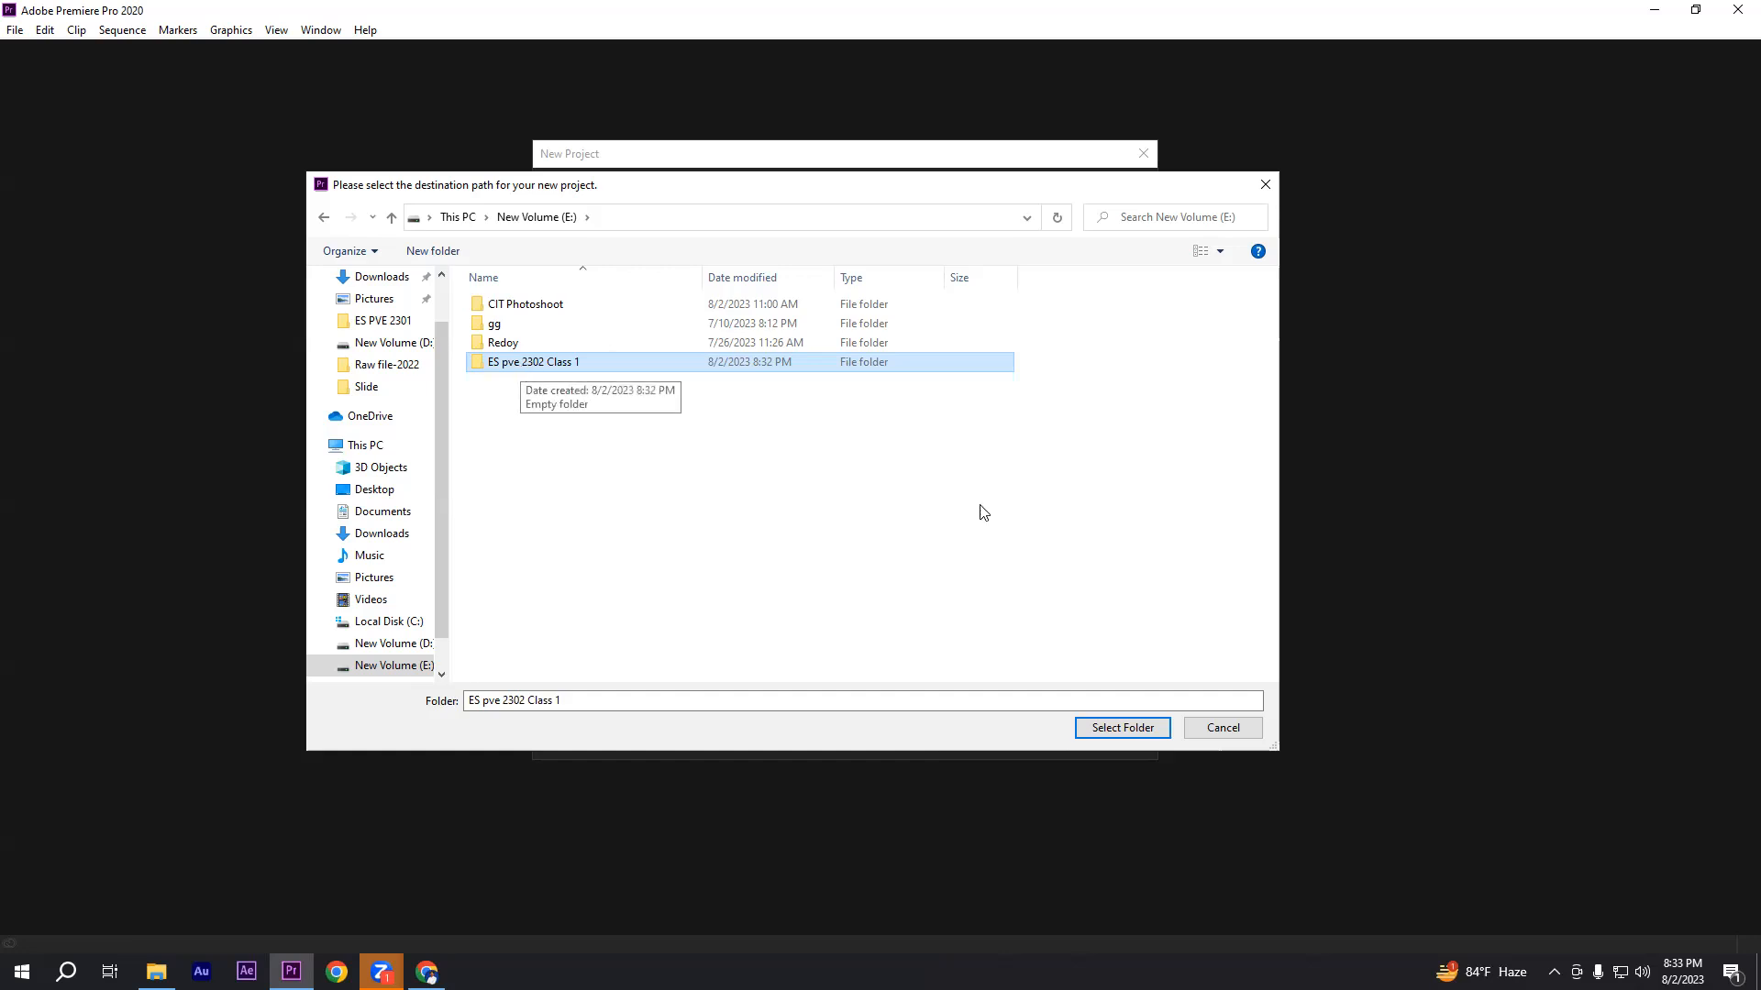
click(1121, 728)
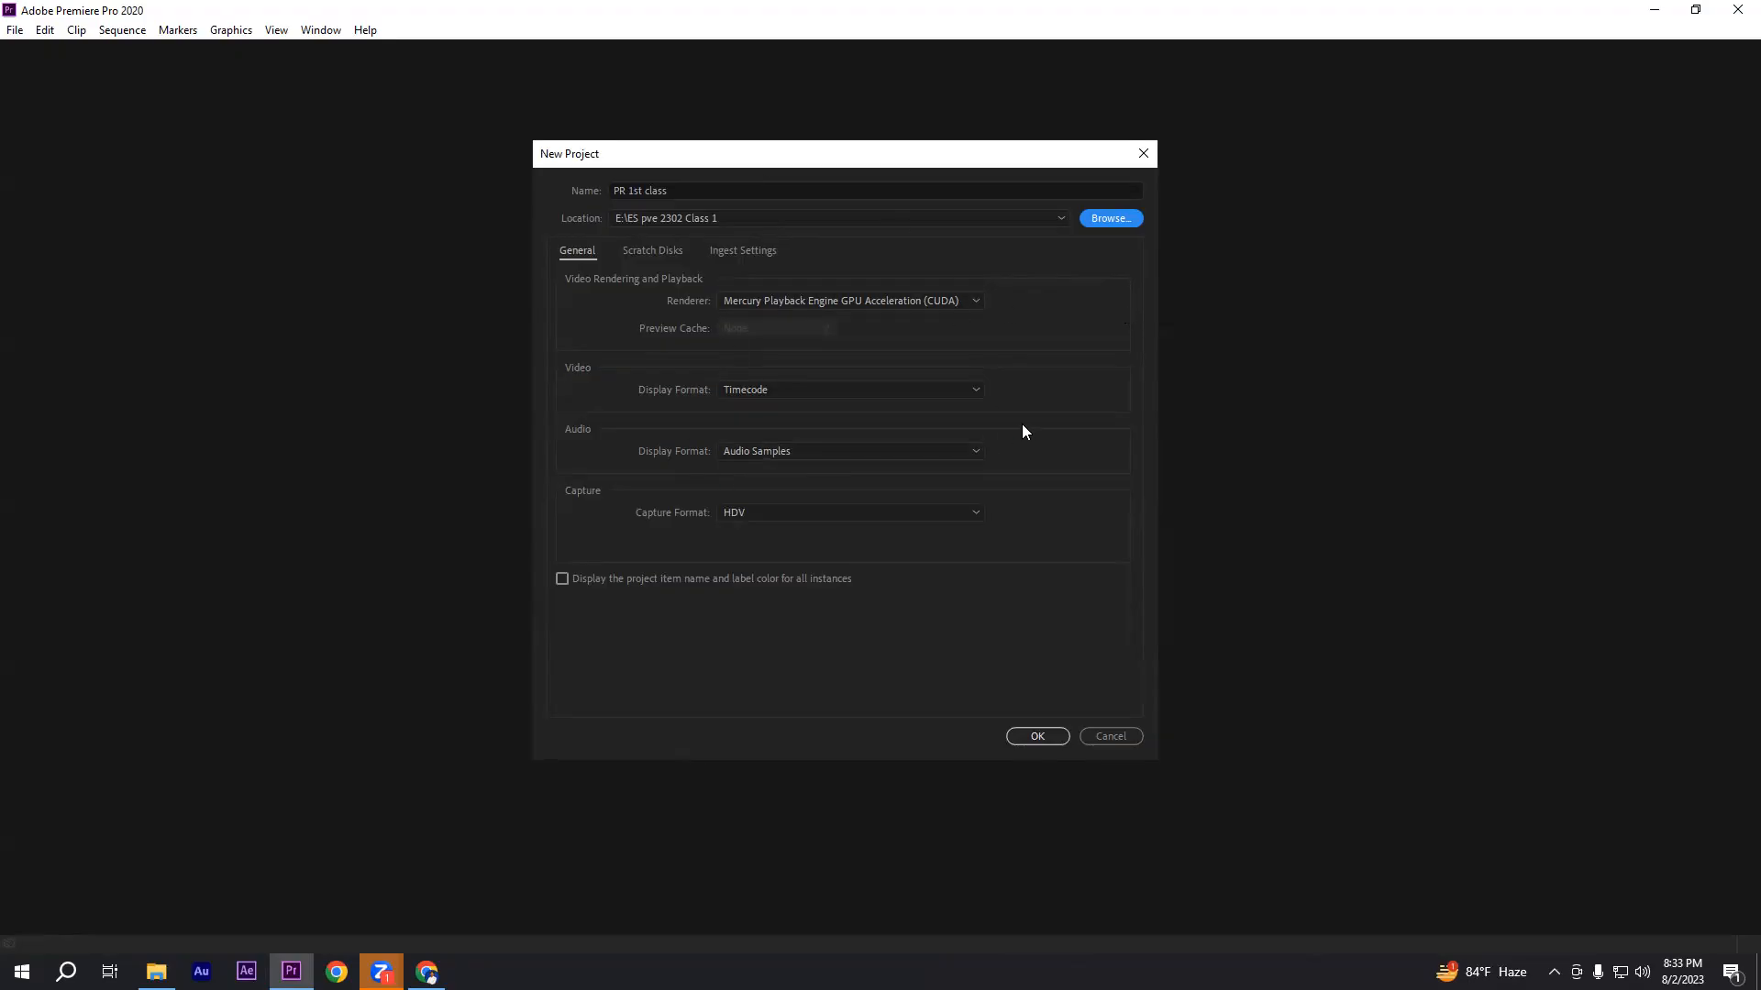
- Check the project's location and name, and create the project with the remaining default settings
click(663, 217)
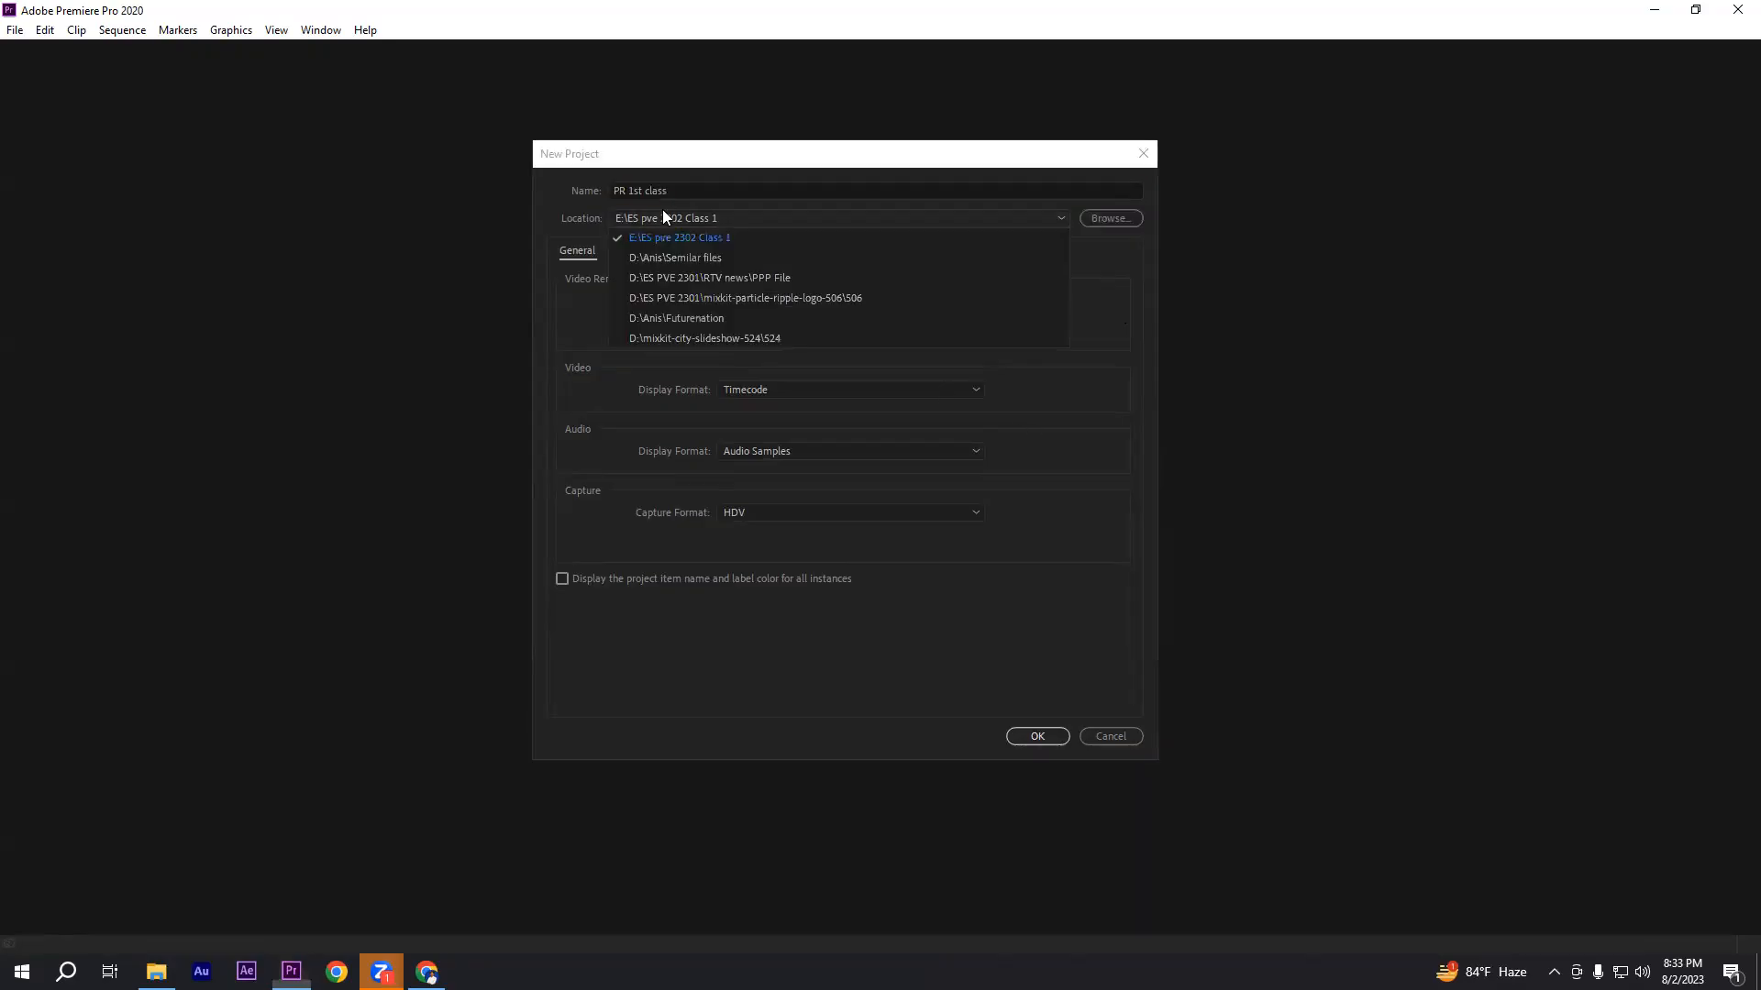
click(695, 186)
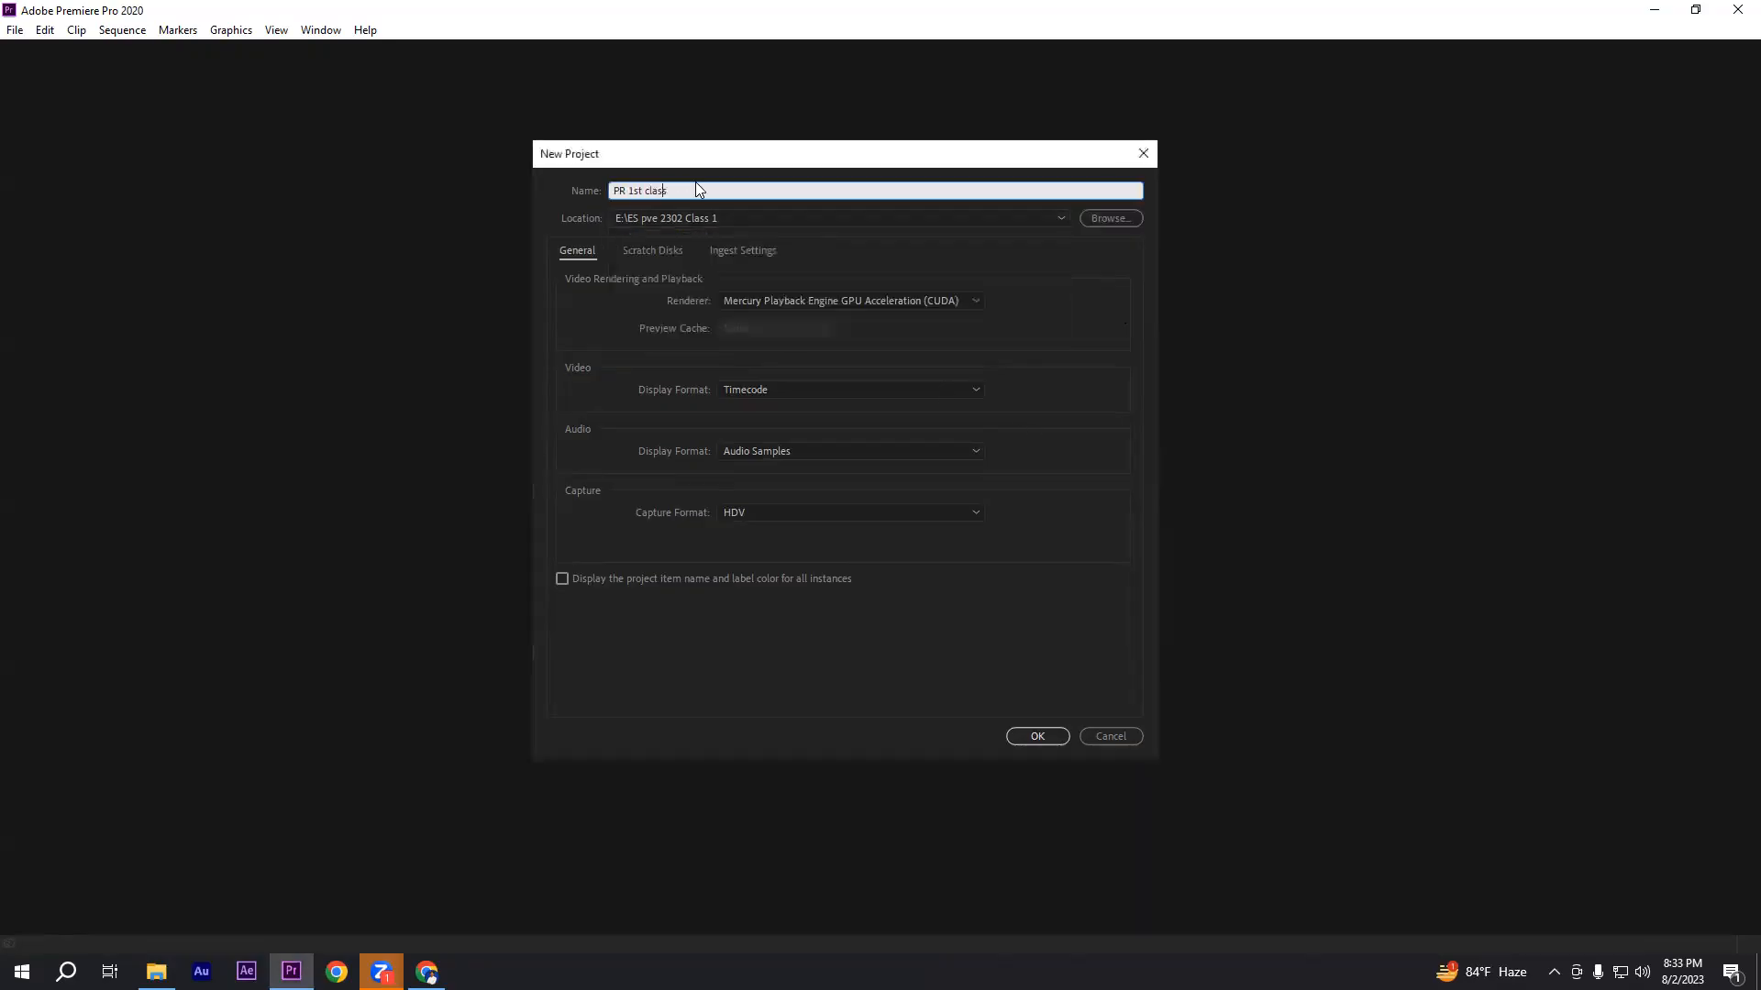
click(1036, 737)
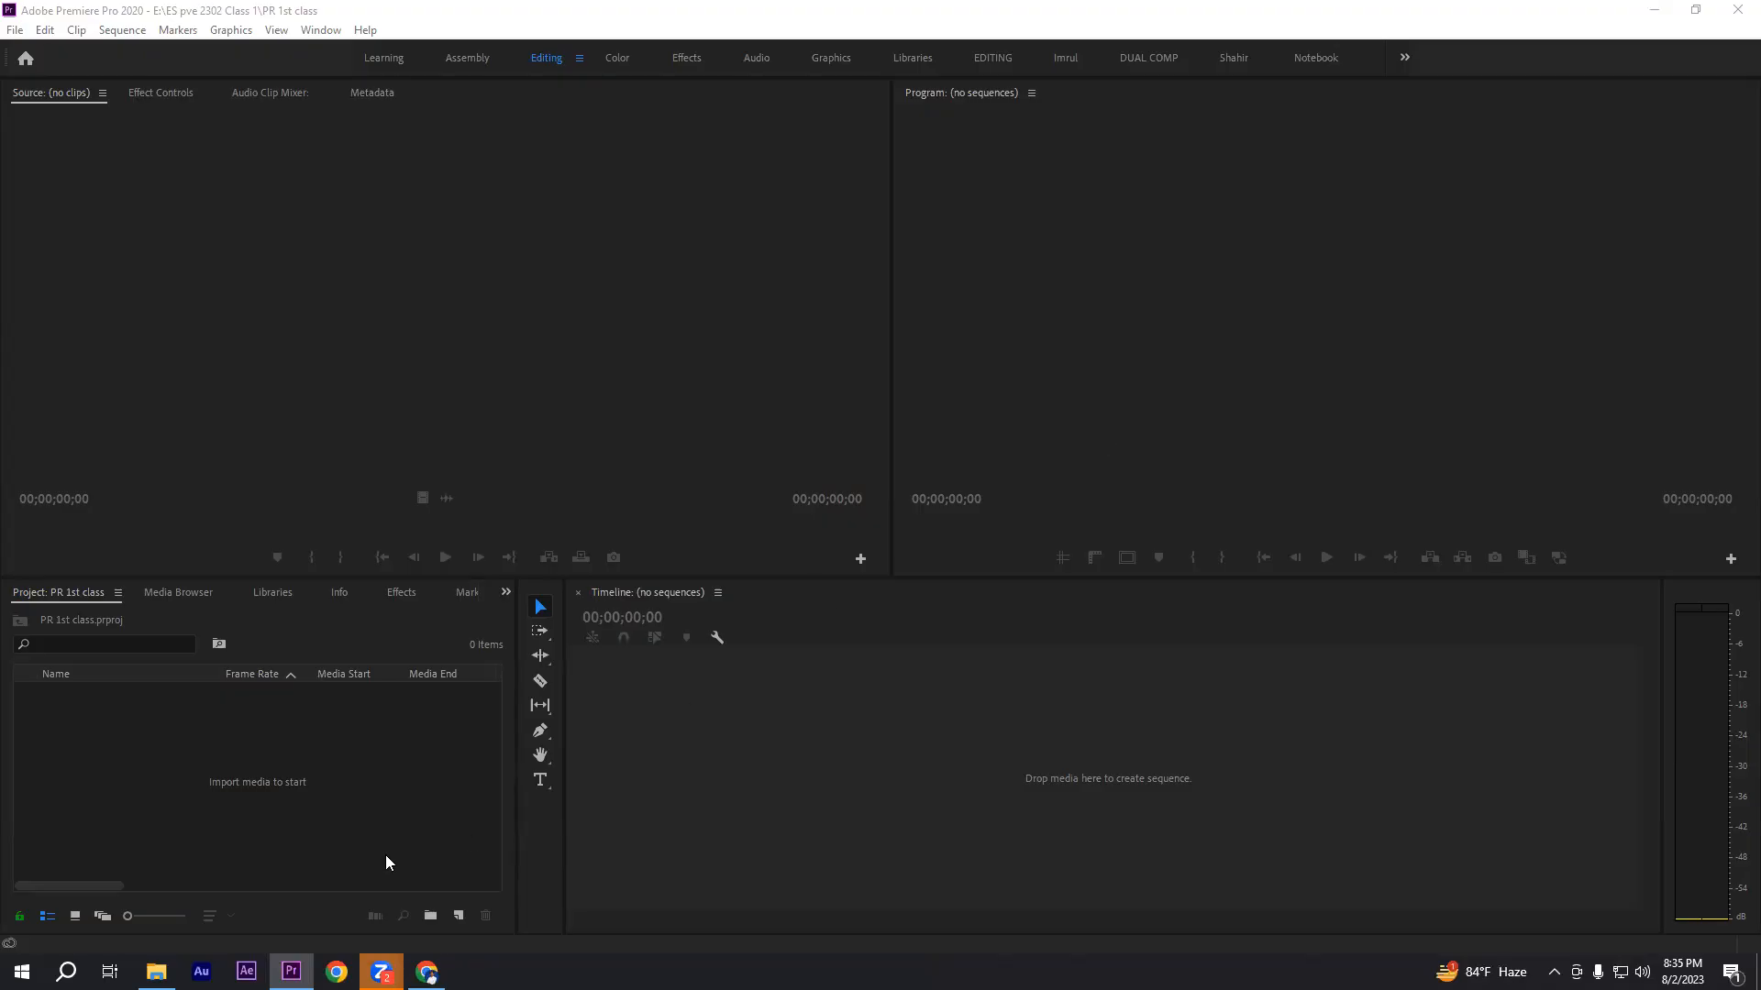
- Switch to File Explorer and check the saved project file in the "ES pve 2302 Class 1" folder on drive E:, then minimize the window
click(155, 972)
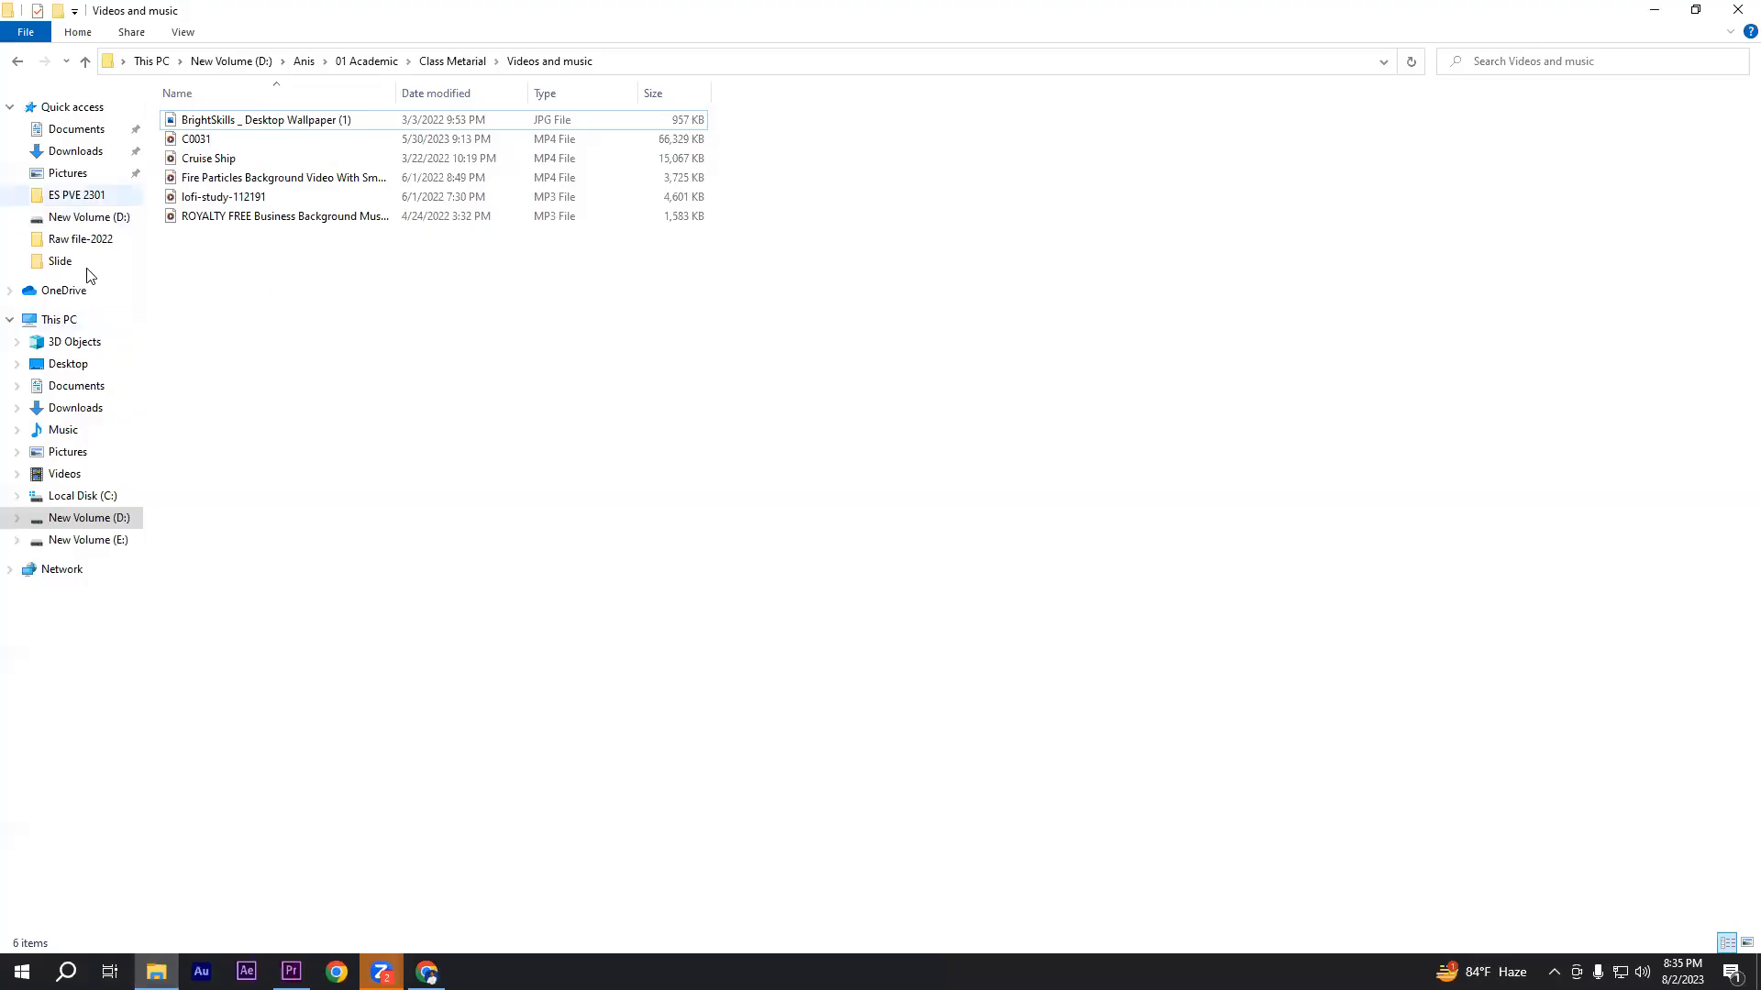
click(92, 539)
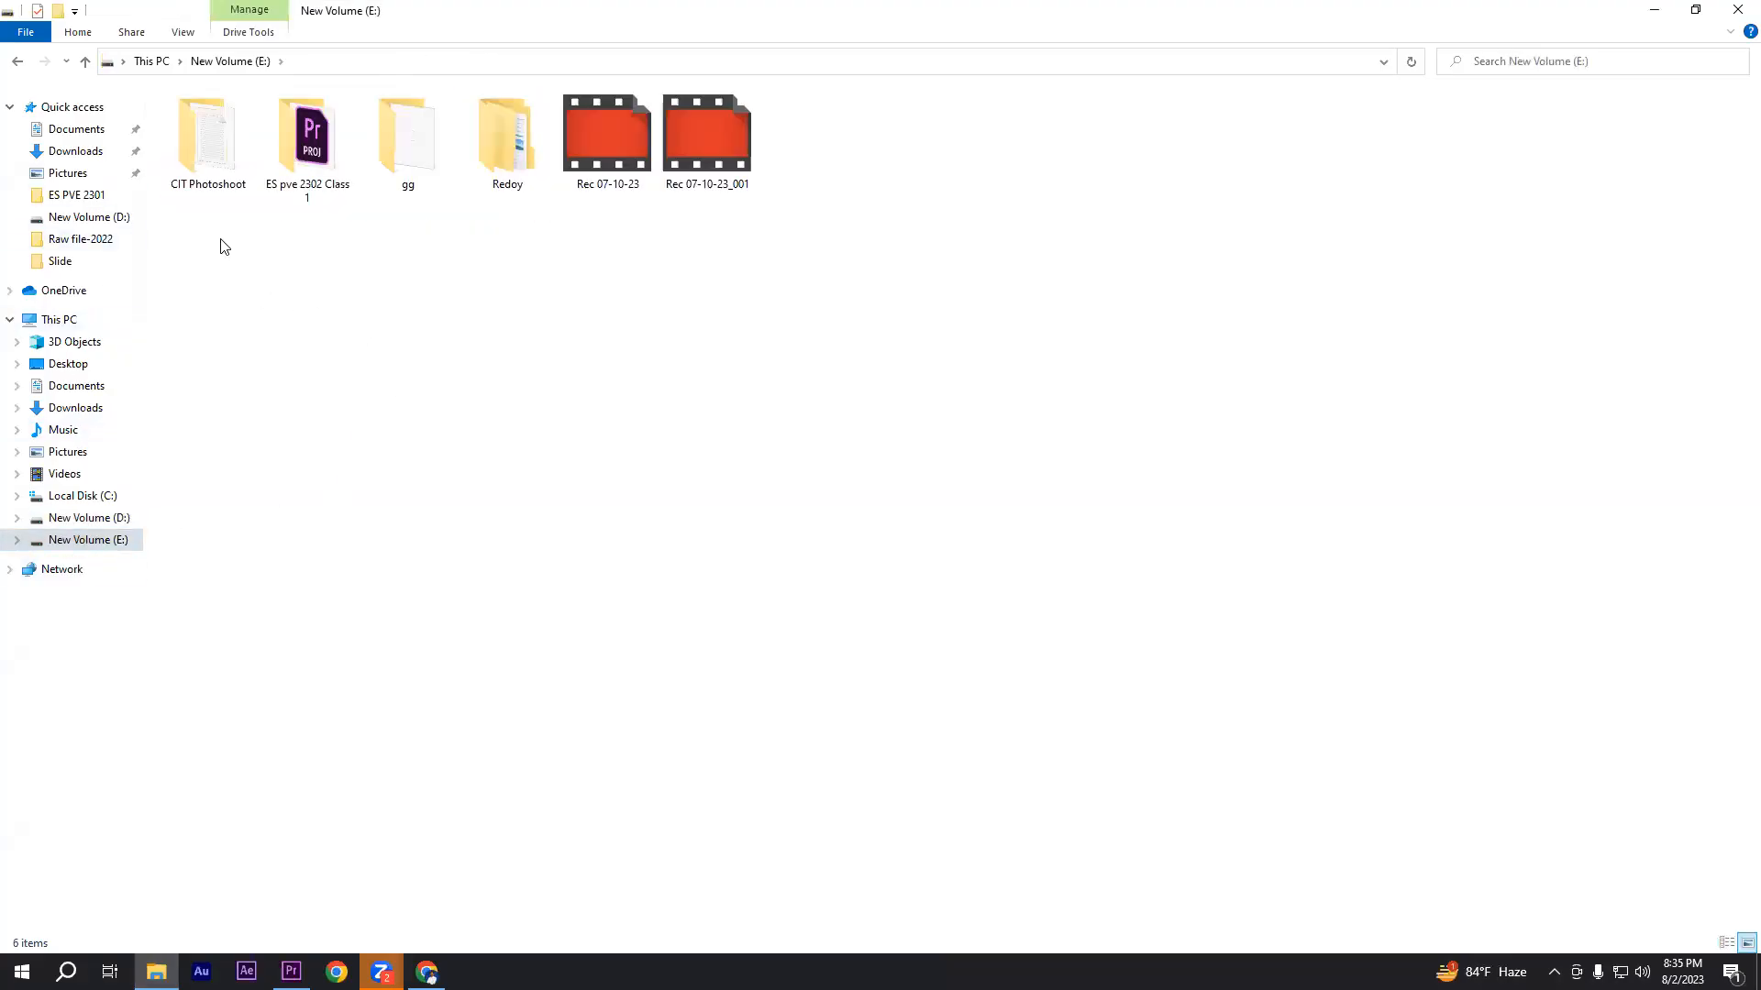
double_click(319, 156)
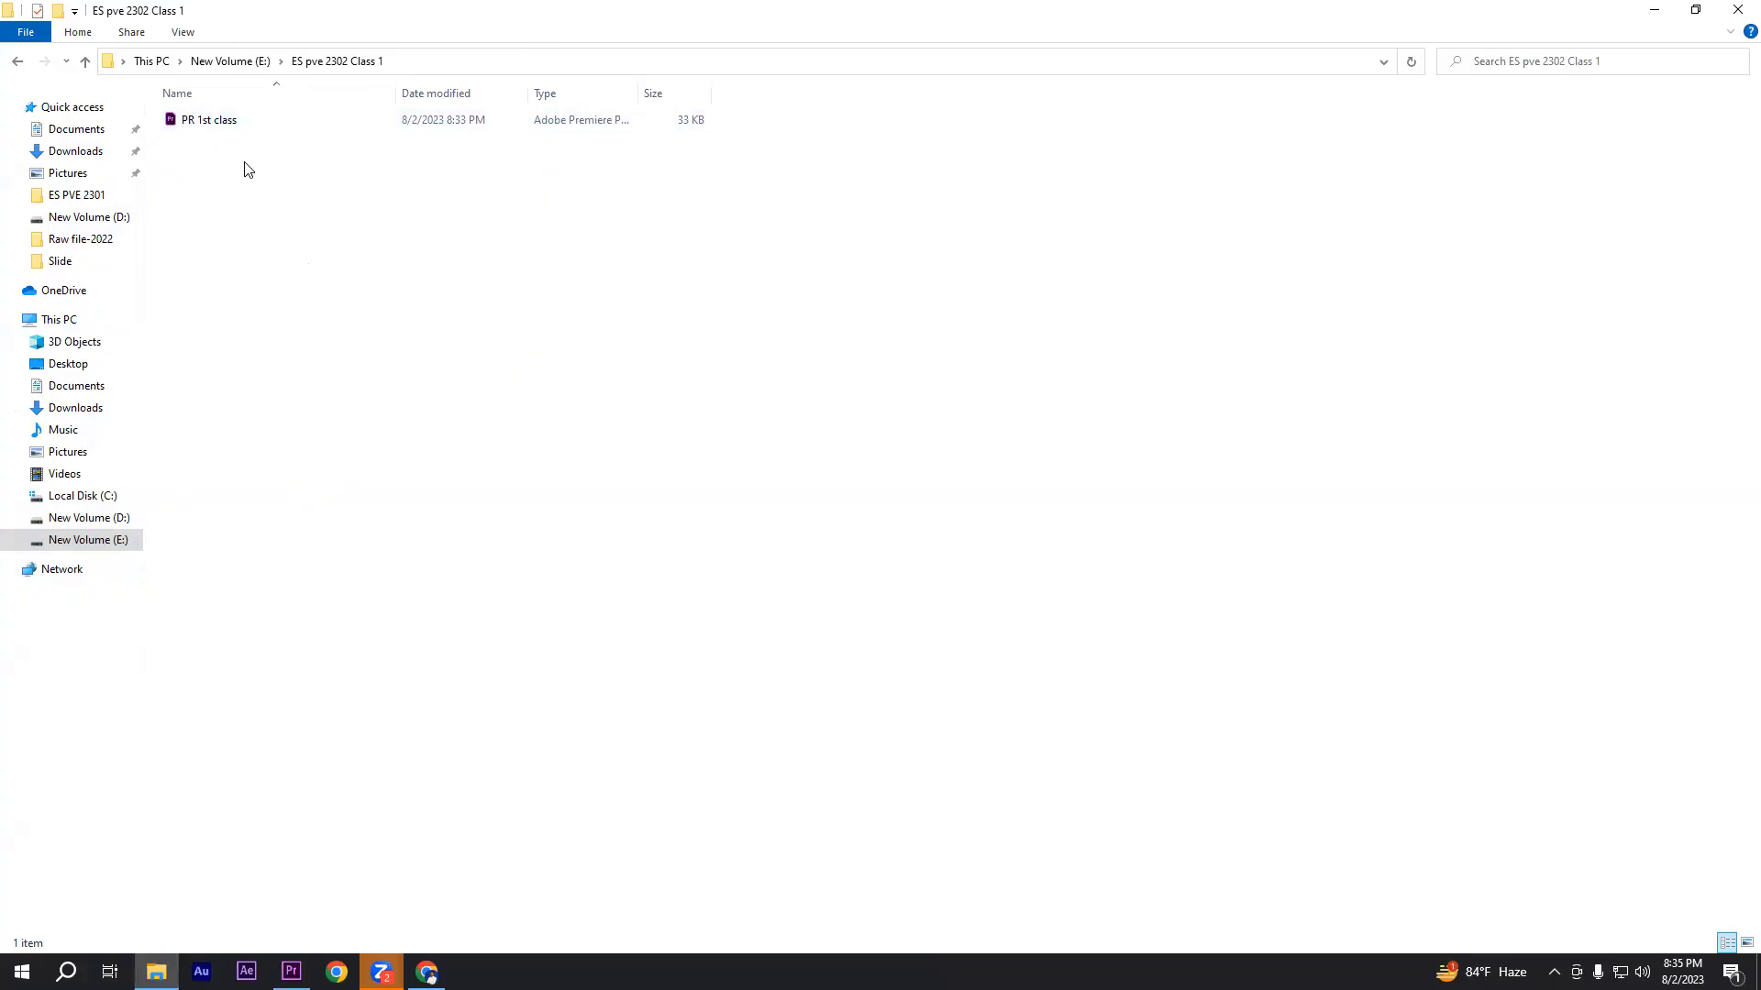
click(1658, 9)
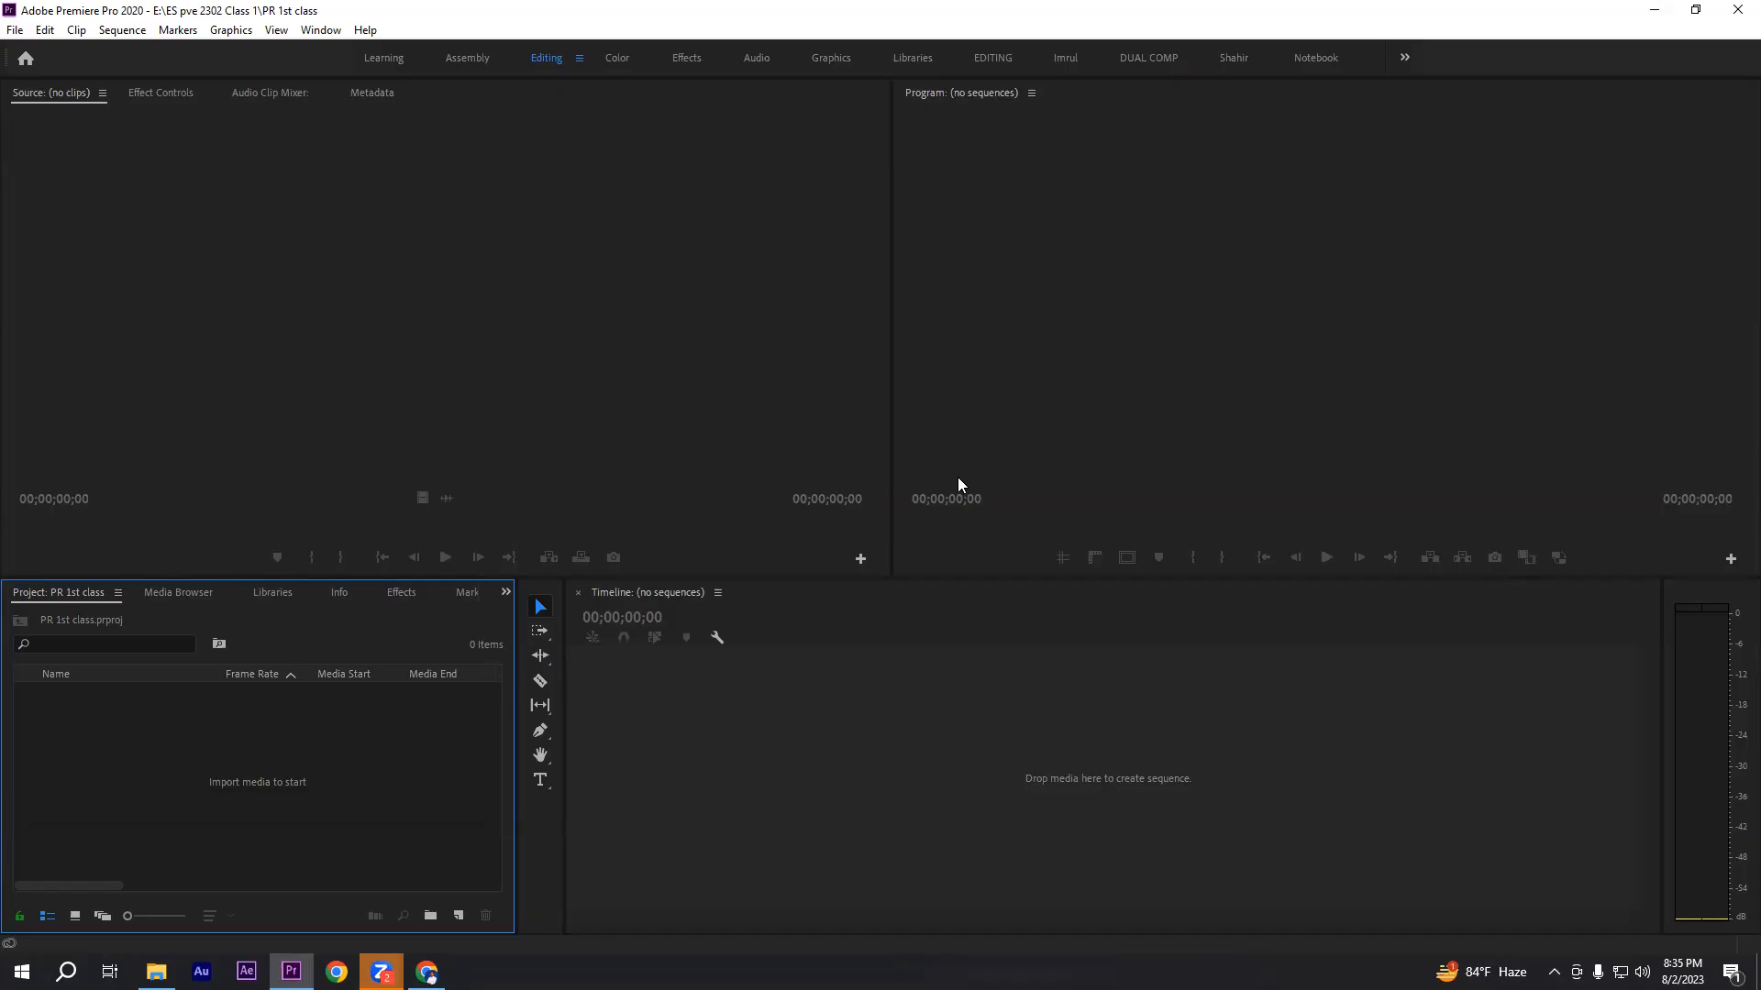
click(11, 30)
mouse_move(41, 34)
mouse_move(358, 33)
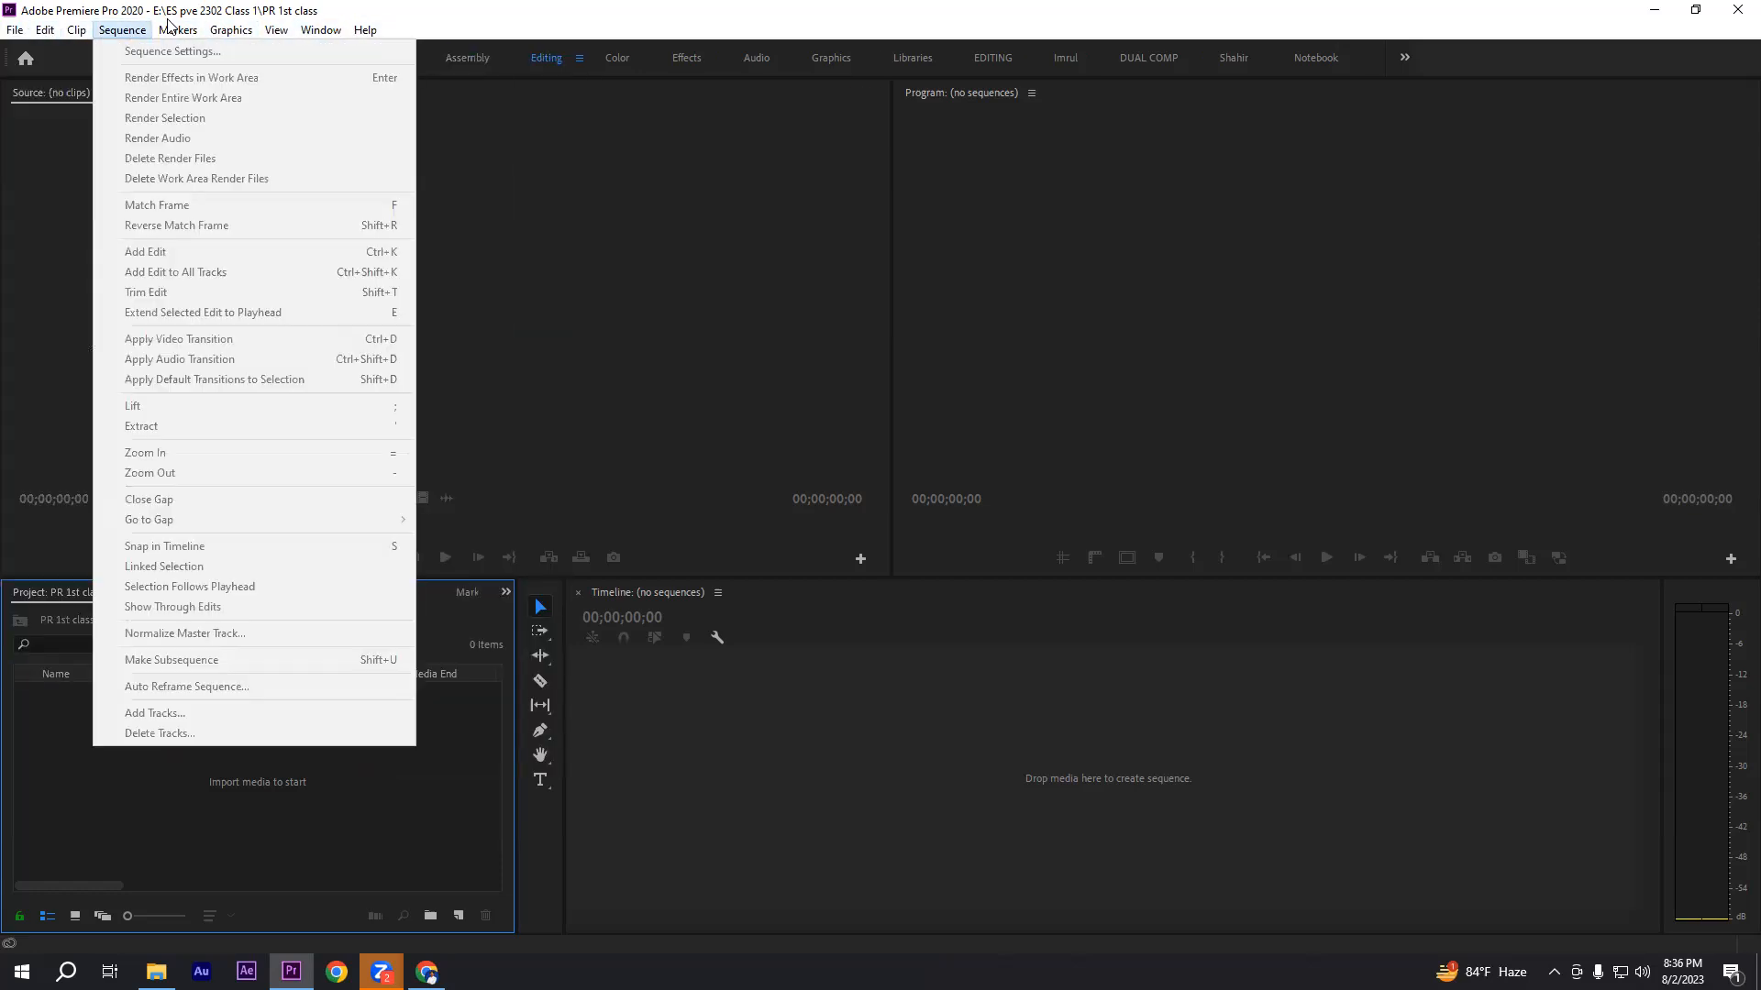
mouse_move(196, 30)
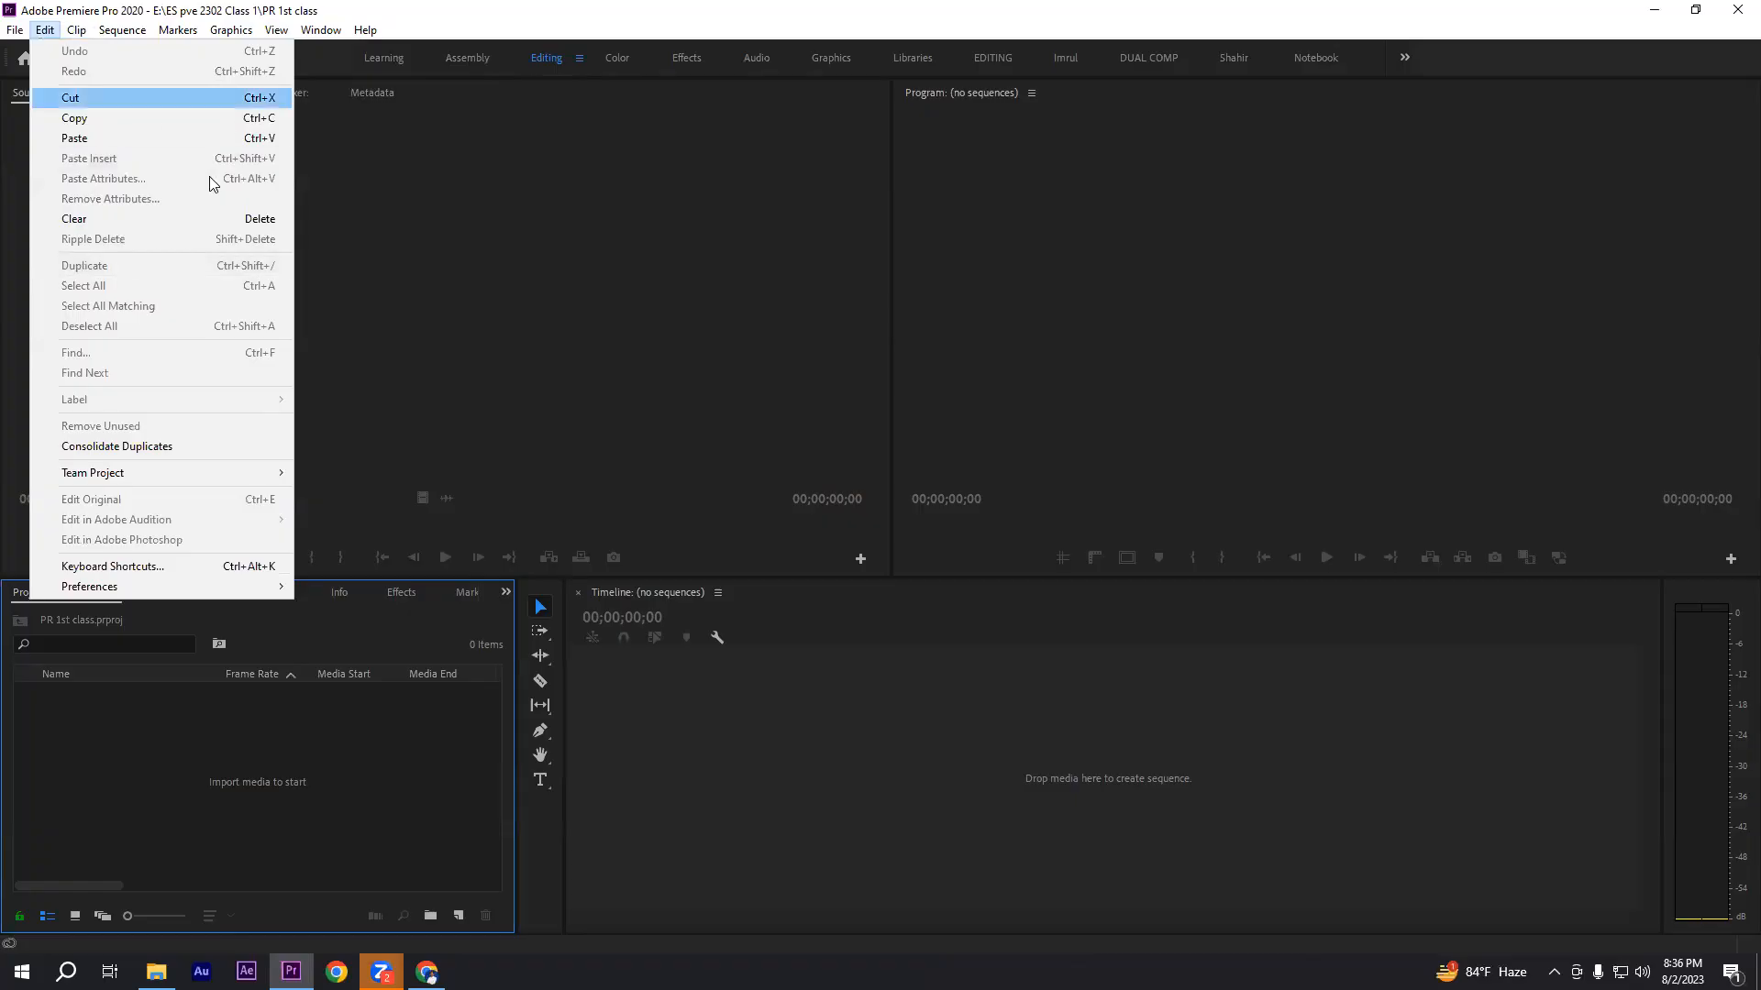
click(129, 78)
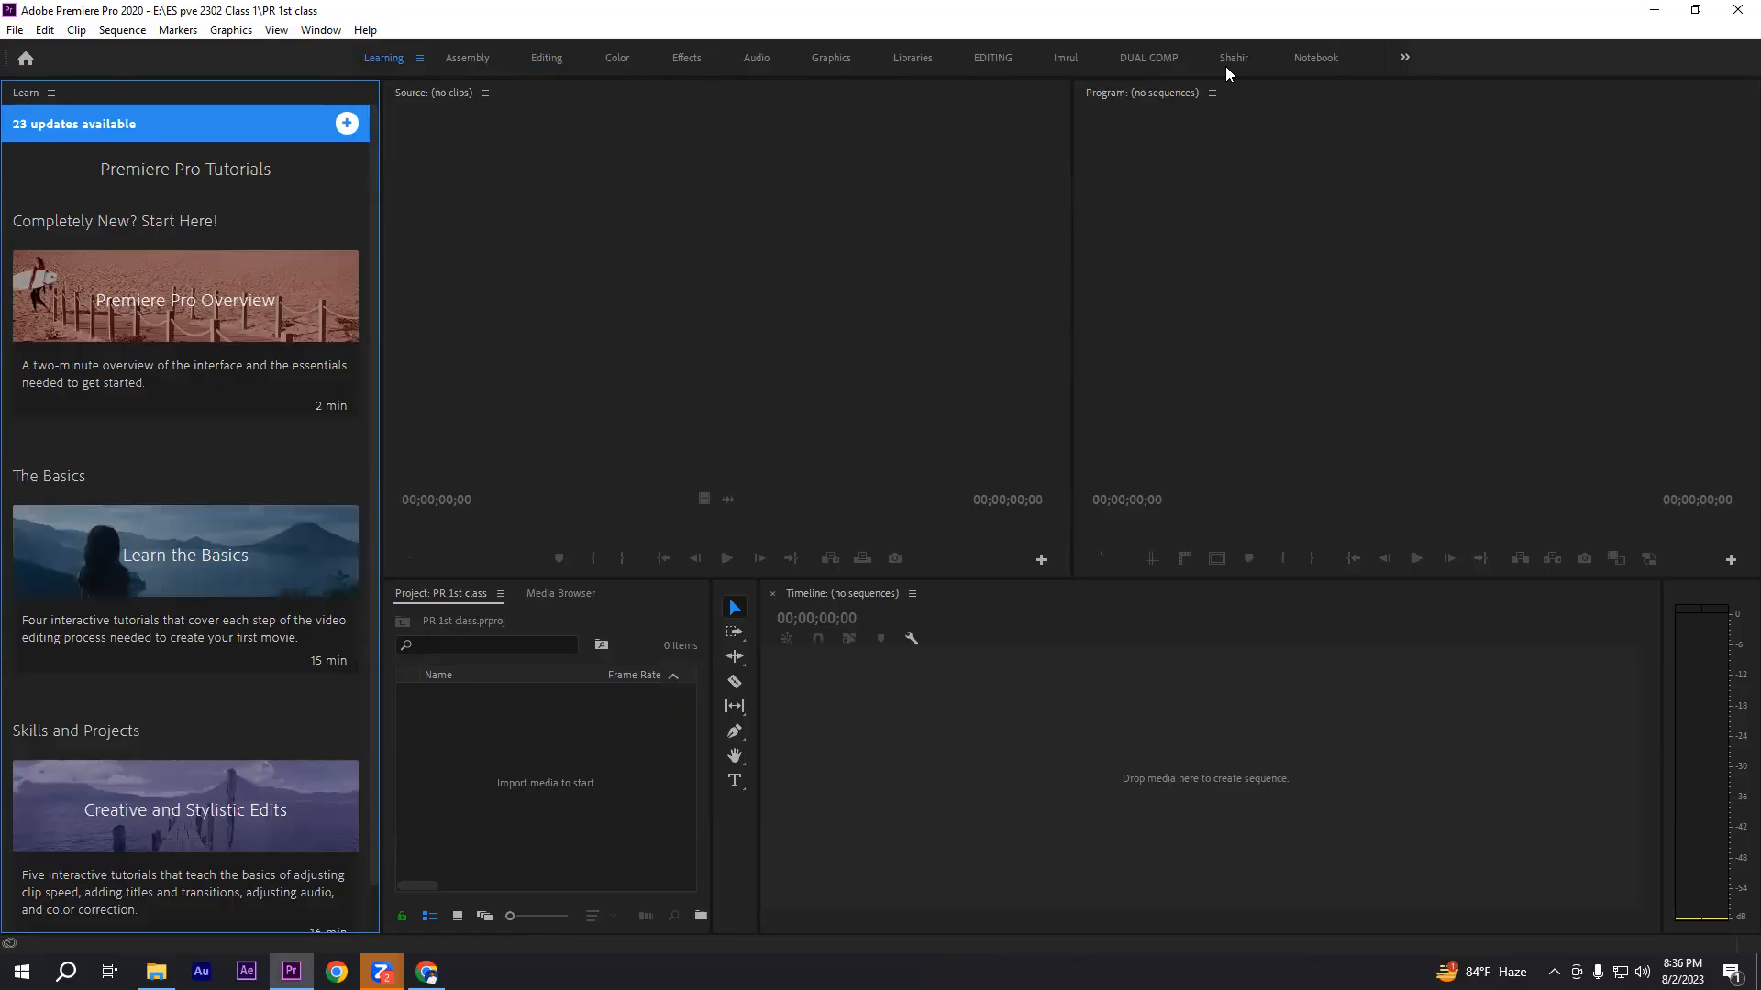
- Compare the Assembly, Editing and Learning workspaces, ending in the Editing workspace
click(471, 58)
click(633, 91)
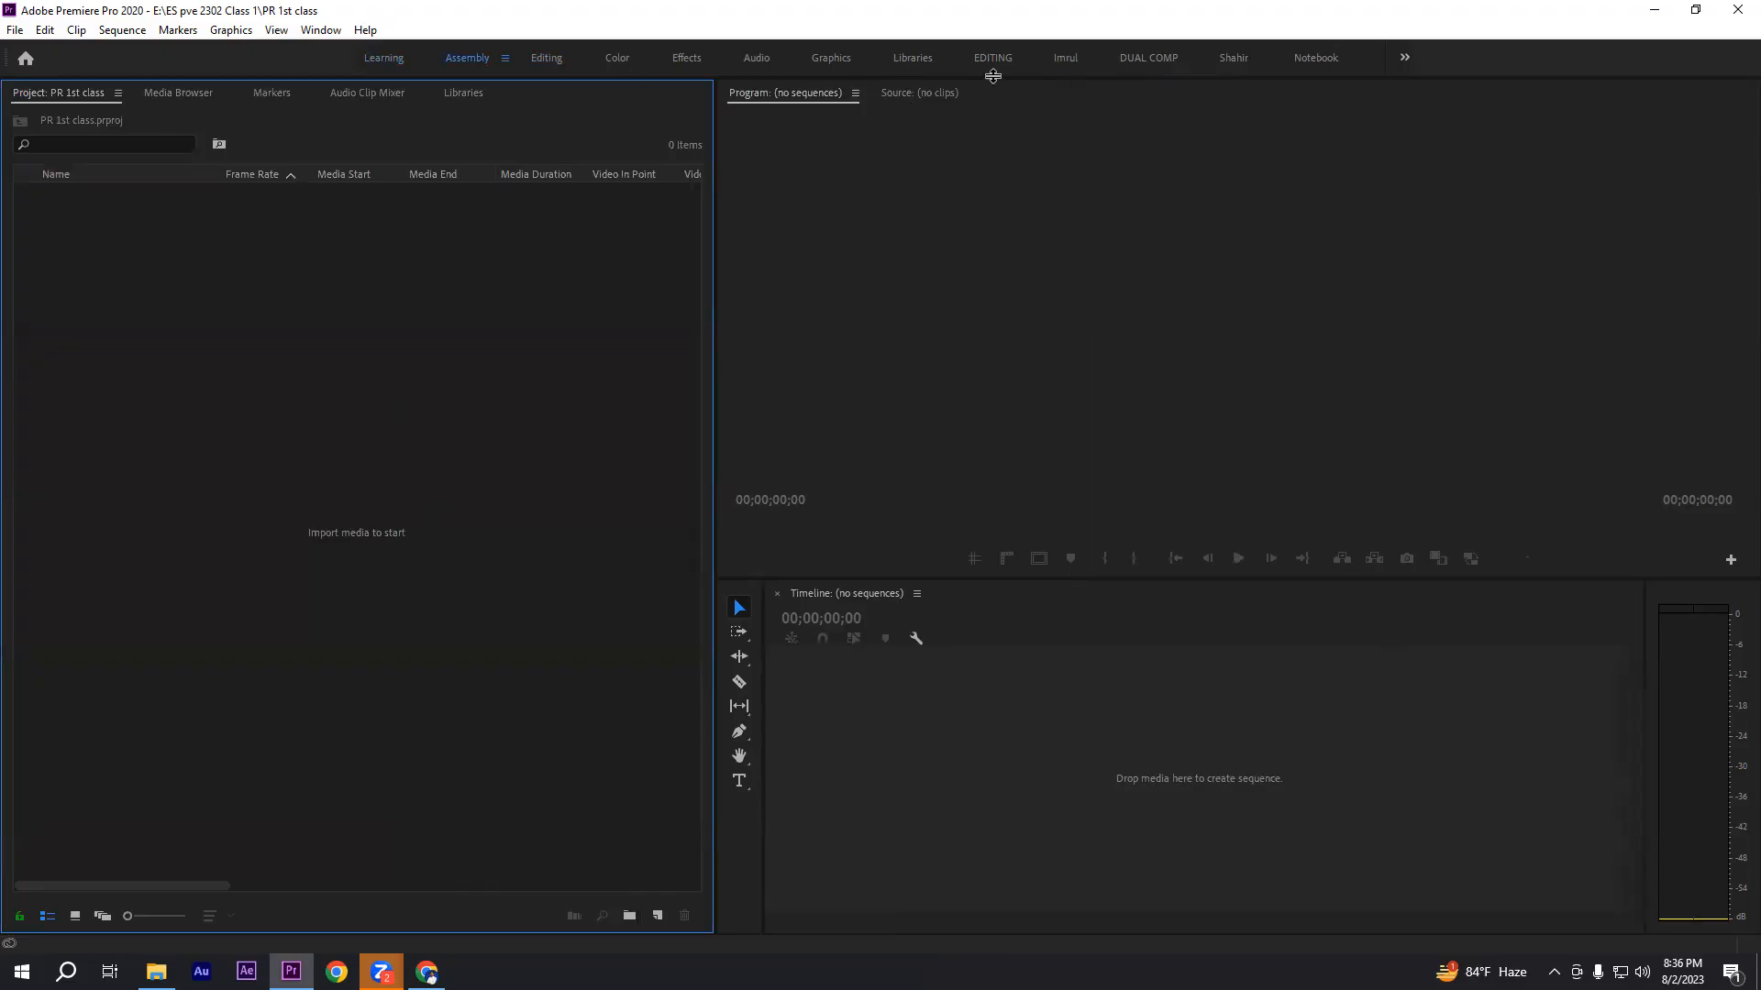
click(550, 56)
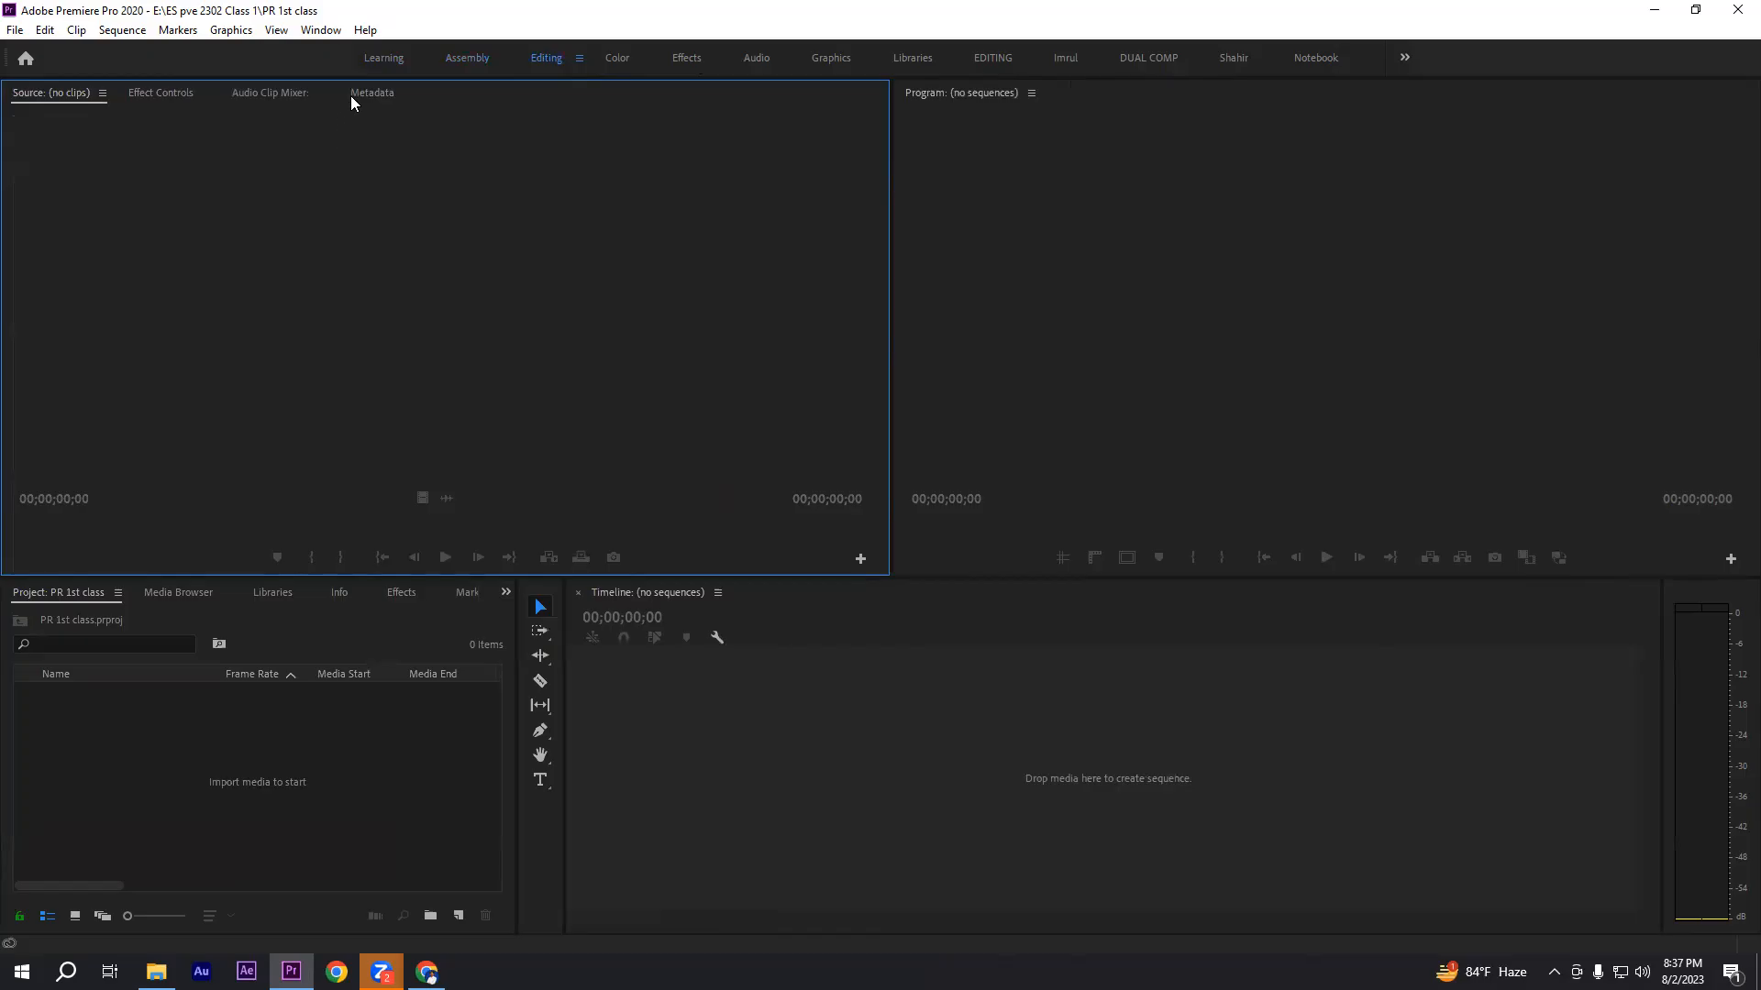
click(383, 59)
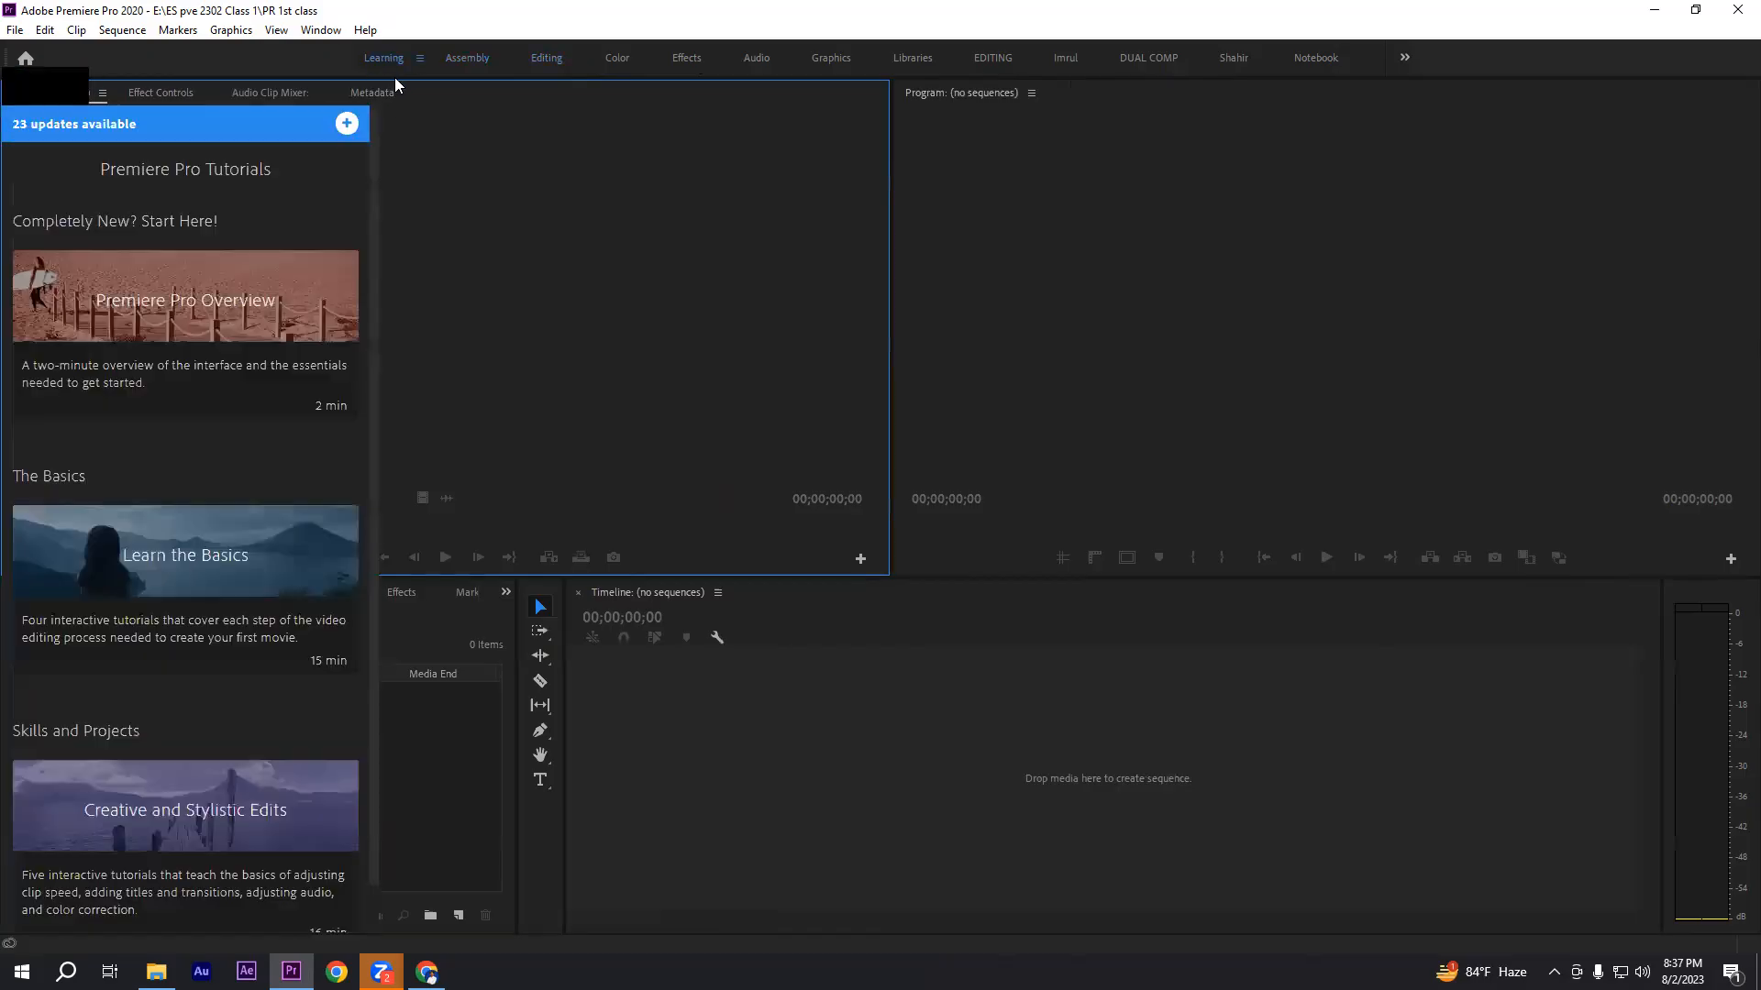
click(545, 60)
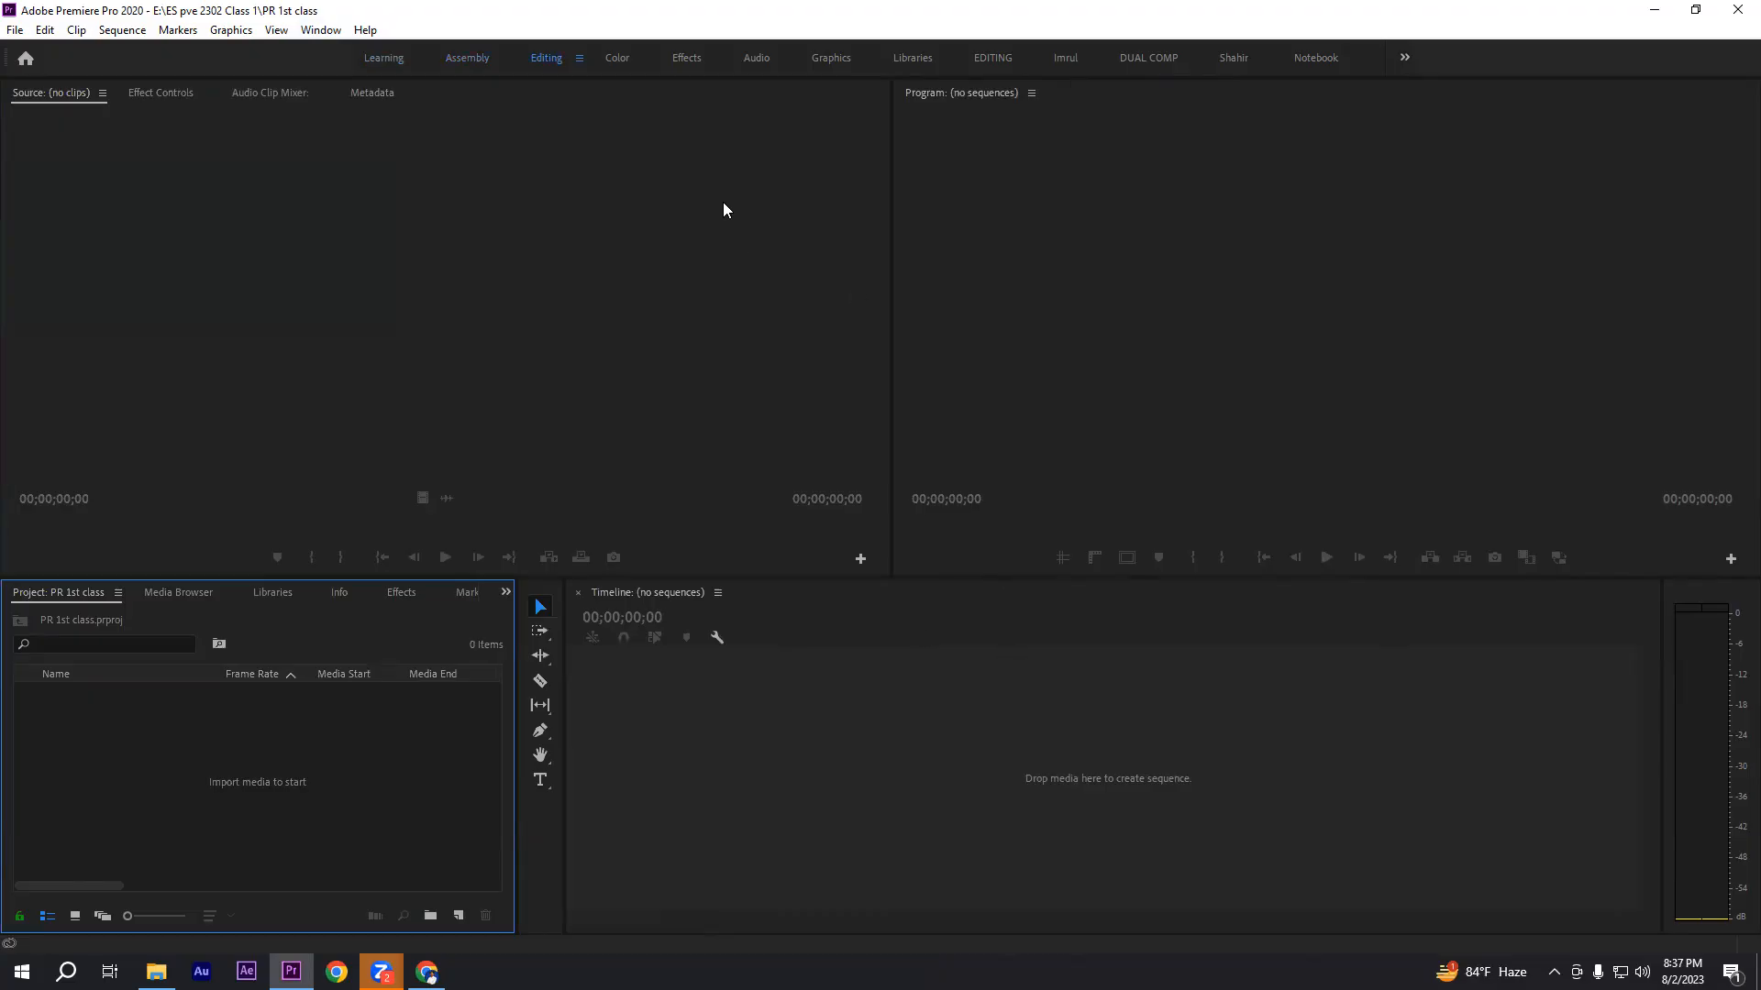
- Look through the Effect Controls, Audio Clip Mixer and Metadata panels, return to the Source monitor, and activate the Program monitor
click(481, 220)
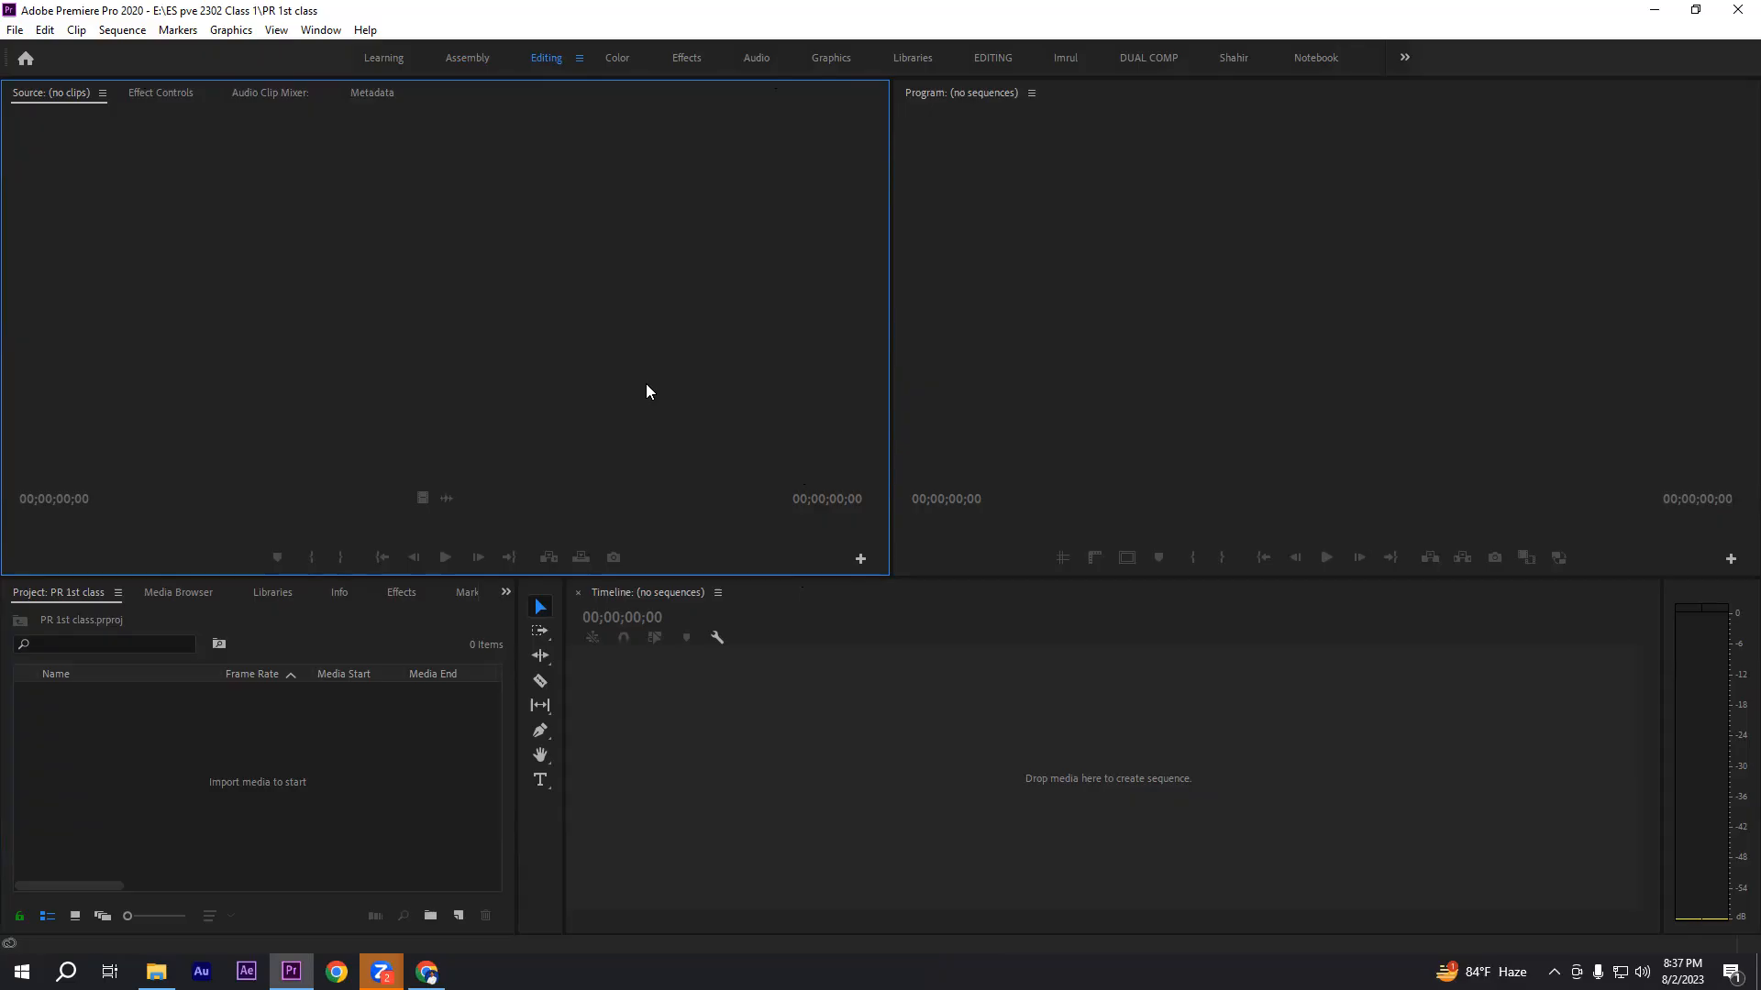
click(161, 97)
click(273, 99)
click(377, 96)
click(174, 95)
click(264, 91)
click(372, 94)
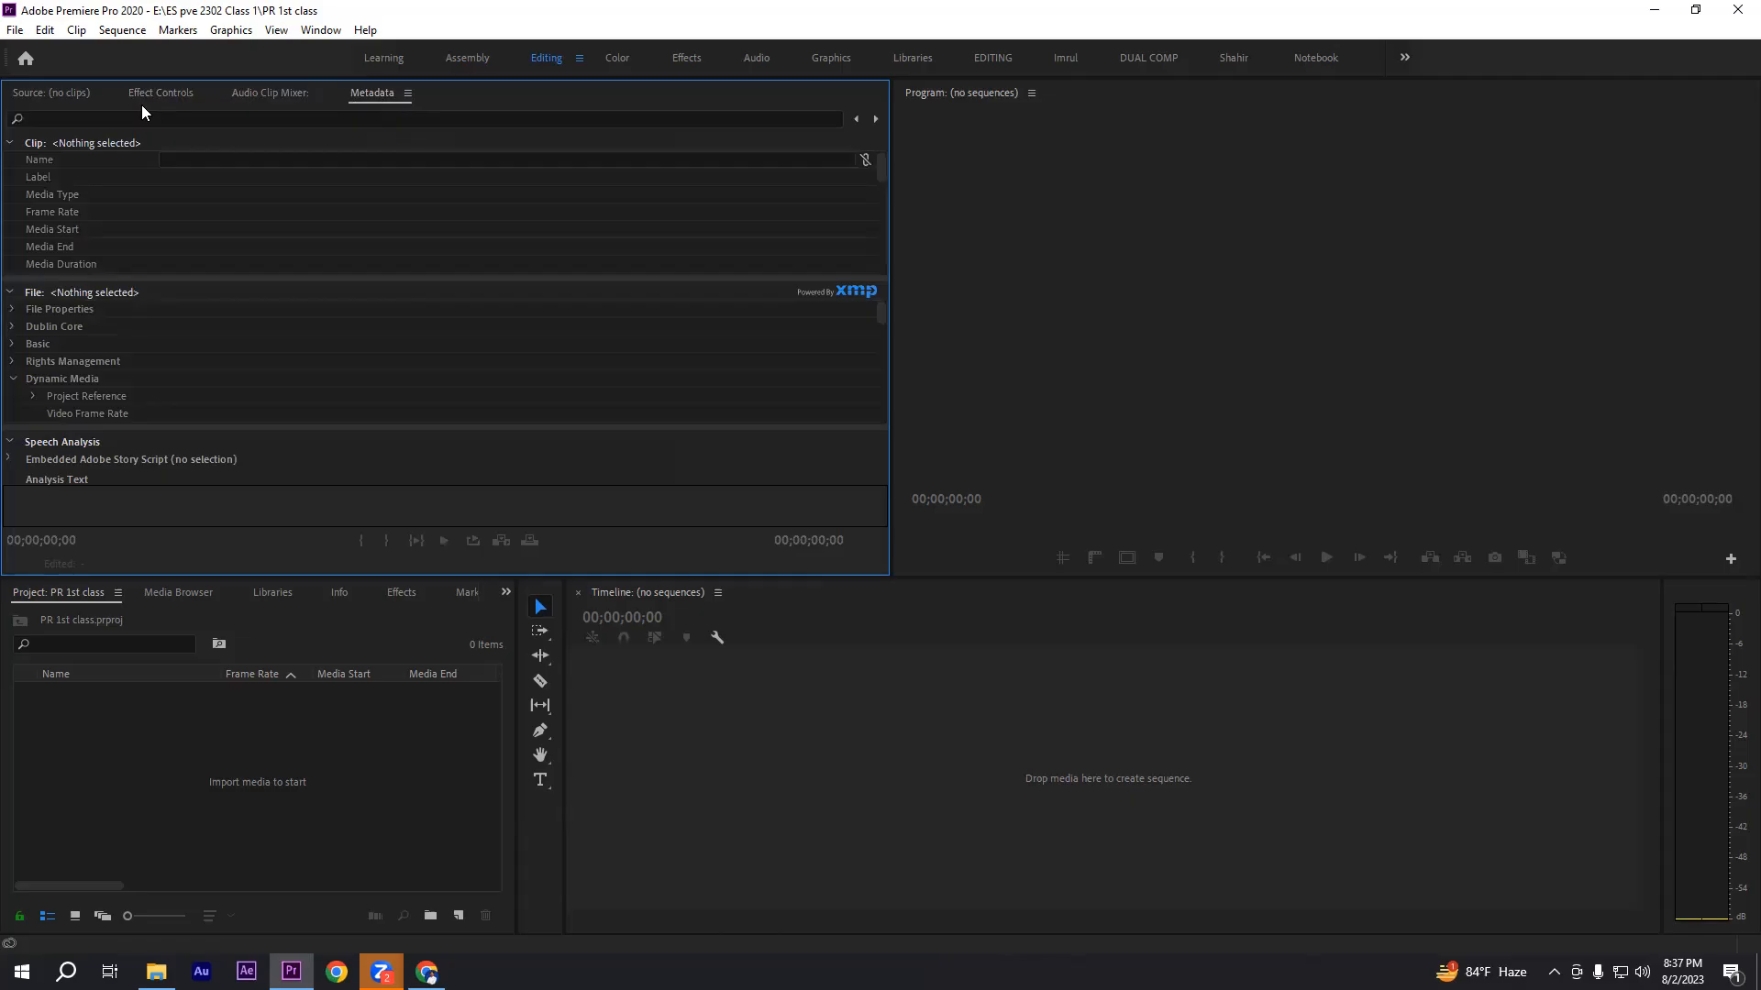
click(48, 96)
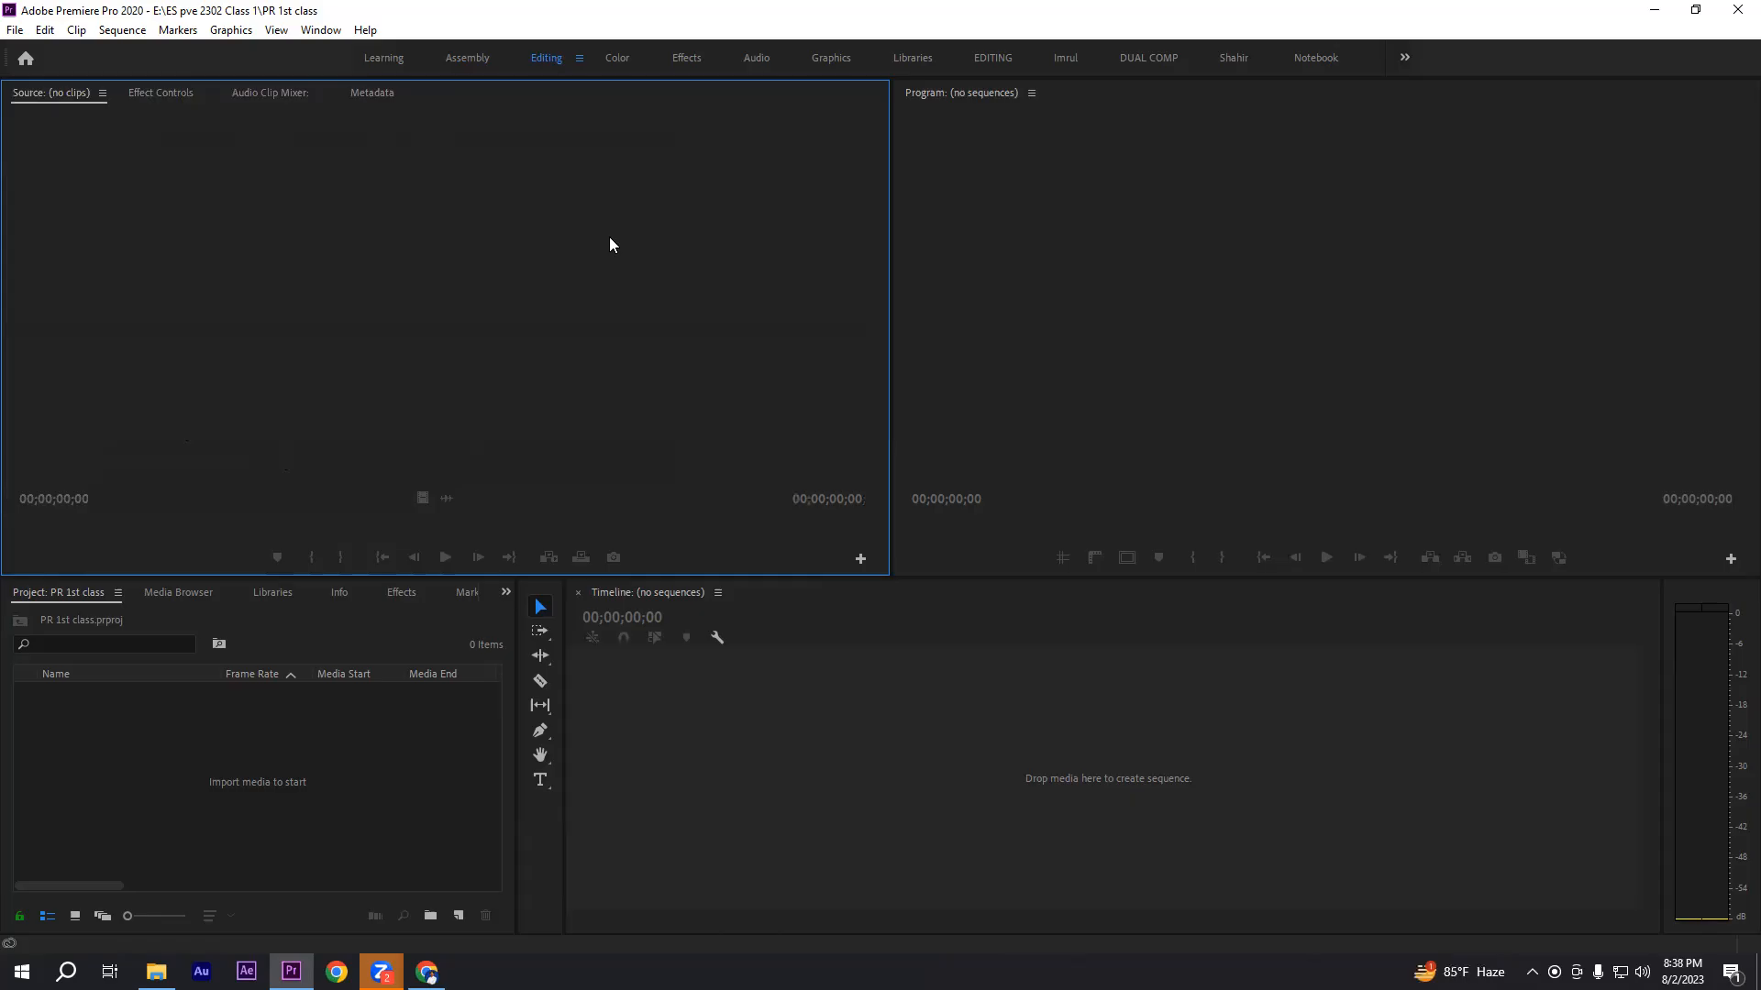
click(959, 262)
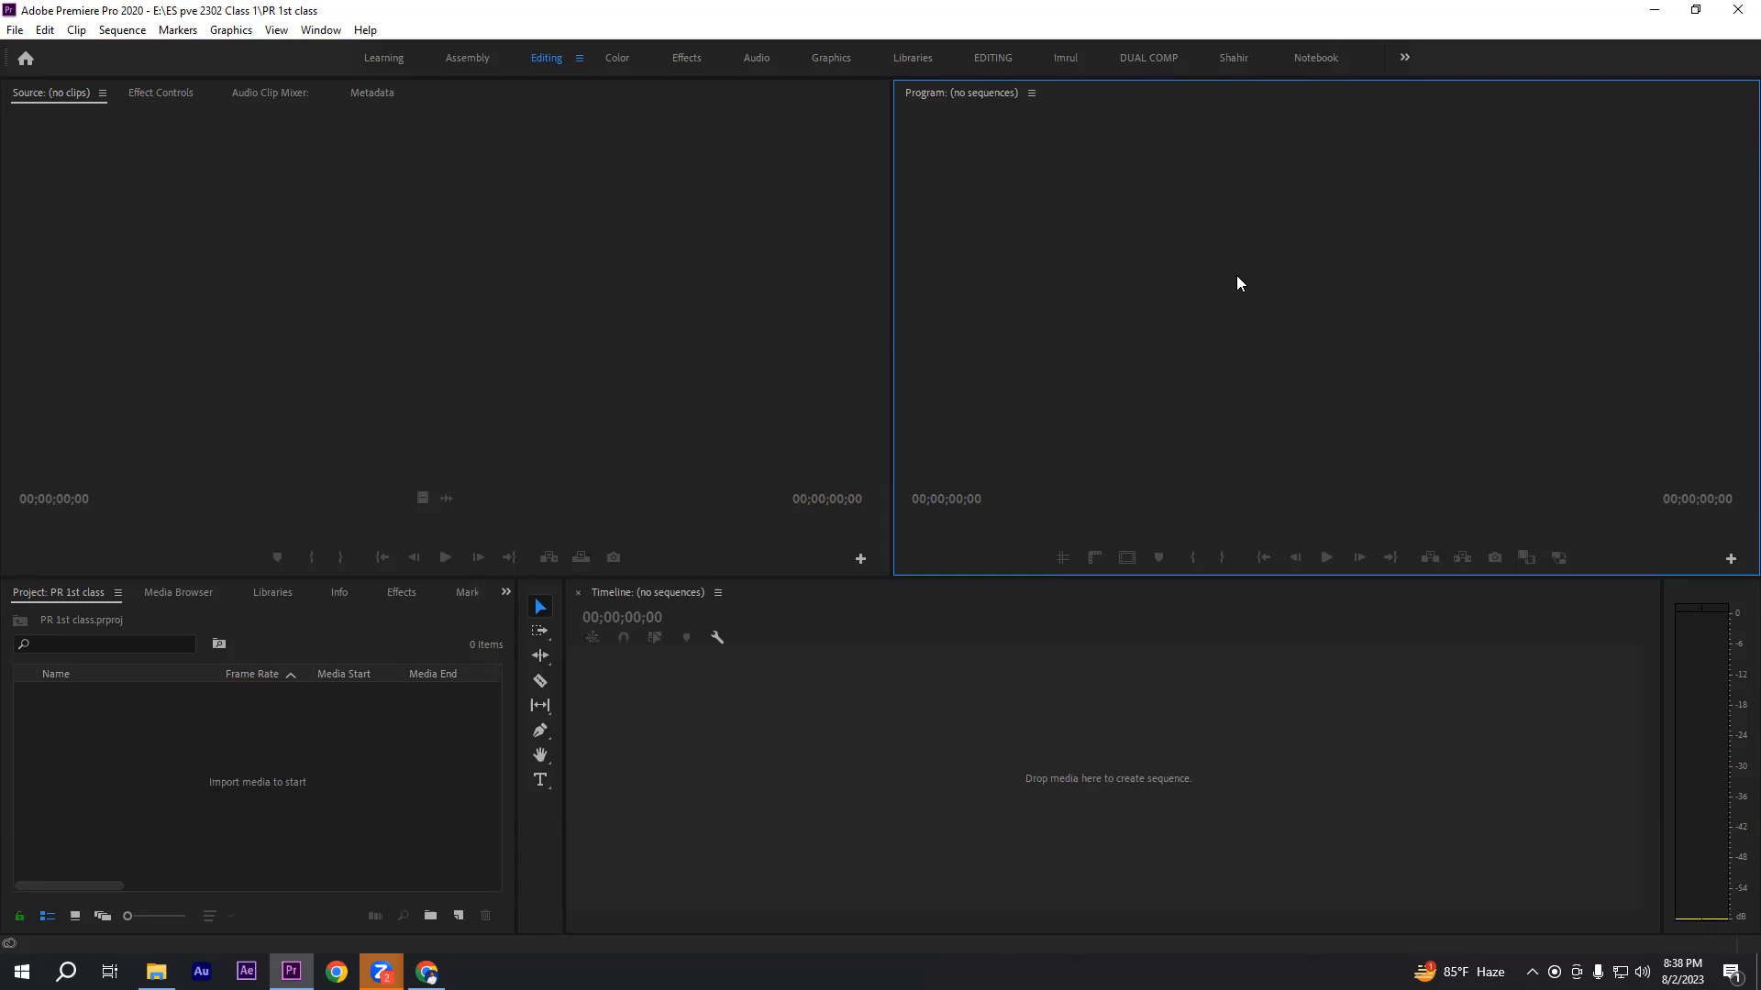
- Compare the Source and Program monitors by activating each in turn, ending in the Project panel
click(576, 324)
click(926, 303)
click(641, 318)
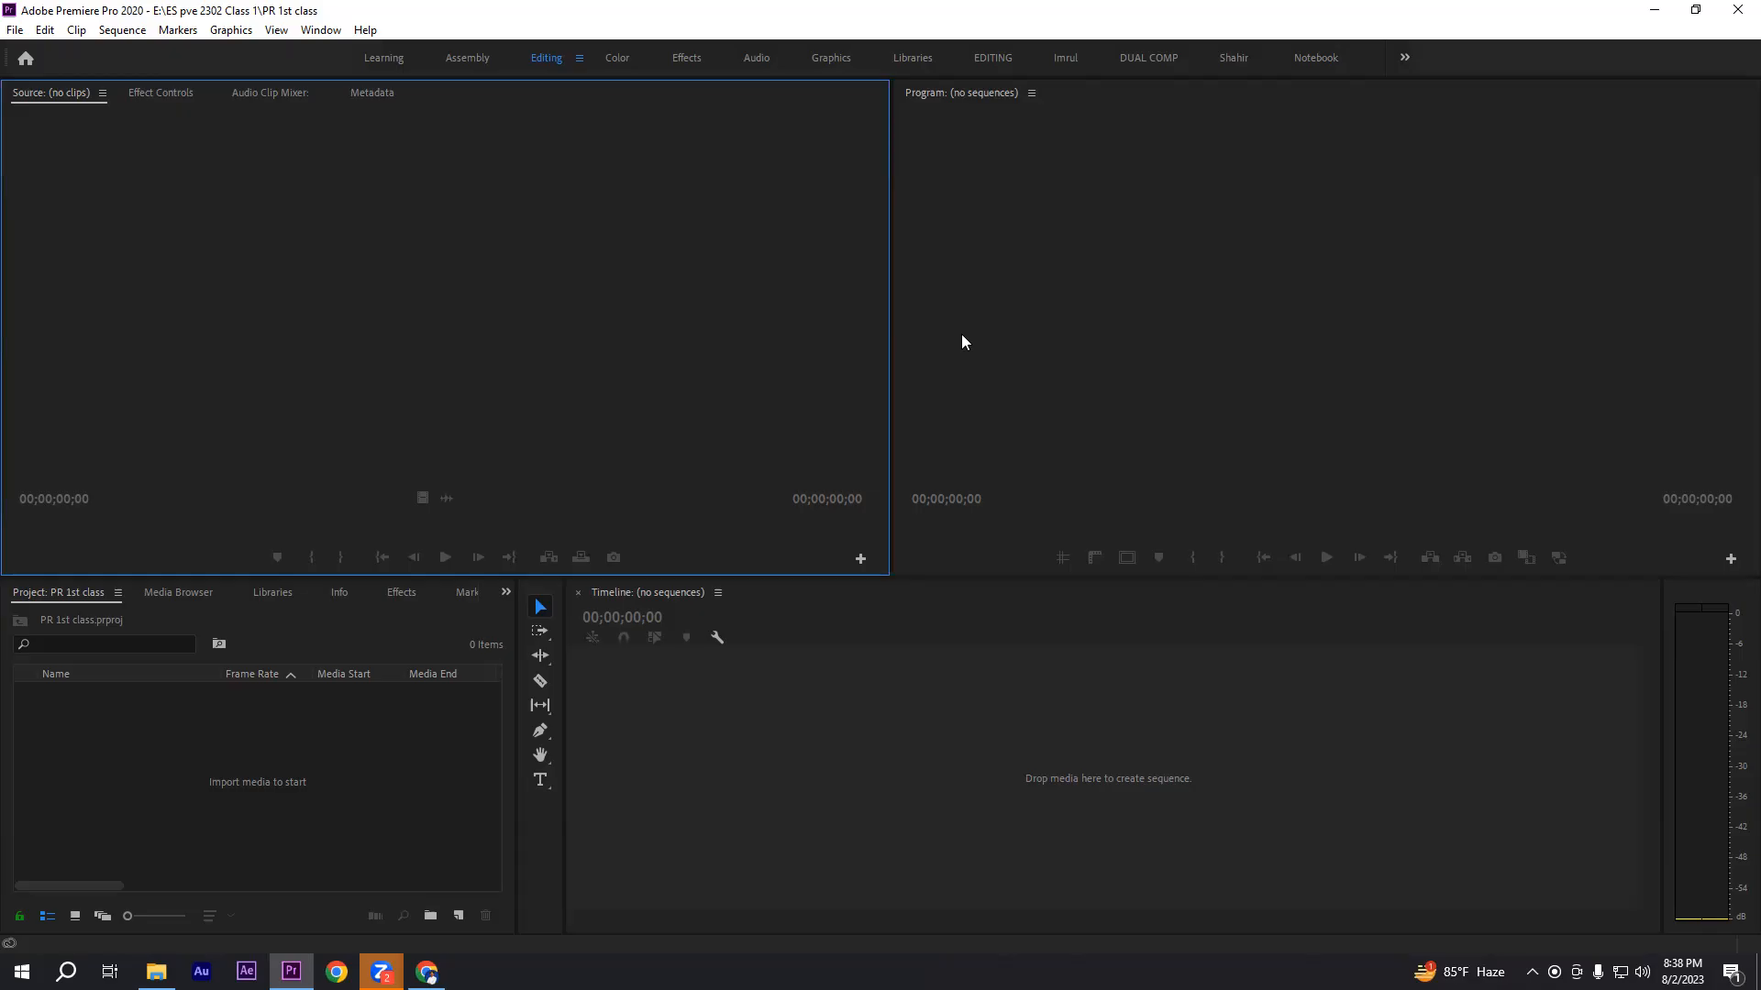
click(988, 322)
click(486, 302)
click(1197, 301)
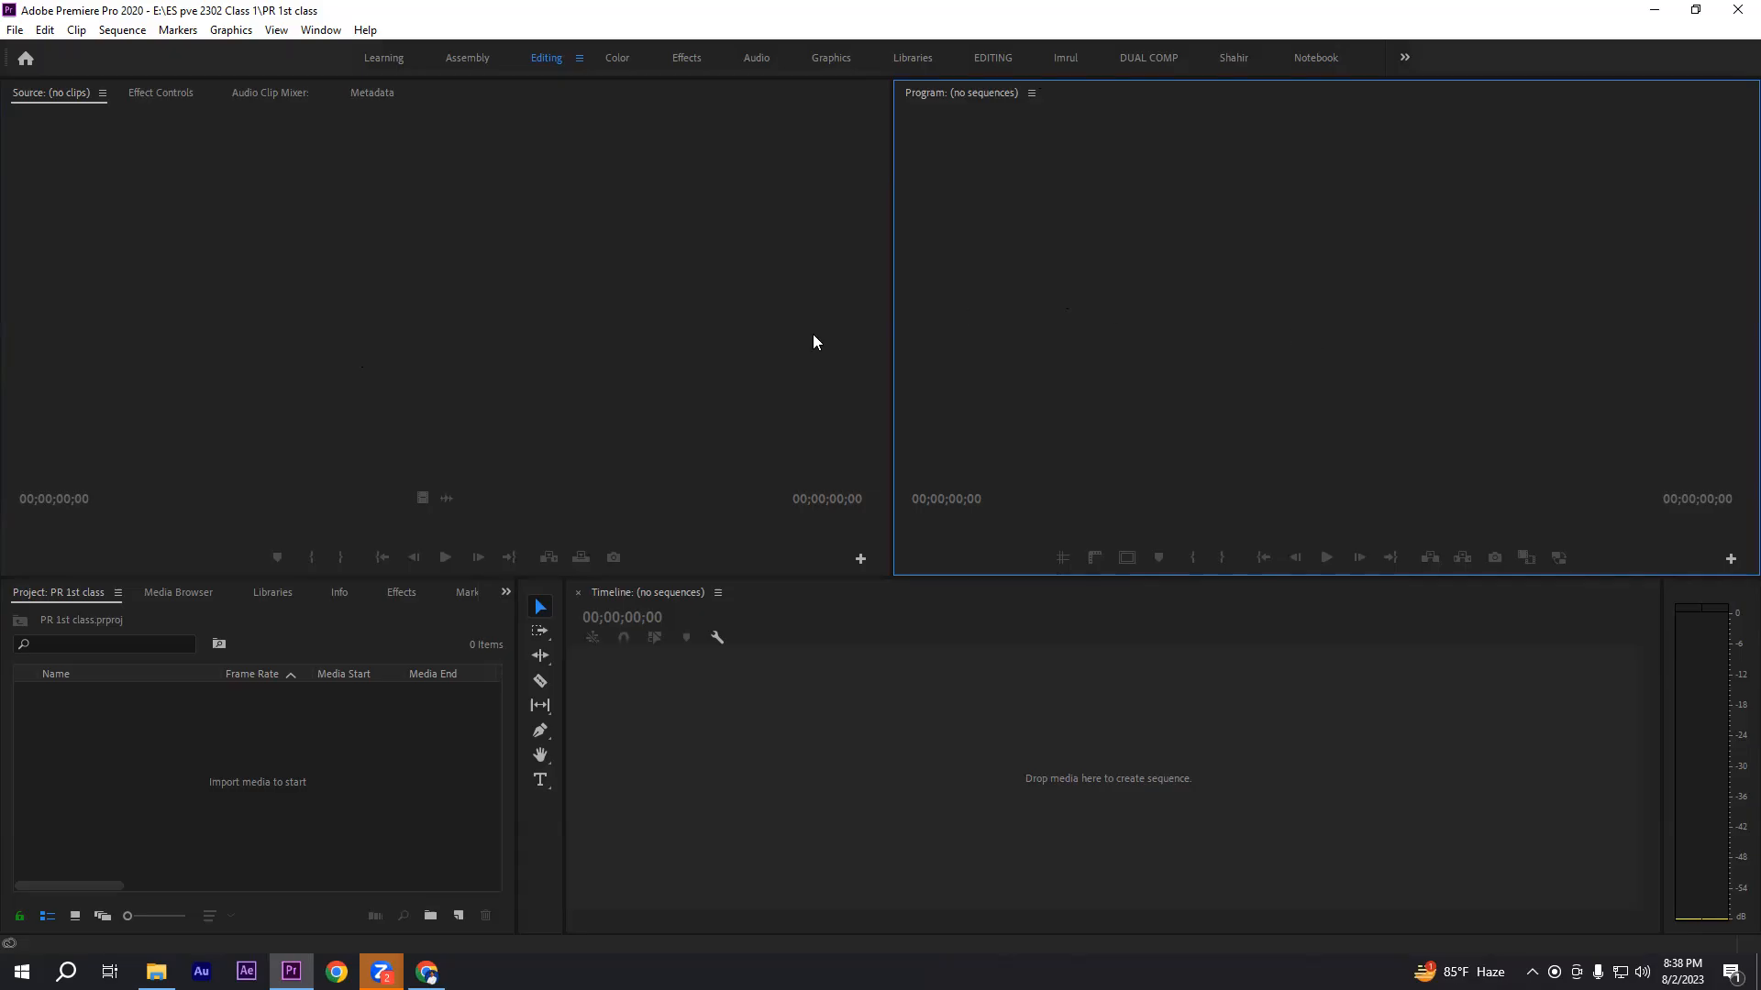
click(287, 791)
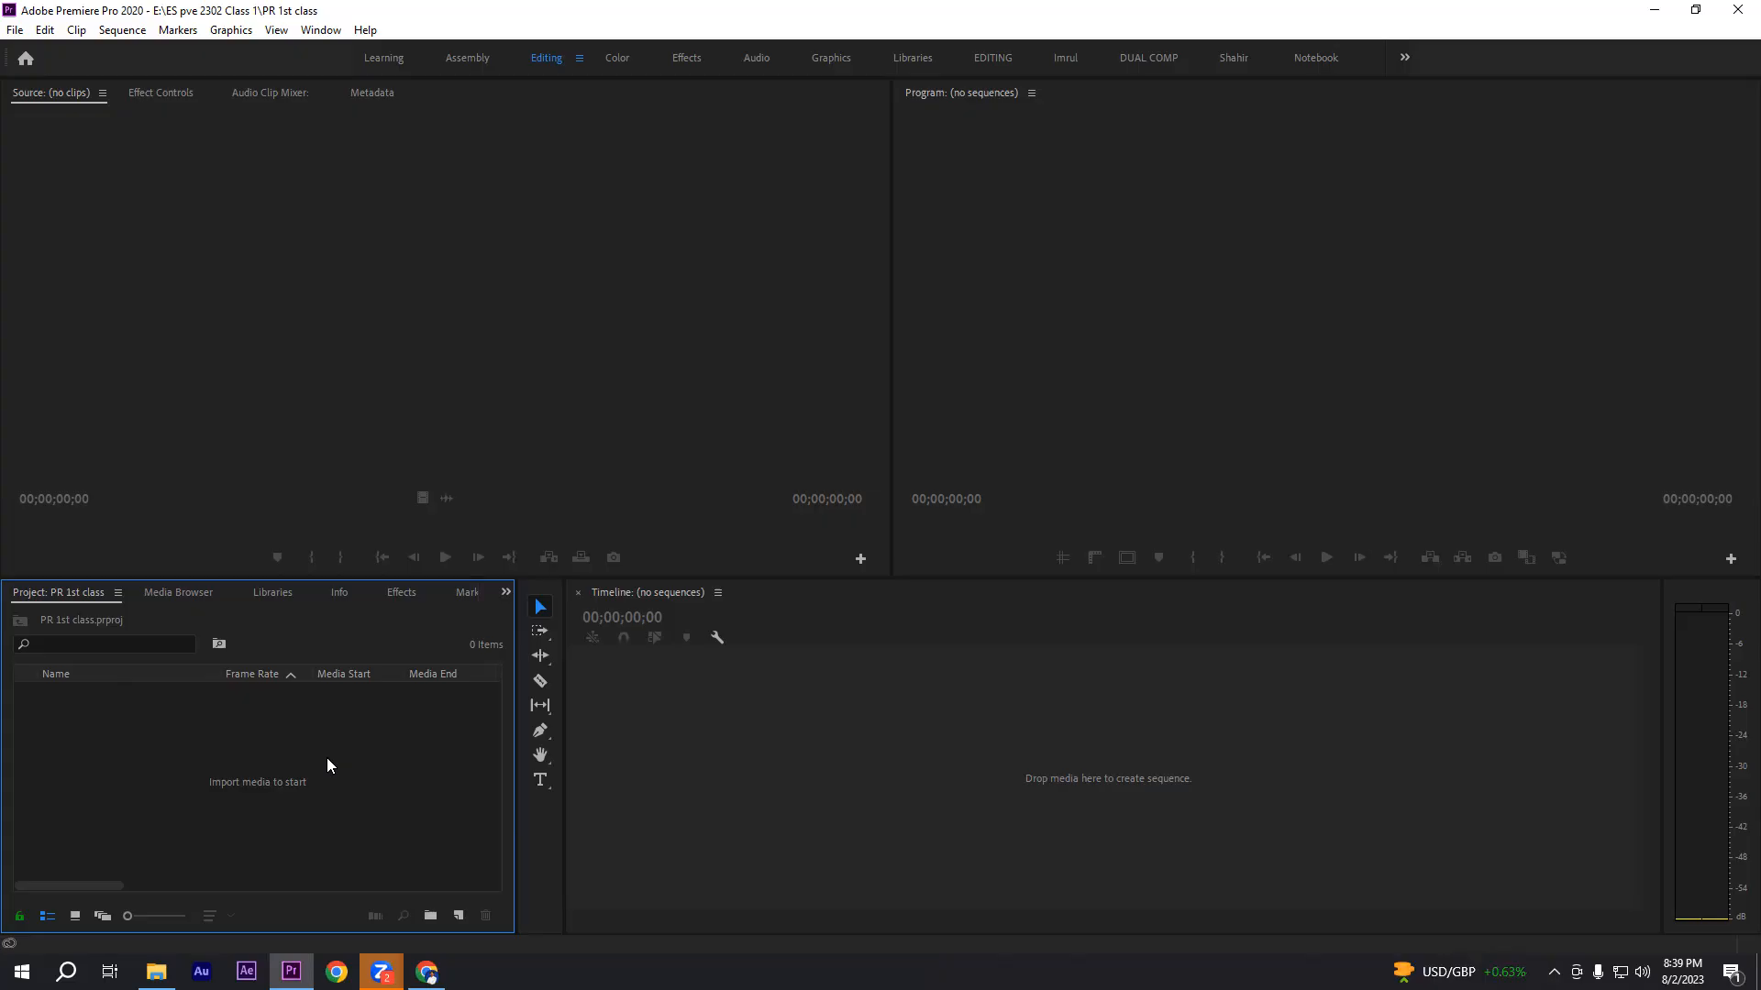
- Look through the Media Browser, Libraries, Info, Effects and Markers panels, then return to the Project panel
click(186, 596)
click(277, 596)
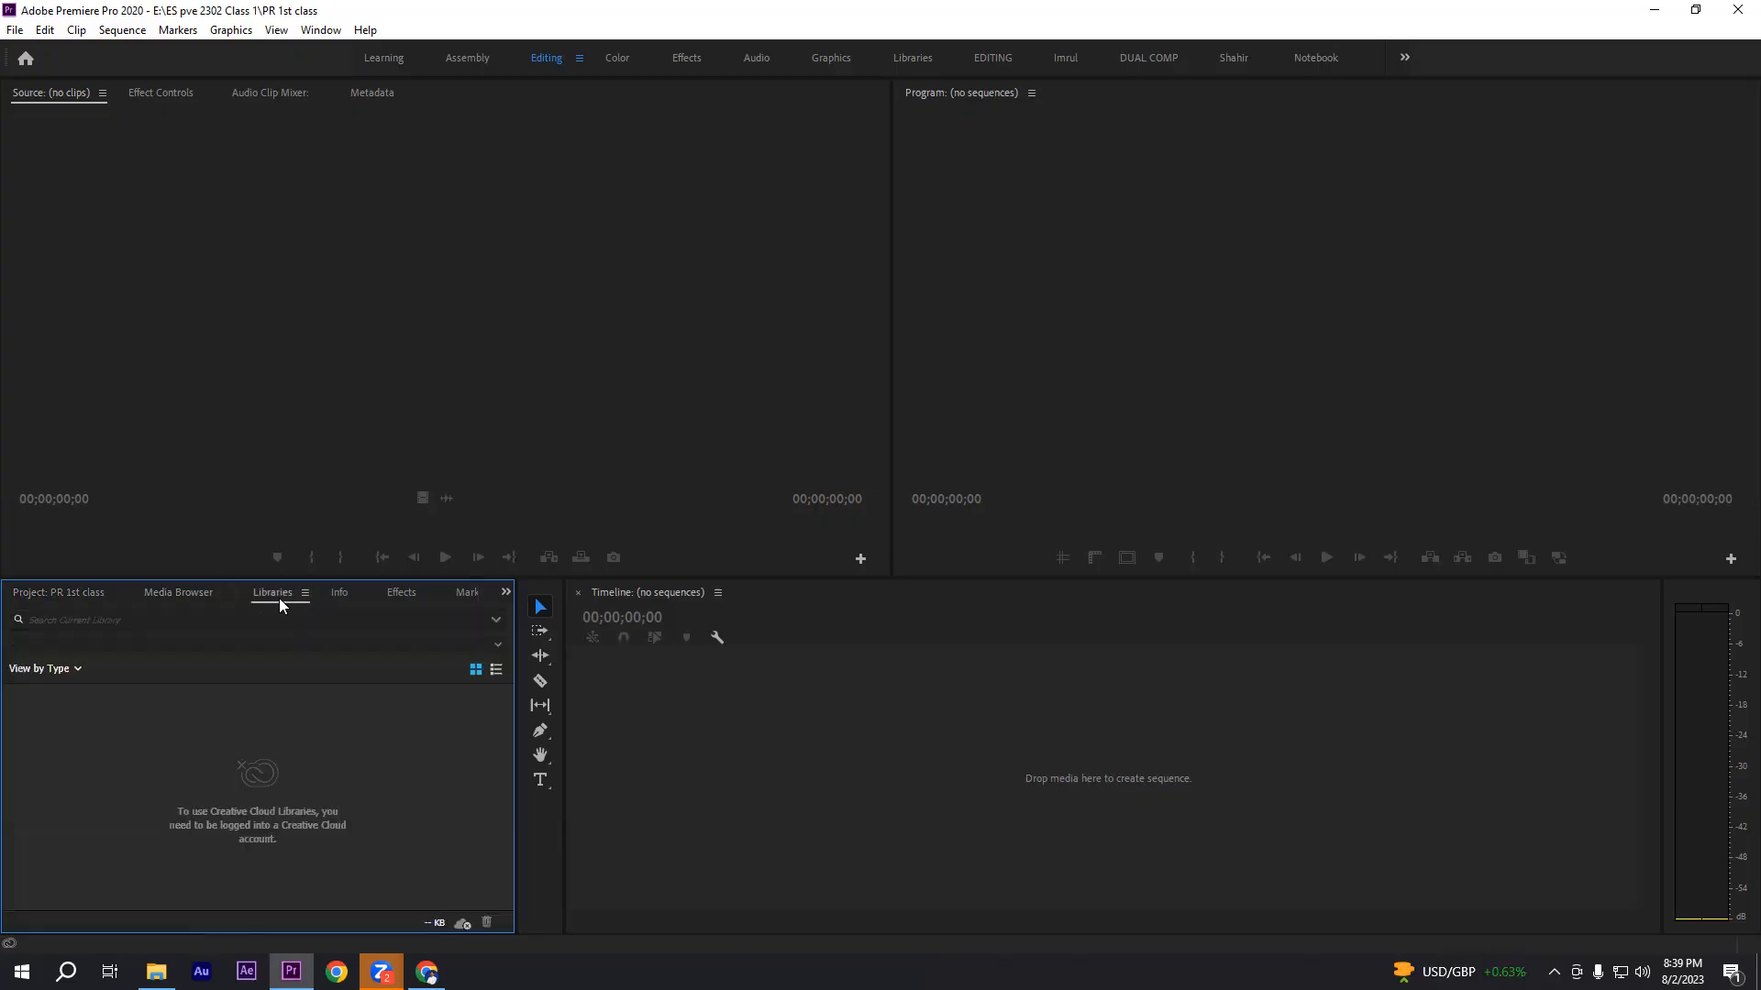
click(337, 592)
click(404, 590)
click(468, 591)
click(97, 593)
click(32, 598)
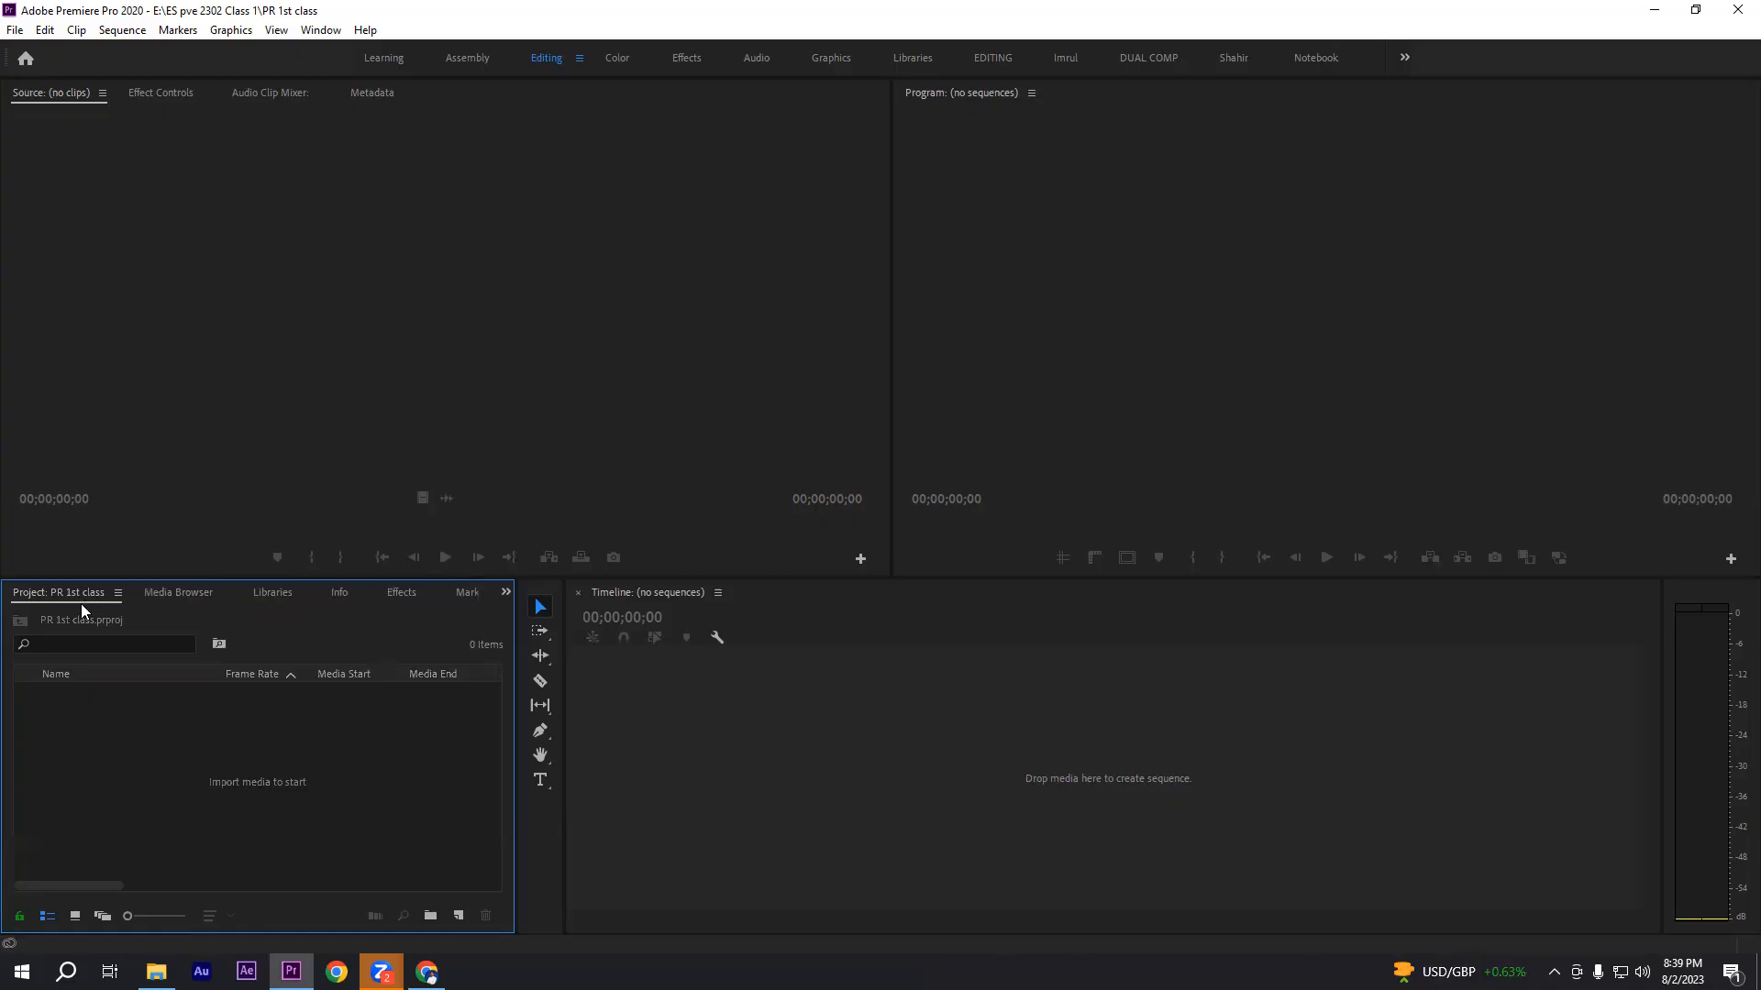
- Review the panels grouped with the Project panel once more and go back to it from the list of hidden panels
click(180, 593)
click(271, 592)
click(341, 592)
click(402, 592)
click(463, 592)
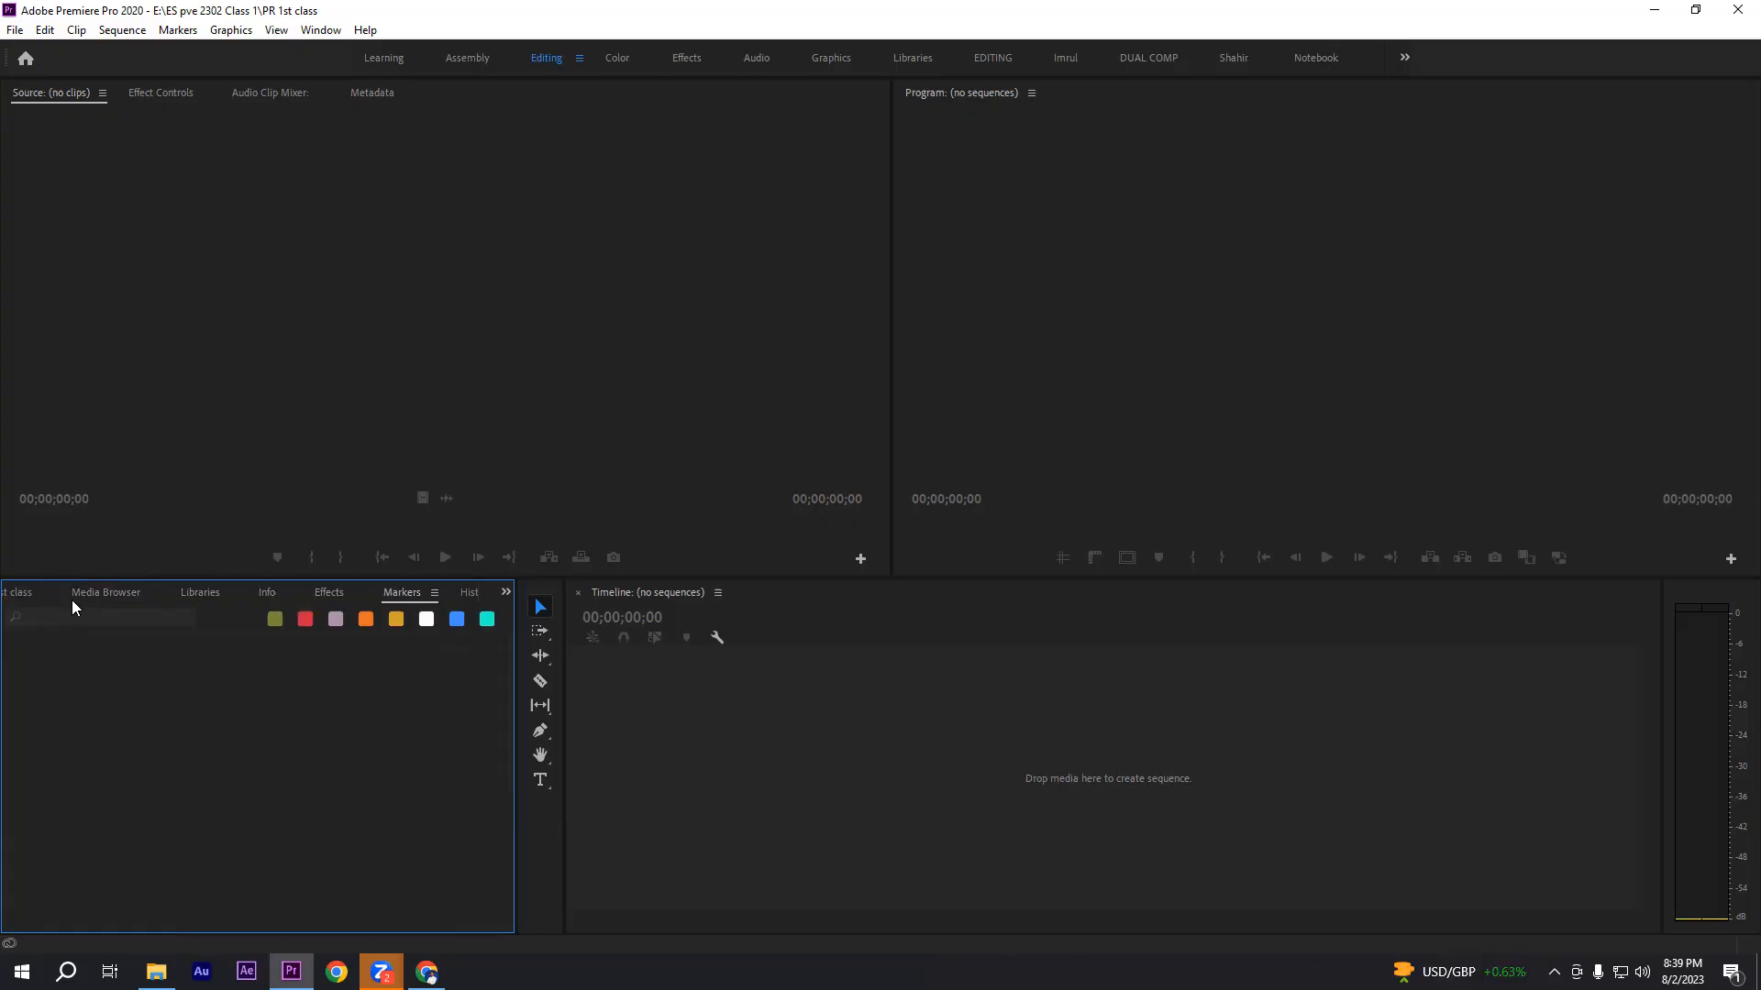
click(506, 593)
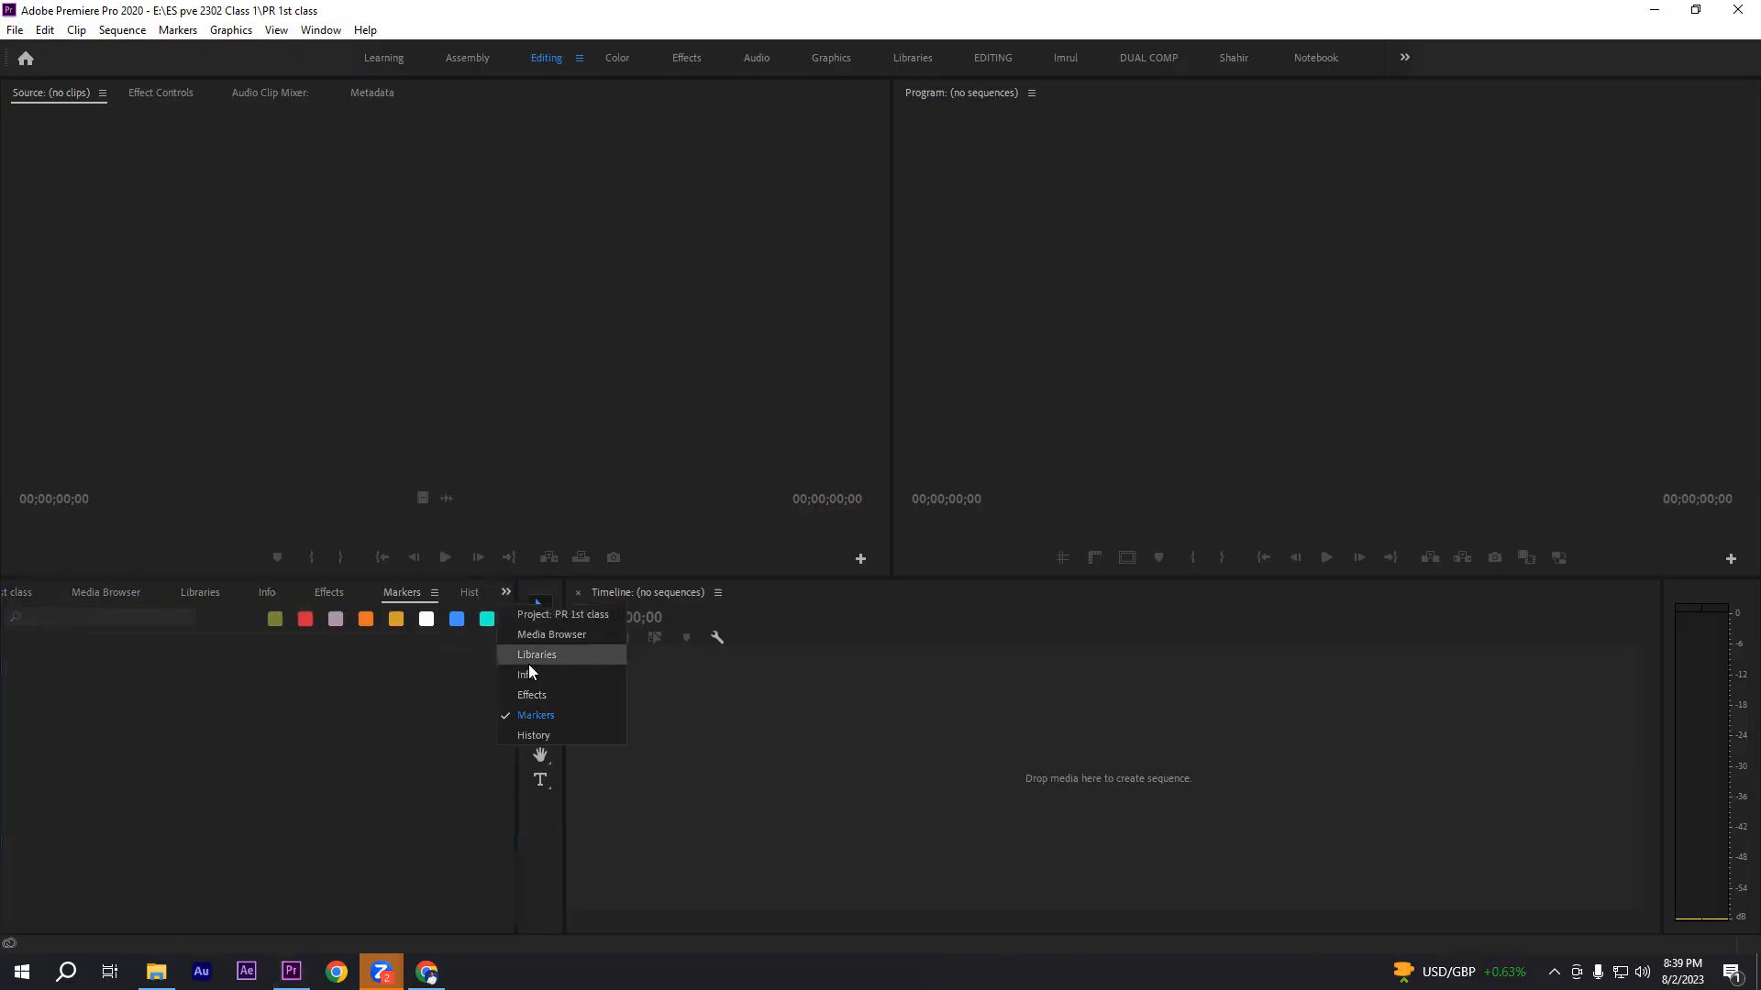
click(535, 614)
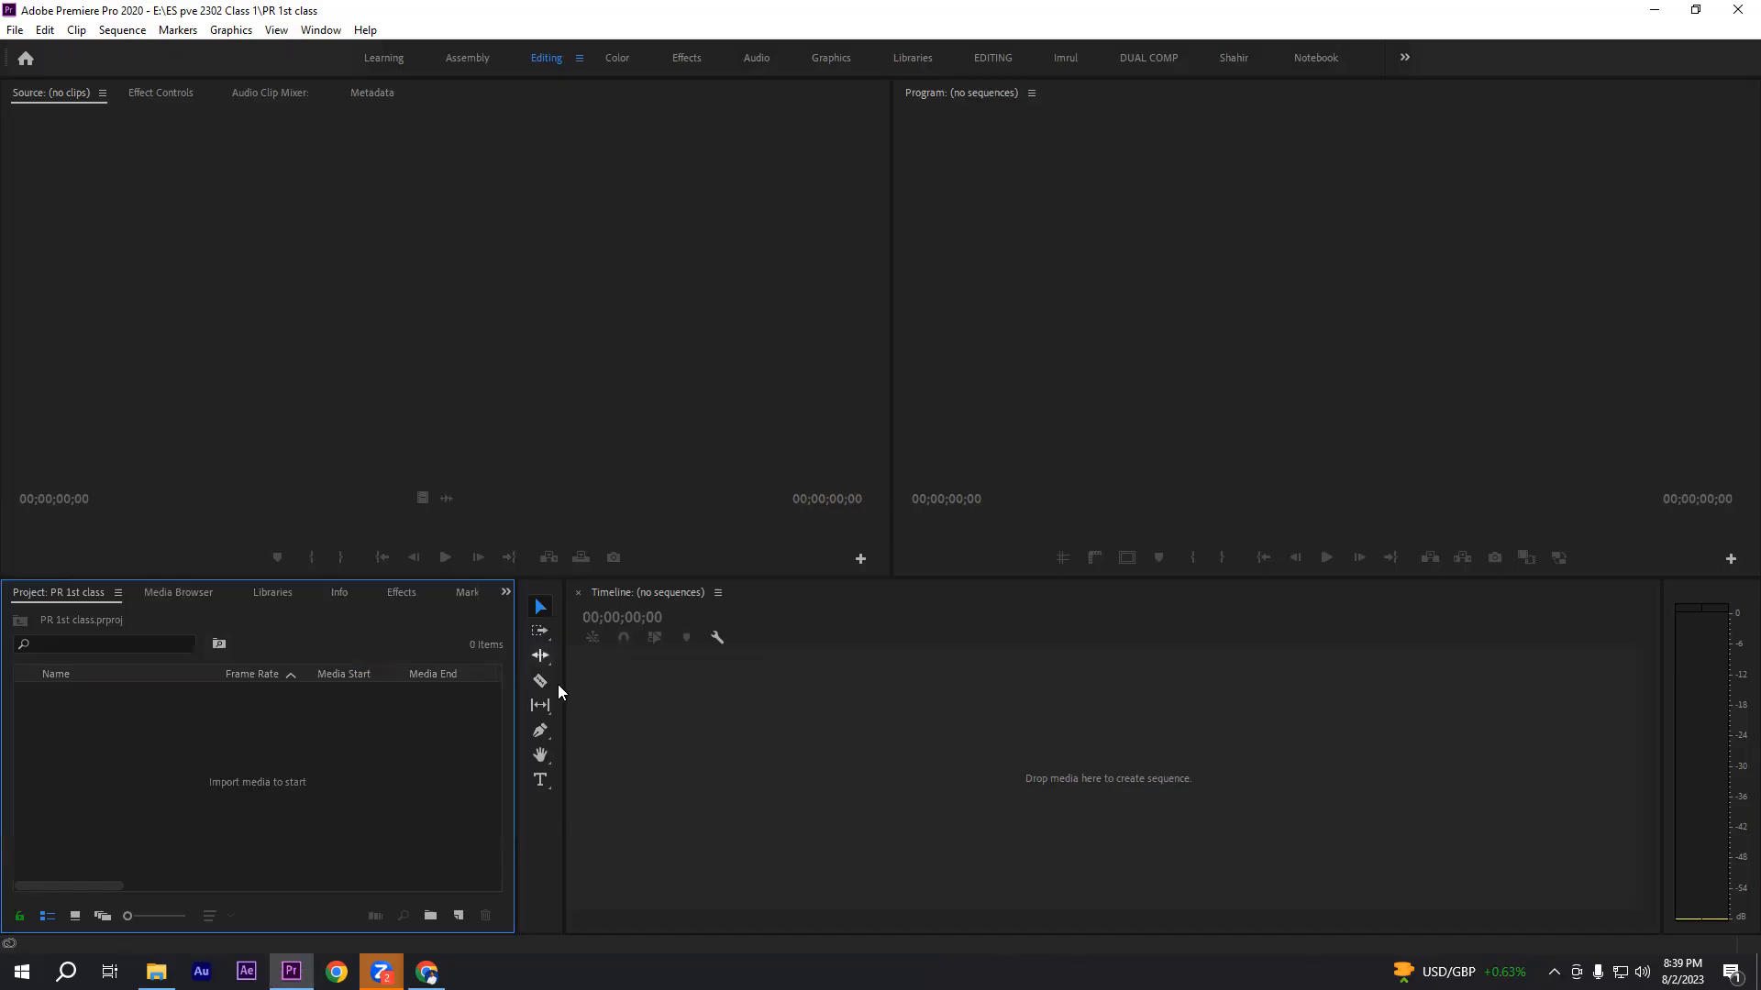
- Activate the Tools panel, compare the Timeline with the Program monitor, and finish at the audio meters
click(543, 829)
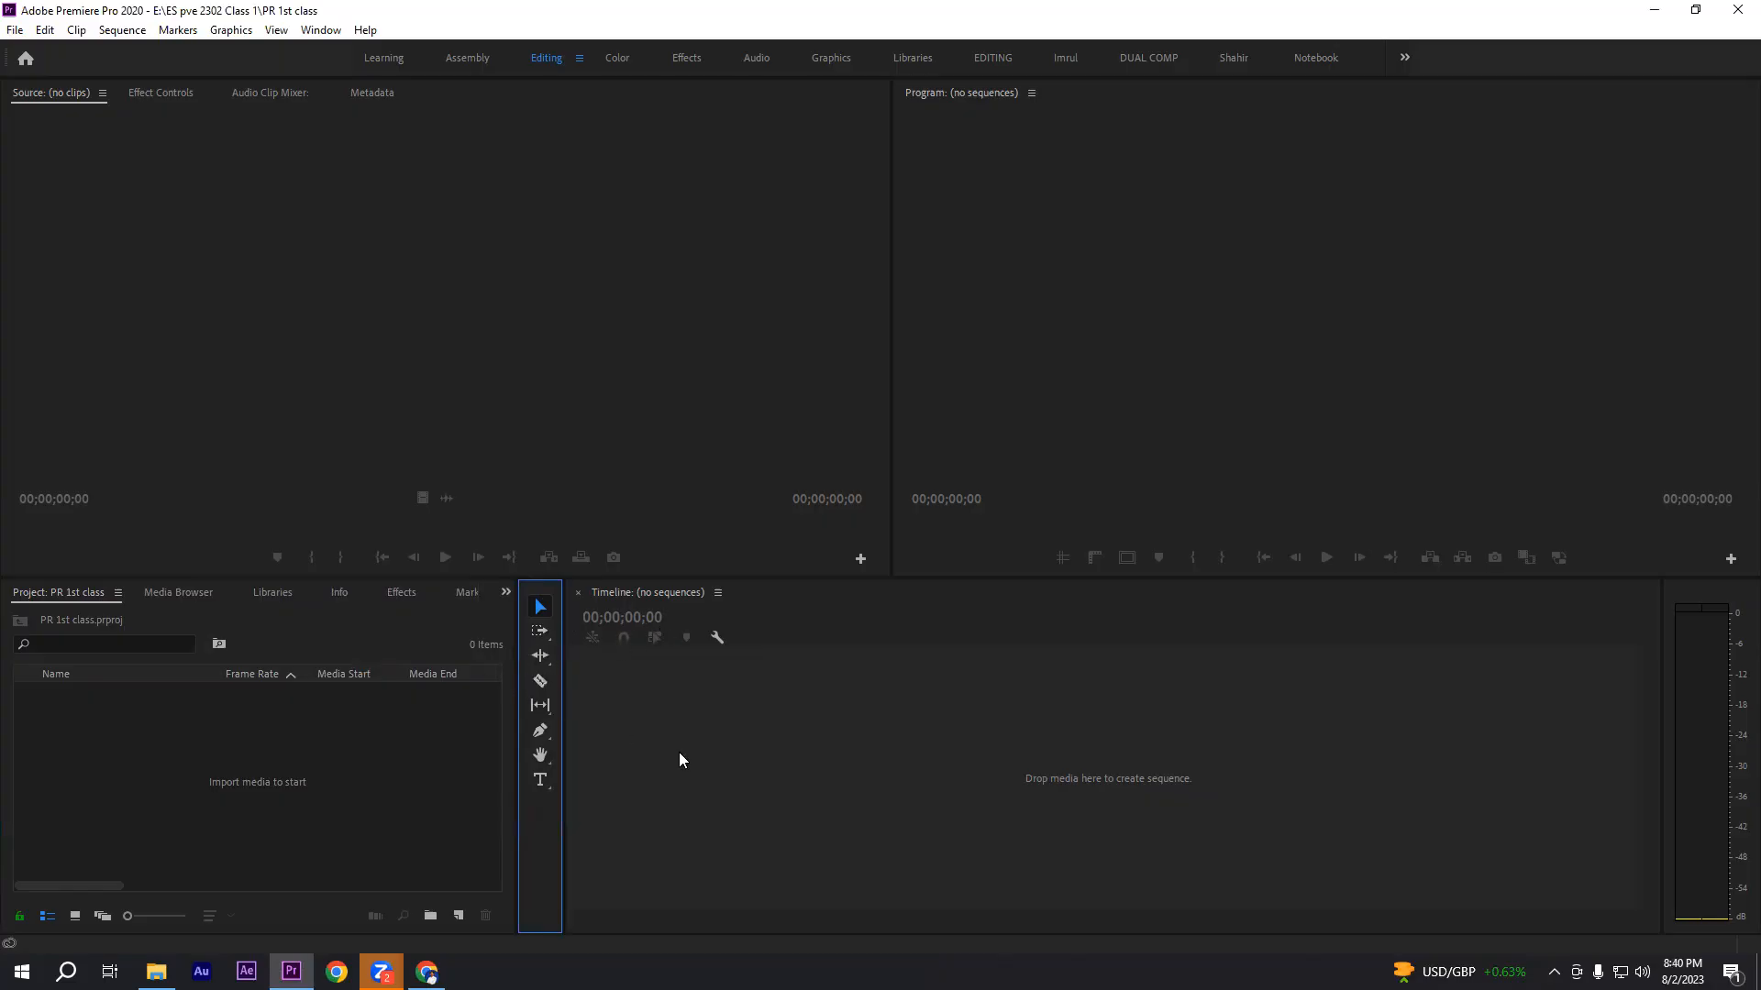
click(769, 749)
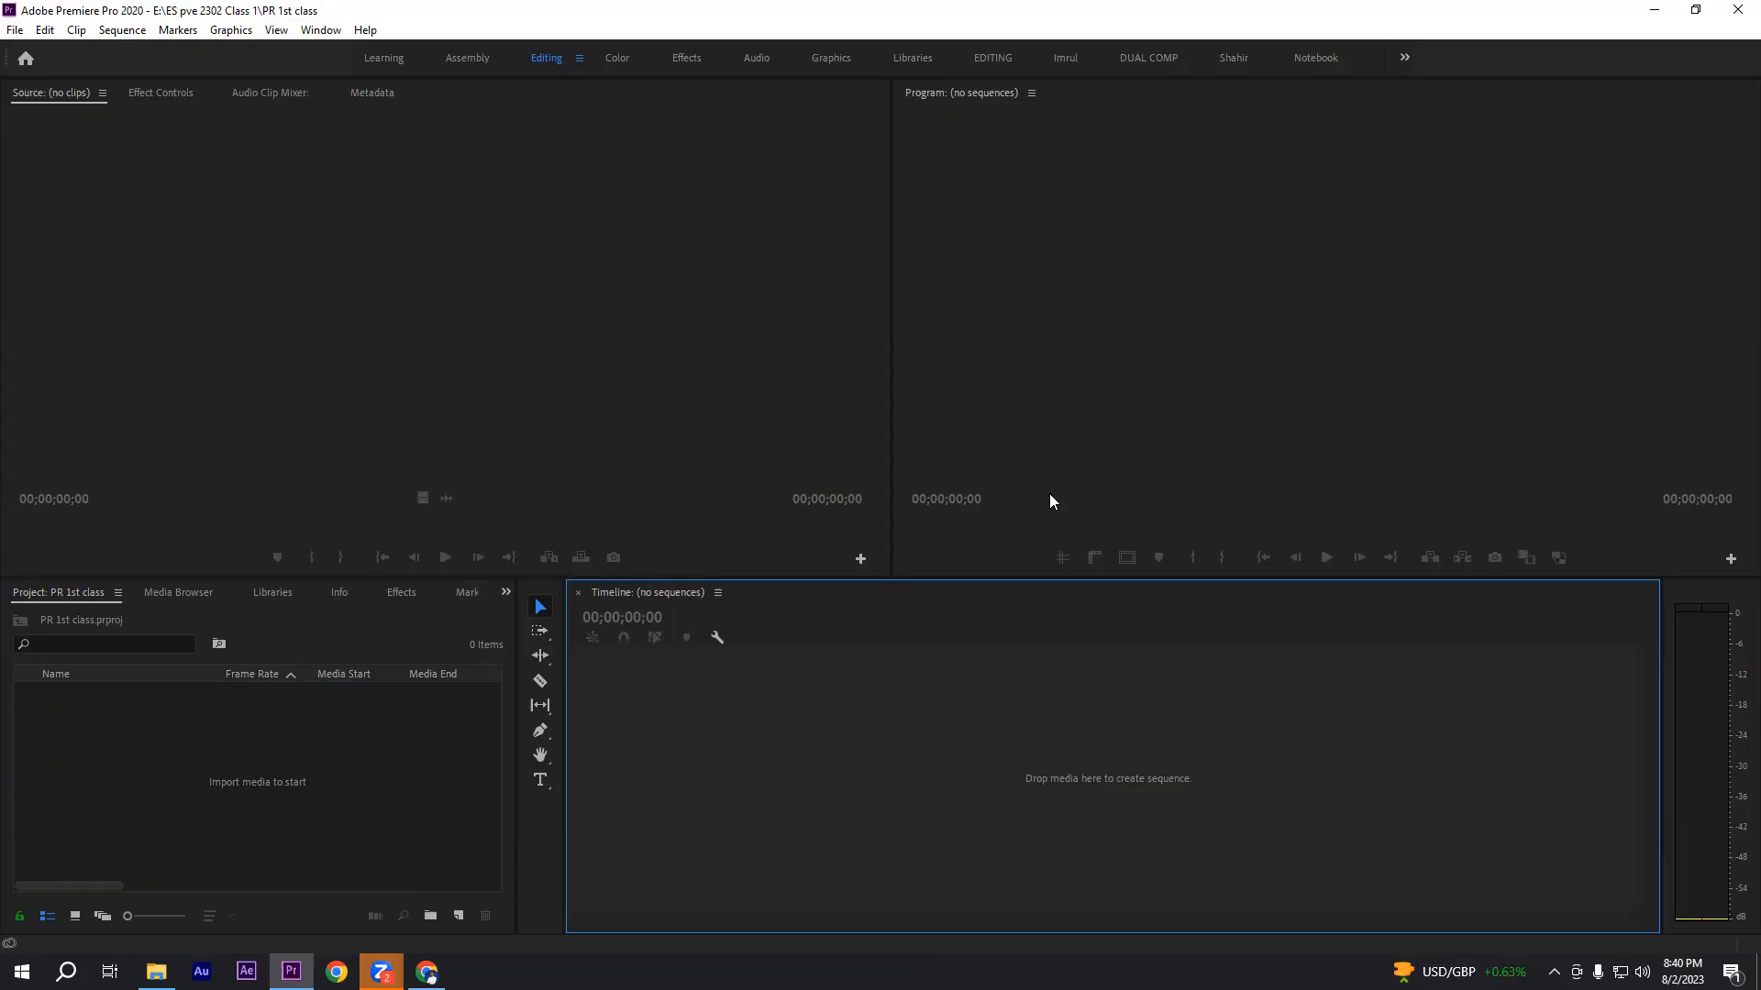
click(1188, 323)
click(1005, 613)
click(1082, 435)
click(990, 770)
click(1072, 368)
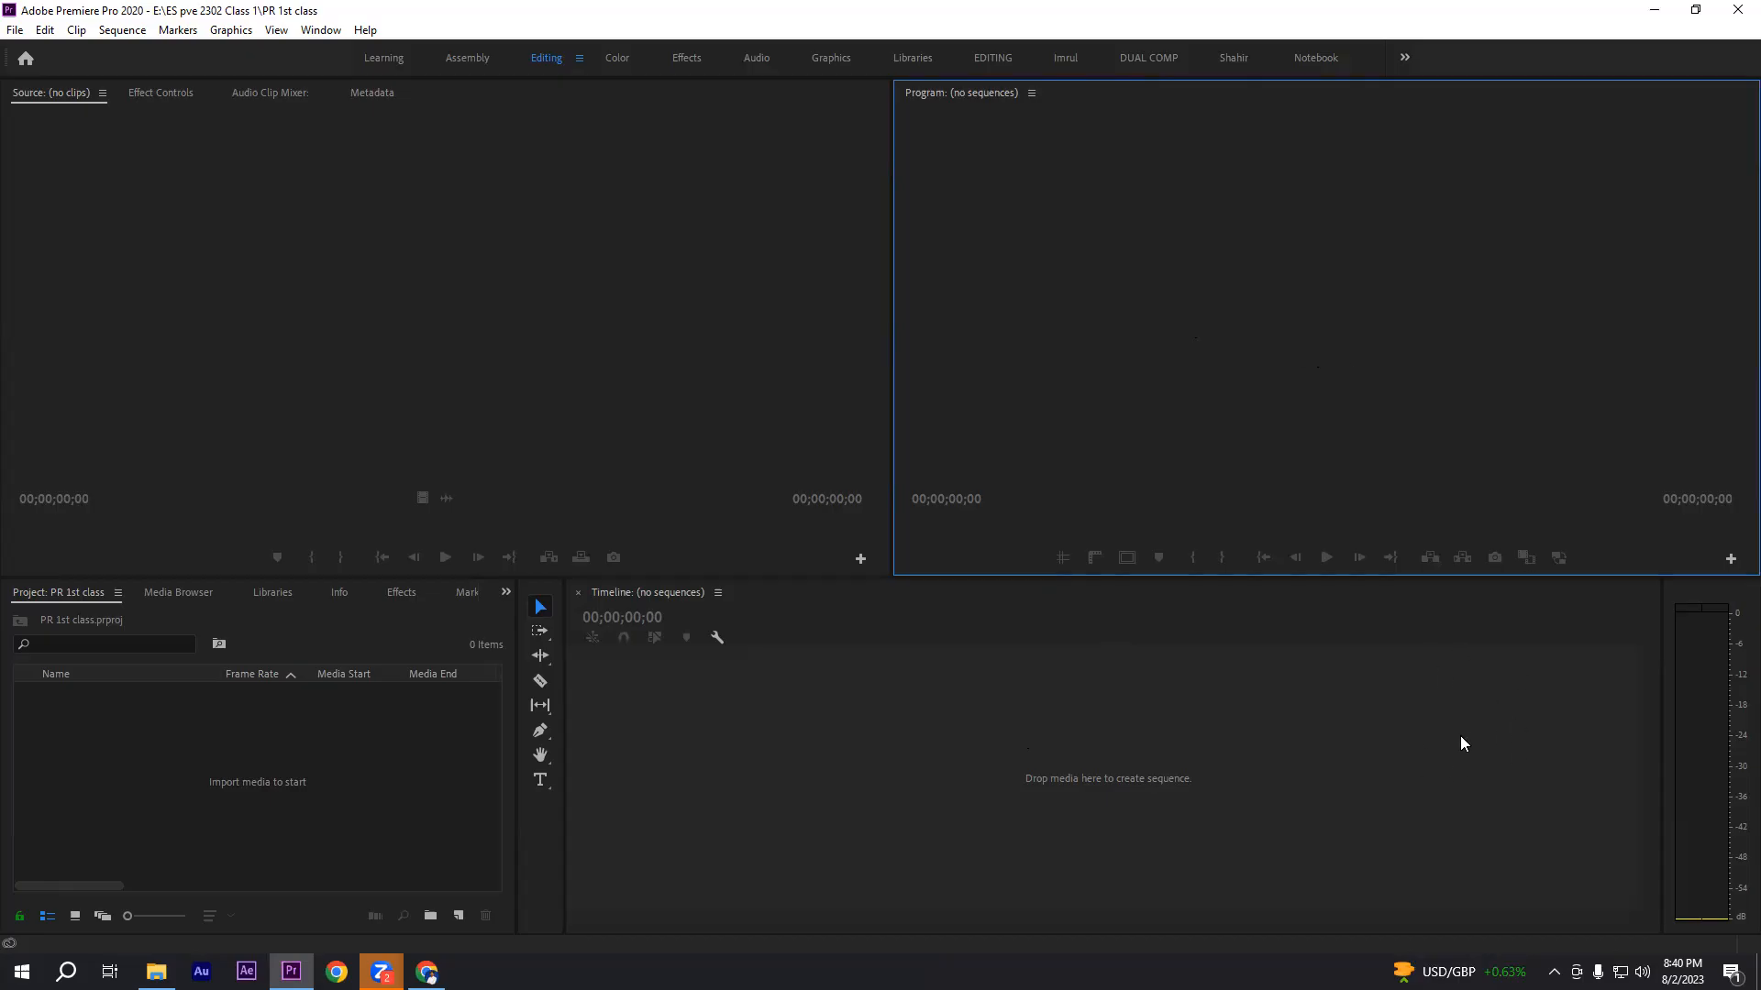
click(1691, 731)
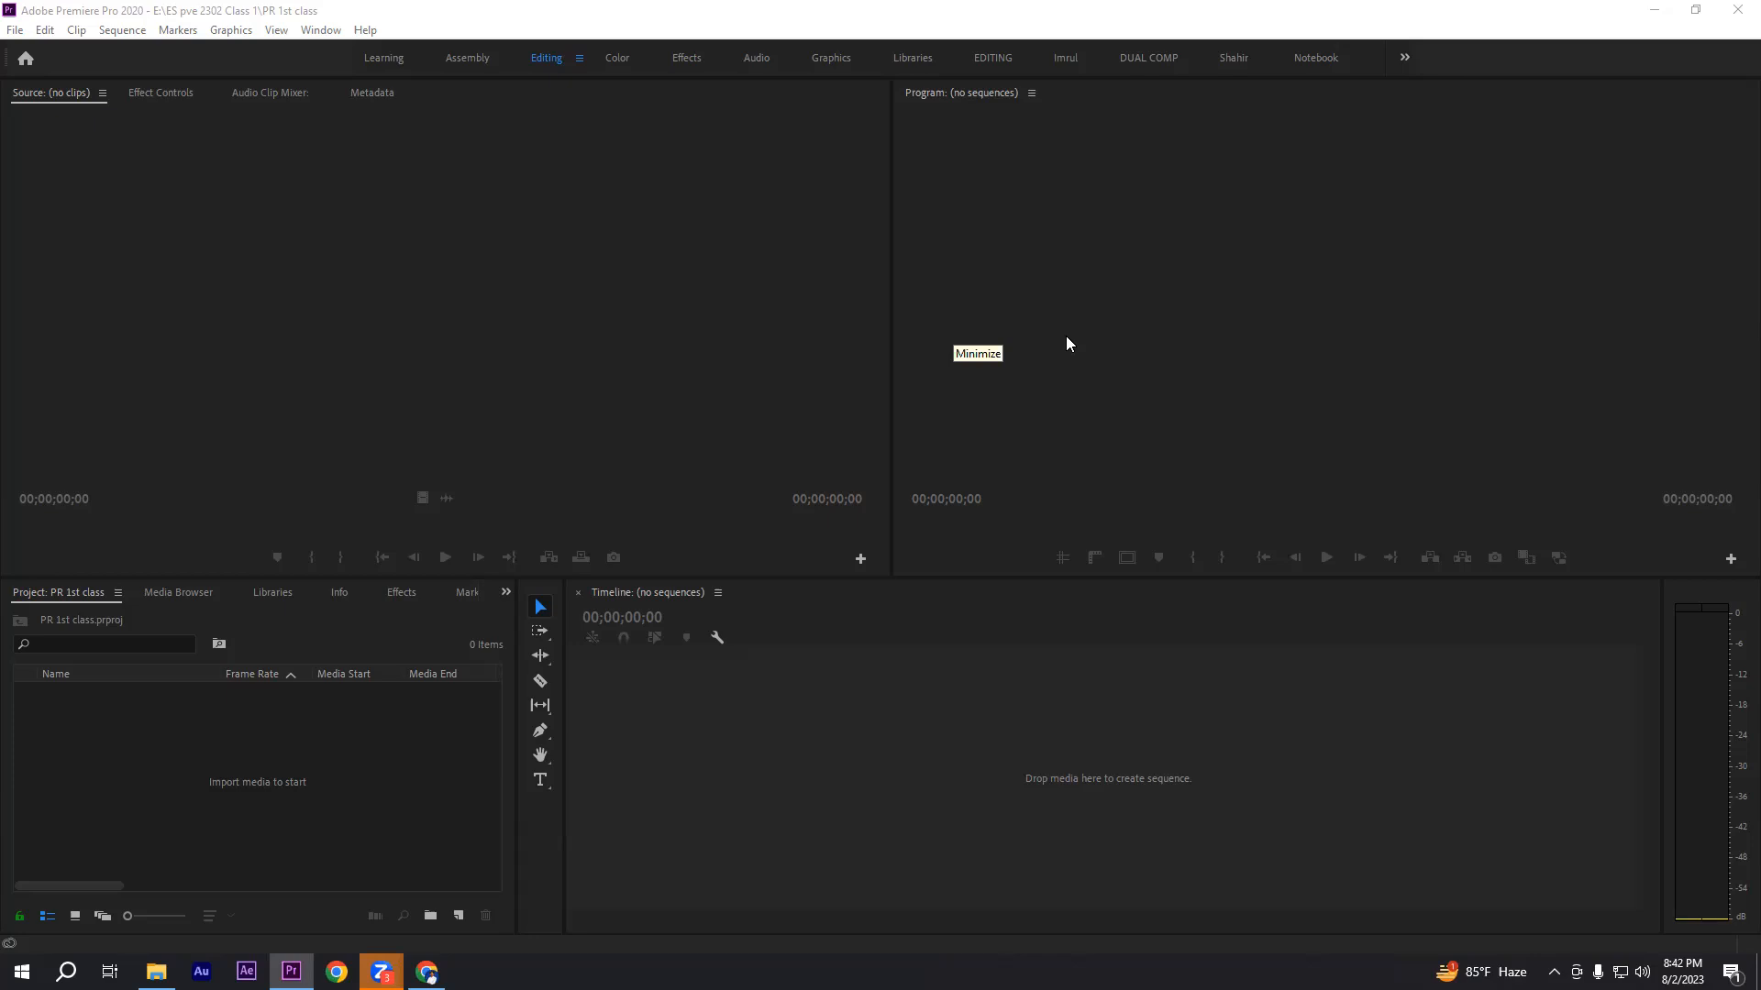
- Switch to File Explorer, go up to drive E:, and check the details of the folder that holds other files
click(289, 750)
click(155, 972)
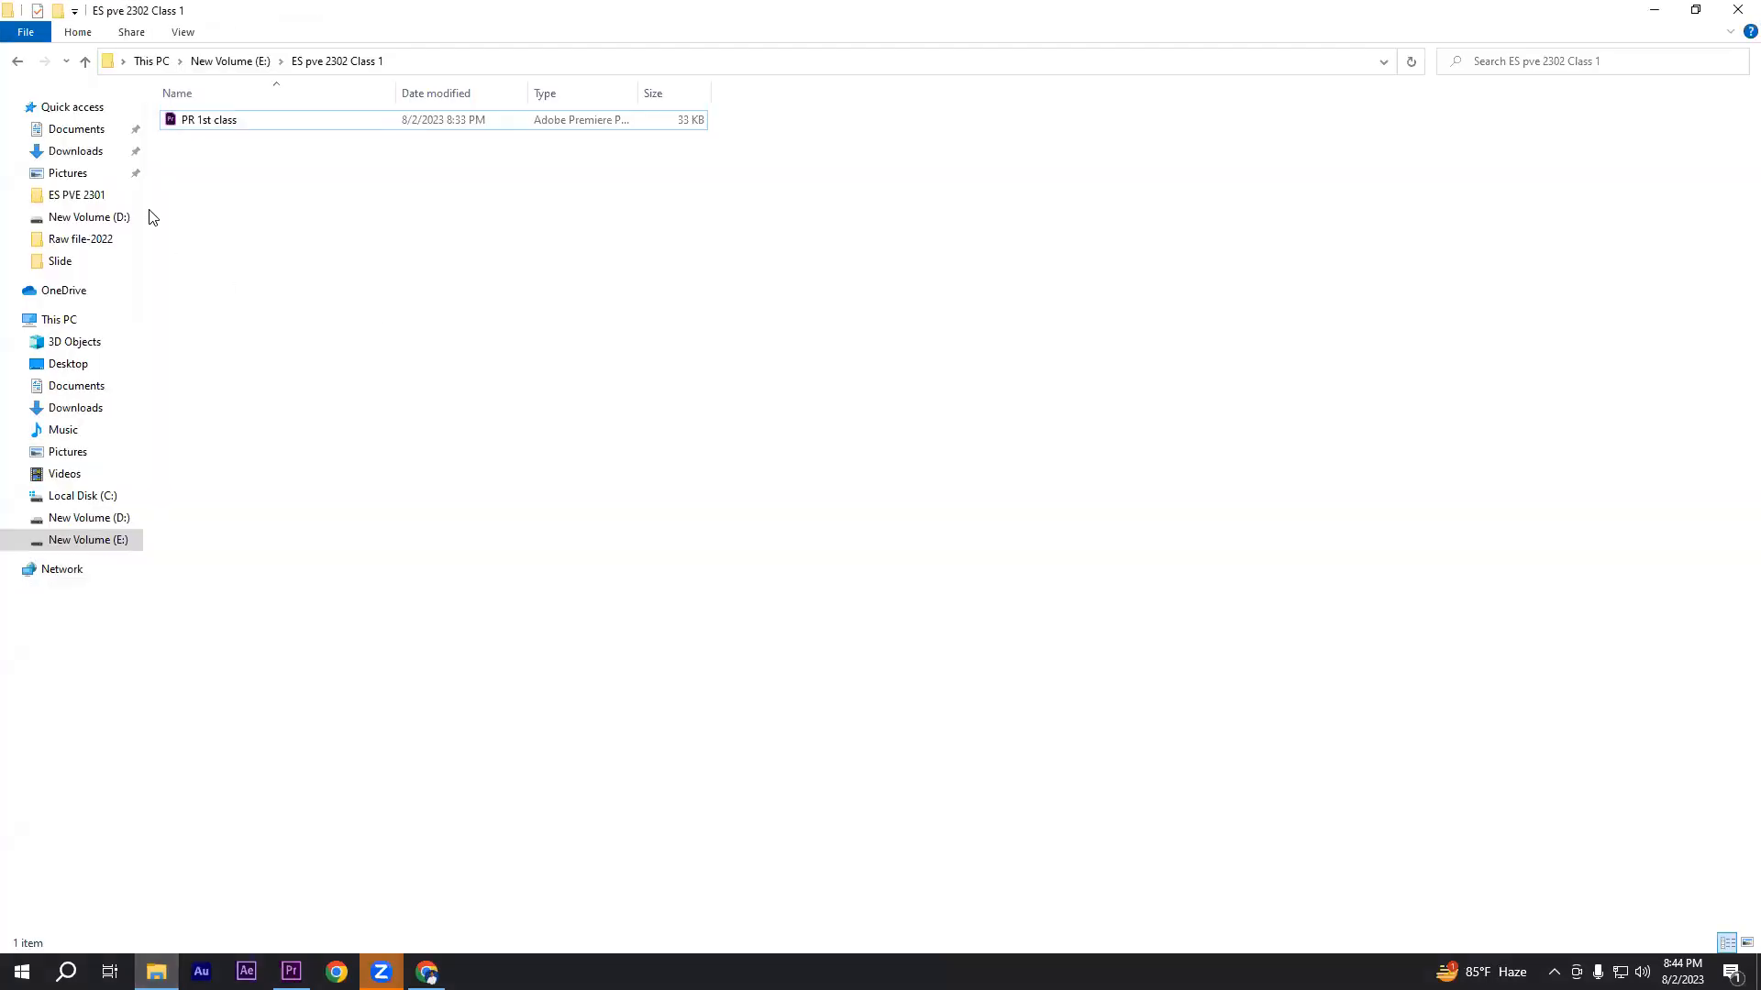
click(85, 61)
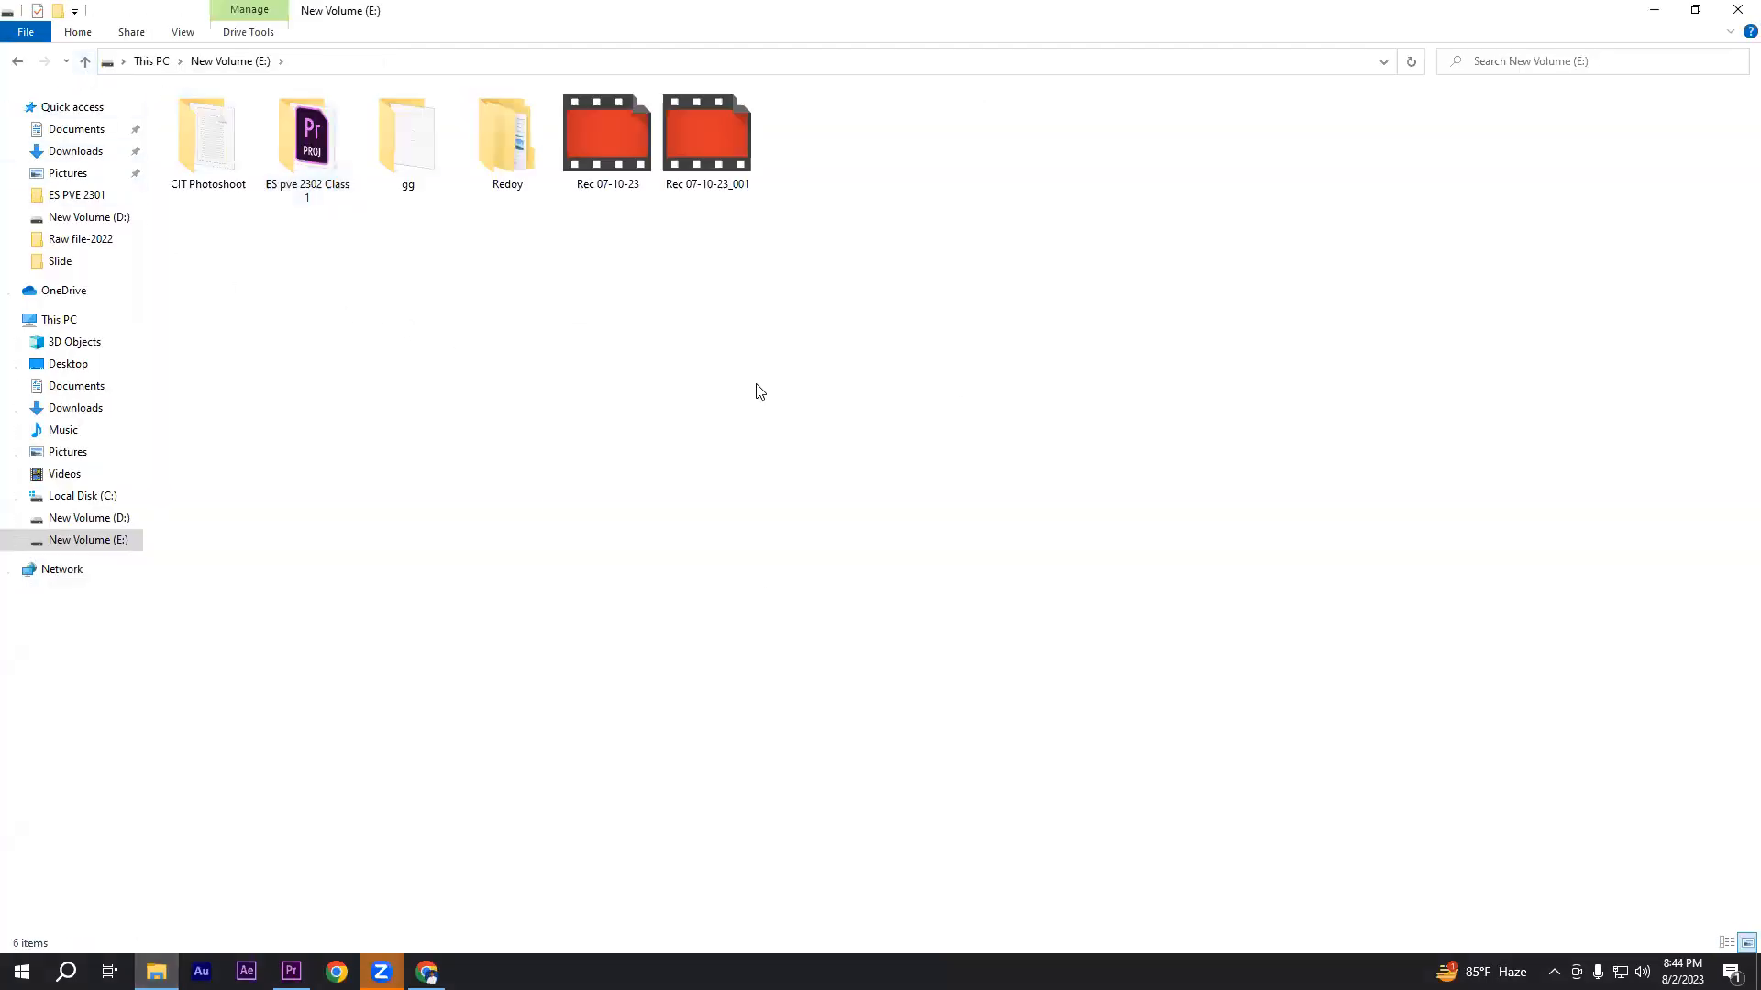
click(510, 165)
right_click(517, 233)
click(507, 159)
click(508, 158)
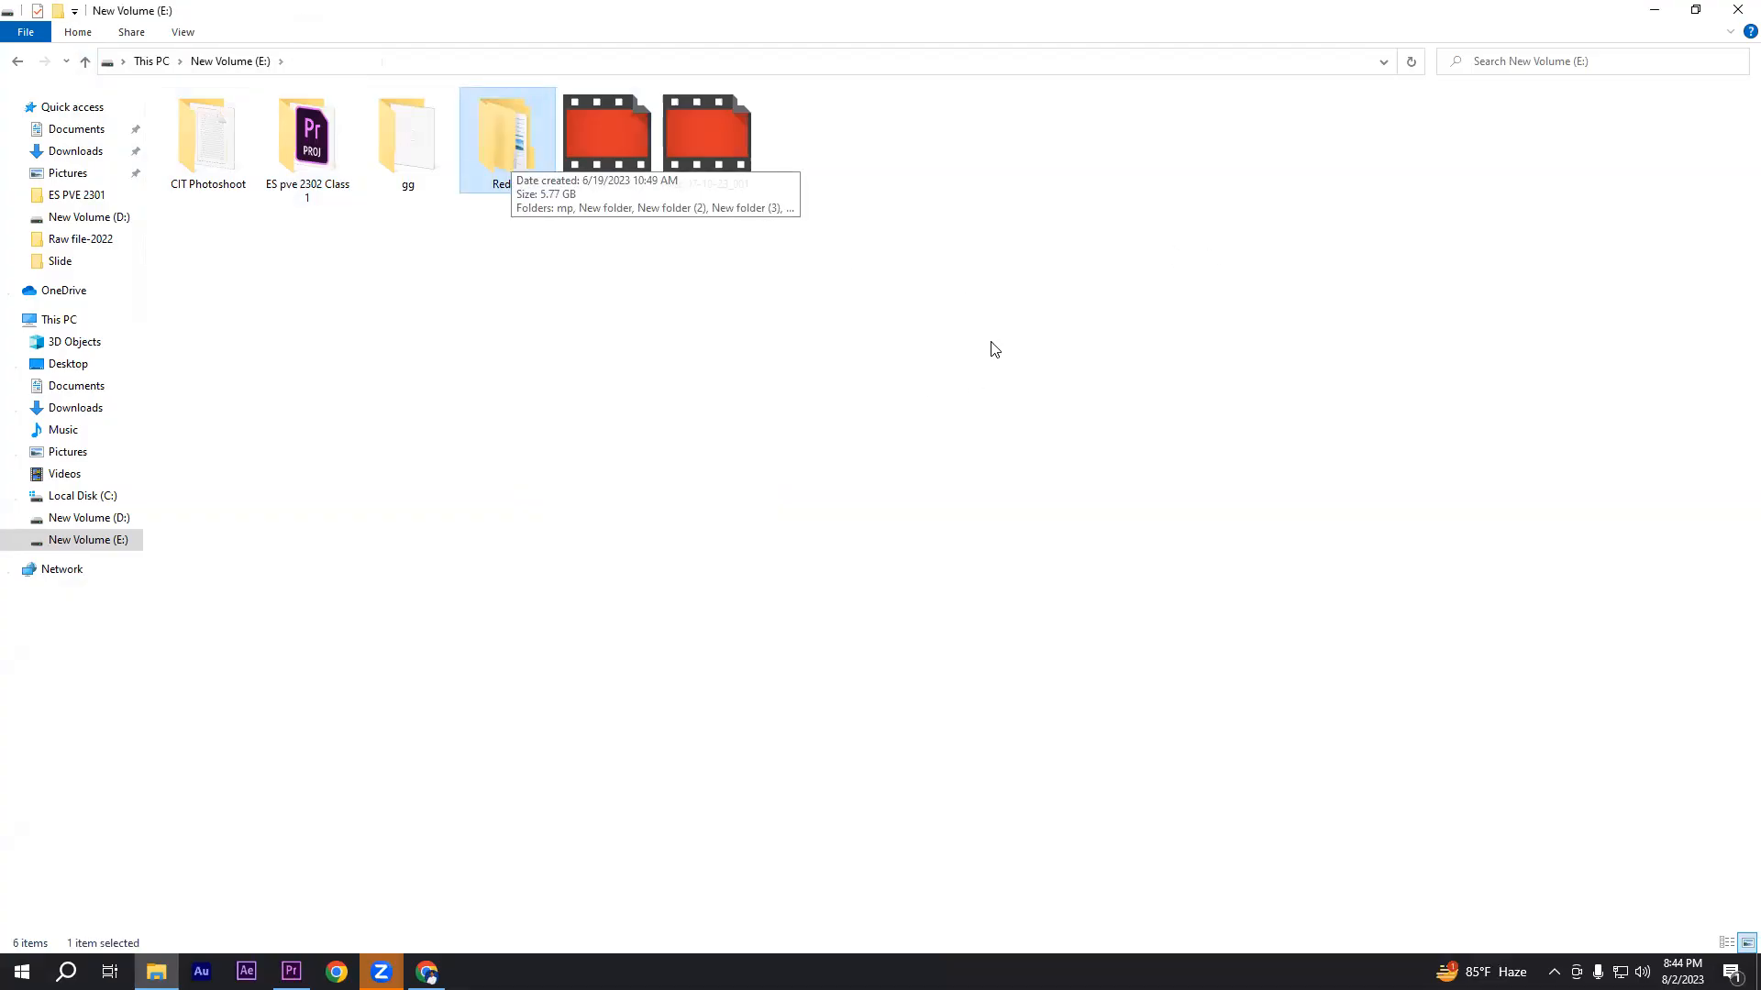
drag(248, 311, 1597, 694)
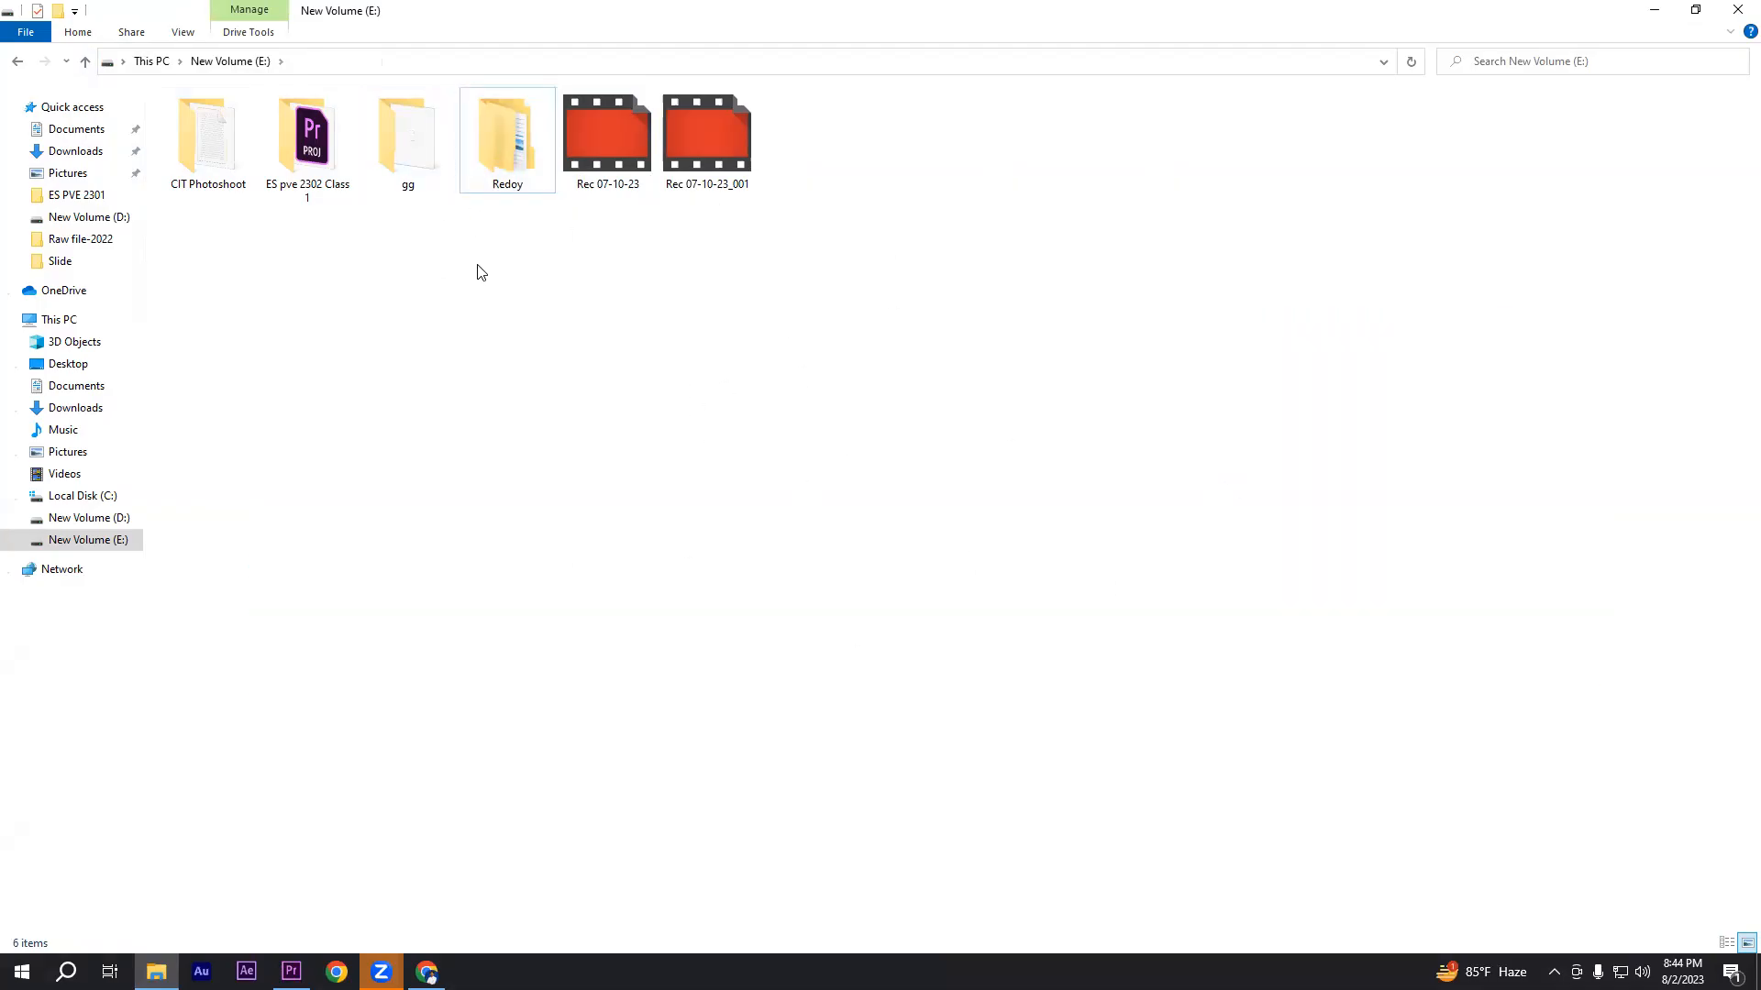
- Open that folder on drive E: to examine its subfolders, then minimize File Explorer to return to Premiere Pro
click(512, 147)
click(573, 270)
double_click(495, 139)
drag(198, 264, 1574, 745)
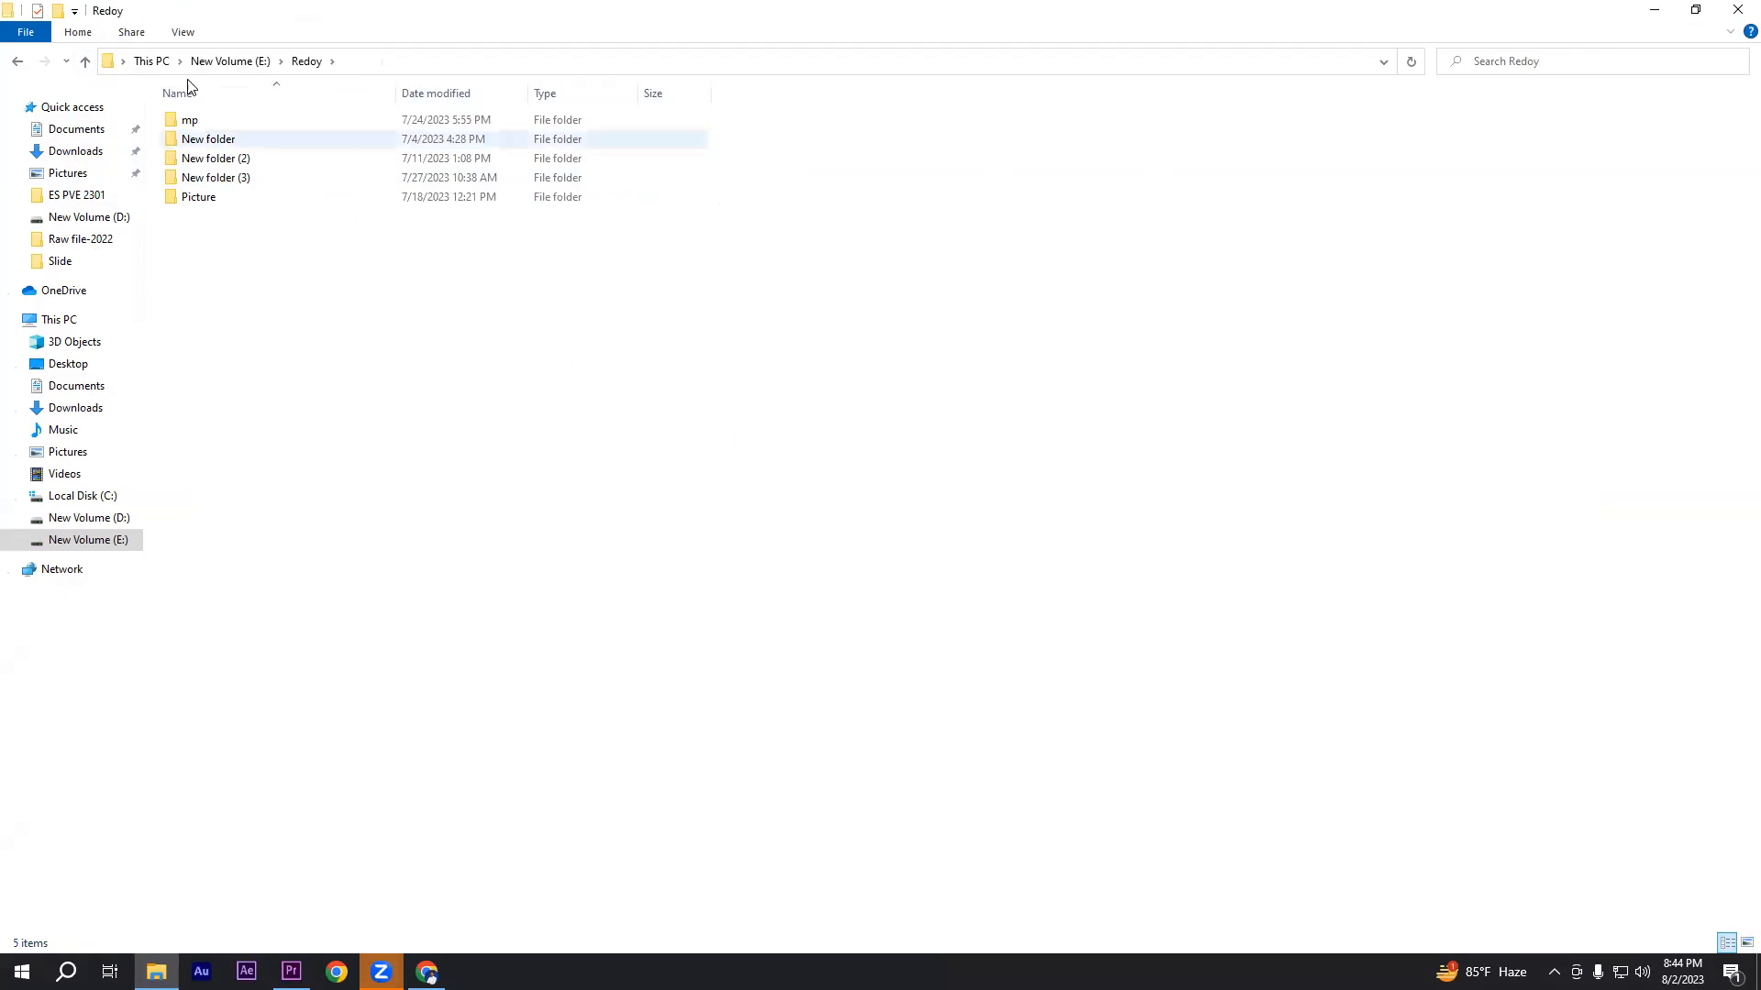
drag(191, 243, 1471, 541)
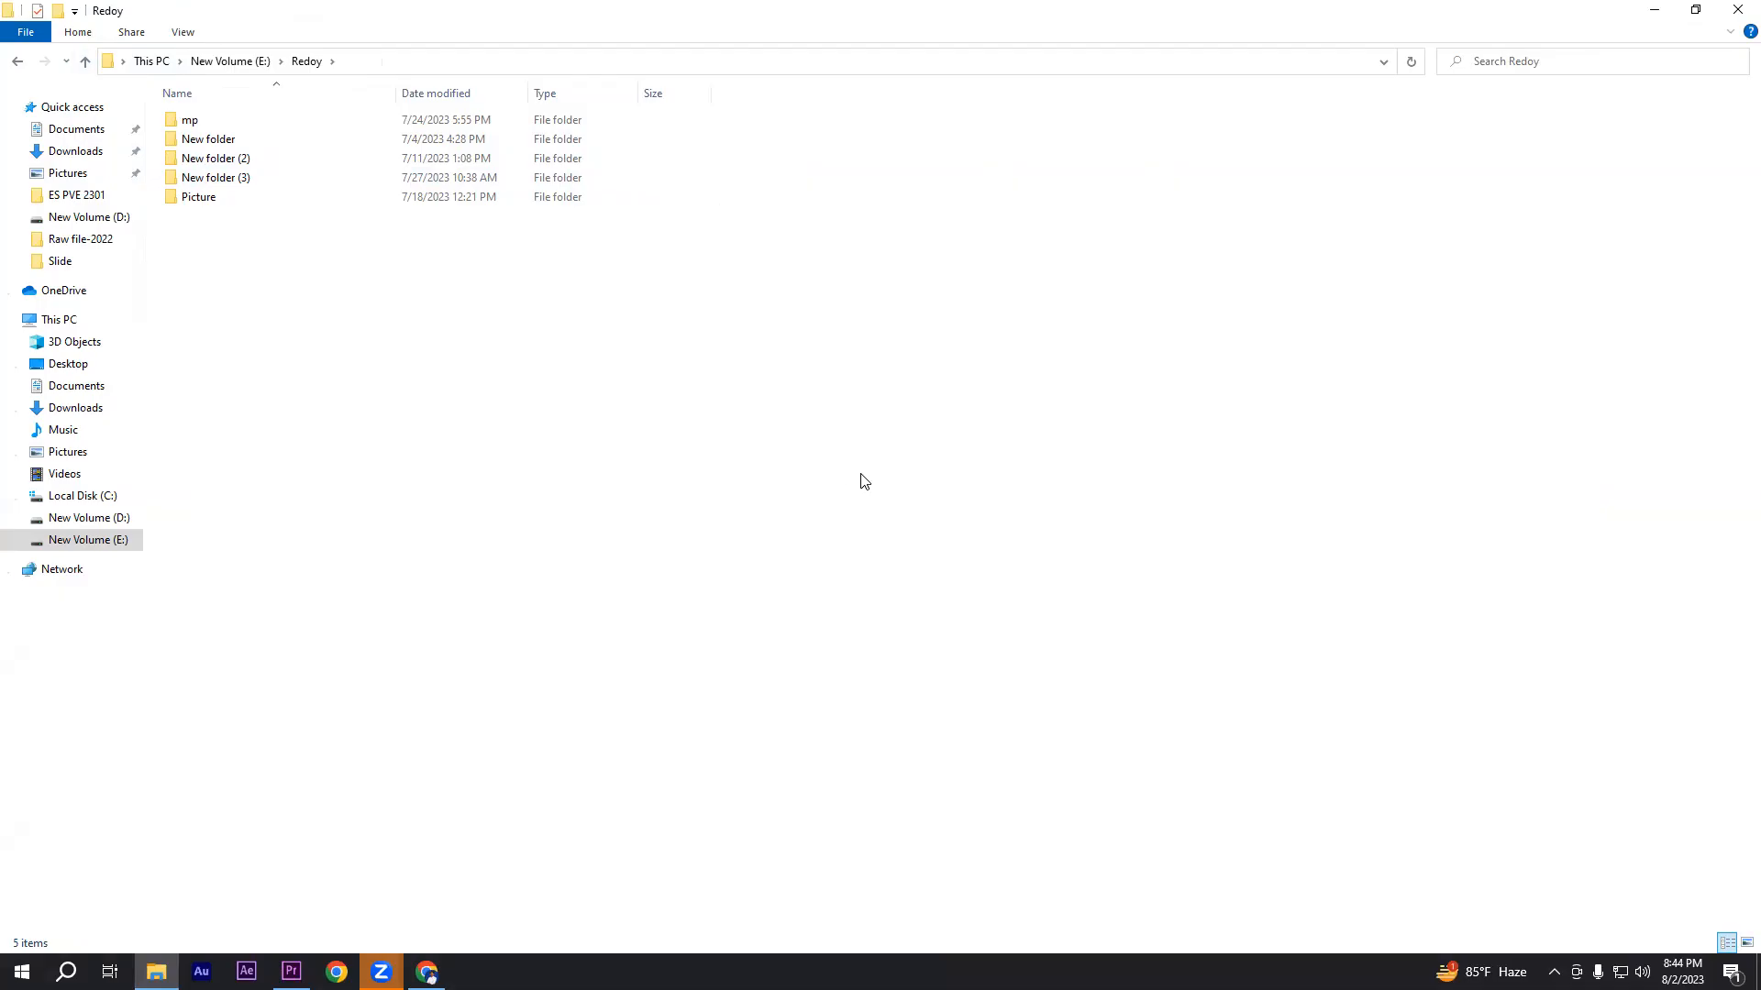
click(1654, 11)
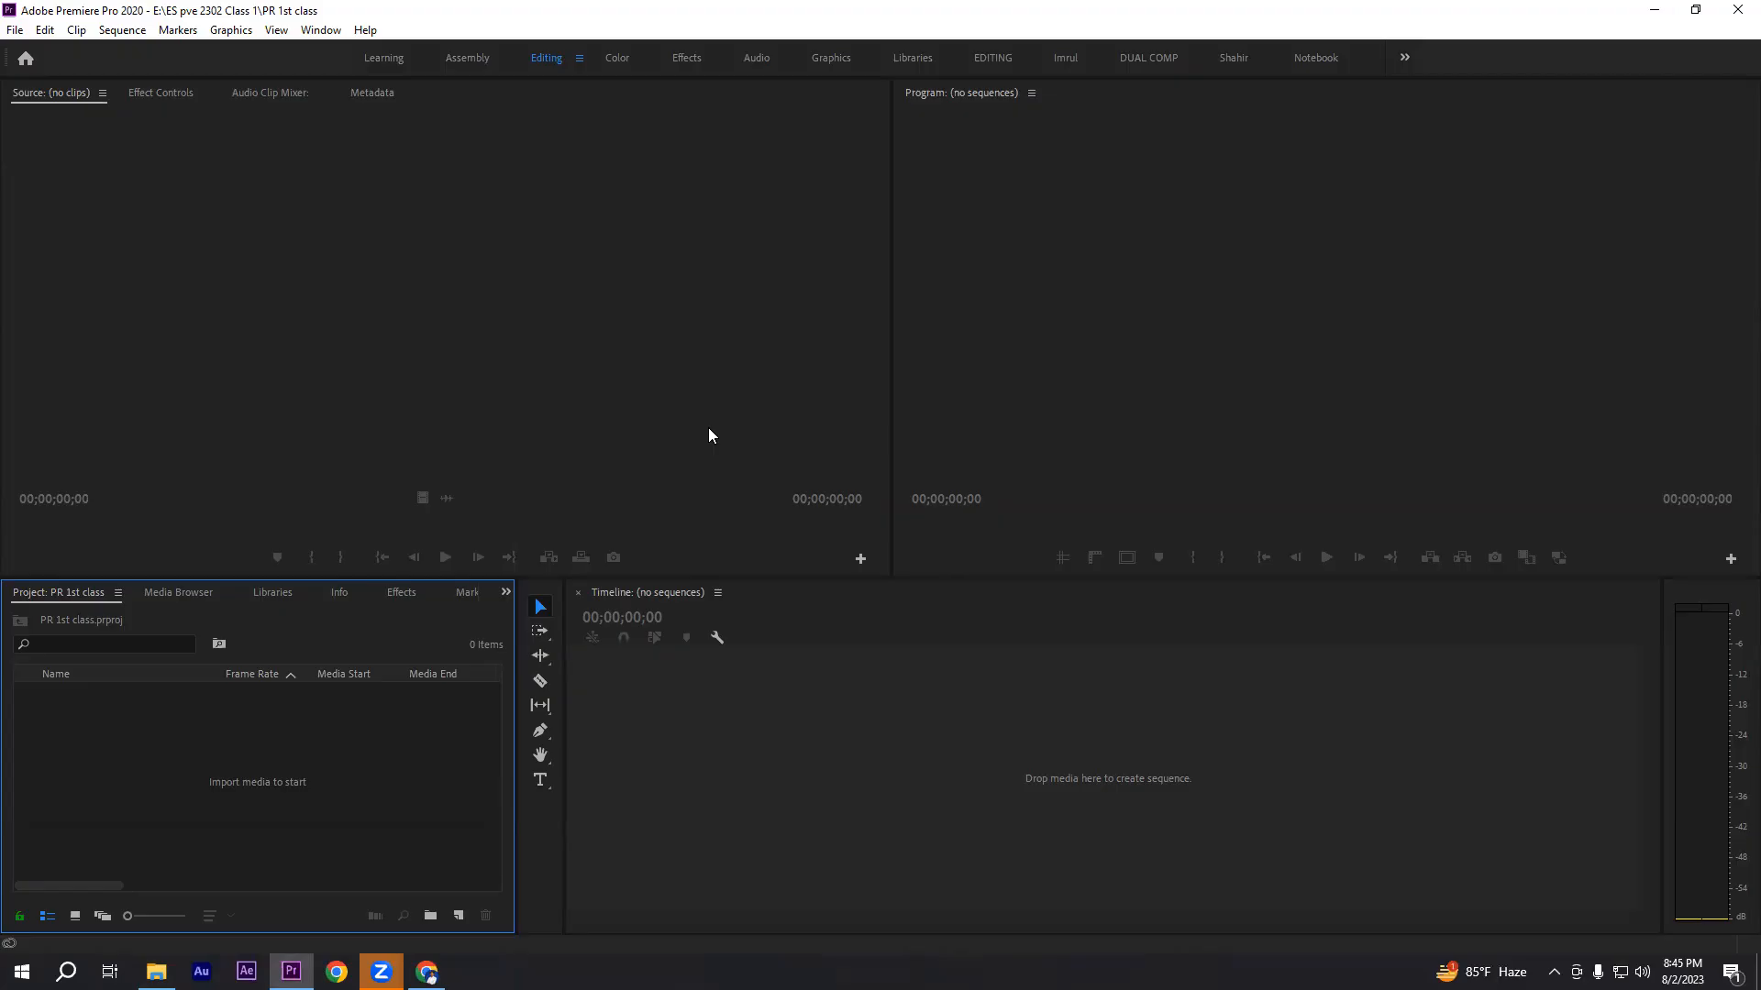
- Import the pexels video clip ending in 6910672 from the Downloads folder into the project
click(15, 31)
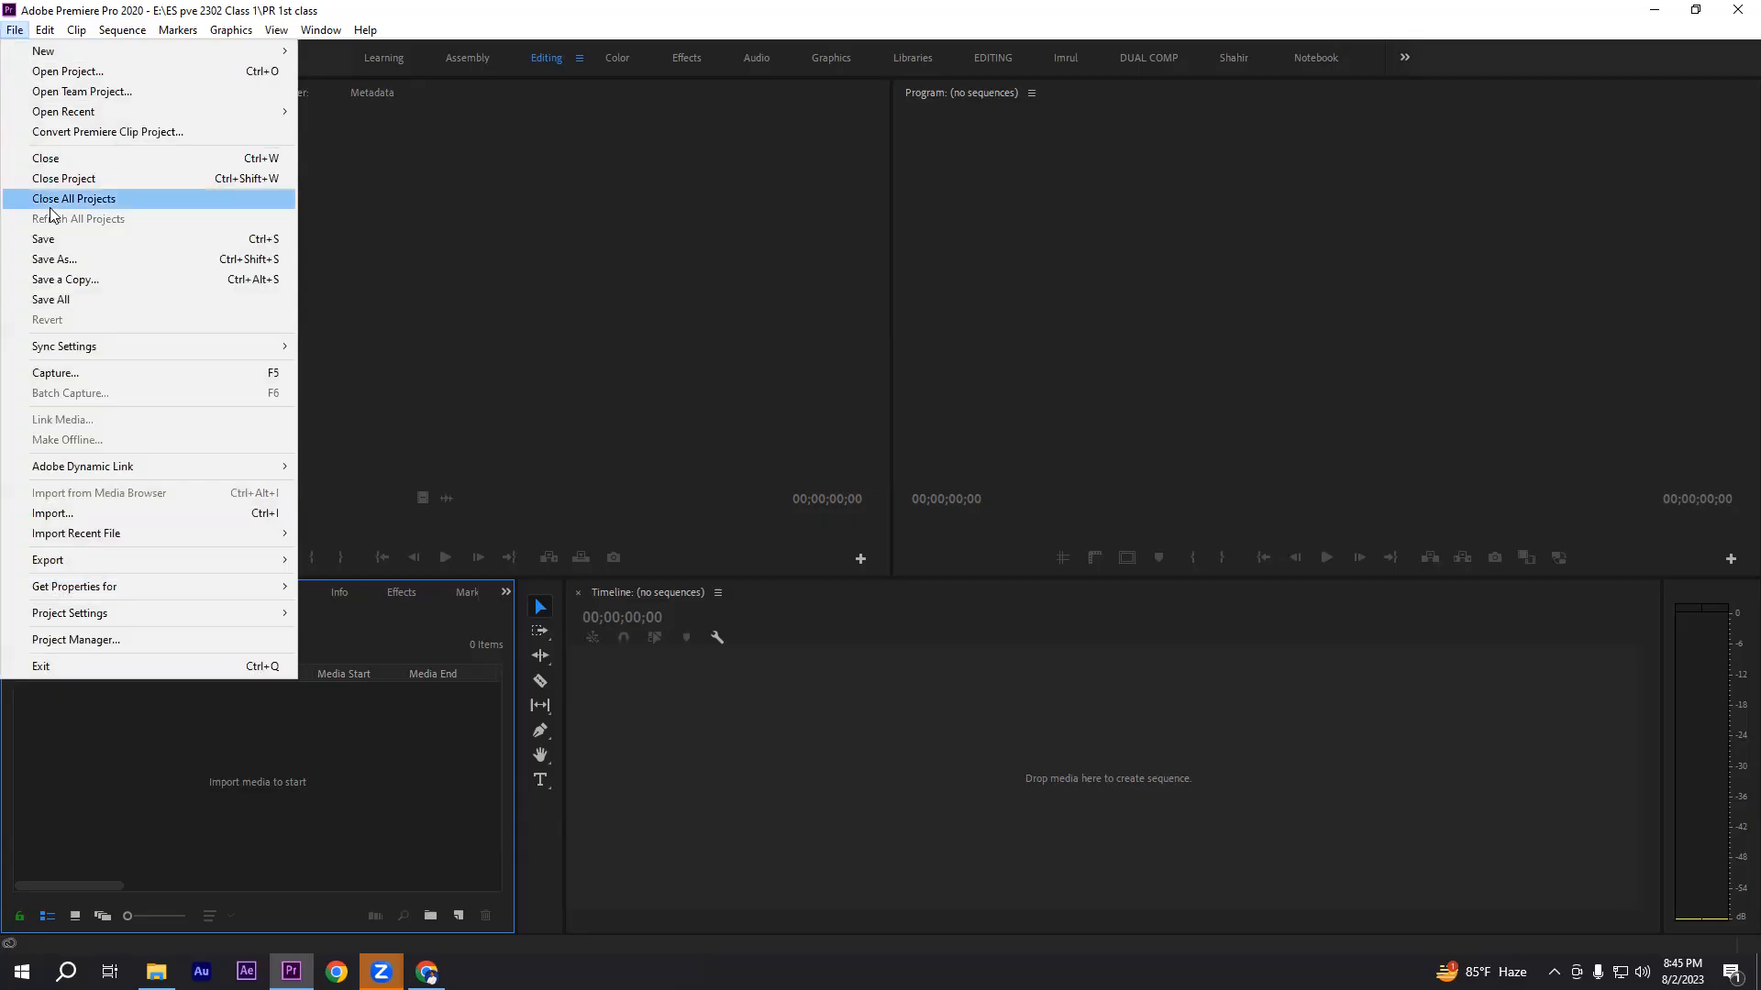
click(53, 517)
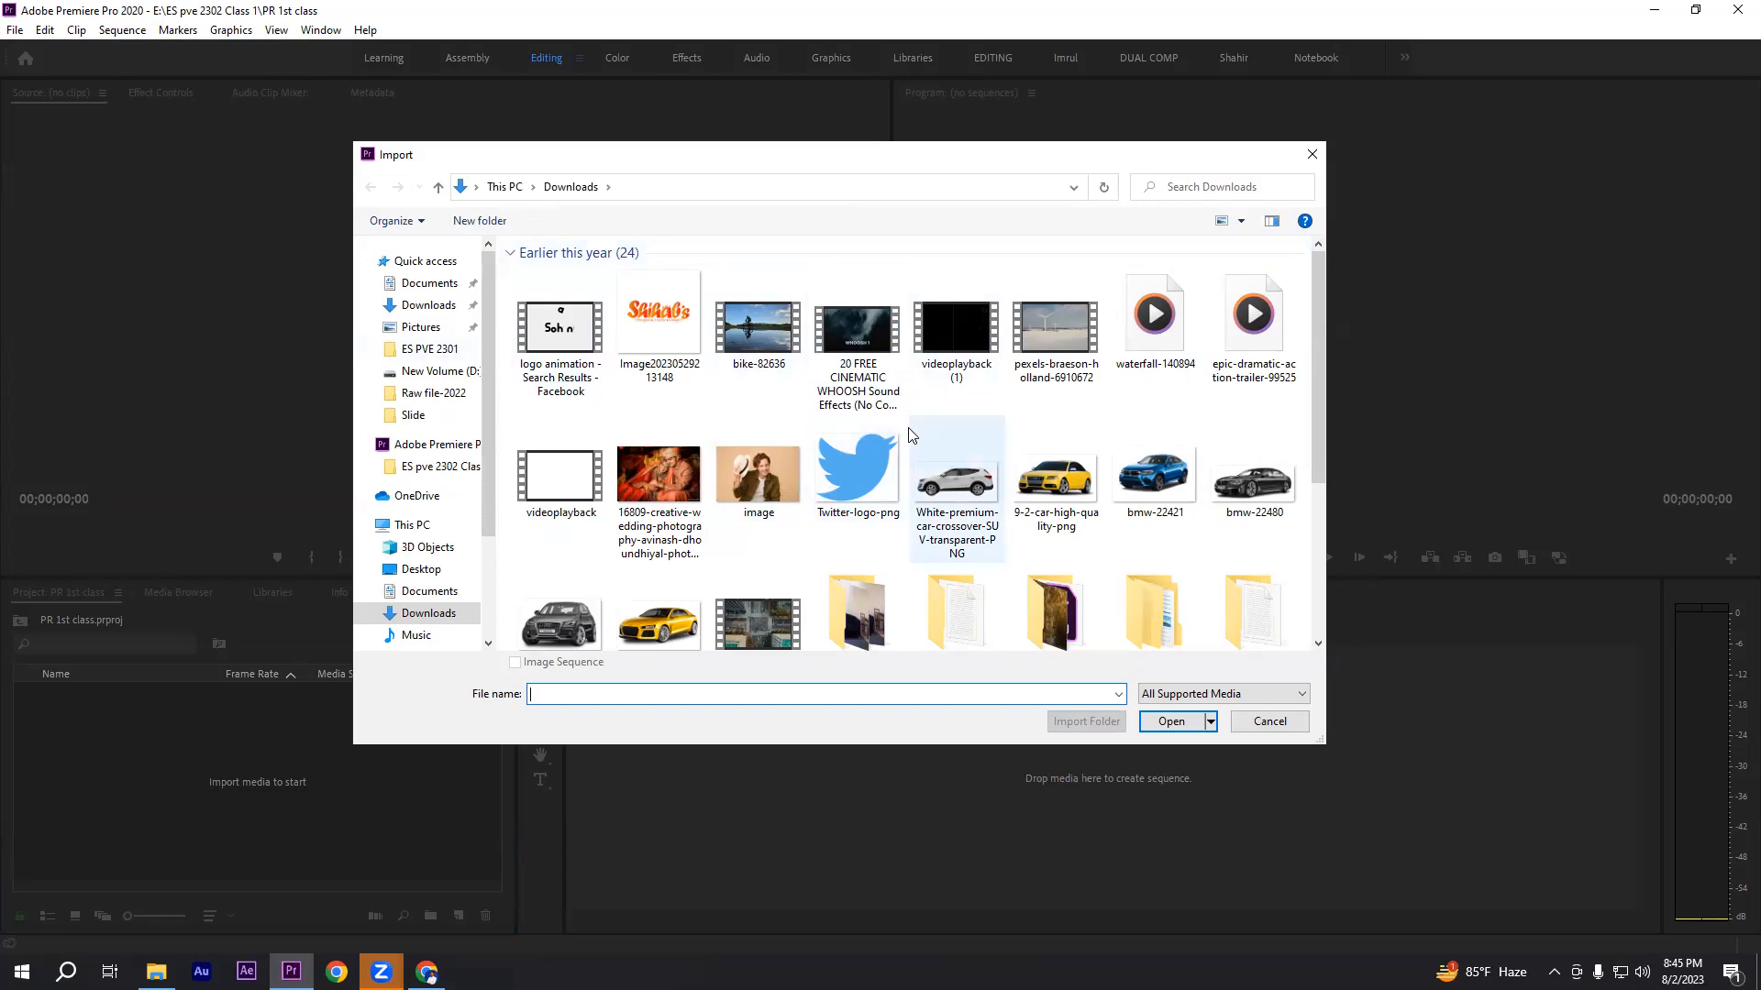
click(1055, 350)
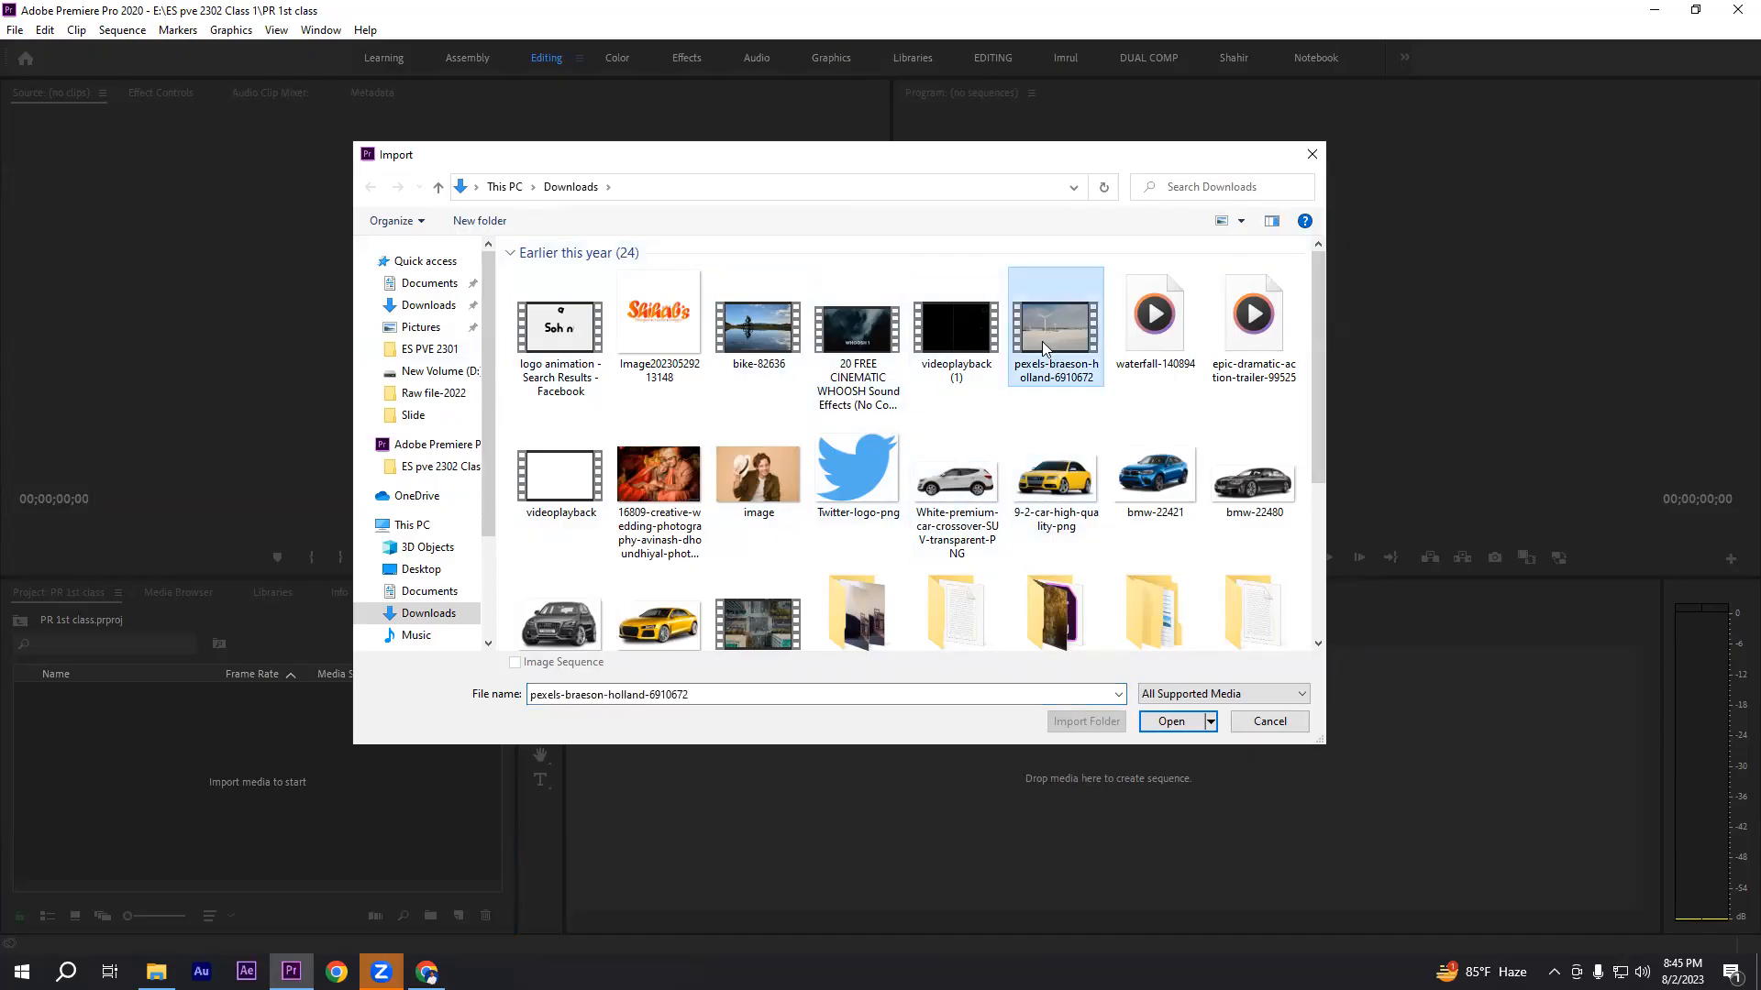
click(1169, 723)
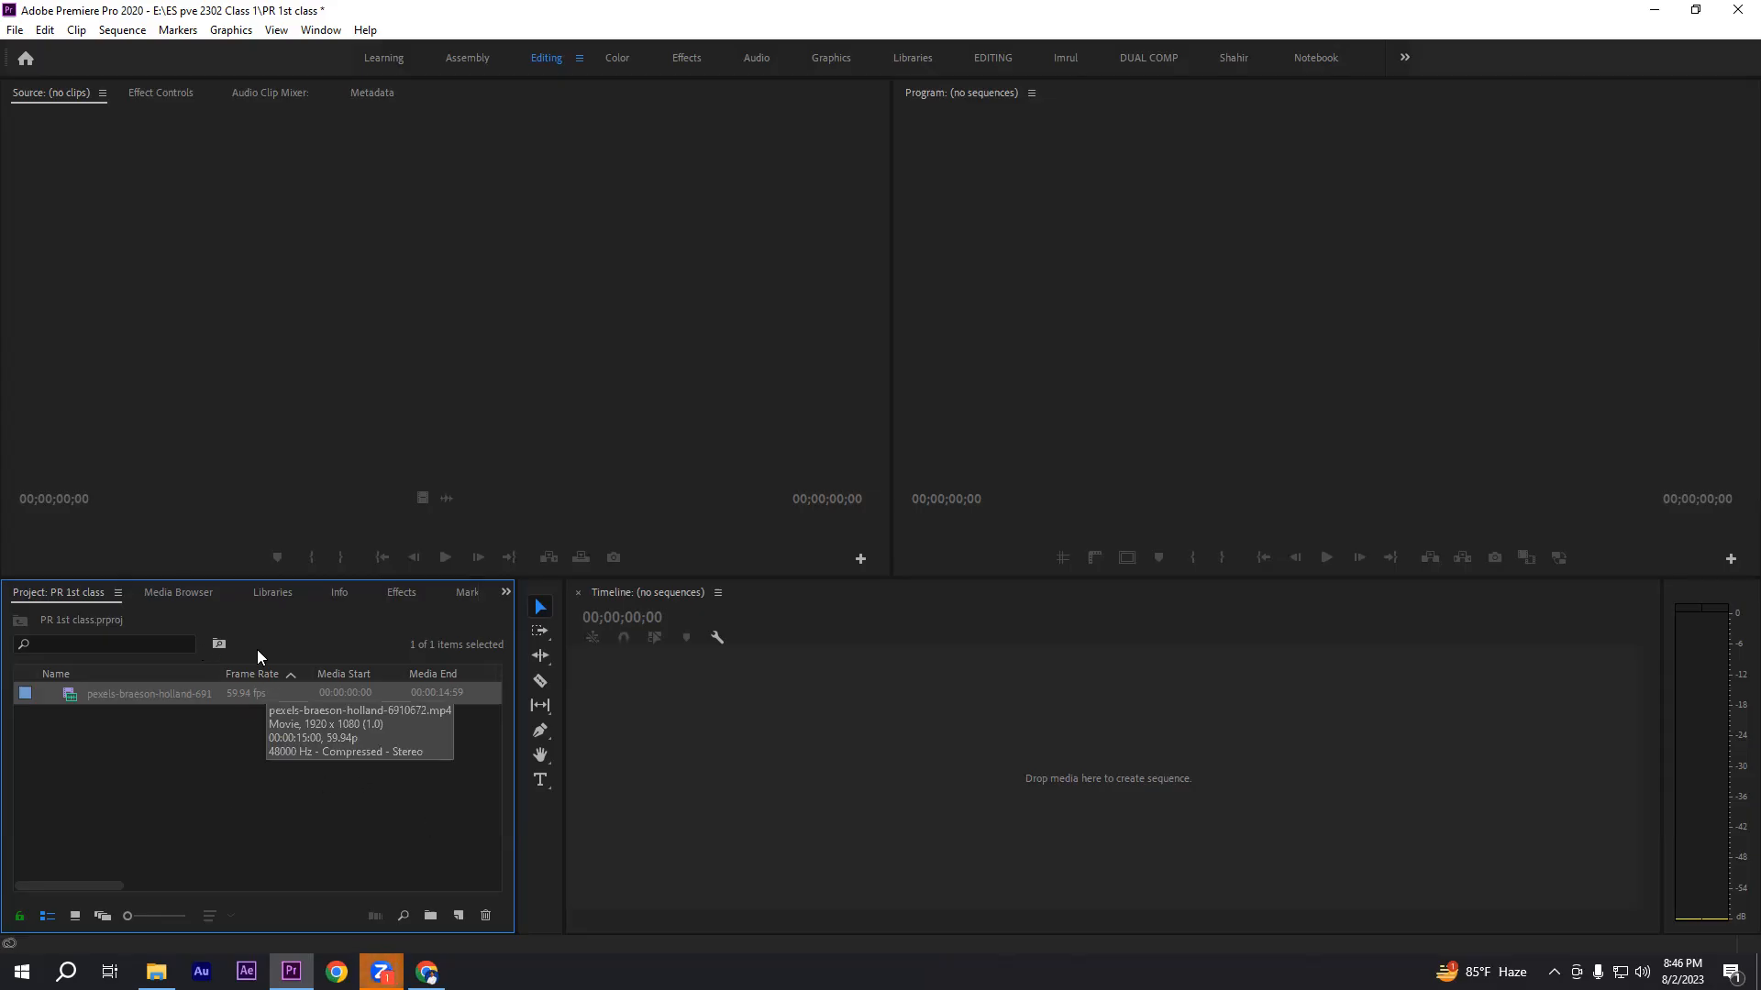
- Start another media import from the Downloads folder and select the epic-dramatic-action-trailer-99525 audio file
click(14, 29)
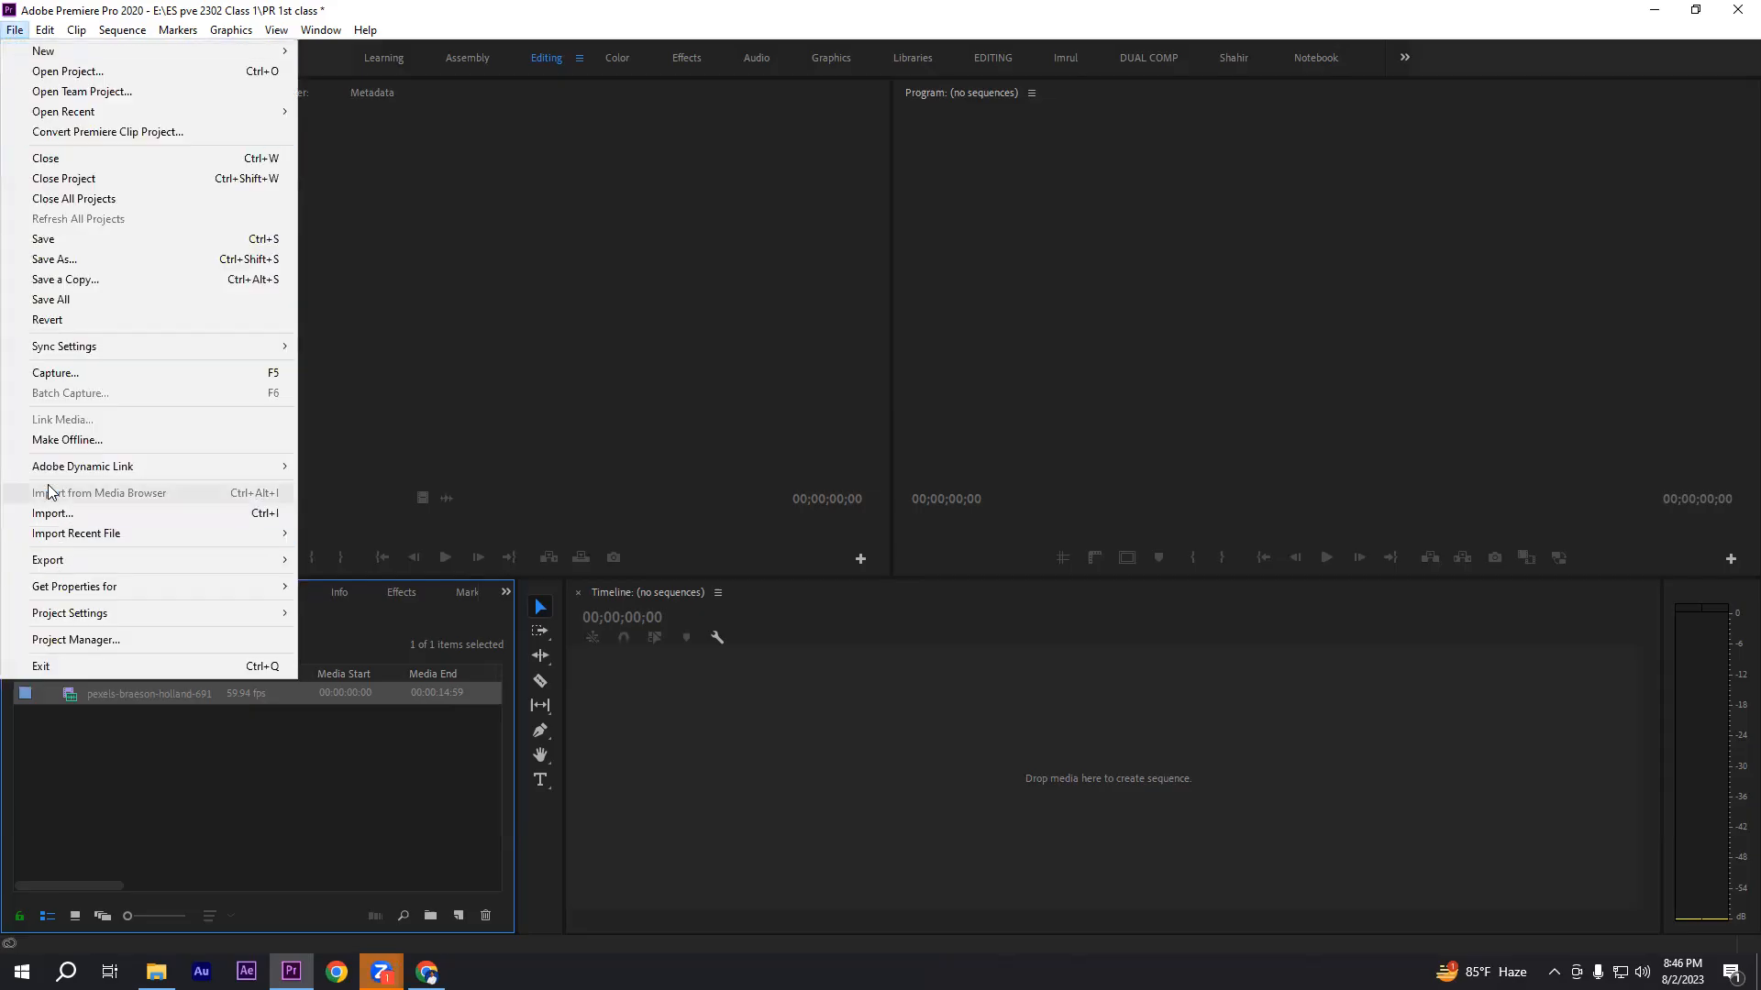
click(56, 515)
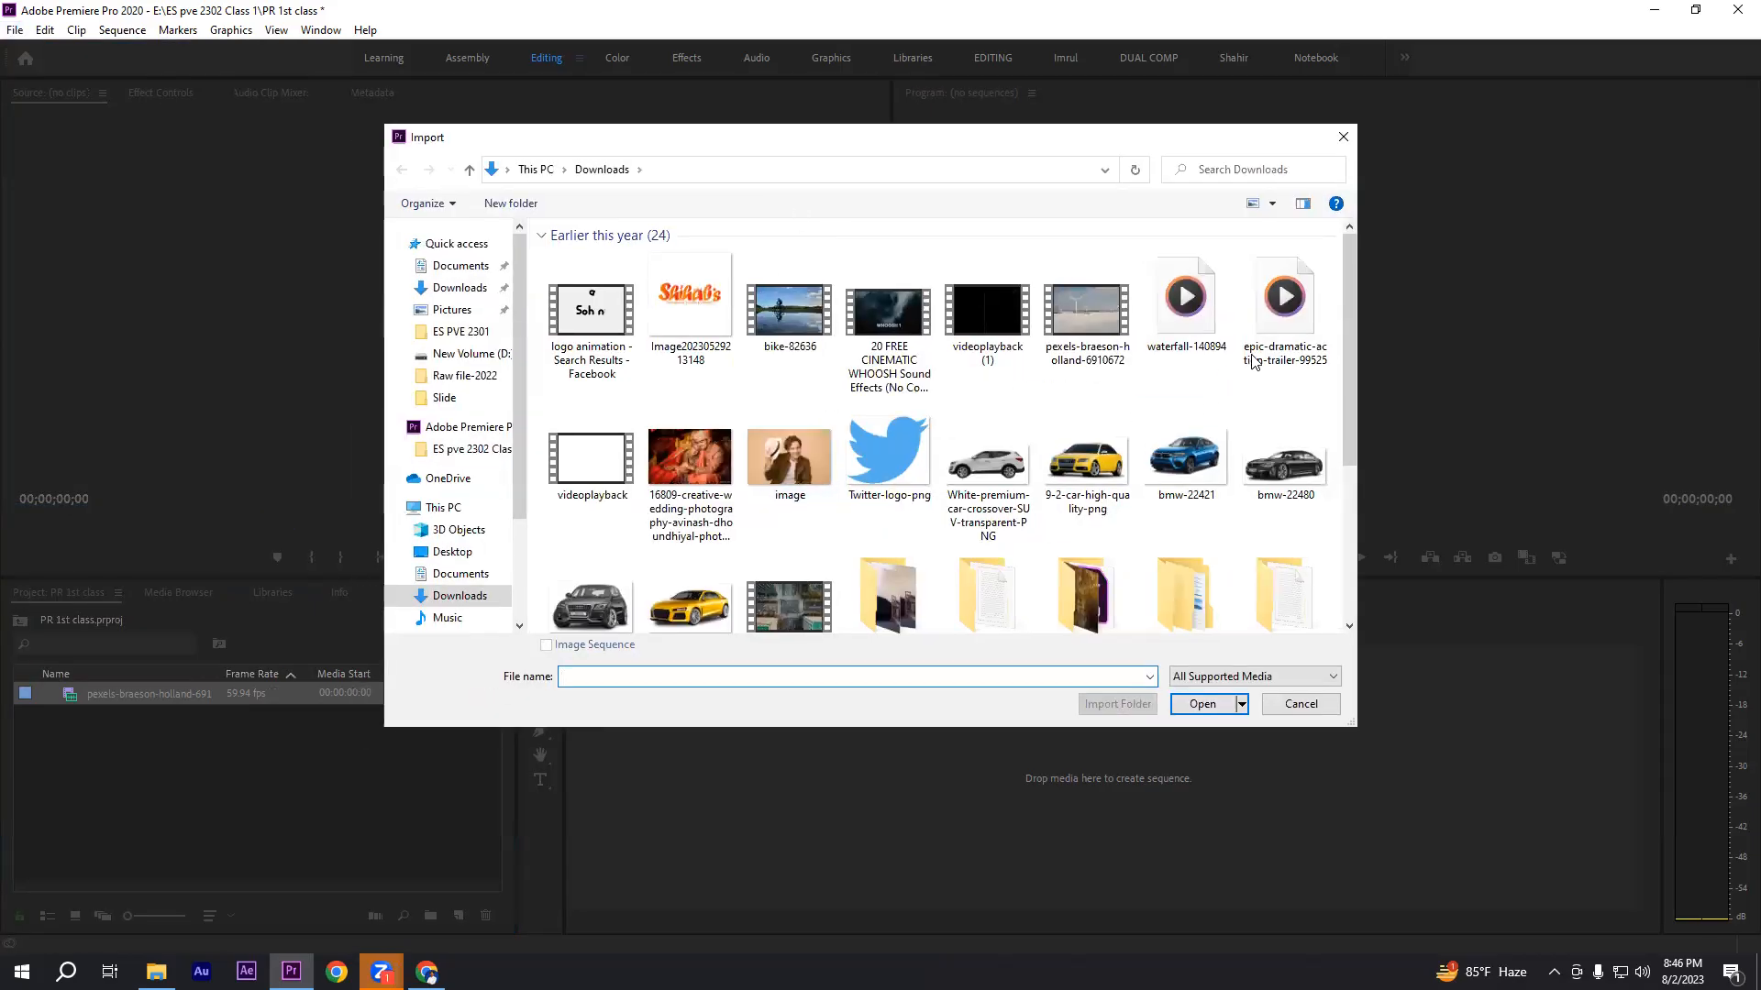
click(1281, 314)
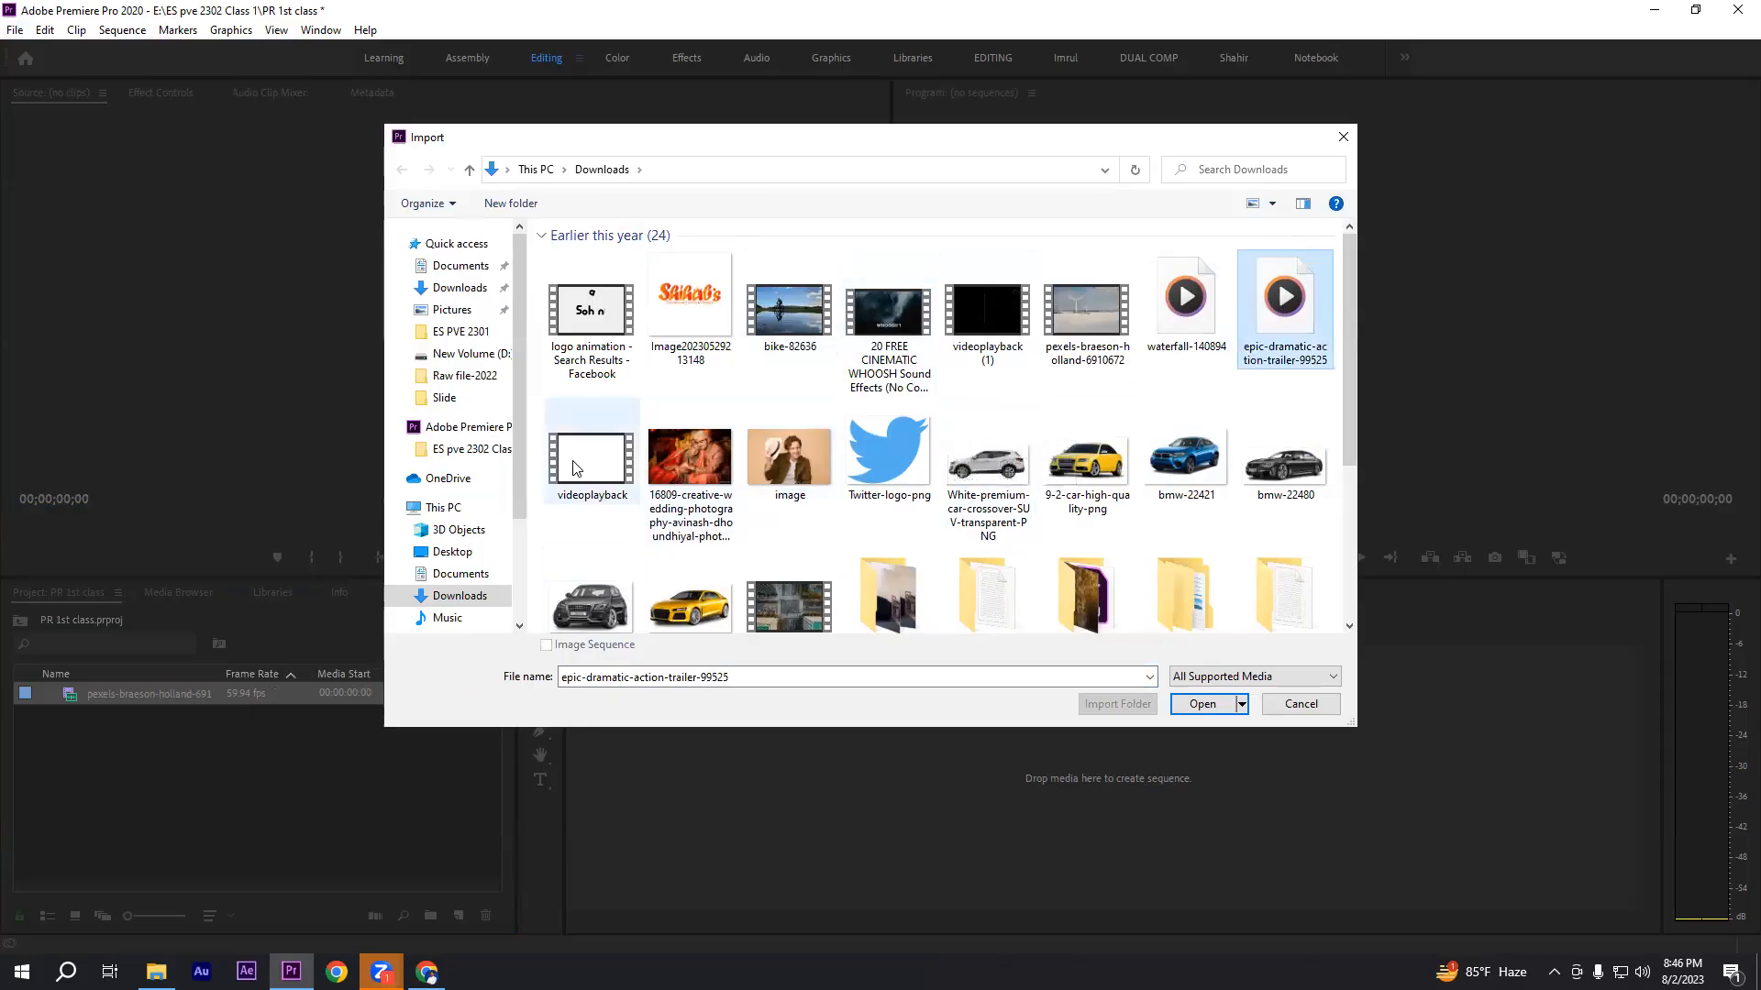
drag(542, 387, 1307, 270)
click(999, 393)
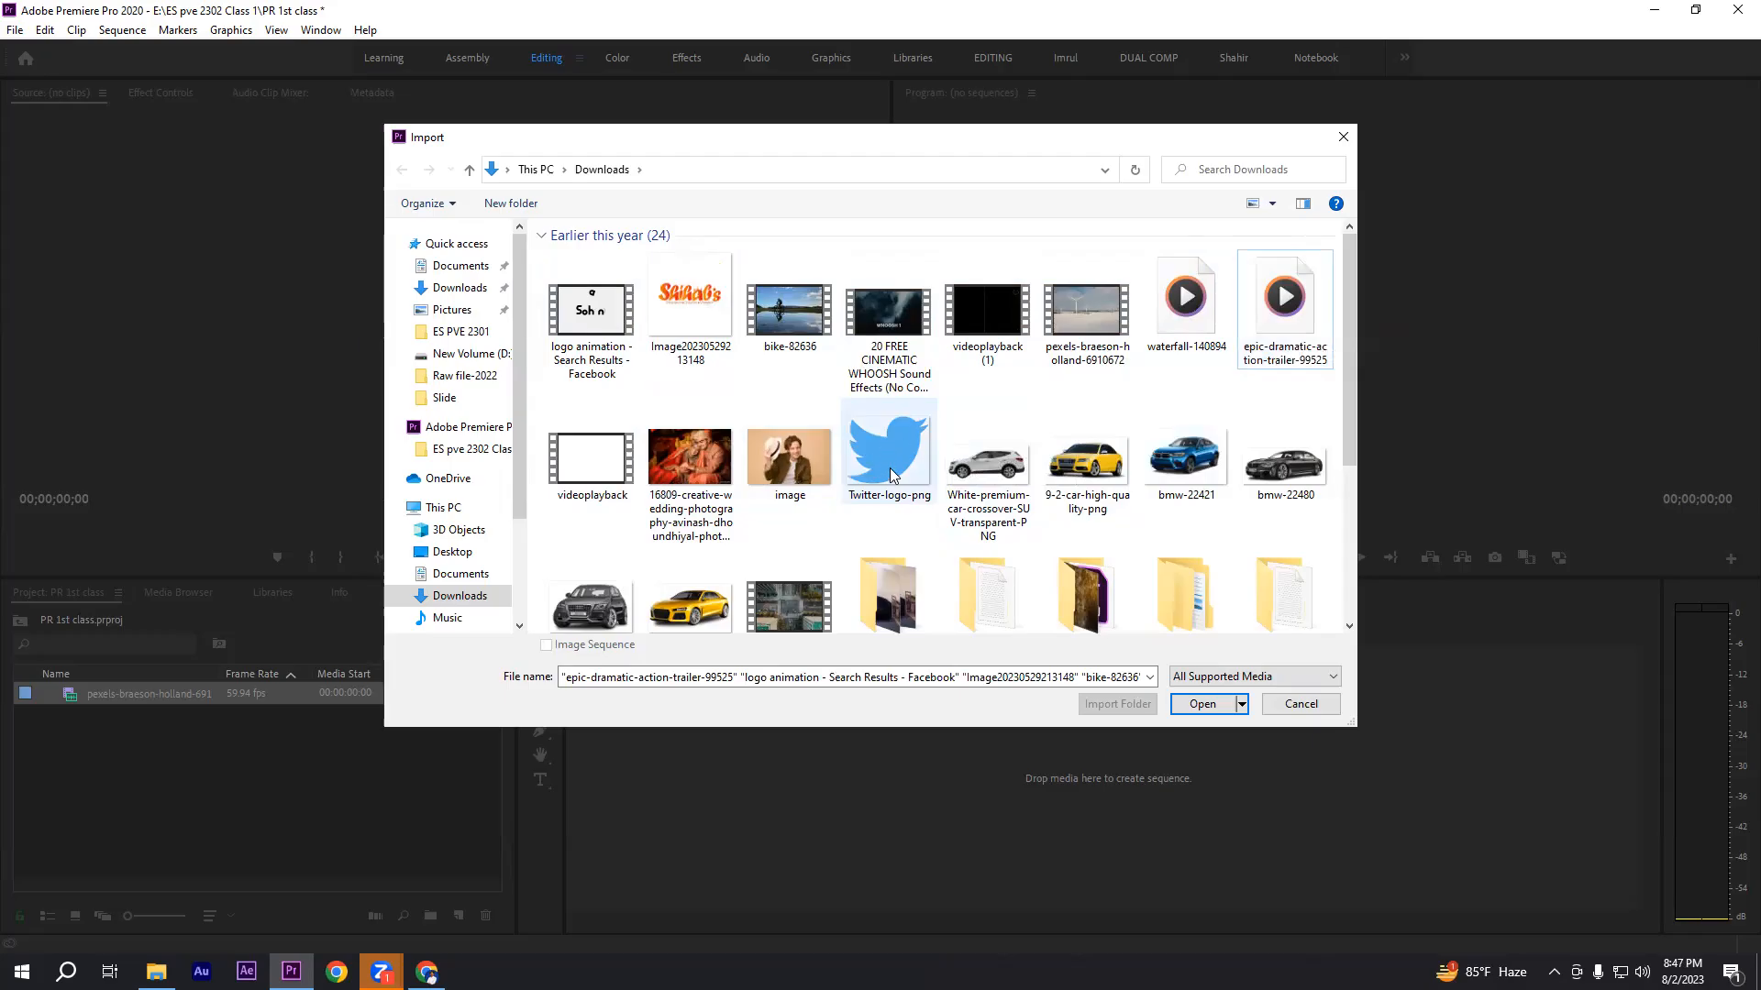
click(1291, 316)
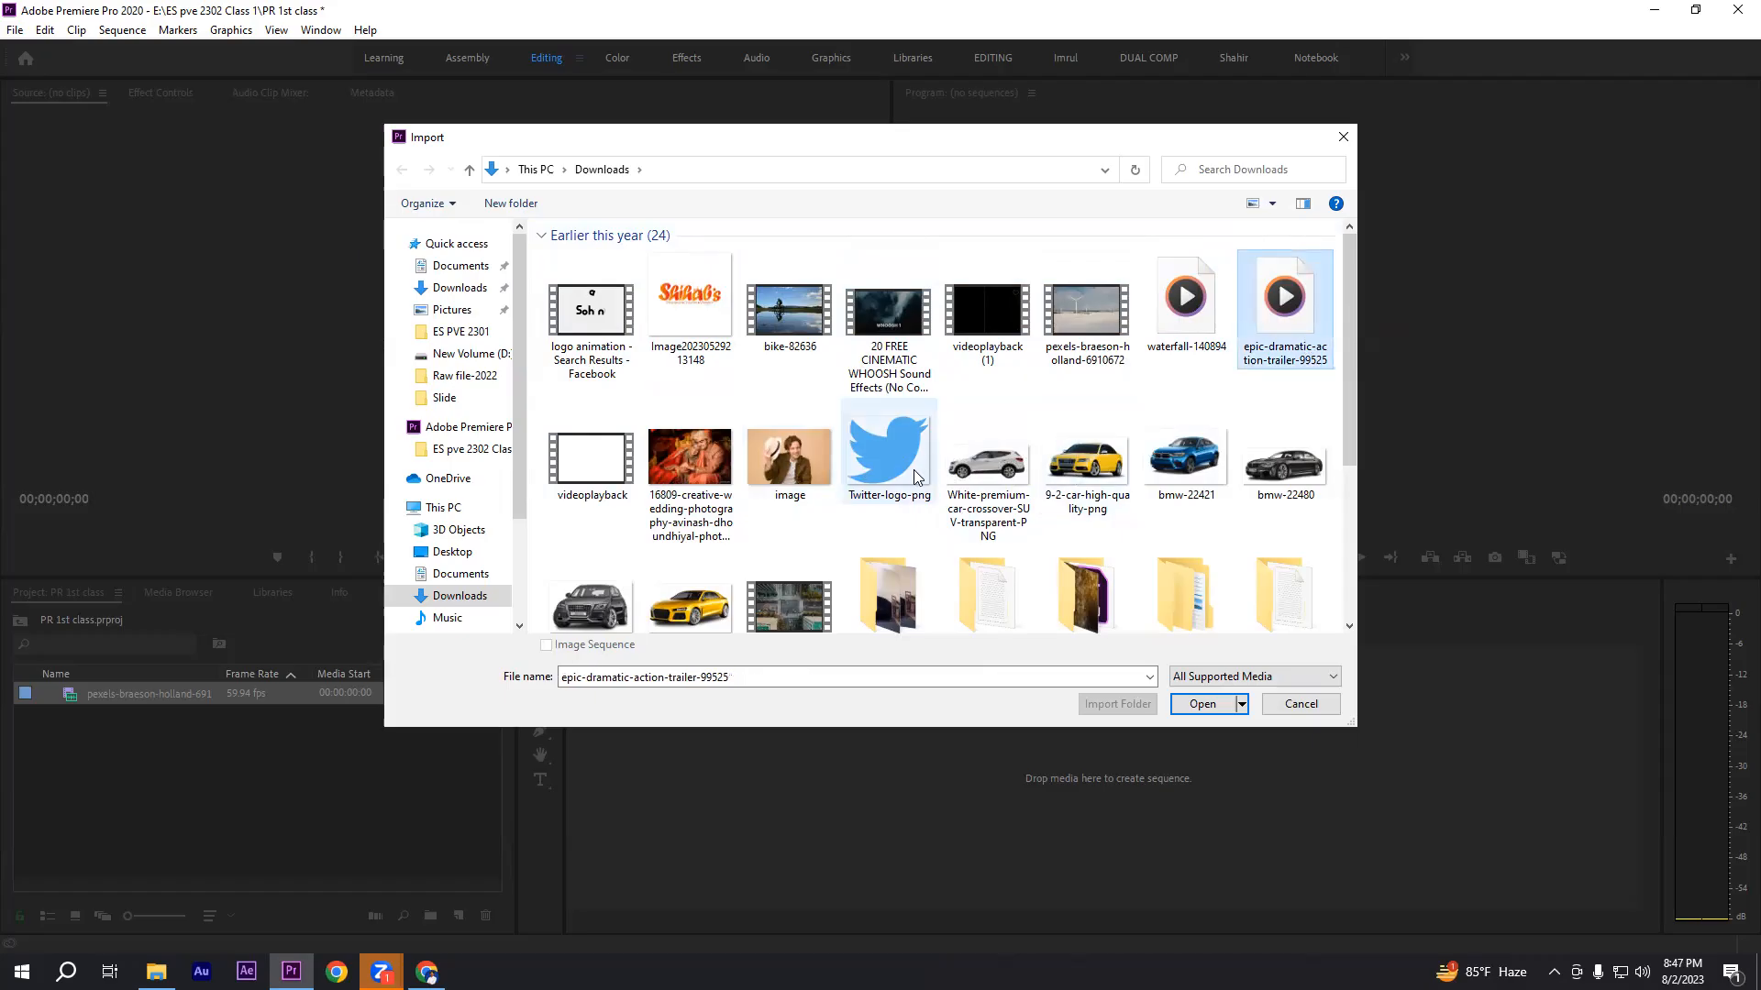
shift+click(897, 449)
- Import epic-dramatic-action-trailer-99525, Twitter-logo-png and image together, then clear the selection in the Project panel
click(1305, 339)
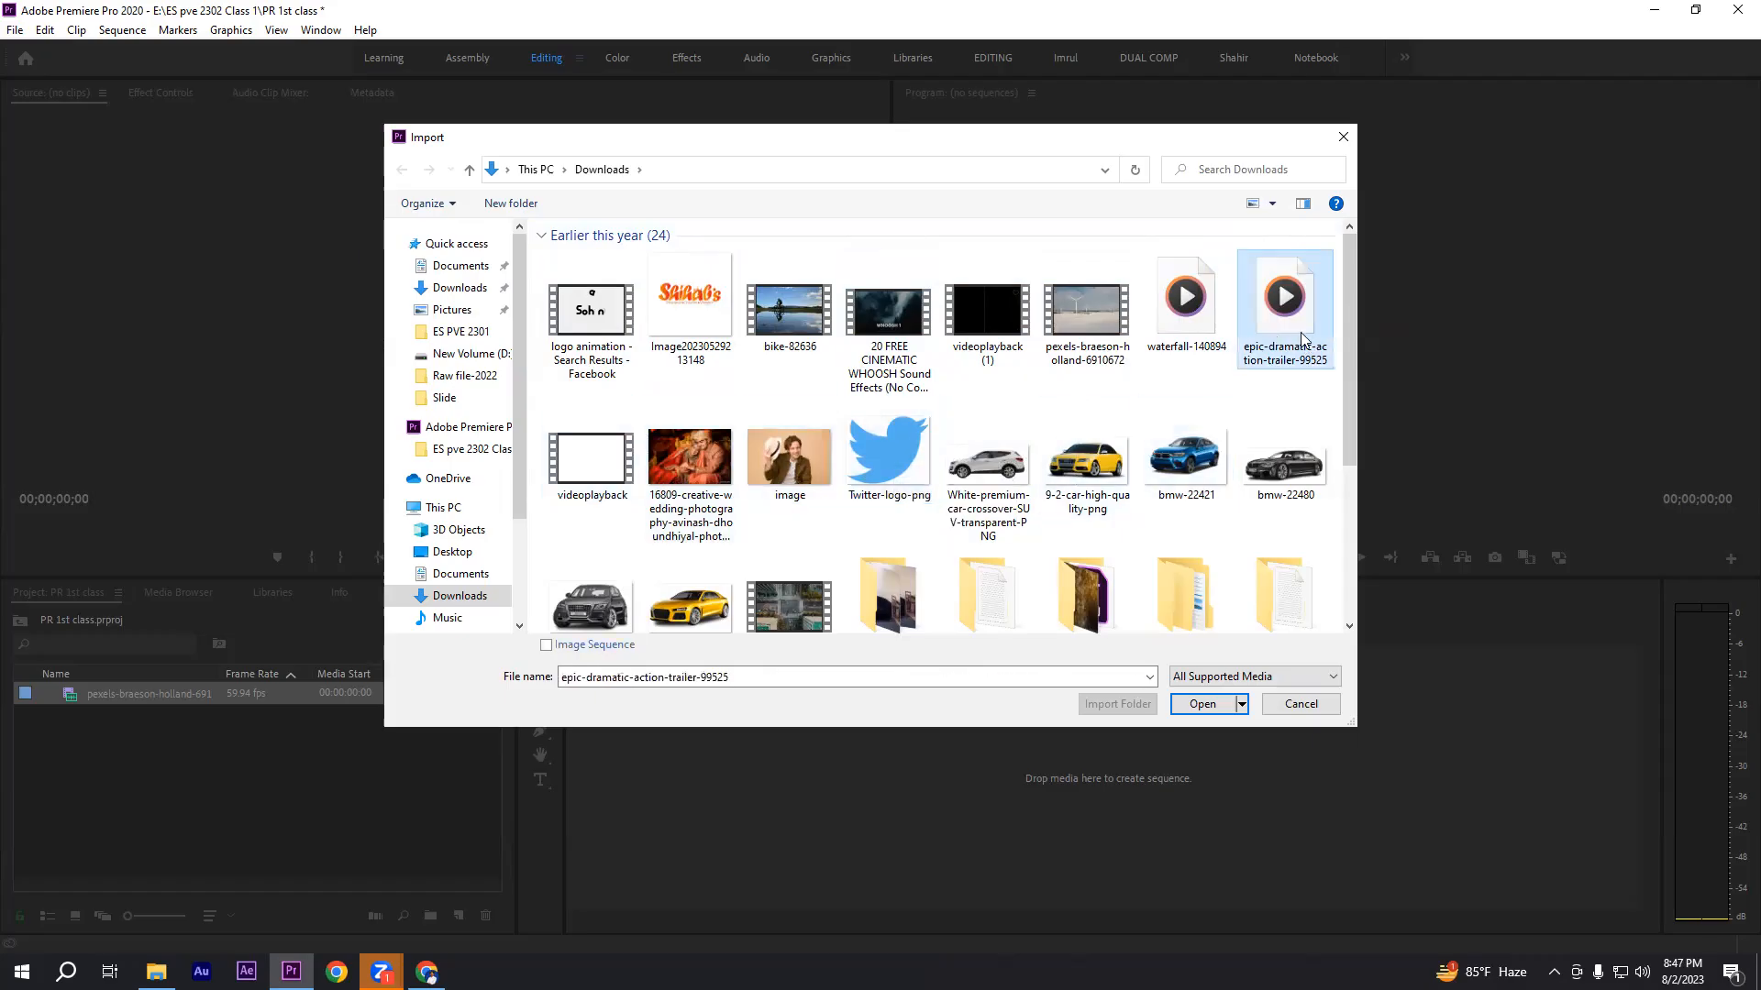
ctrl+click(894, 470)
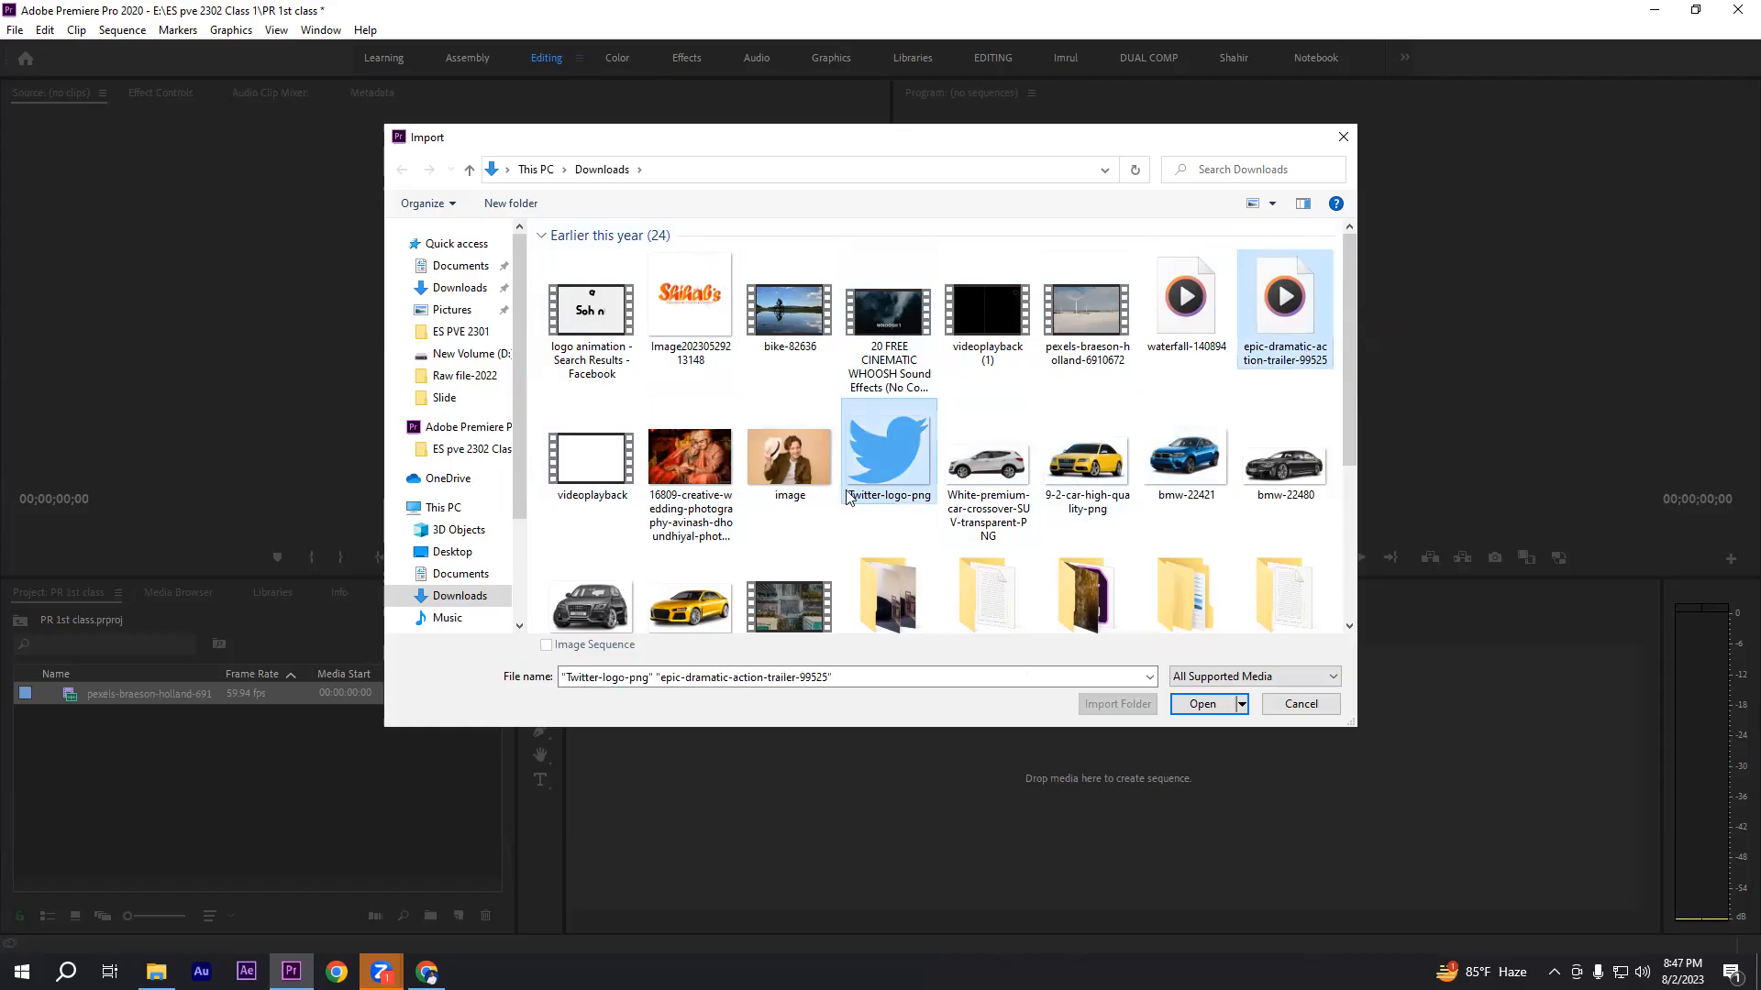
ctrl+click(783, 468)
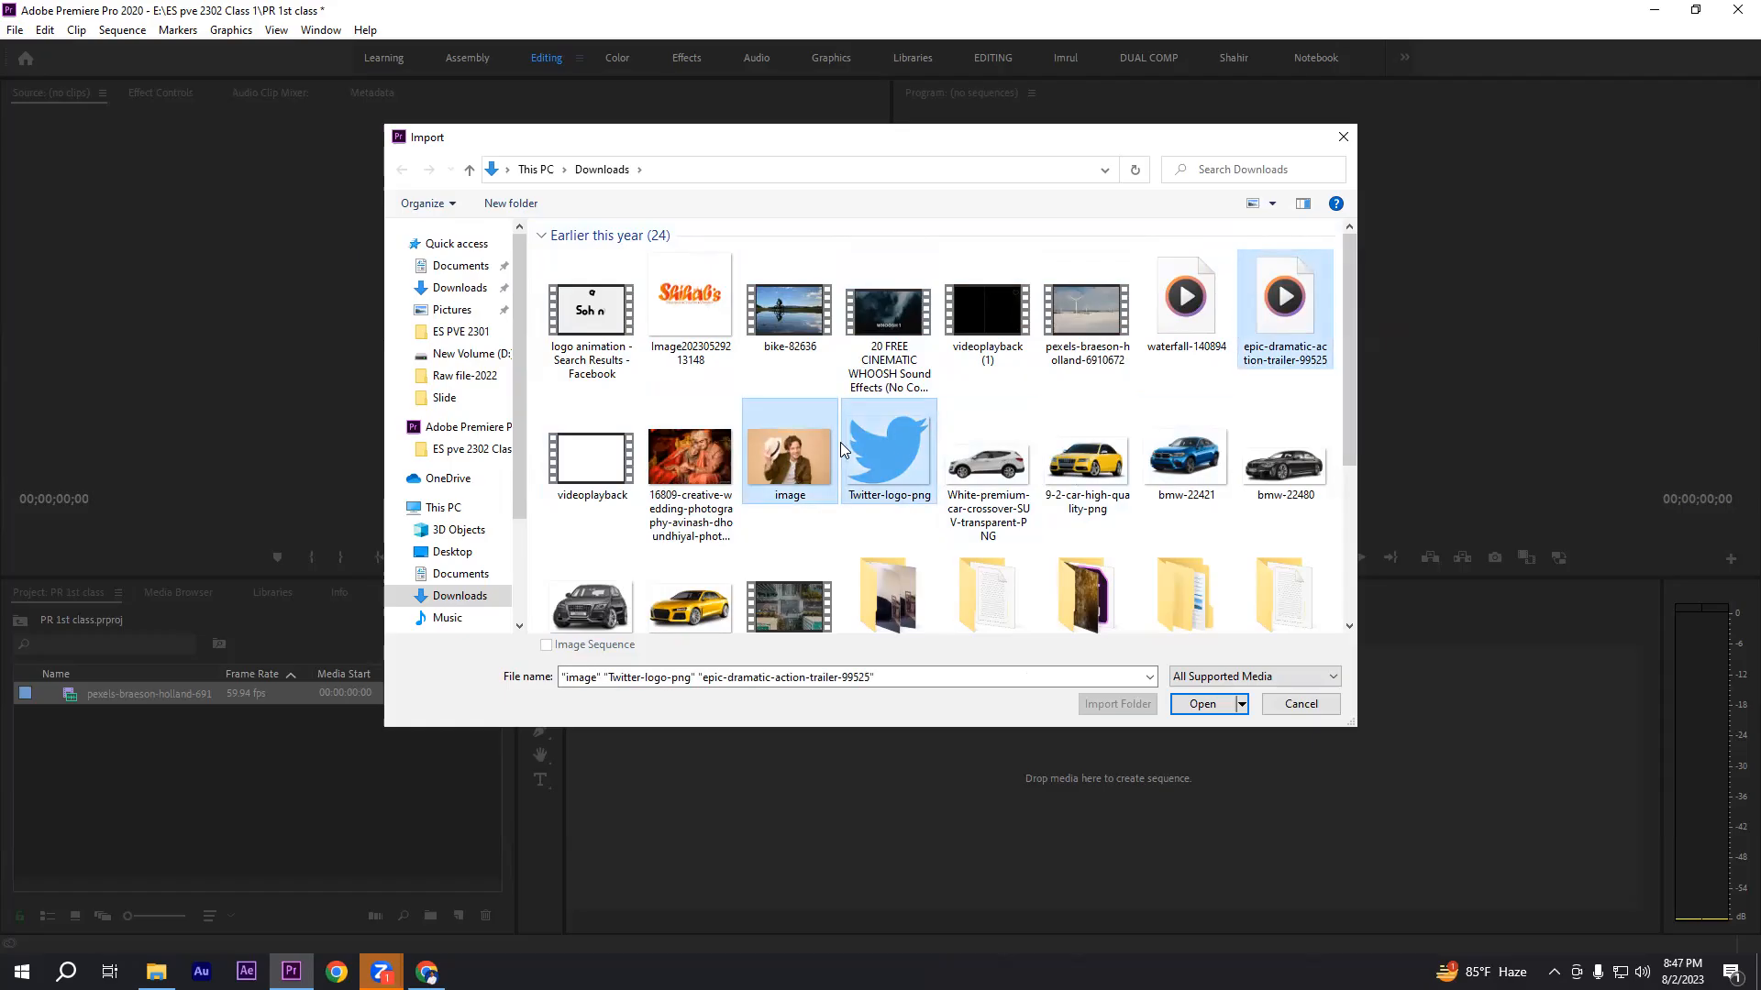
click(1204, 705)
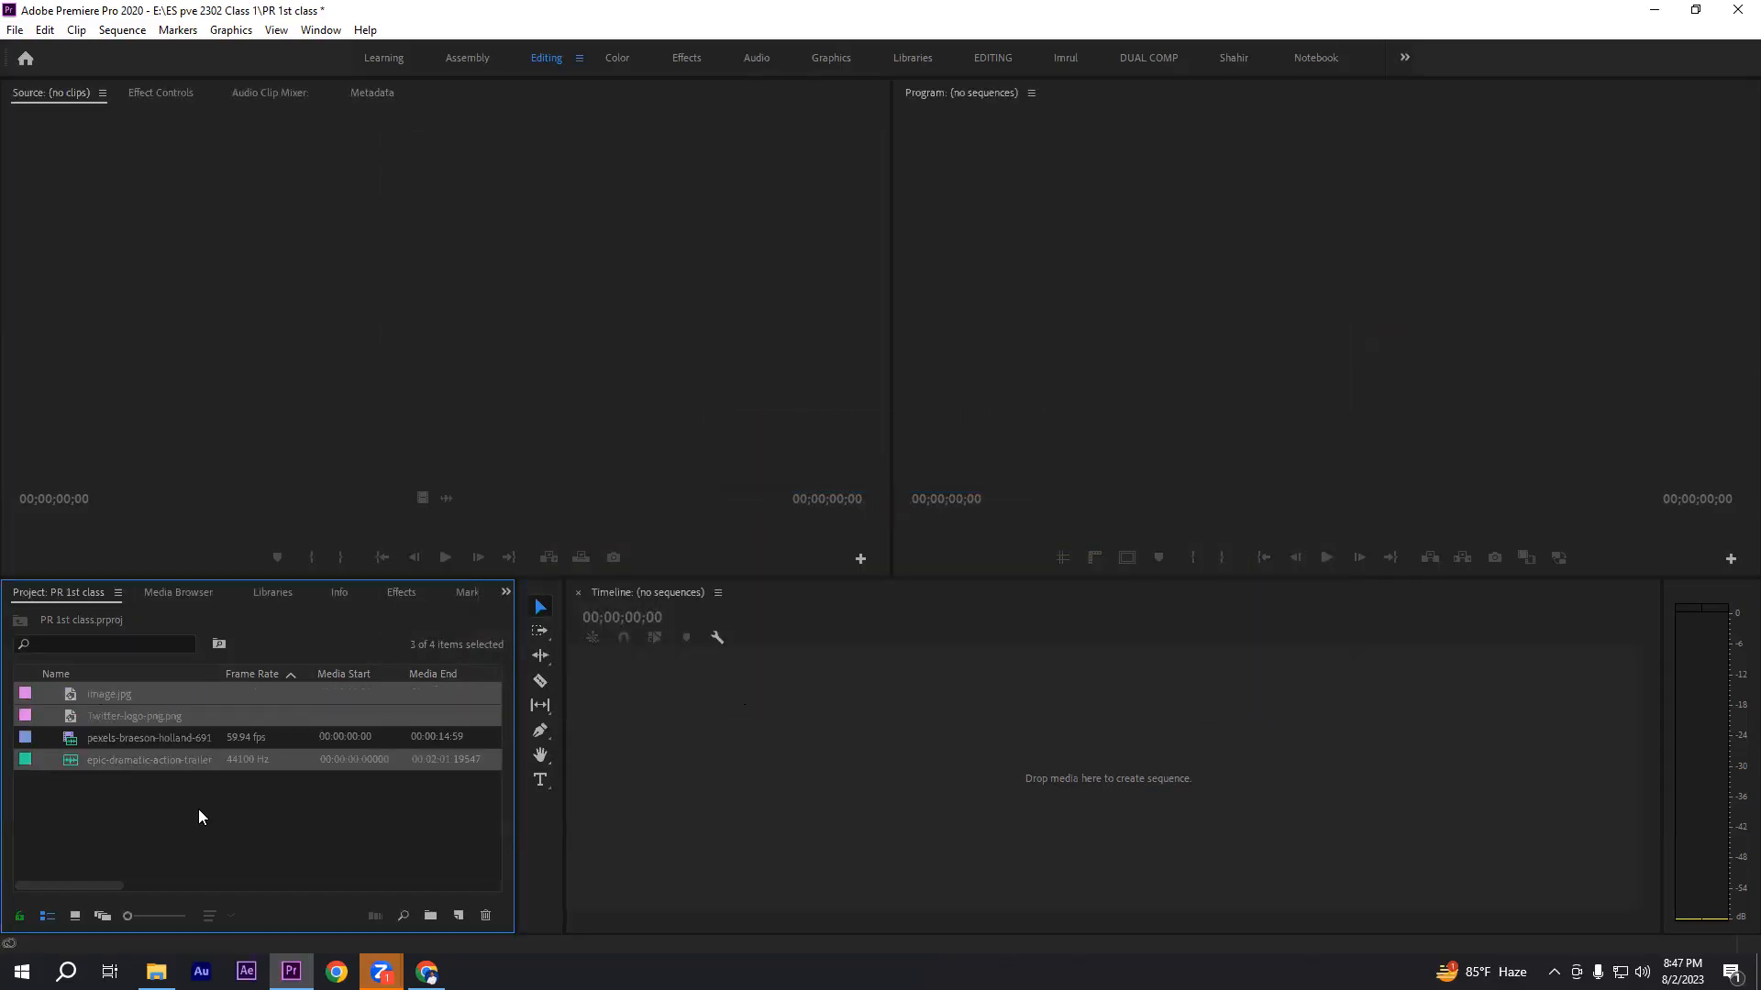
click(231, 842)
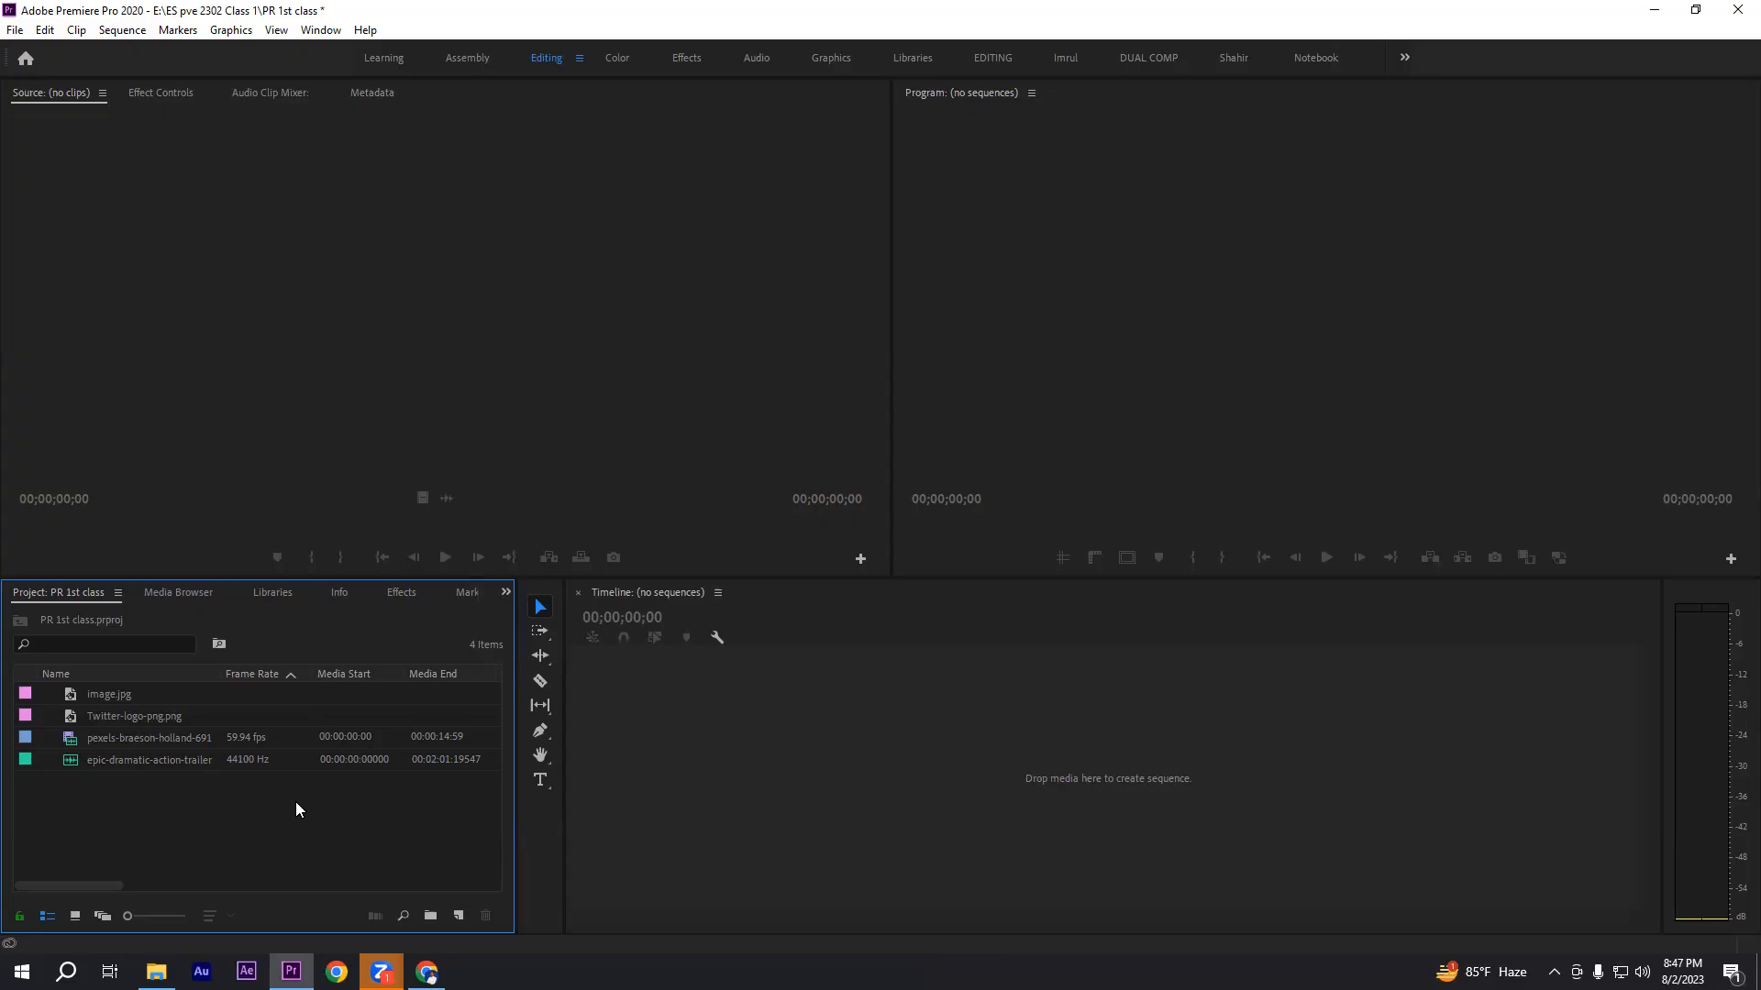
- Go through the imported audio, video, logo and image items one by one in the Project panel, then deselect them
click(112, 756)
click(112, 741)
click(111, 717)
click(104, 699)
click(237, 833)
- Load the epic-dramatic-action-trailer audio clip from the Project panel into the Source monitor
key(ctrl+n)
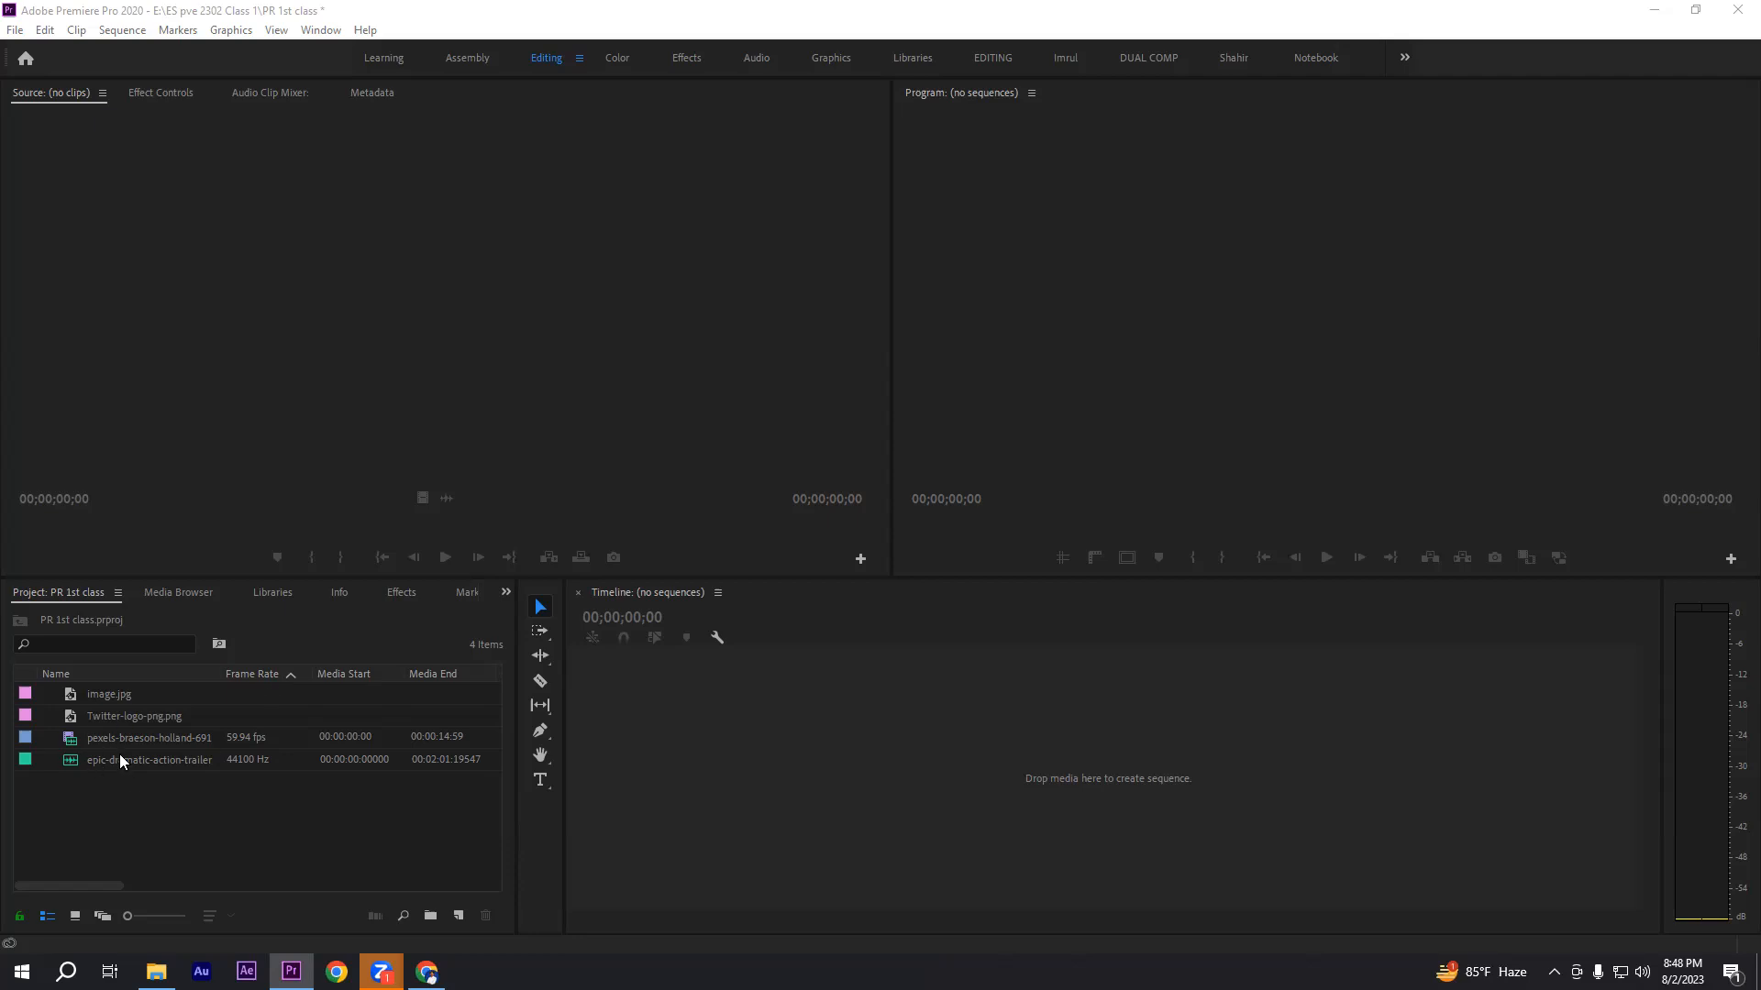
drag(118, 760, 299, 386)
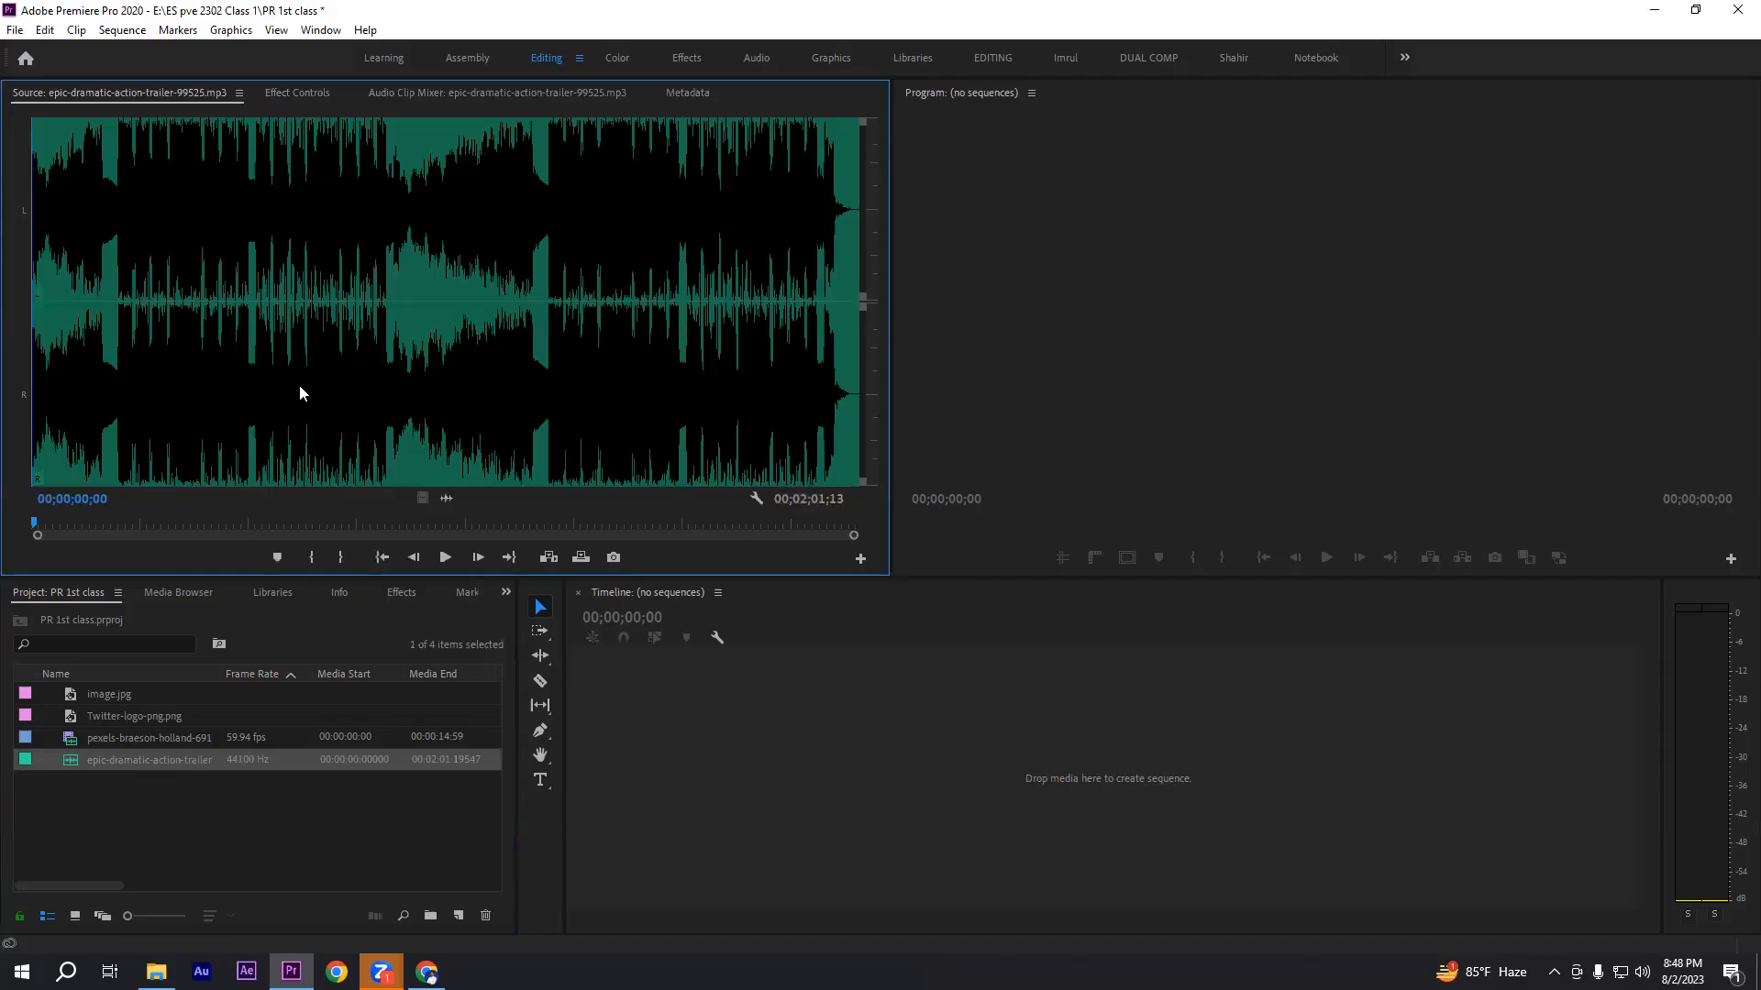
- Preview the pexels-braeson-holland video, the epic-dramatic-action-trailer audio and the Twitter logo alternately in the Source monitor, ending with the video
double_click(72, 741)
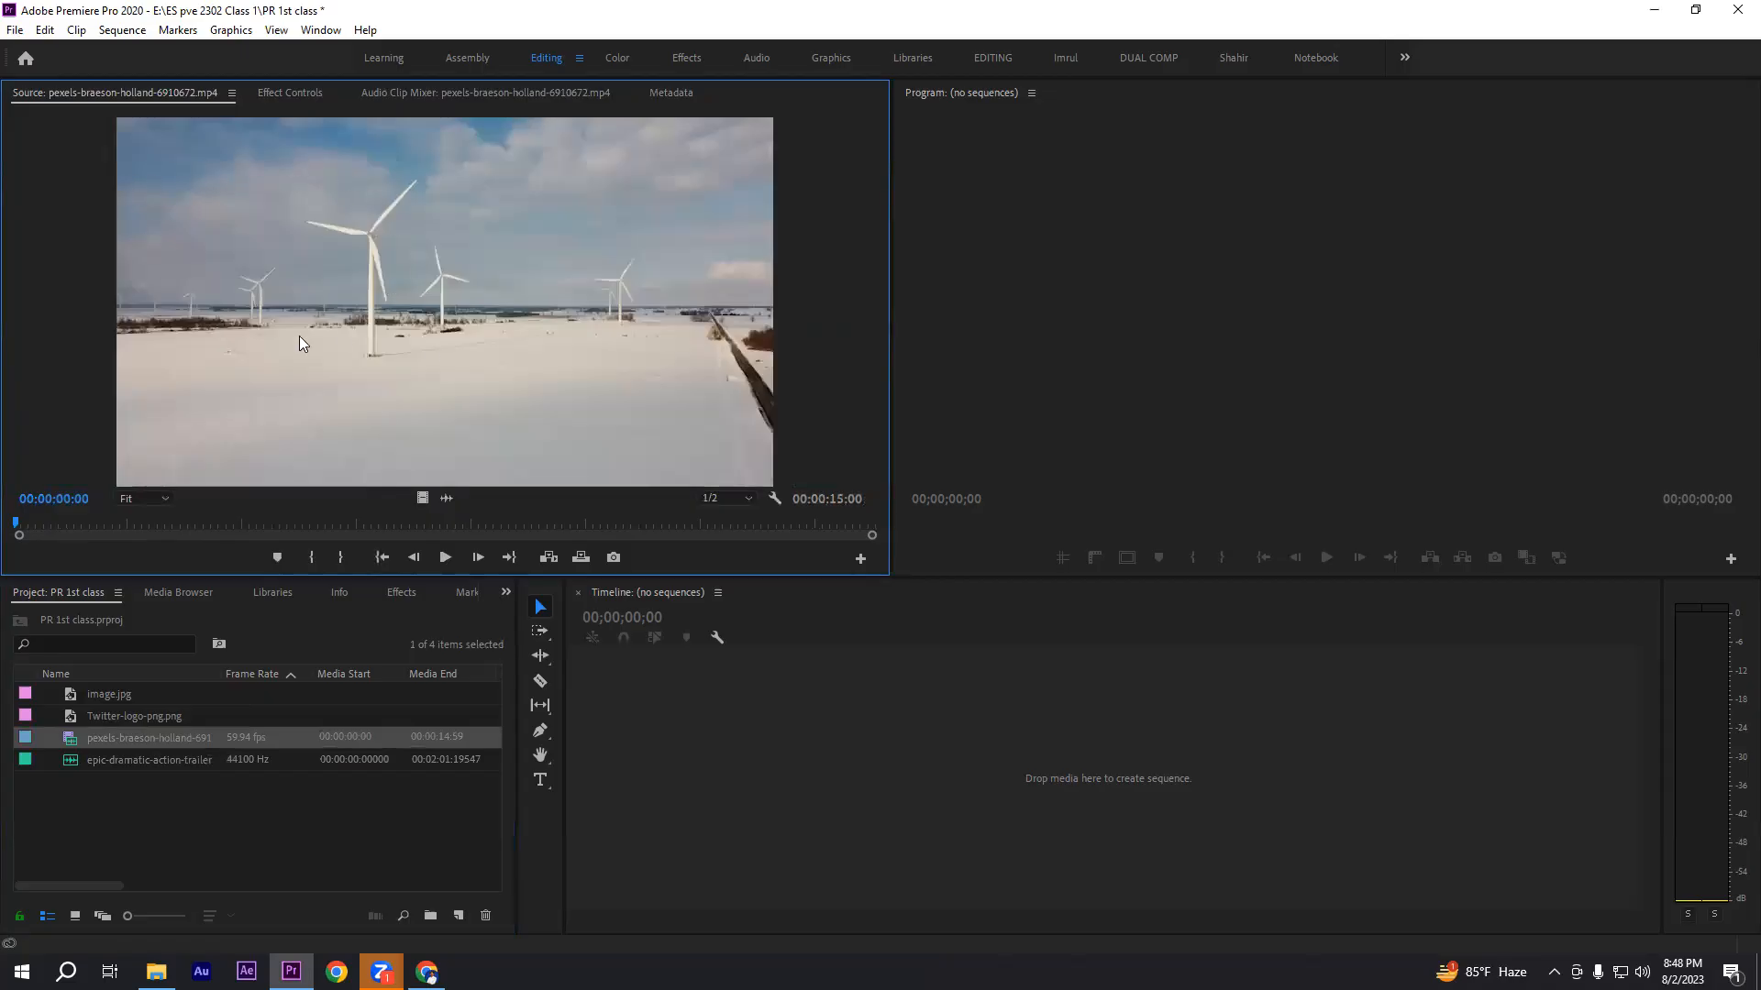
double_click(70, 761)
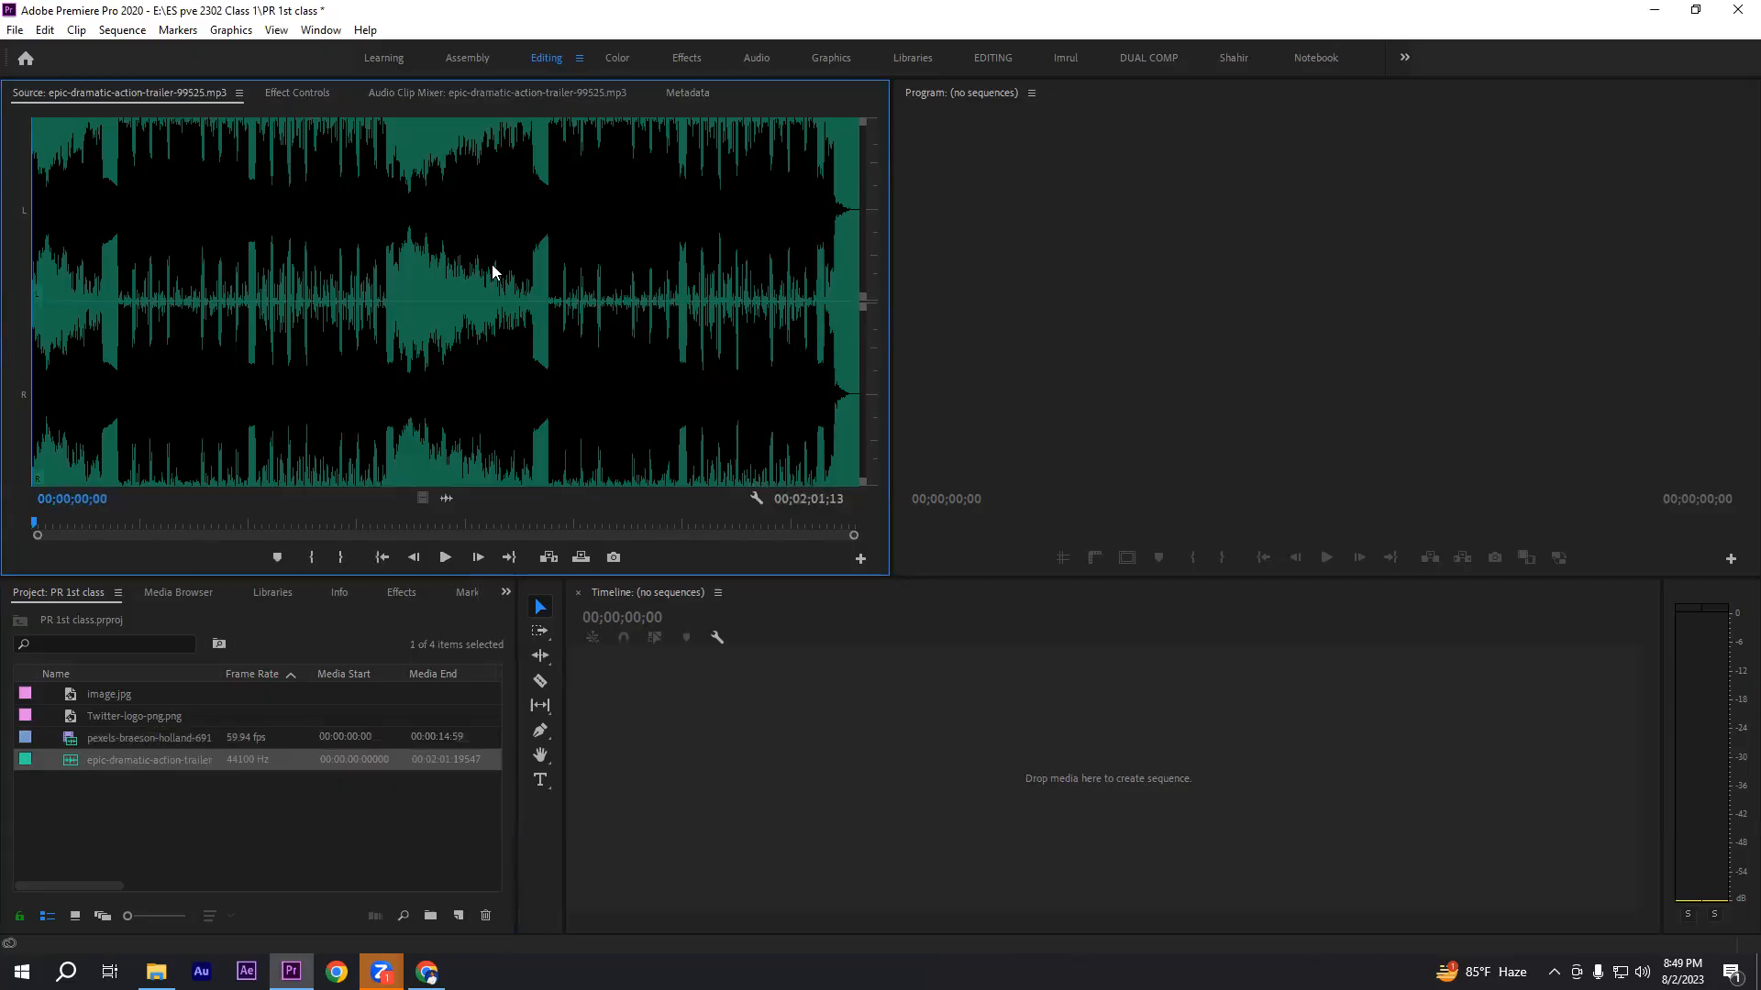
double_click(72, 746)
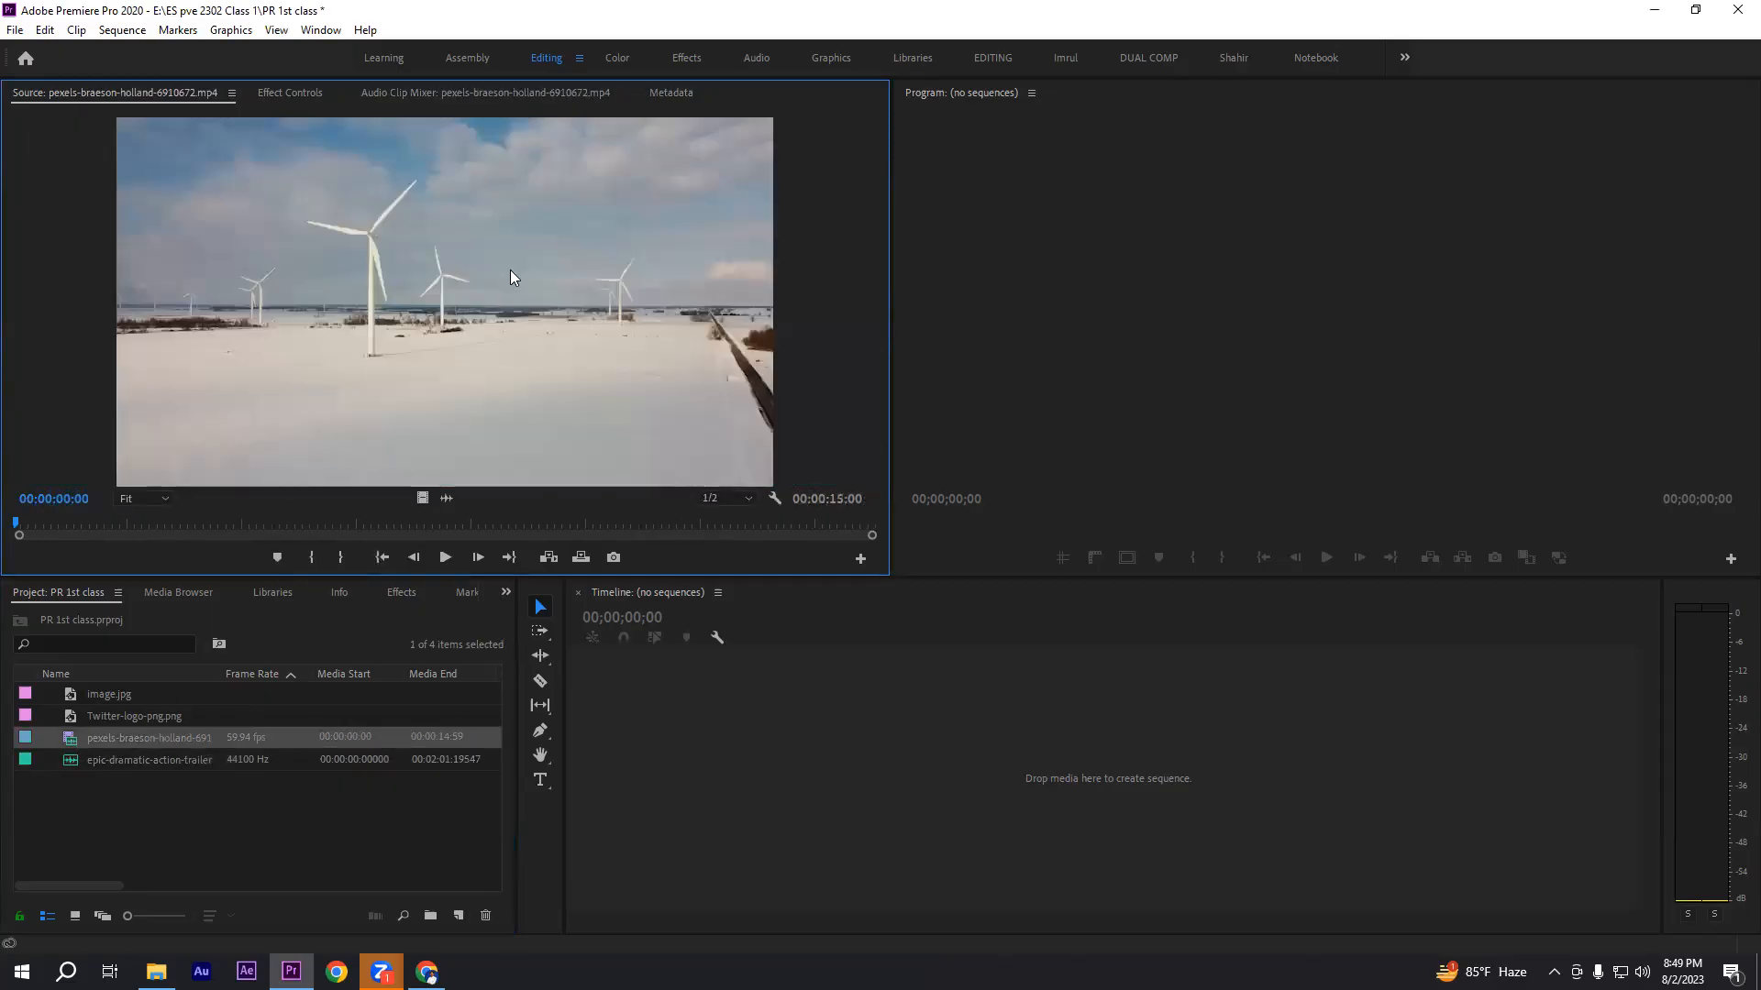
double_click(69, 719)
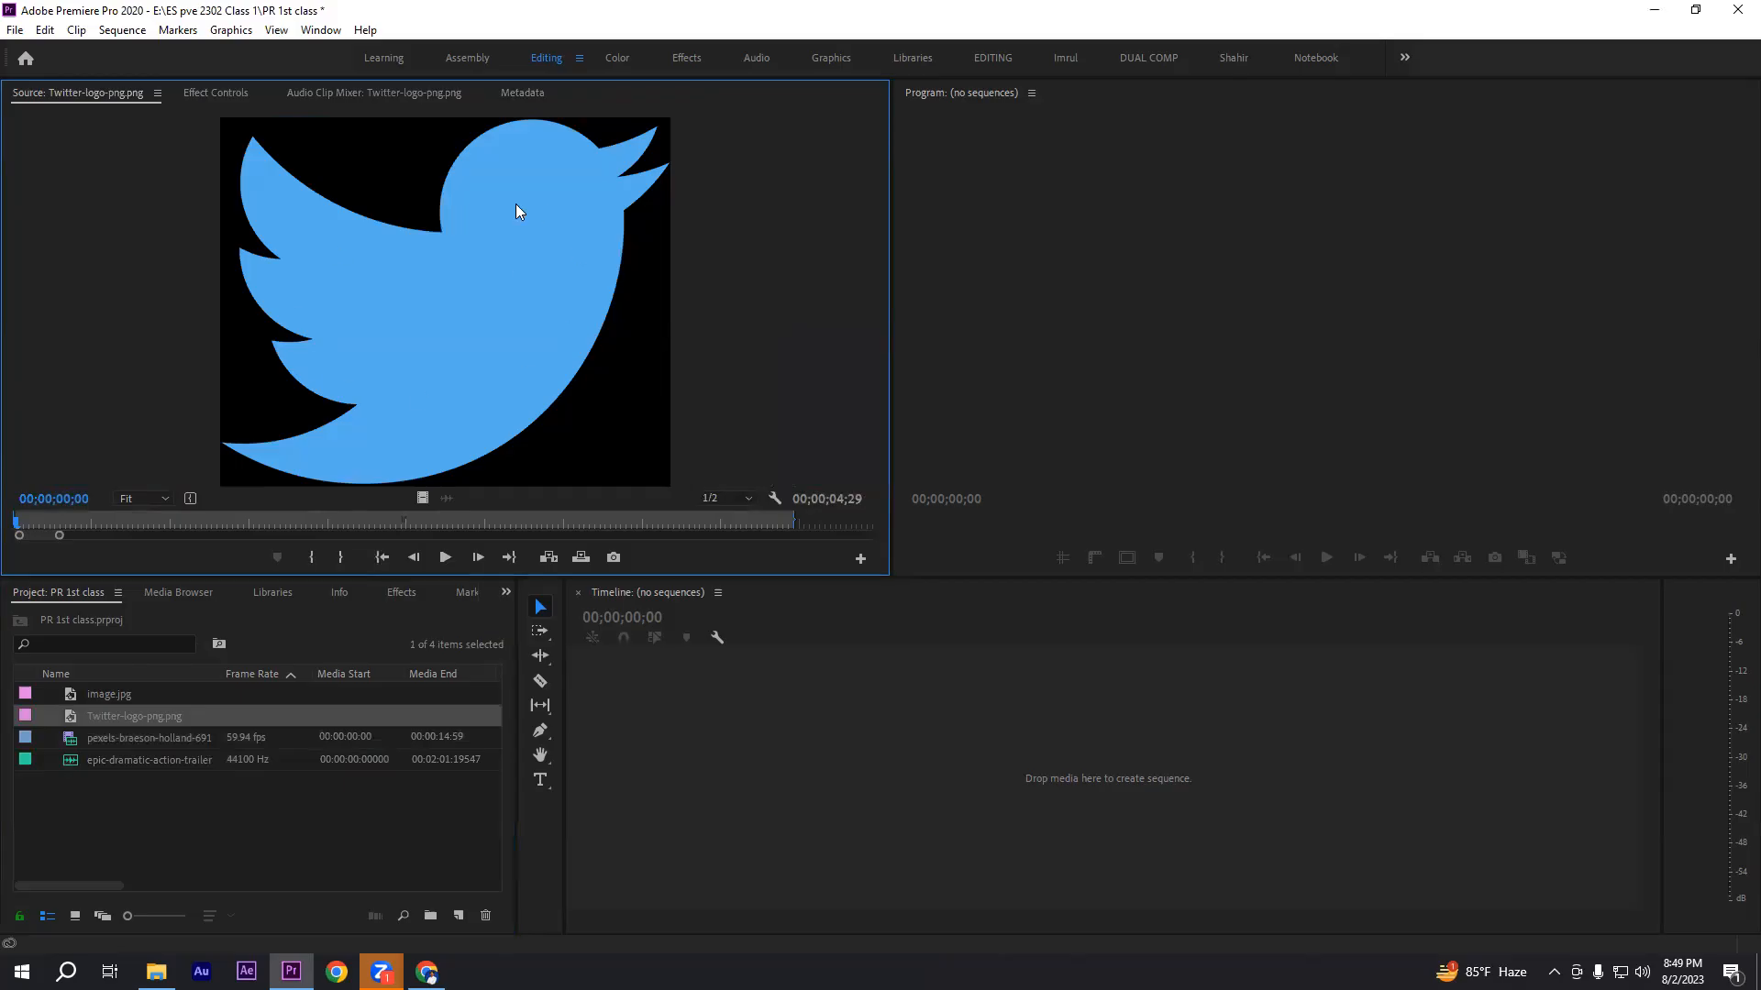
double_click(70, 741)
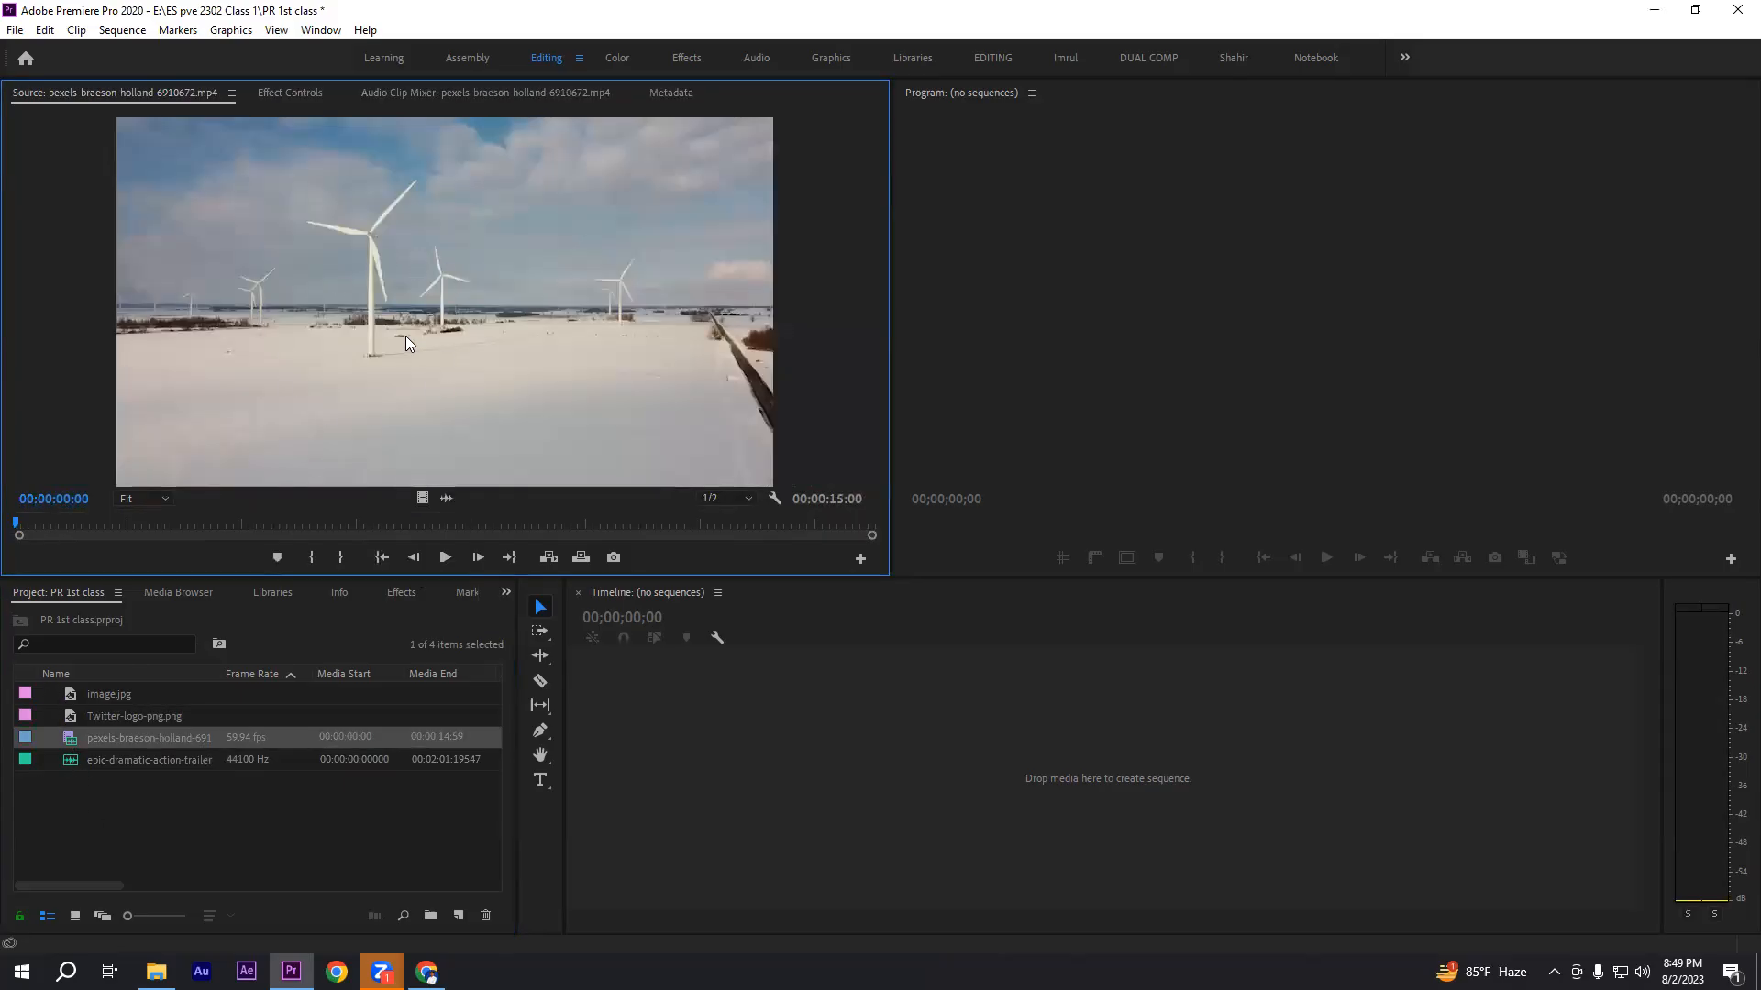
- Play the wind turbine video in the Source monitor, stop it at 00:00:09:59, and deselect the clip in the project
click(445, 558)
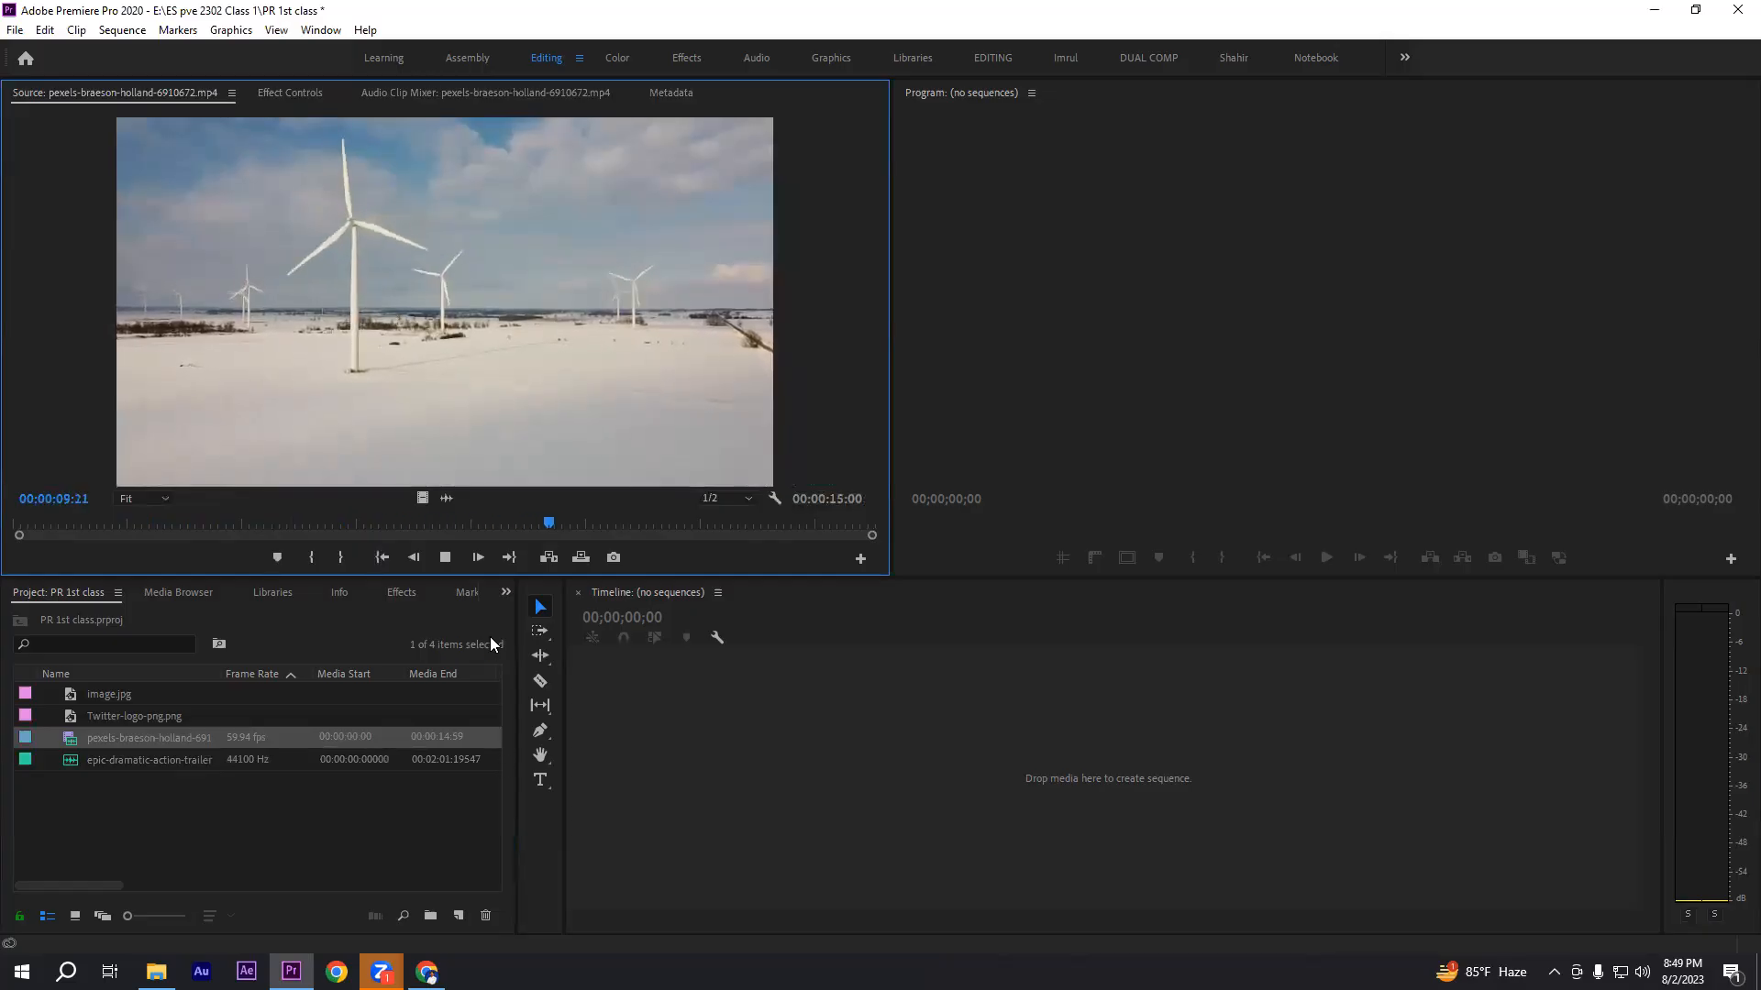
click(443, 558)
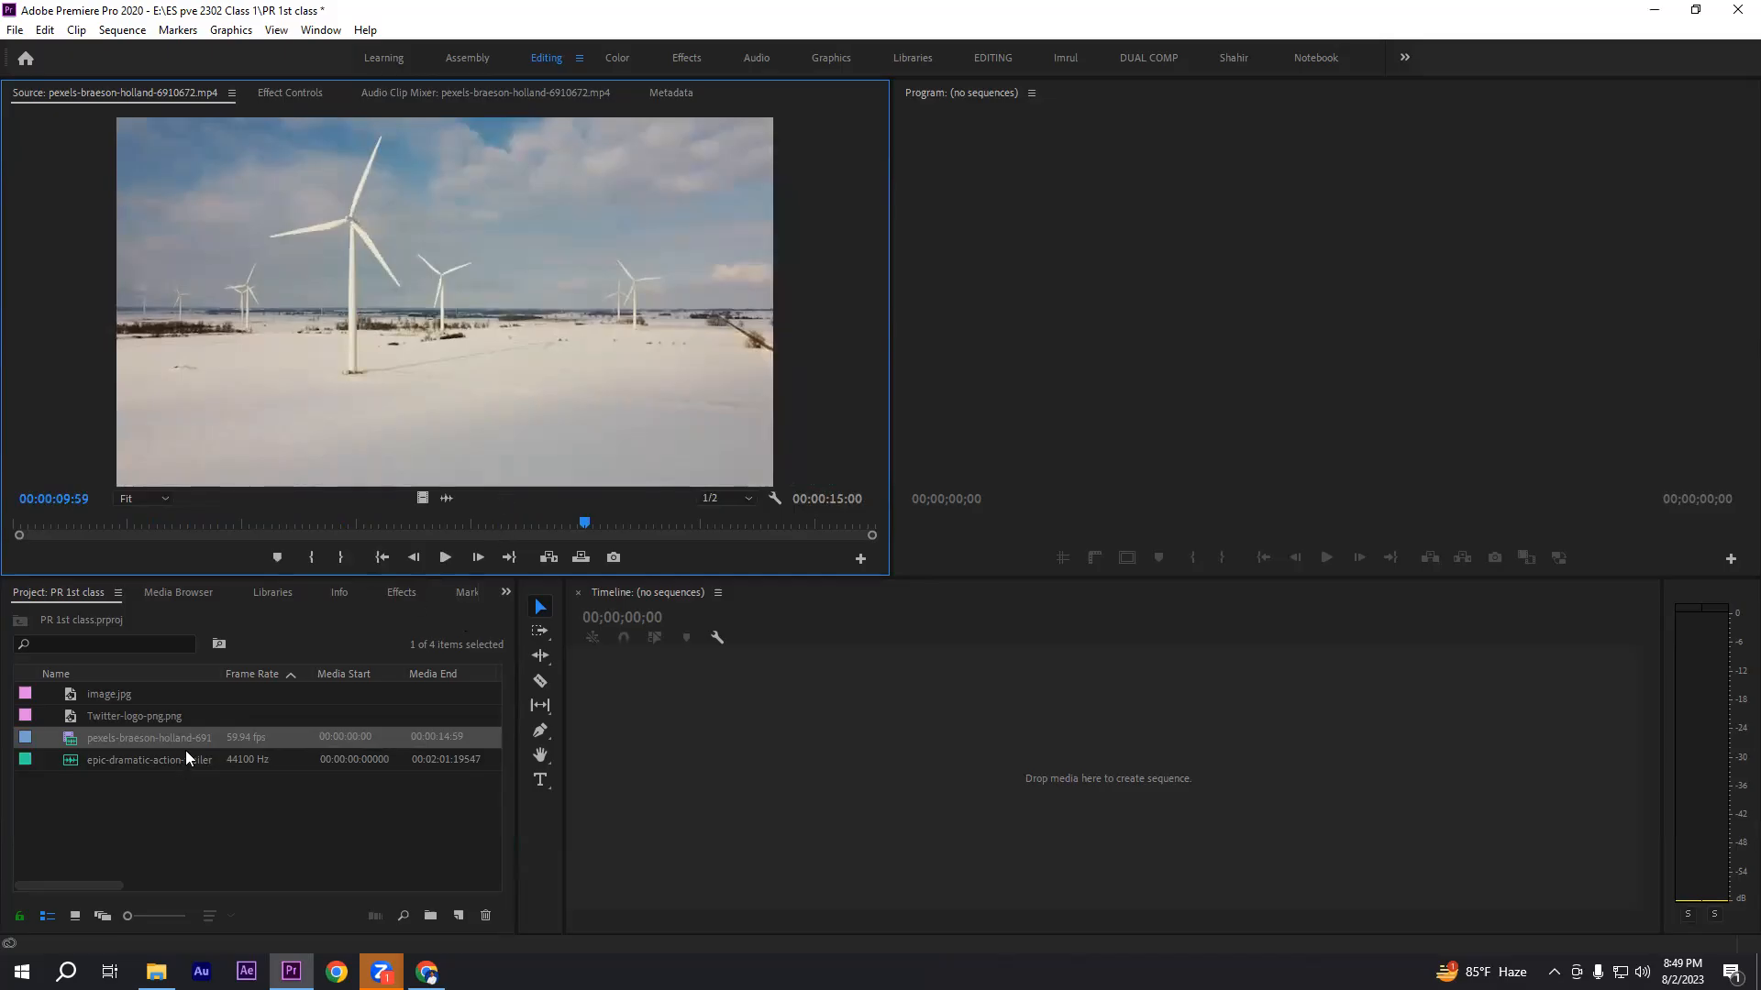
click(169, 818)
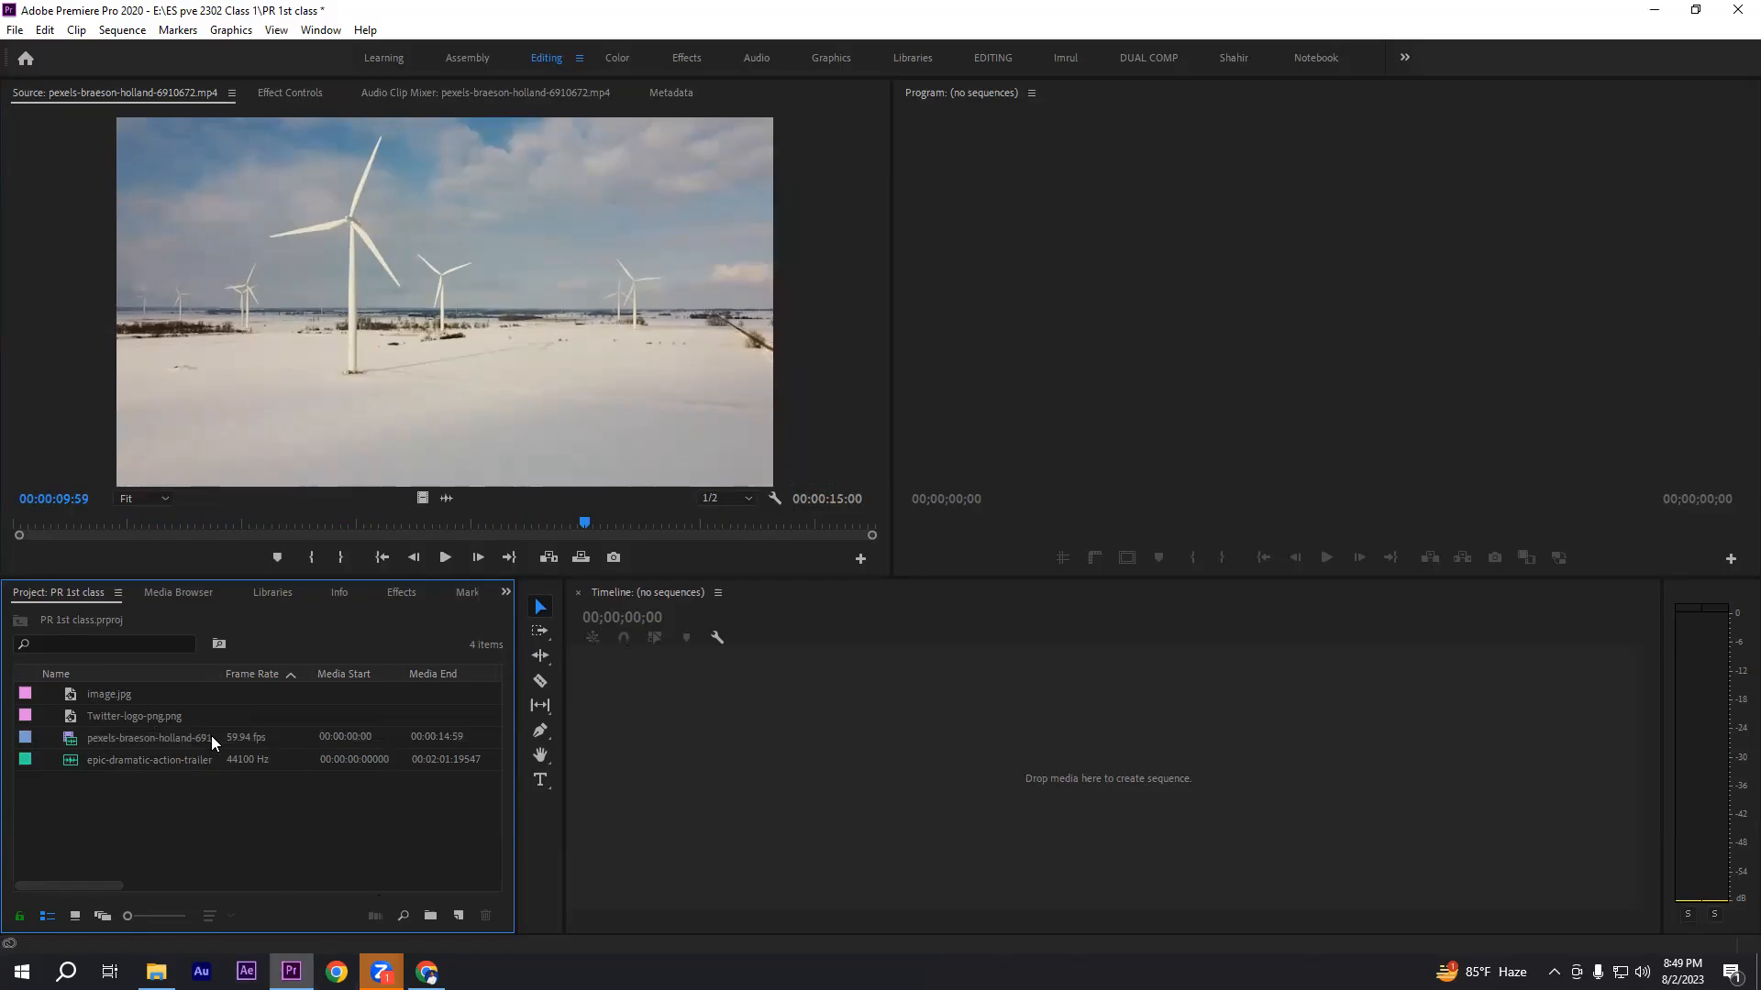
- Compare the icon, list and freeform views of the imported project items, and finish in icon view
mouse_move(211, 740)
drag(57, 807, 166, 694)
click(45, 716)
click(75, 917)
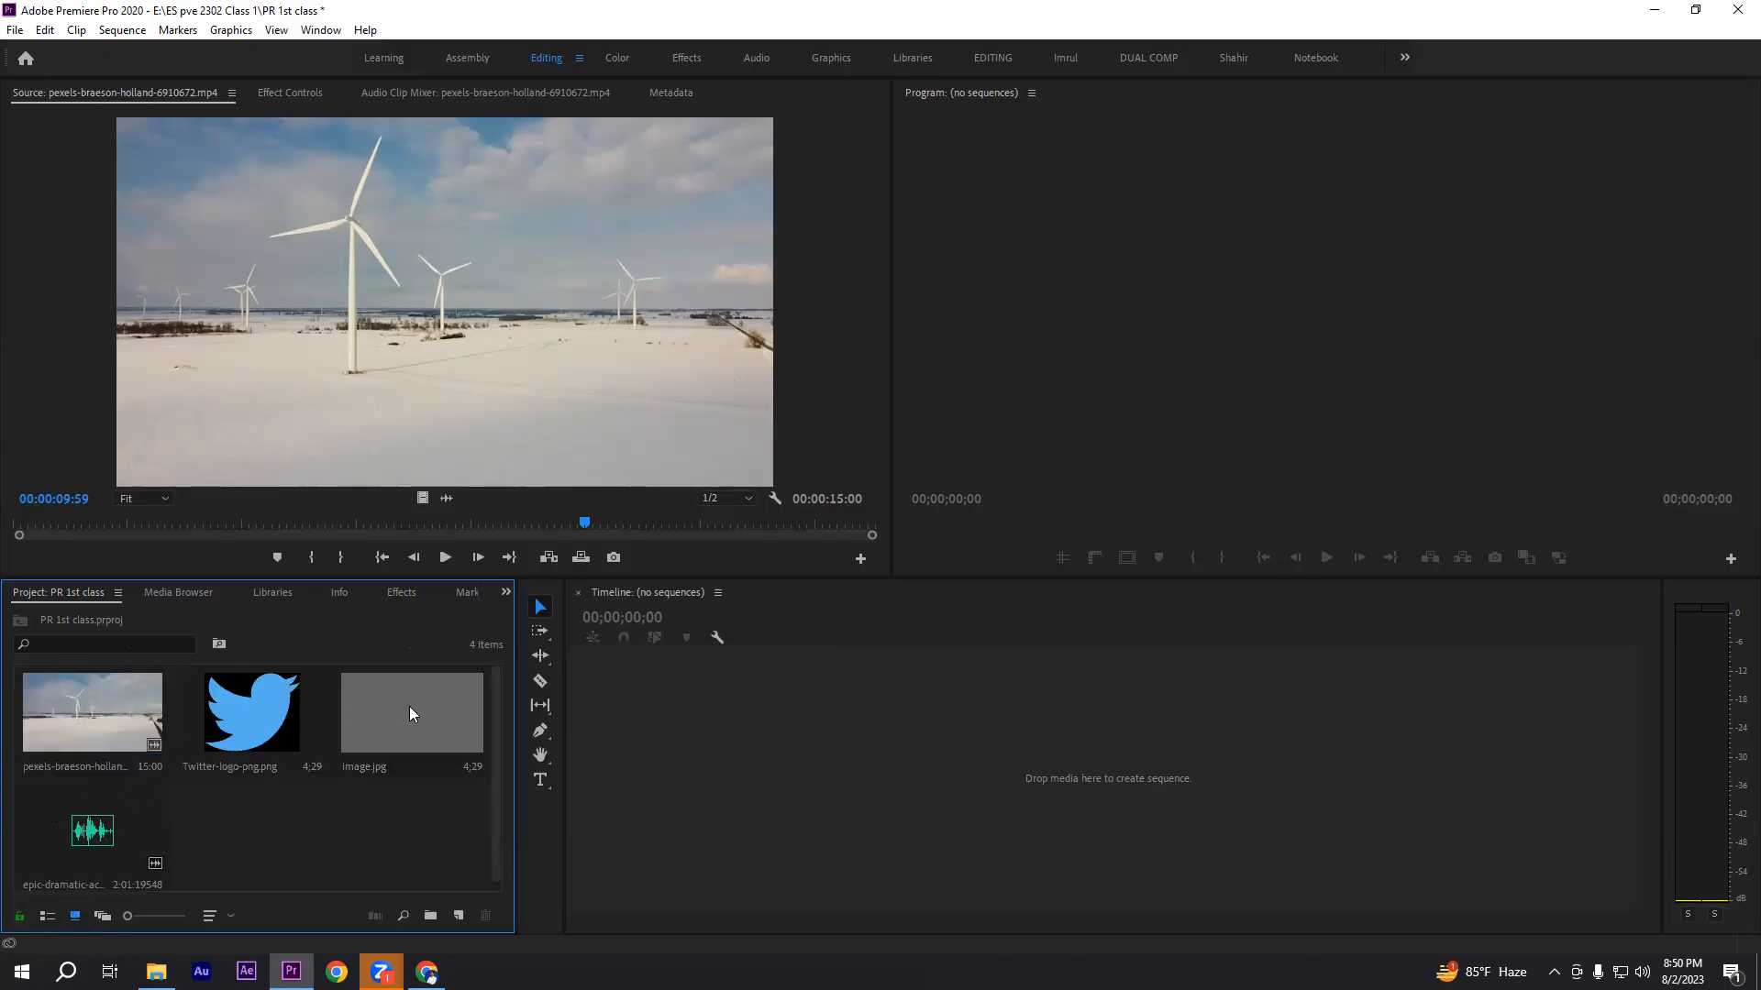
click(48, 916)
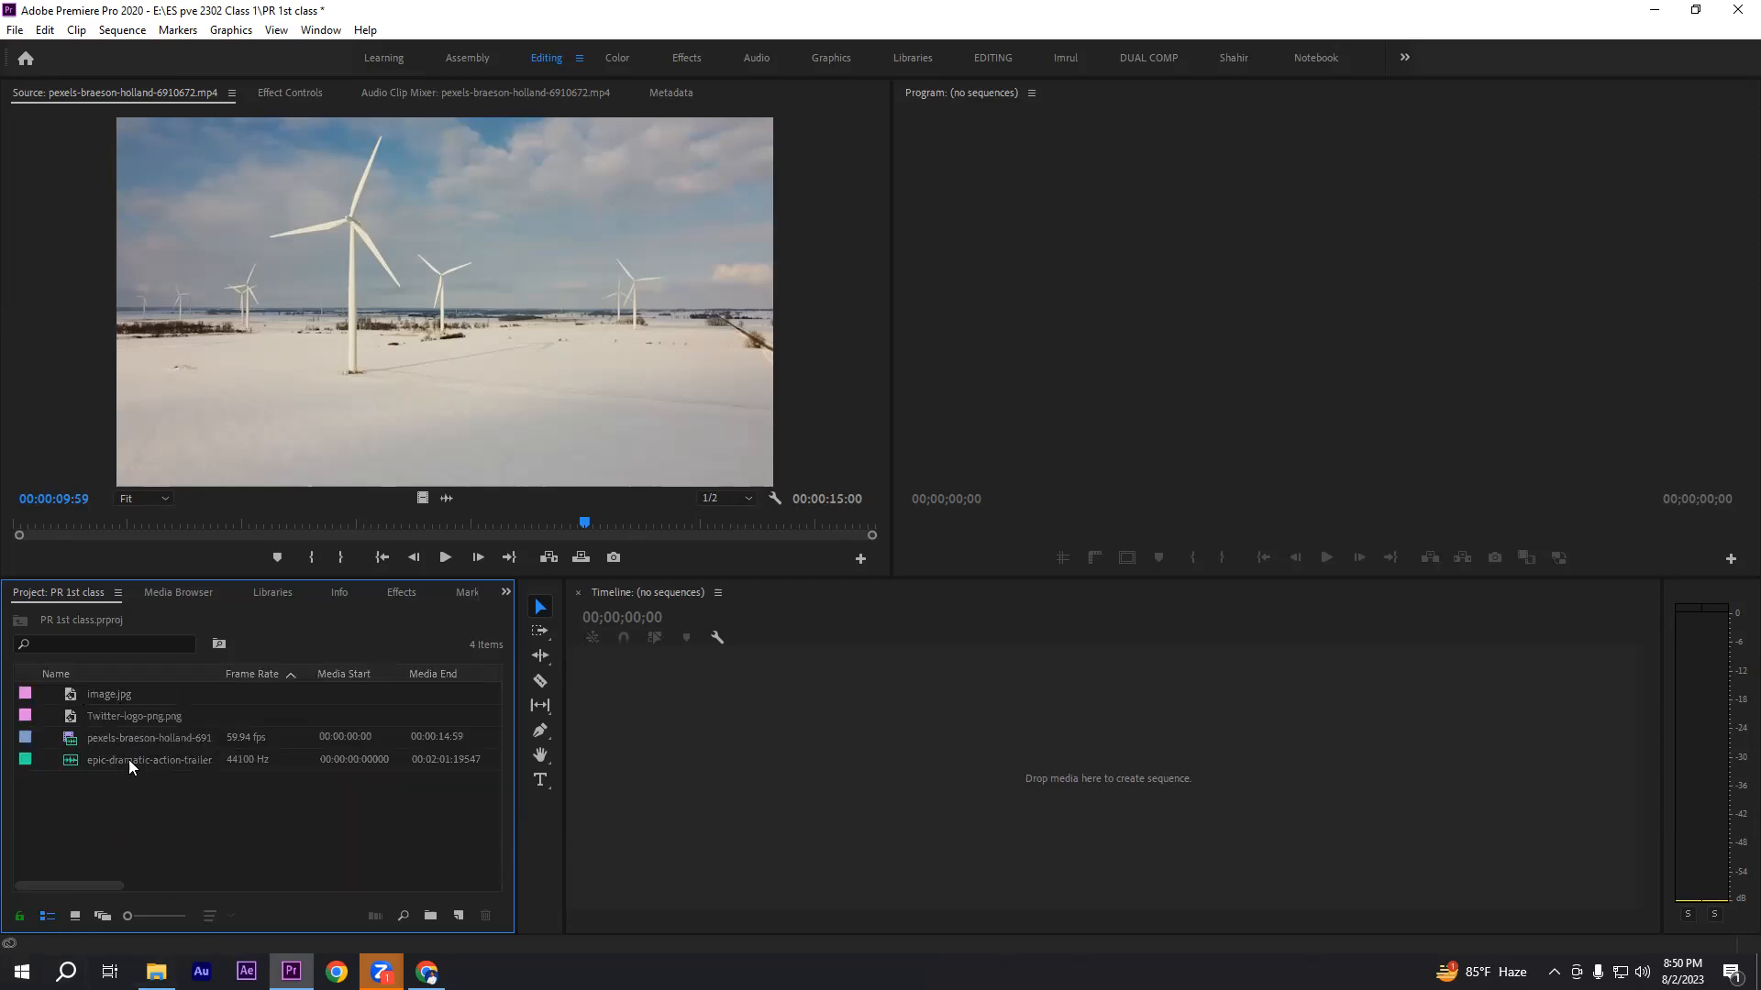
click(103, 918)
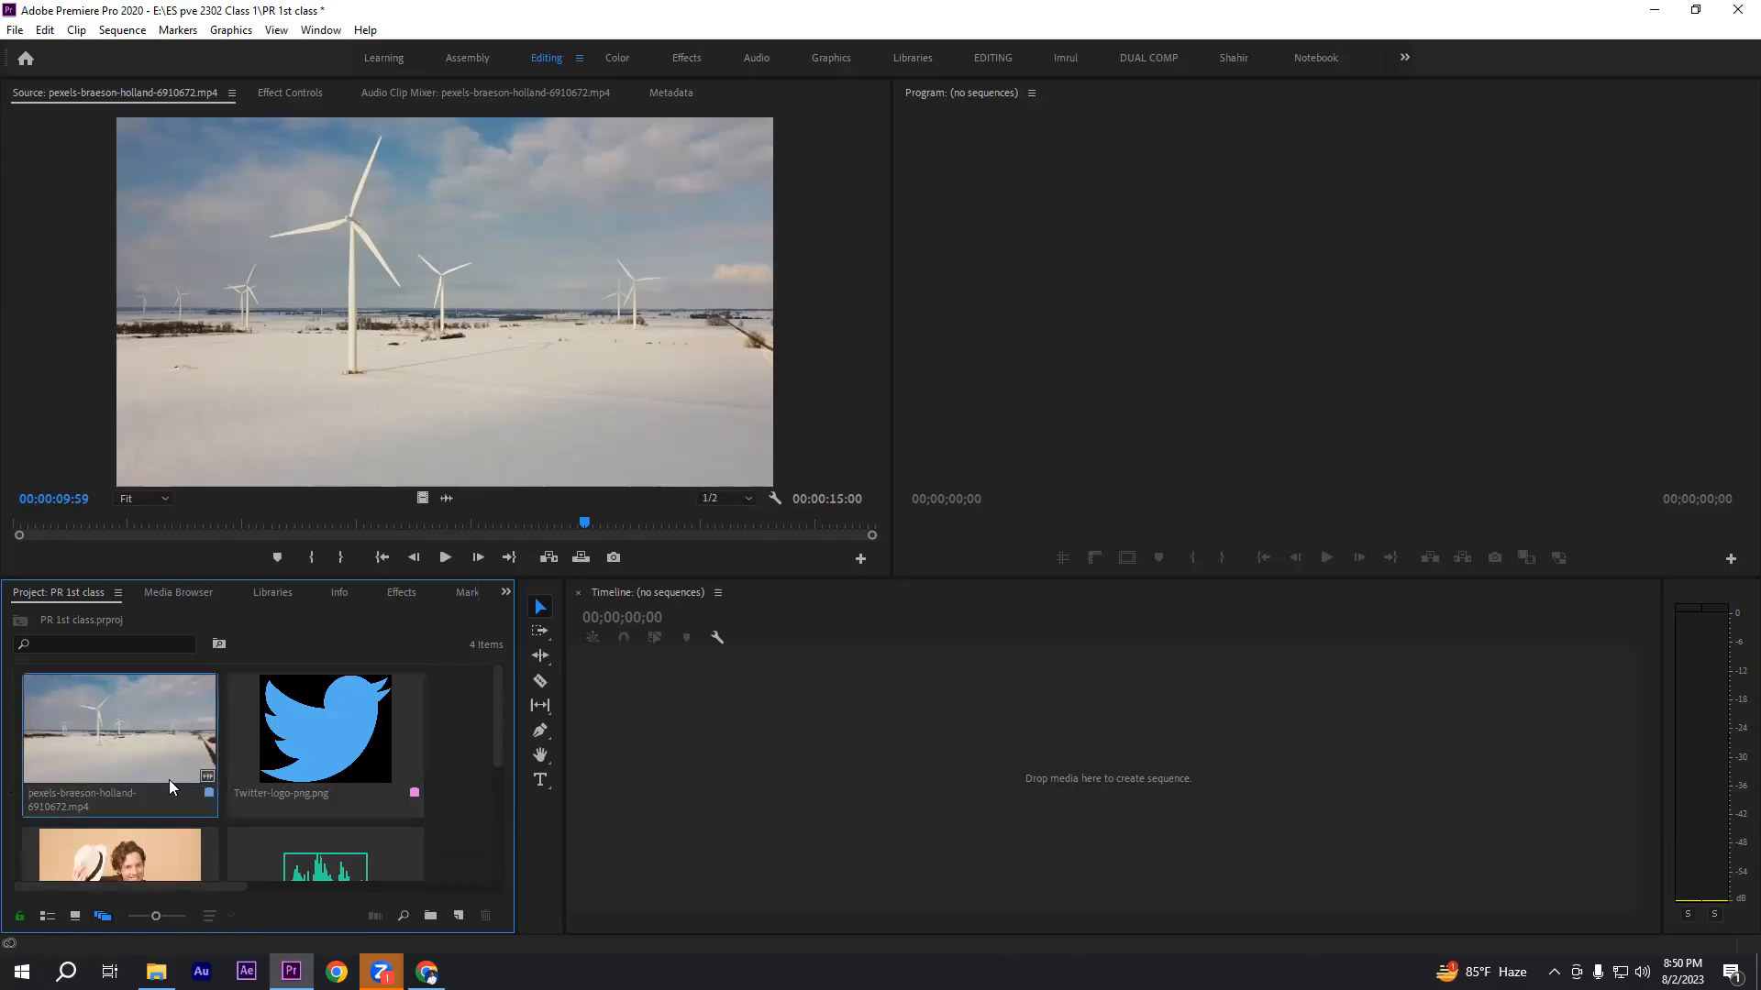
click(75, 915)
mouse_move(127, 914)
mouse_down()
mouse_move(183, 917)
mouse_move(121, 919)
mouse_up()
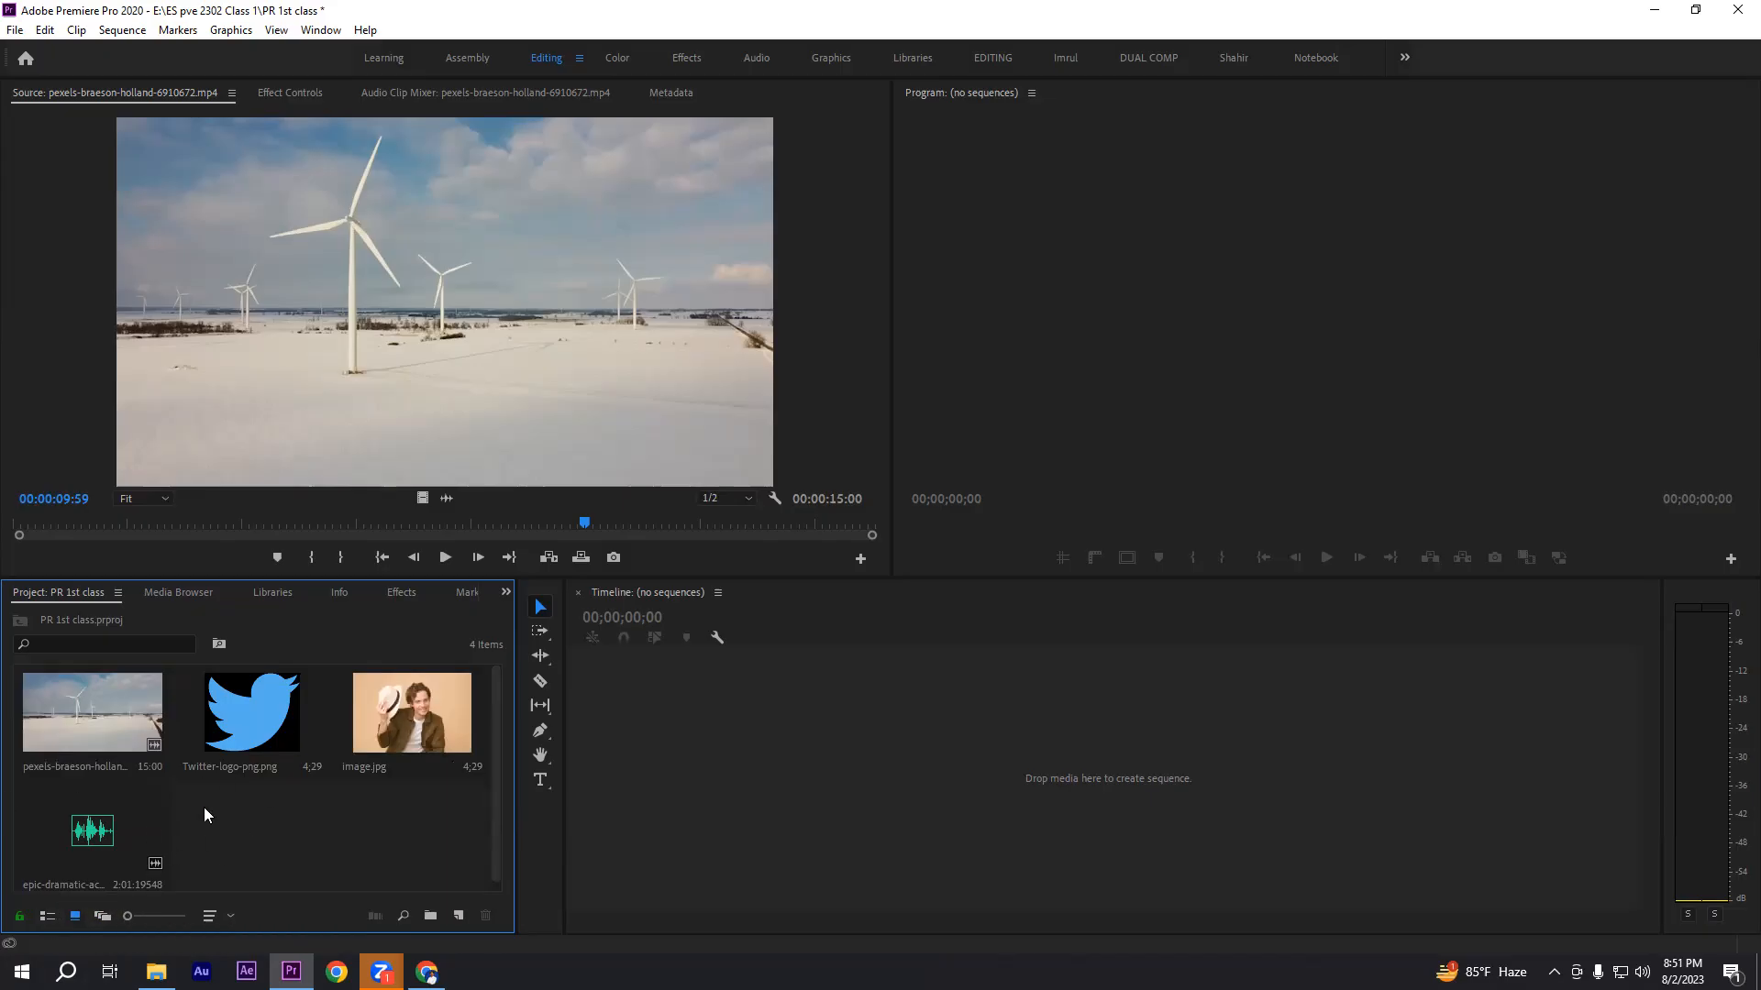
- Look through the sort options for the project thumbnails and sort them by Name
click(227, 915)
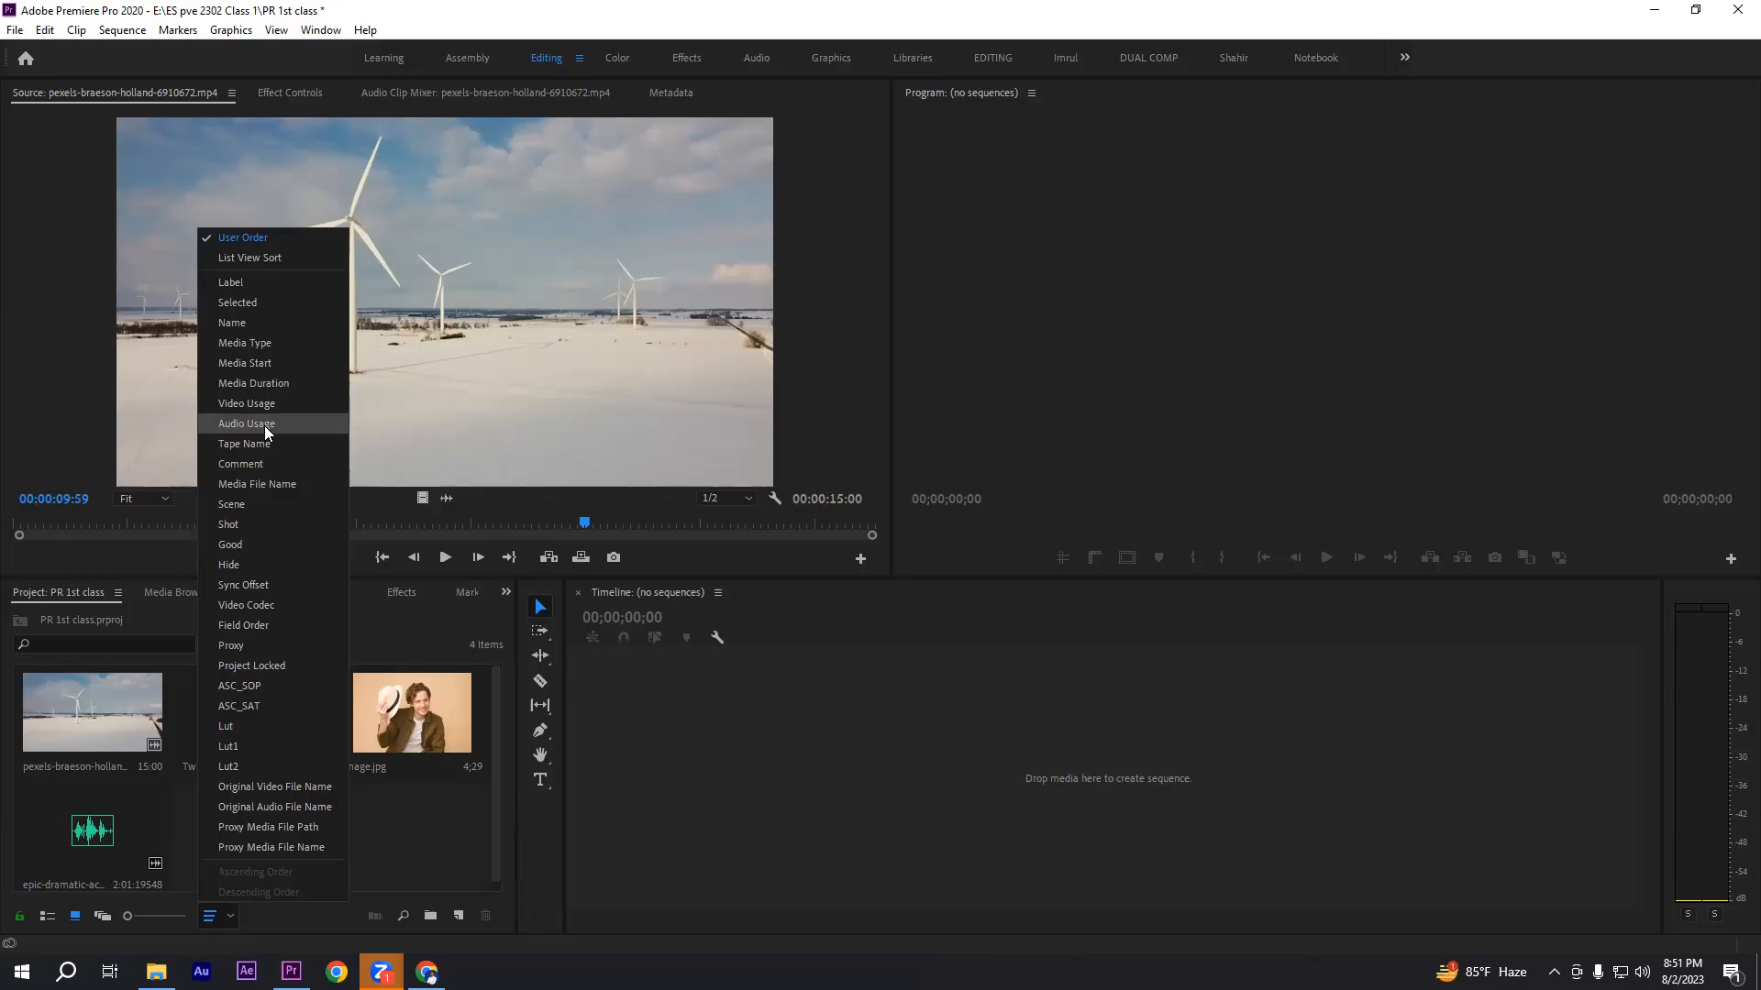
click(384, 816)
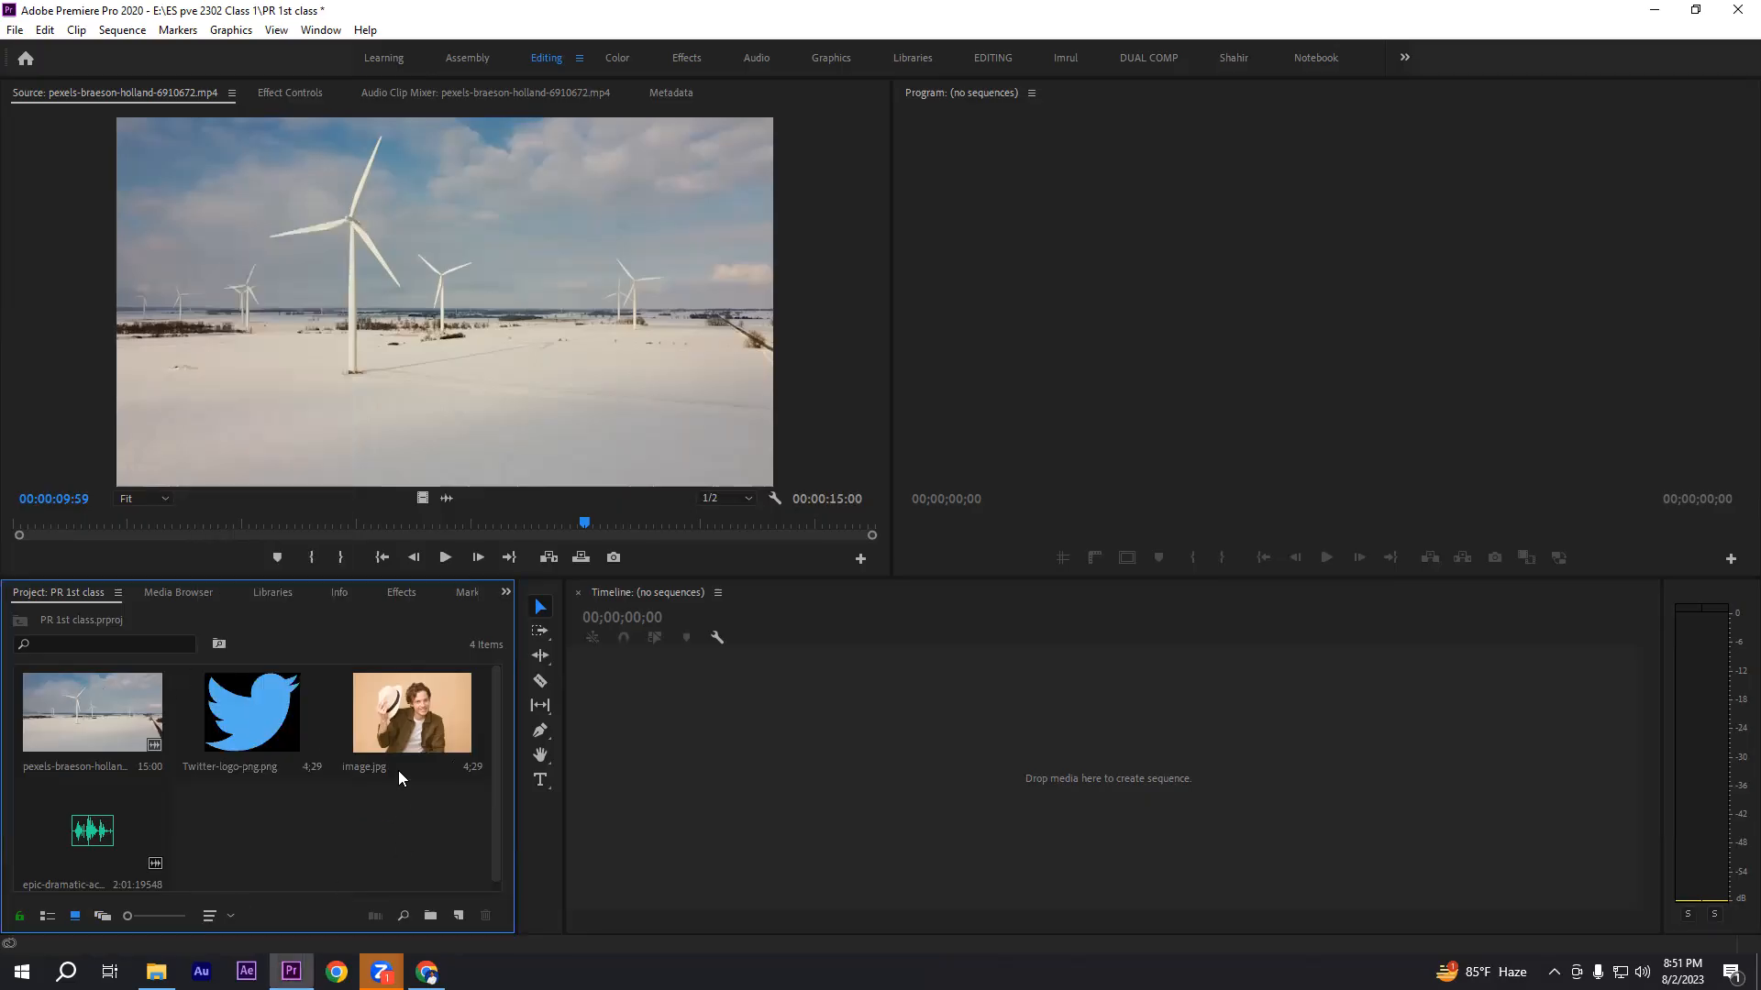
drag(405, 840, 313, 822)
click(230, 916)
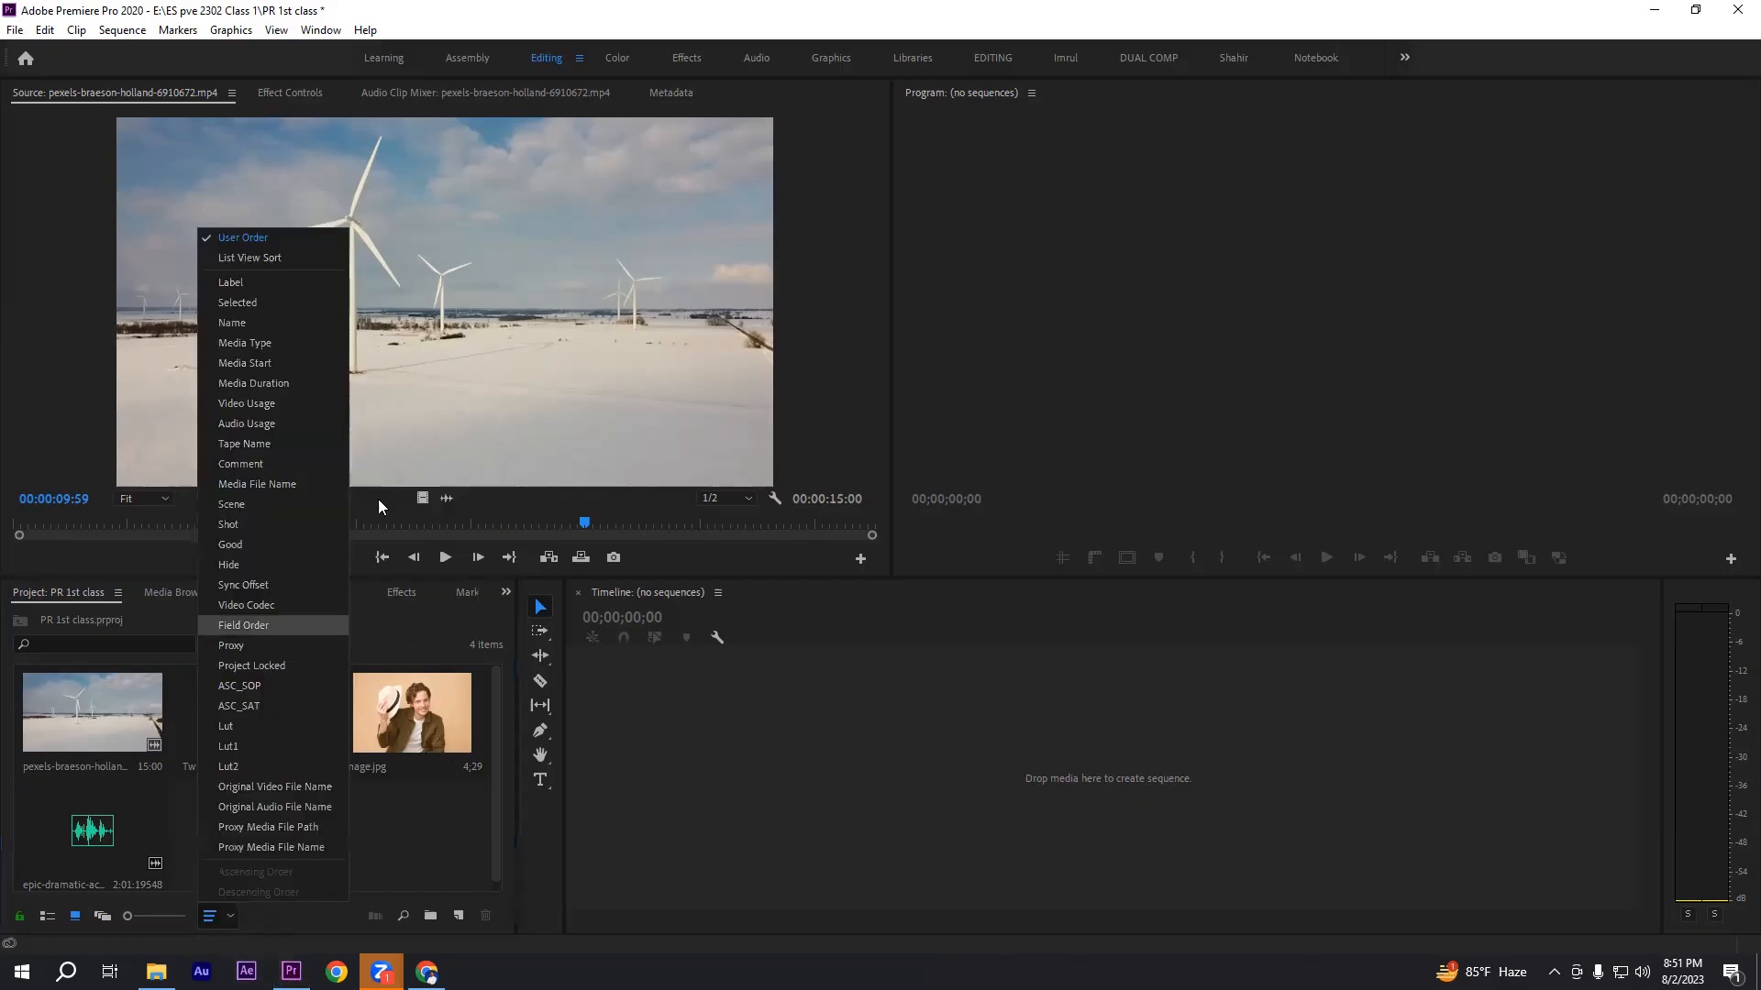
click(800, 136)
click(228, 914)
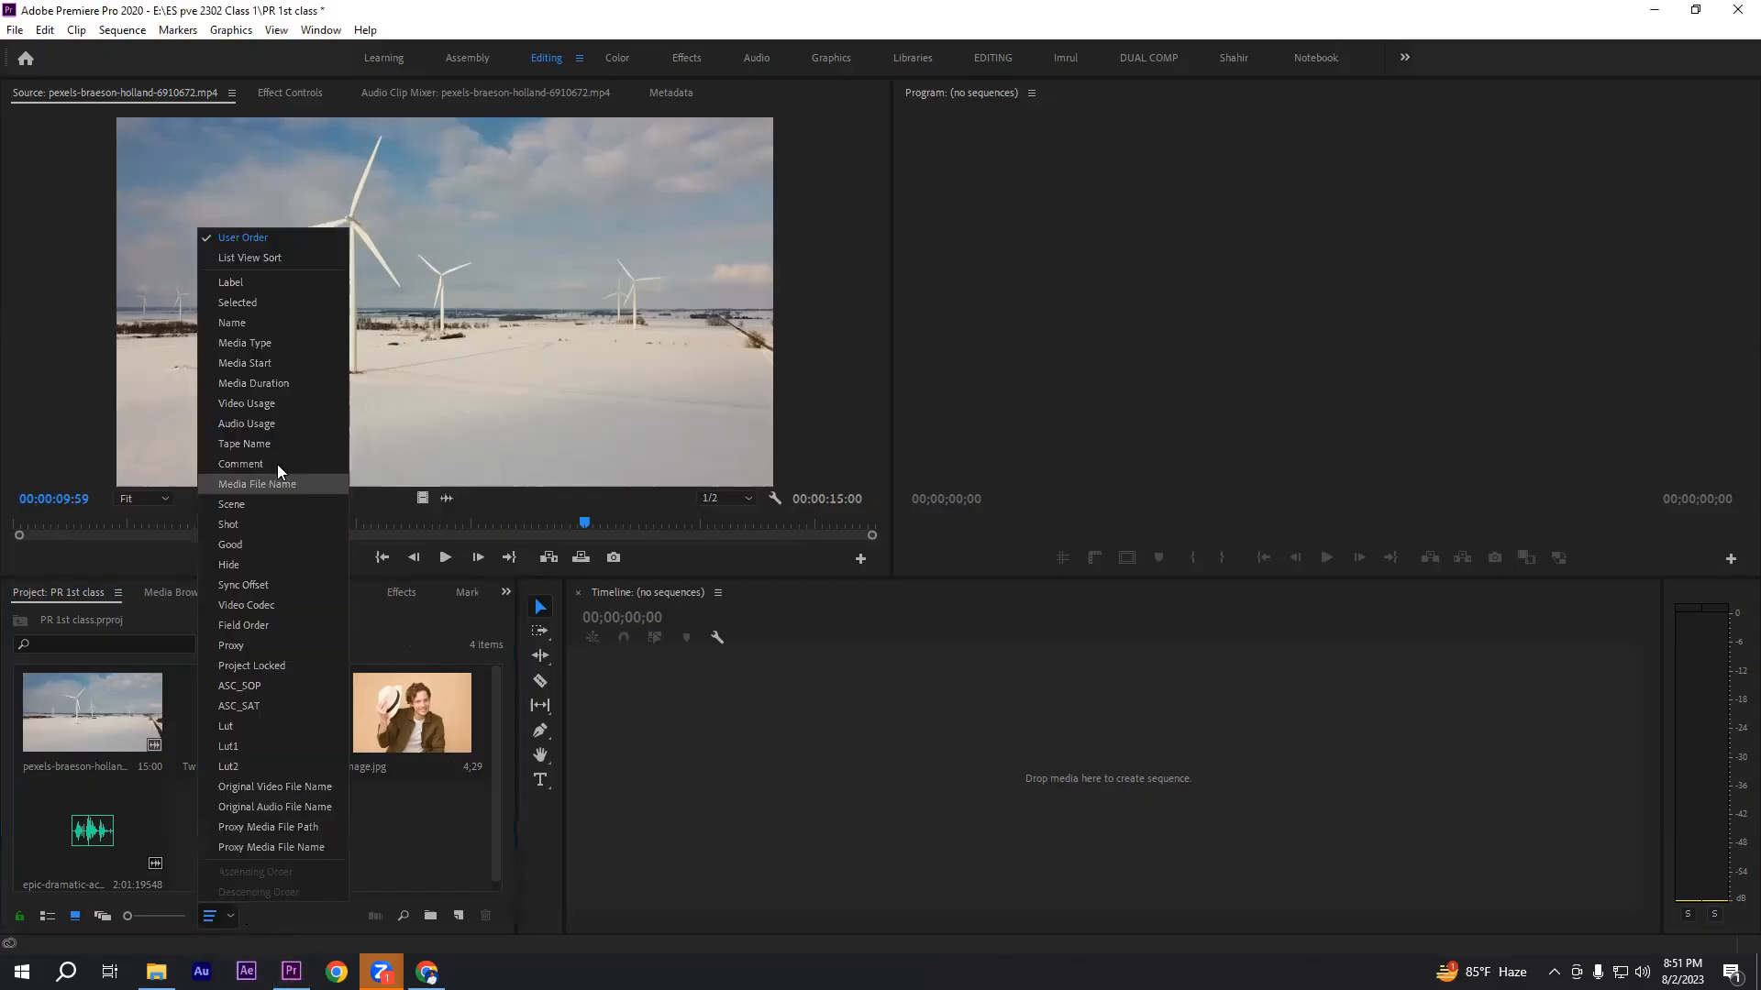
click(237, 322)
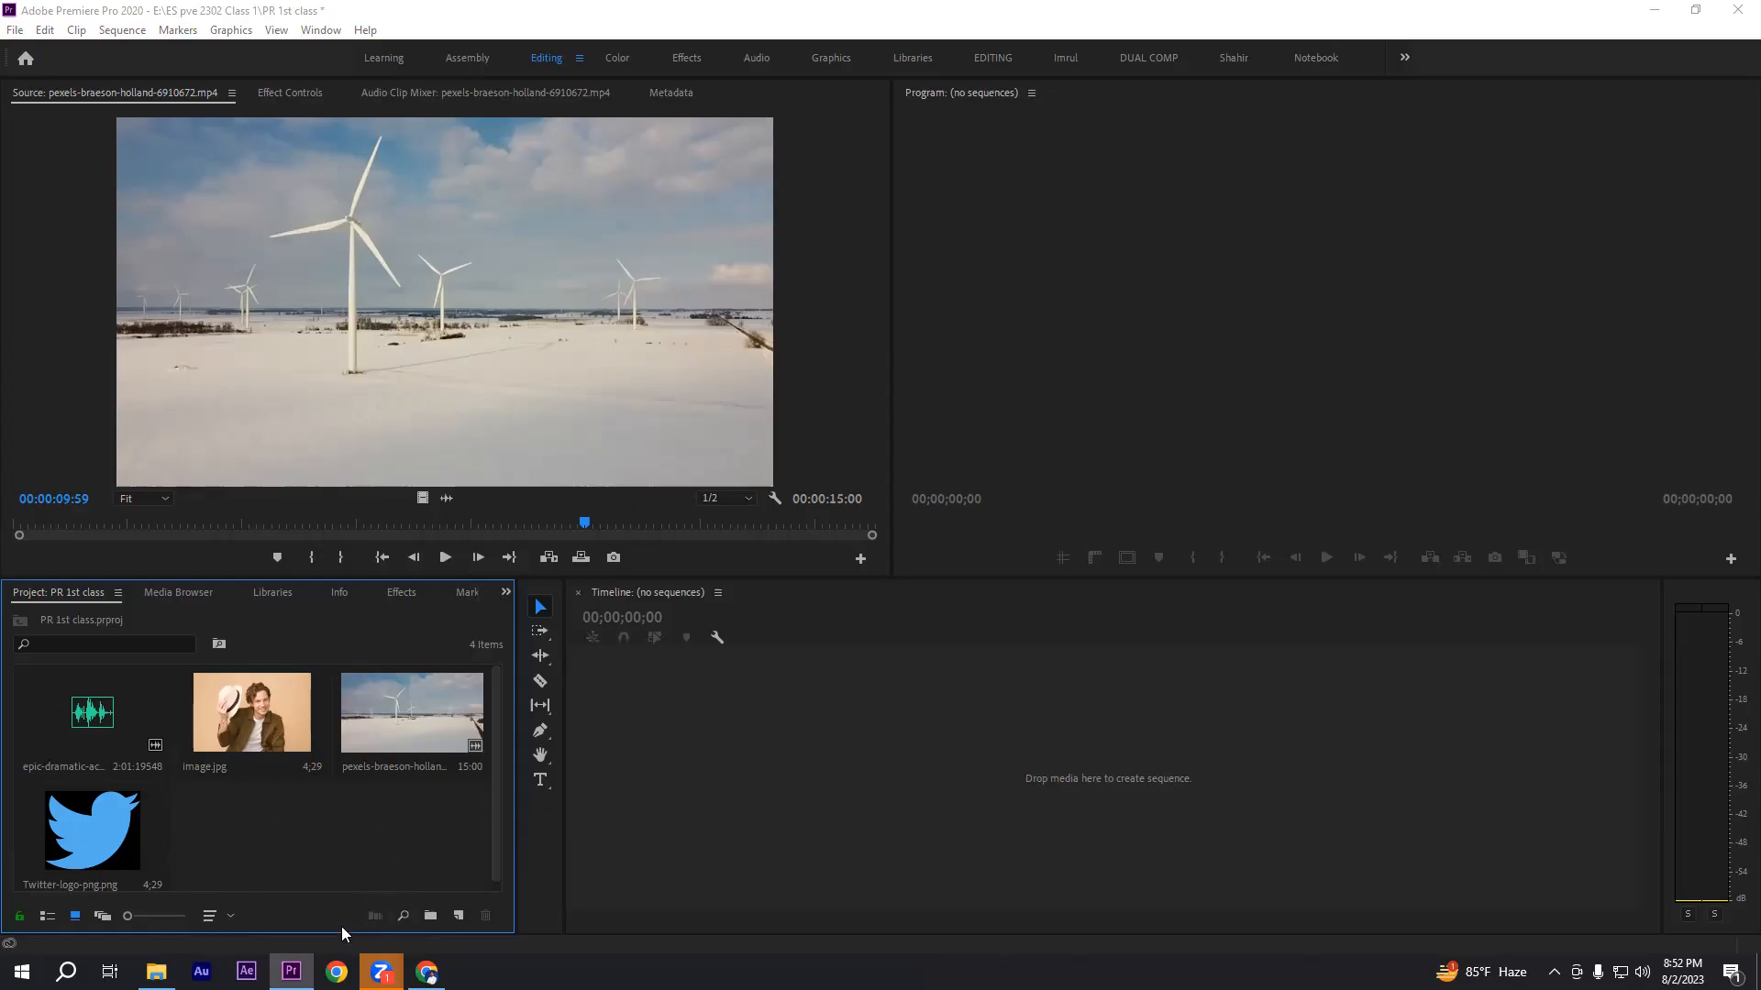
- View the project's Find options, then look at the New Volume (E:) folders in File Explorer and return to Premiere Pro
click(403, 917)
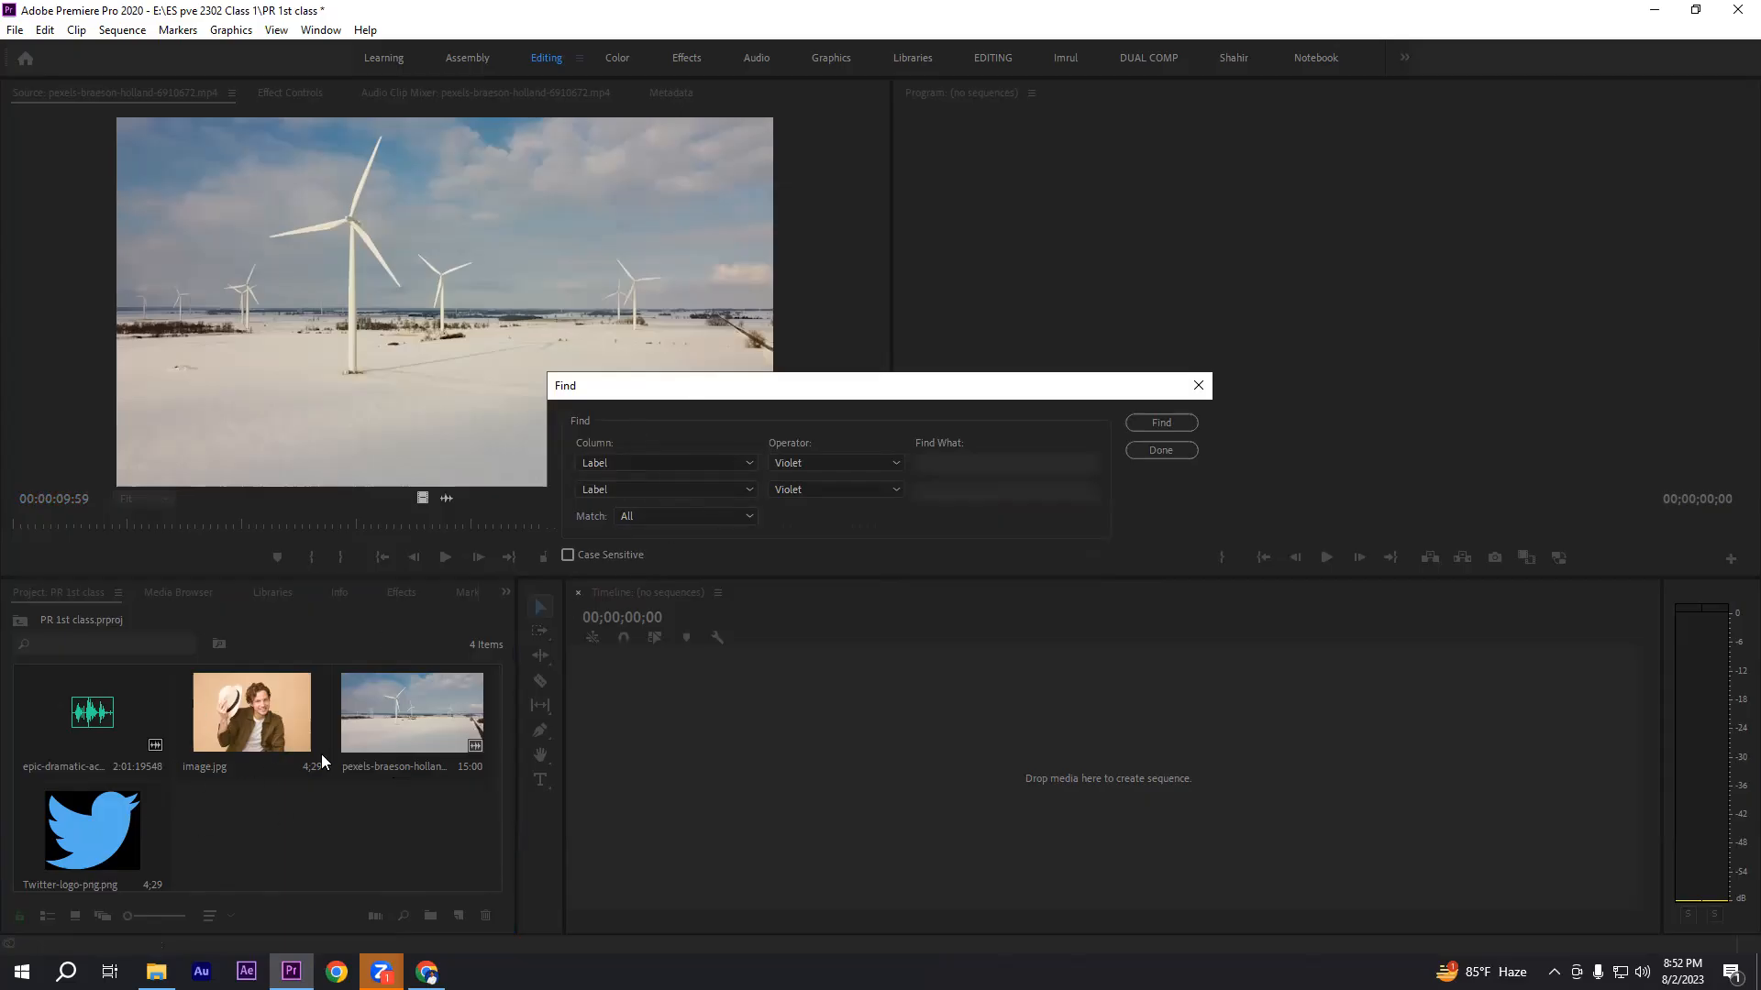
click(1198, 385)
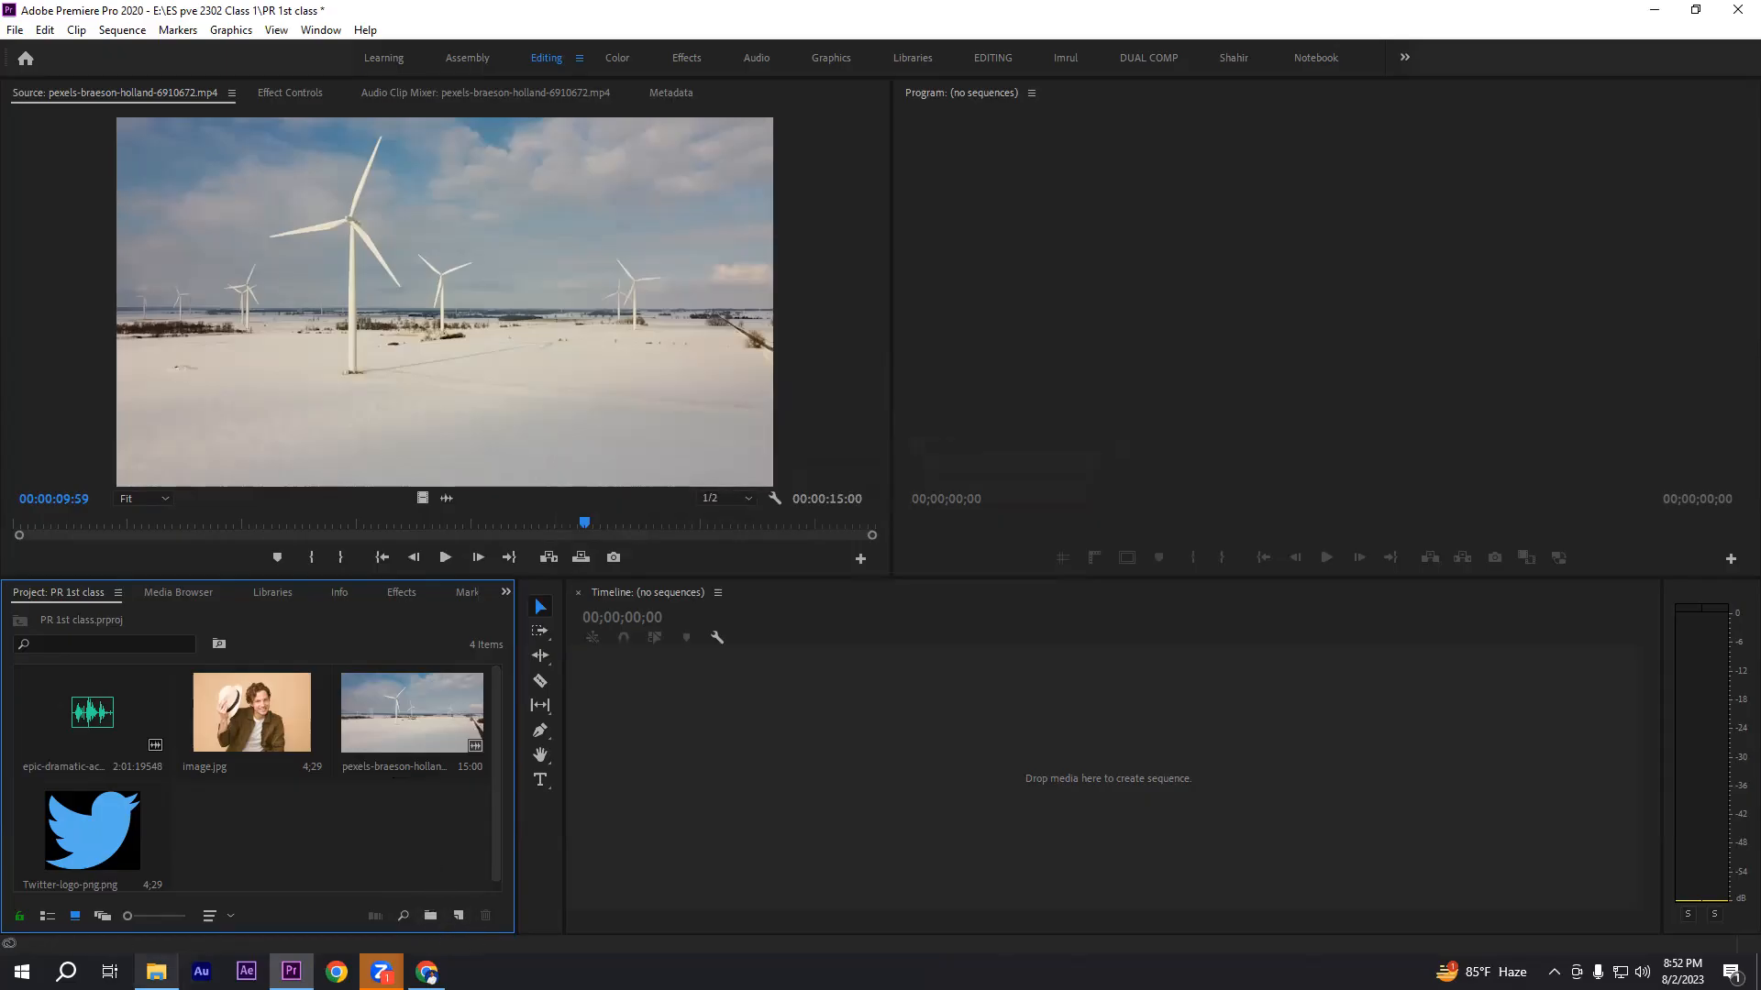
click(156, 972)
click(85, 61)
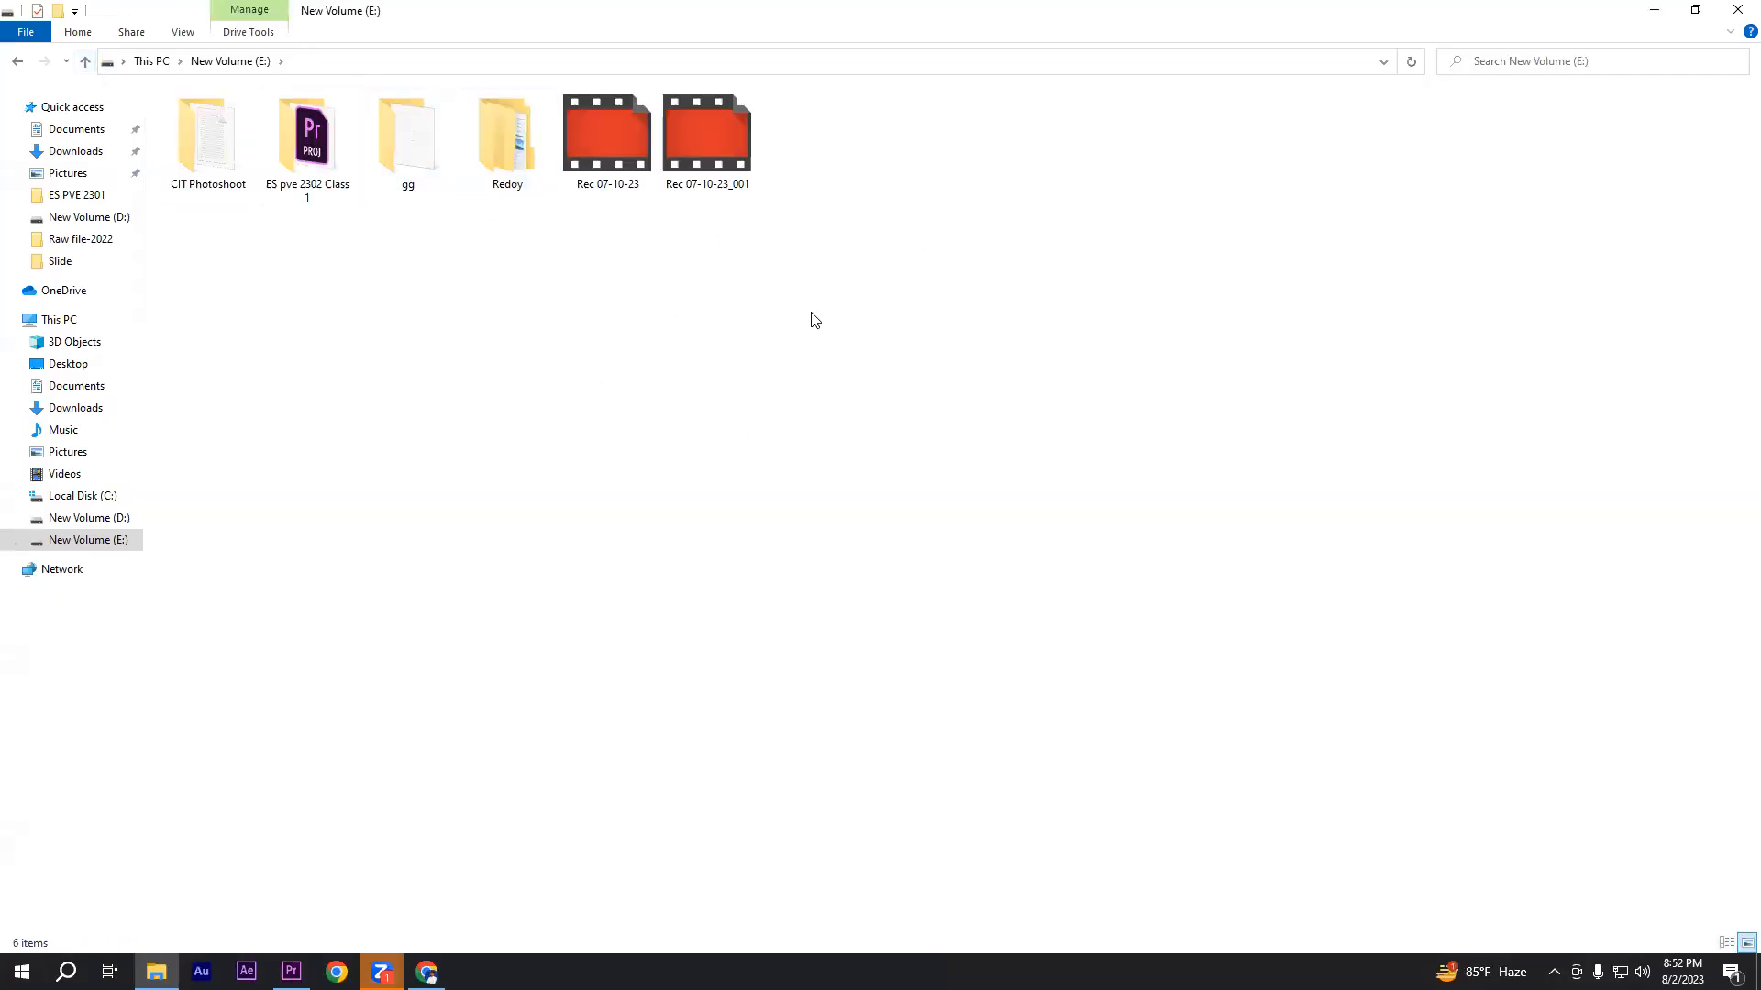
click(1653, 10)
click(277, 817)
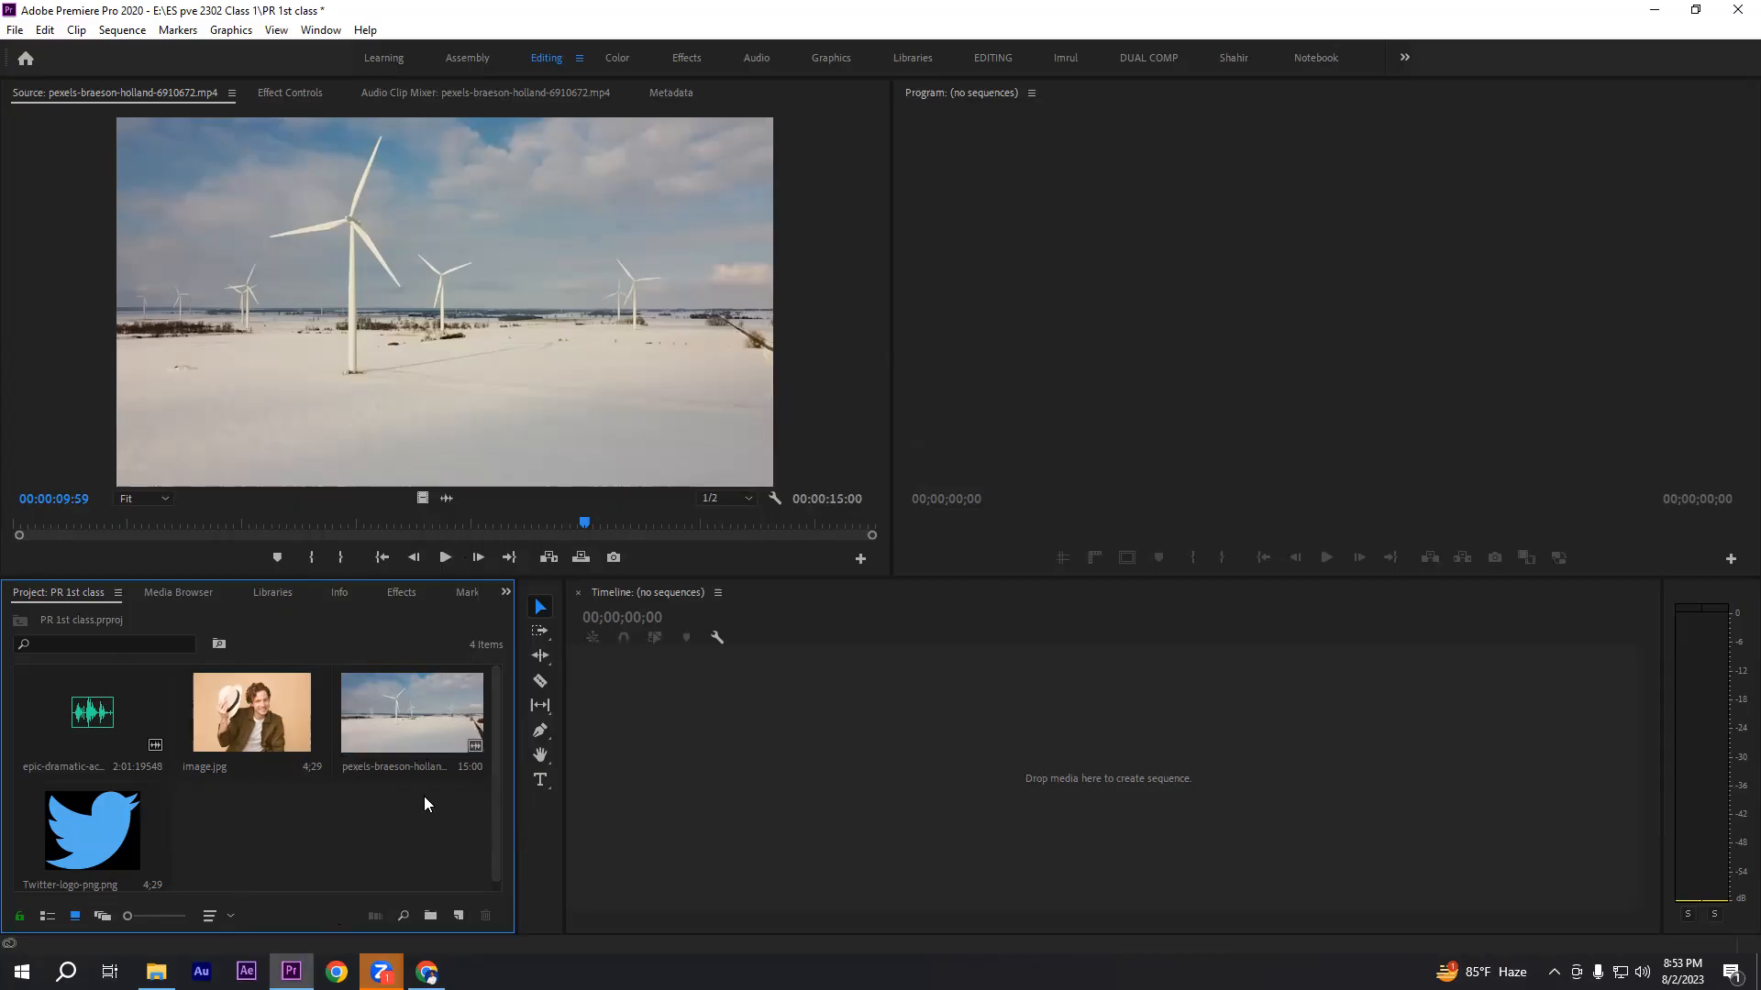
- Create a bin named videos and move the pexels-braeson-holland clip into it
click(429, 916)
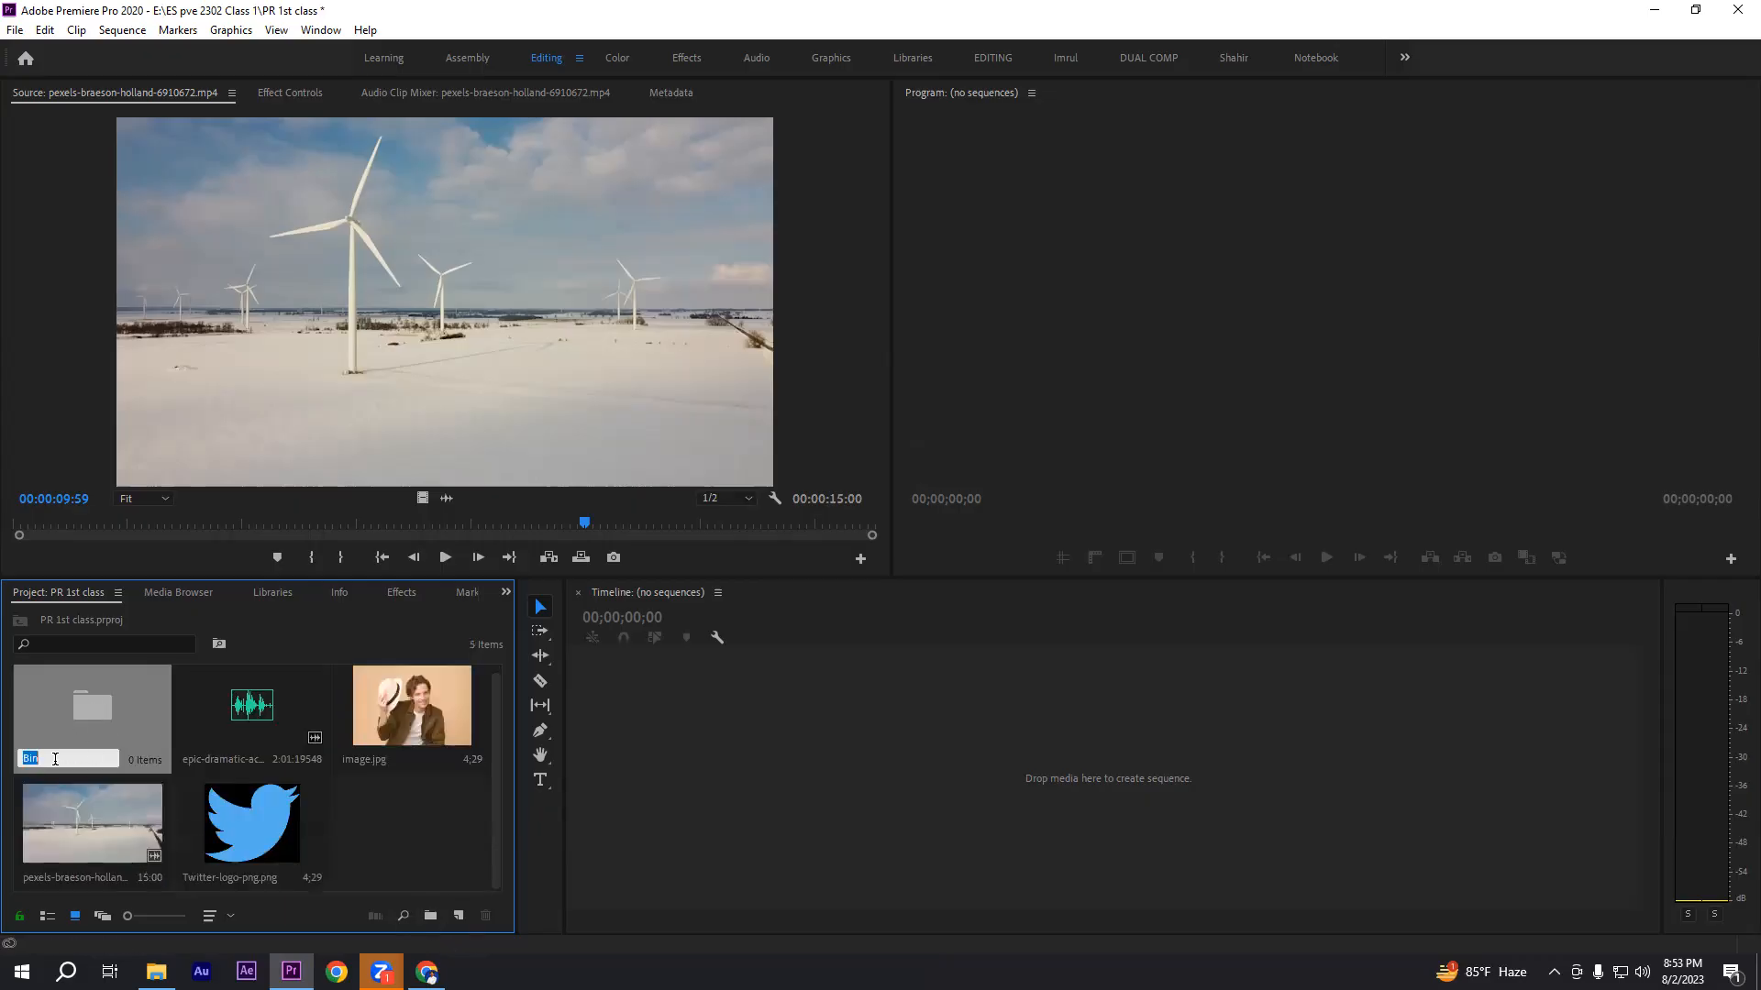
text(videos)
key(Return)
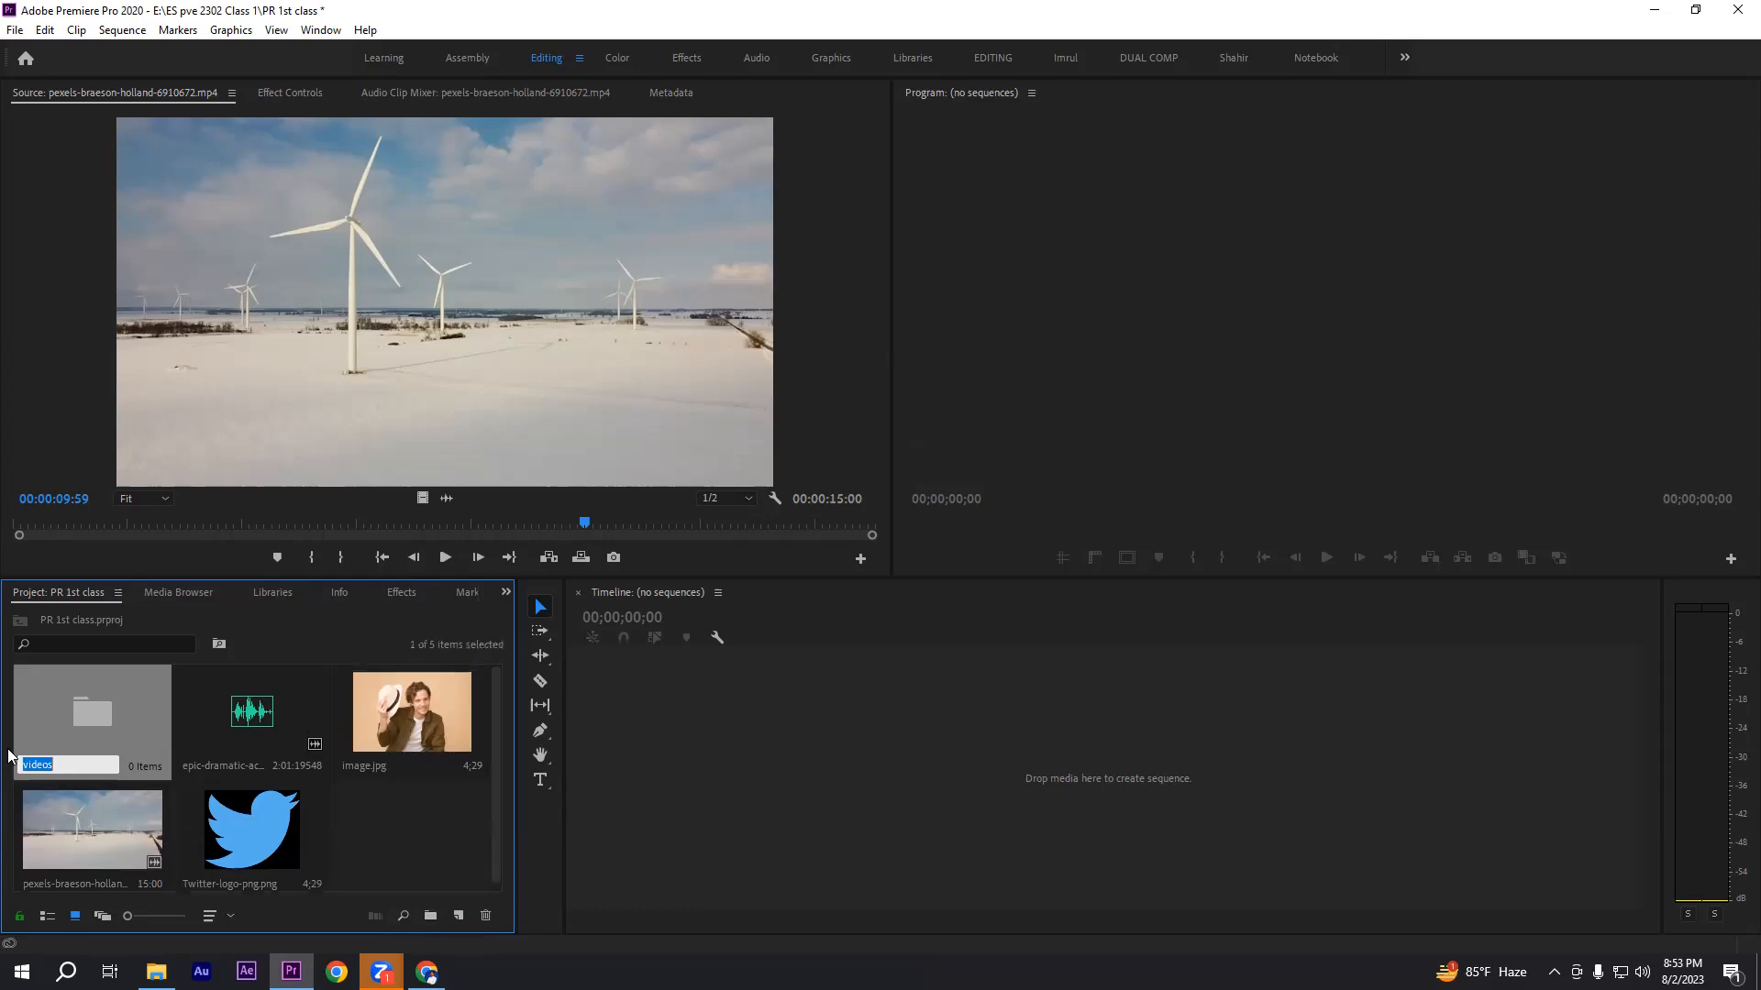
click(380, 825)
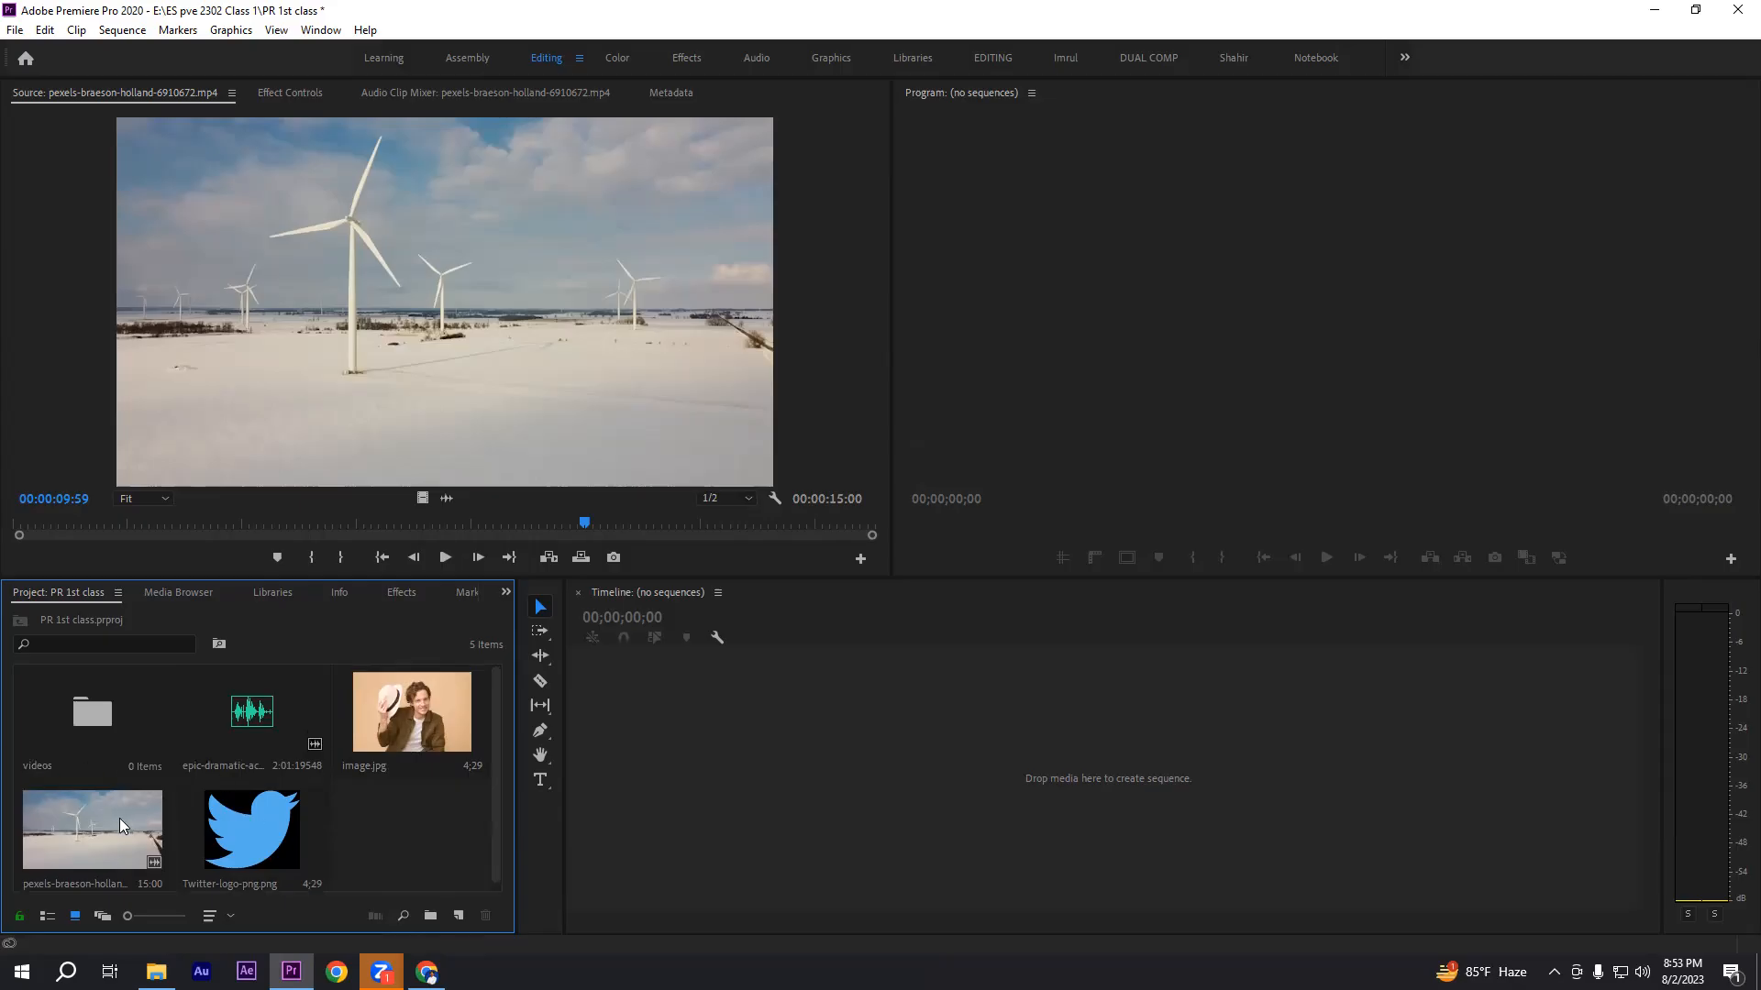
click(82, 820)
drag(81, 807, 85, 719)
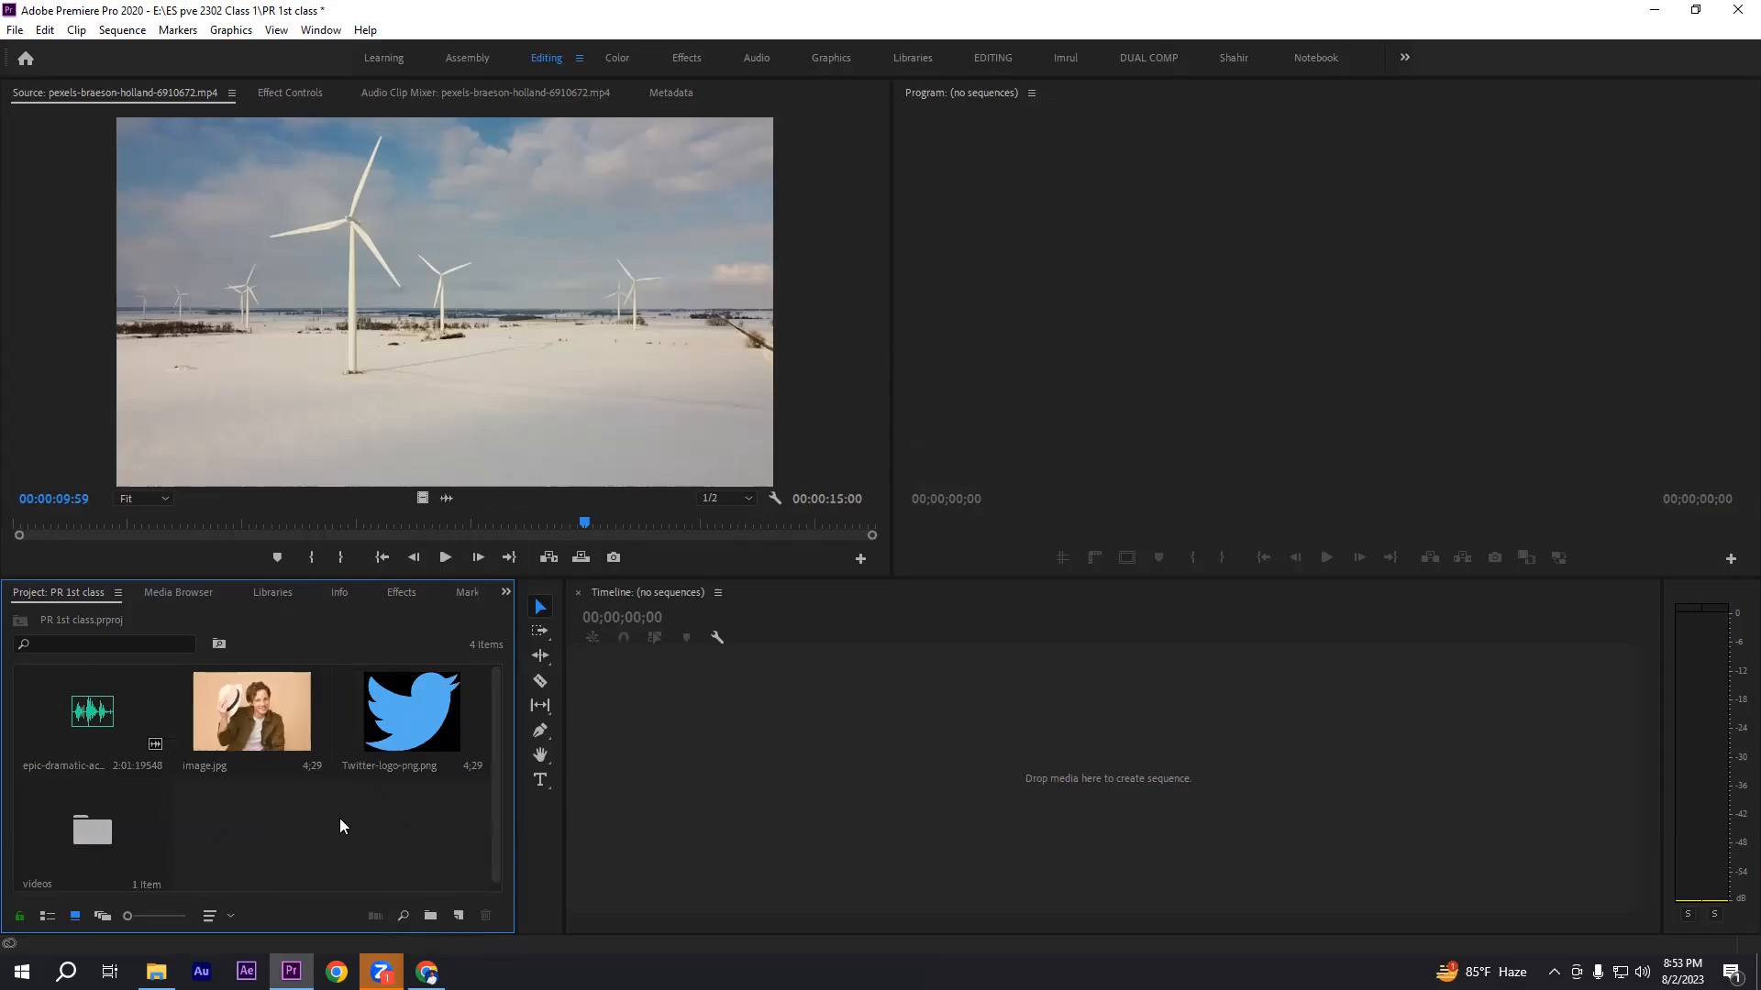
- Create a bin named music and move the epic-dramatic-action-trailer audio clip into it
click(430, 915)
text(music)
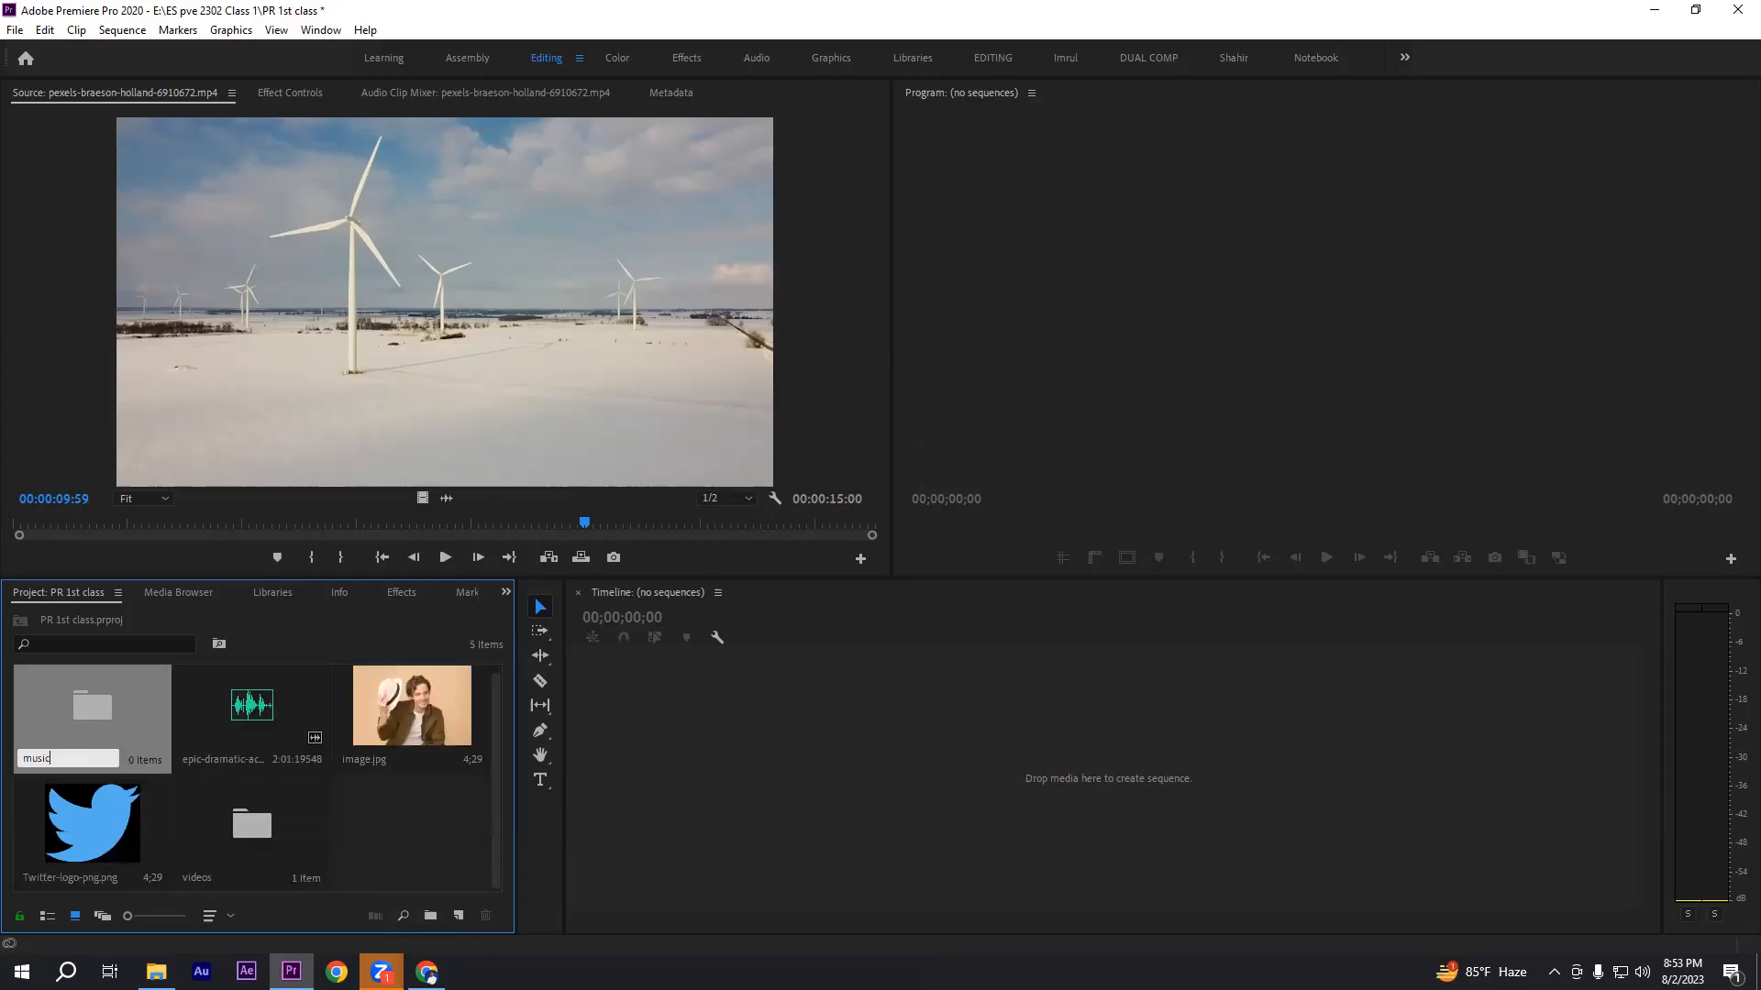
key(Return)
click(370, 819)
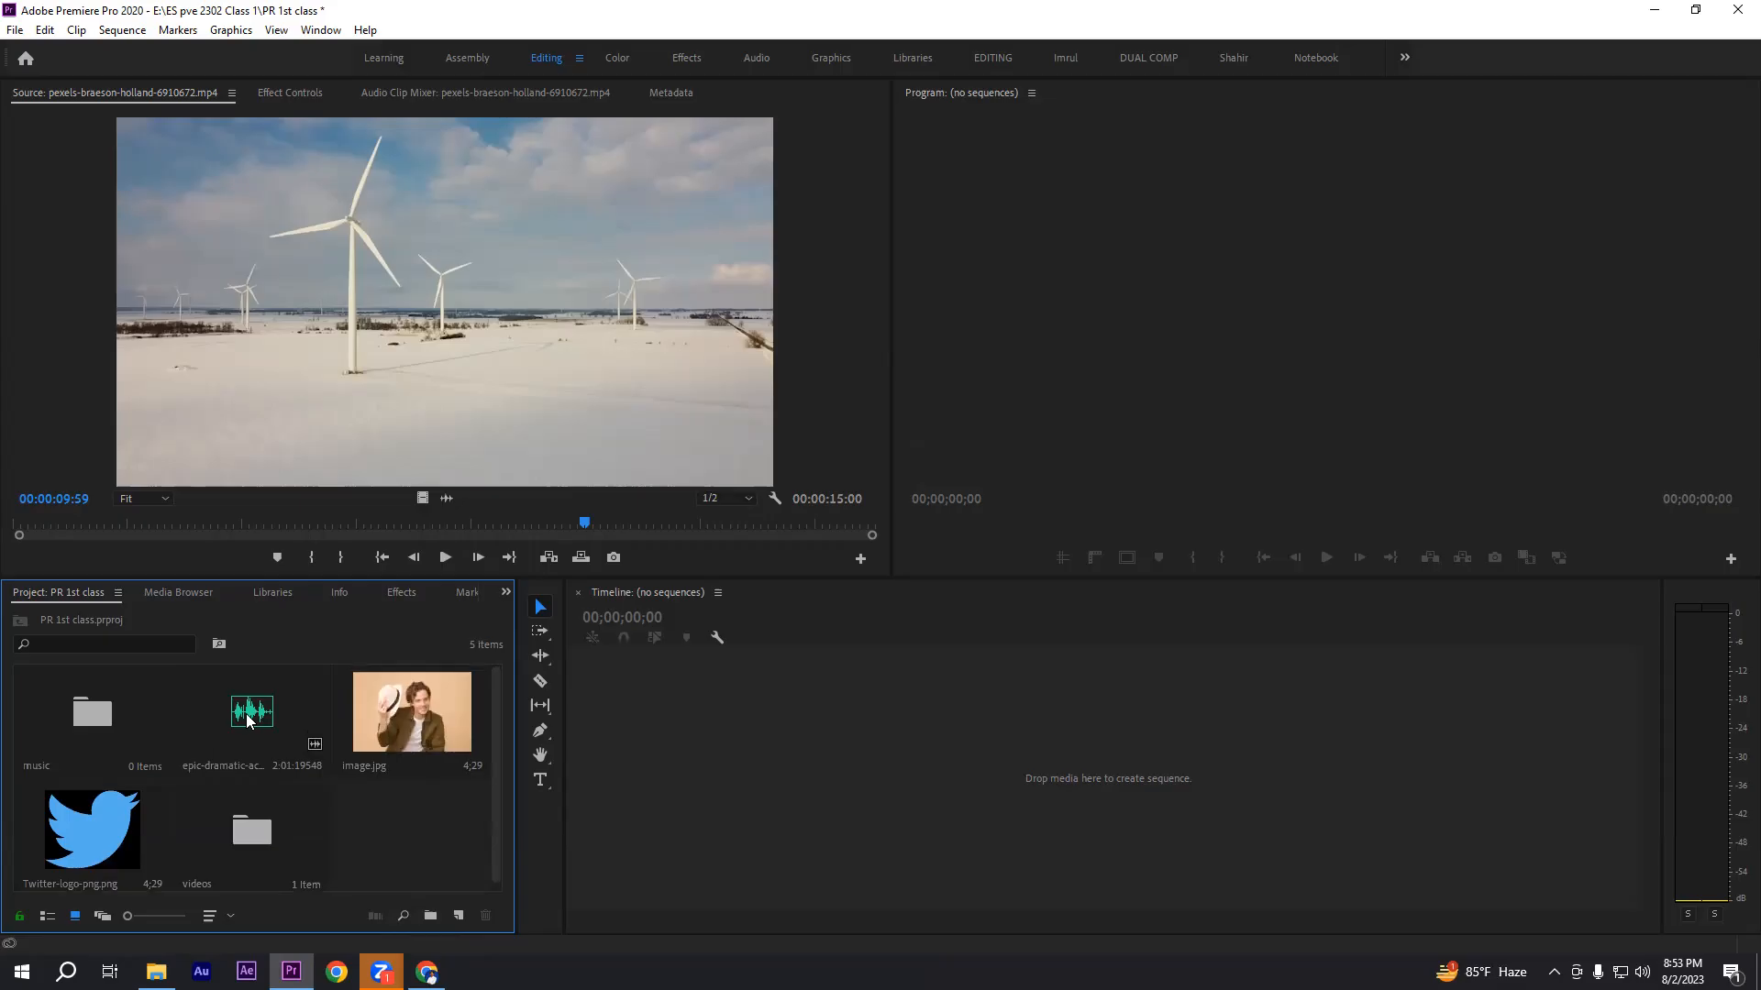
click(90, 713)
drag(92, 709, 90, 710)
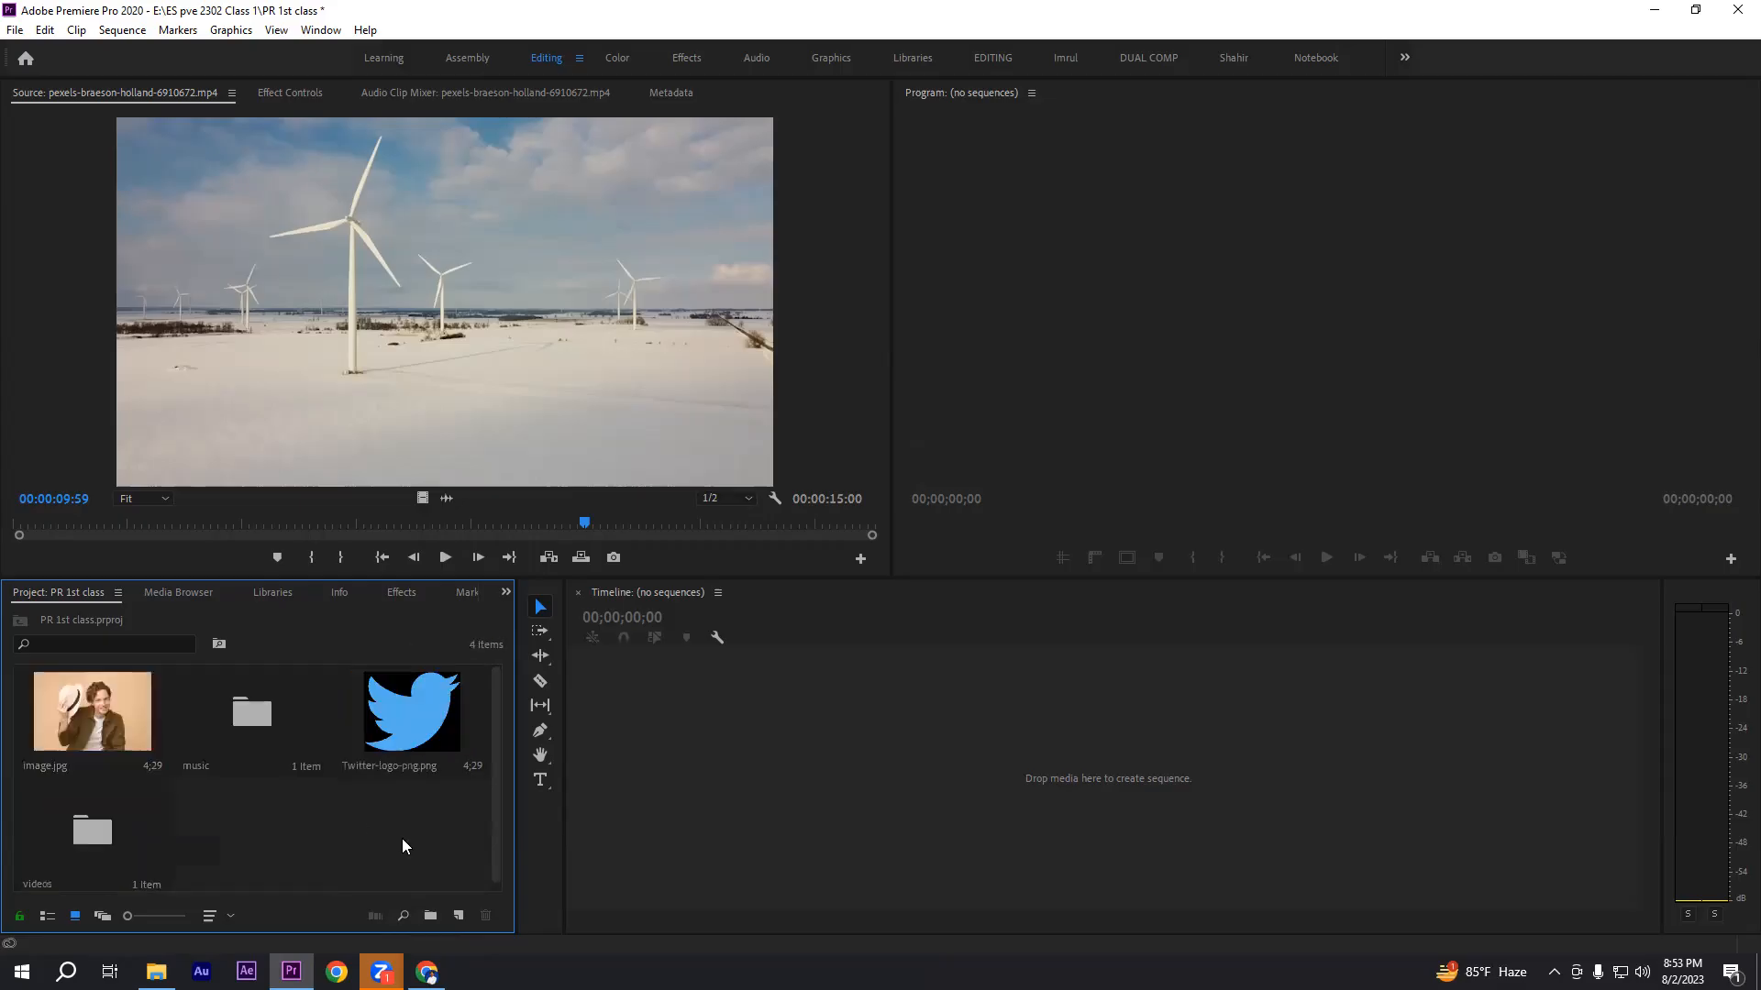
- Create a bin named images and move image.jpg and the Twitter logo into it together
click(430, 916)
text(images)
key(Return)
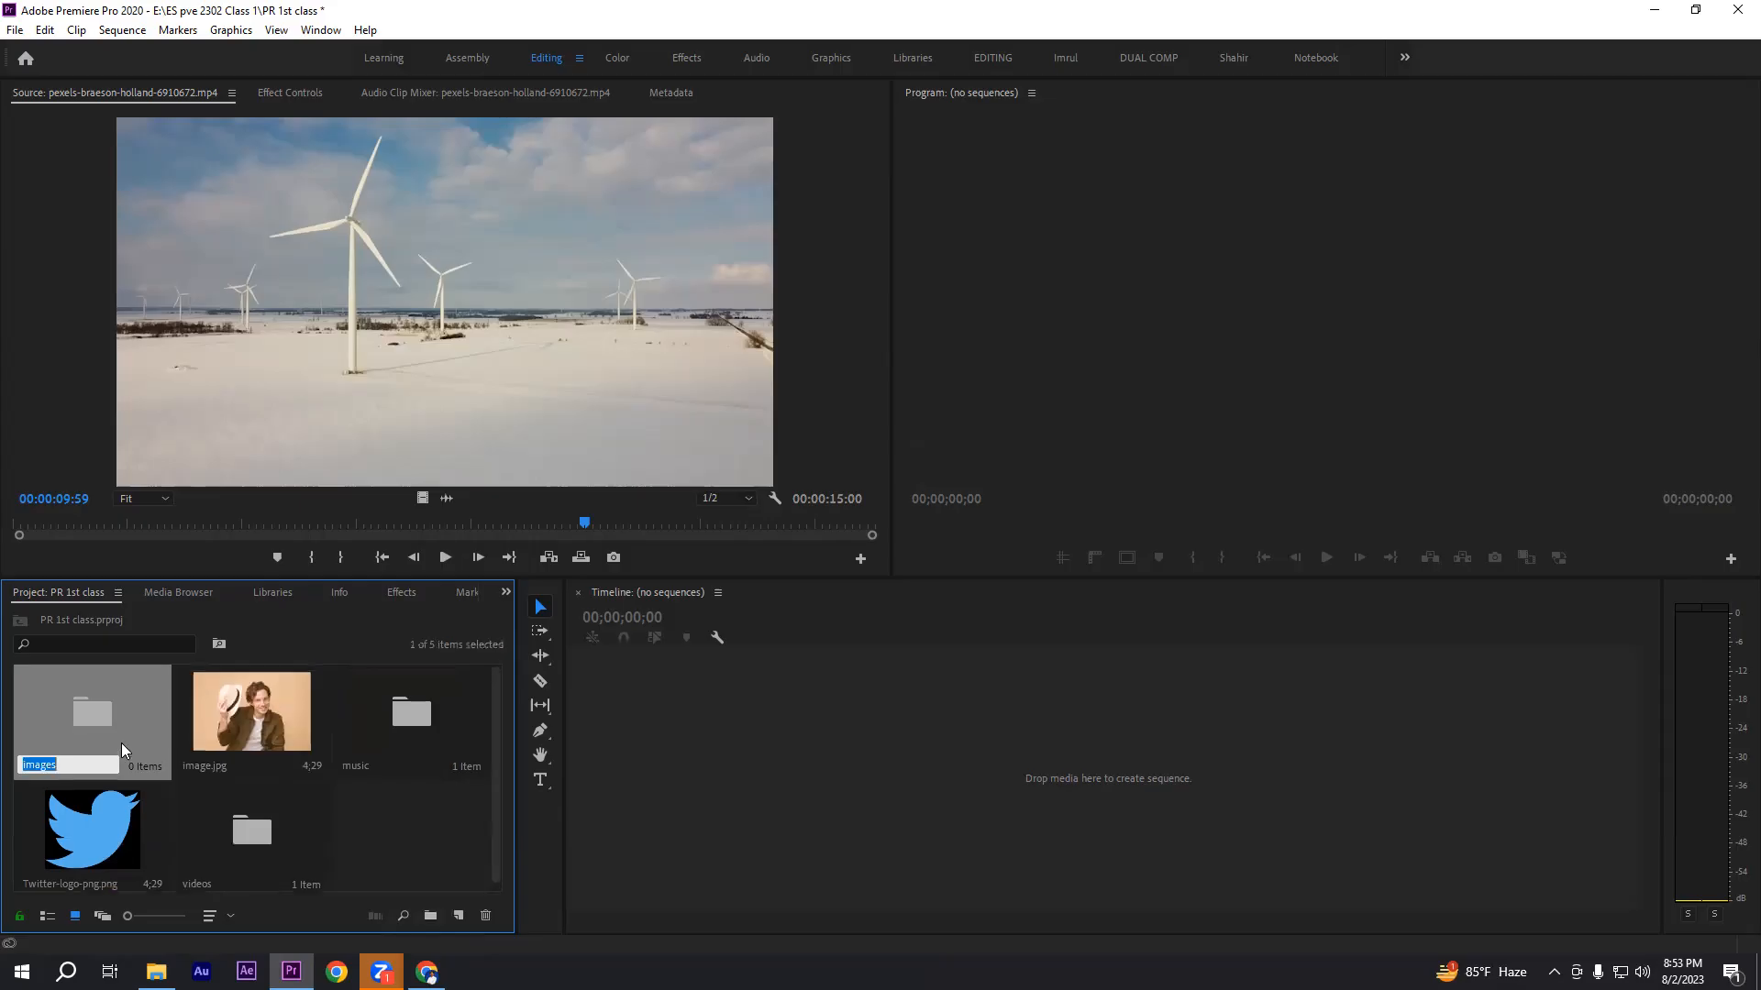
click(95, 834)
ctrl+click(263, 720)
drag(262, 721, 94, 723)
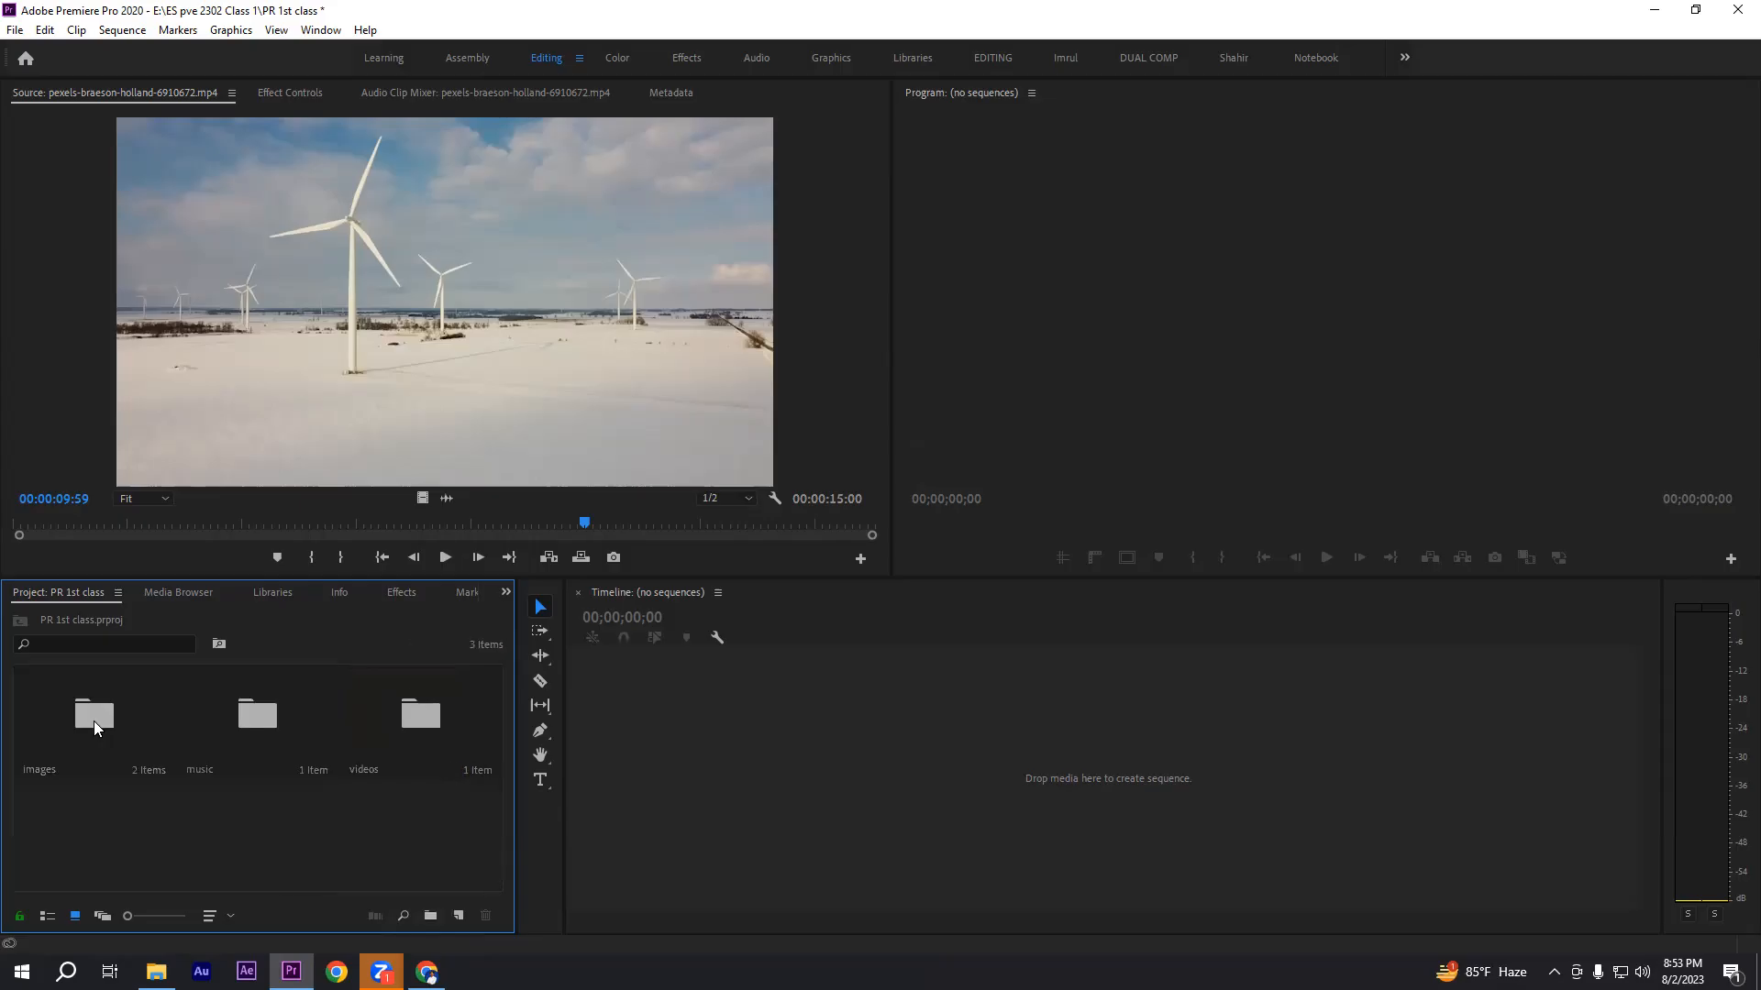
- Go through the images, music and videos bins together and one by one, and open the videos bin to view its contents
key(ctrl+a)
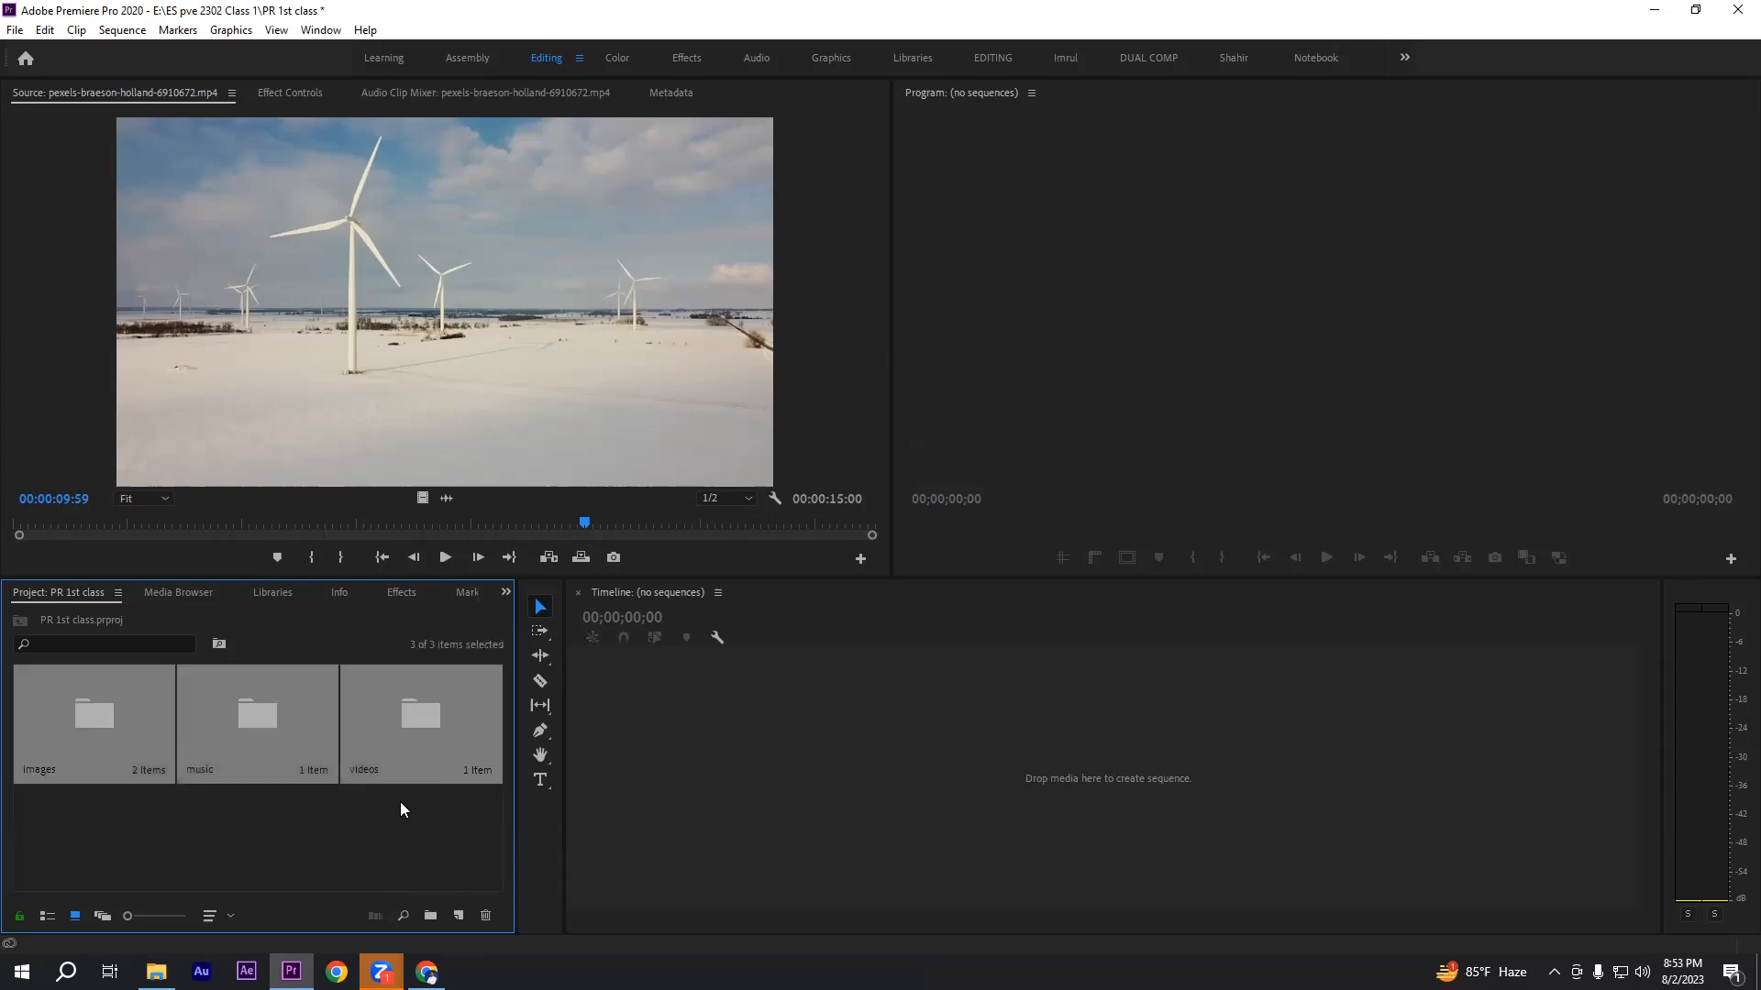
click(418, 833)
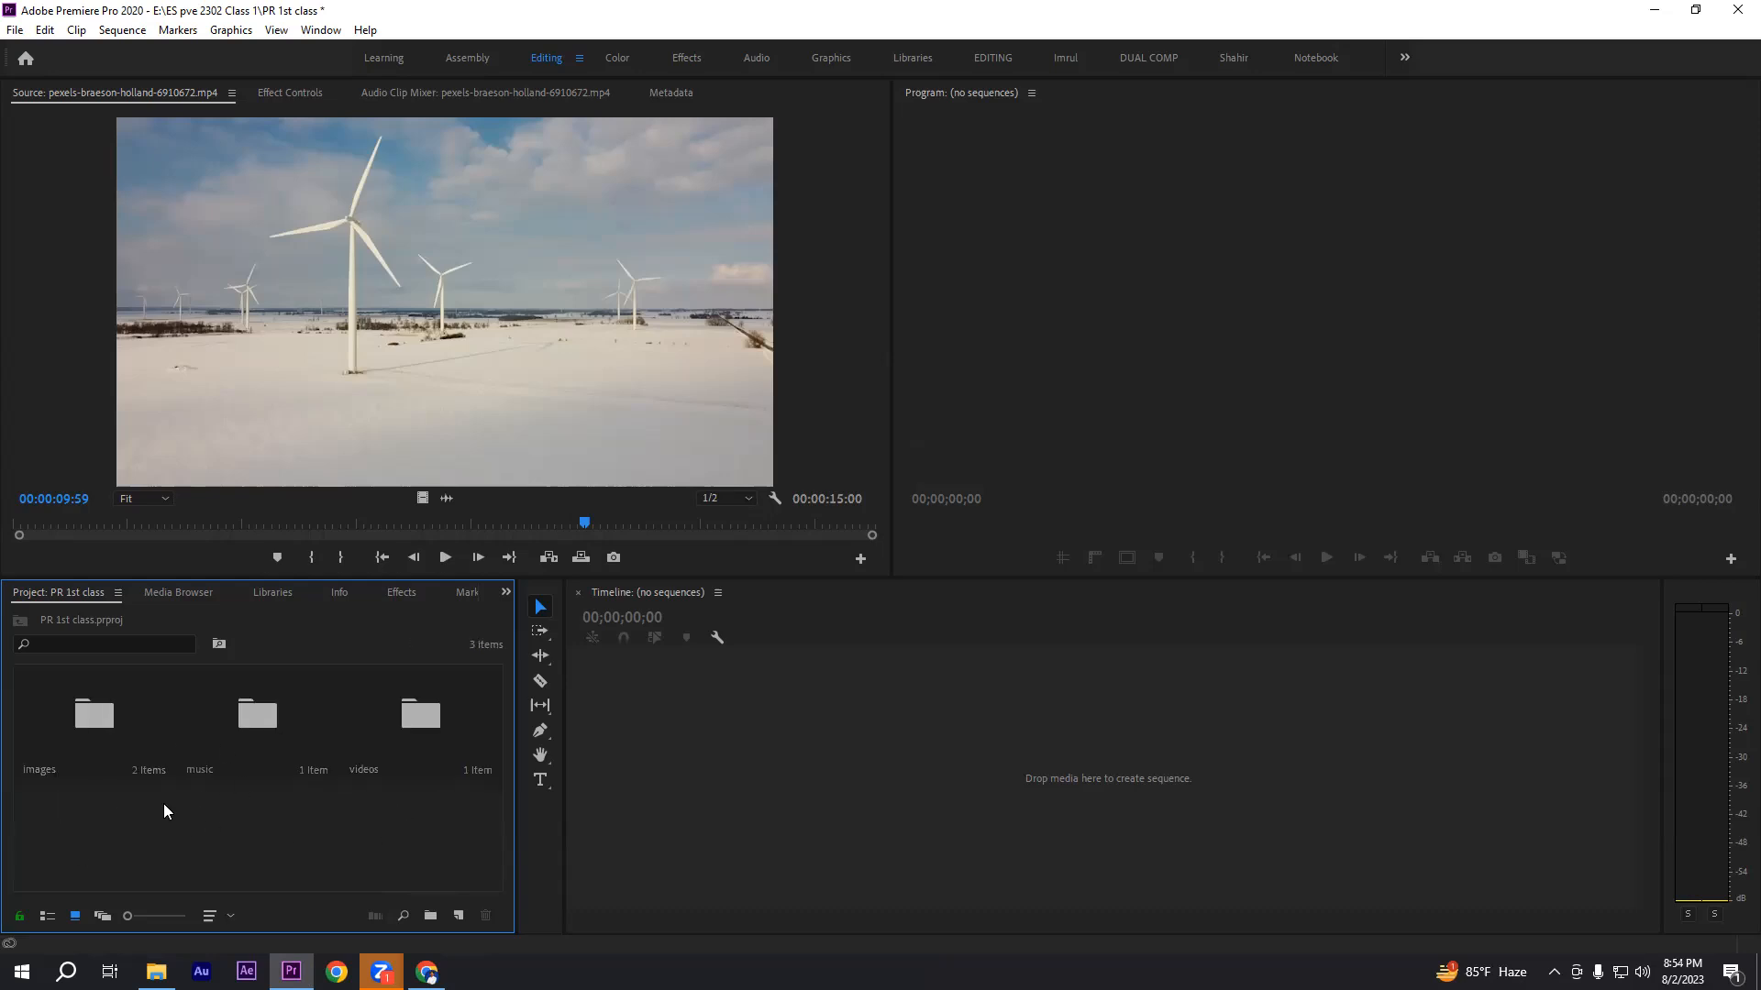
click(105, 736)
click(159, 842)
click(257, 730)
click(384, 838)
click(440, 734)
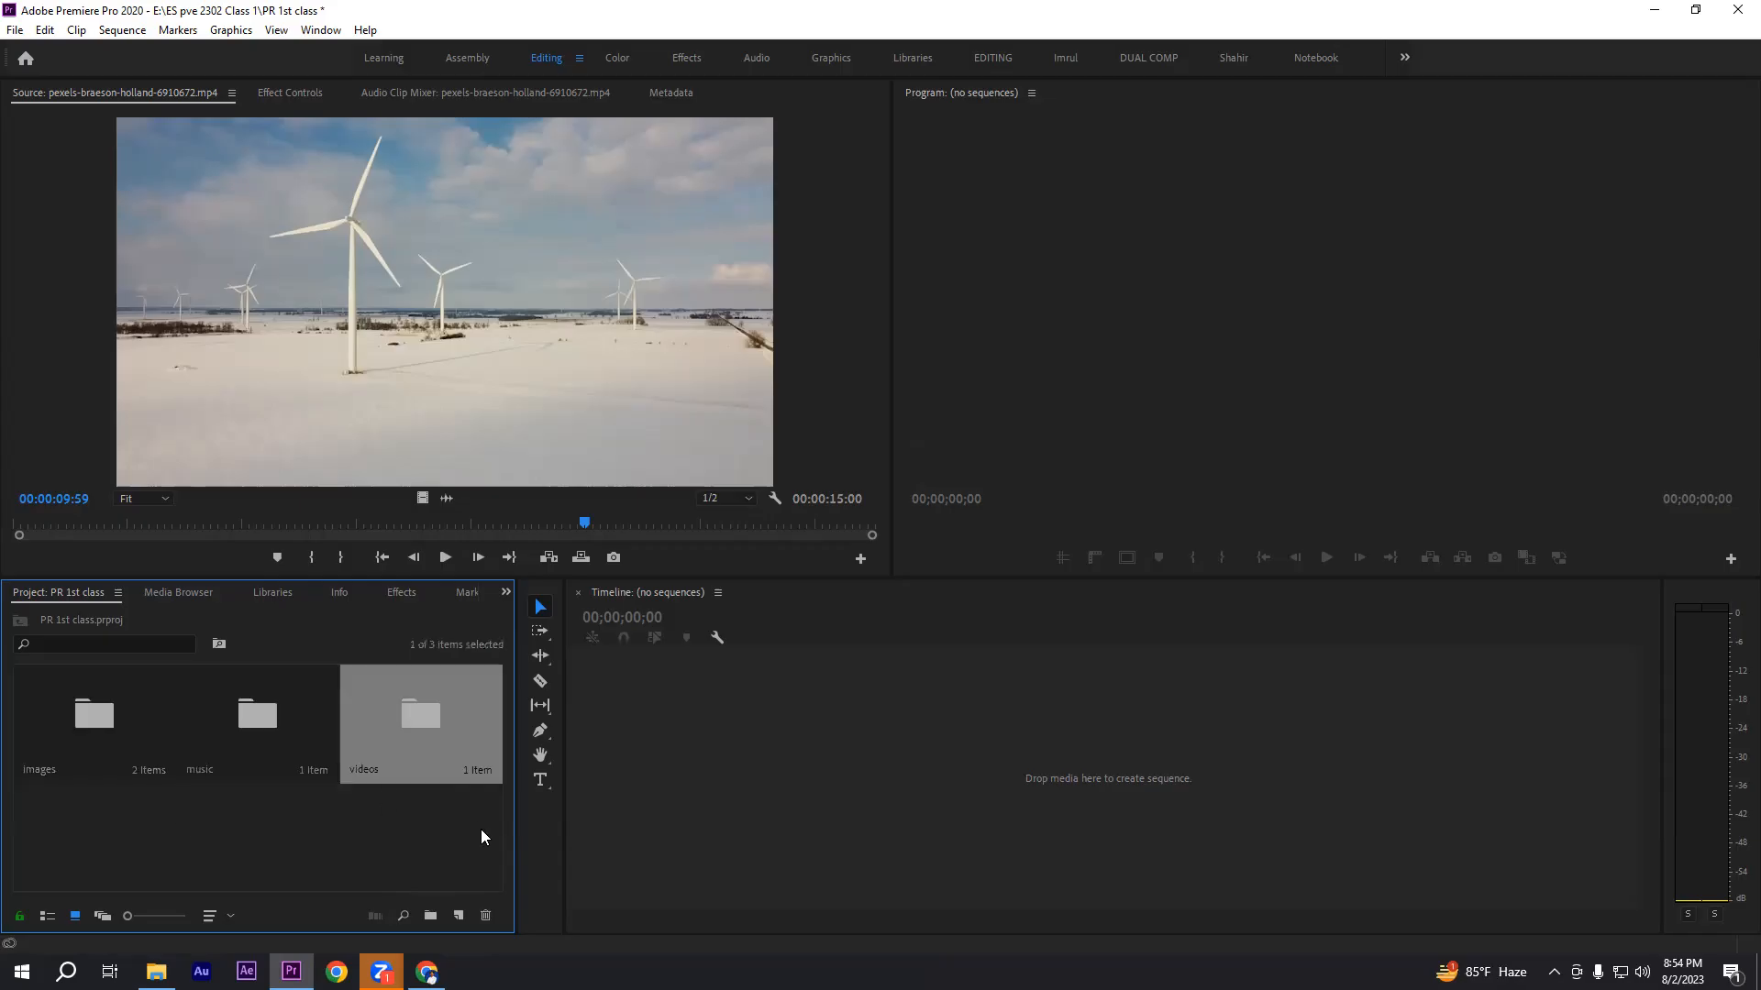
click(470, 829)
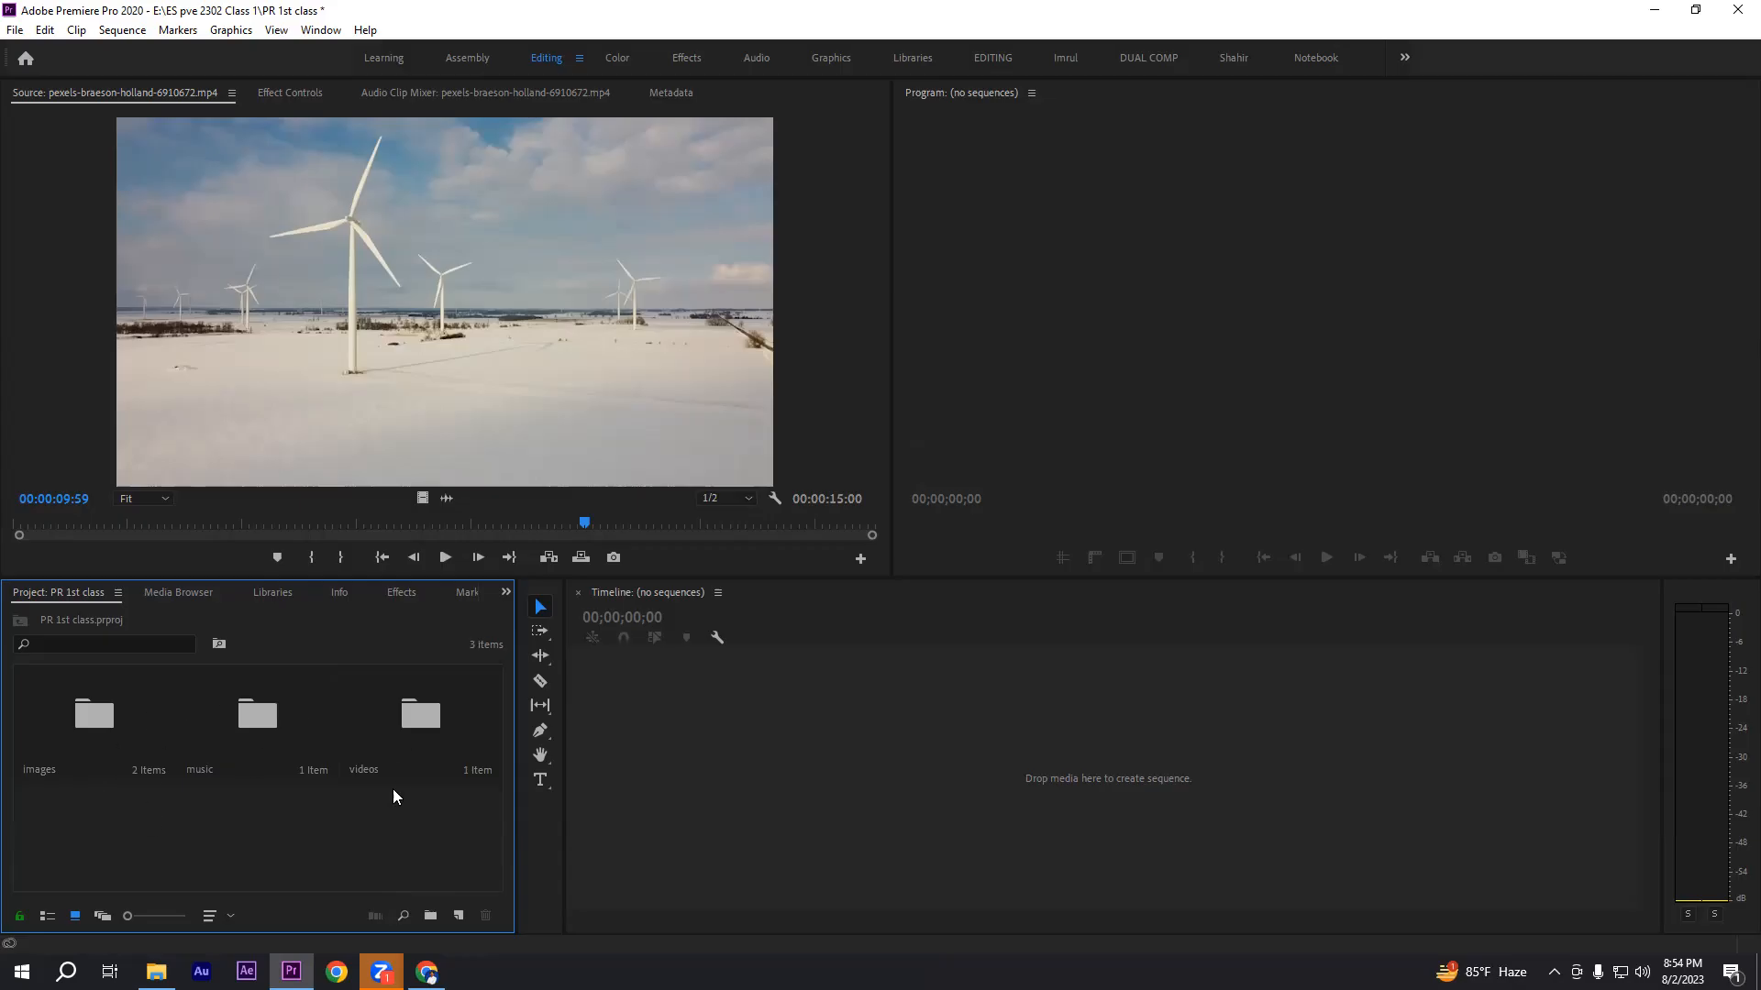
double_click(420, 717)
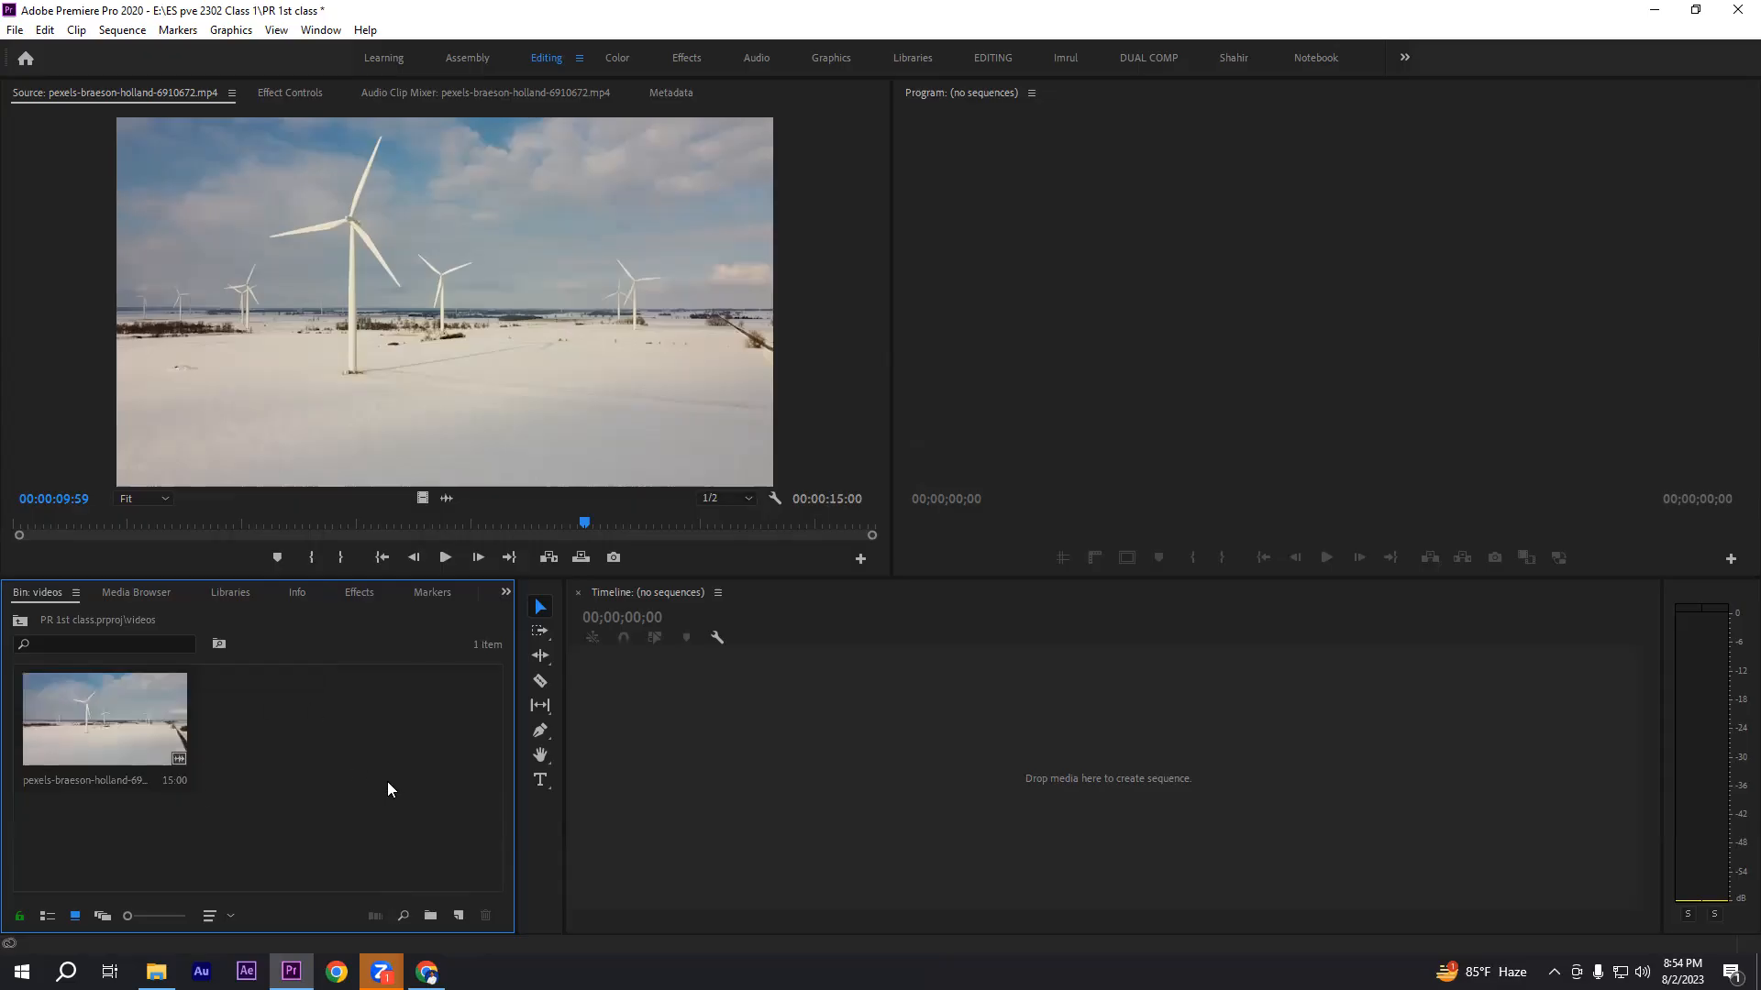
- Leave the videos bin and return to the project's top level
drag(452, 704, 18, 835)
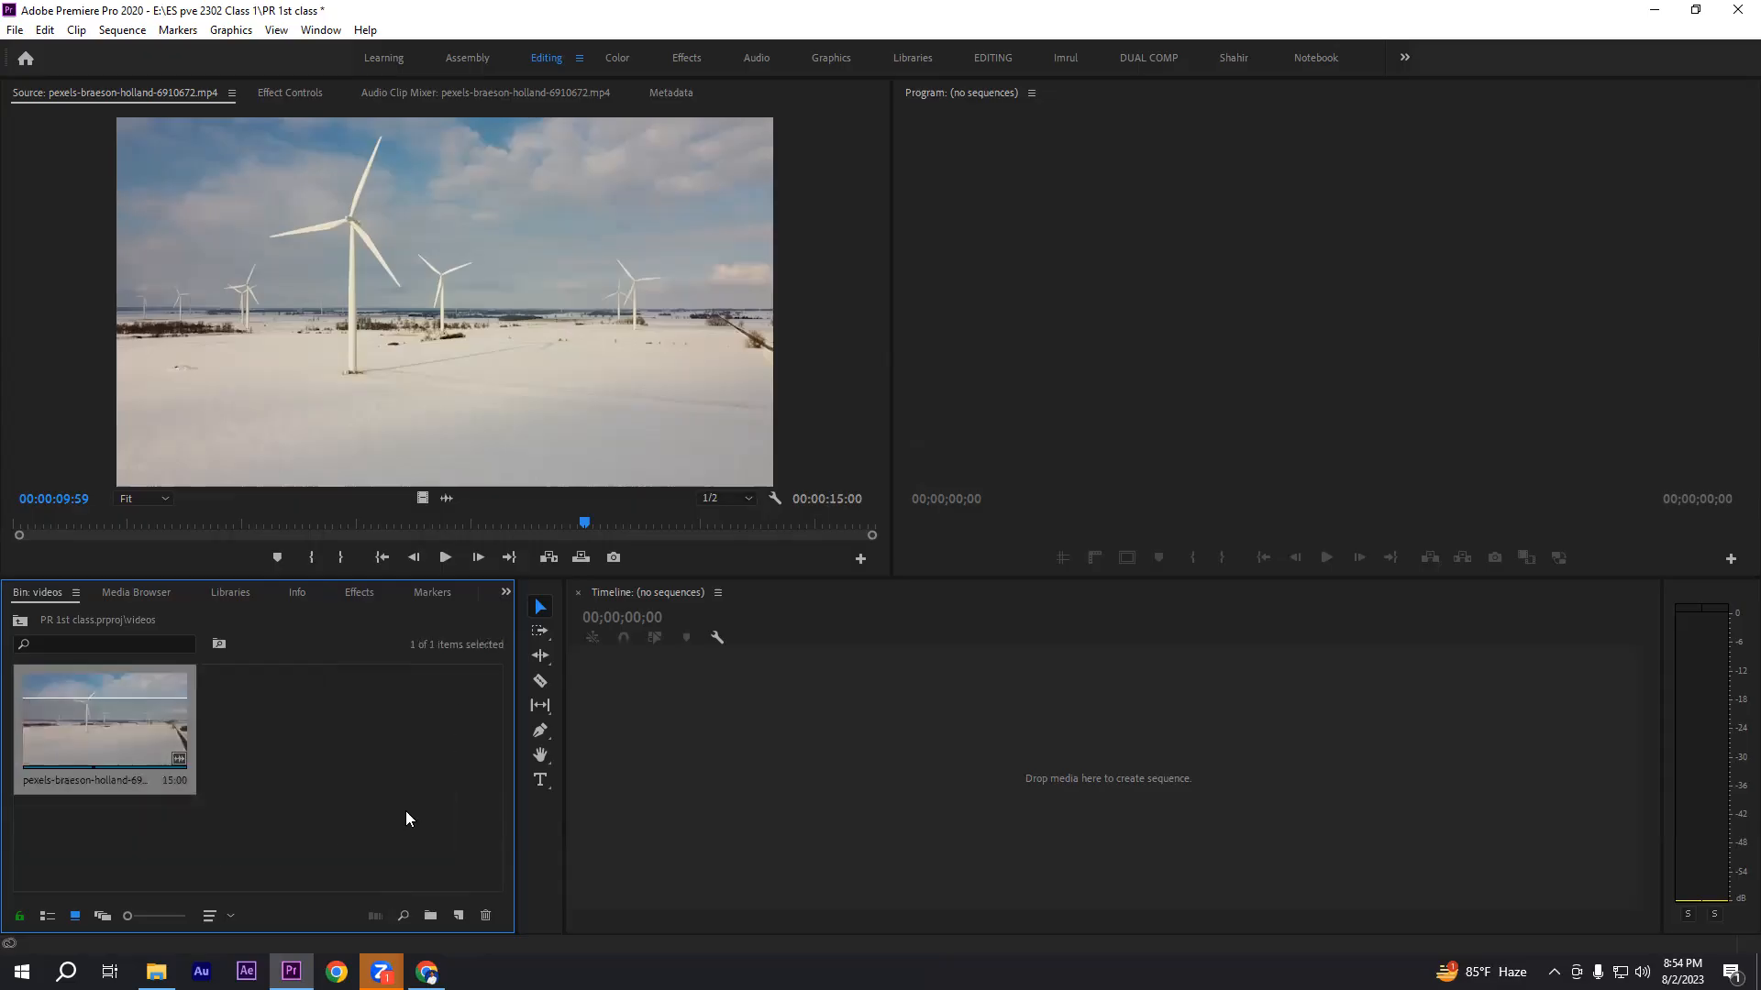
click(391, 788)
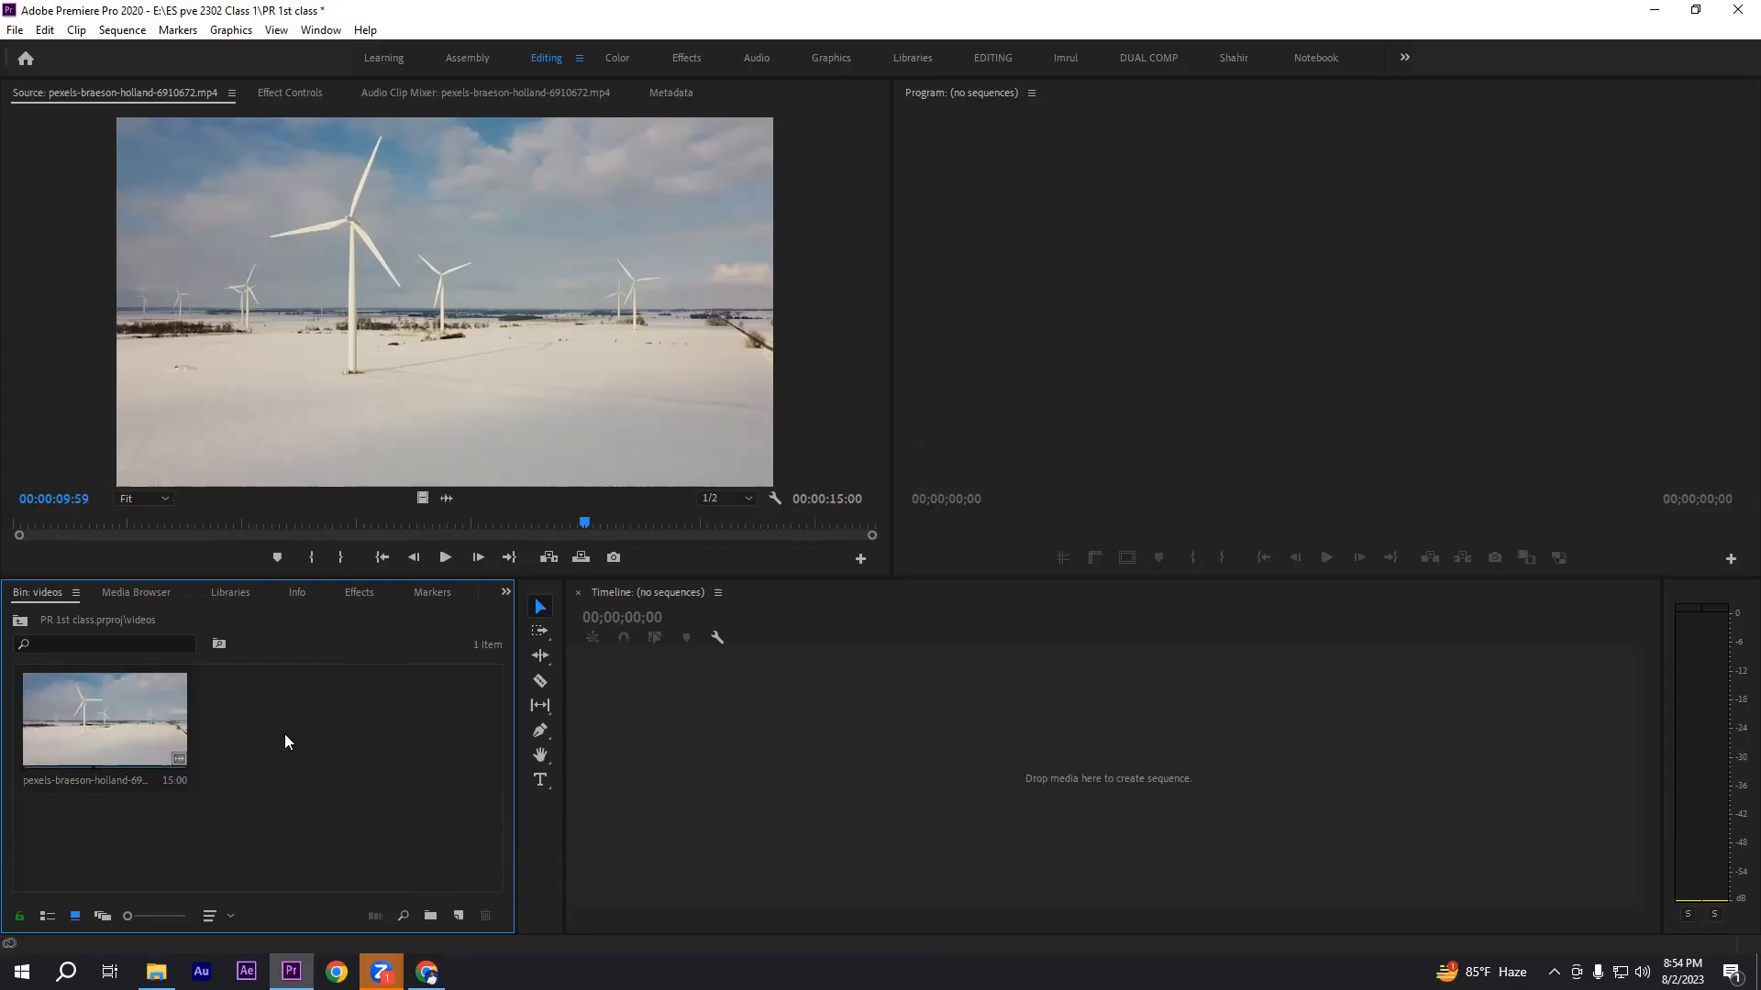
click(19, 623)
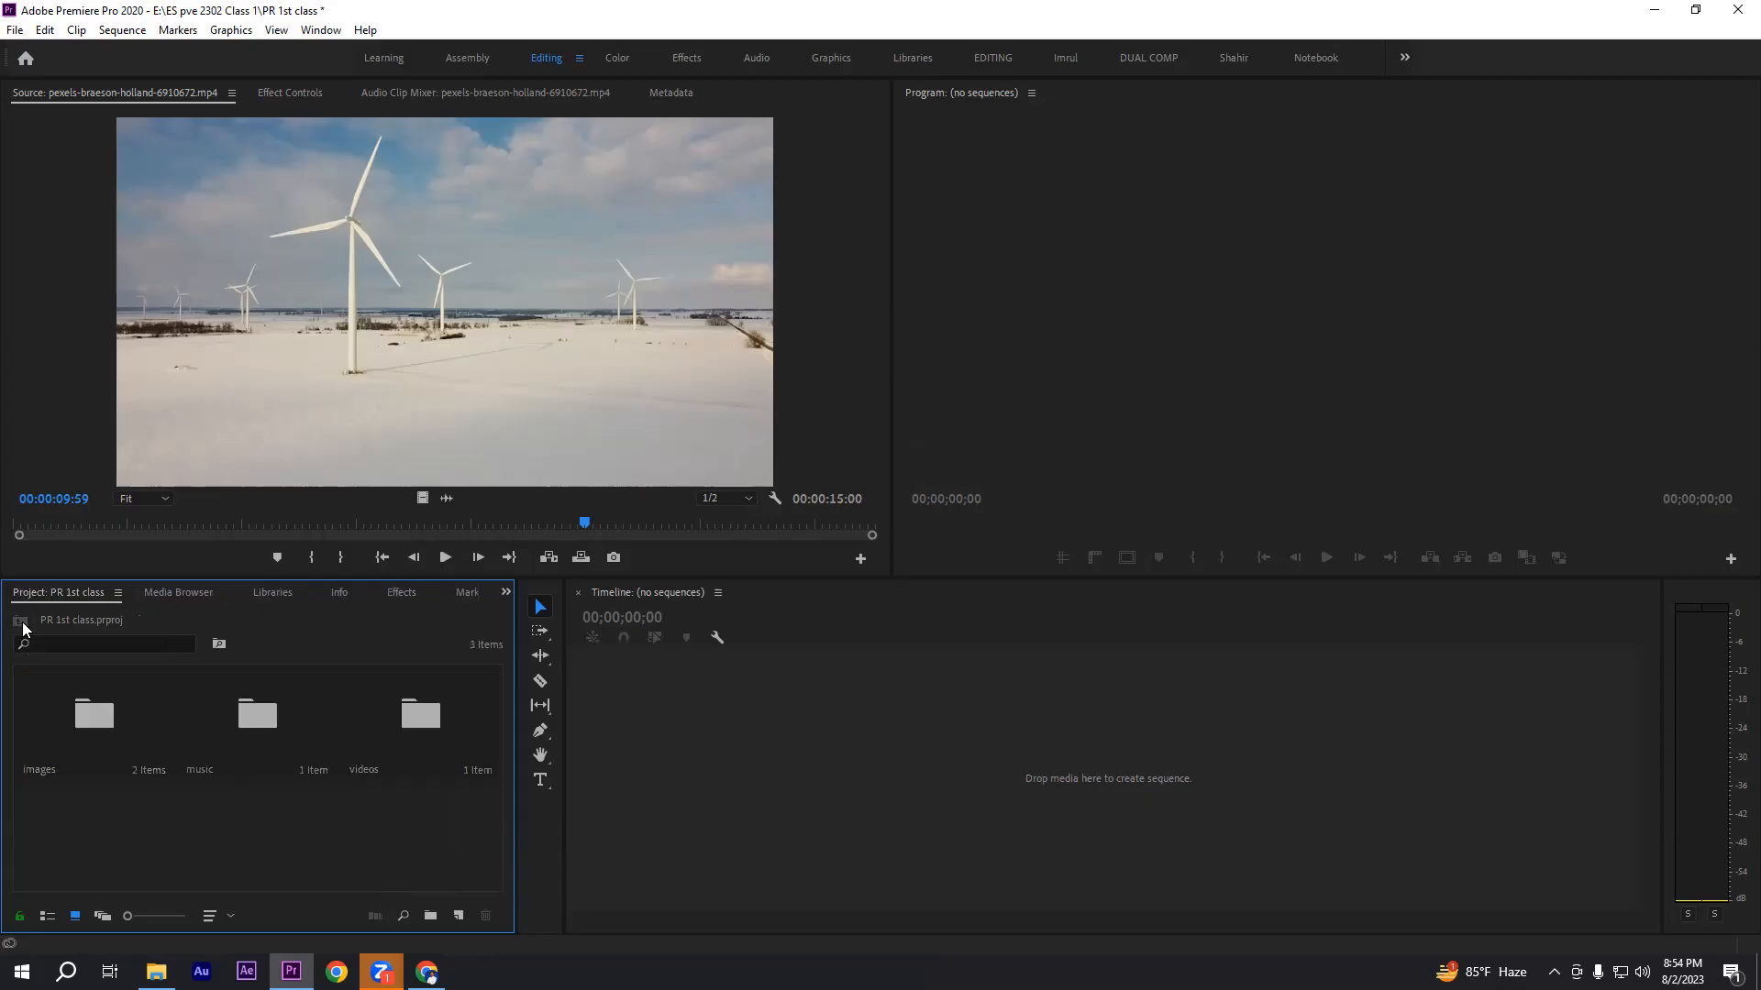
right_click(423, 827)
click(321, 825)
- Delete the Twitter logo image from the images bin and return to the project's top level
double_click(92, 720)
double_click(459, 715)
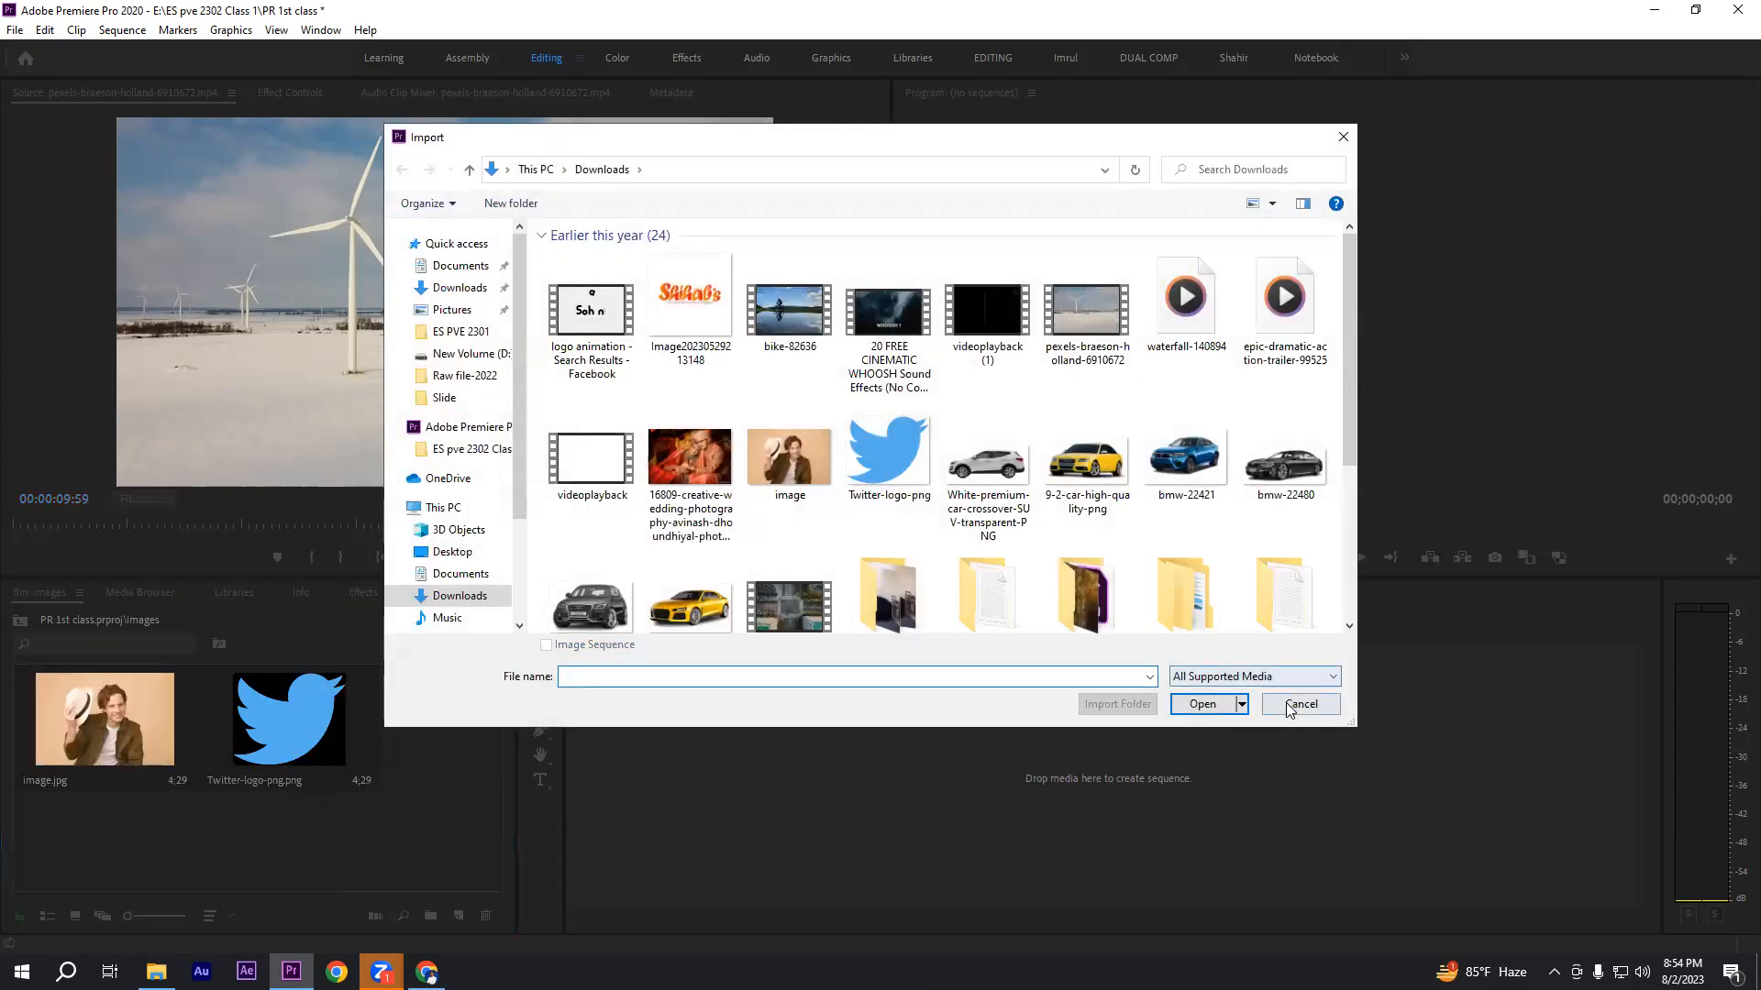
click(1292, 708)
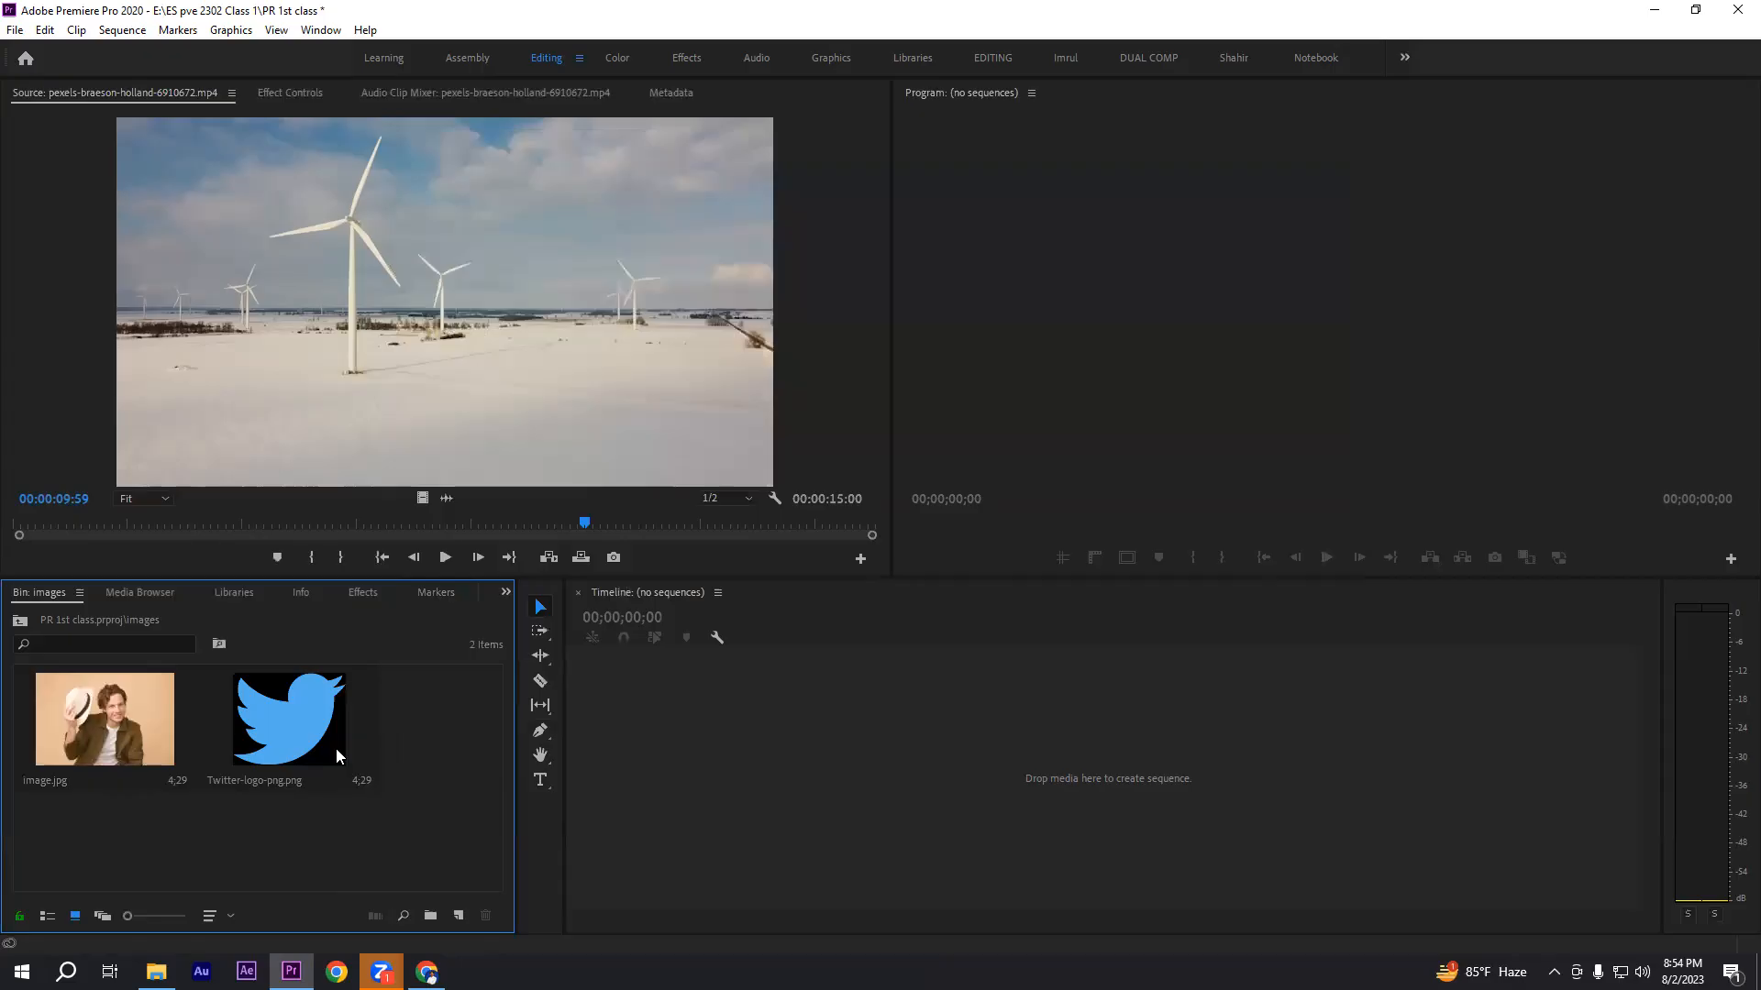
click(284, 721)
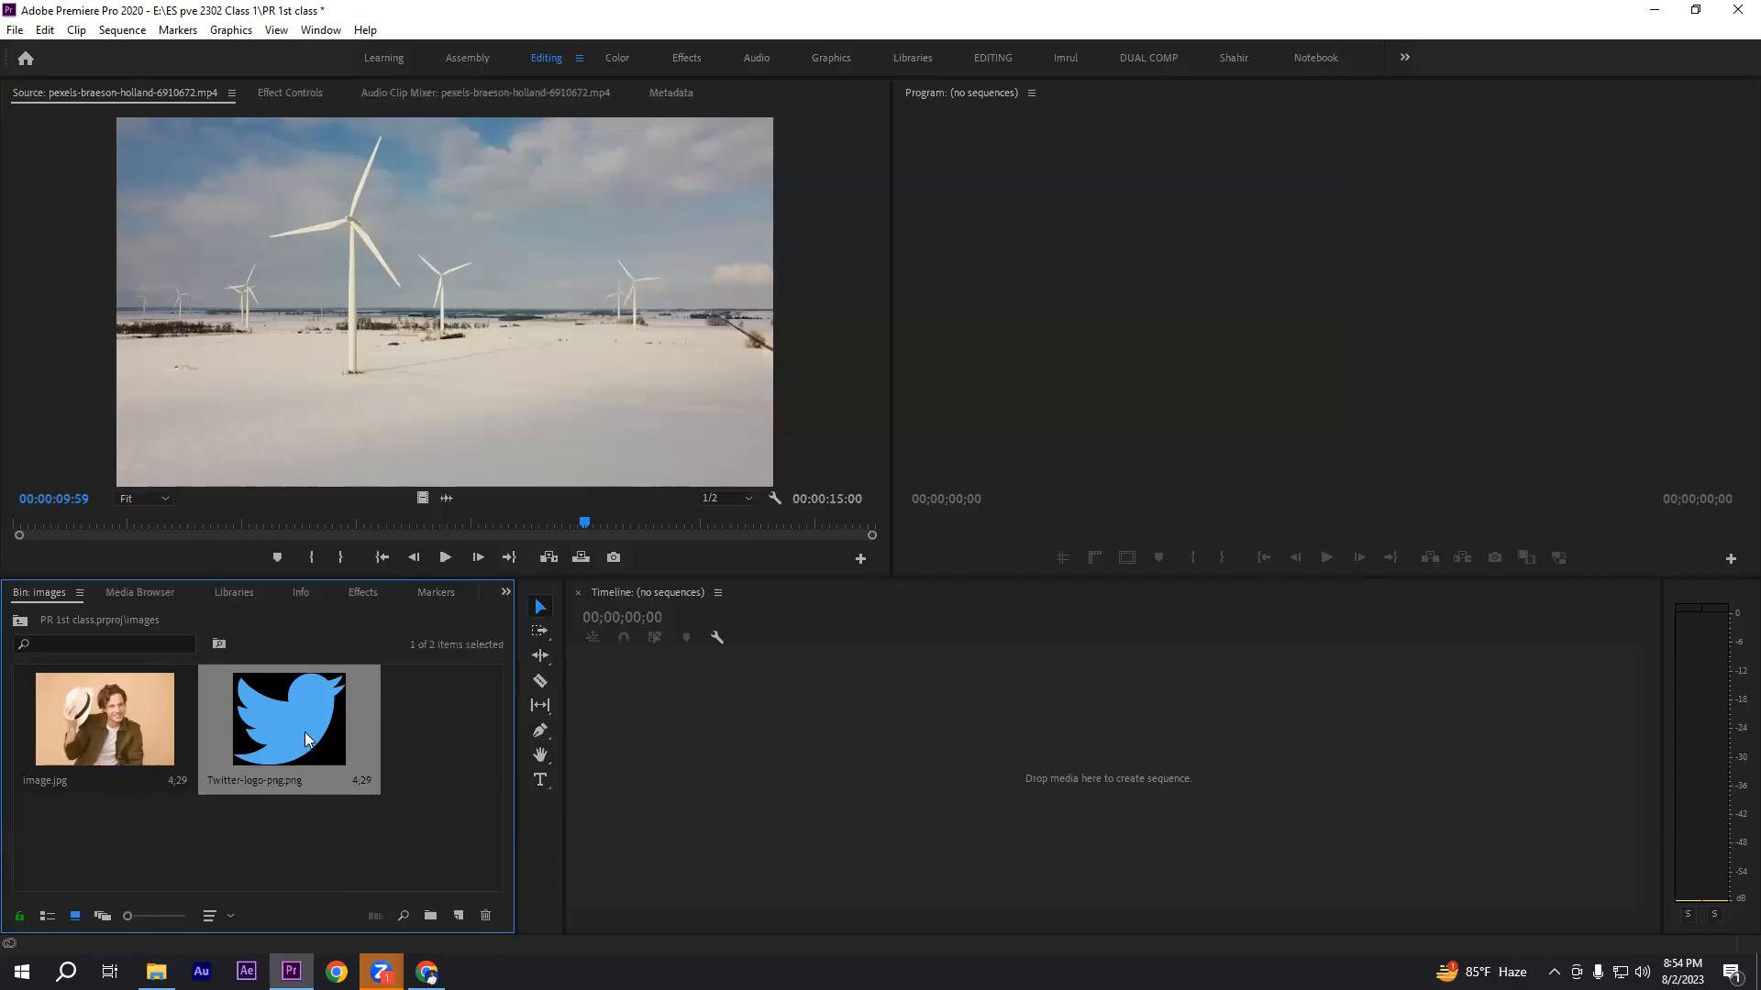
click(486, 916)
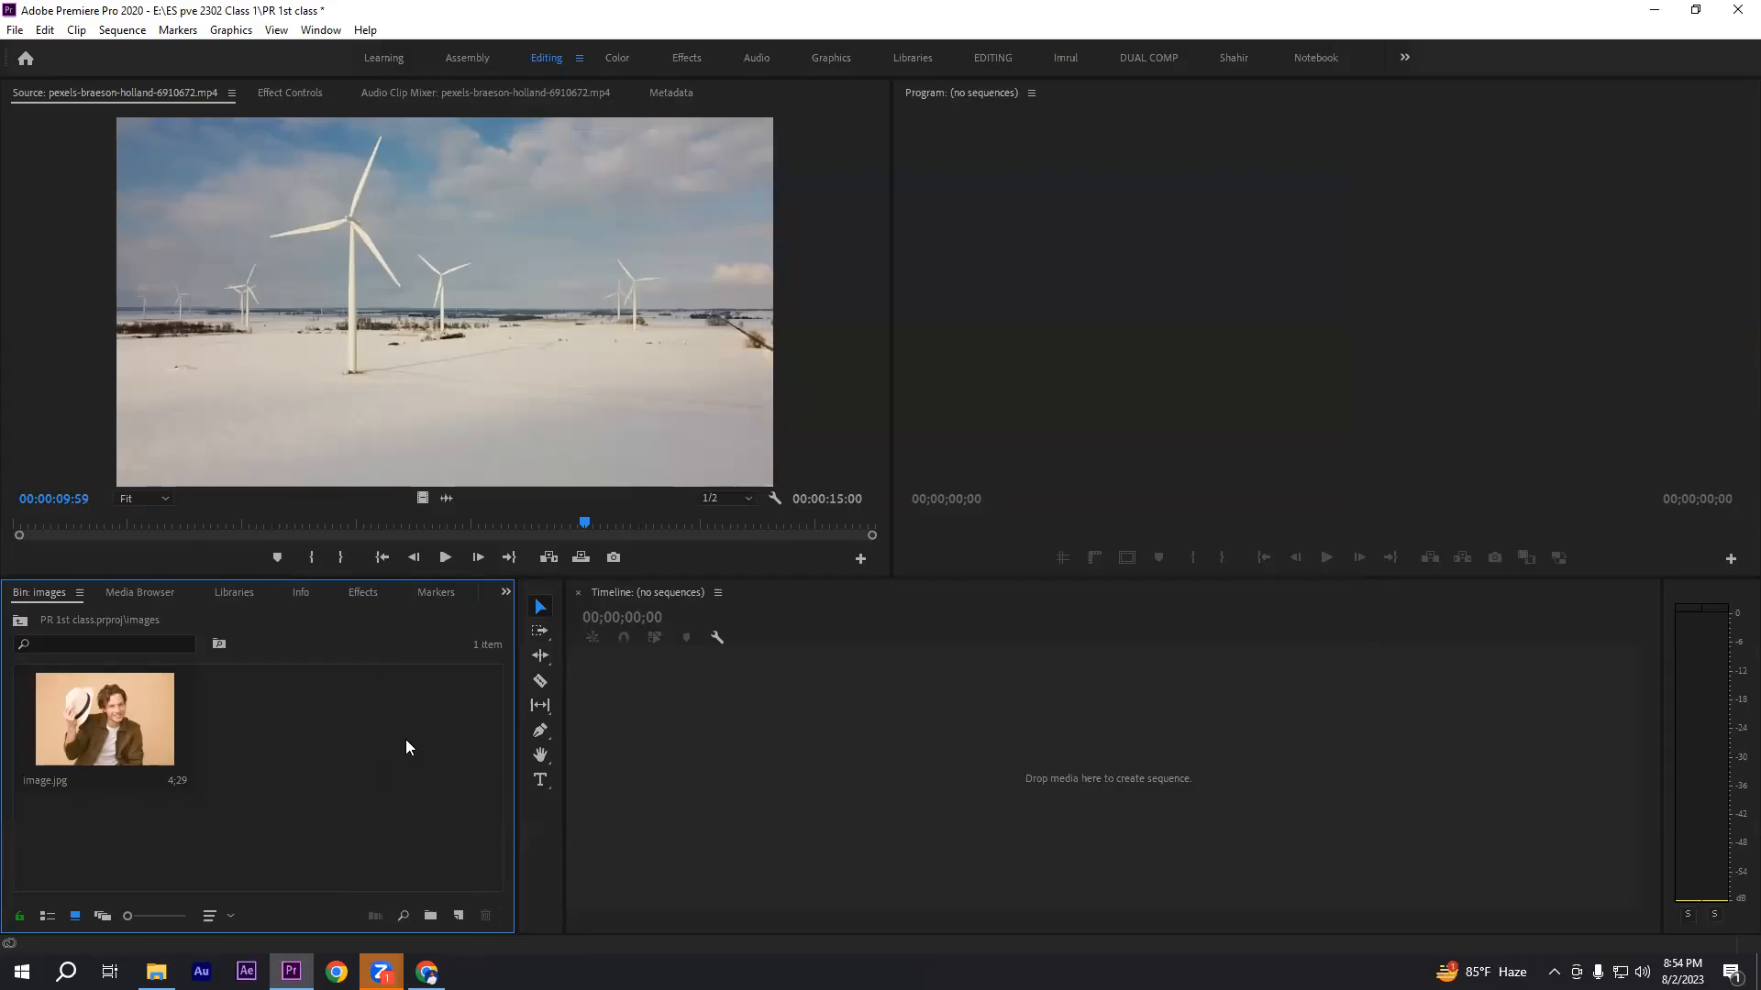
click(117, 731)
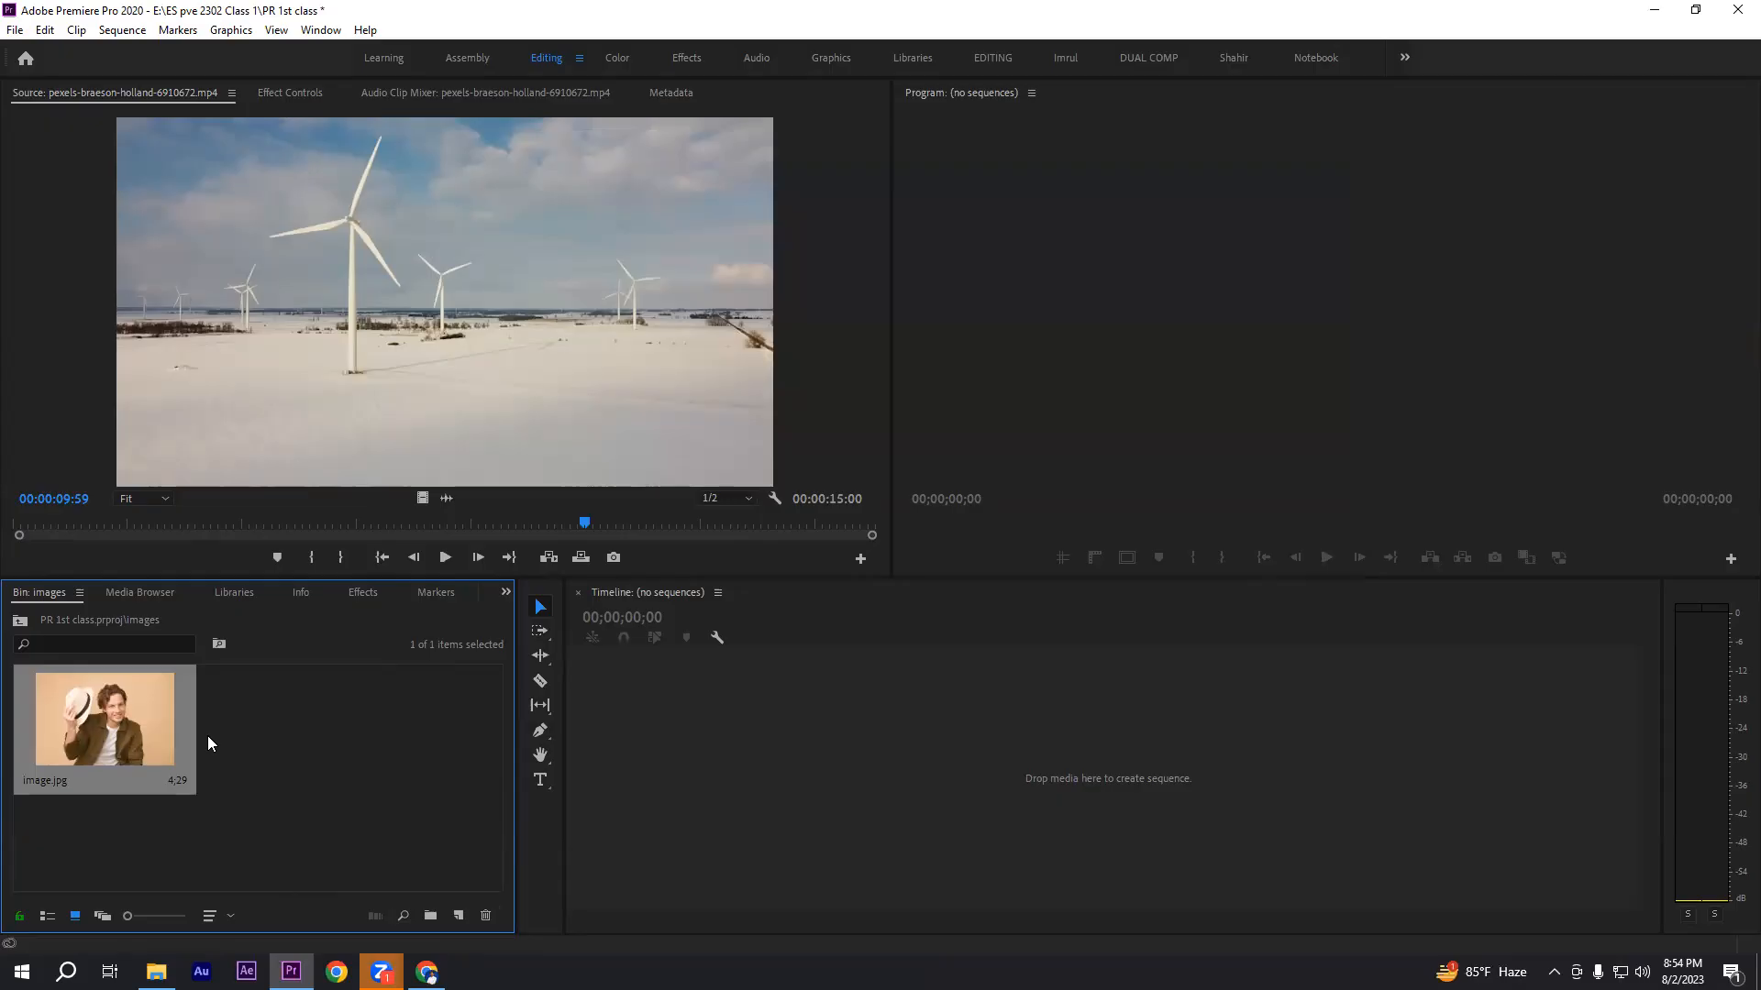
click(20, 621)
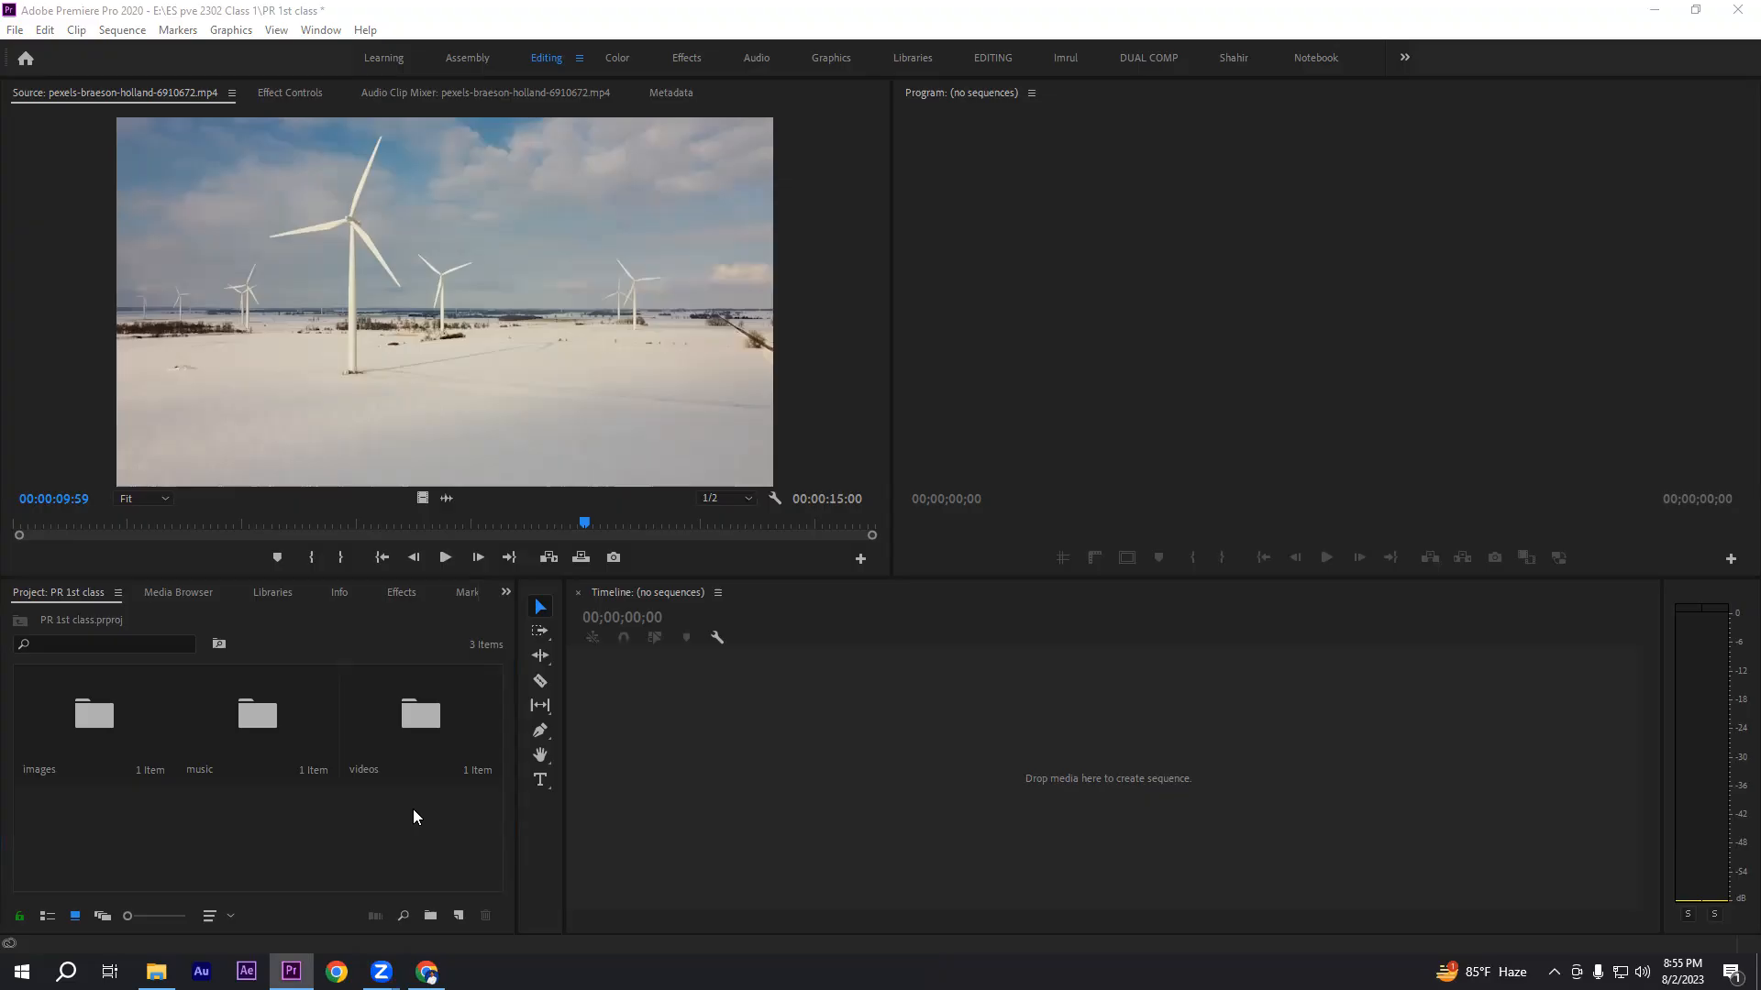
- Look through the different ways to import media into the project, without importing anything
right_click(356, 826)
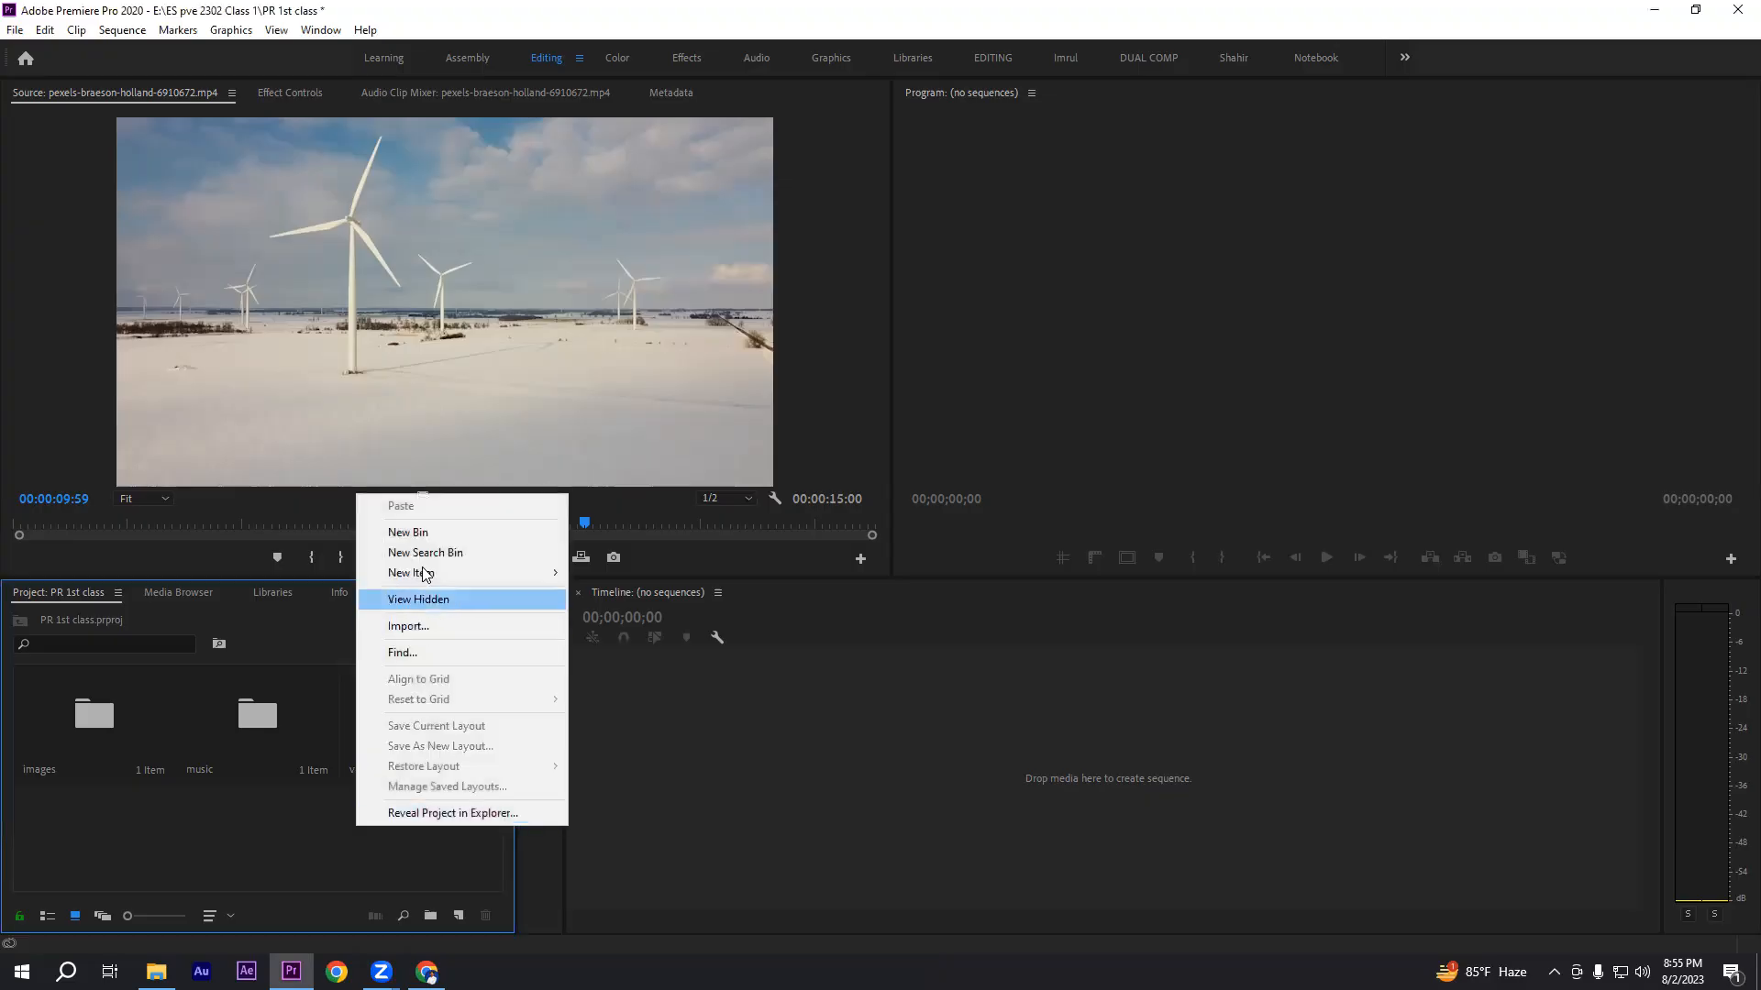
click(332, 829)
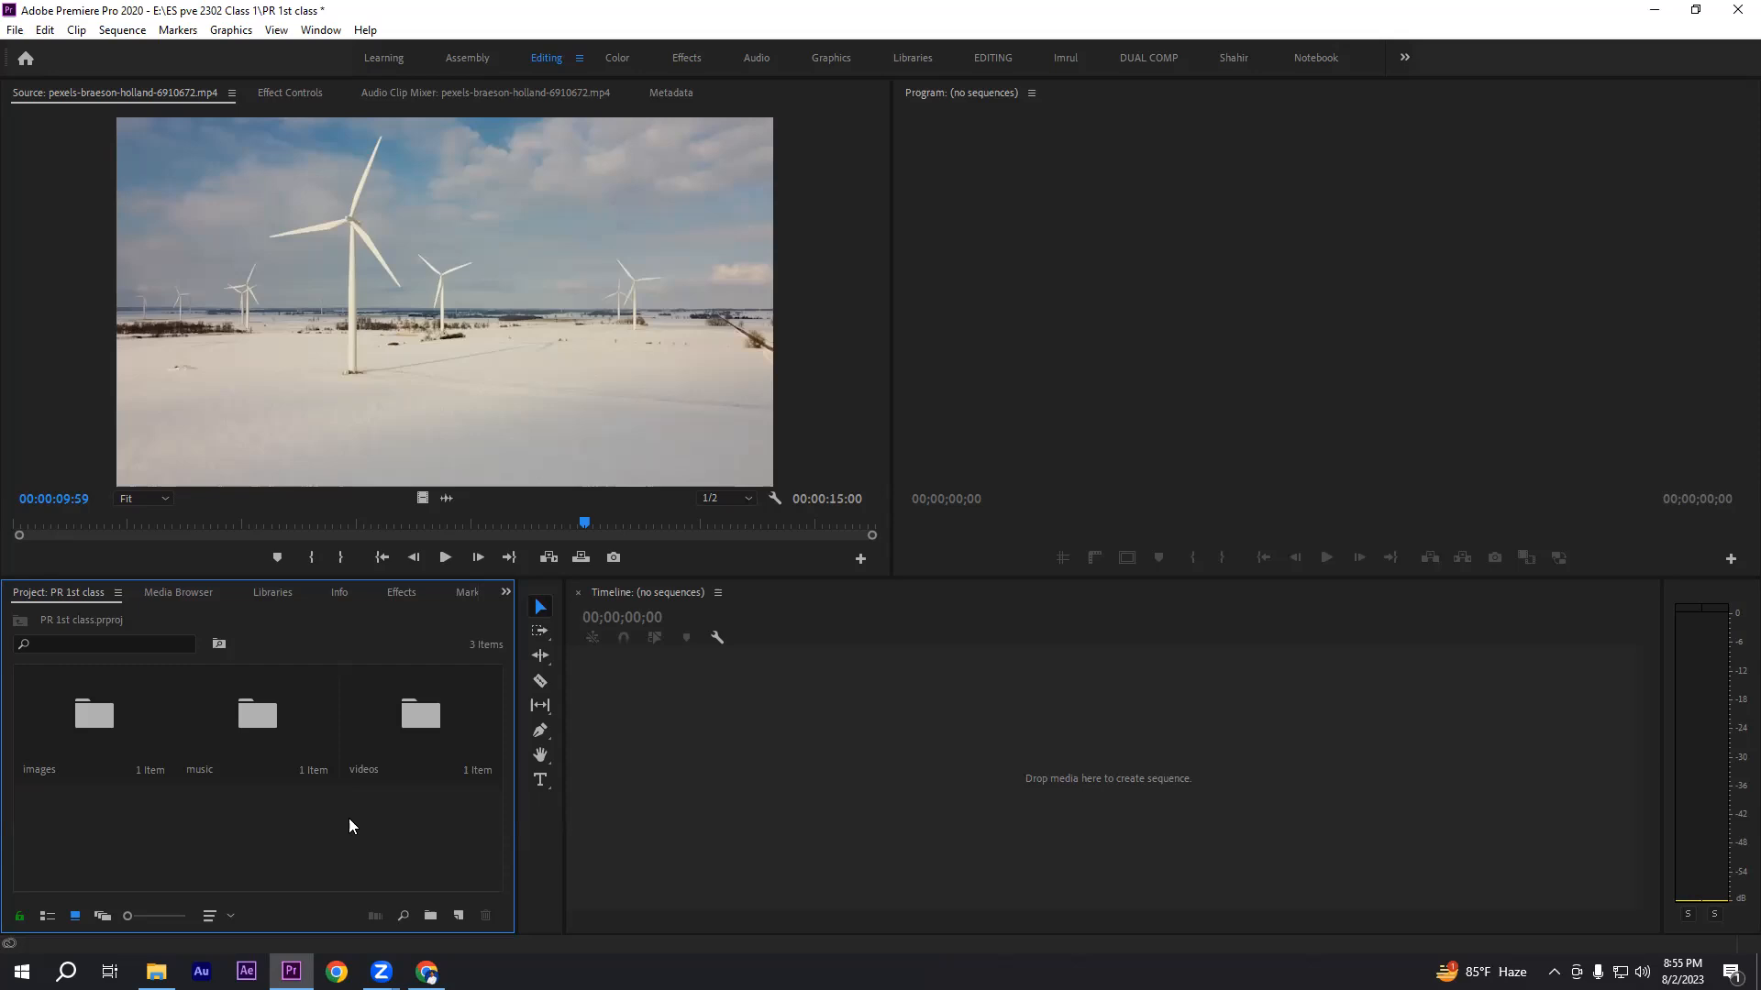
click(15, 29)
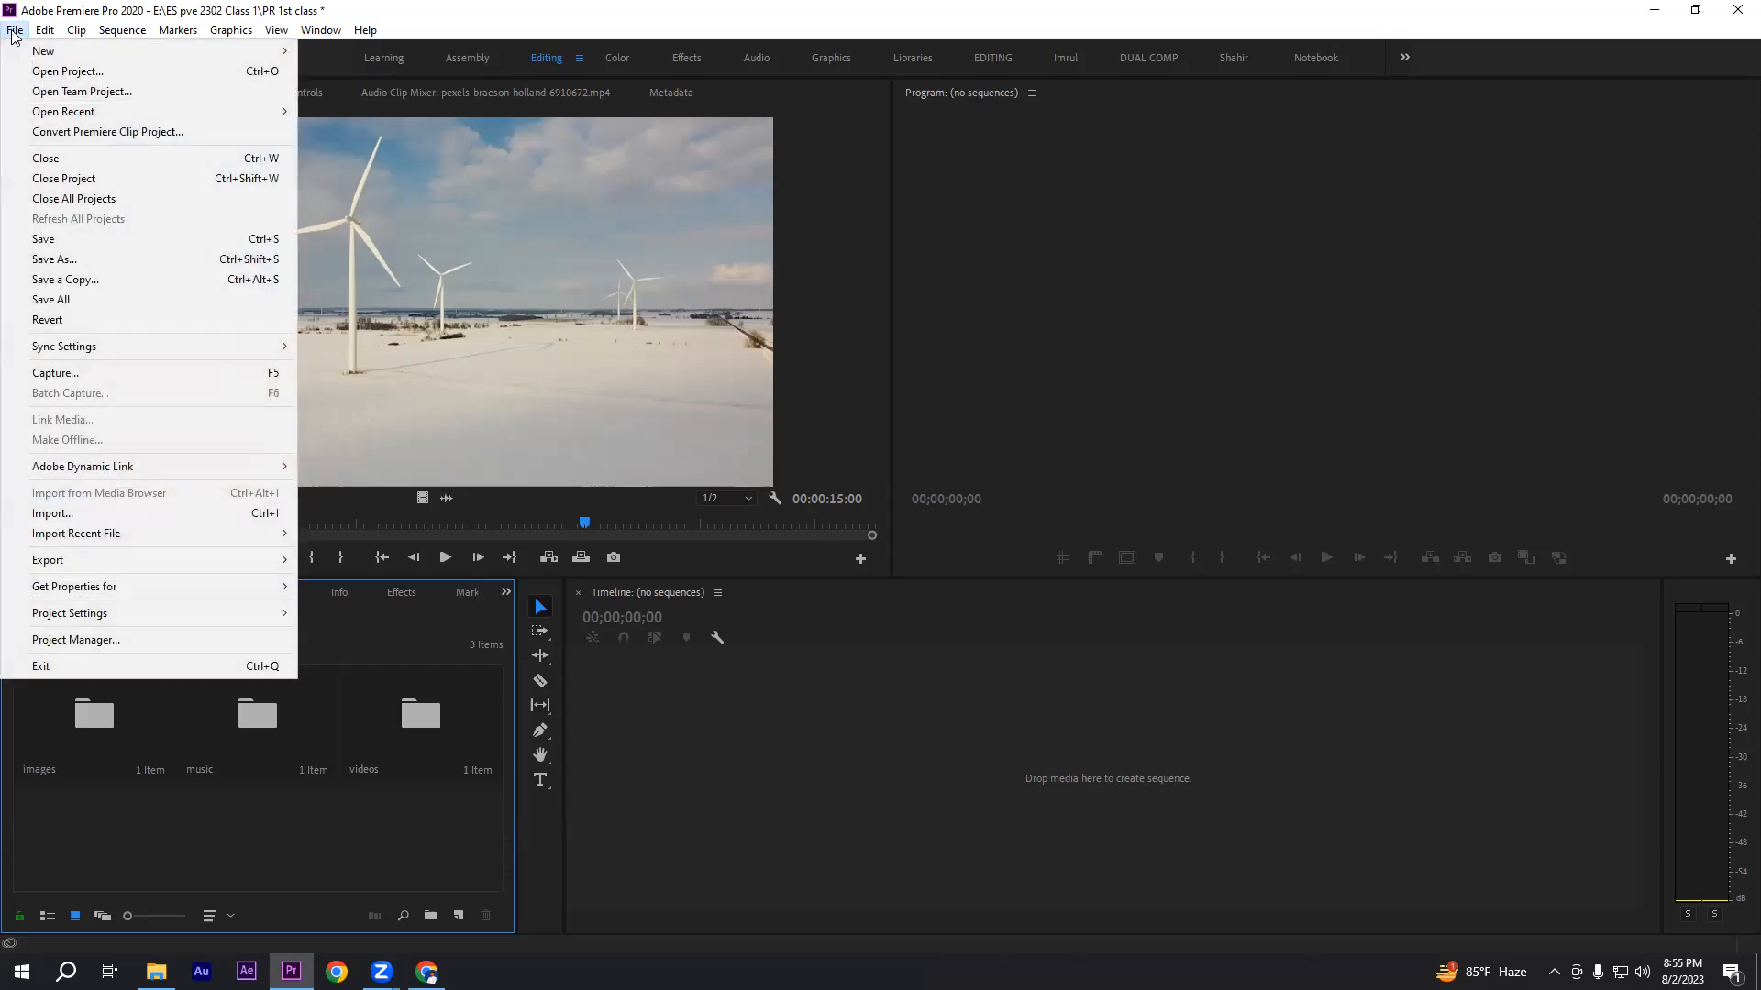
click(288, 836)
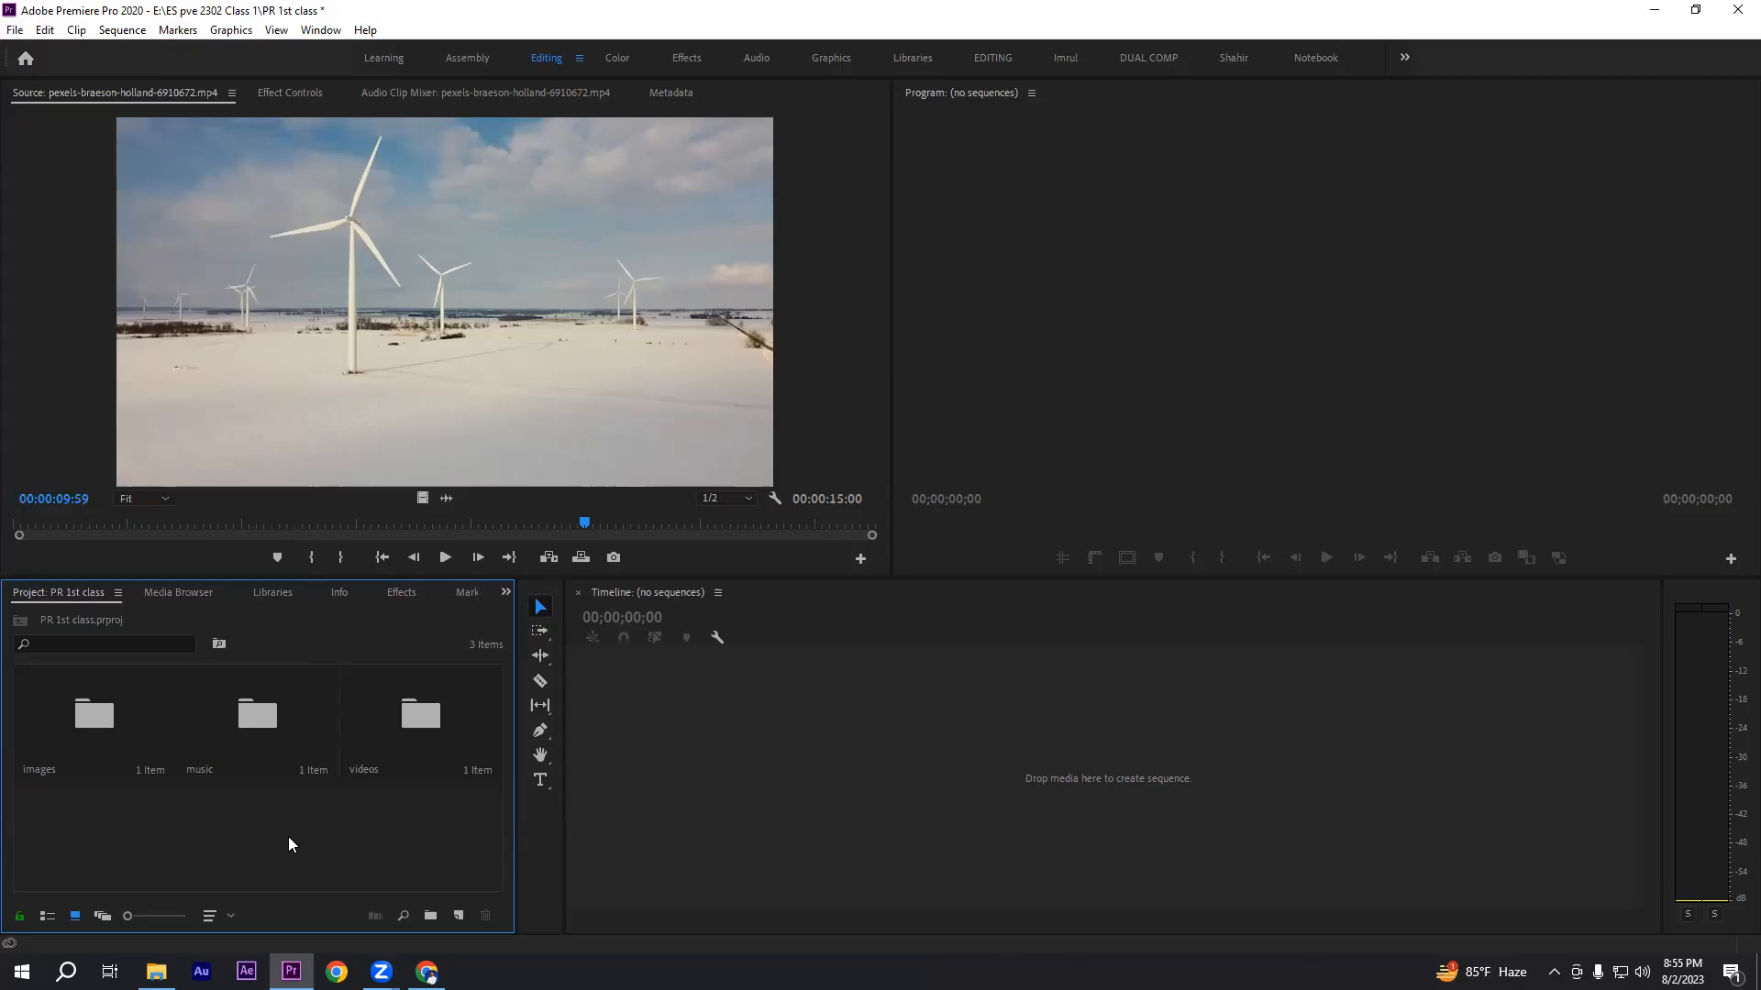
right_click(307, 839)
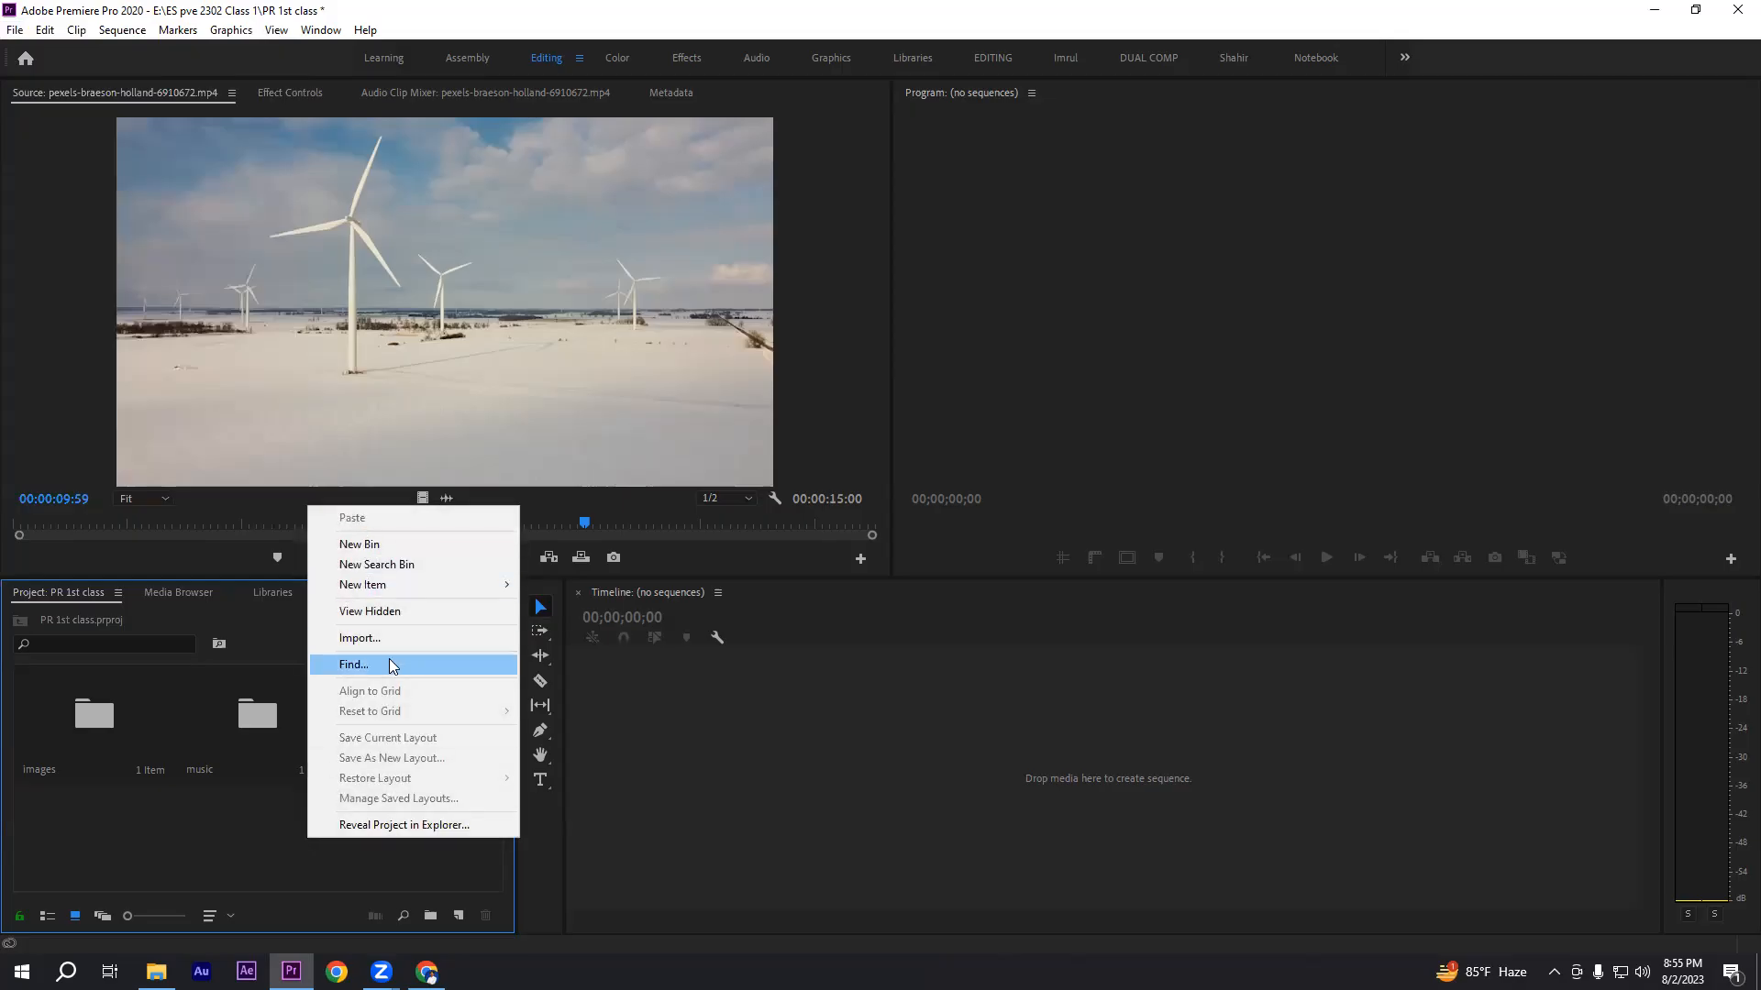
click(241, 832)
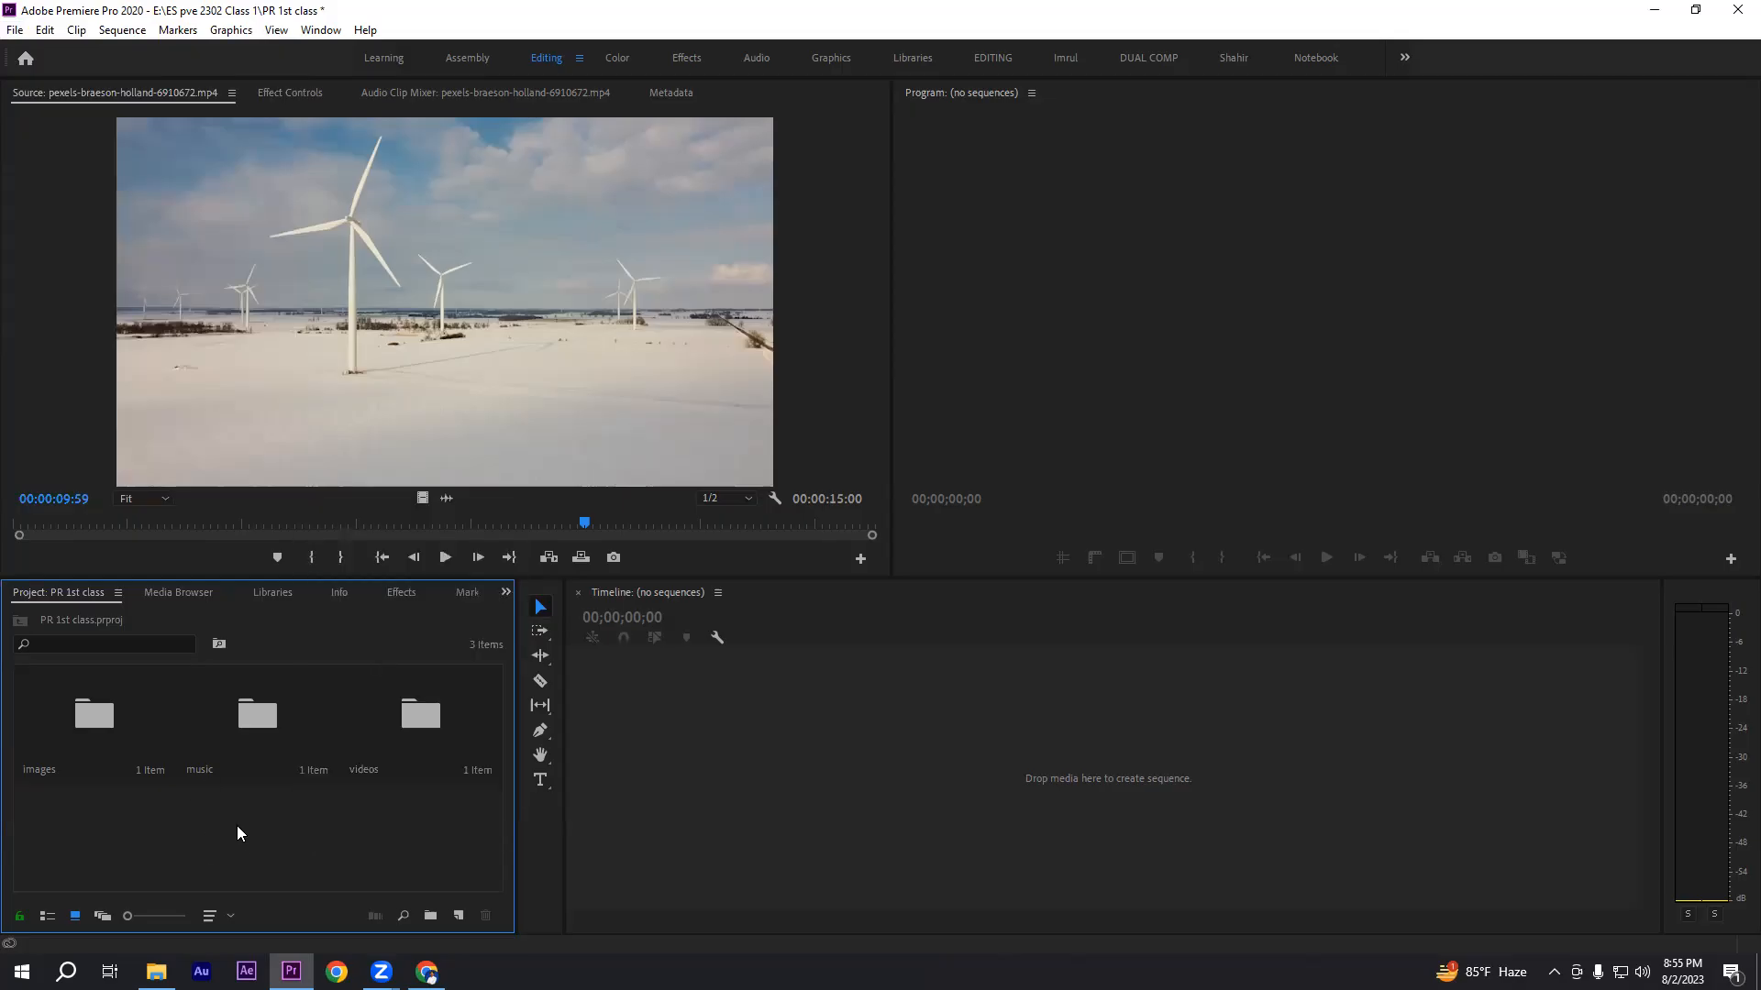
double_click(237, 826)
key(Escape)
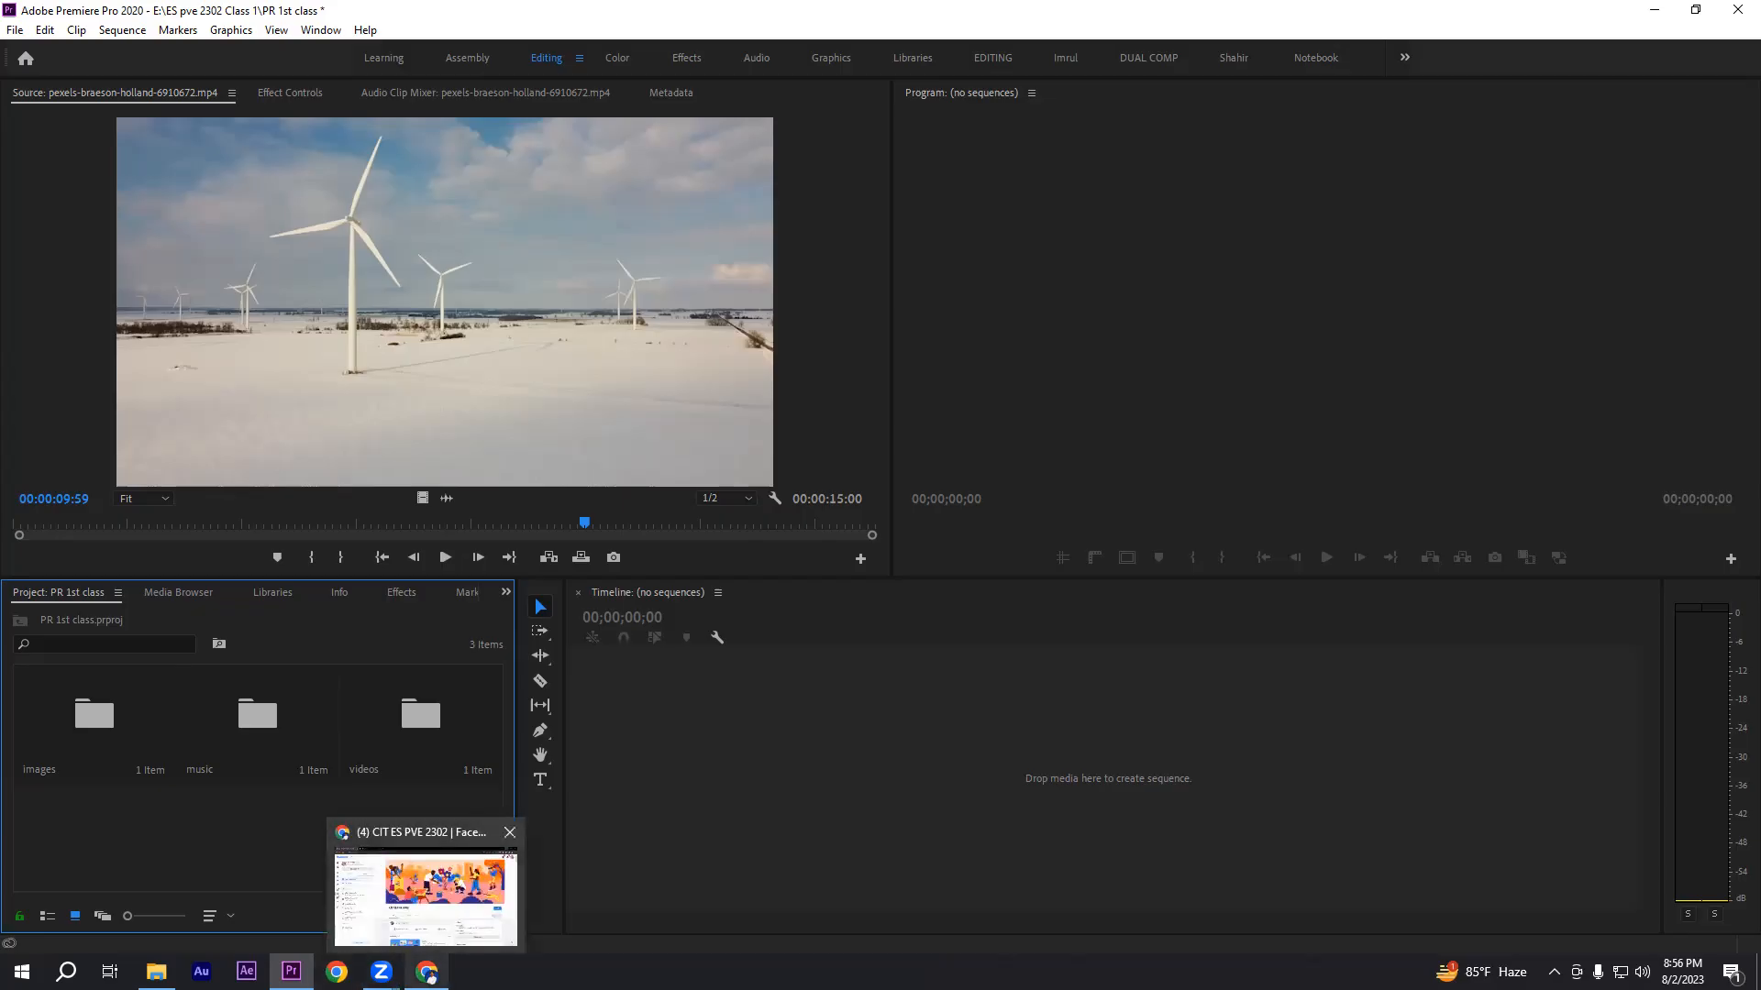
click(430, 977)
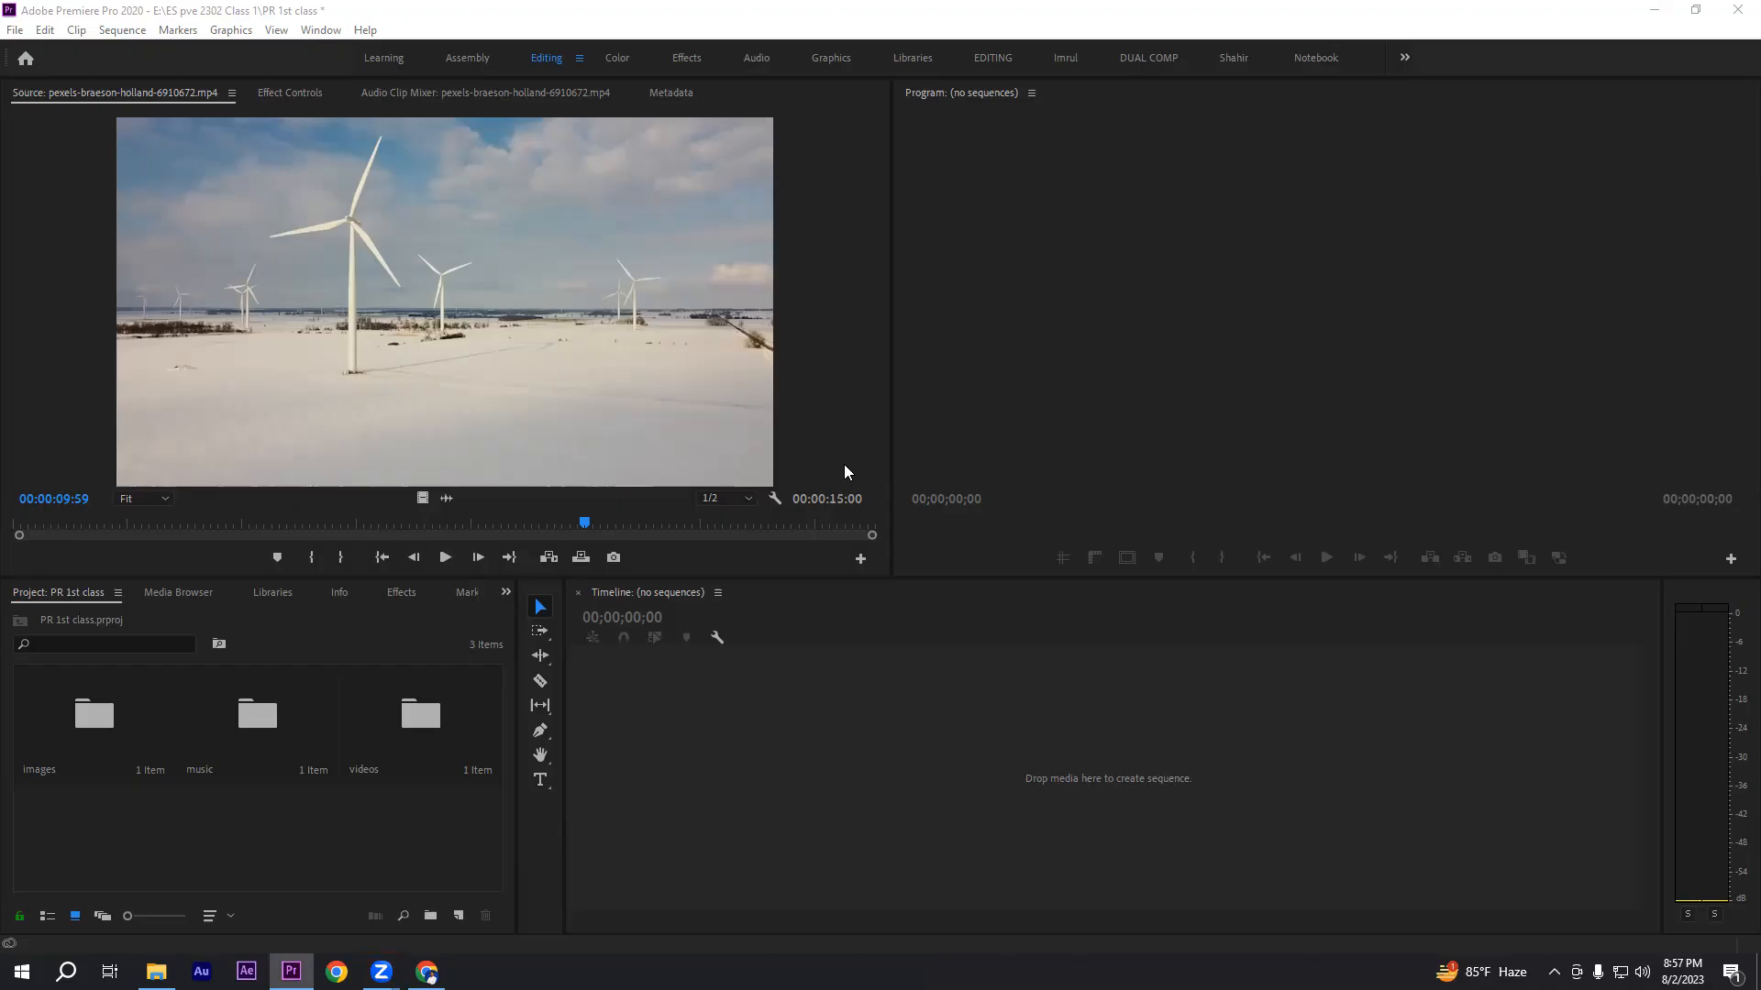
click(369, 842)
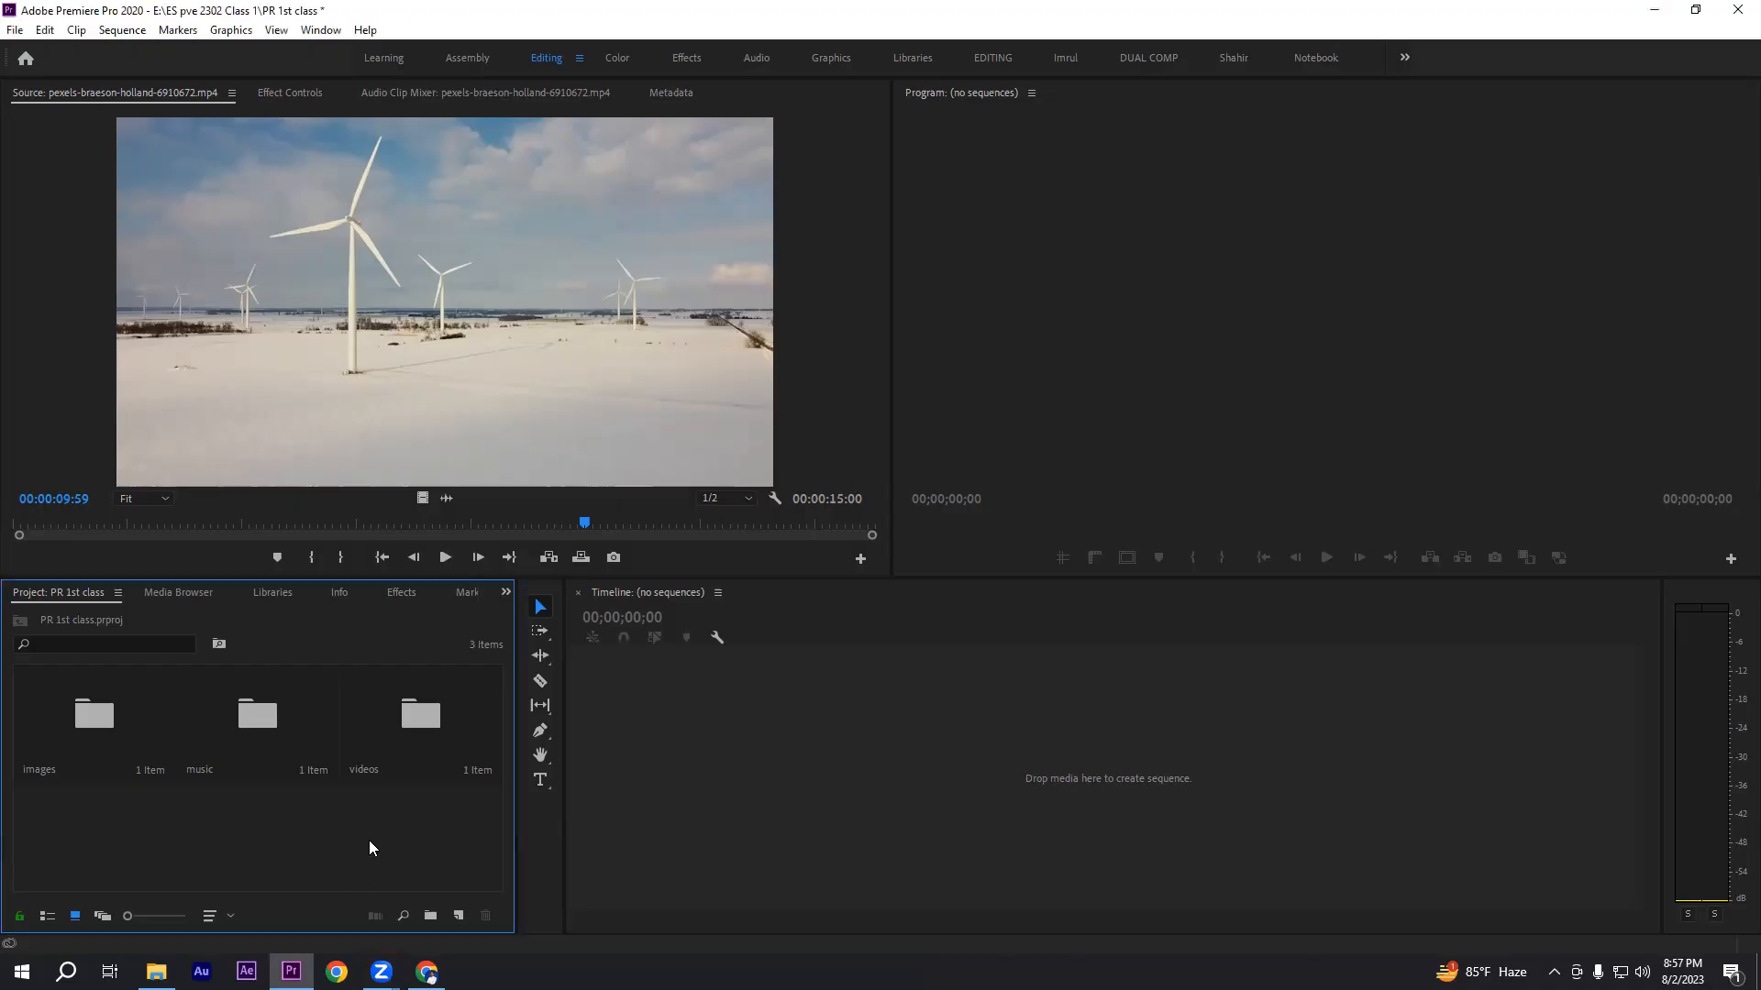
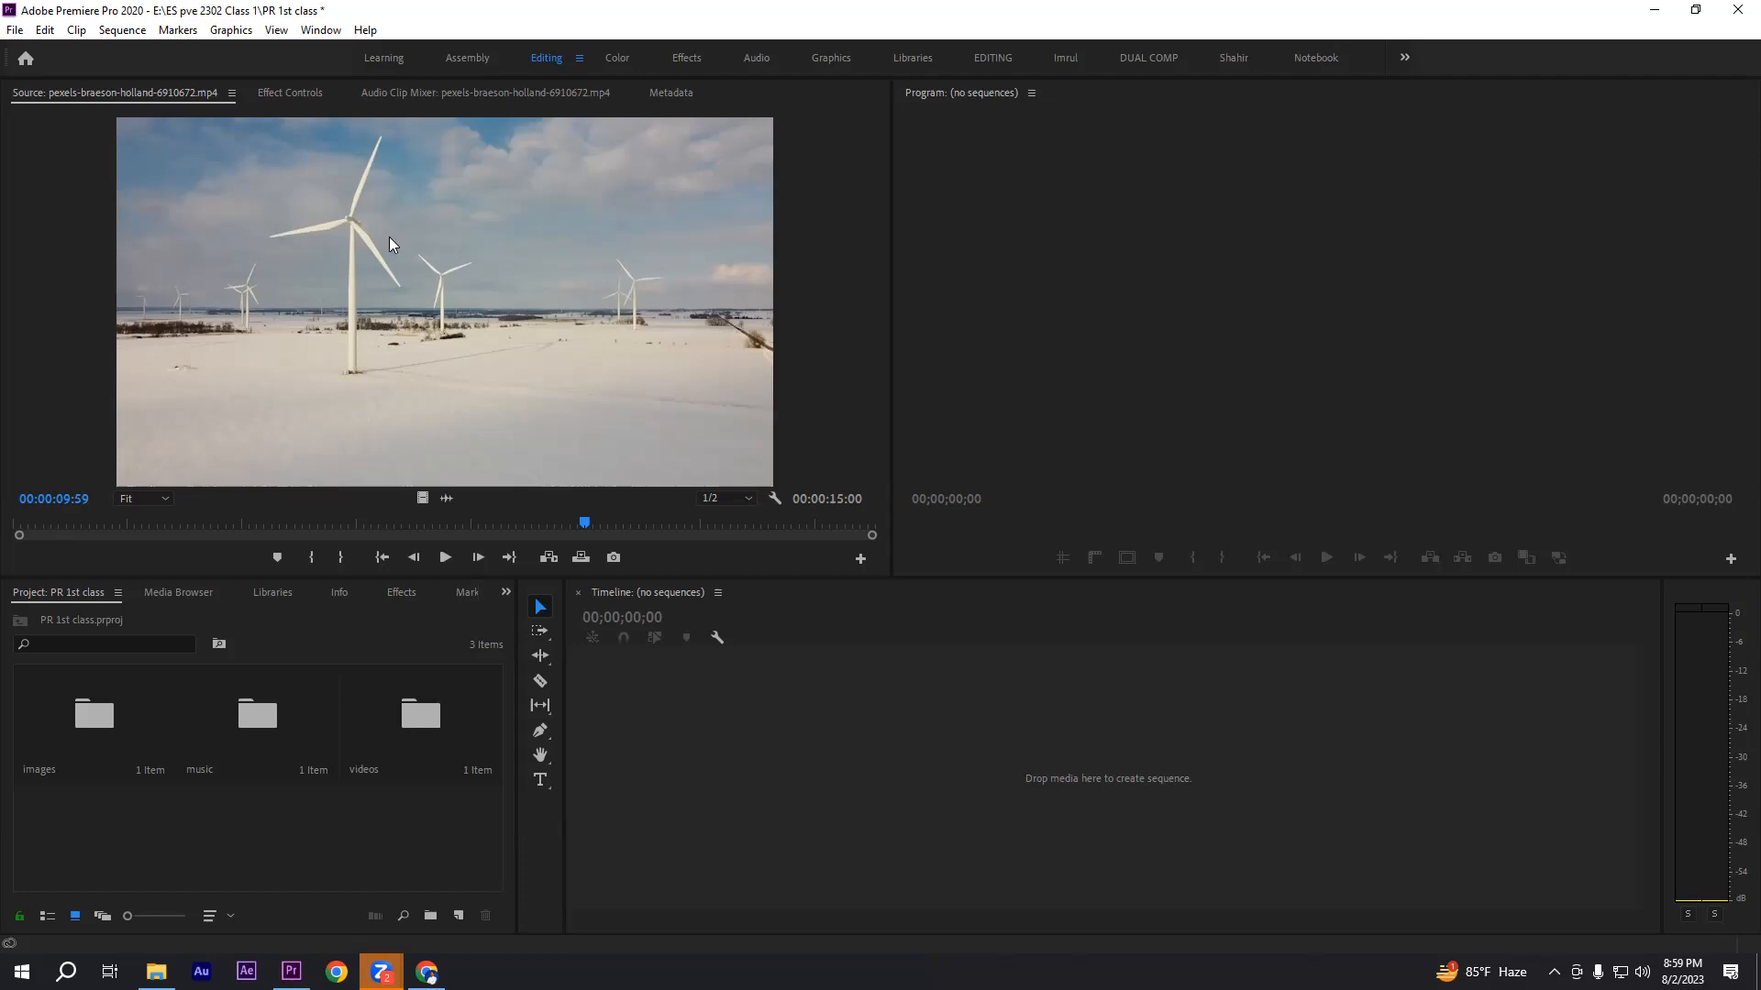
- Open the properties of the pexels-braeson-holland clip in the videos bin and move the properties window clear of the edge
double_click(418, 719)
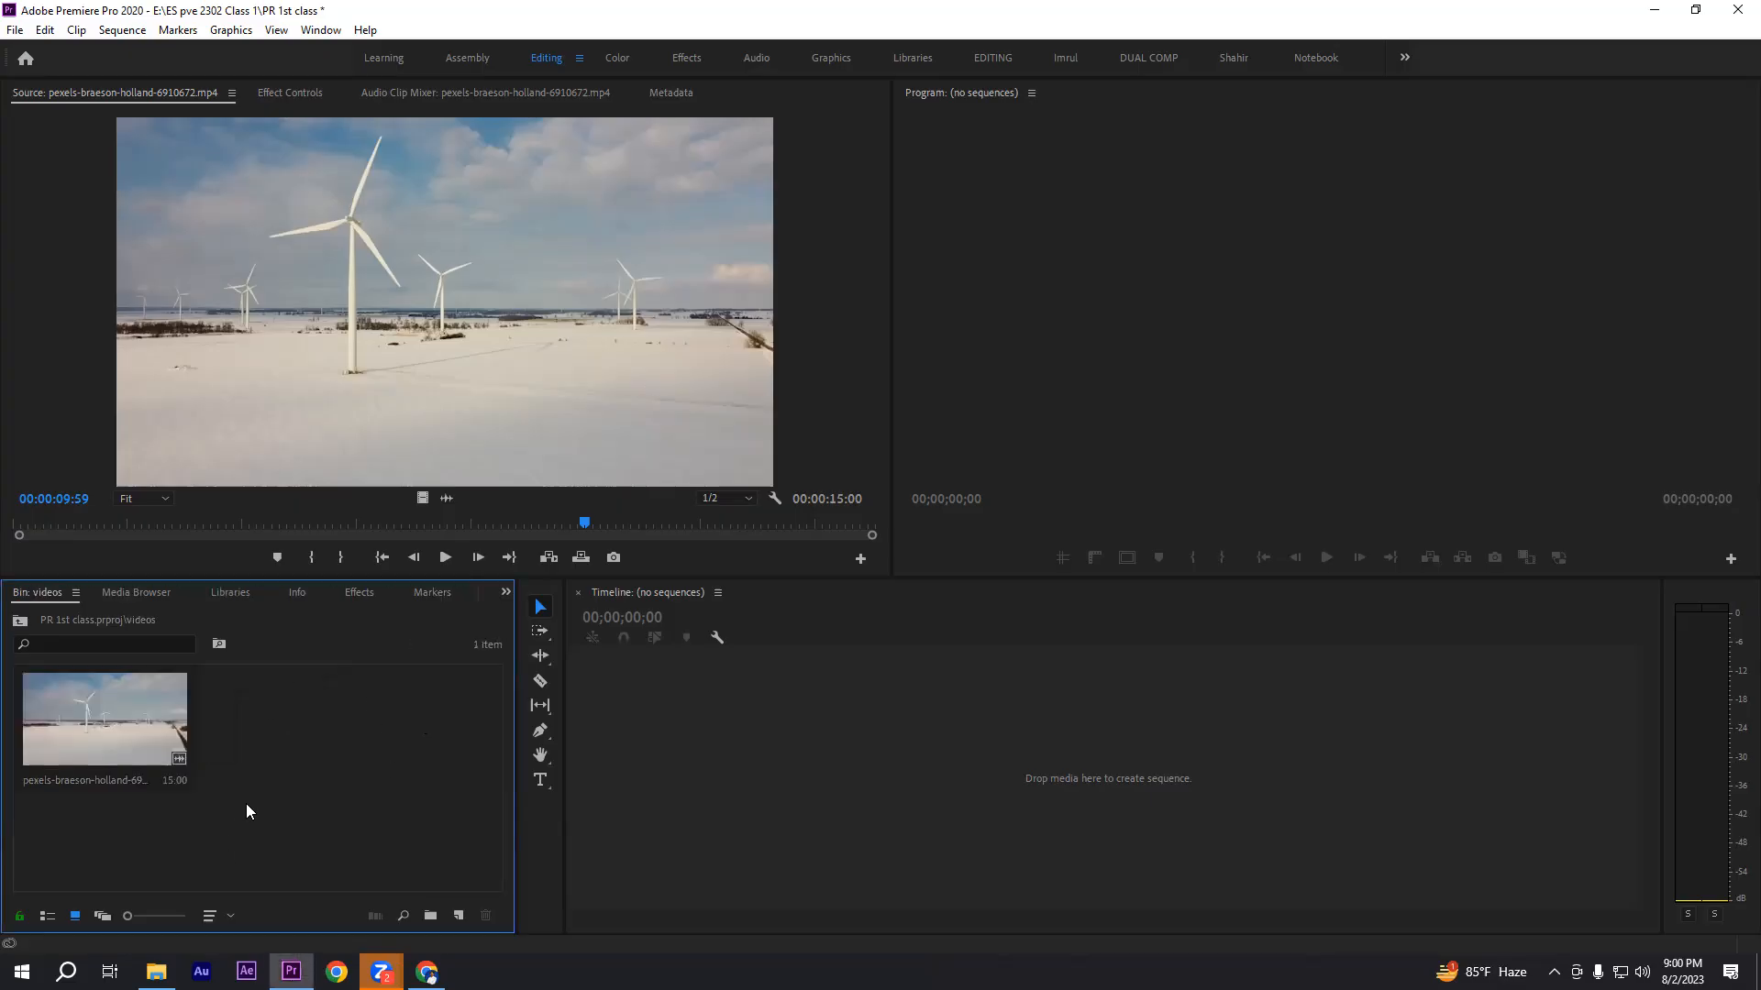
click(97, 741)
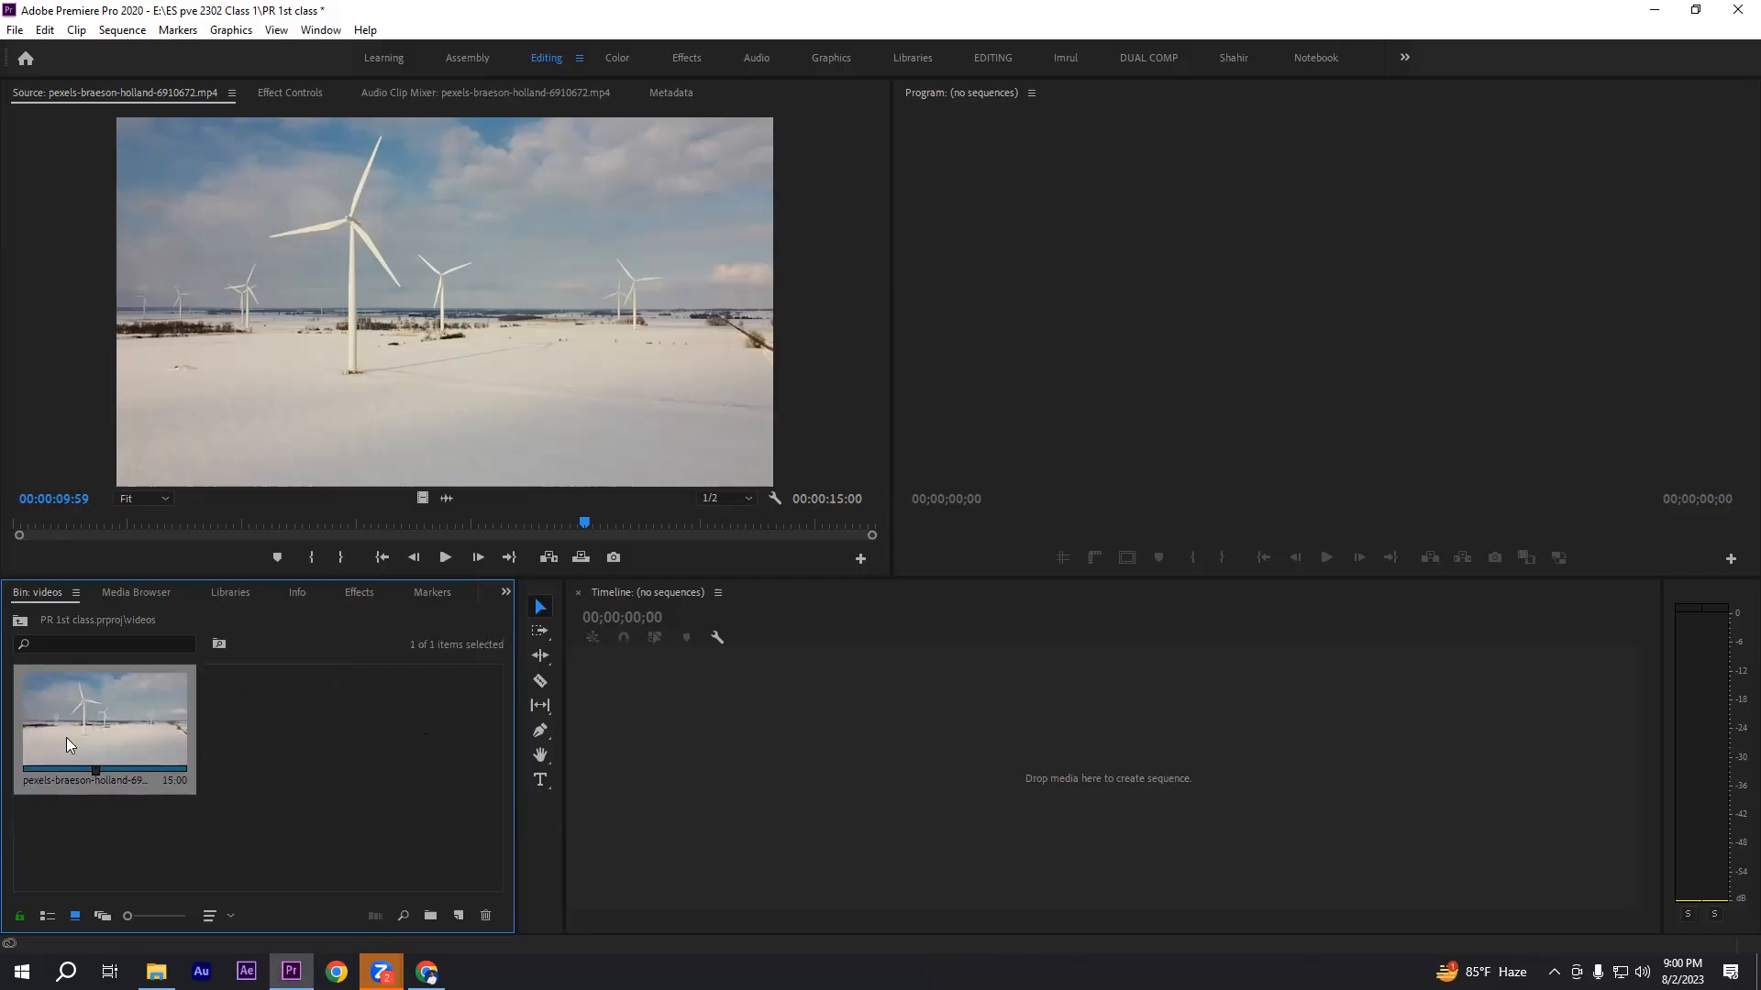
right_click(122, 730)
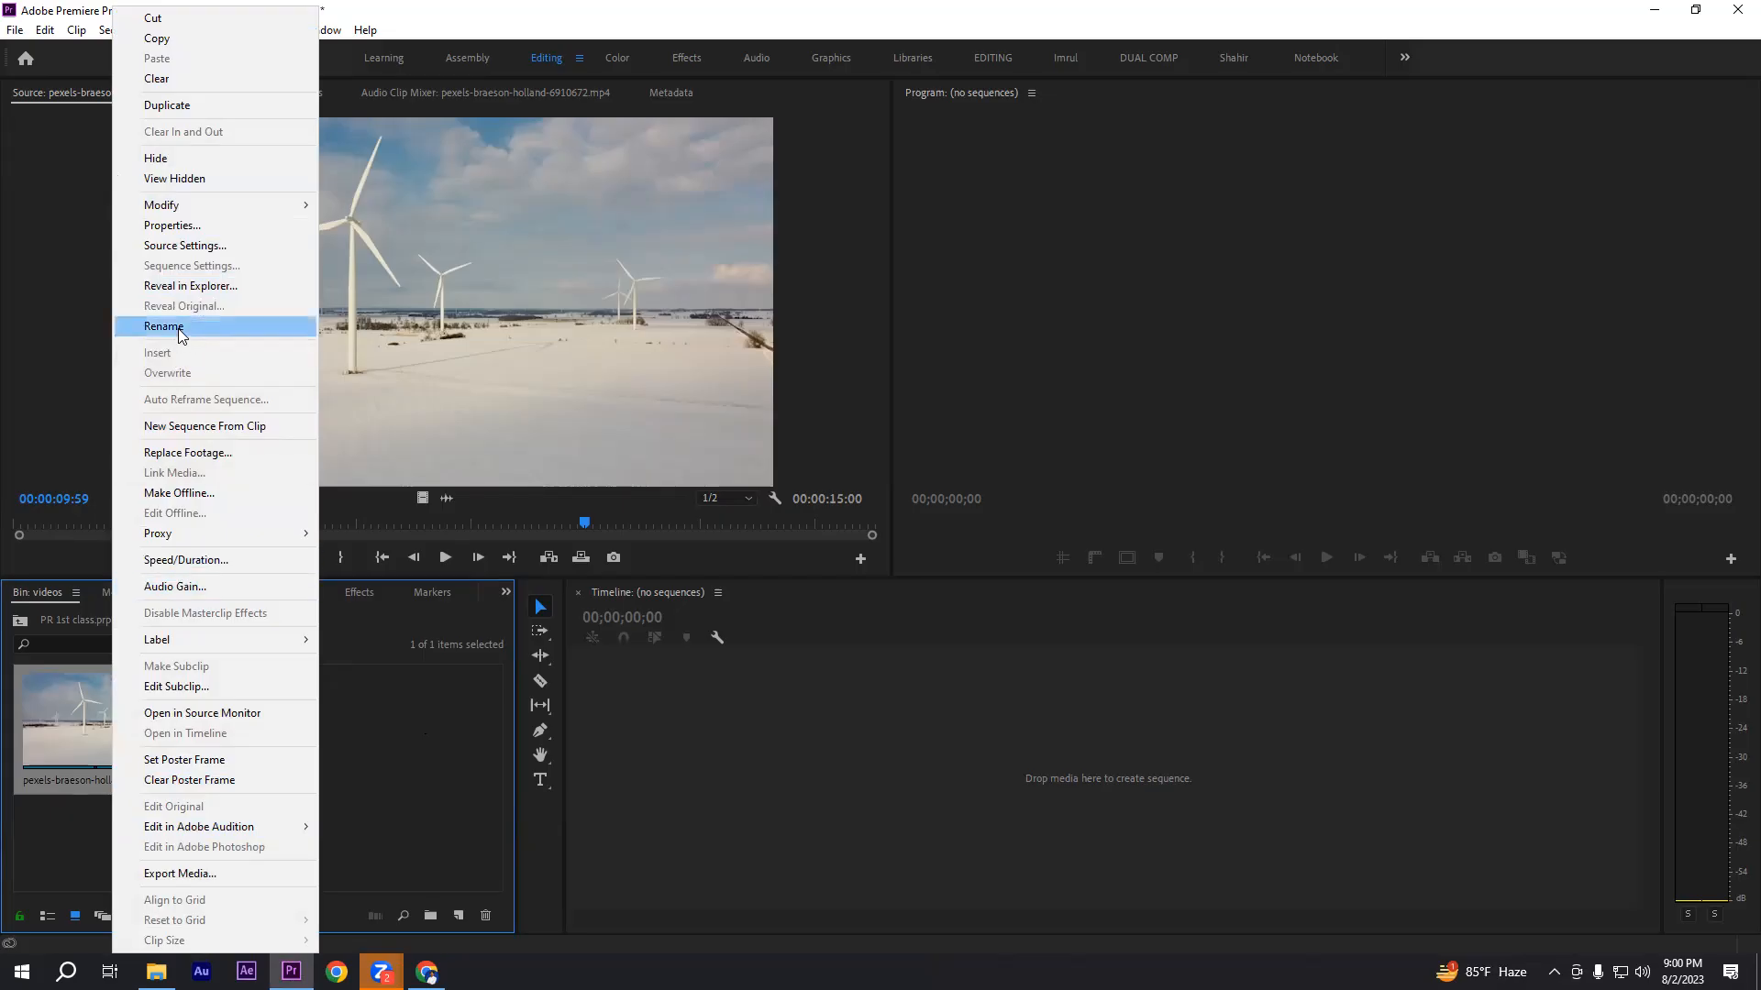
click(190, 227)
drag(331, 117, 608, 256)
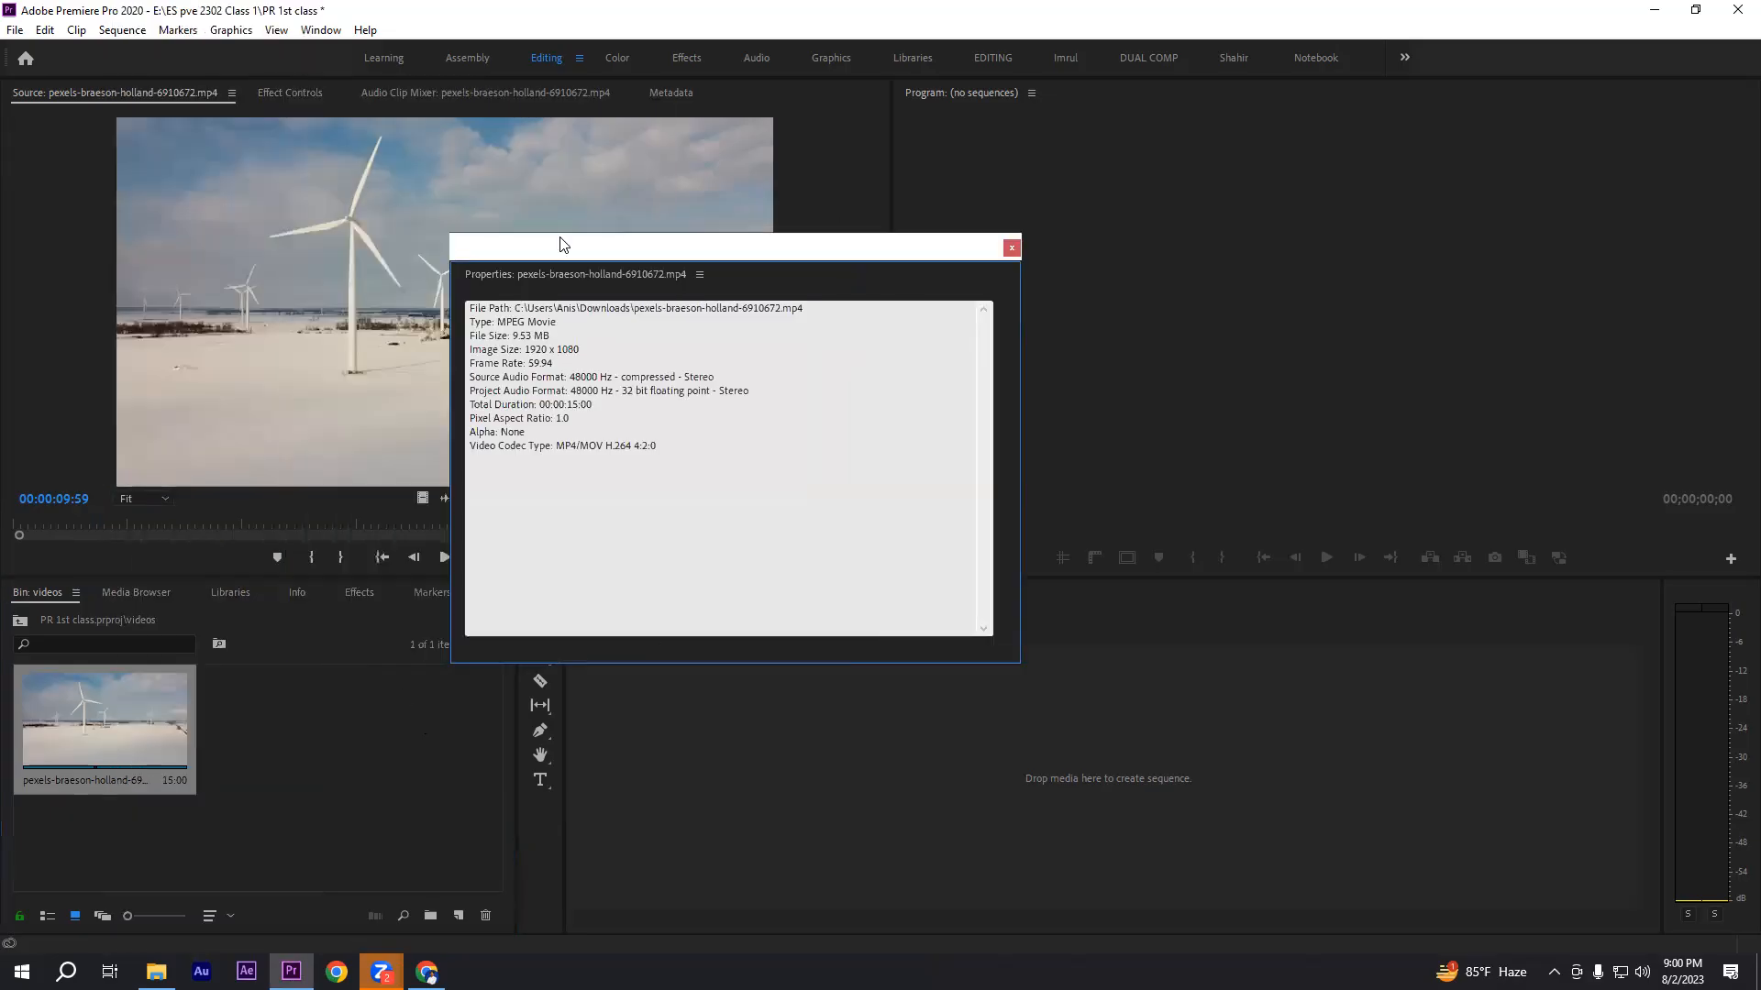
- Examine the clip's file path, file size, image size, frame rate and pixel aspect ratio in its properties
drag(522, 349, 707, 444)
click(720, 444)
drag(468, 308, 829, 314)
click(642, 361)
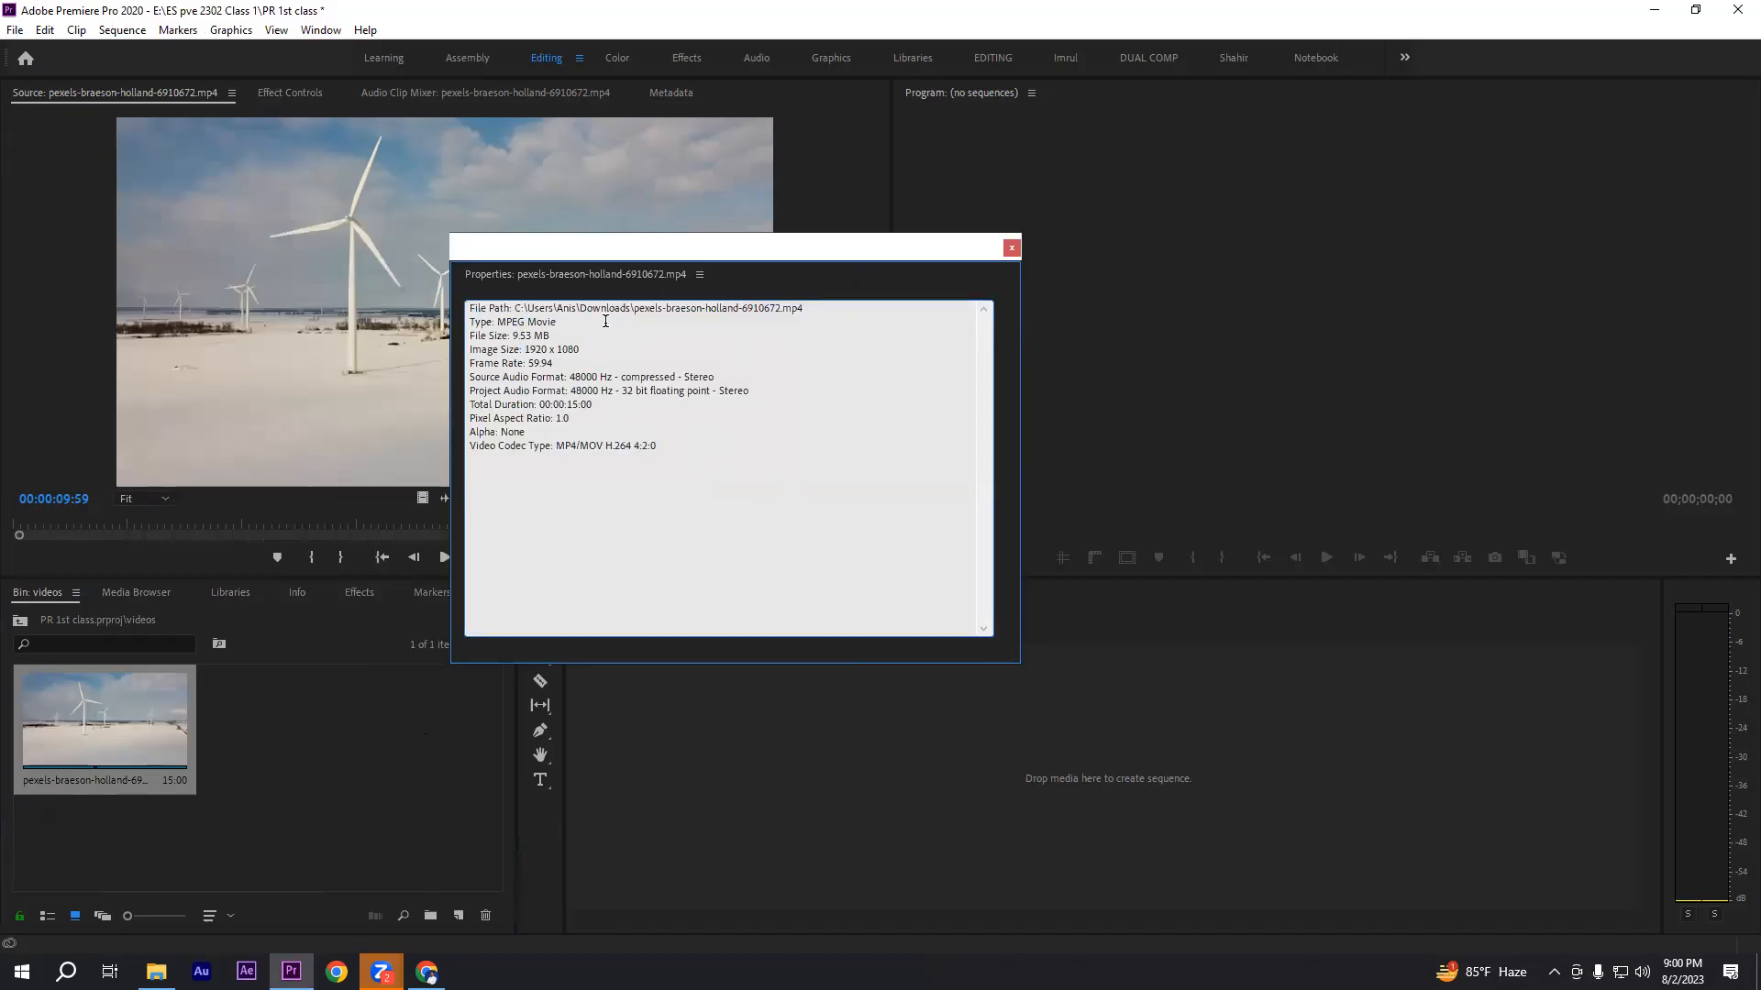
drag(498, 334, 613, 363)
click(586, 382)
click(565, 377)
drag(524, 349, 581, 376)
click(598, 367)
mouse_move(475, 428)
mouse_down()
mouse_move(550, 419)
mouse_move(467, 419)
mouse_up()
click(620, 432)
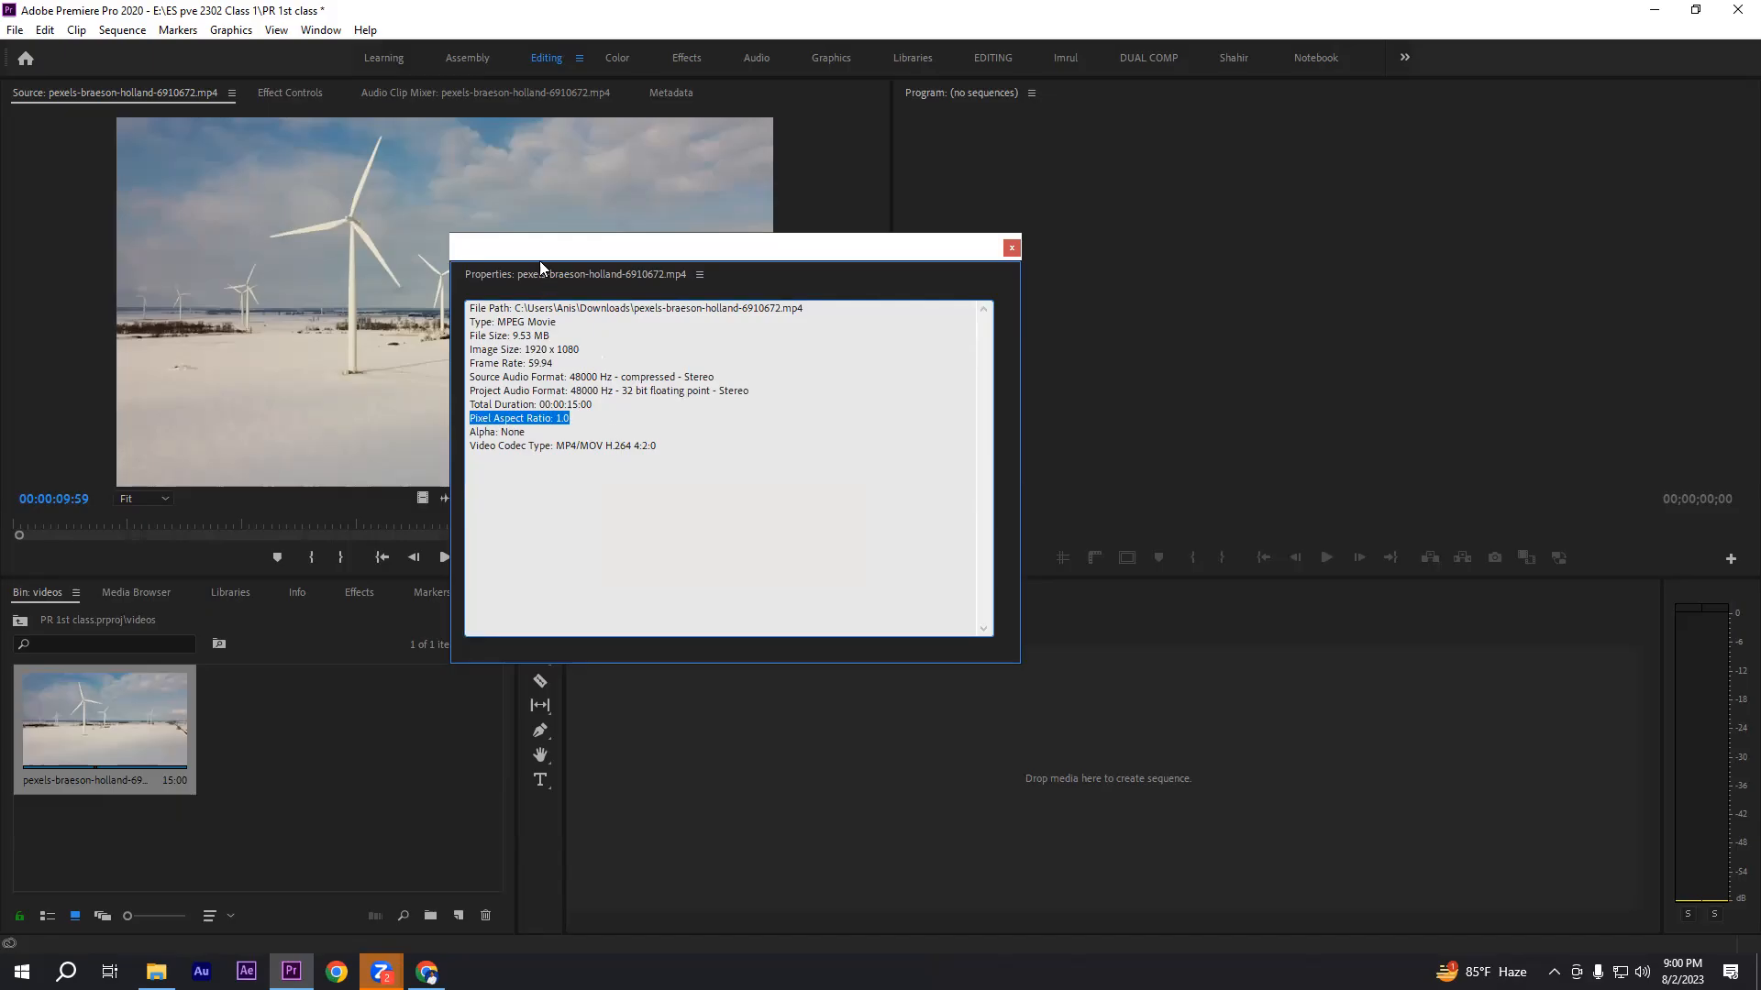
- Reposition the clip's properties window and examine the image size entry
drag(548, 253, 1151, 370)
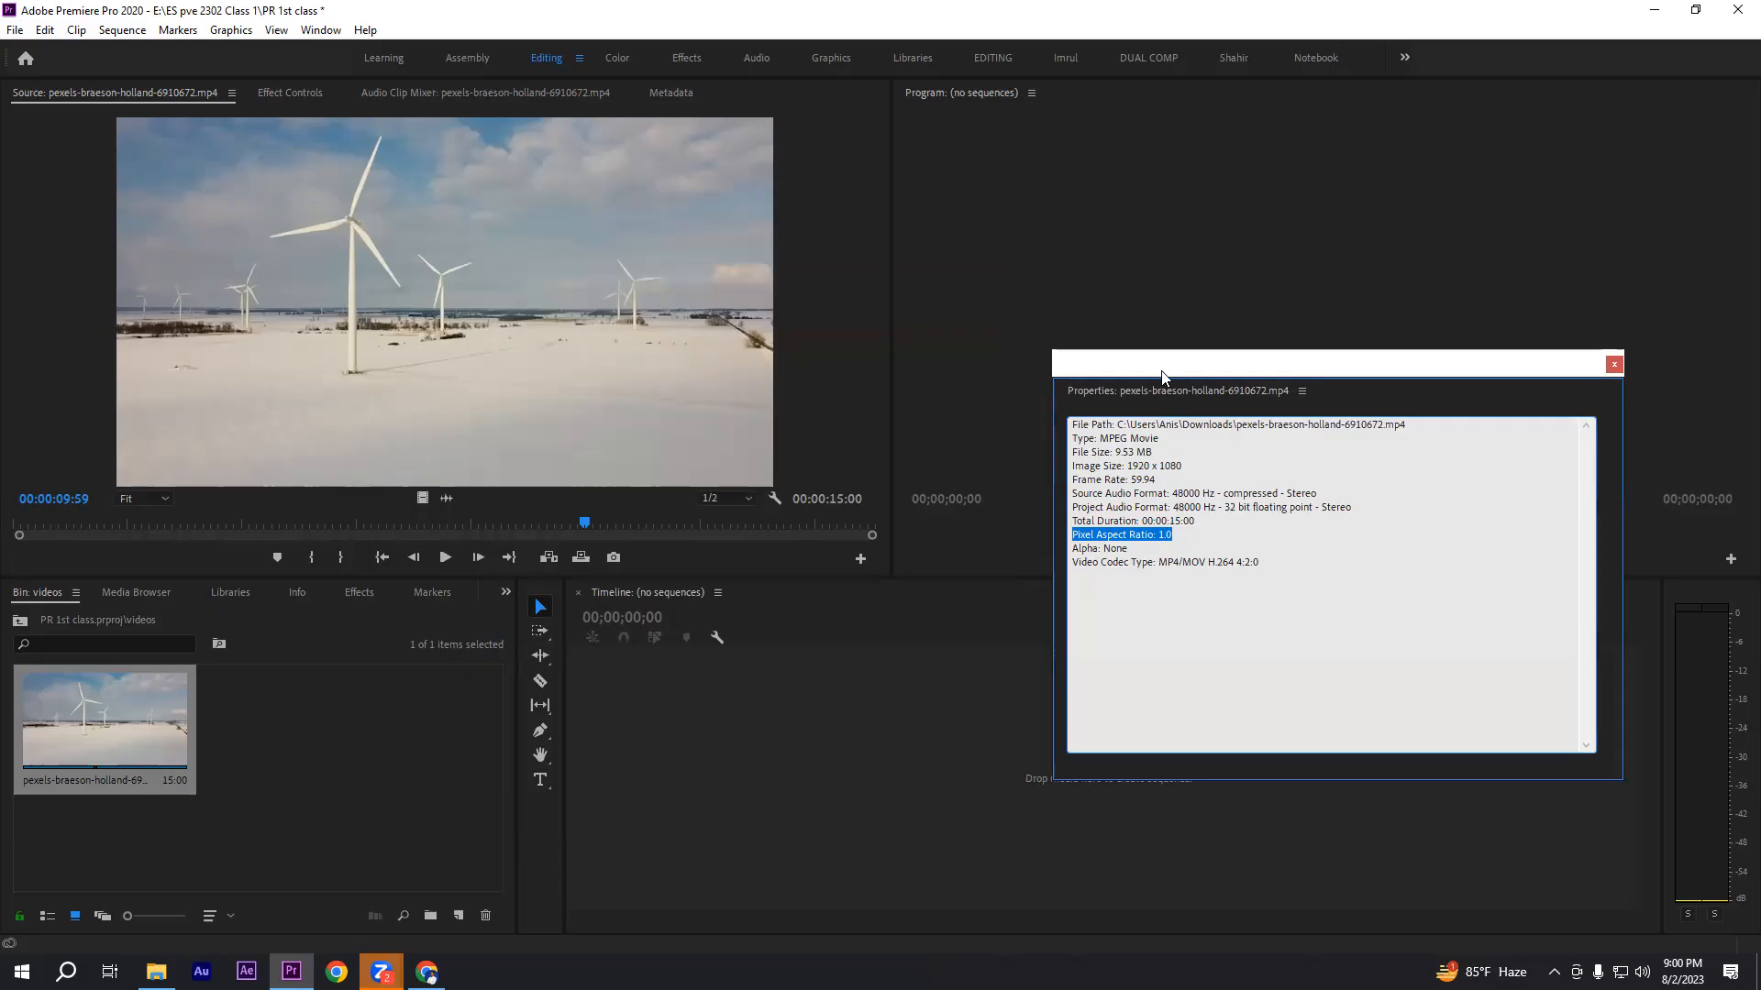
drag(1162, 377, 400, 270)
click(377, 391)
drag(371, 358, 428, 393)
click(350, 379)
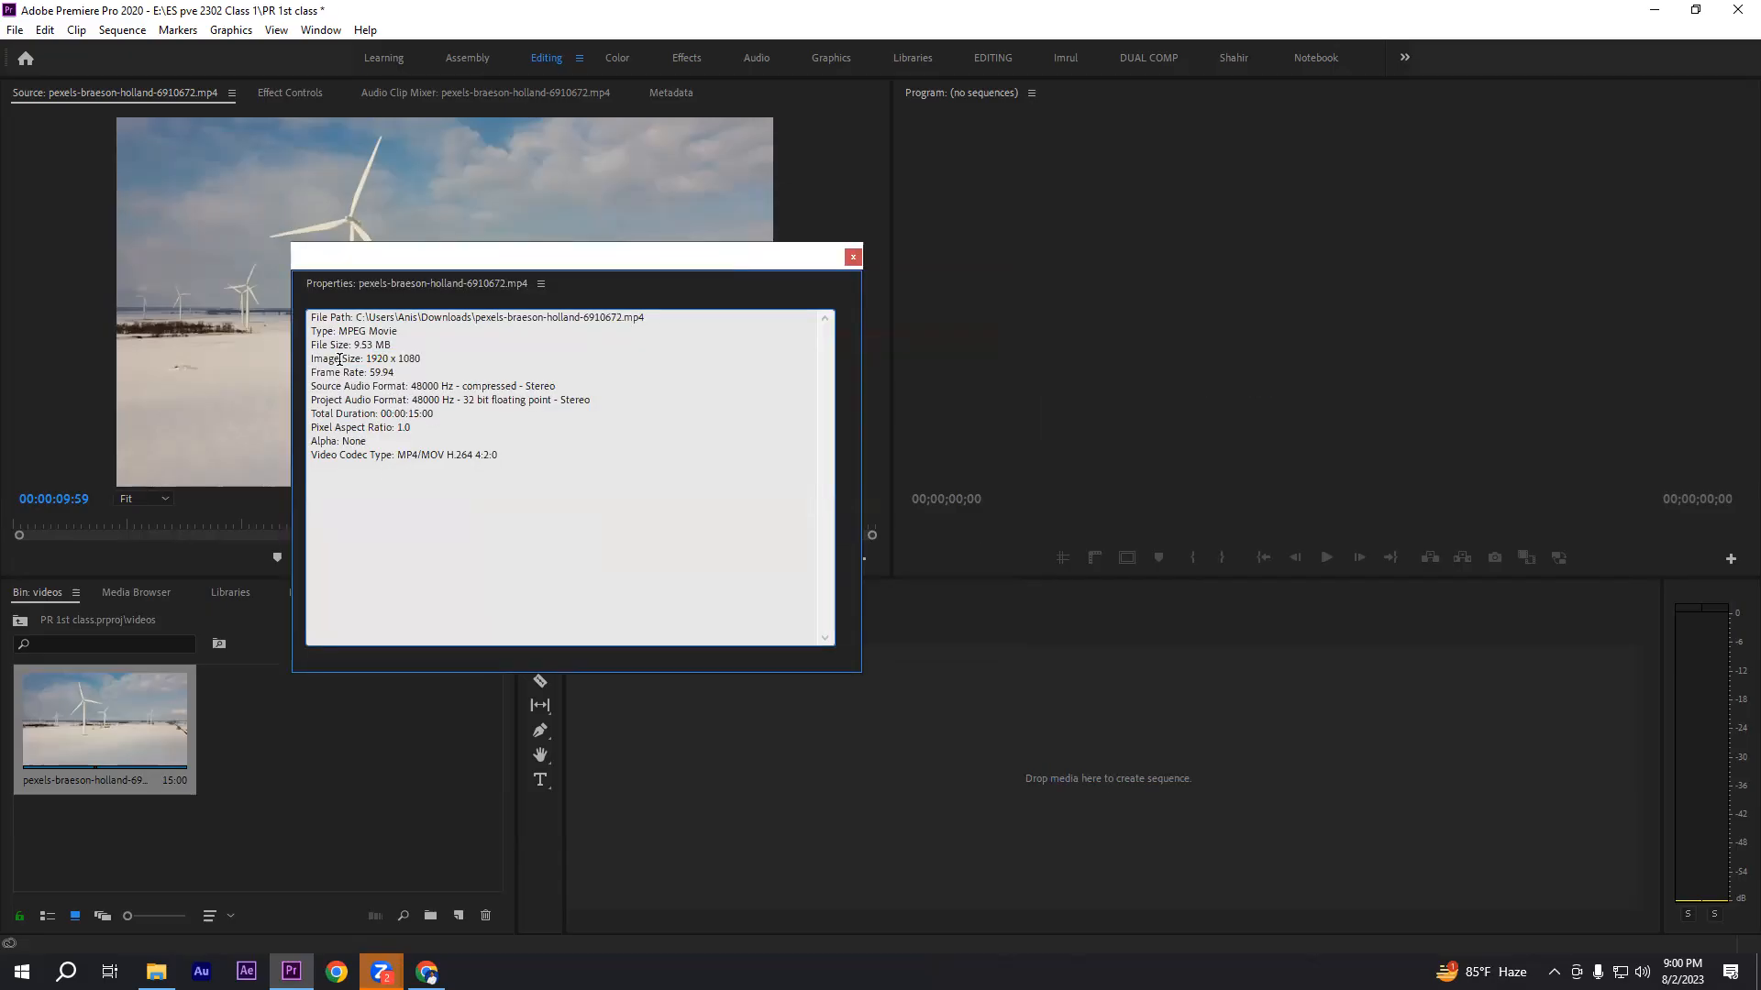
drag(365, 359, 437, 352)
drag(500, 268, 647, 281)
click(518, 374)
drag(519, 375, 570, 374)
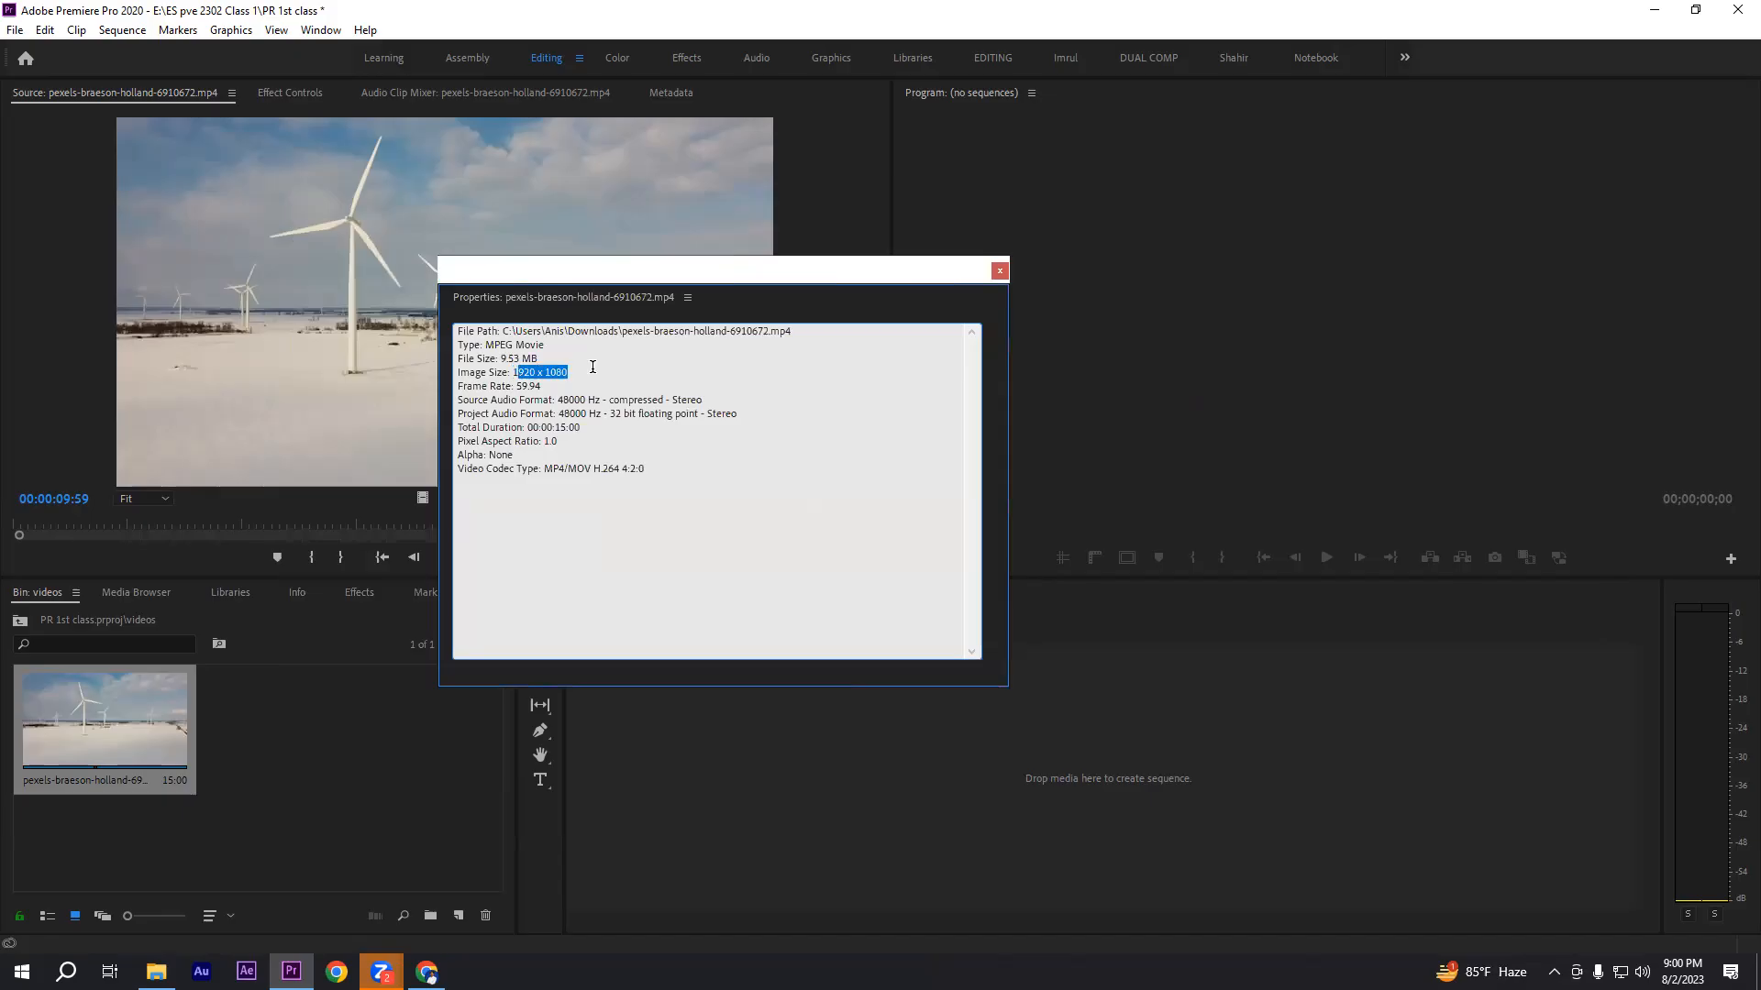
click(812, 93)
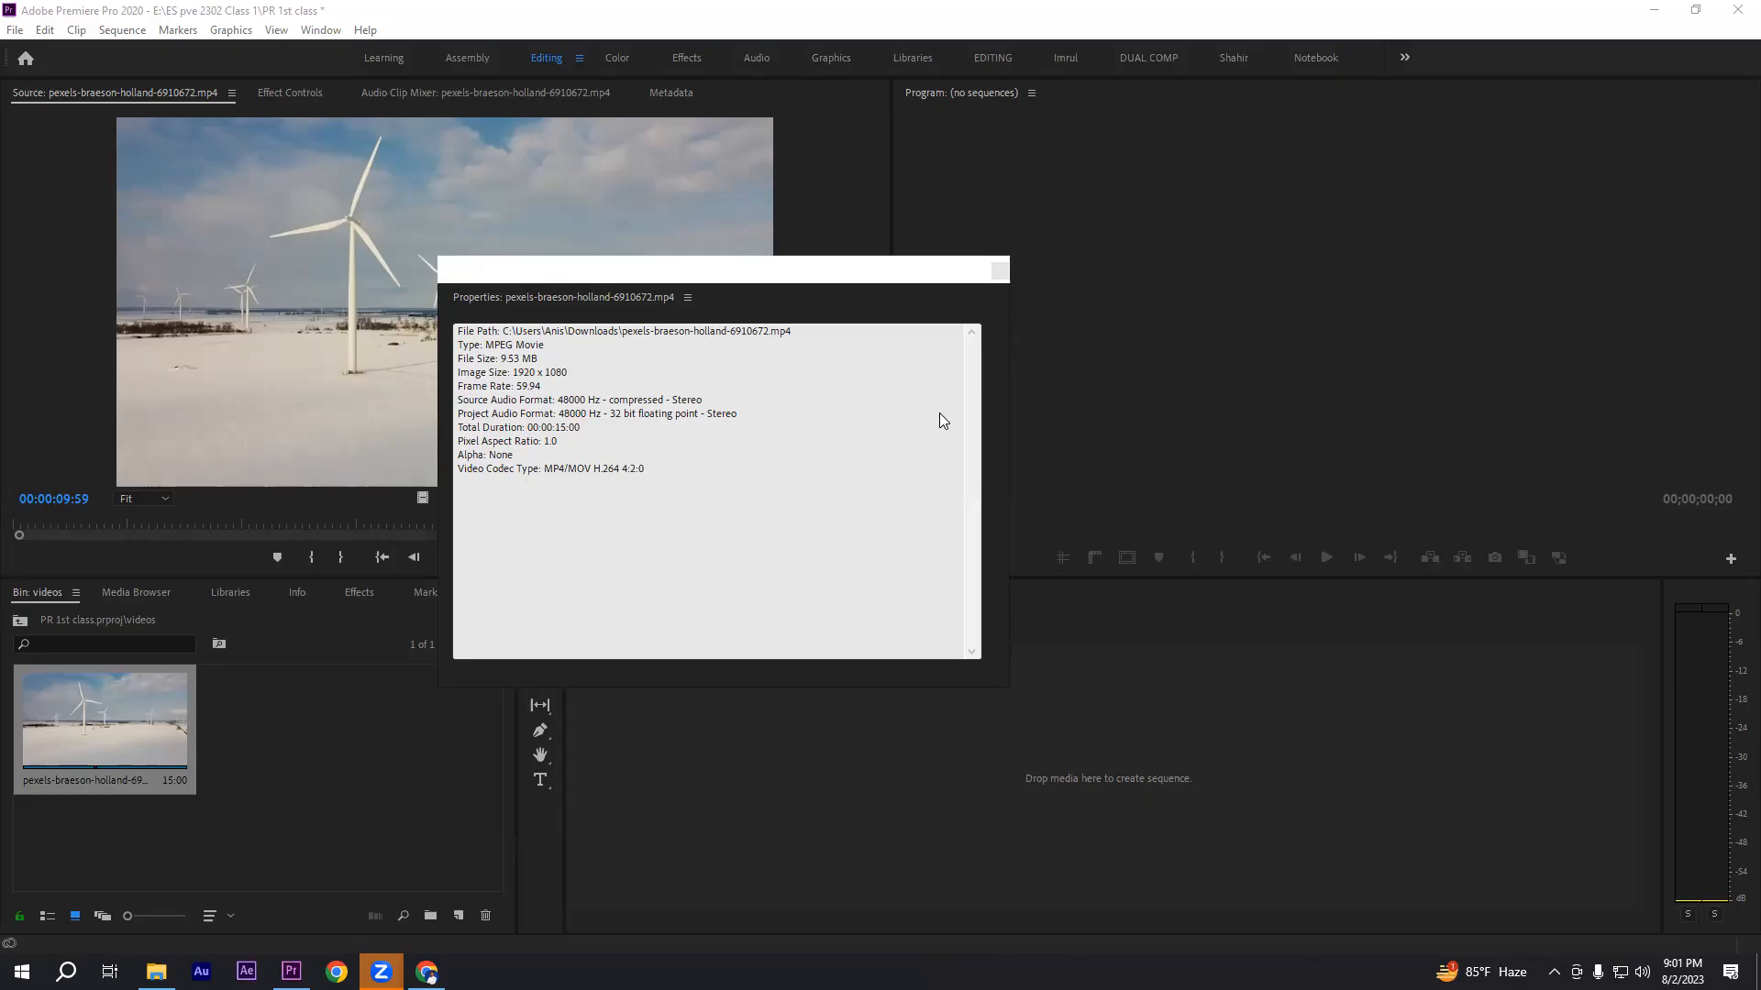
- Compare the clip's image size and frame rate entries in its properties, and close the properties window
drag(515, 373, 570, 372)
click(518, 372)
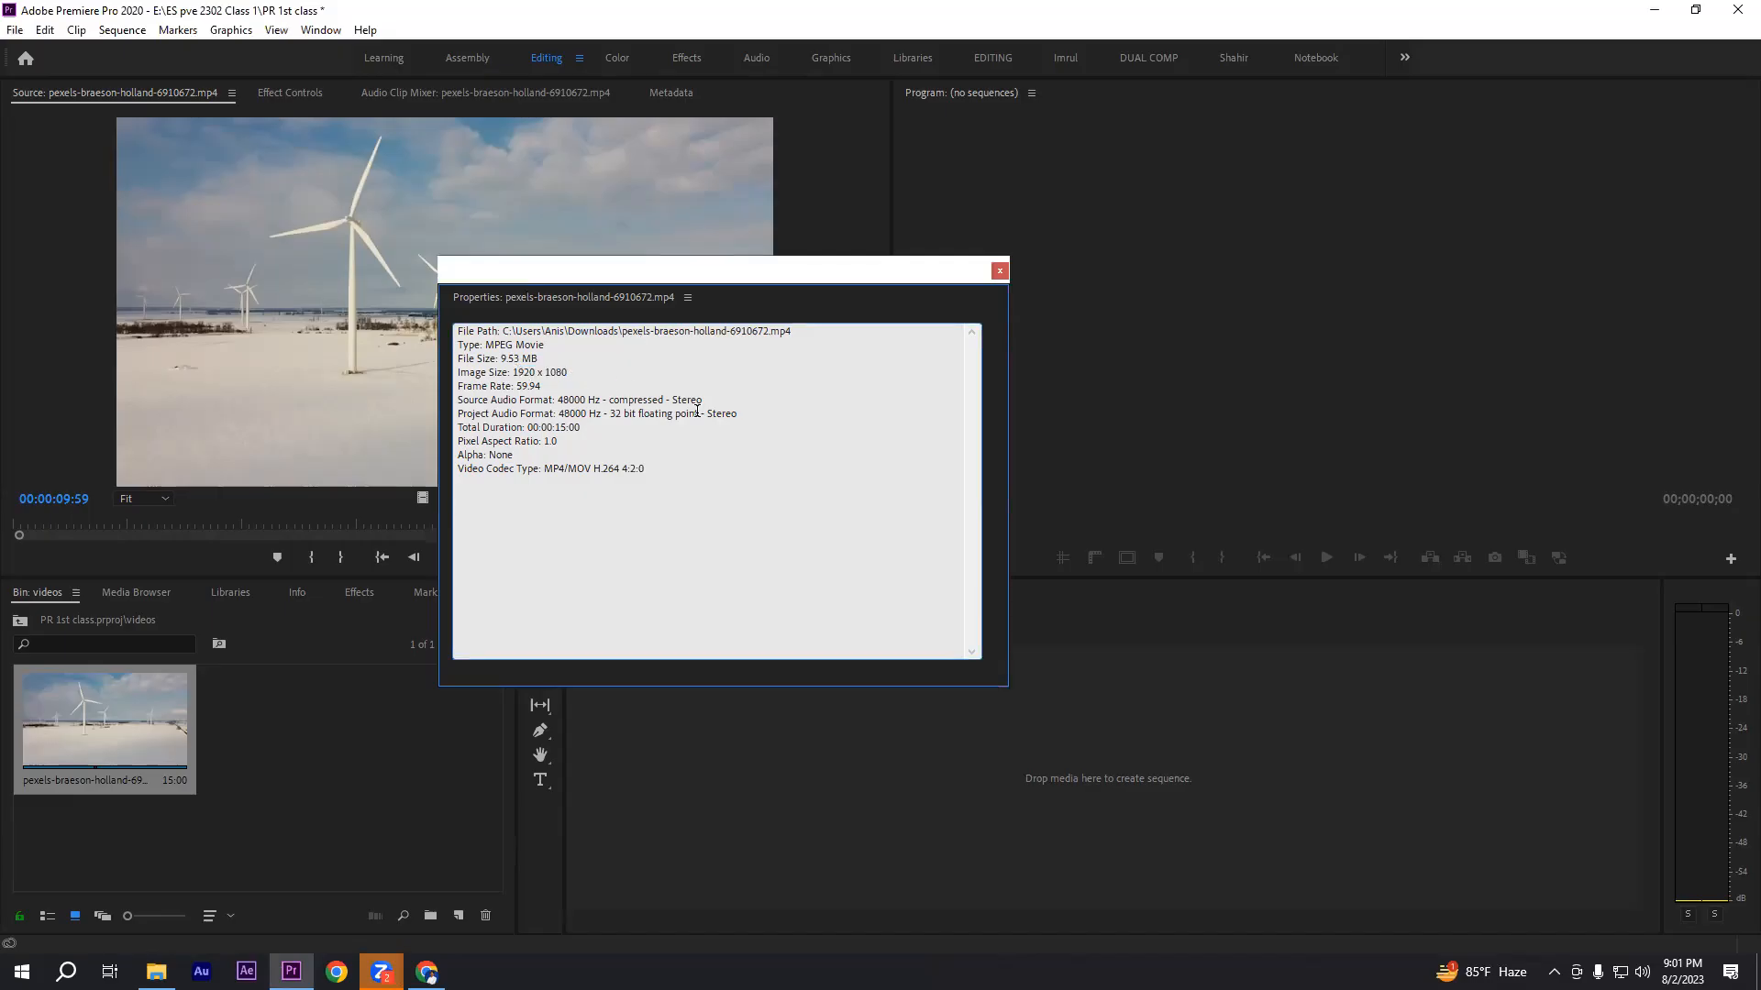
drag(457, 386, 565, 386)
click(567, 386)
drag(520, 386, 578, 382)
click(641, 569)
drag(516, 386, 570, 380)
right_click(572, 429)
click(542, 393)
drag(513, 372, 569, 372)
click(518, 386)
drag(472, 387, 590, 382)
click(597, 359)
click(1000, 271)
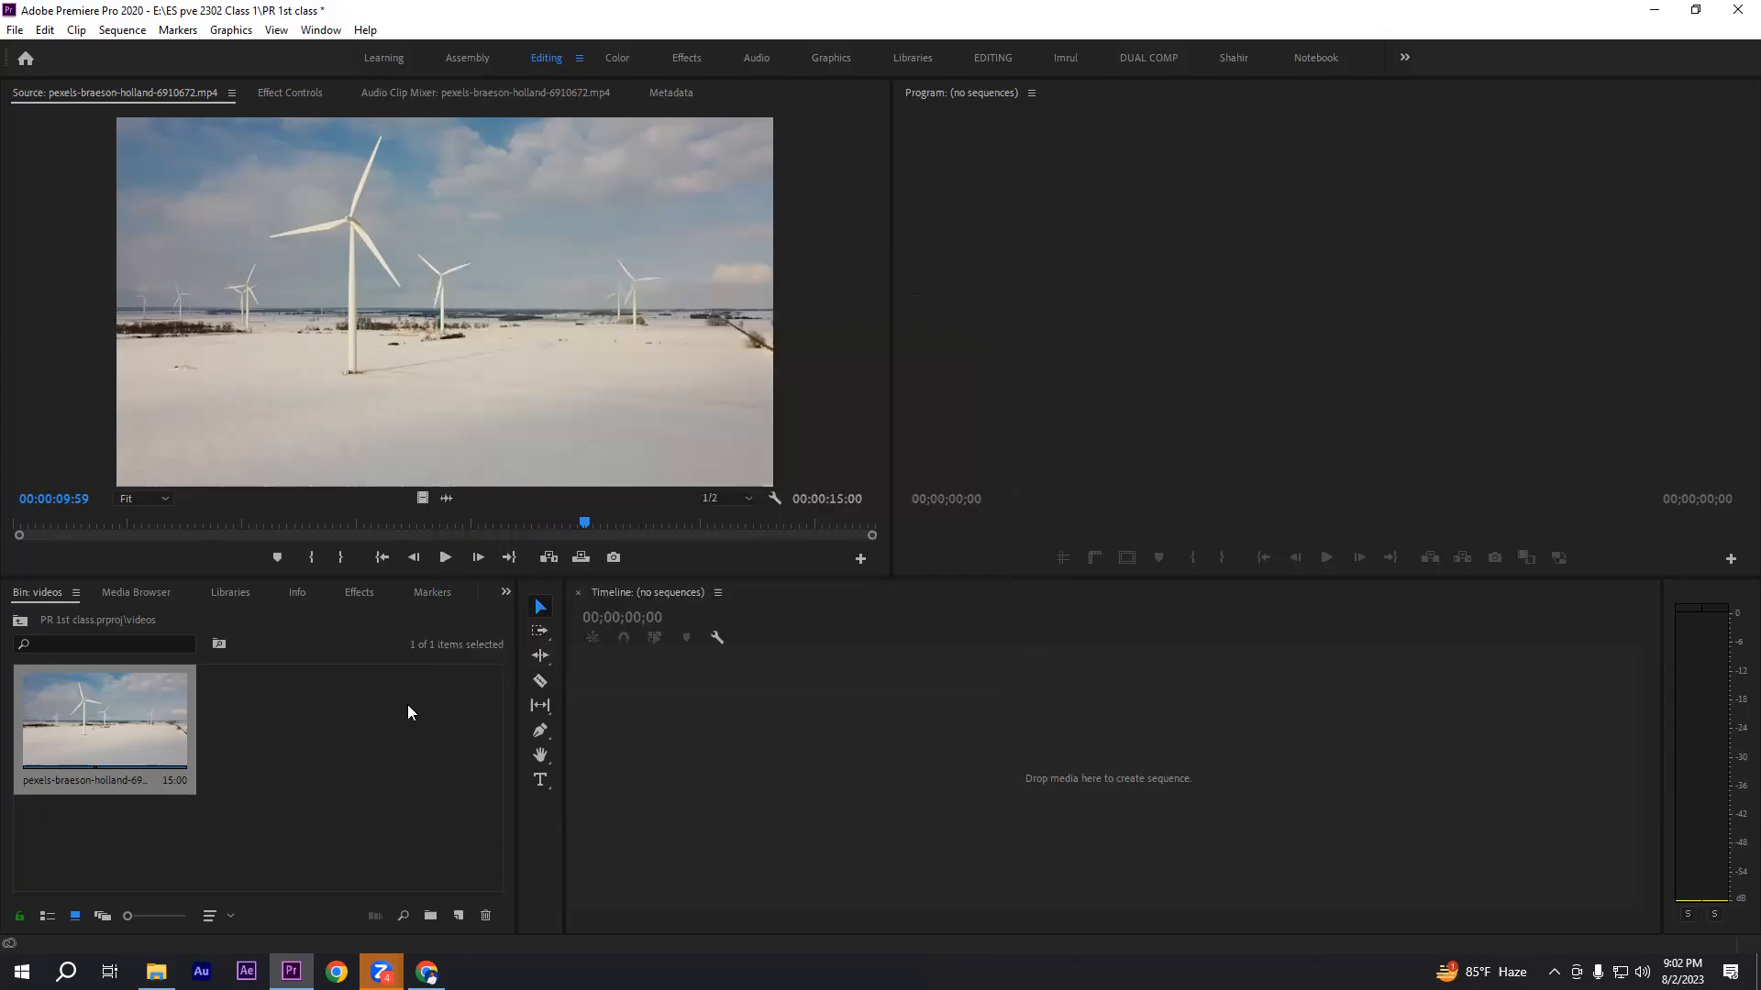
- Return to the project's root bin, start a new sequence, and collapse the RED R3D preset folder
click(20, 620)
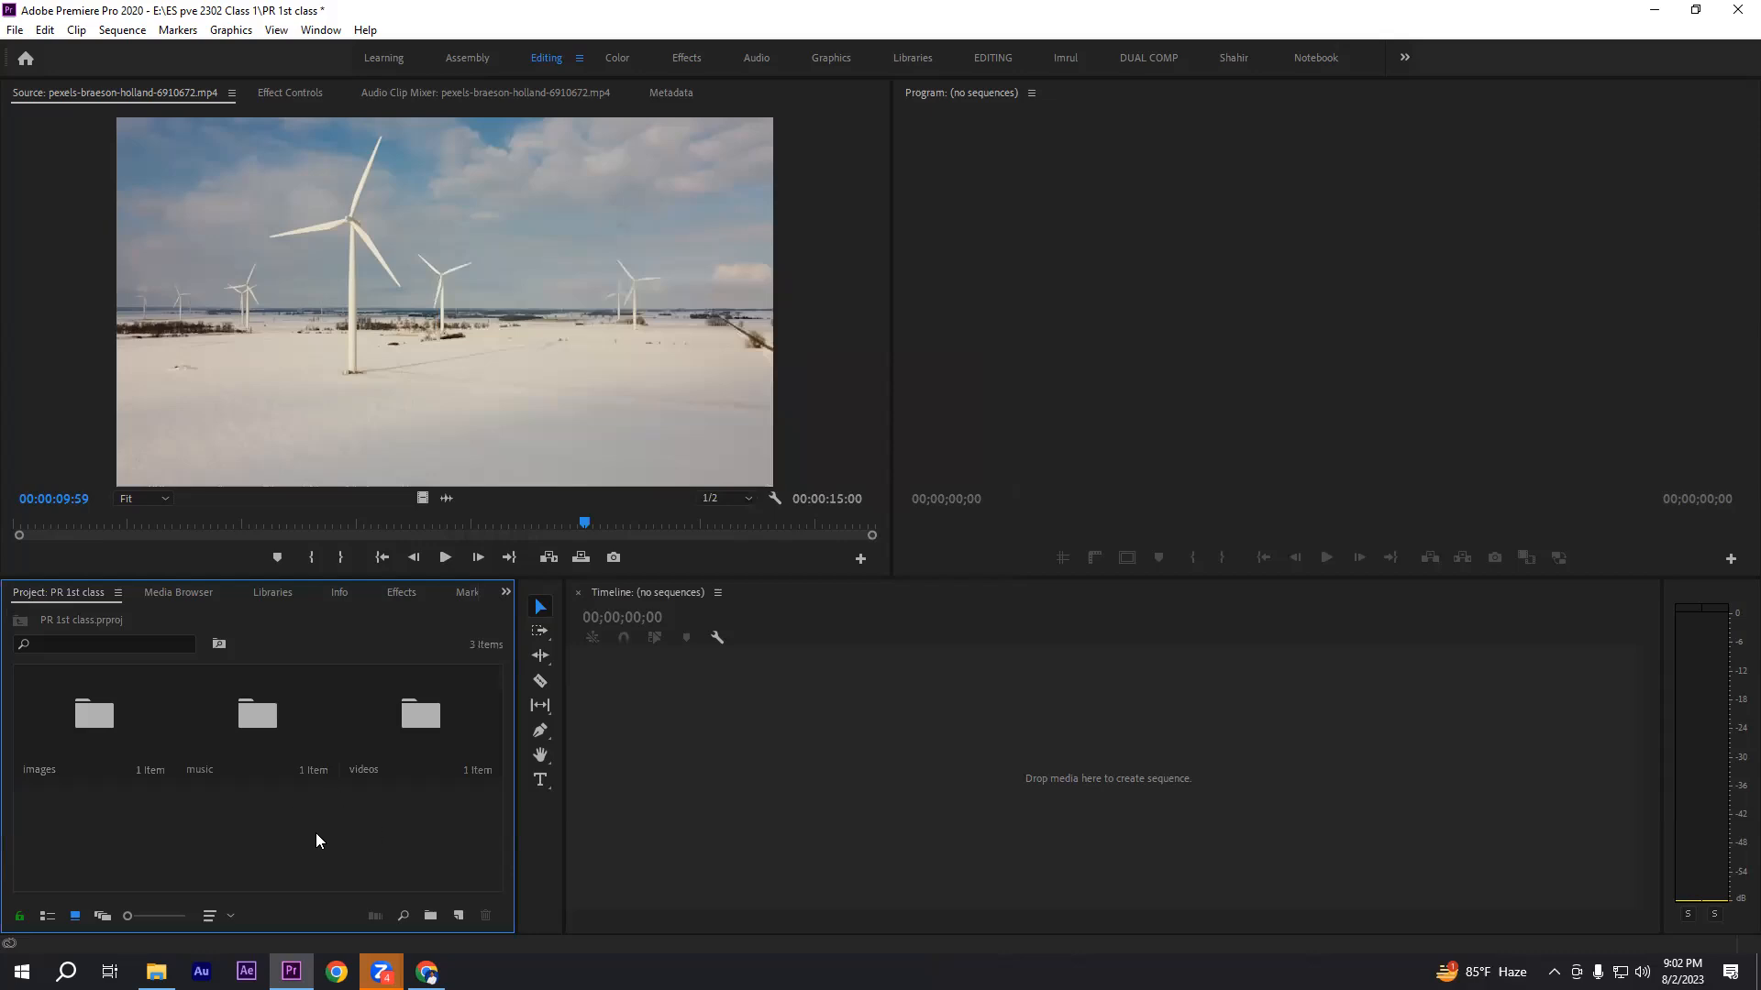
click(459, 916)
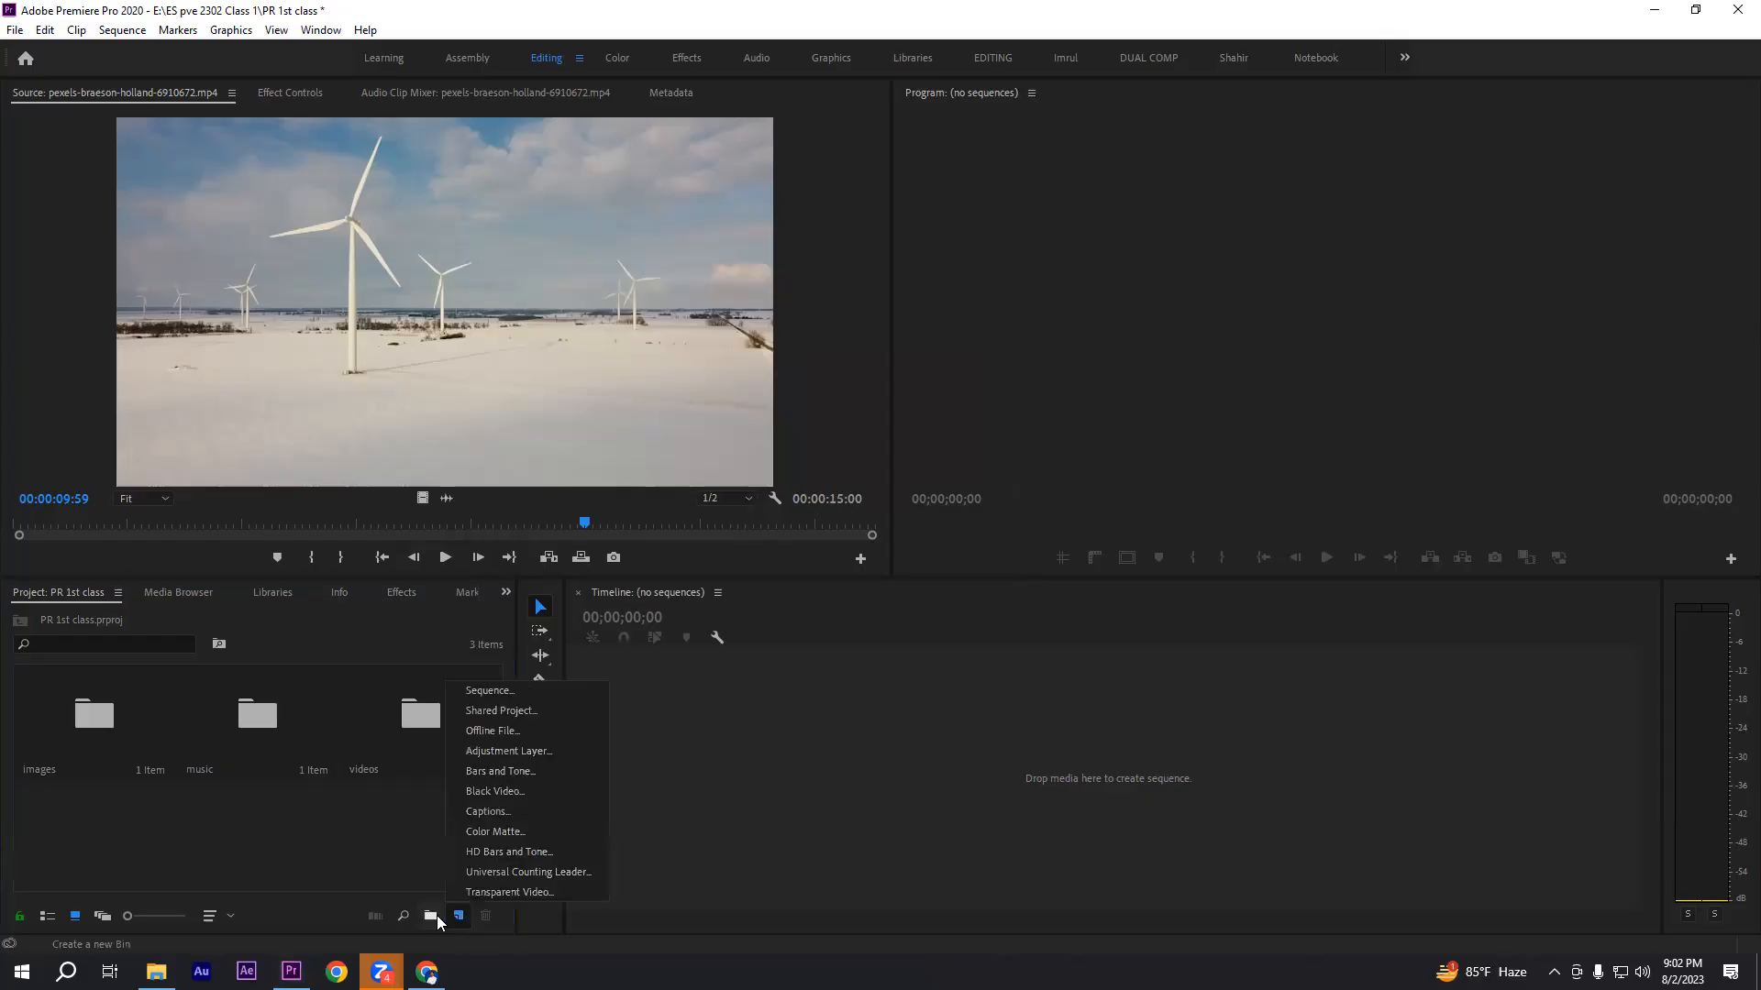
click(495, 695)
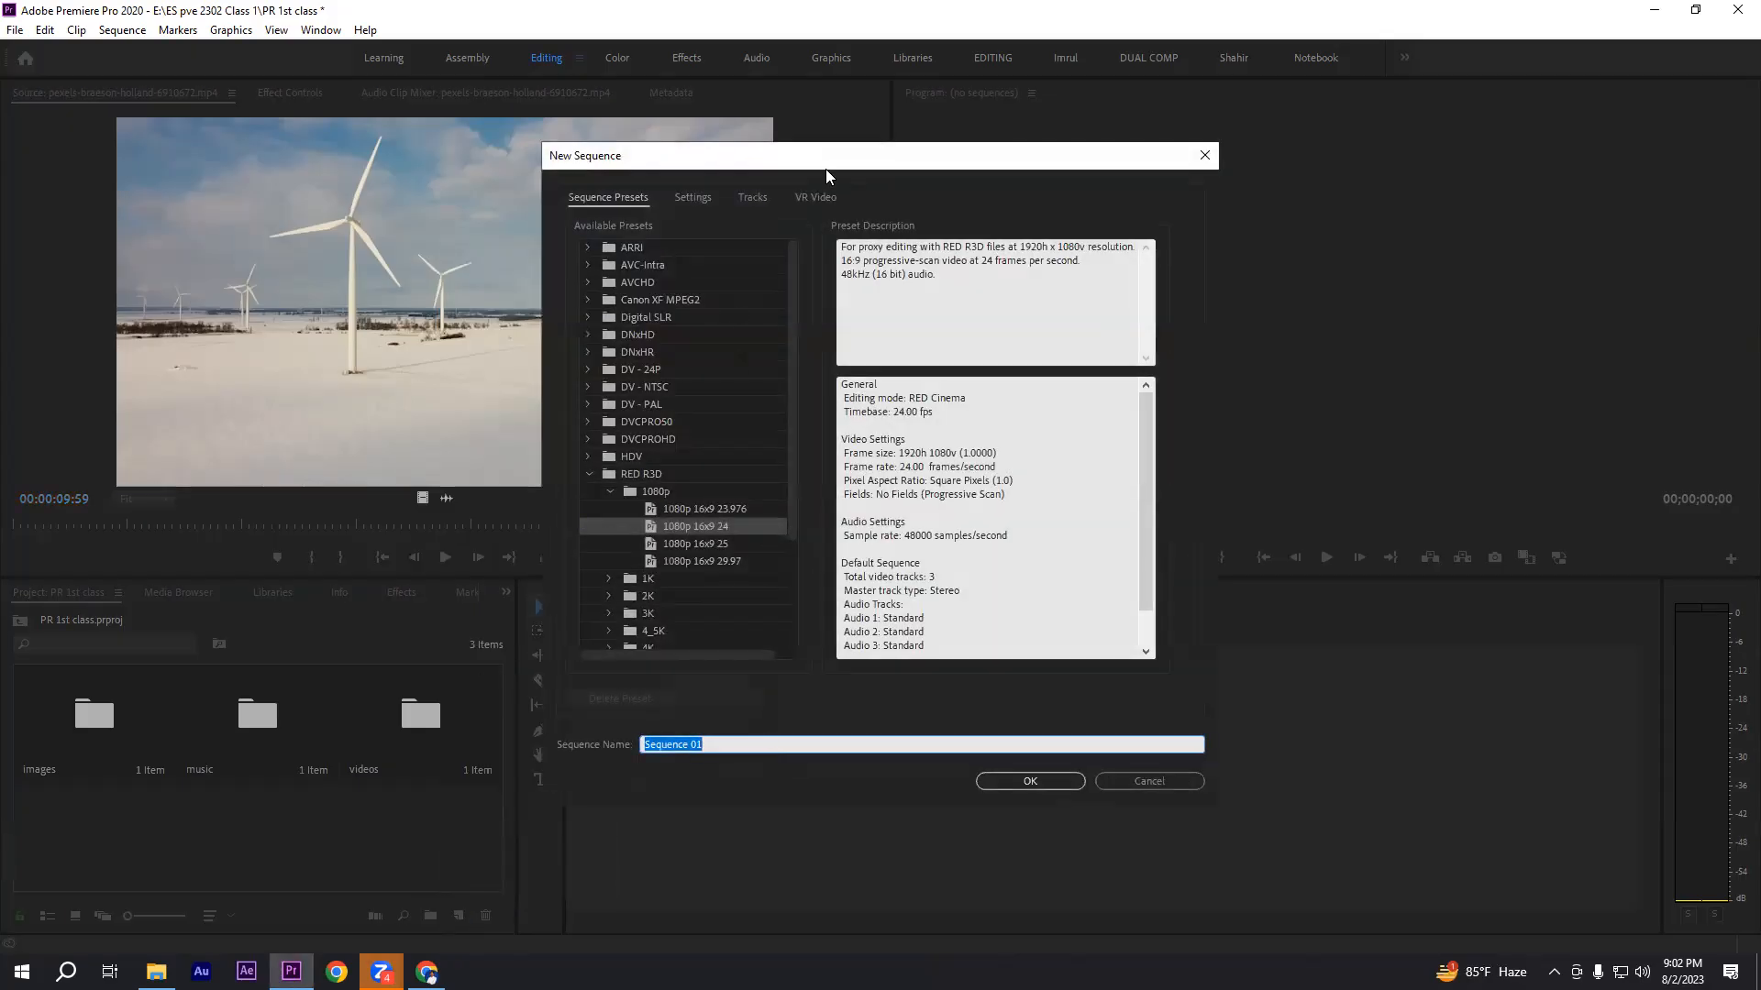
drag(832, 165, 825, 130)
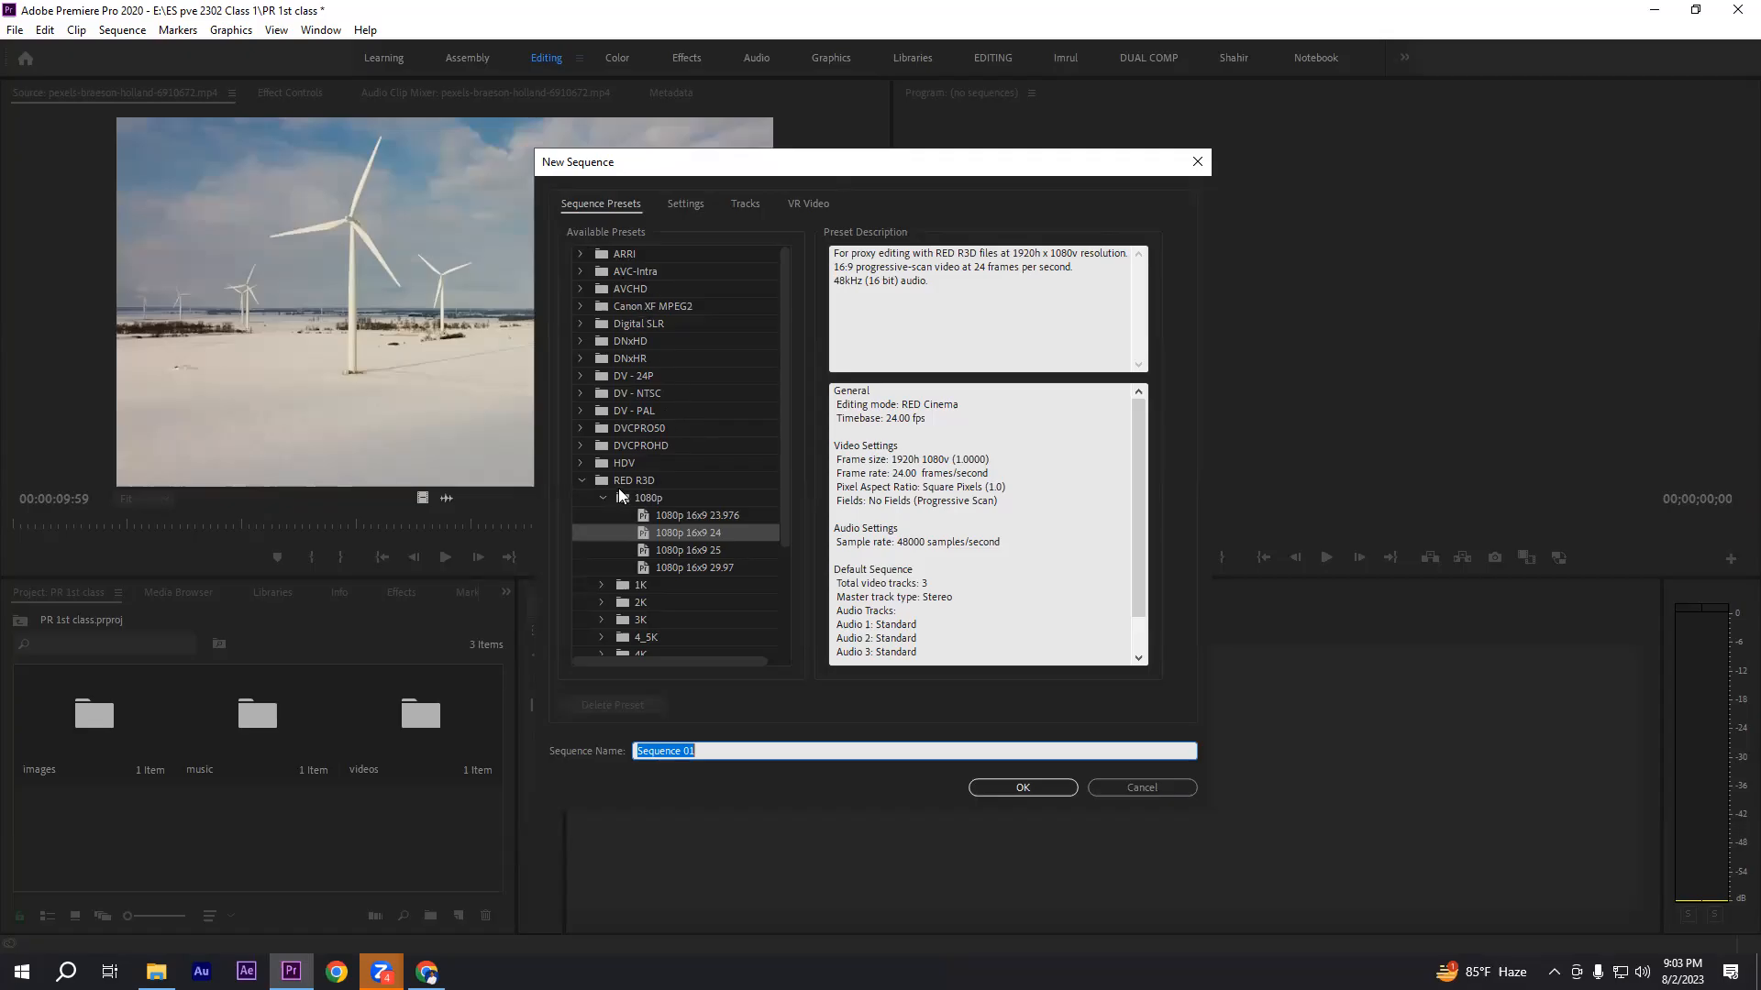
click(580, 479)
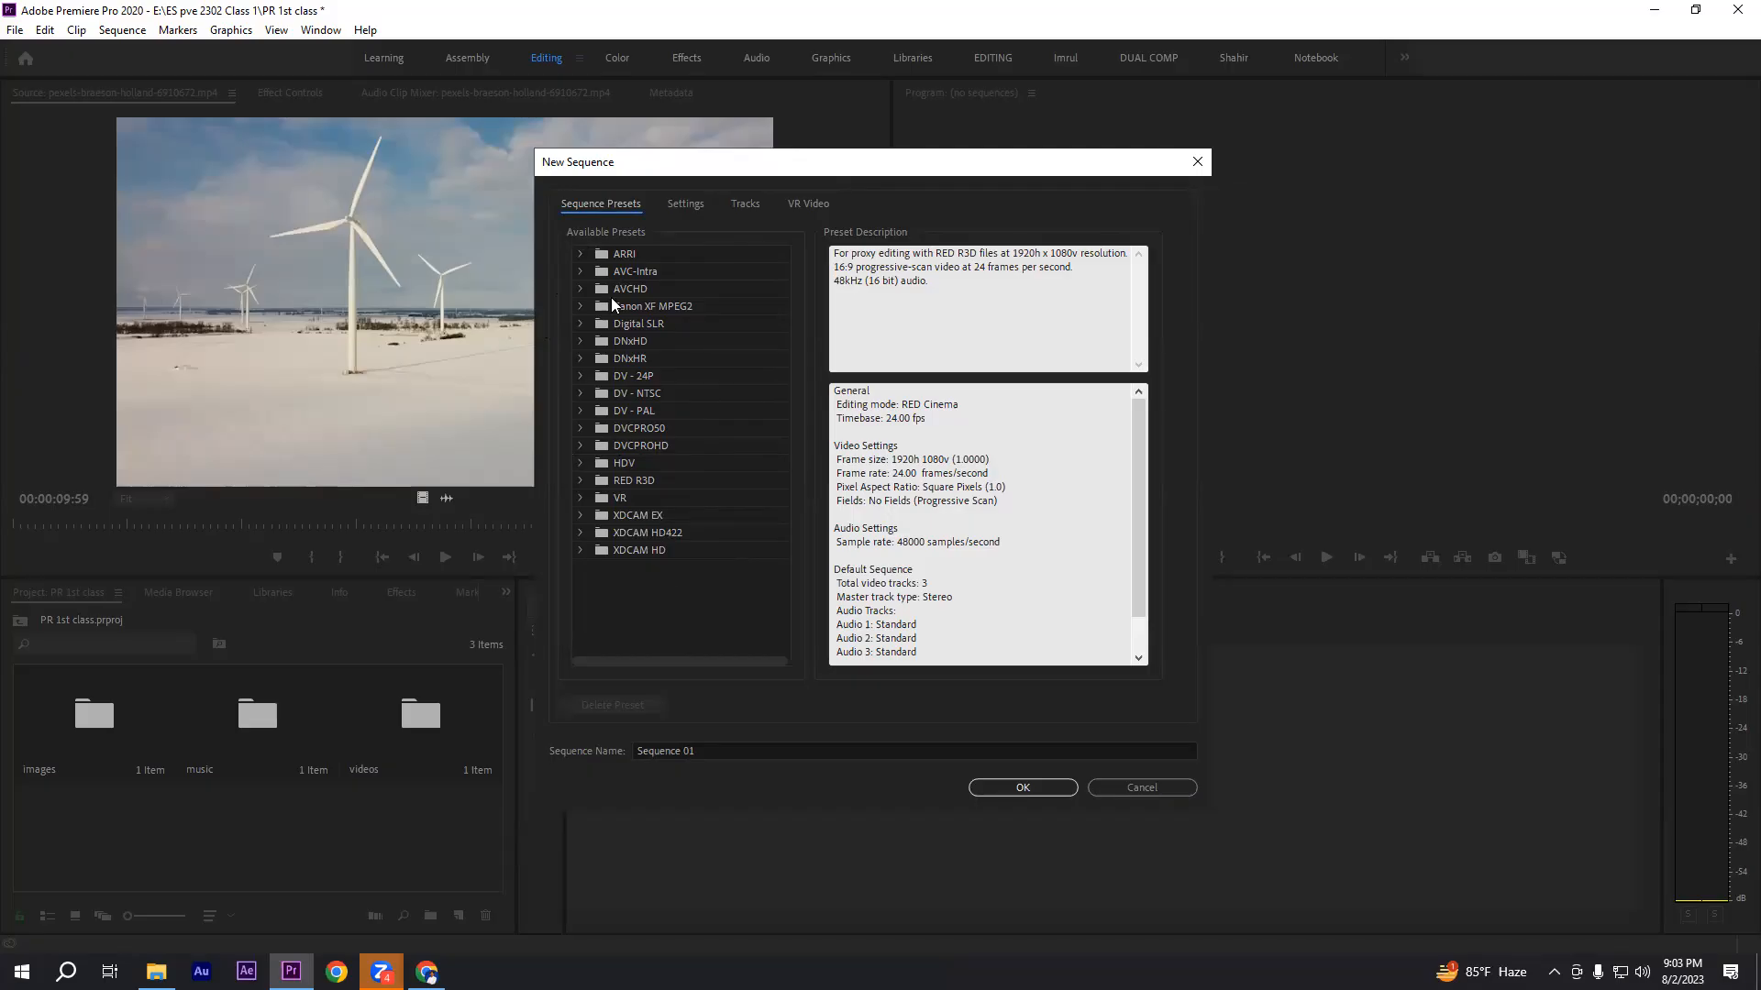
- Set the new sequence's editing mode to Custom and its timebase to 59.94 frames/second
click(684, 207)
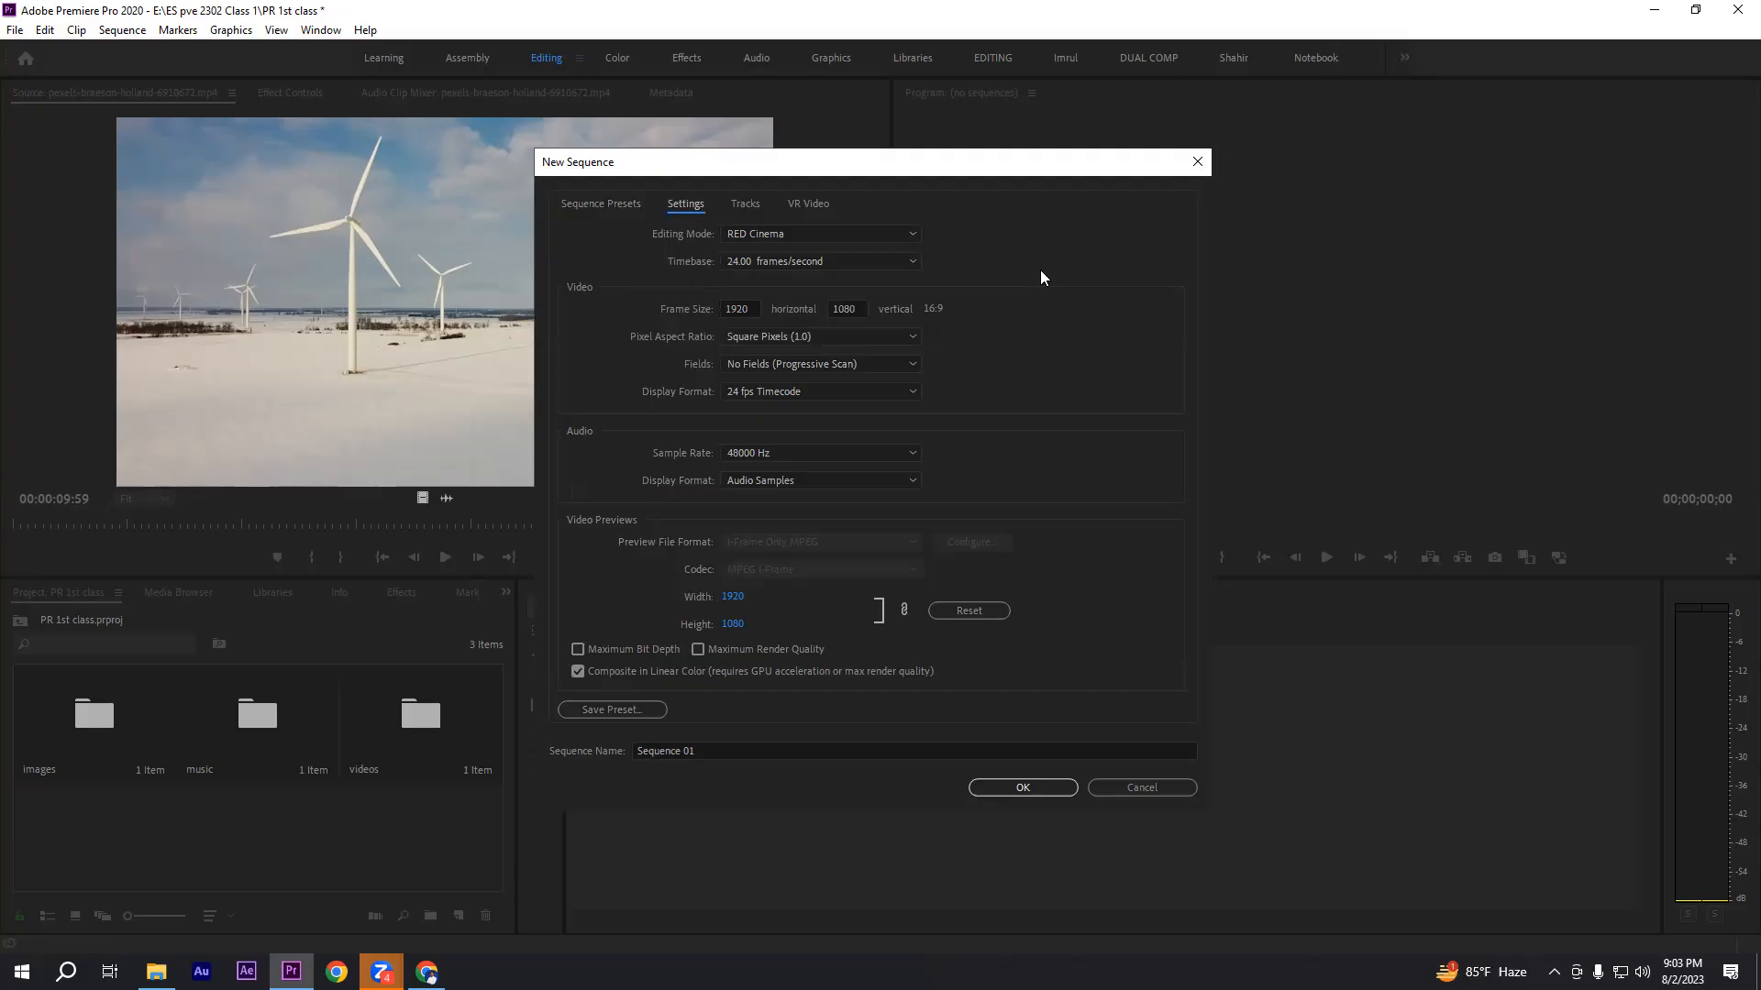
click(745, 235)
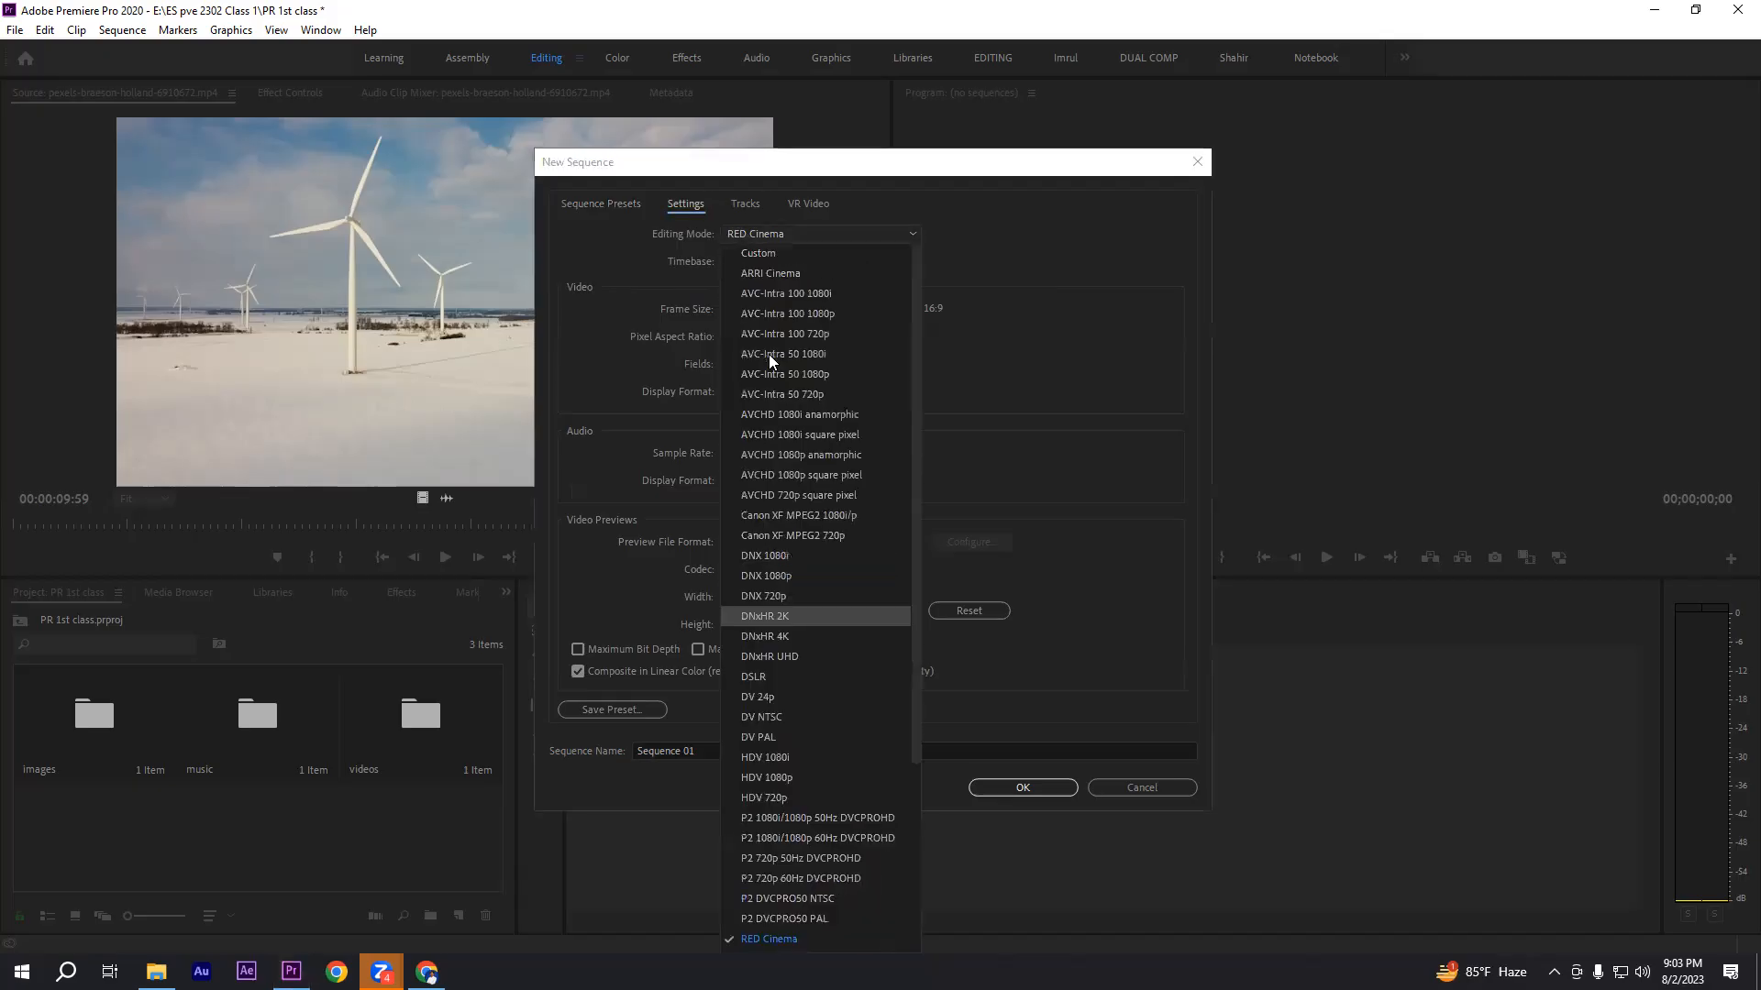
click(778, 252)
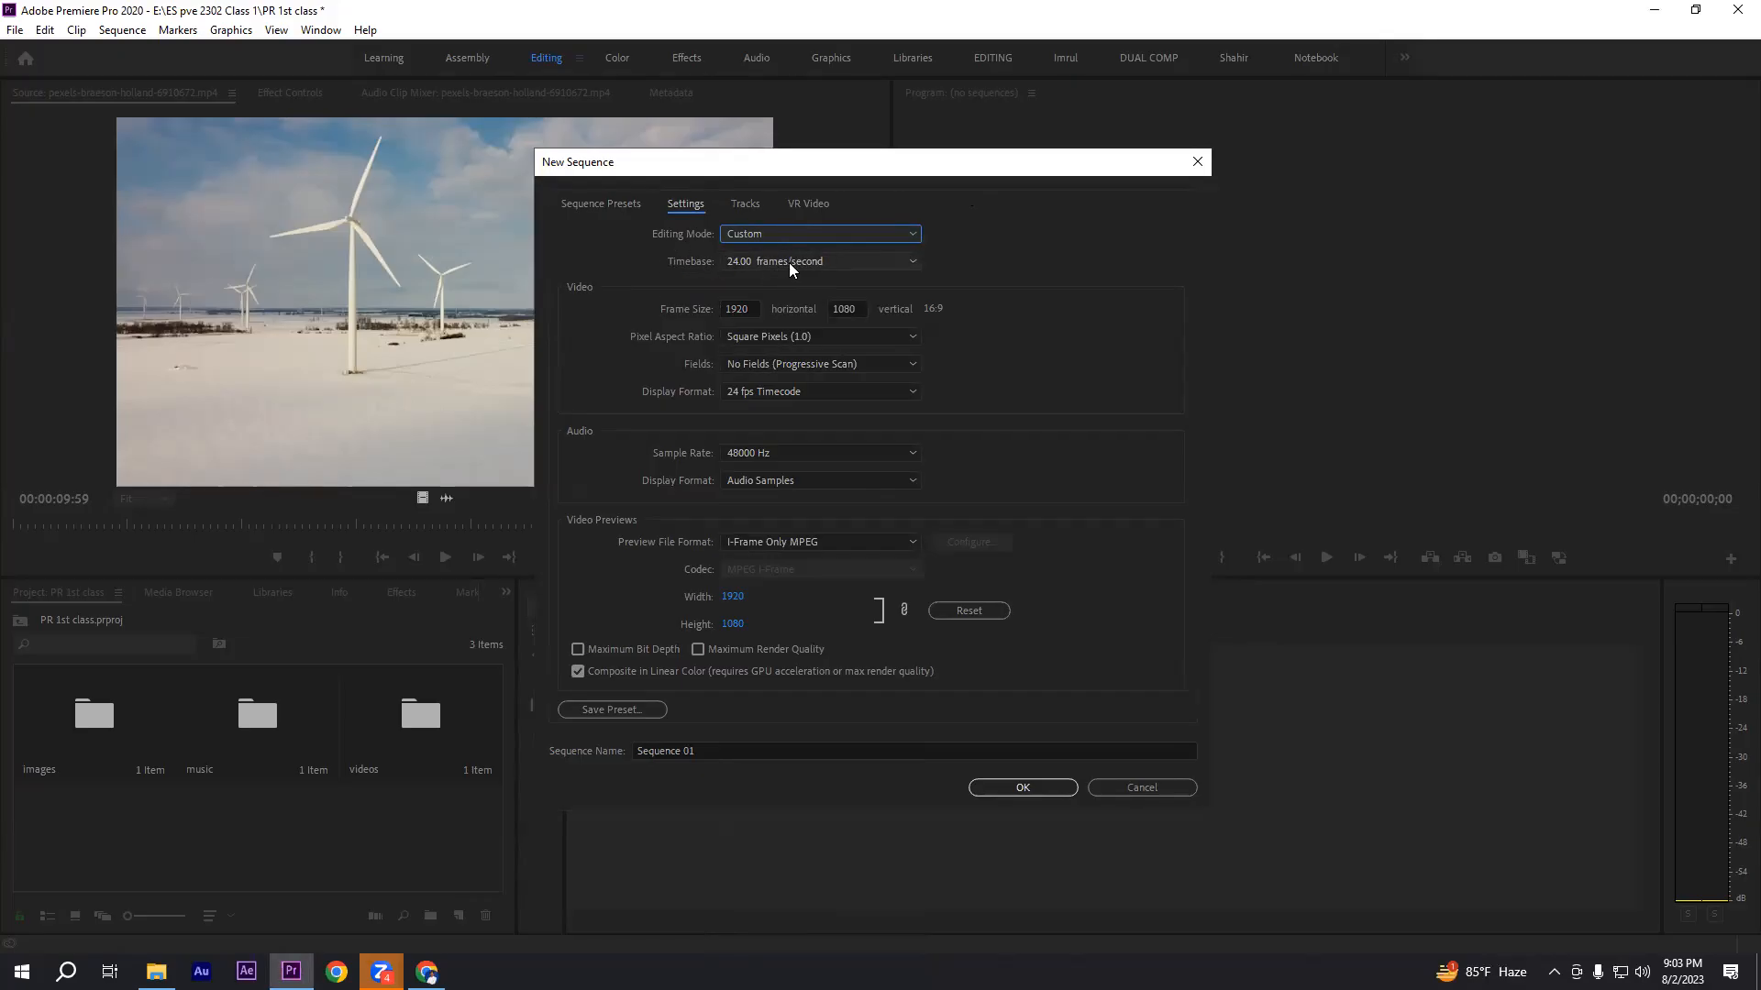
click(886, 260)
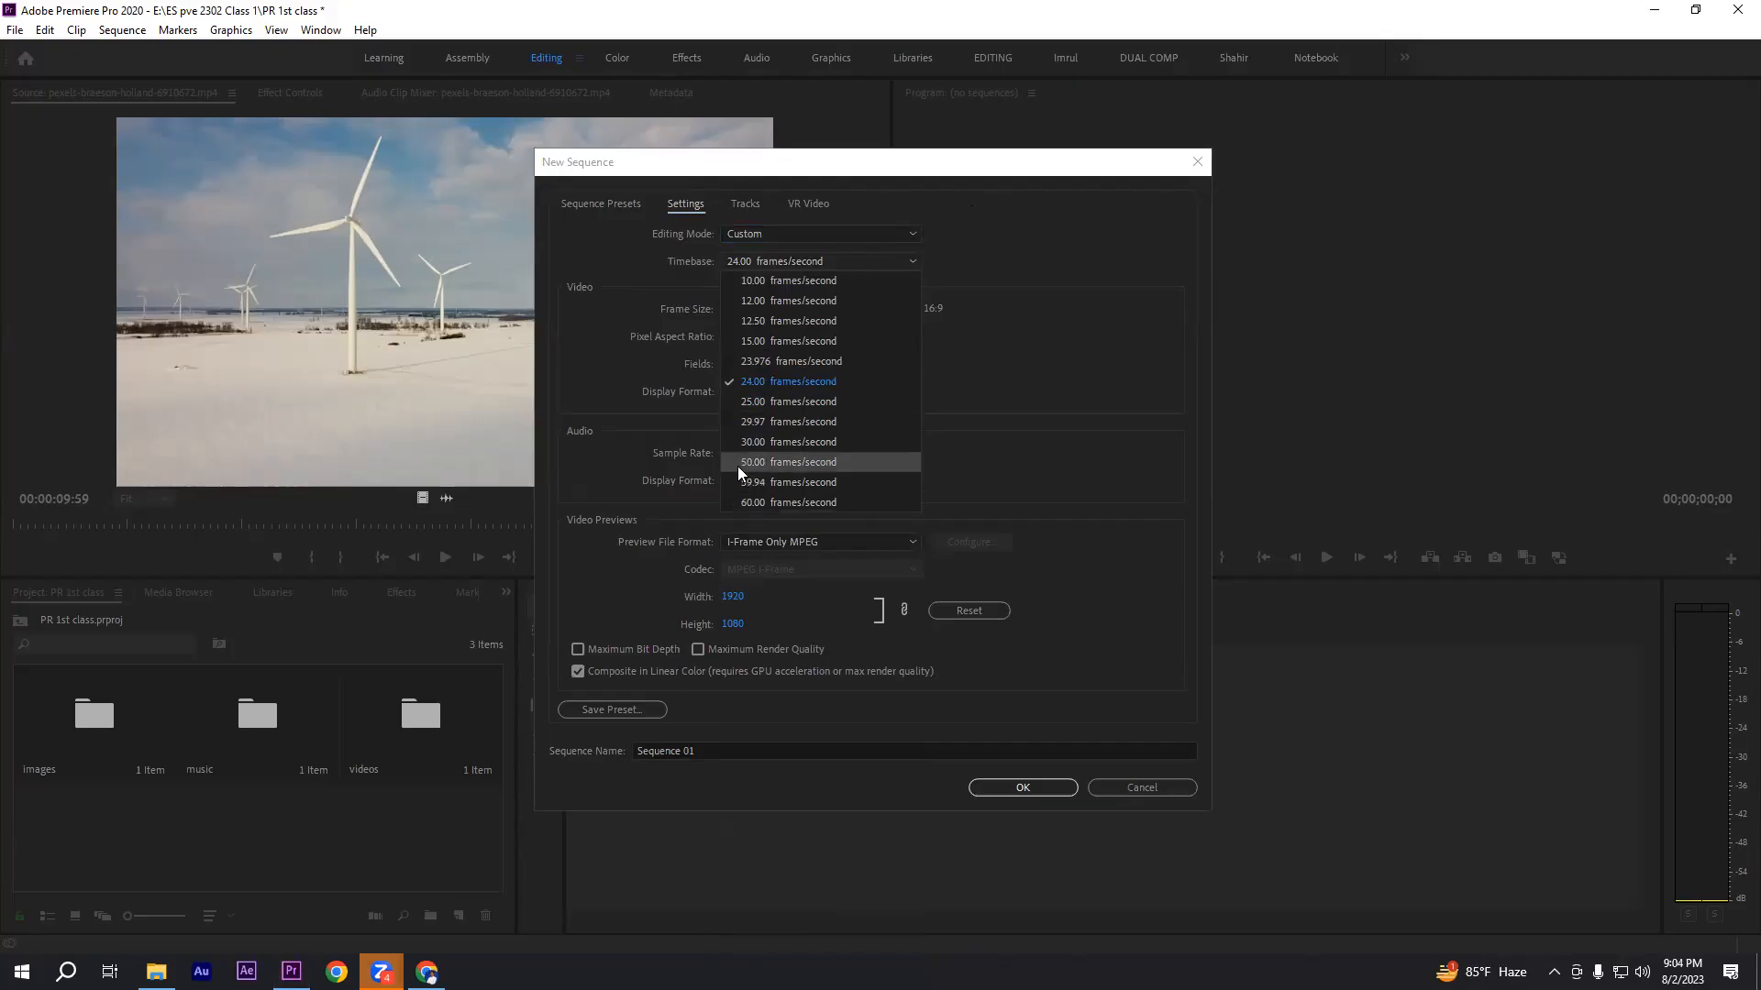
click(774, 484)
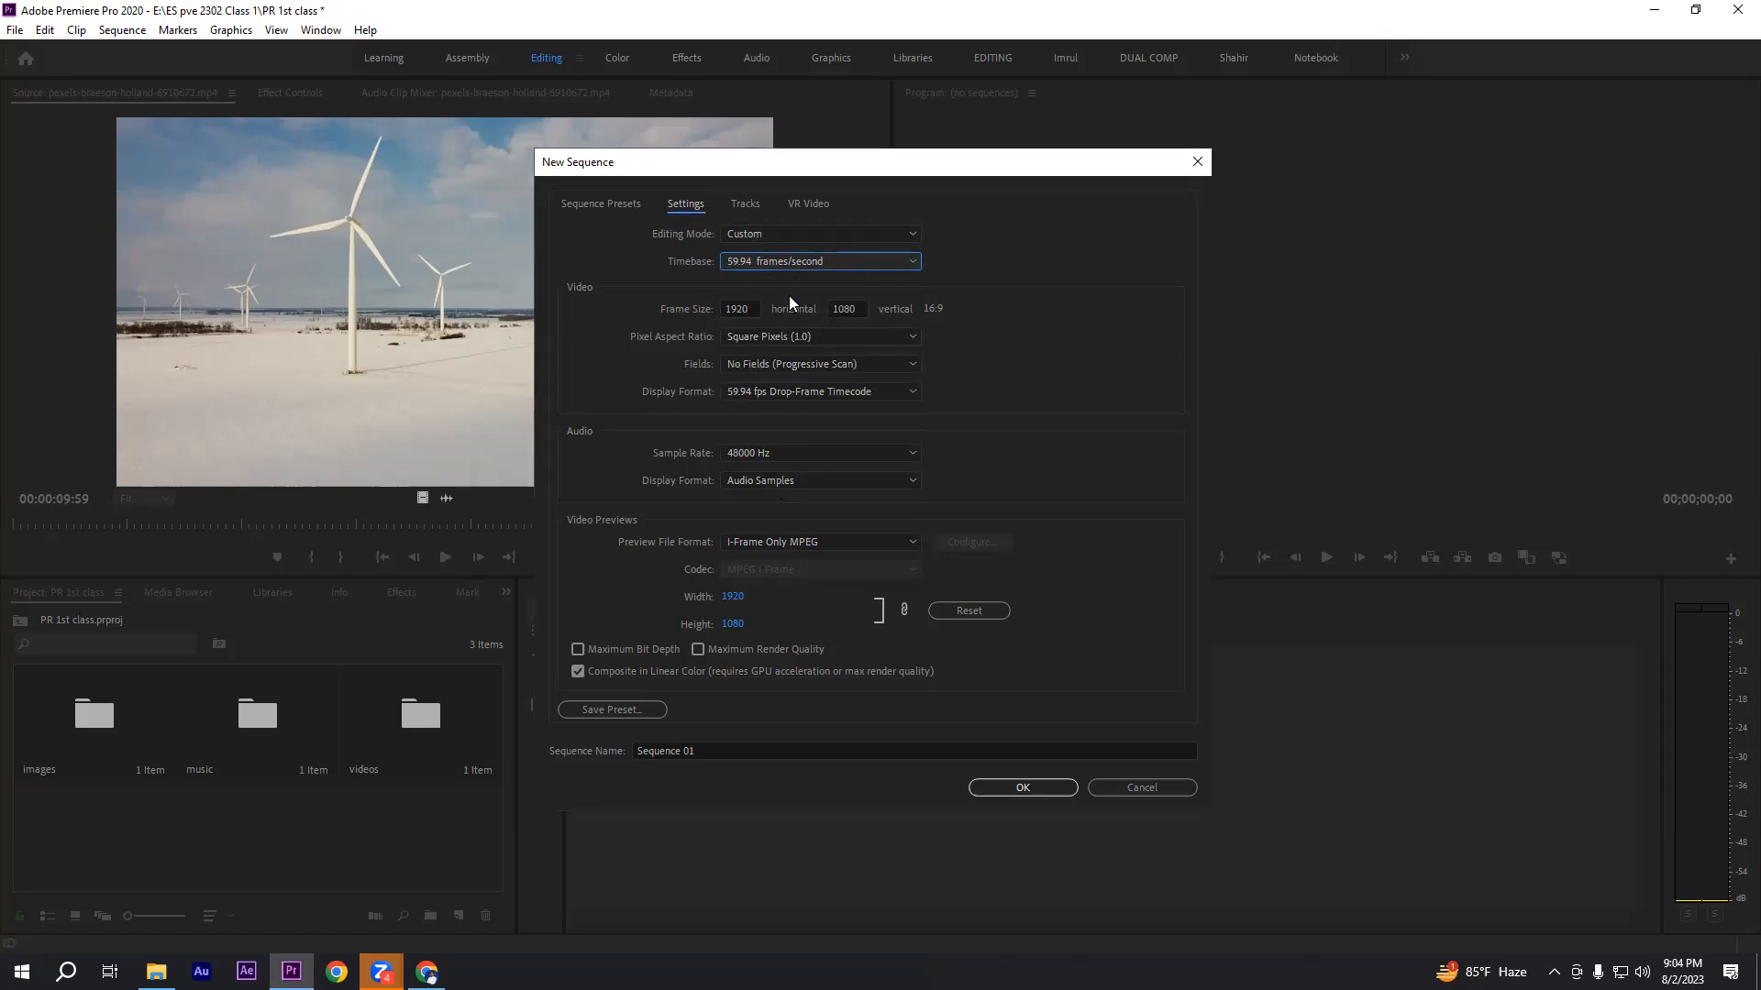
- Try a horizontal frame size of 1000 in the new sequence's video settings
drag(754, 309, 712, 316)
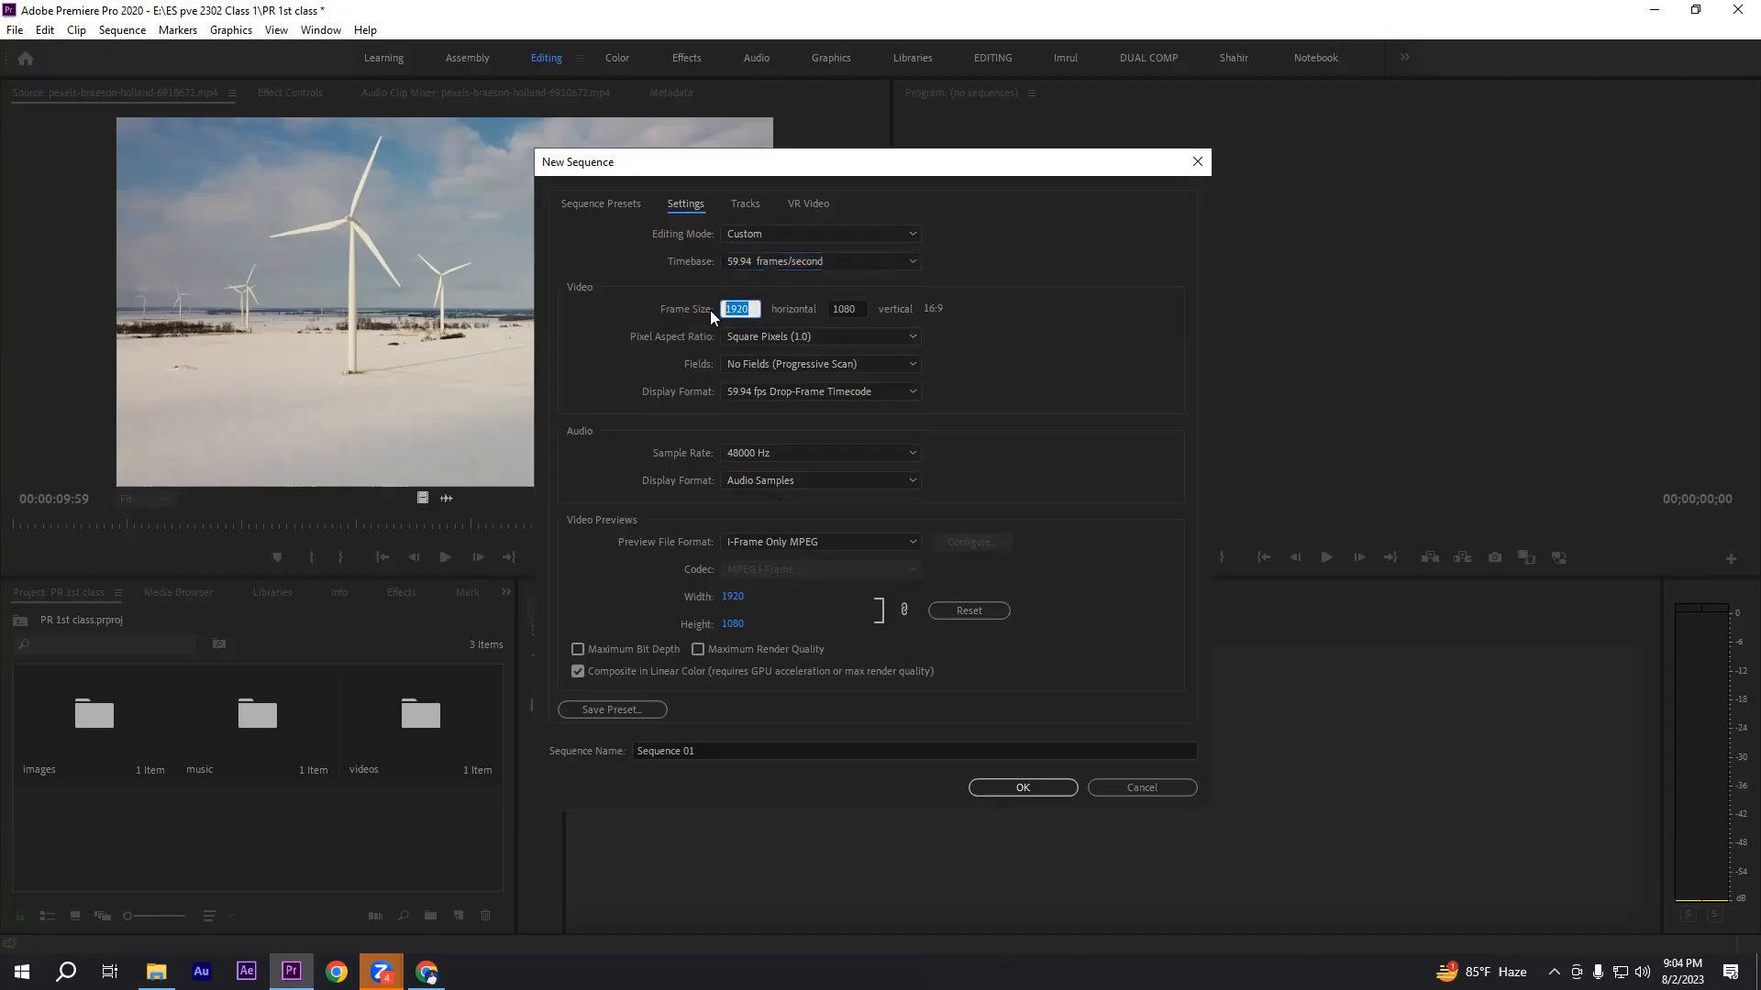
click(859, 310)
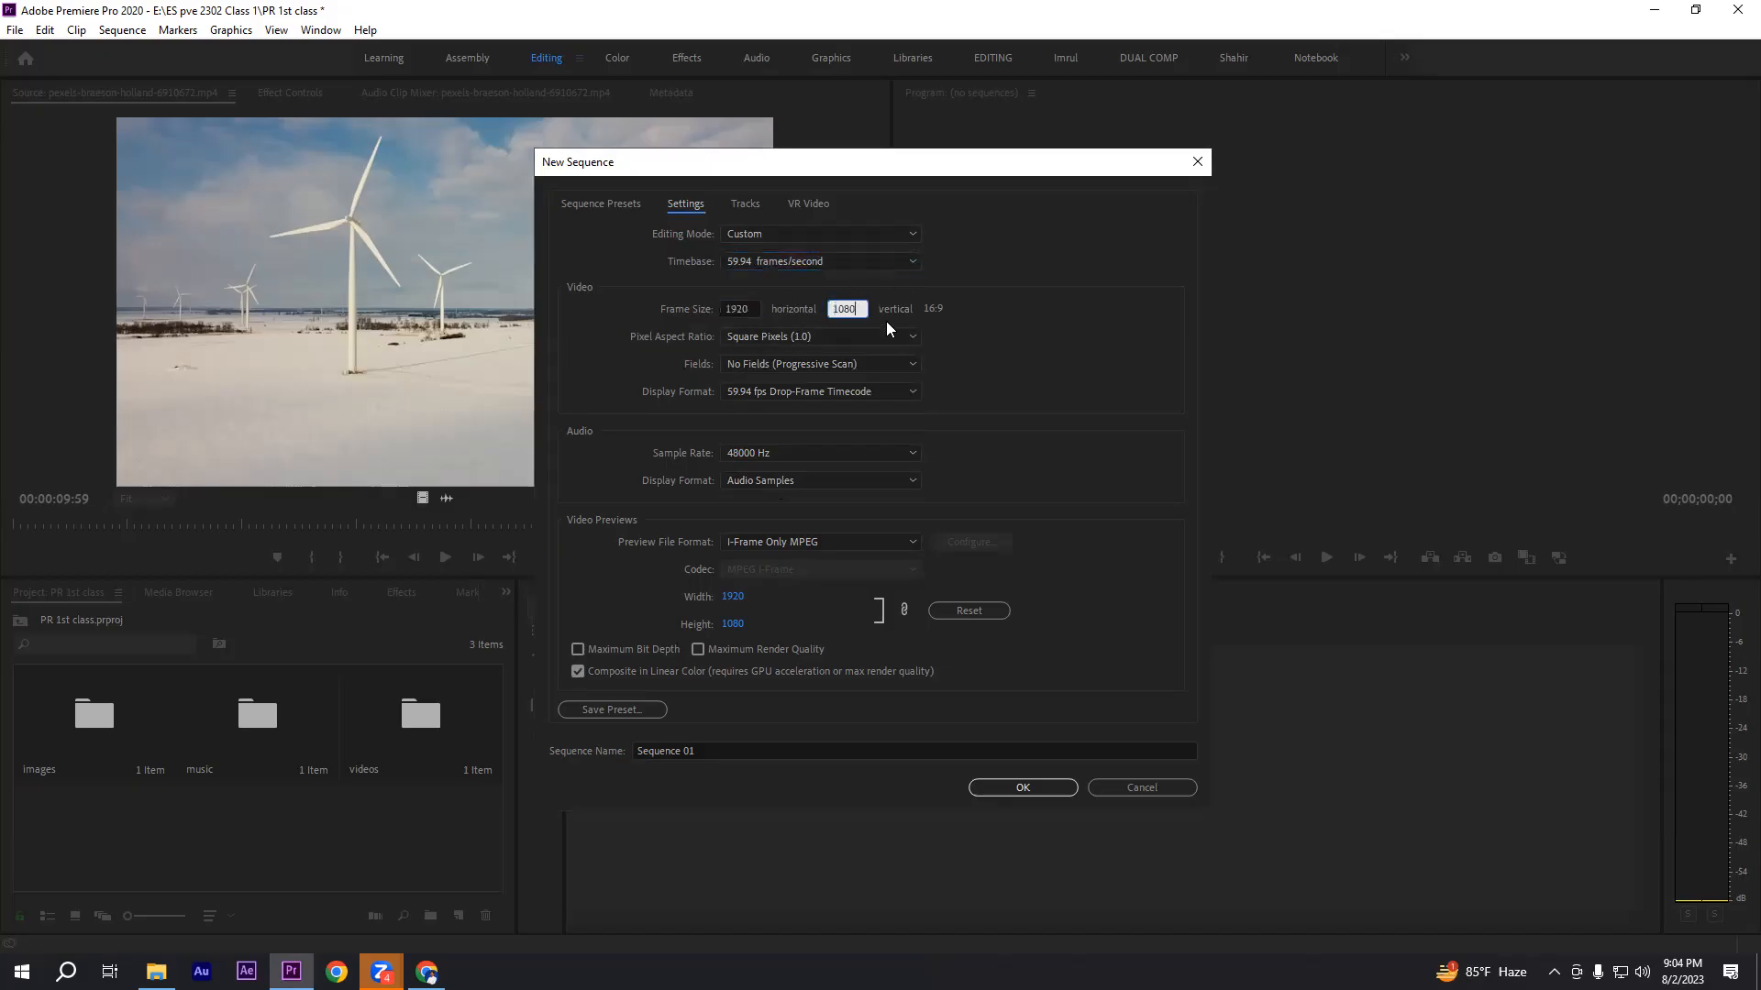
click(757, 310)
text(1000)
click(849, 316)
drag(860, 309, 832, 303)
click(959, 284)
- Set the new sequence's horizontal frame size to 1920 and check its vertical frame size
drag(754, 308, 693, 309)
text(1920)
click(787, 282)
drag(863, 308, 811, 300)
click(754, 306)
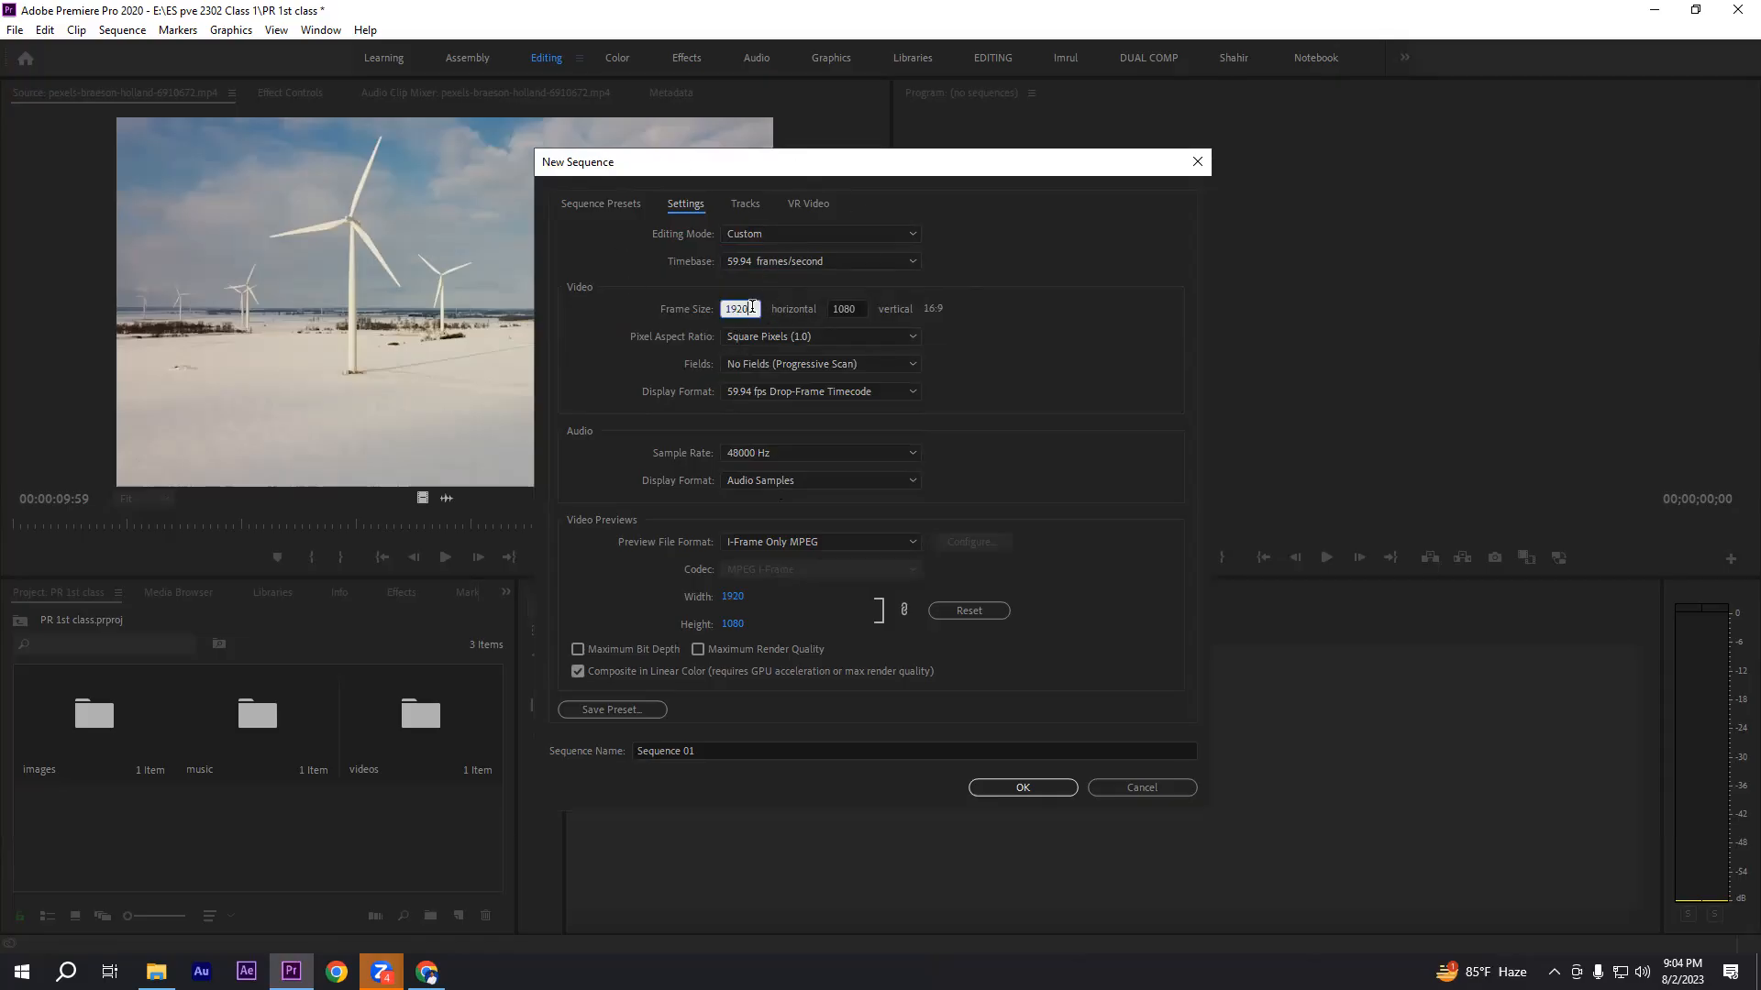
click(832, 306)
click(854, 308)
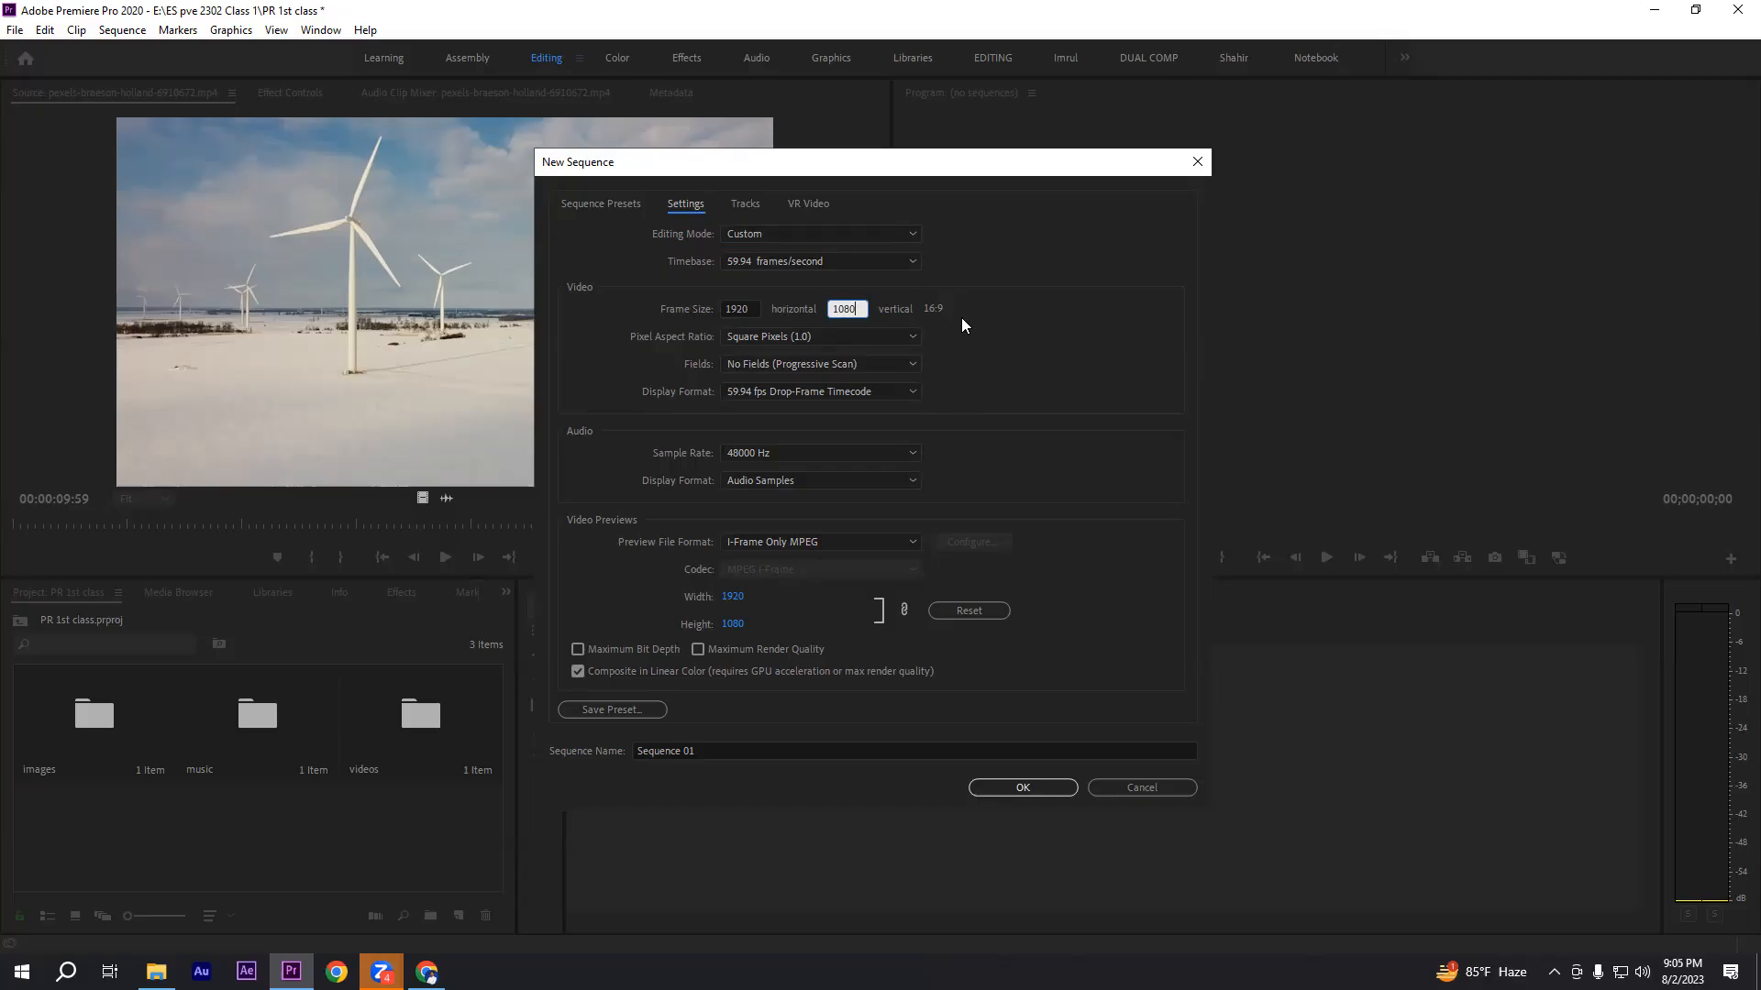
- Try the D1/DV NTSC (0.9091) pixel aspect ratio and compare it with the frame size values
click(897, 338)
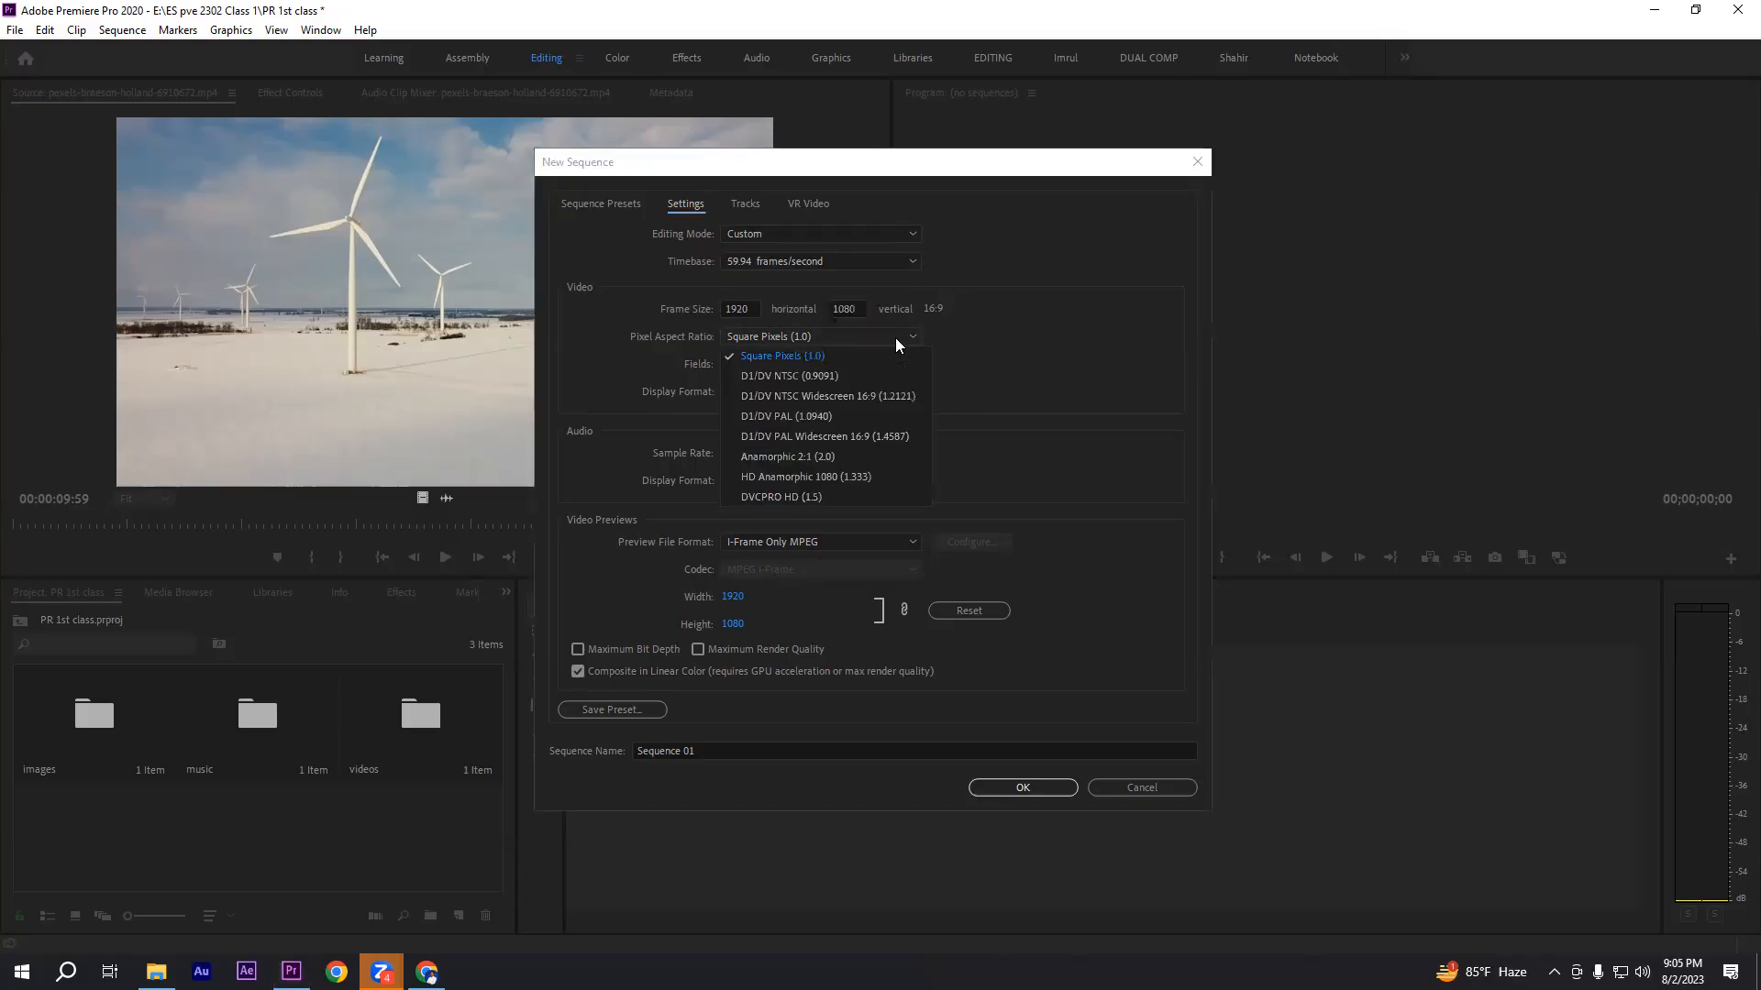
click(812, 376)
click(739, 310)
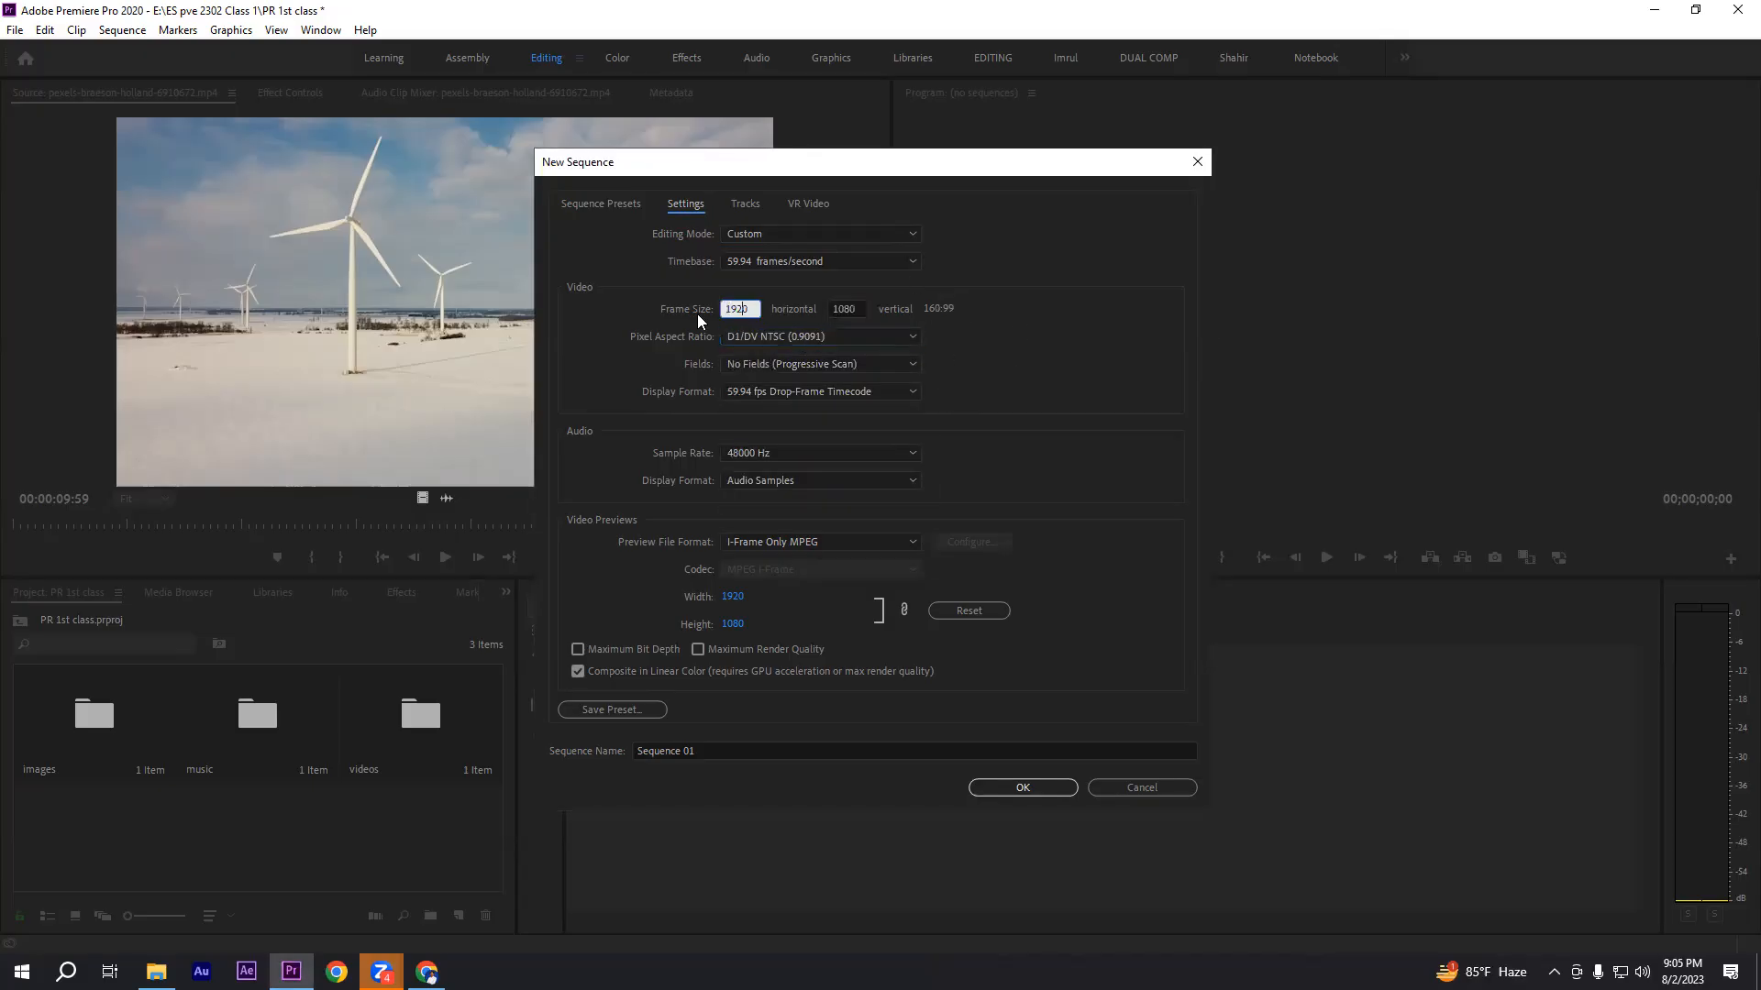
click(845, 308)
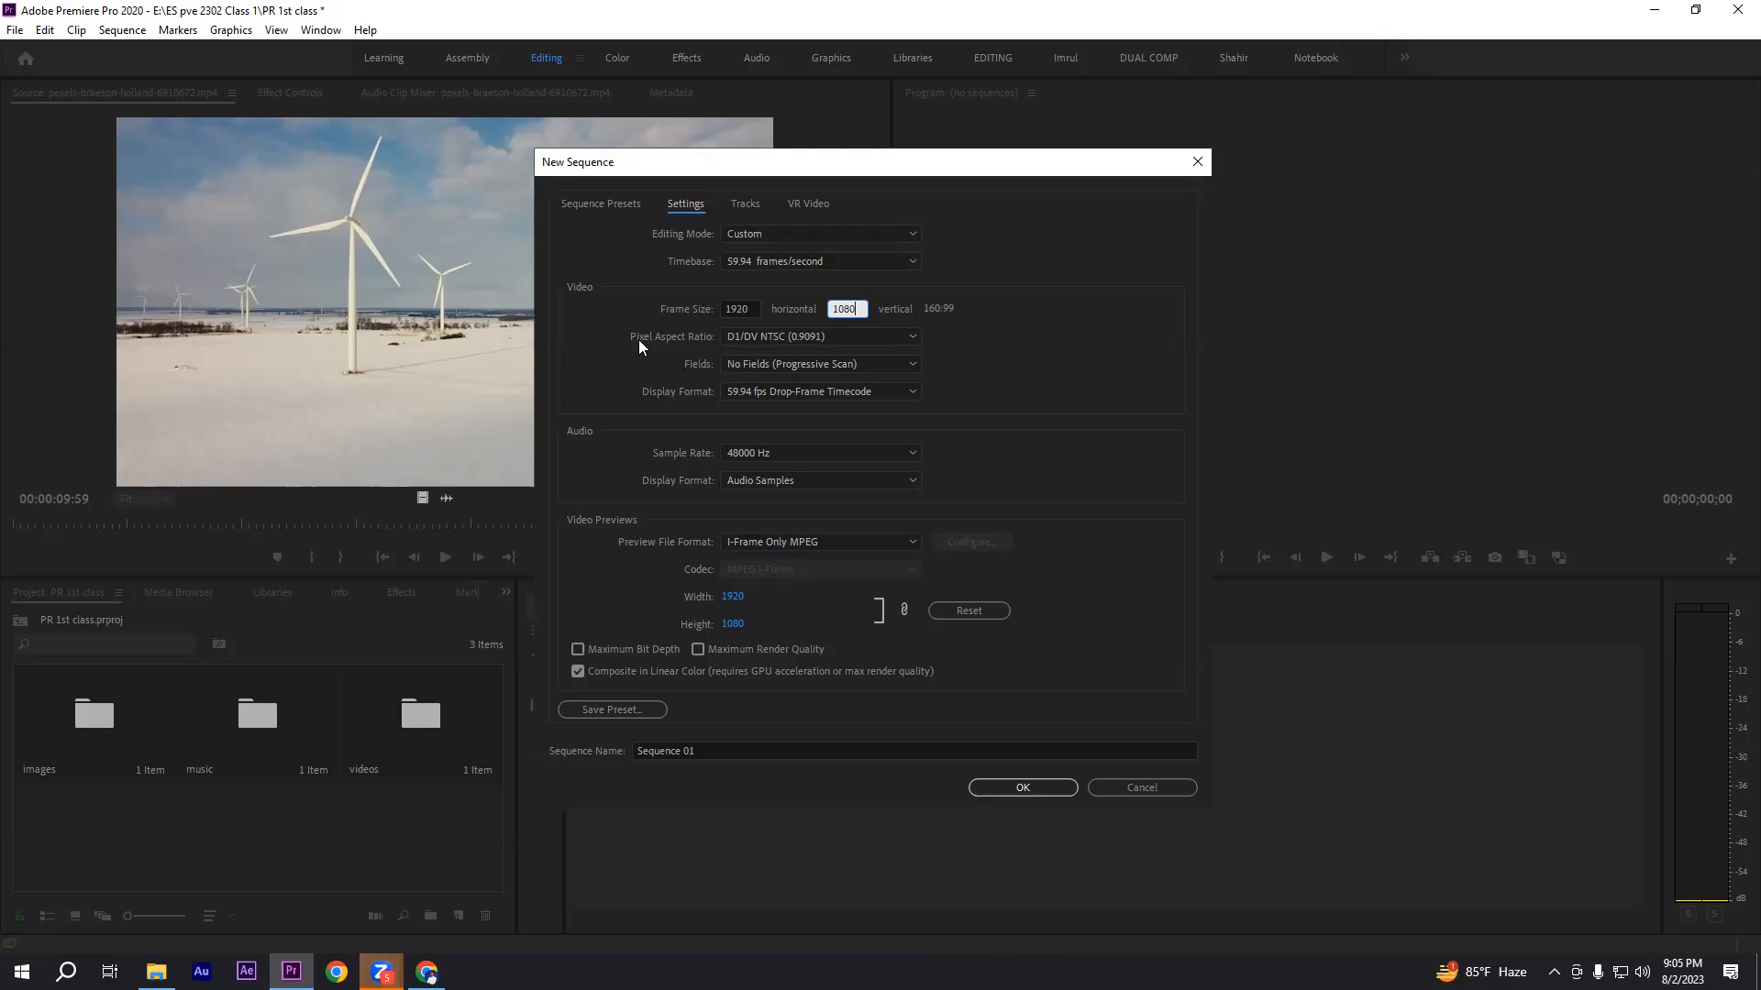
- Set the new sequence's pixel aspect ratio to Square Pixels (1.0)
click(761, 335)
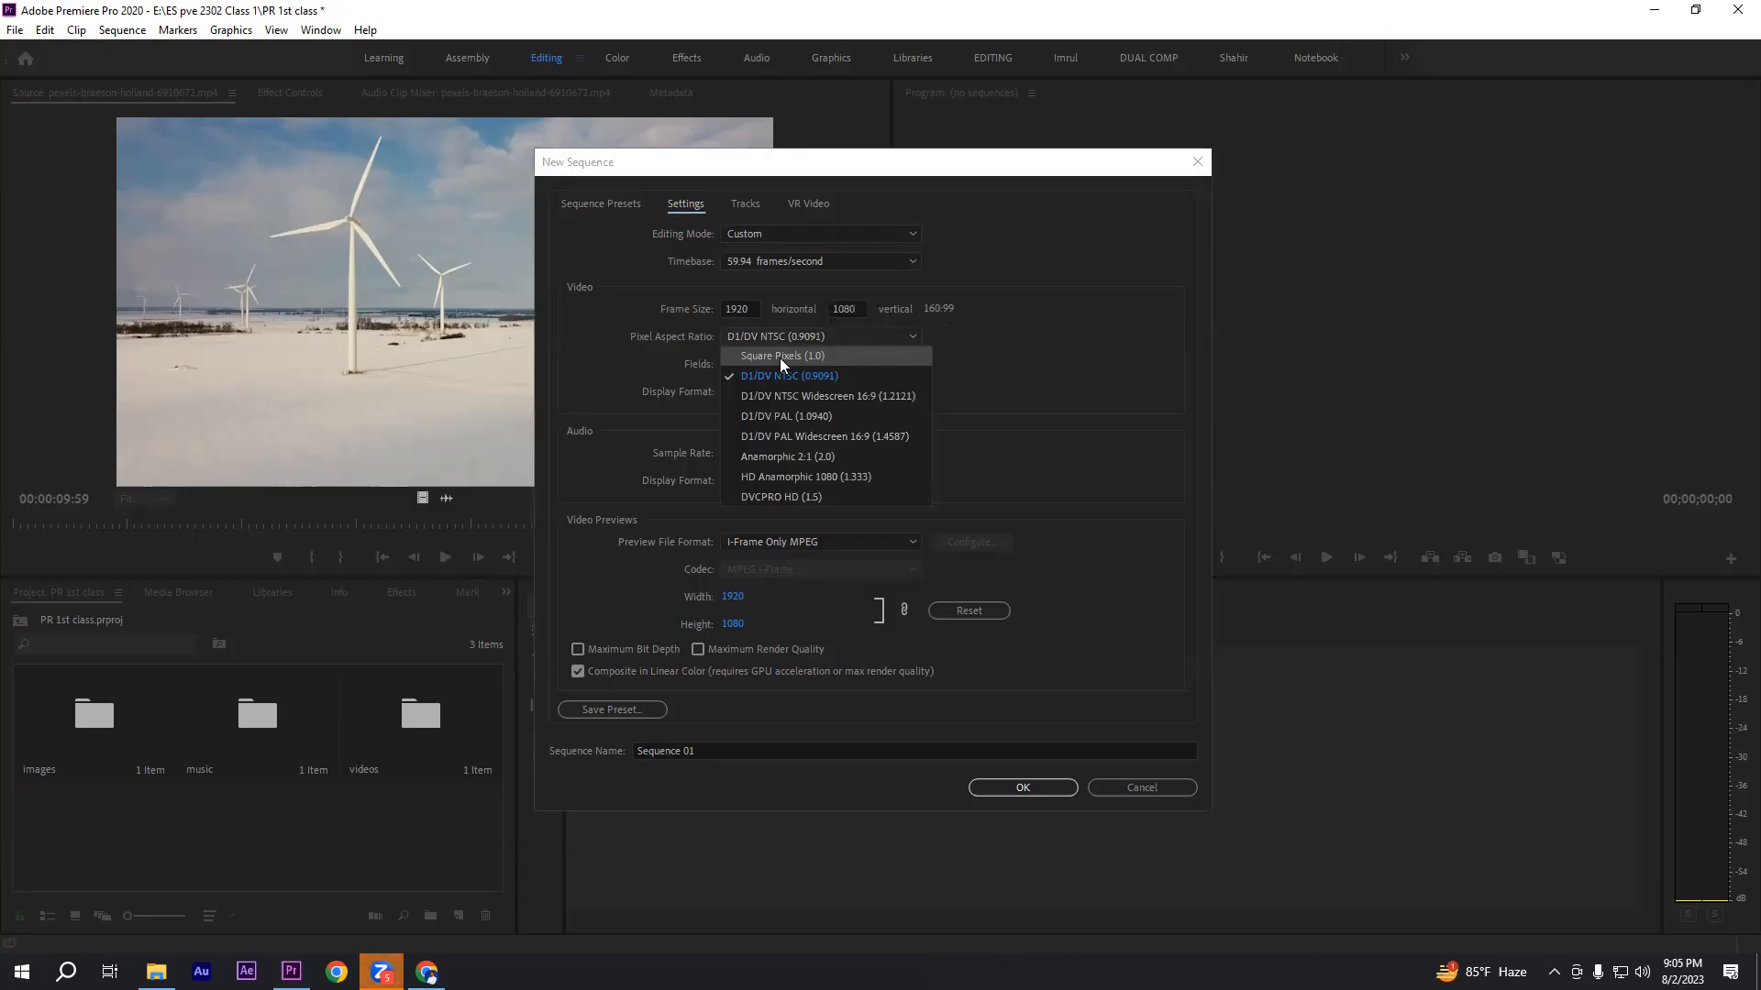
click(780, 358)
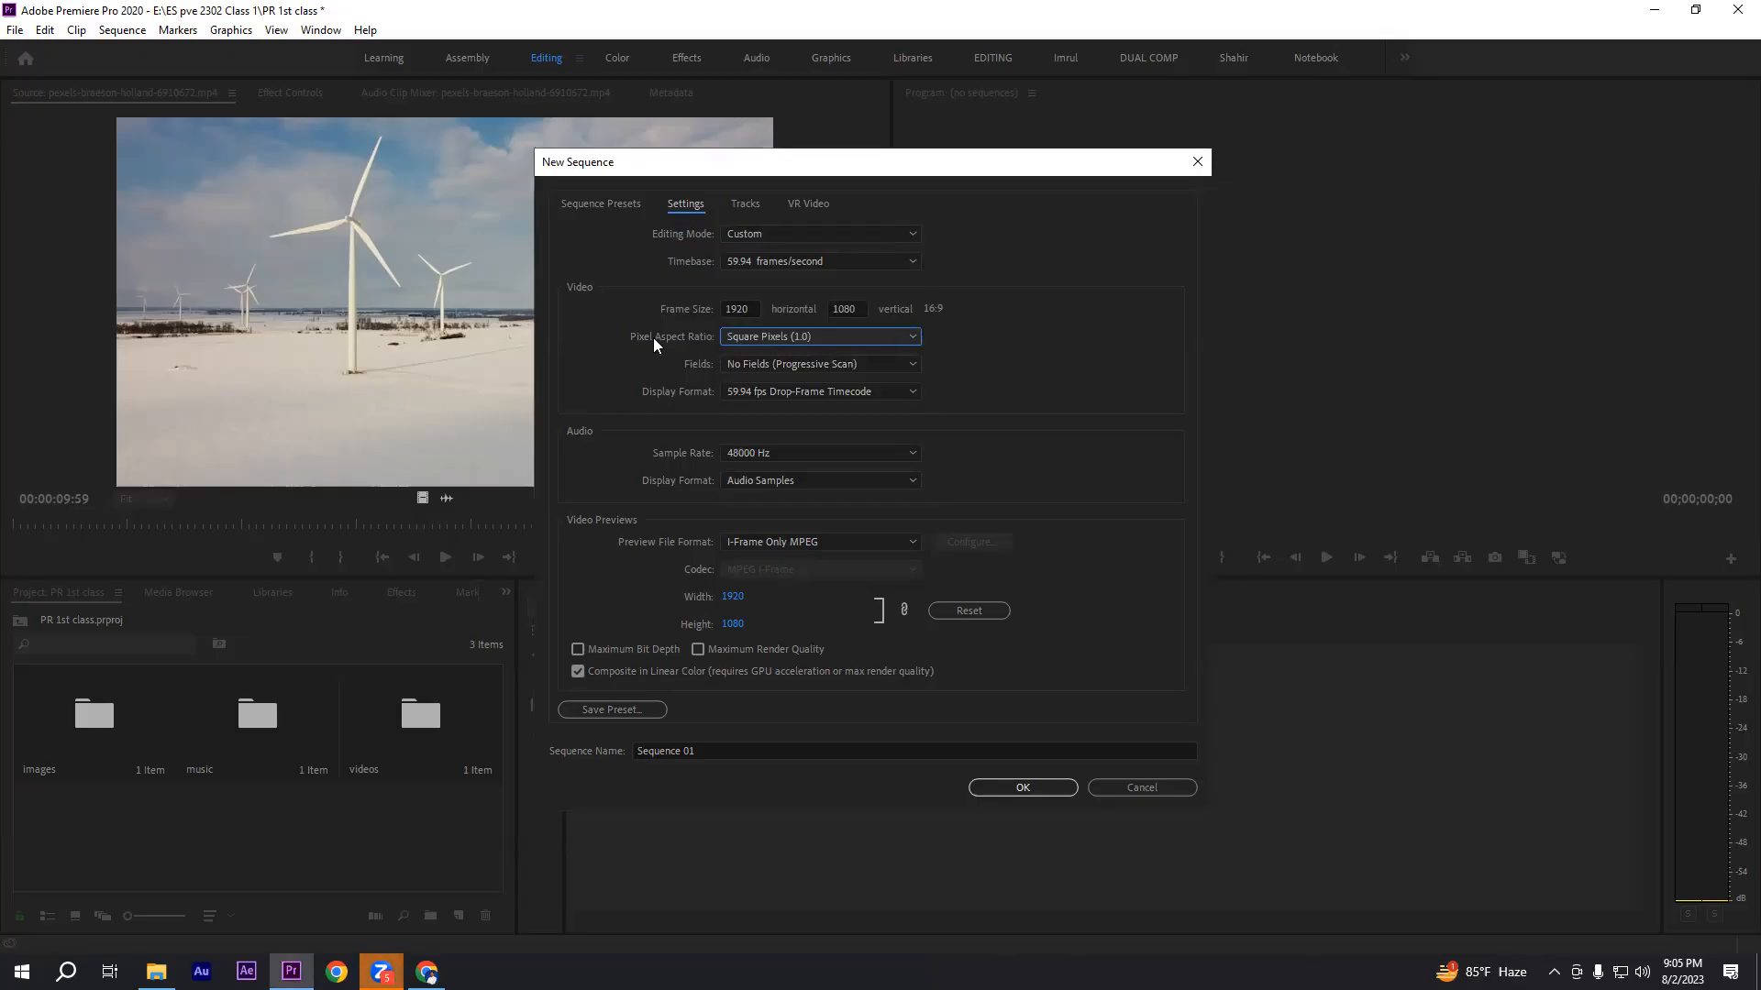
click(793, 337)
click(786, 356)
- Name the new sequence "line up" and create it
drag(701, 751, 627, 750)
click(707, 750)
click(697, 752)
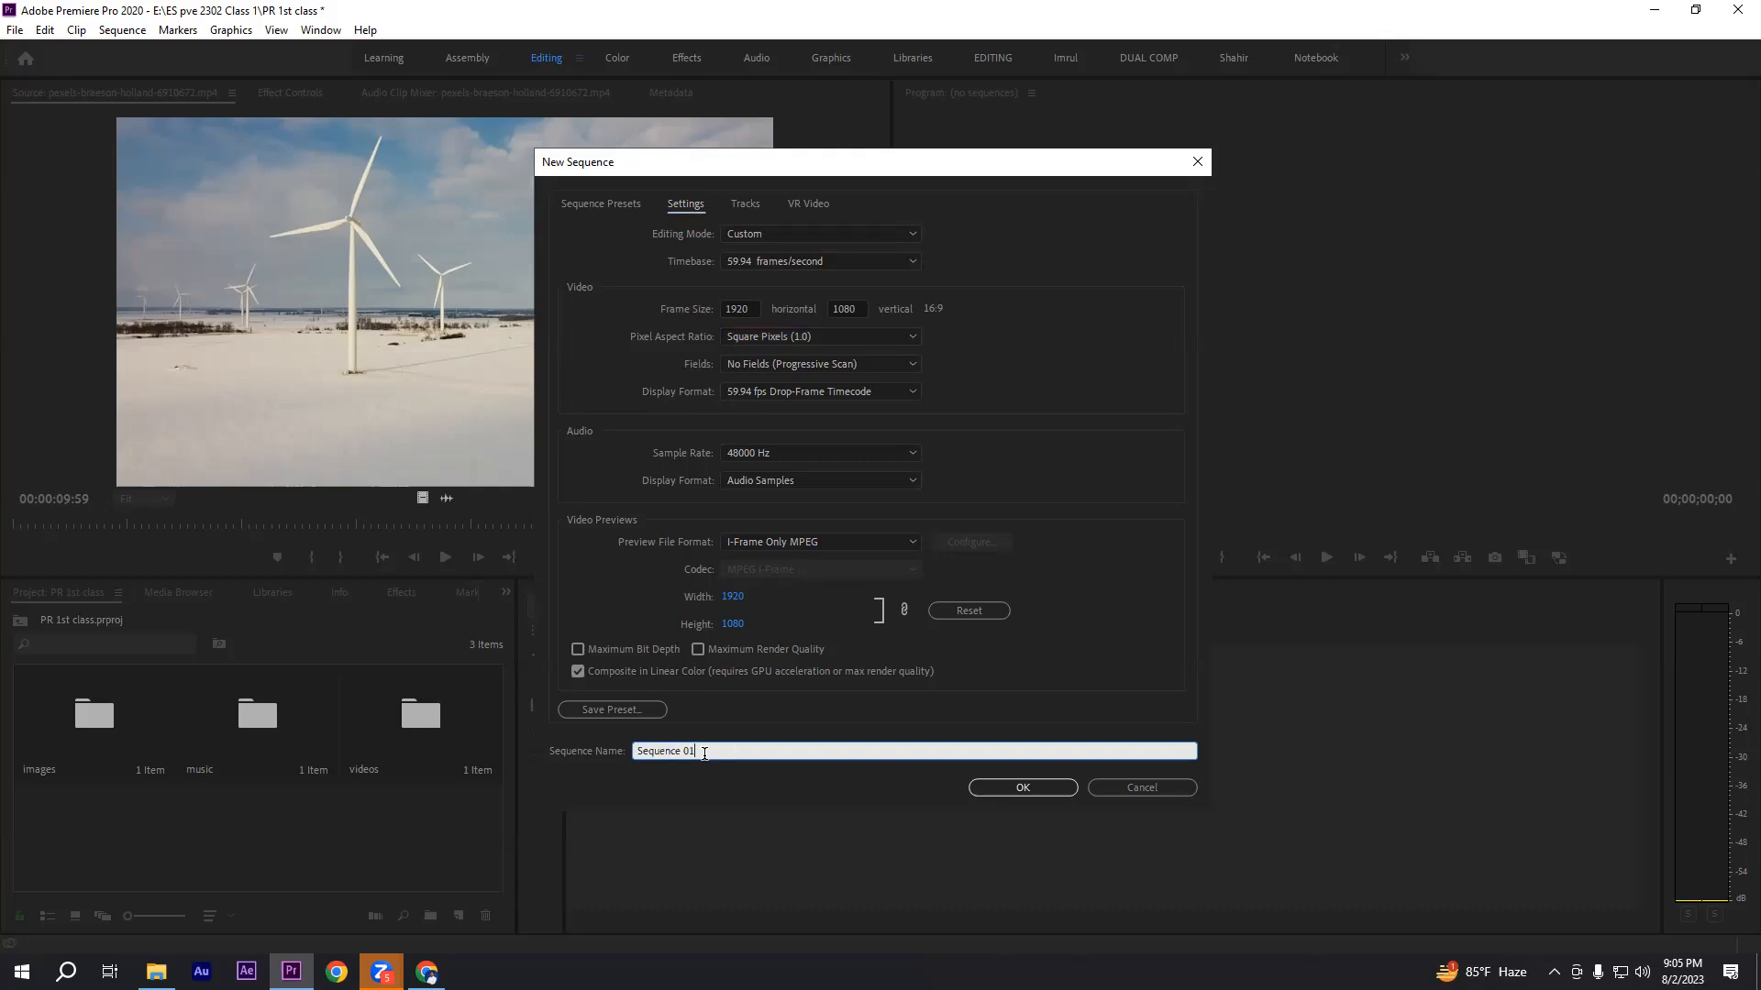
drag(704, 752, 590, 753)
text(line up)
click(1170, 473)
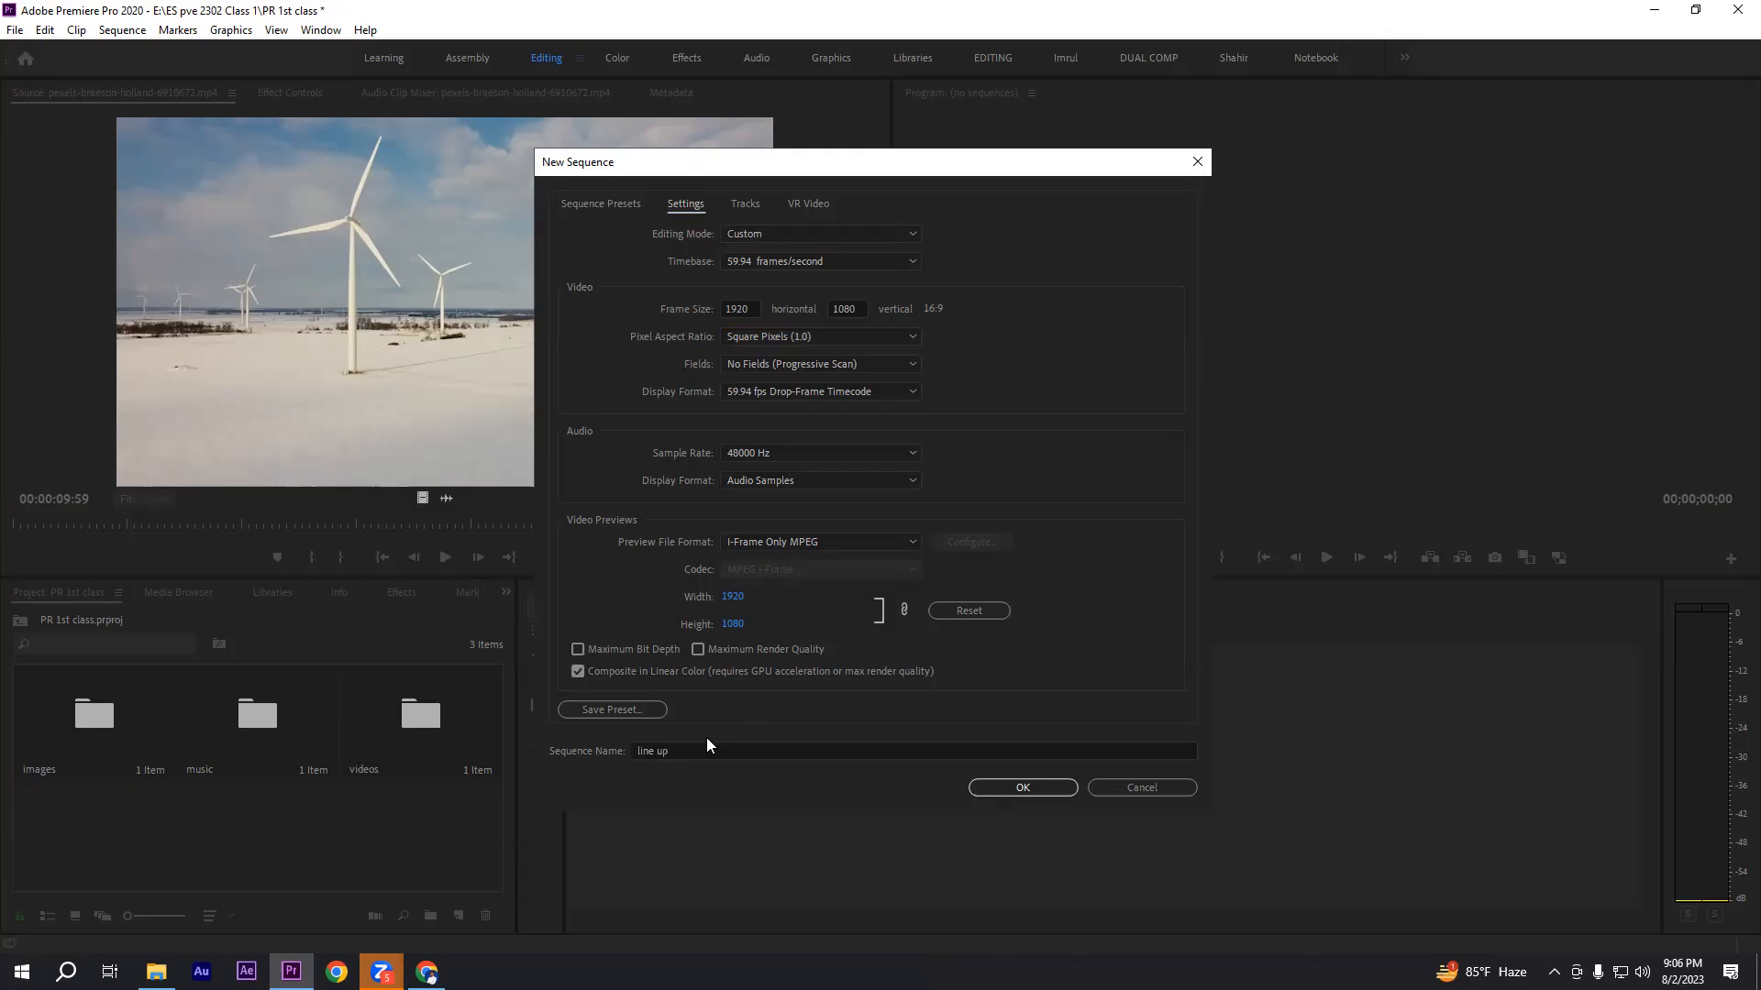
drag(676, 751, 625, 752)
click(684, 750)
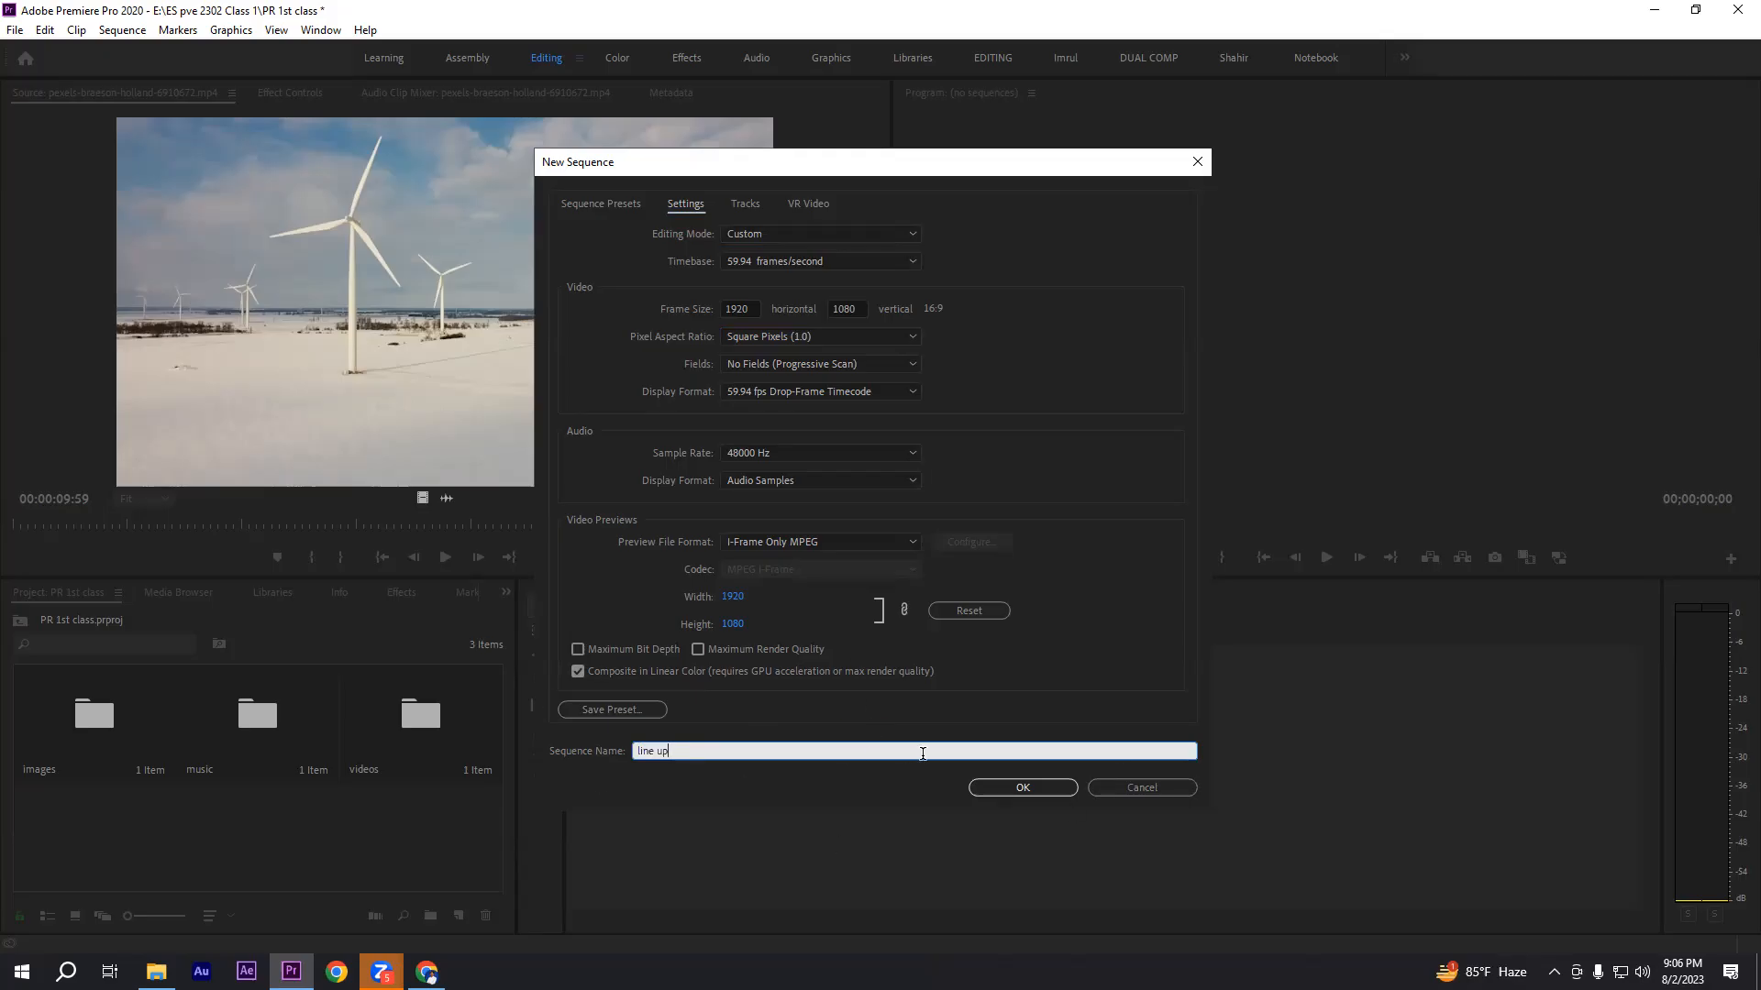
click(1031, 790)
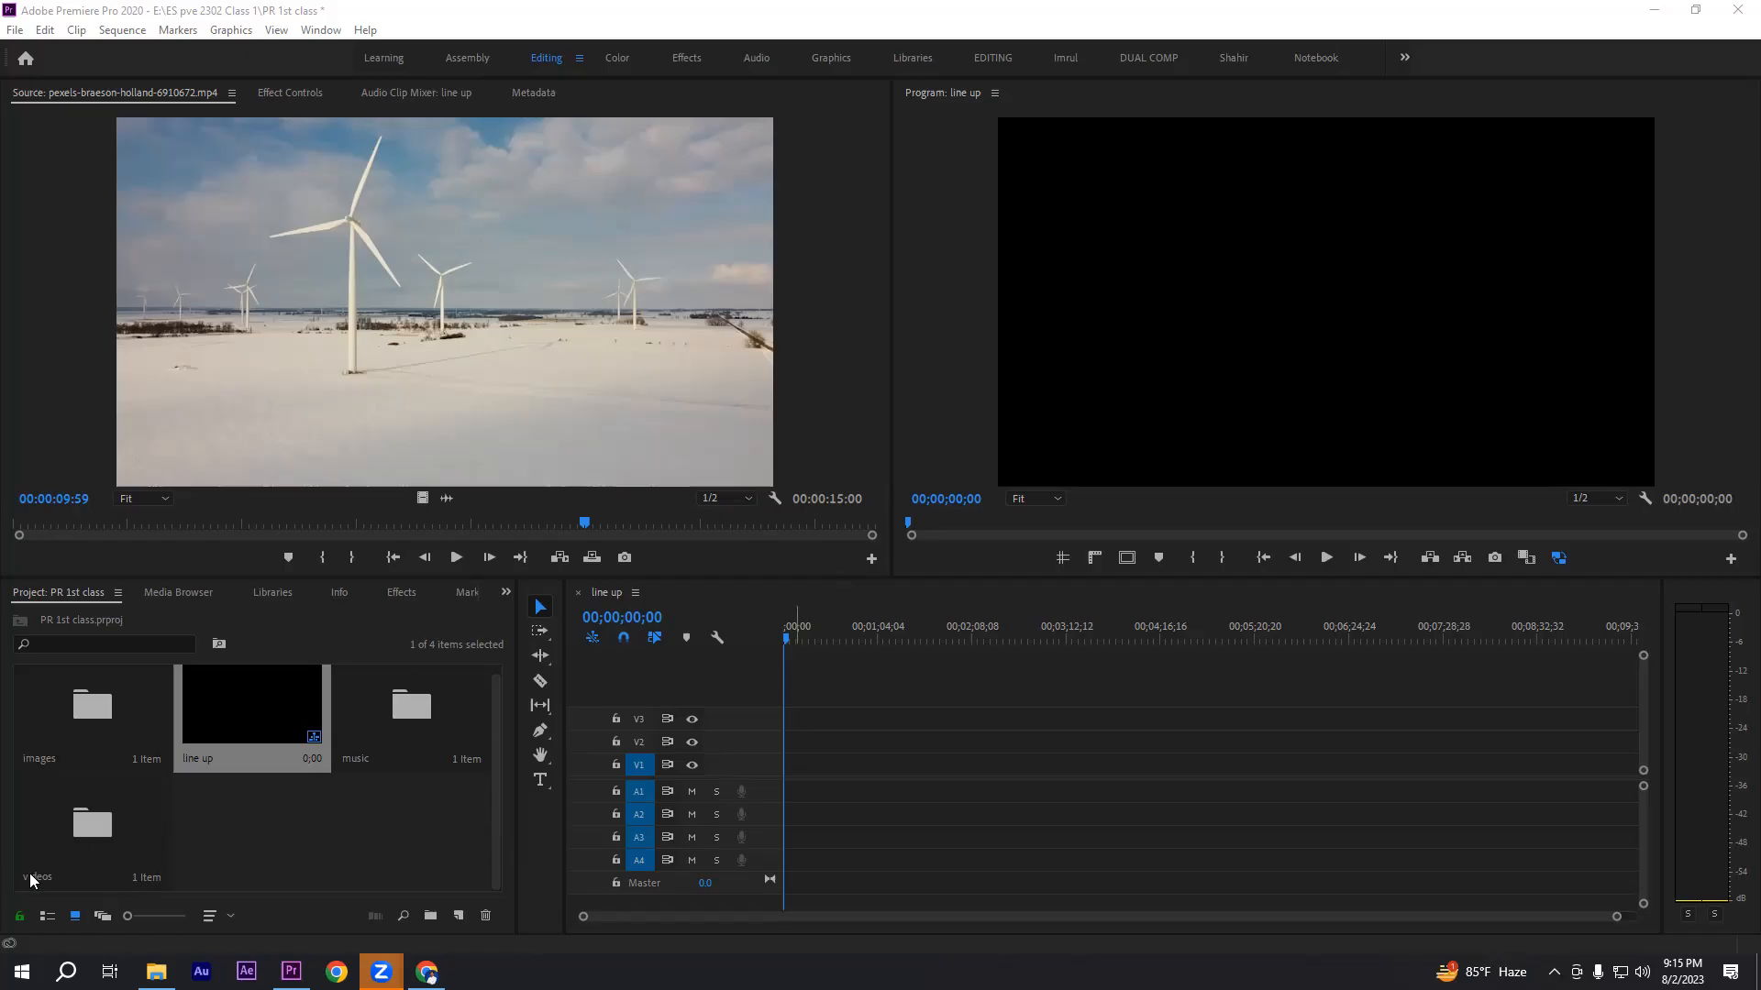
- Place the pexels-braeson-holland clip from the videos bin on track V1 at the start of the line up sequence
double_click(97, 826)
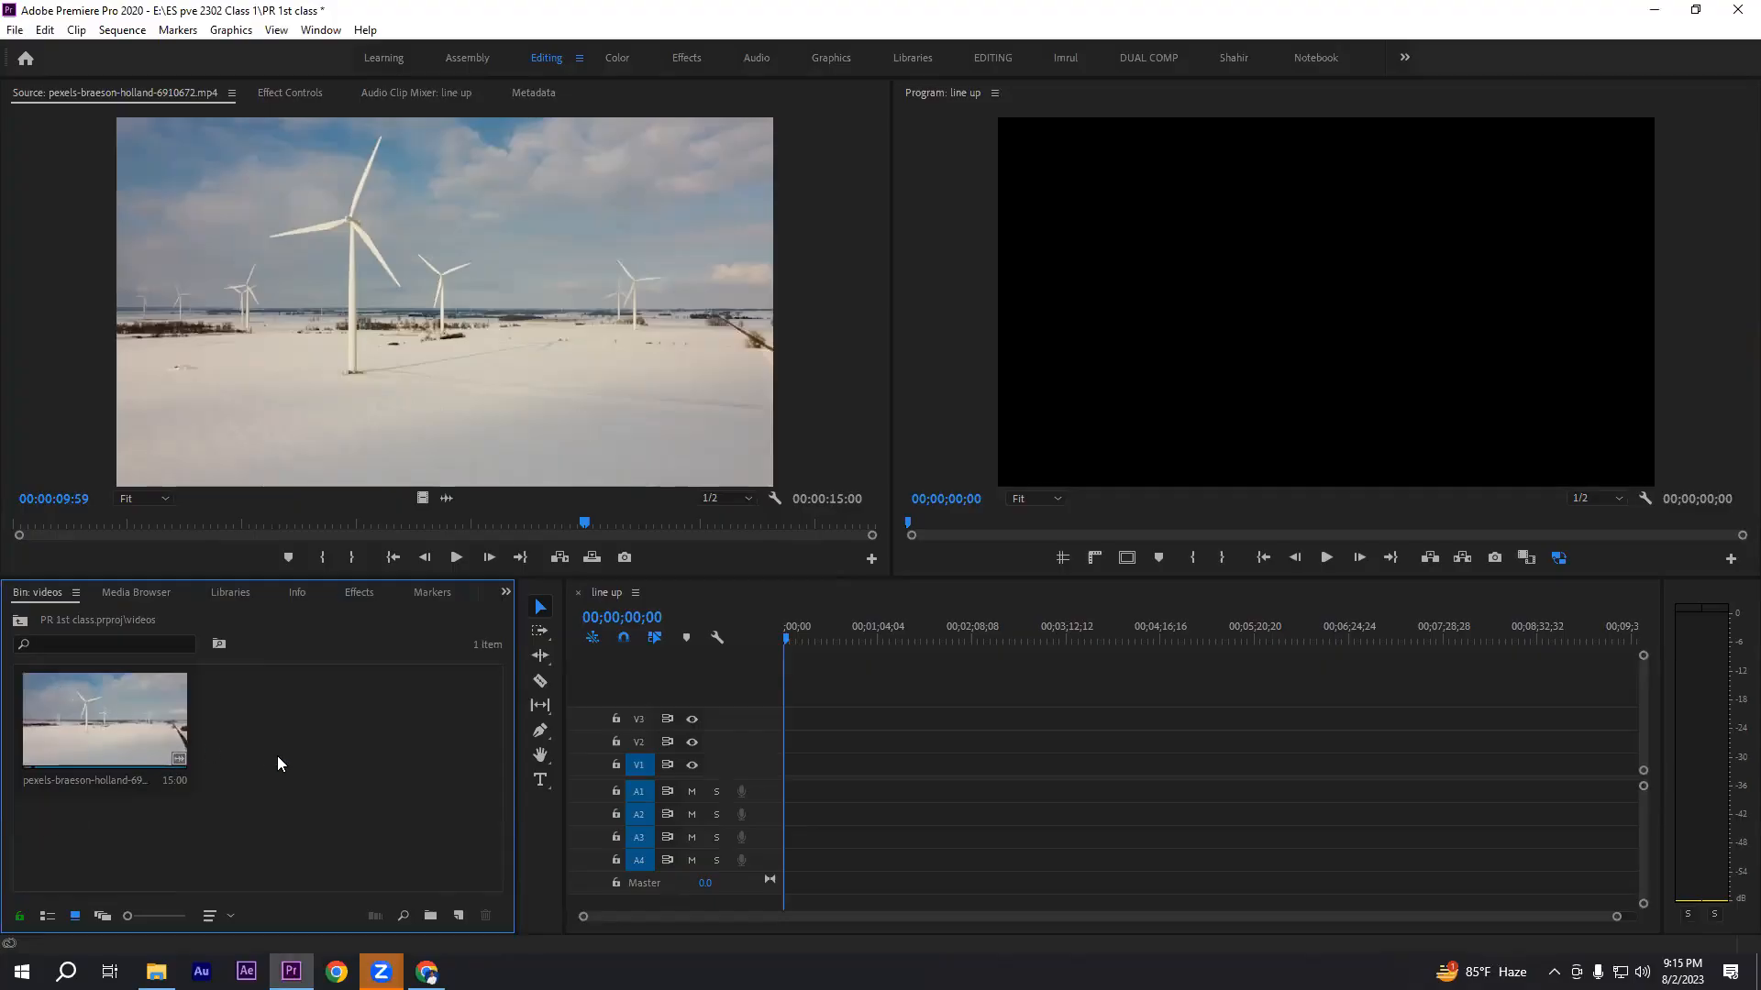
click(74, 730)
drag(411, 703, 794, 769)
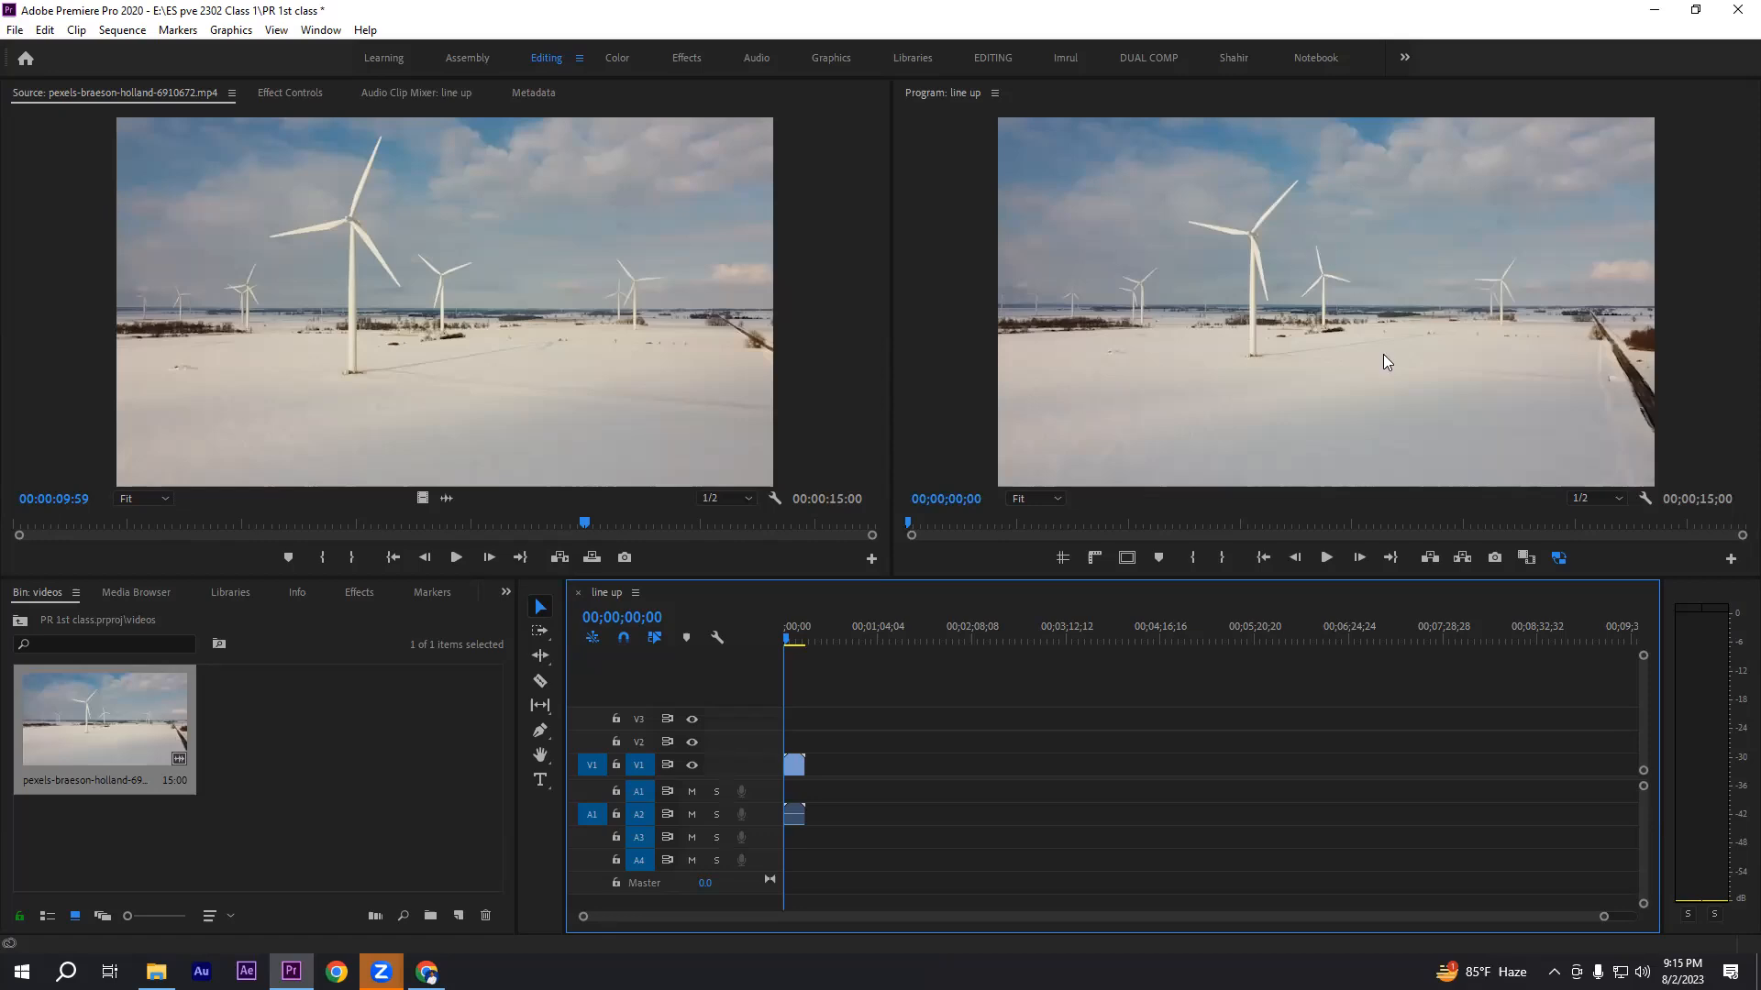
- Examine the placed clip's video and audio parts and their tracks in the timeline
mouse_move(788, 638)
mouse_down()
mouse_move(815, 642)
mouse_move(785, 645)
mouse_up()
drag(870, 711, 785, 853)
click(840, 721)
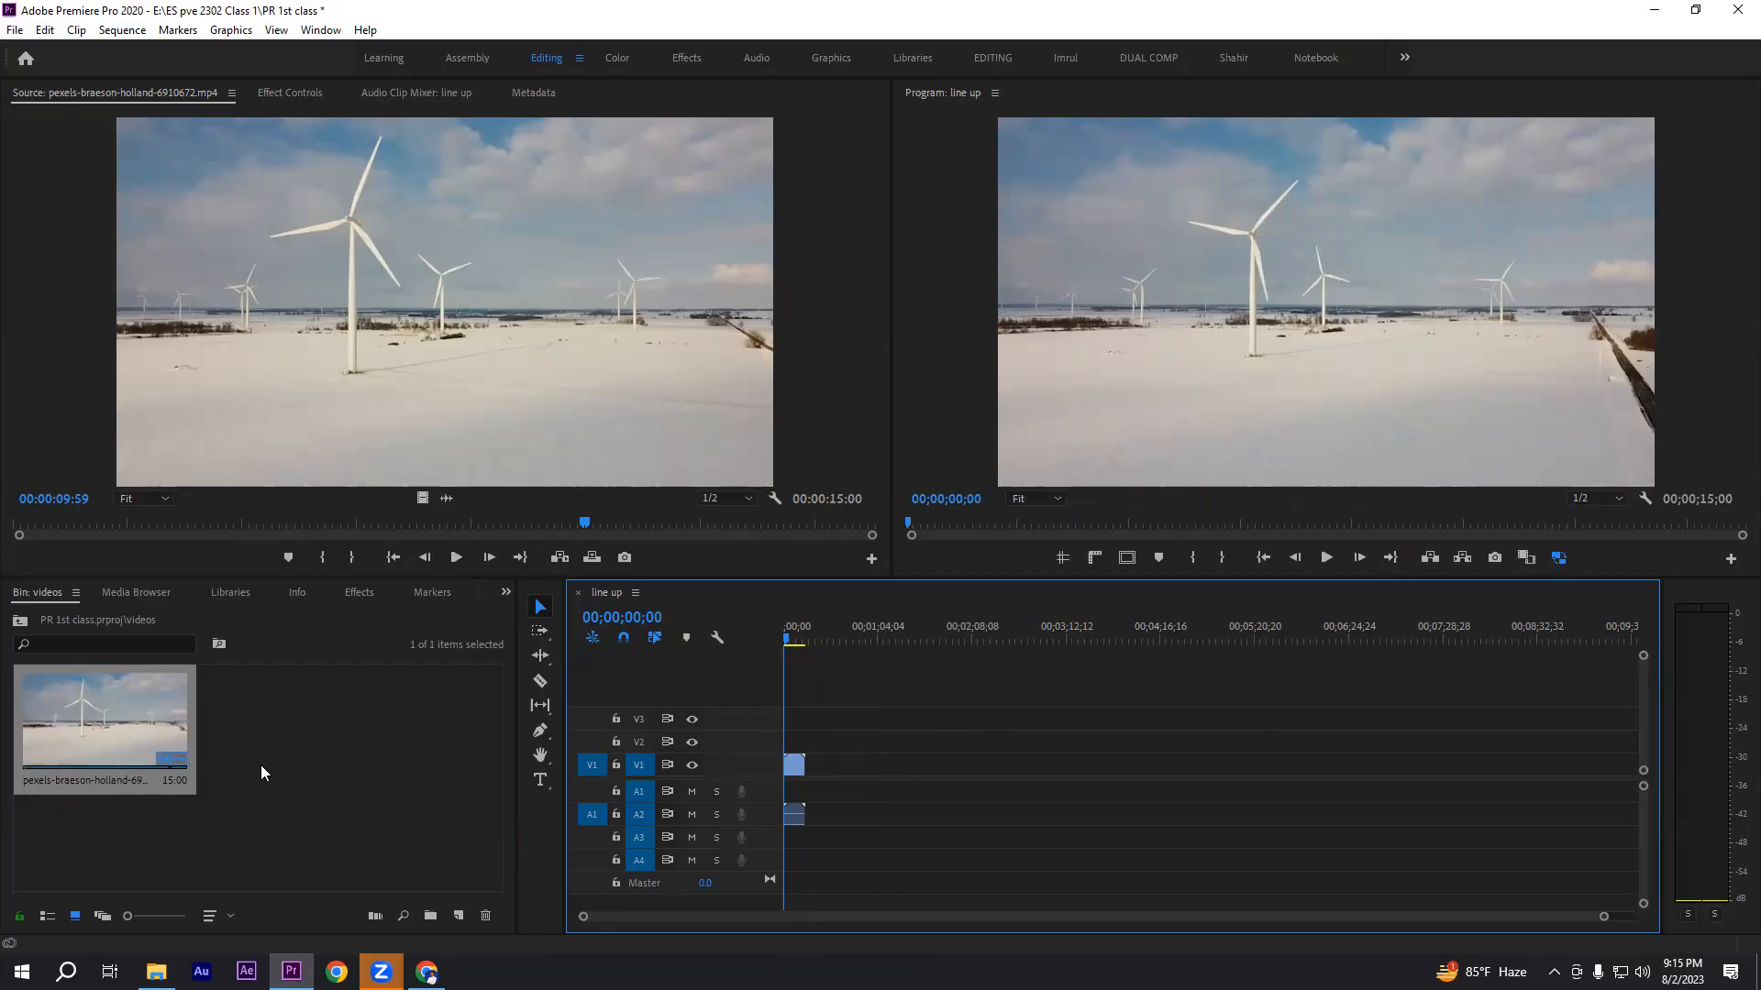
drag(791, 703, 1507, 883)
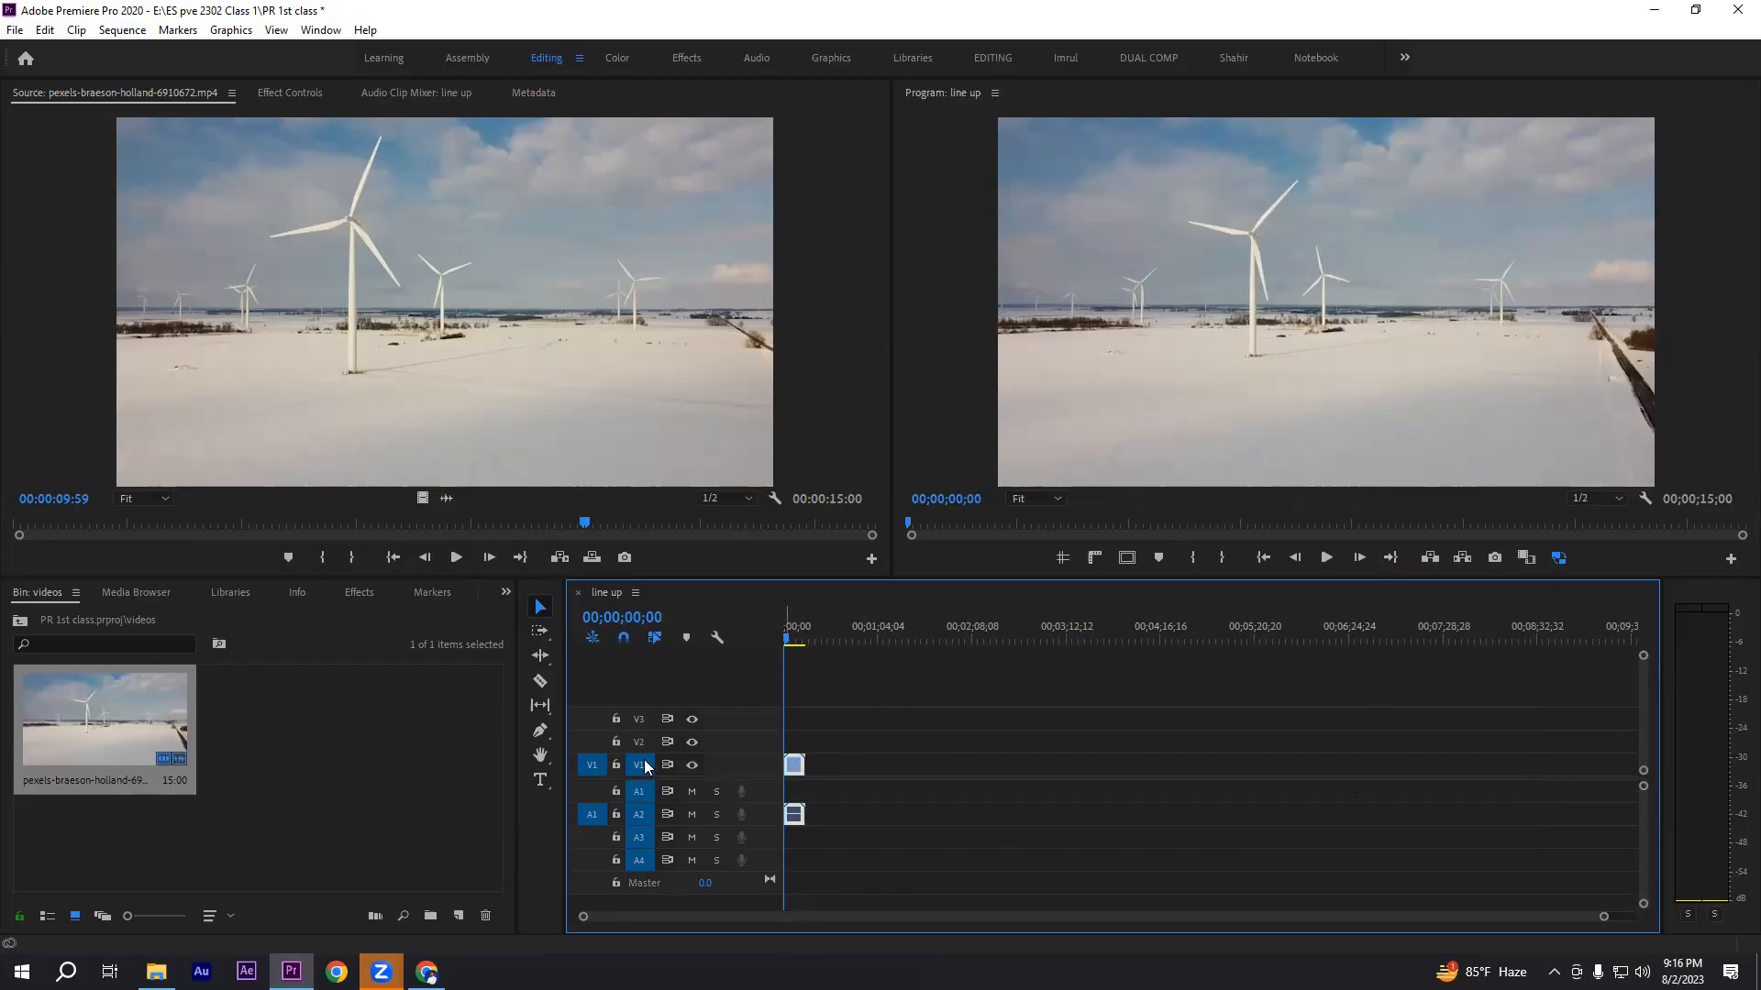
drag(838, 763, 1472, 767)
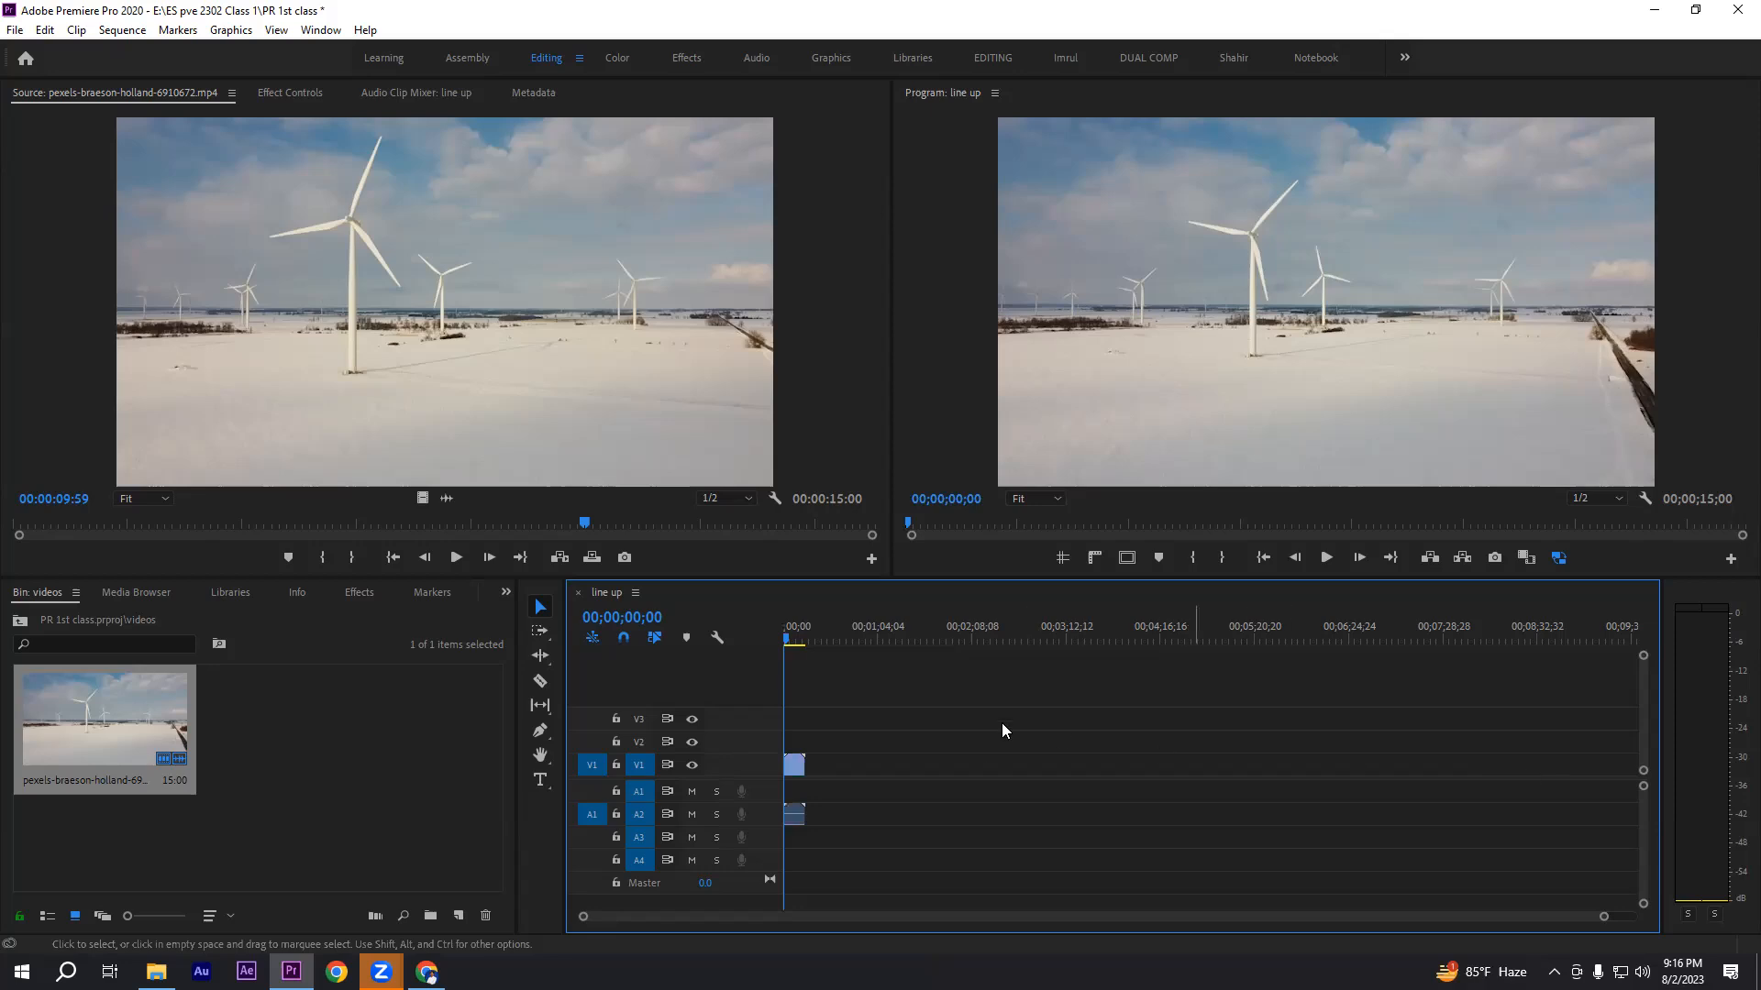
click(795, 762)
click(937, 747)
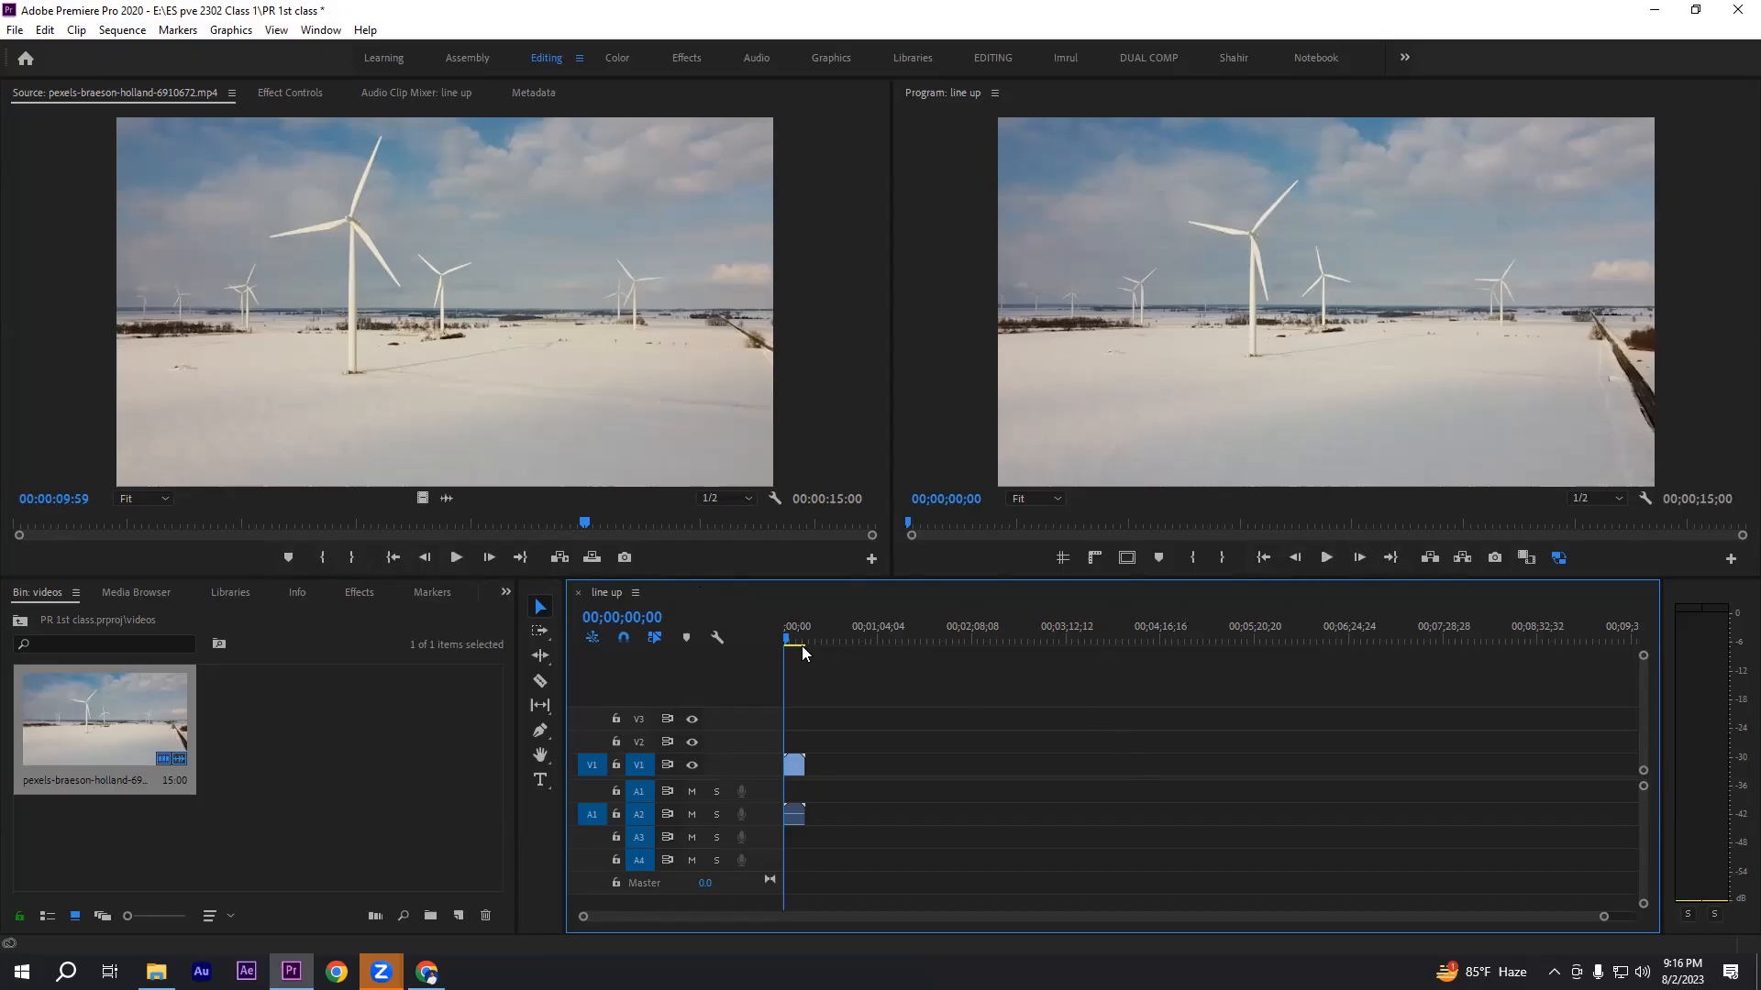
- Play the line up sequence from its start, pausing and resuming it, and stop at 00;00;05;36
drag(788, 639, 781, 642)
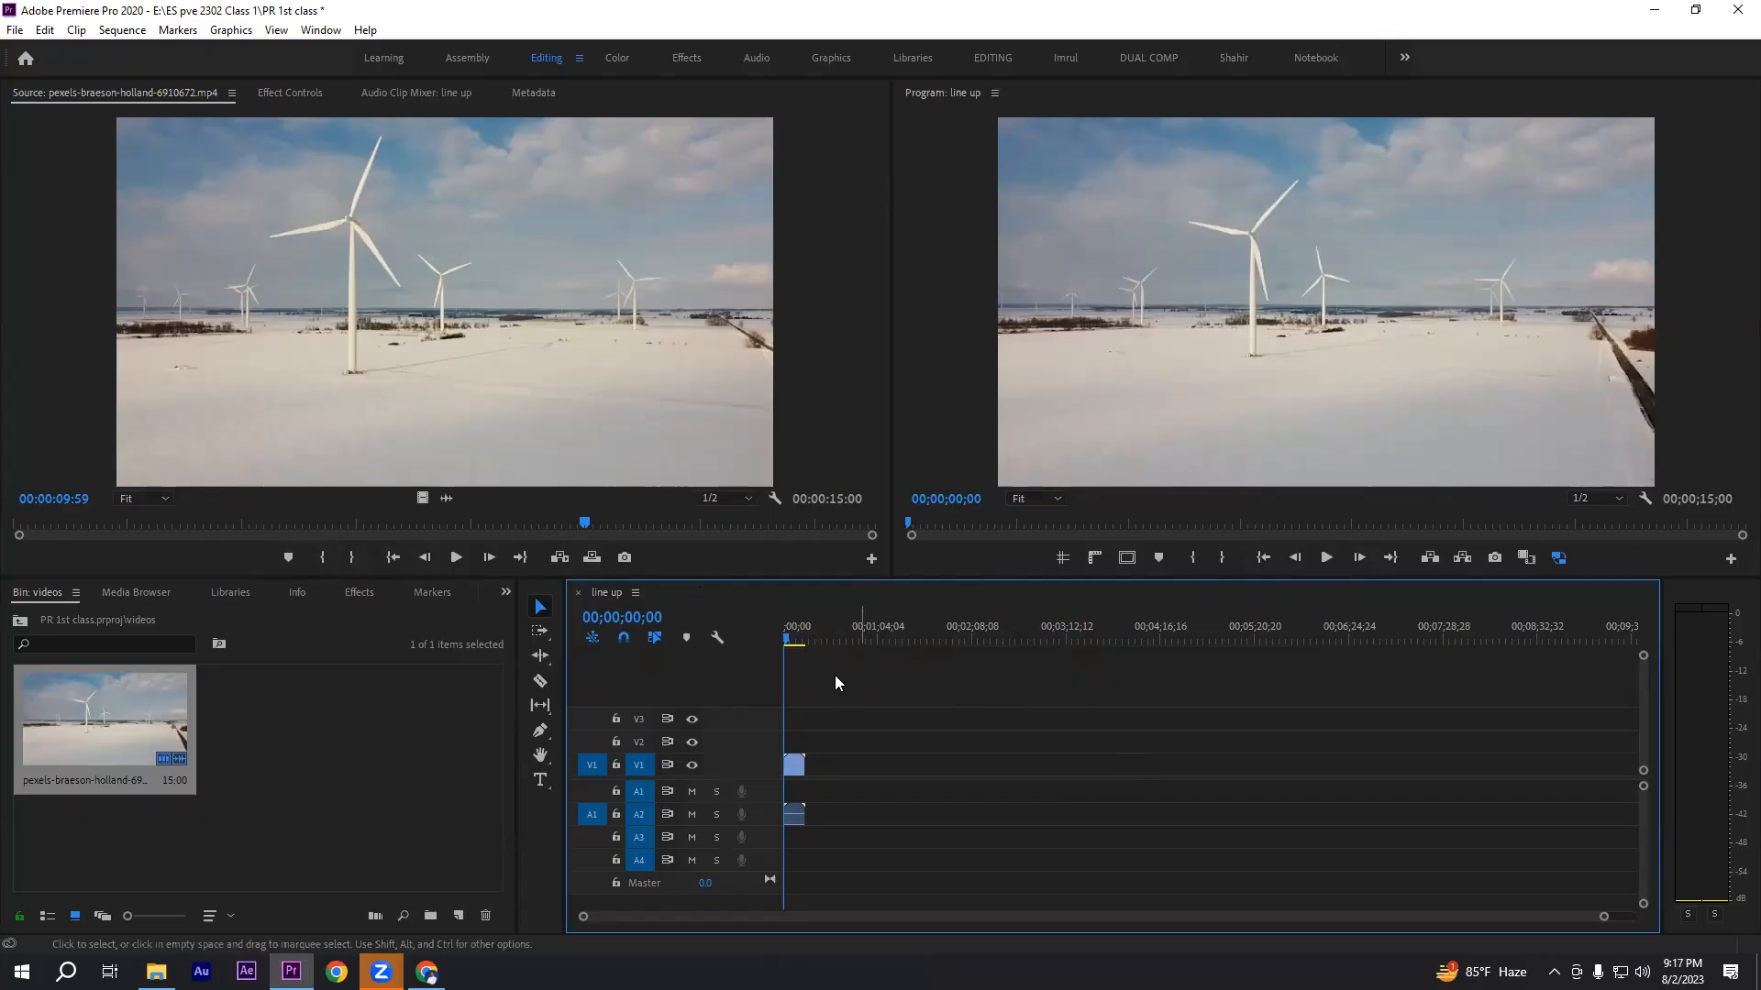
mouse_move(790, 644)
mouse_down()
mouse_move(935, 649)
mouse_move(776, 662)
mouse_move(928, 680)
mouse_move(904, 679)
mouse_move(906, 645)
mouse_move(772, 659)
mouse_up()
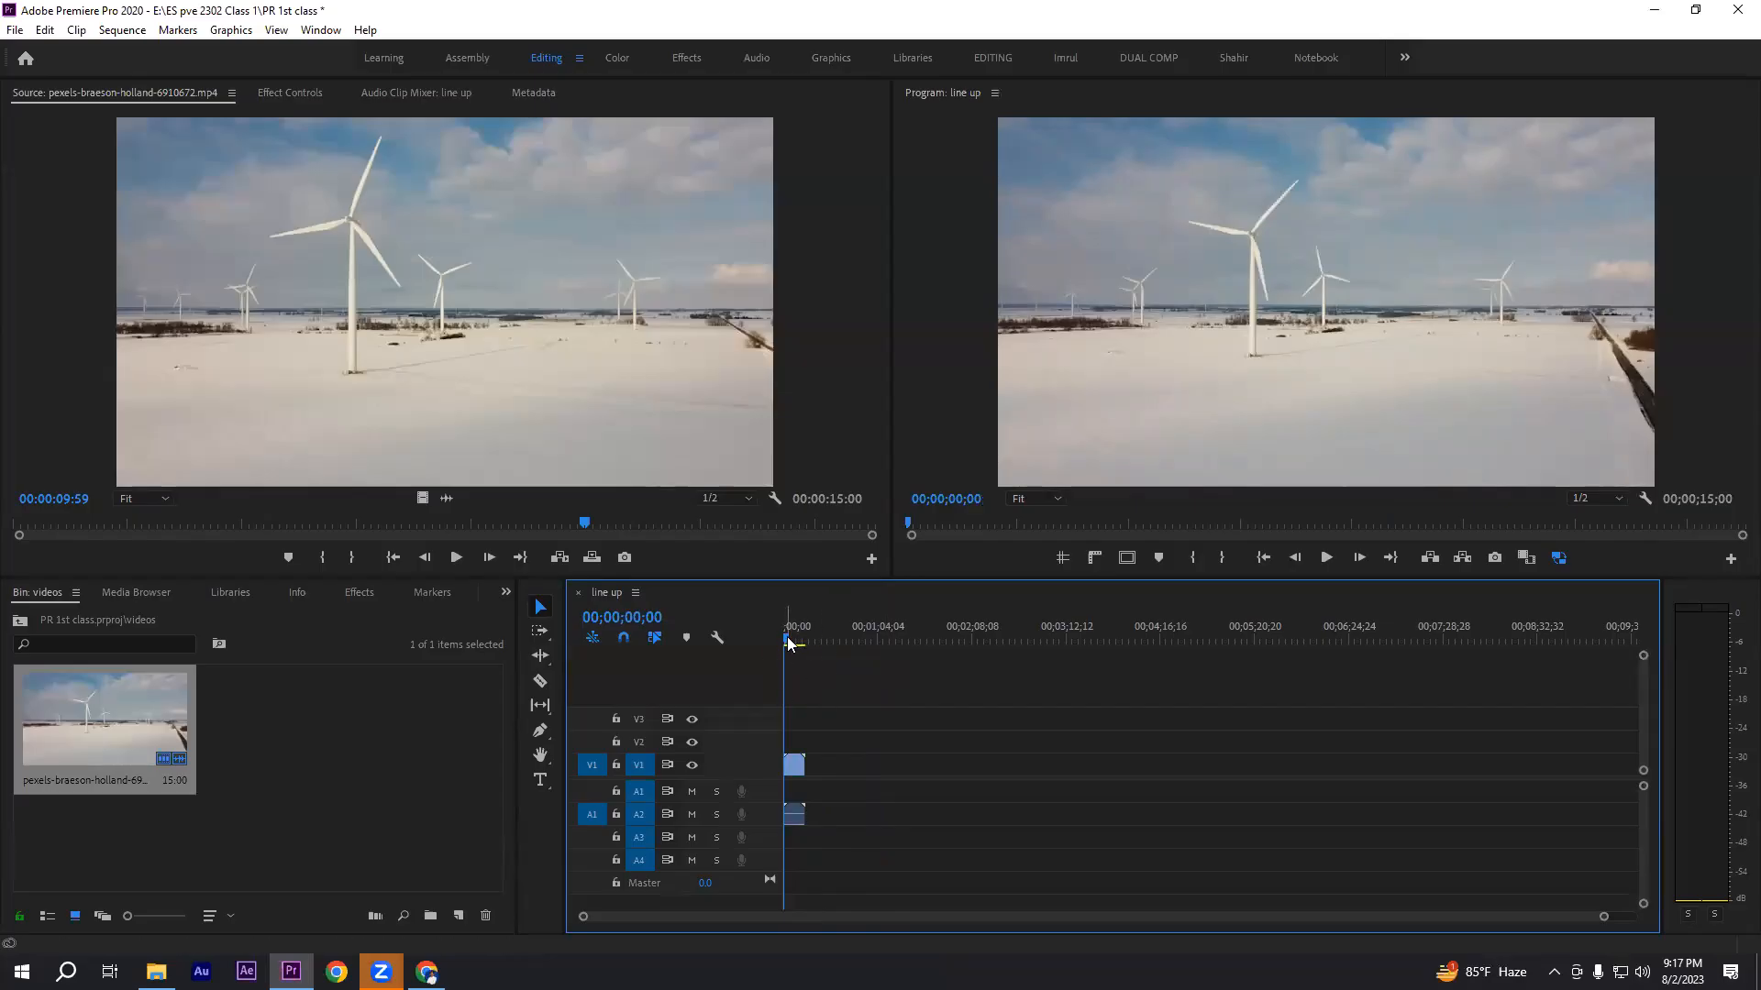
mouse_move(785, 639)
mouse_down()
mouse_move(810, 642)
mouse_move(775, 649)
mouse_up()
click(1326, 557)
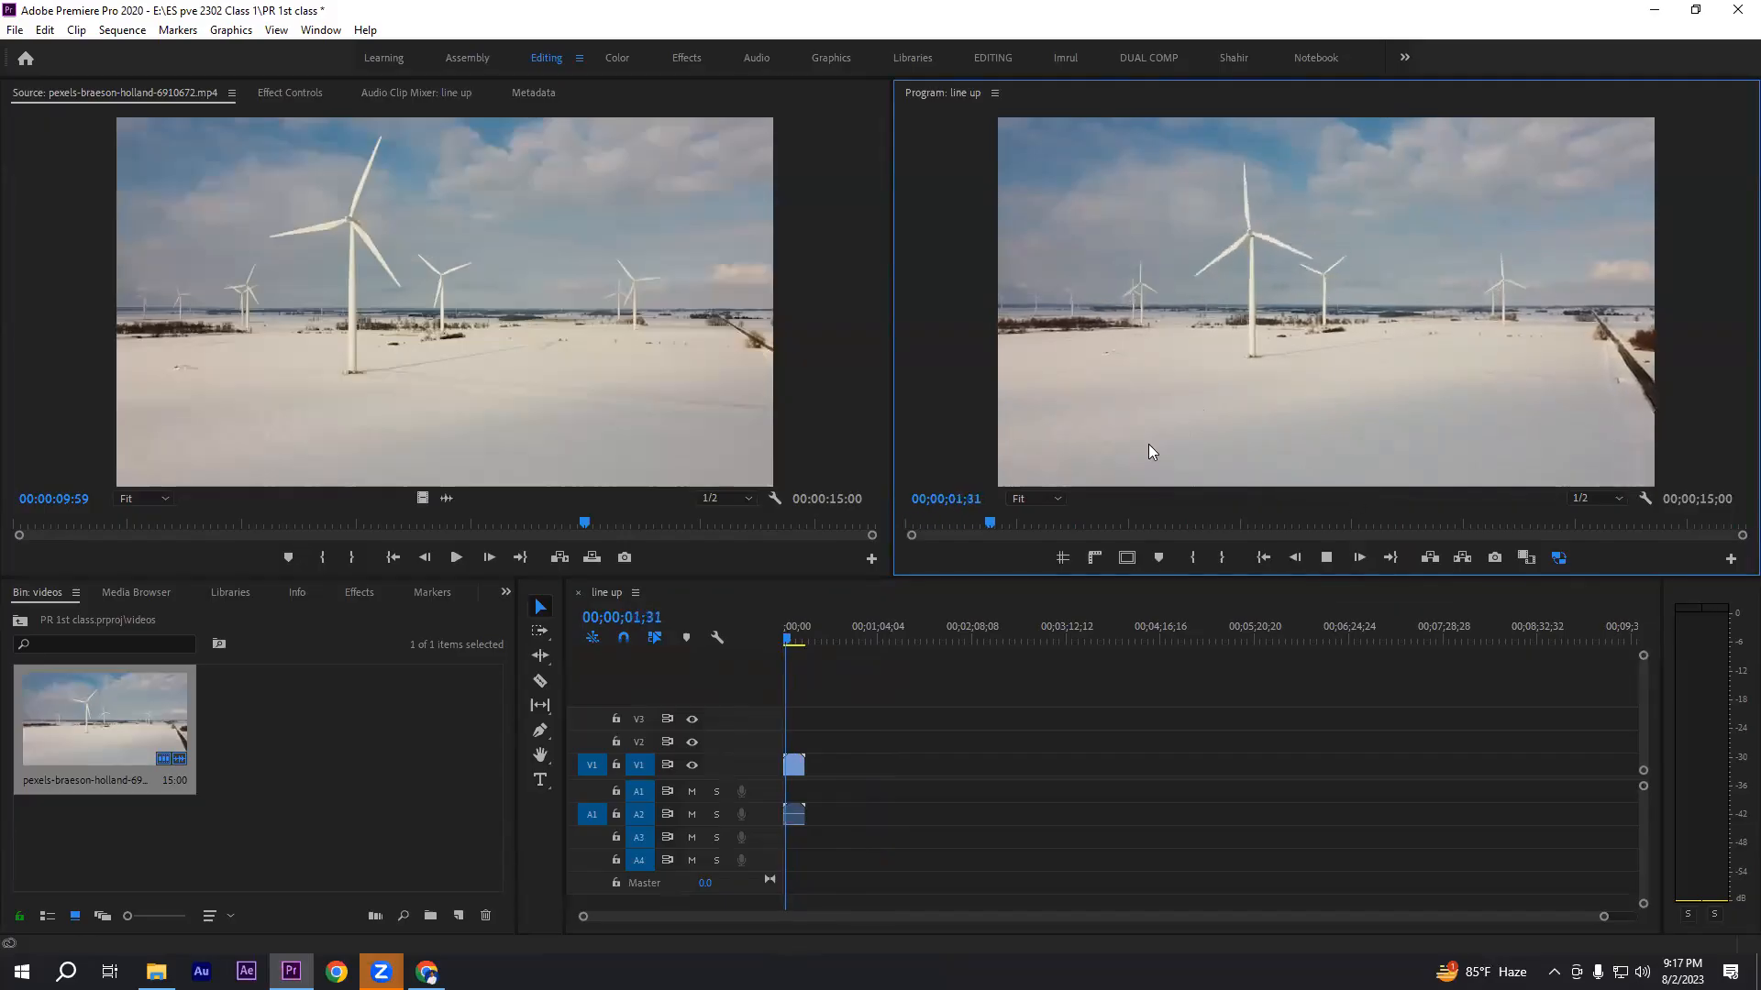
click(1325, 561)
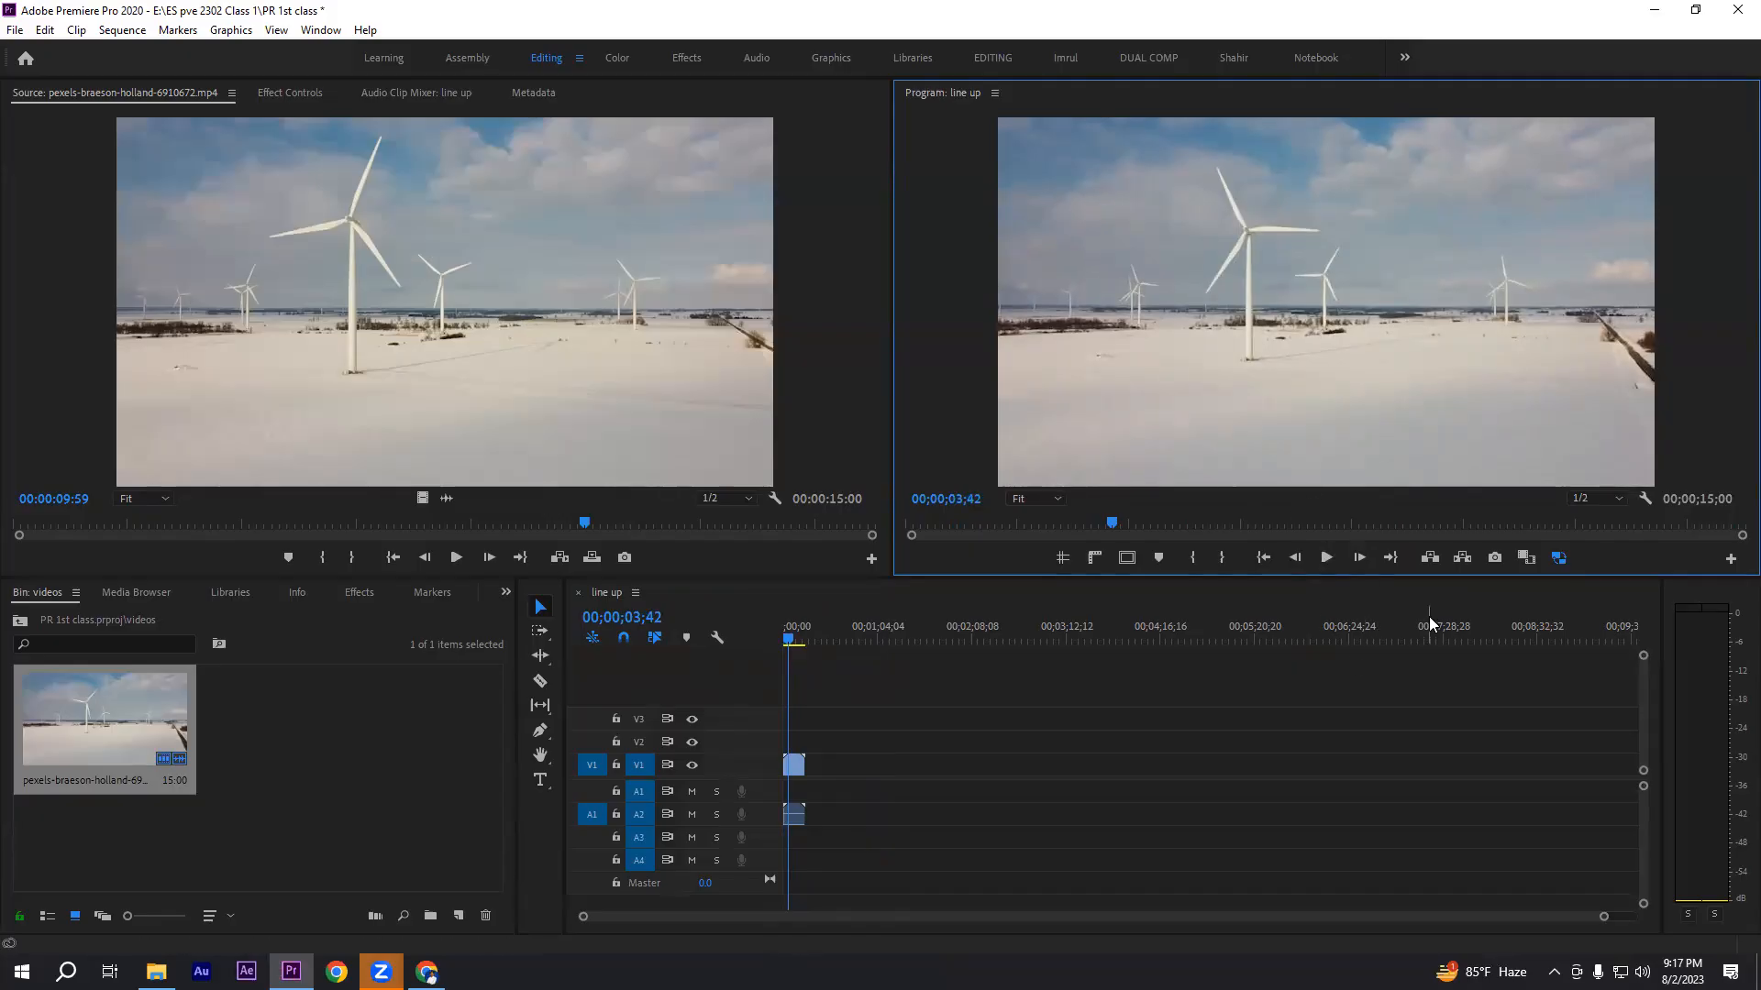
key(space)
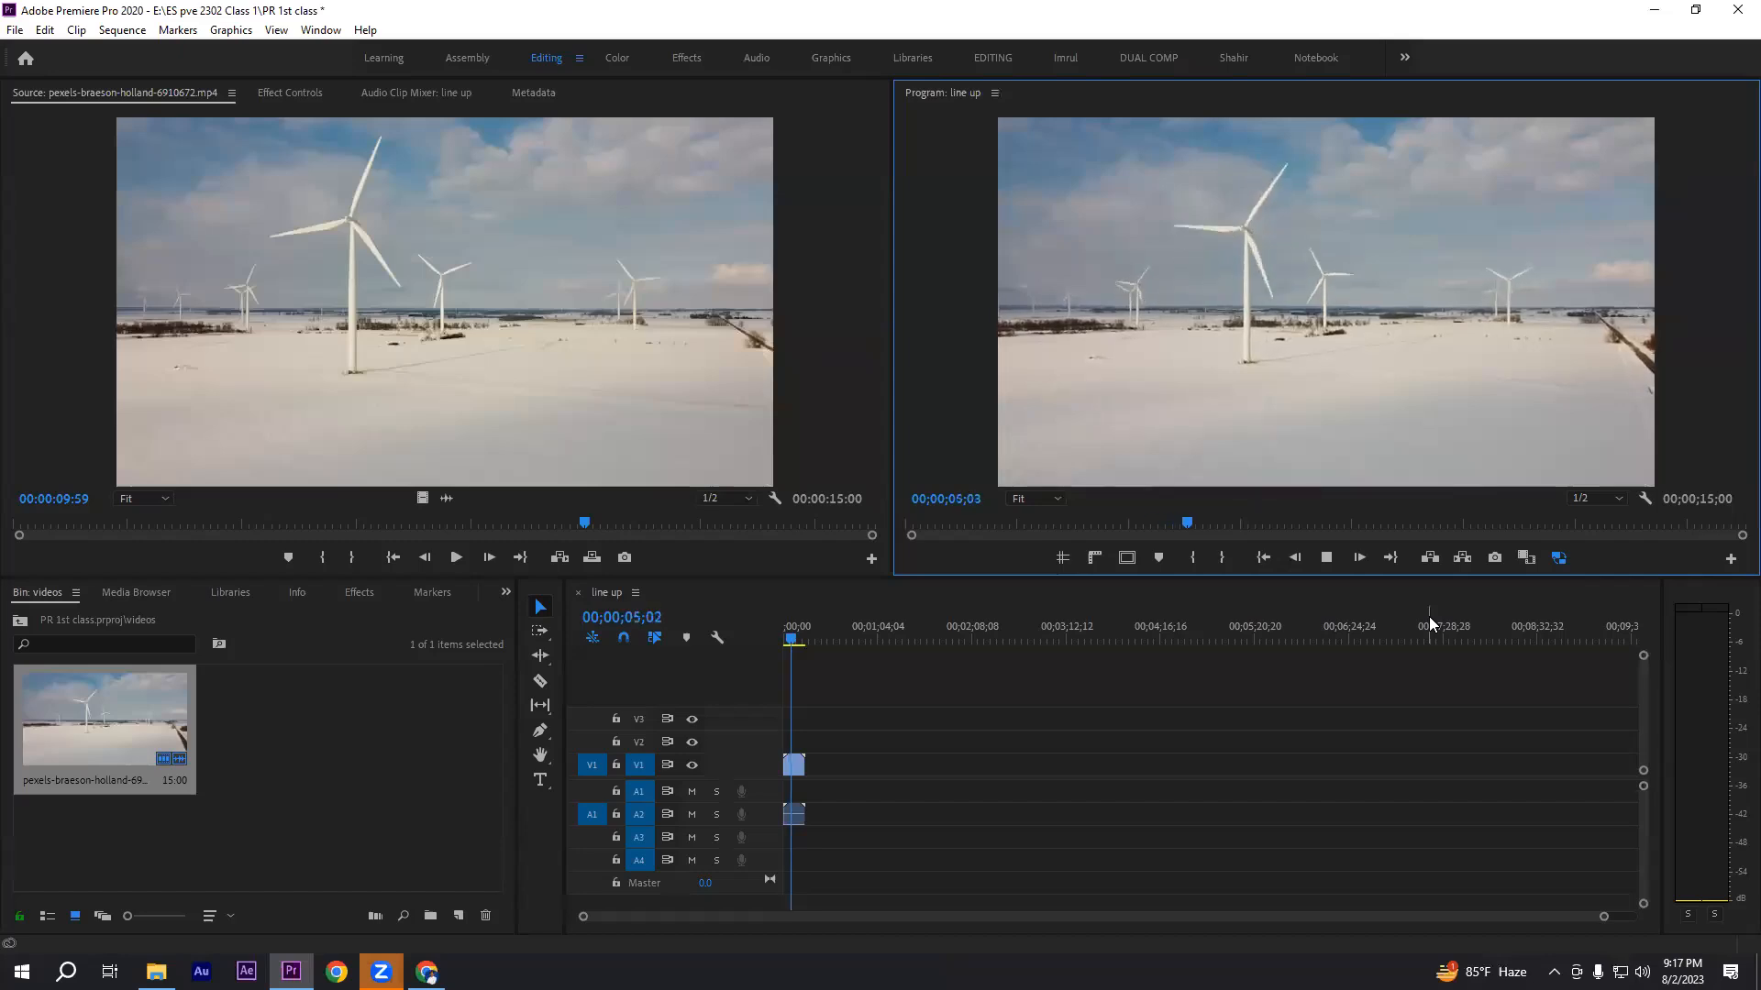
key(space)
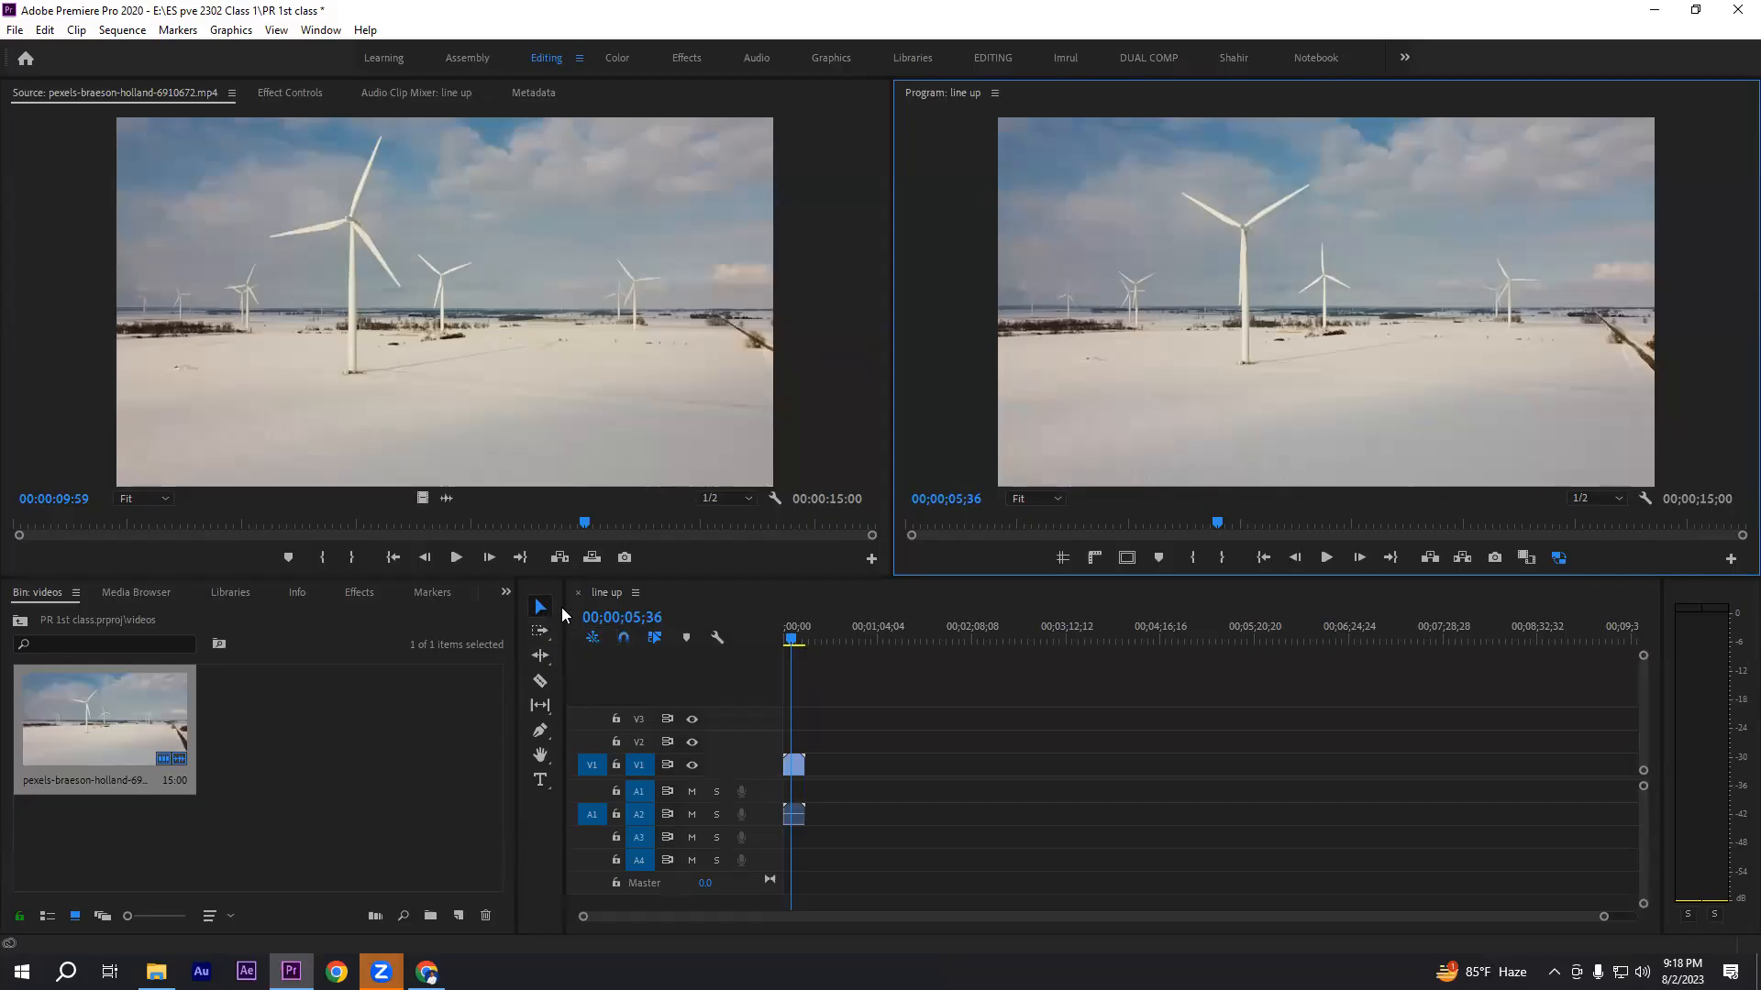
- Move the wind turbine clip along track V1 so it ends at 00;02;19;07, and return the playhead to the sequence start
click(795, 775)
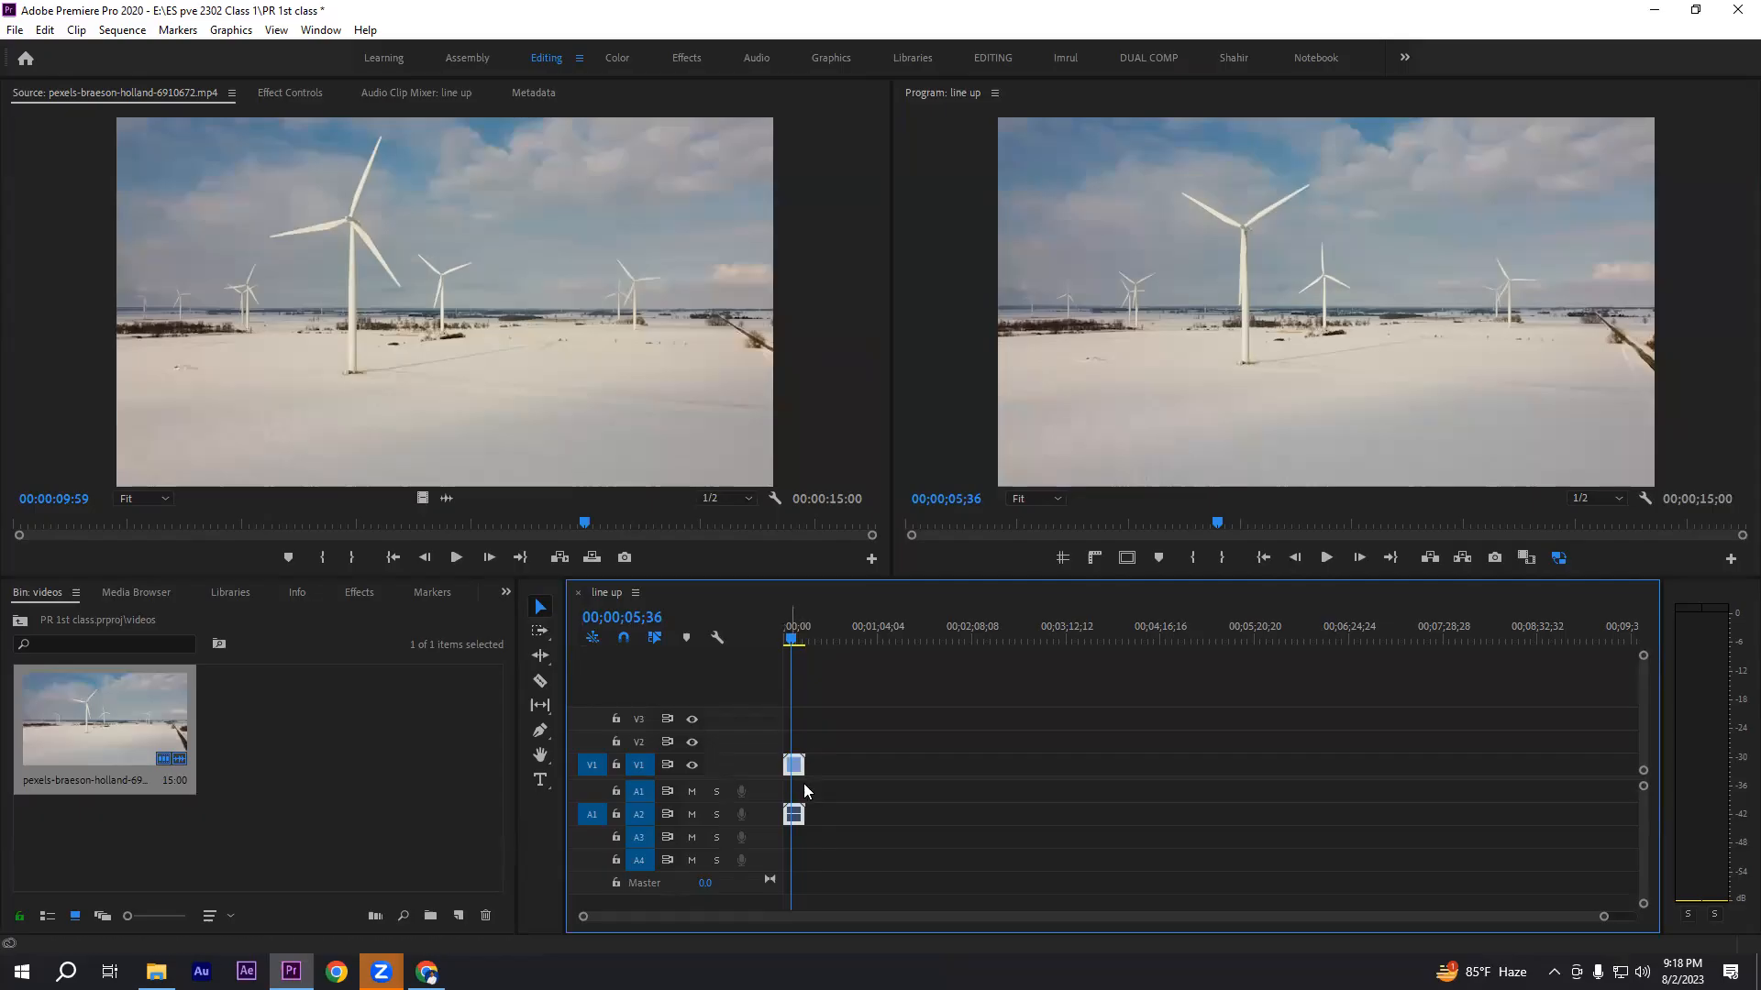
drag(794, 766, 1068, 766)
drag(916, 776, 841, 770)
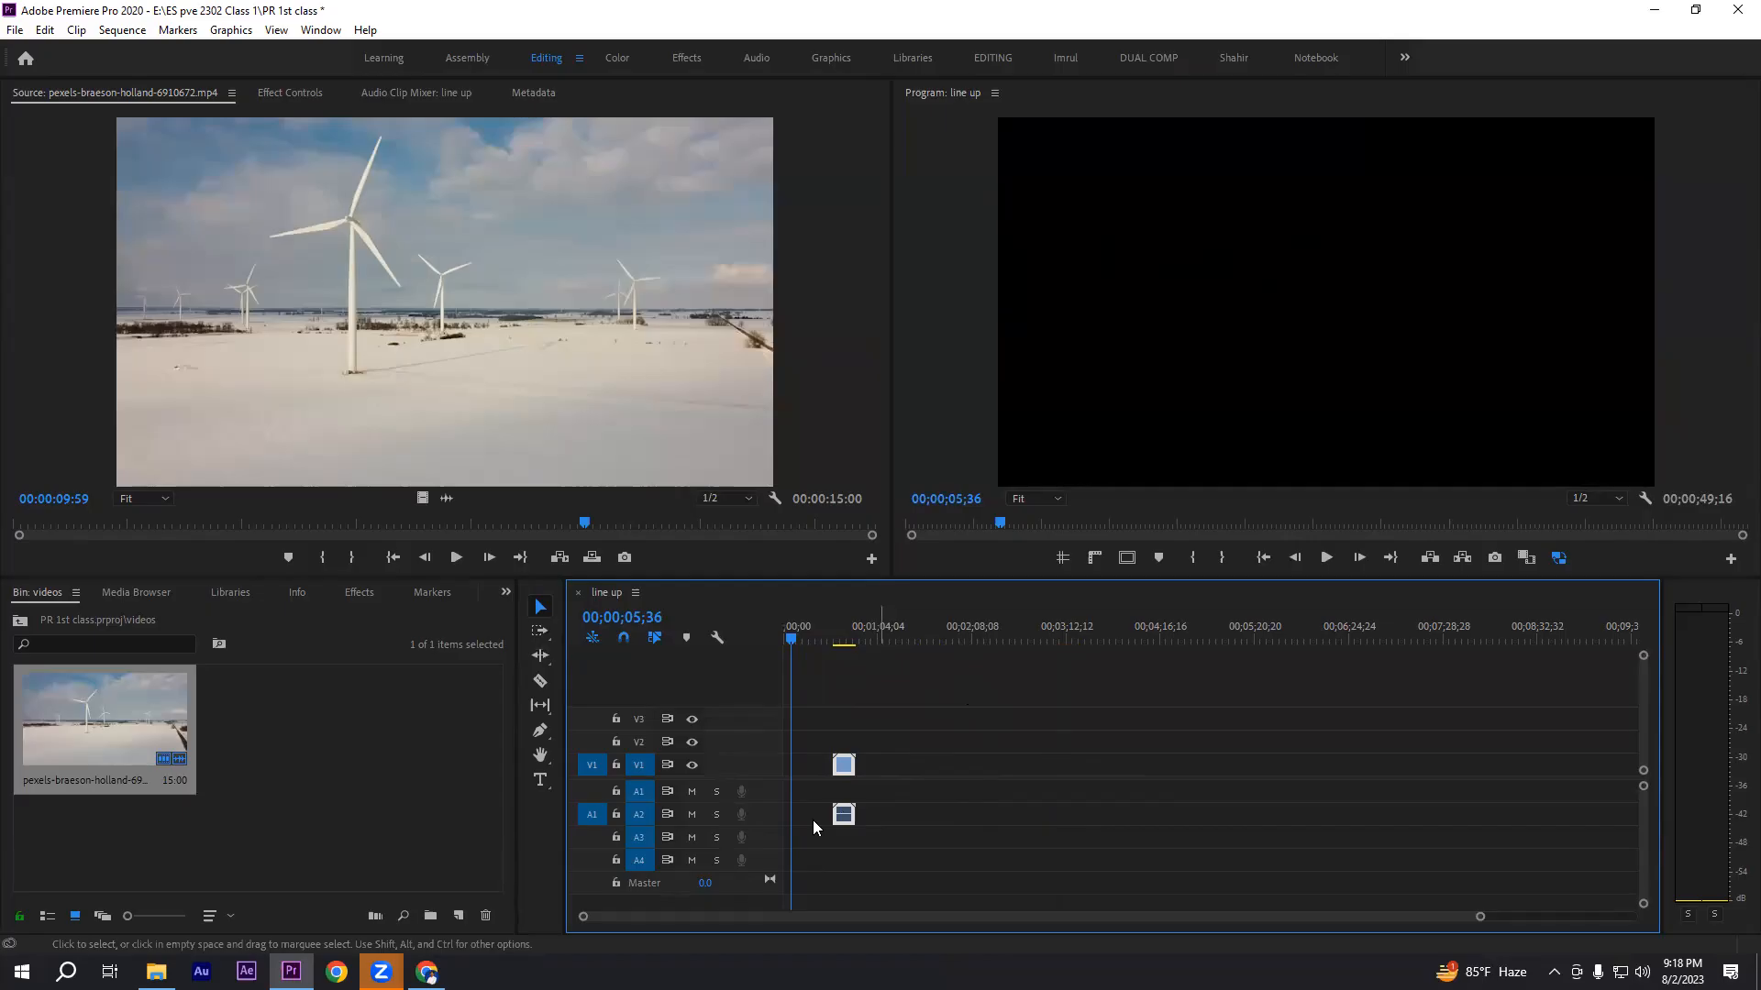
drag(794, 641, 782, 642)
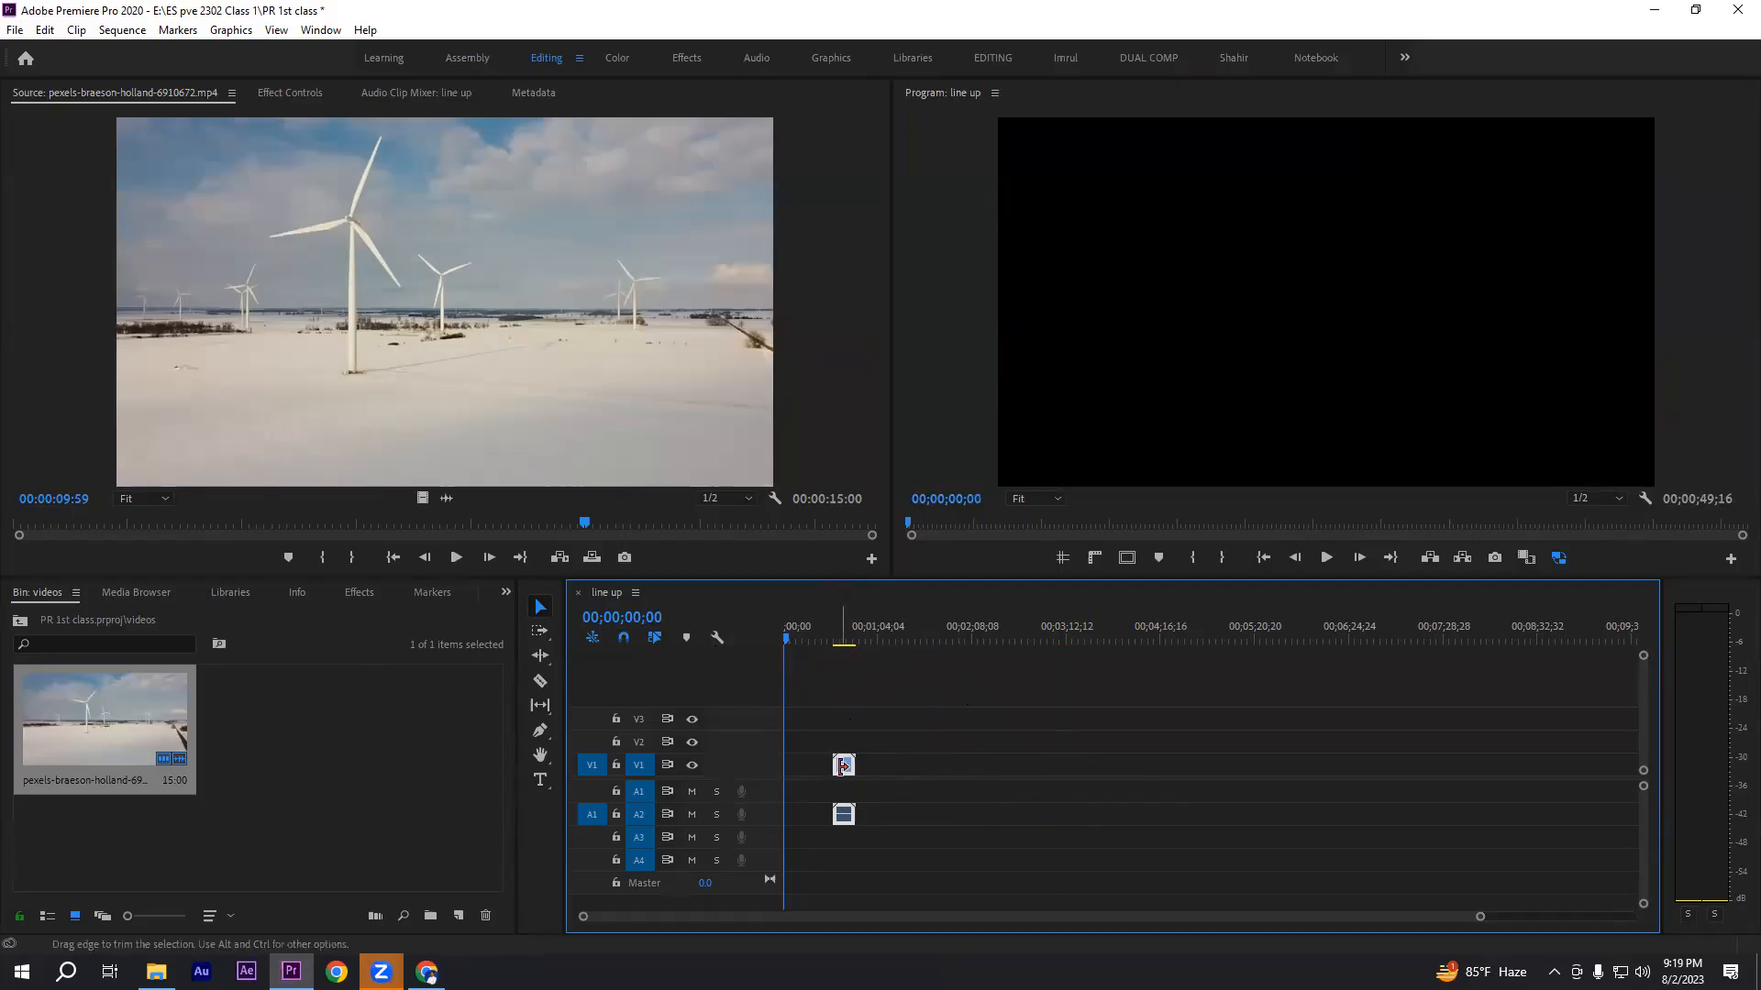
drag(844, 765, 956, 765)
click(545, 609)
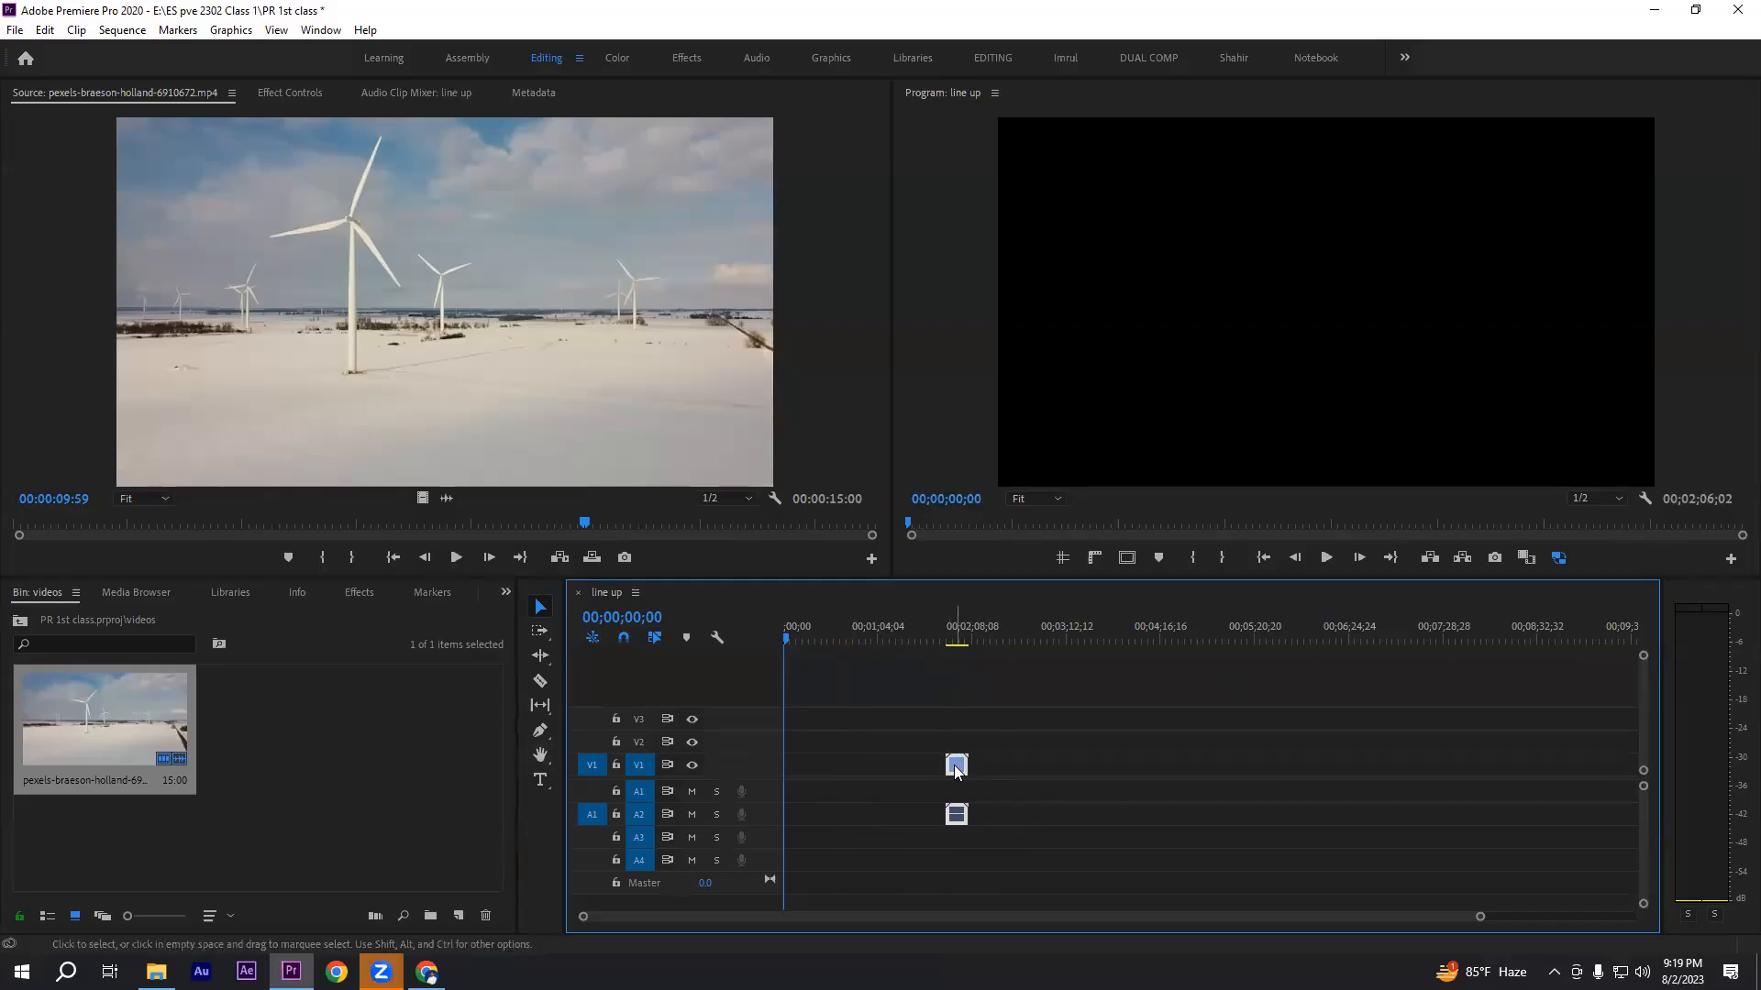
drag(958, 765, 976, 765)
drag(803, 718, 922, 815)
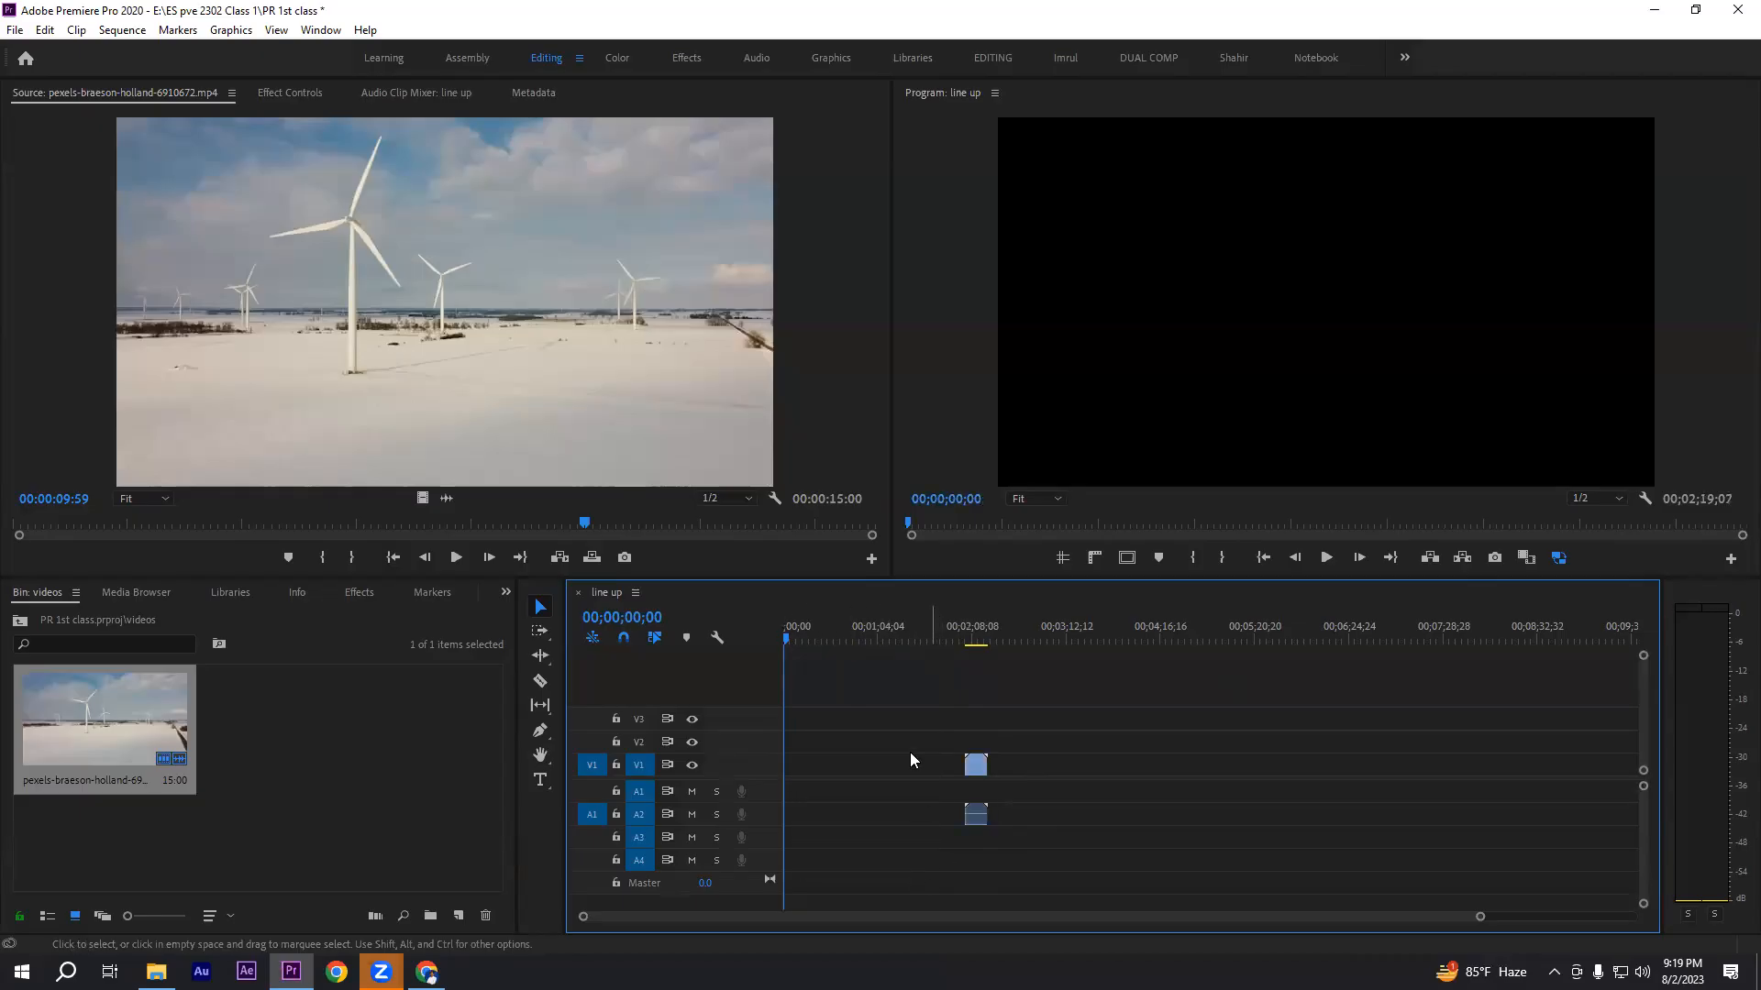
- Play the empty gap from the sequence start, then play the moved clip from 00;02;03;30 and stop at 00;02;05;55
click(1326, 556)
drag(807, 736, 955, 830)
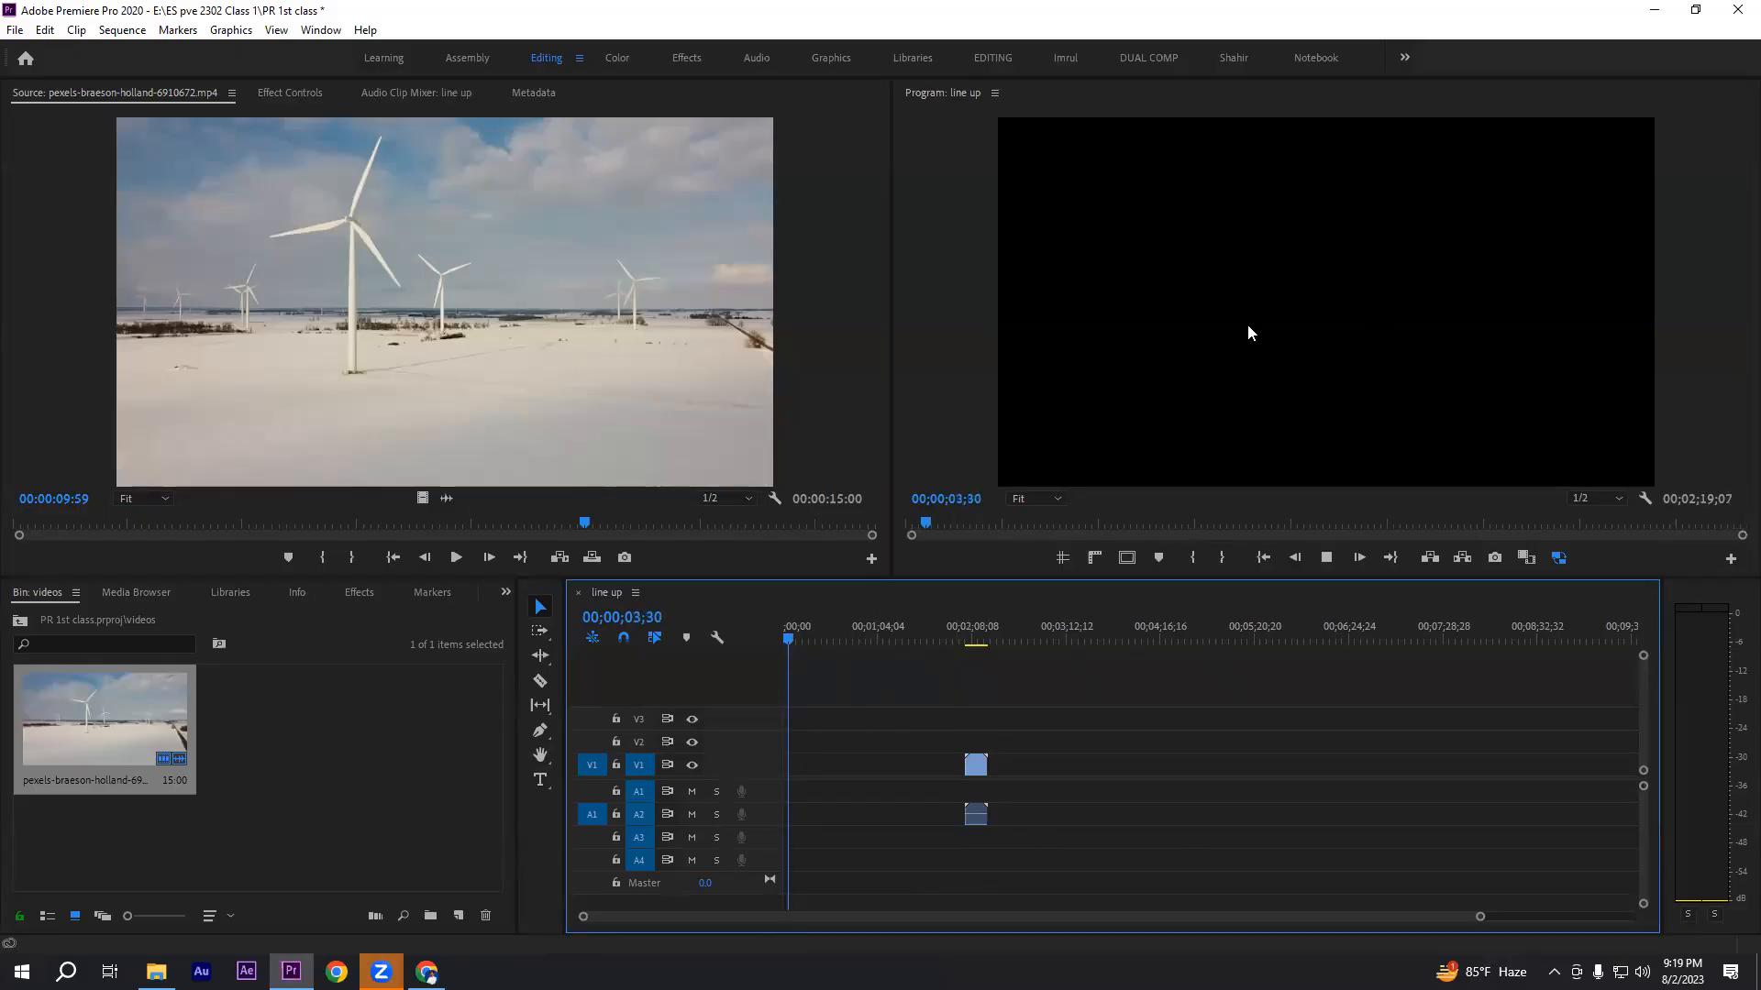
click(965, 638)
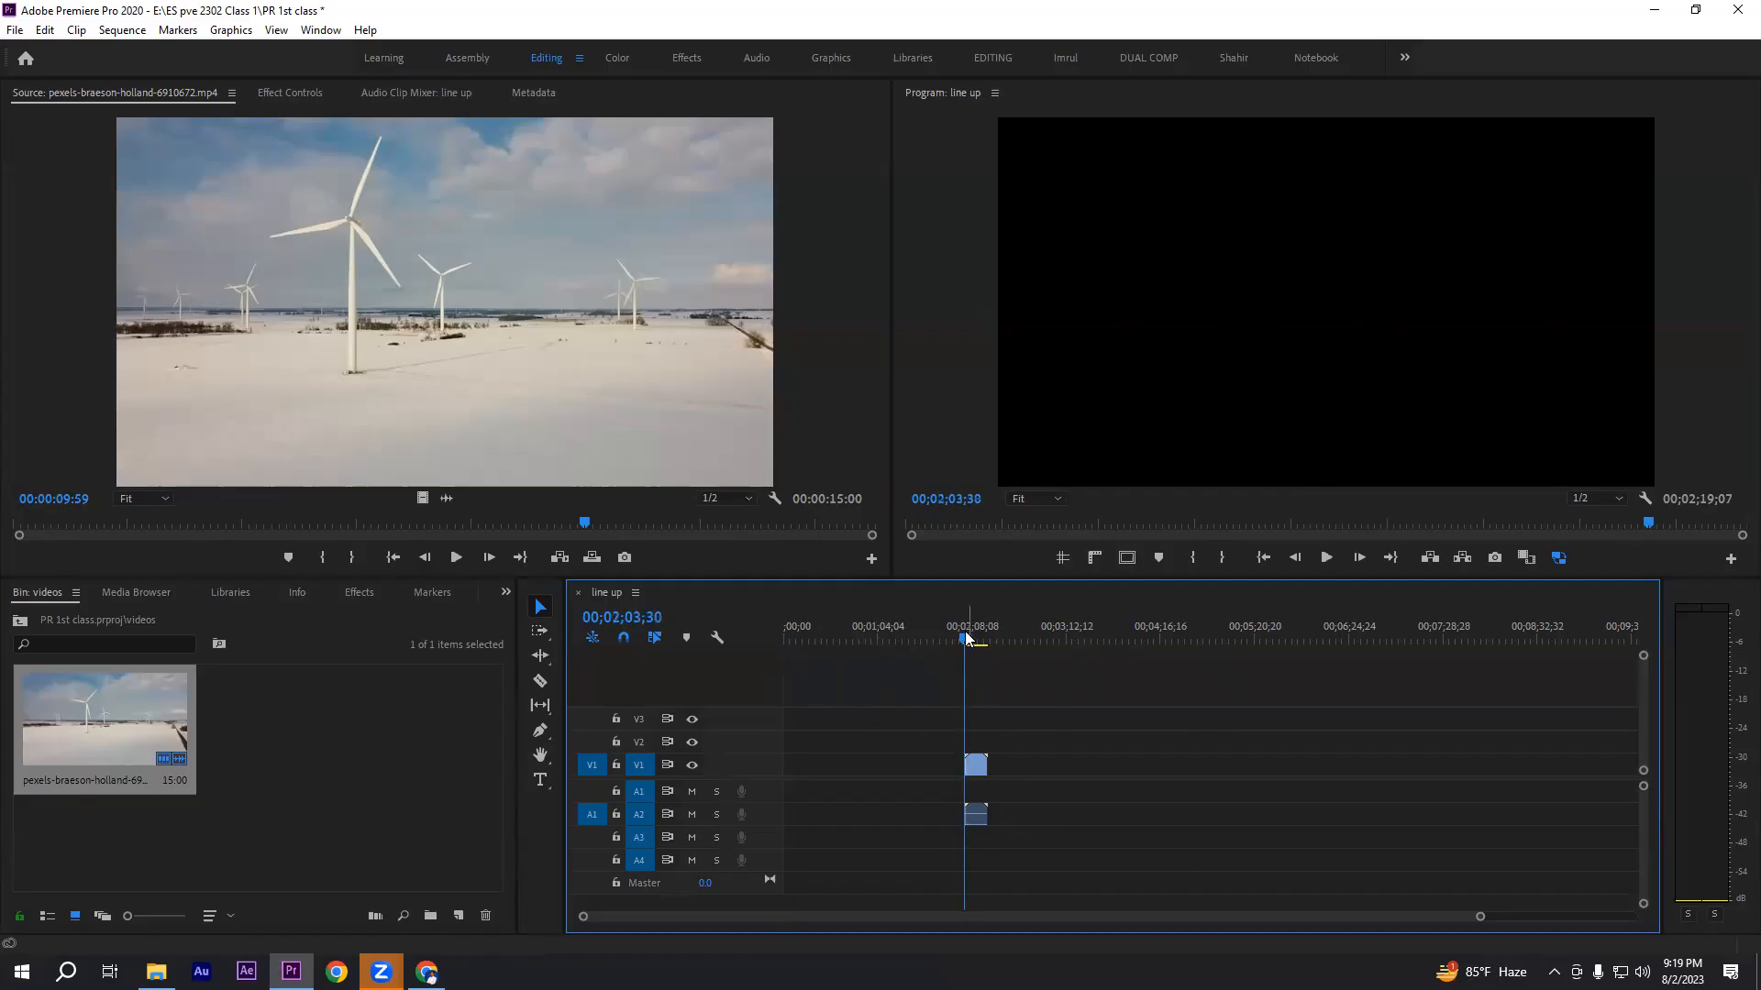
click(1326, 557)
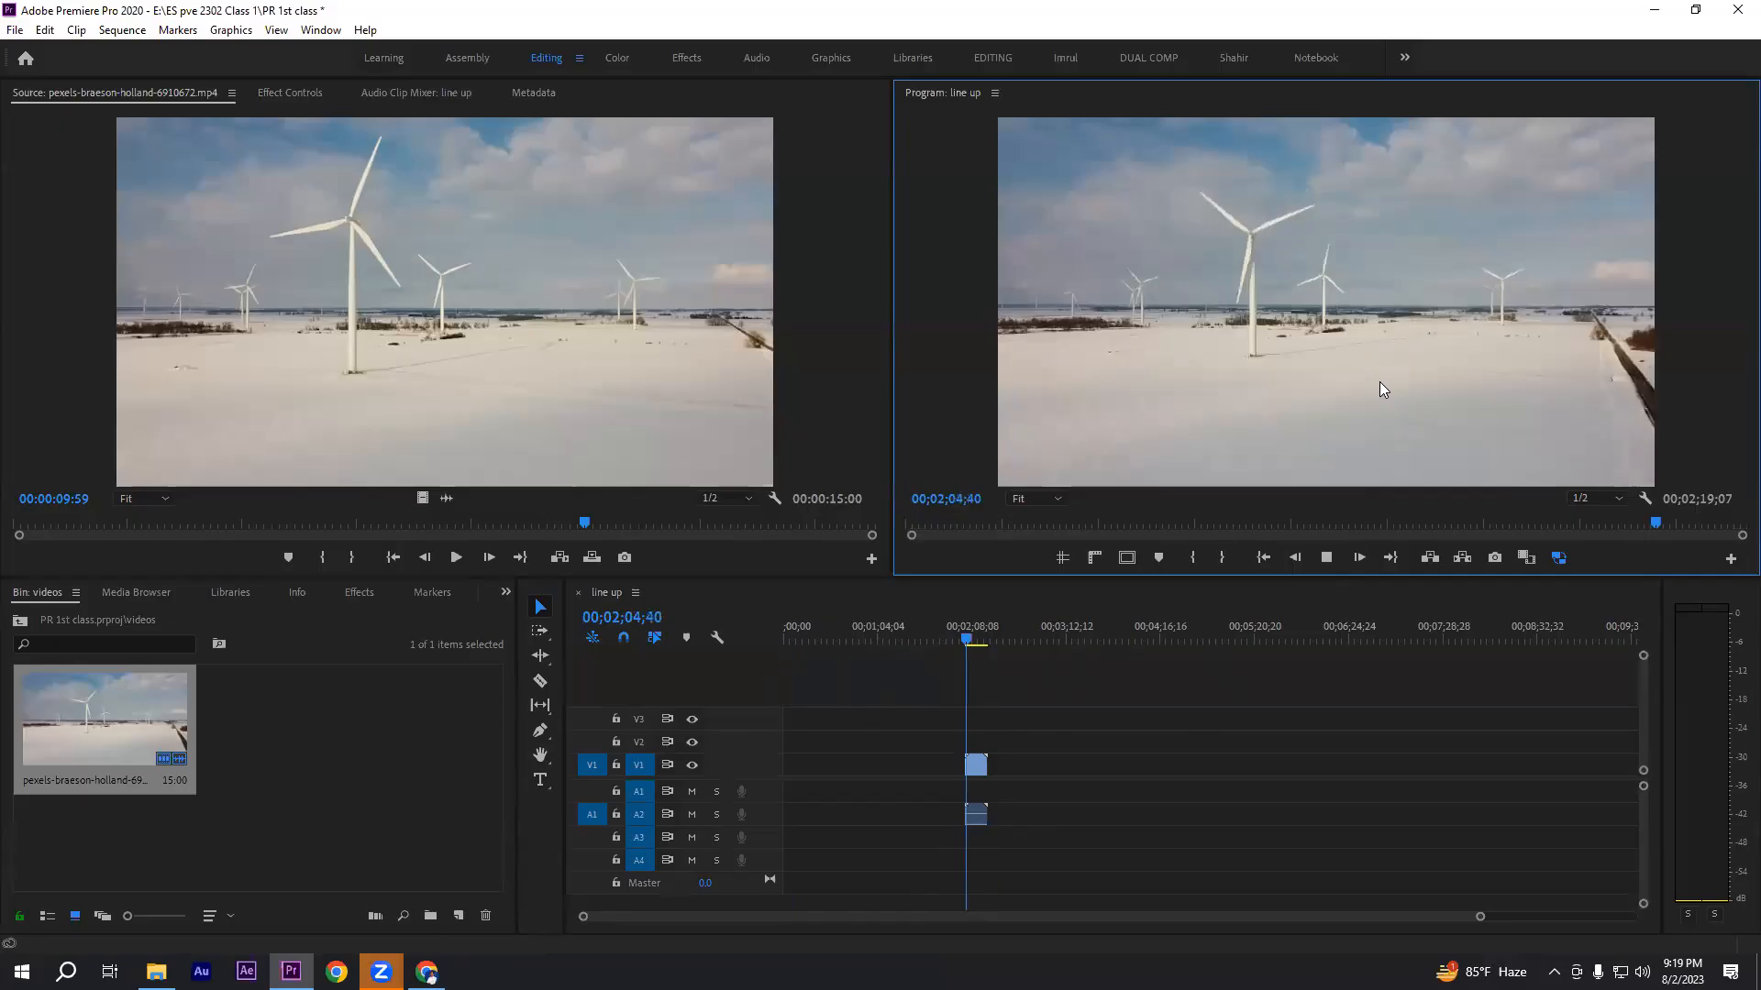
click(1326, 558)
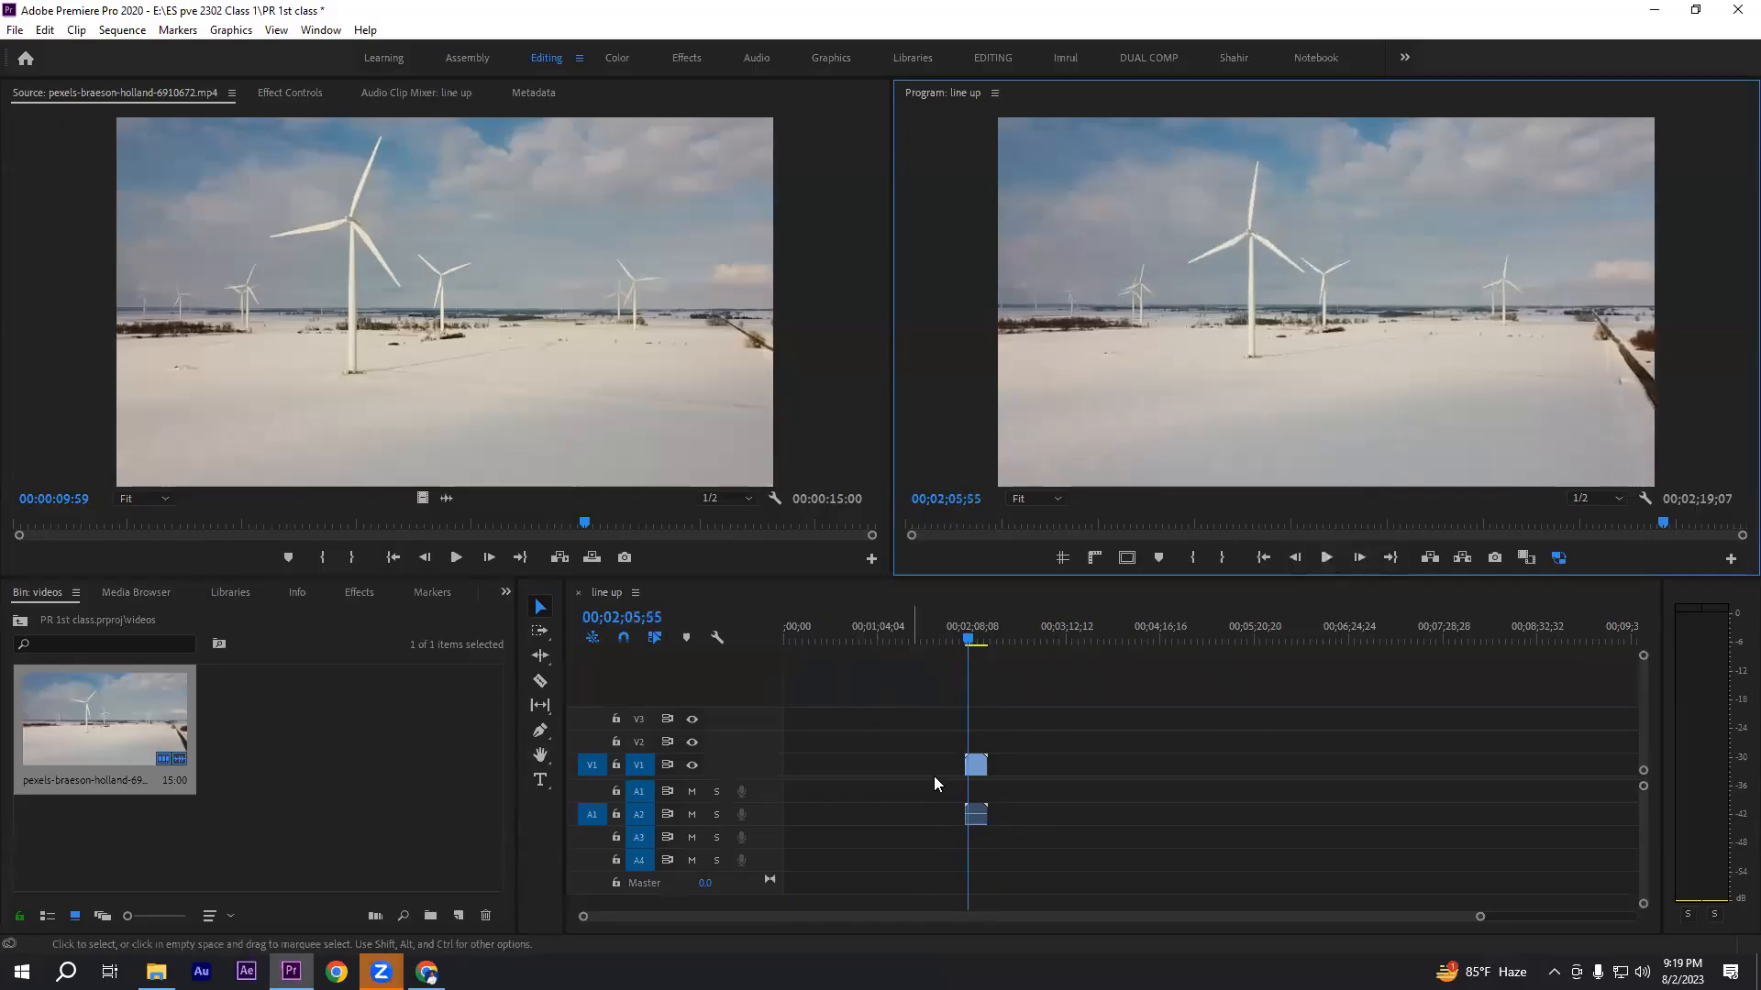
- Move the clip along track V1 so it ends at 00;03;58;16, and close the gap before it with Ripple Delete
drag(980, 766, 789, 777)
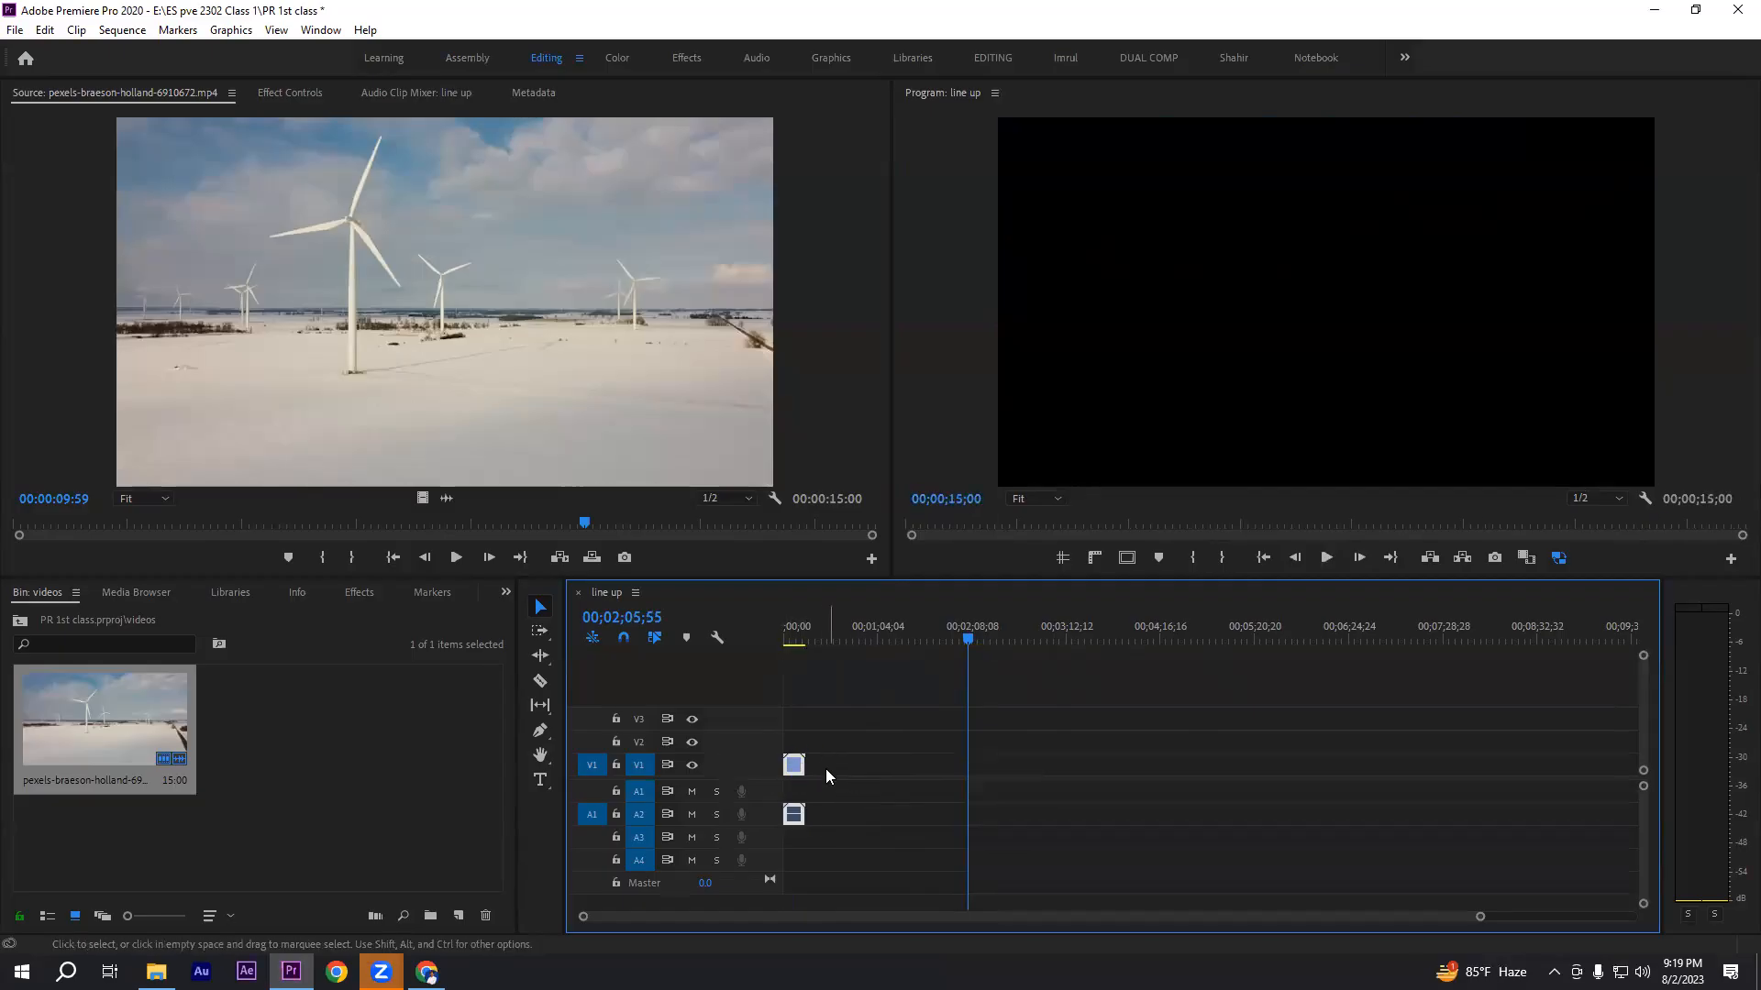
drag(796, 773, 1121, 767)
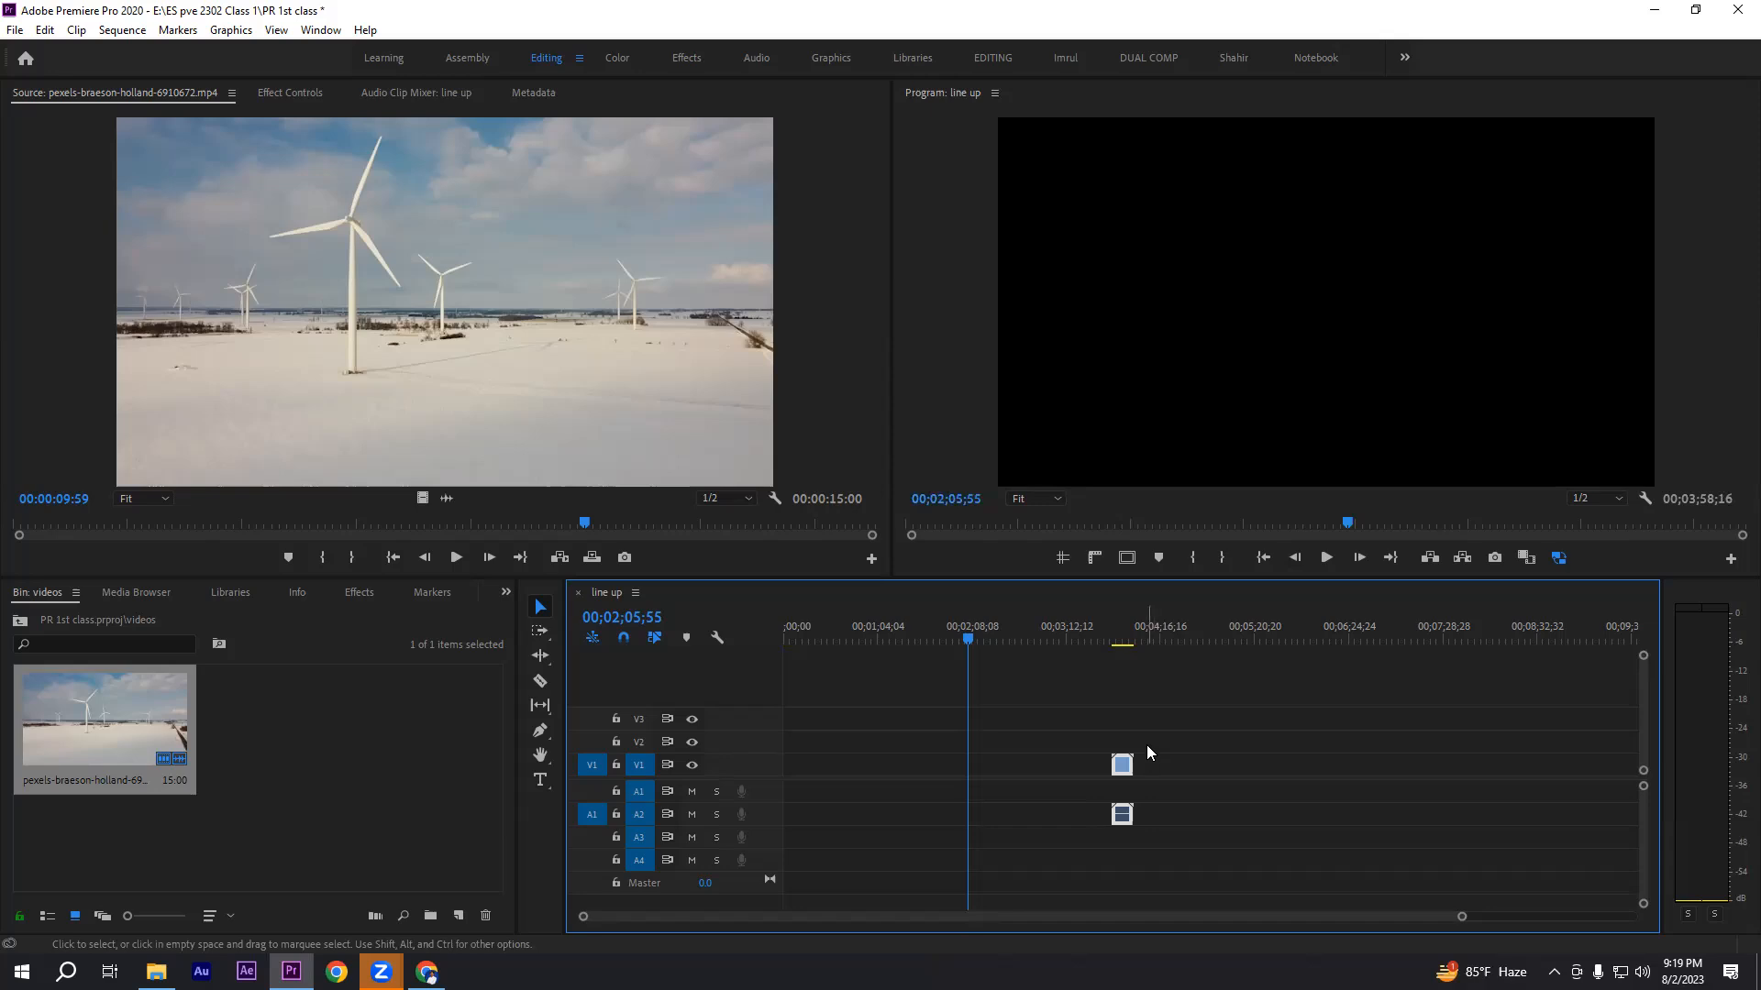
right_click(888, 769)
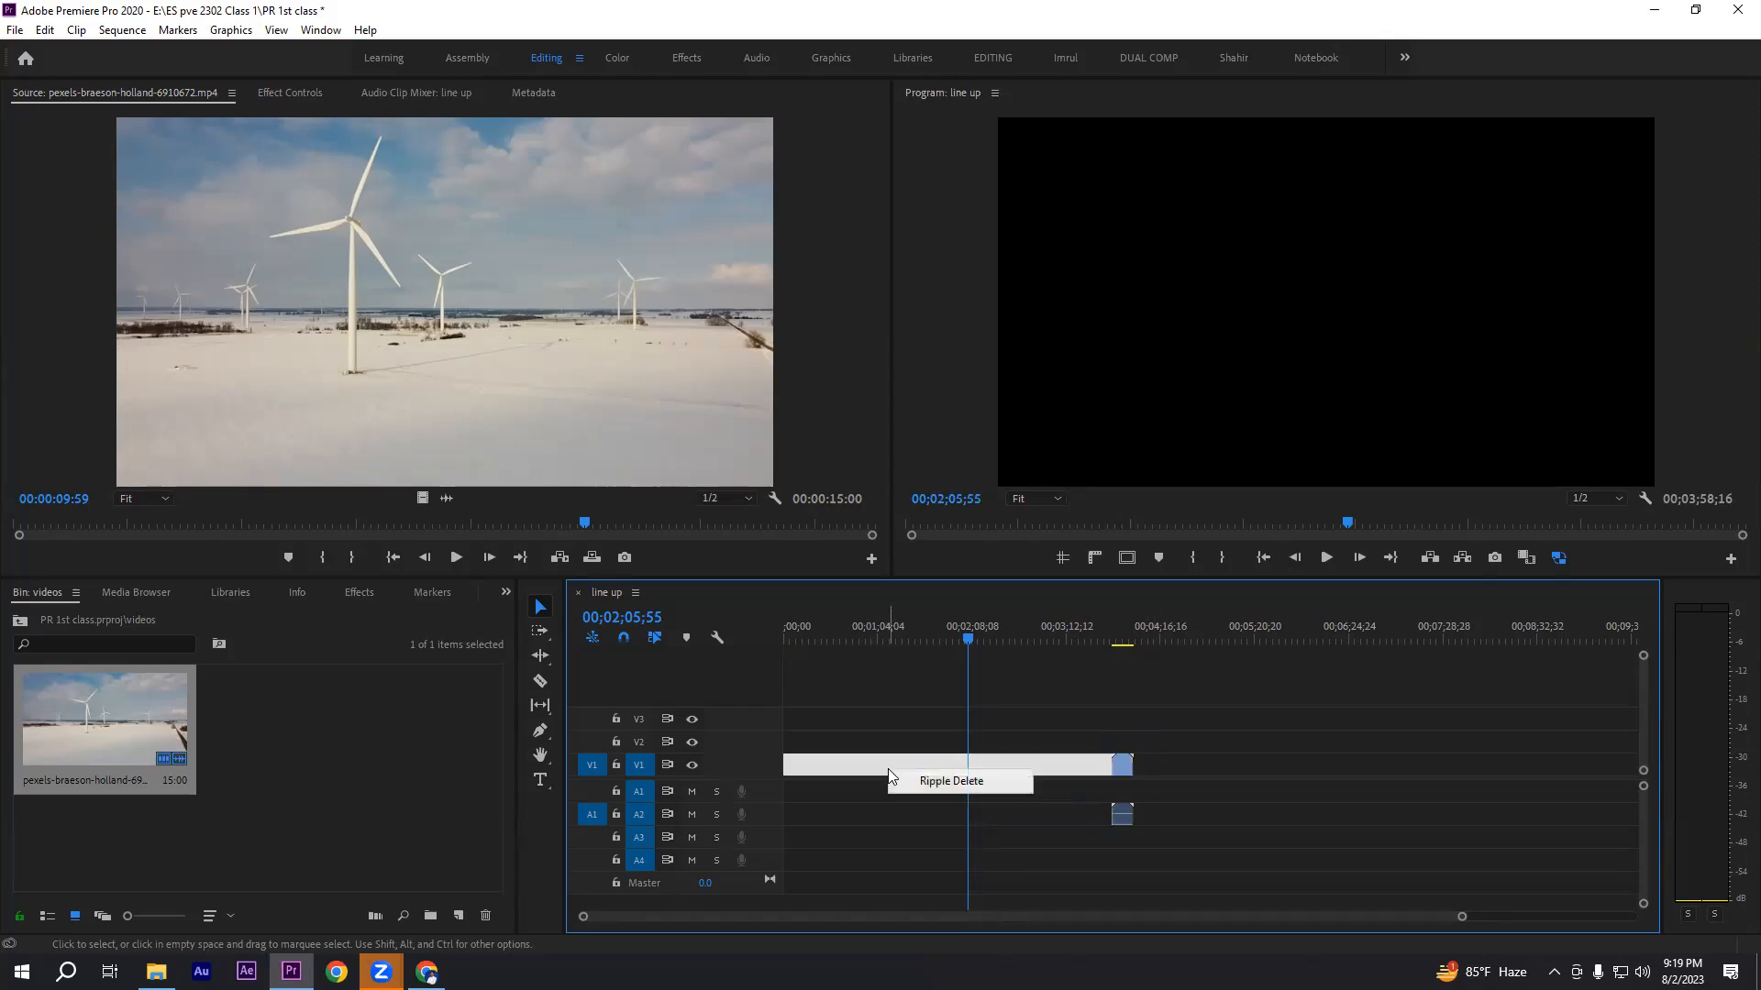
click(949, 781)
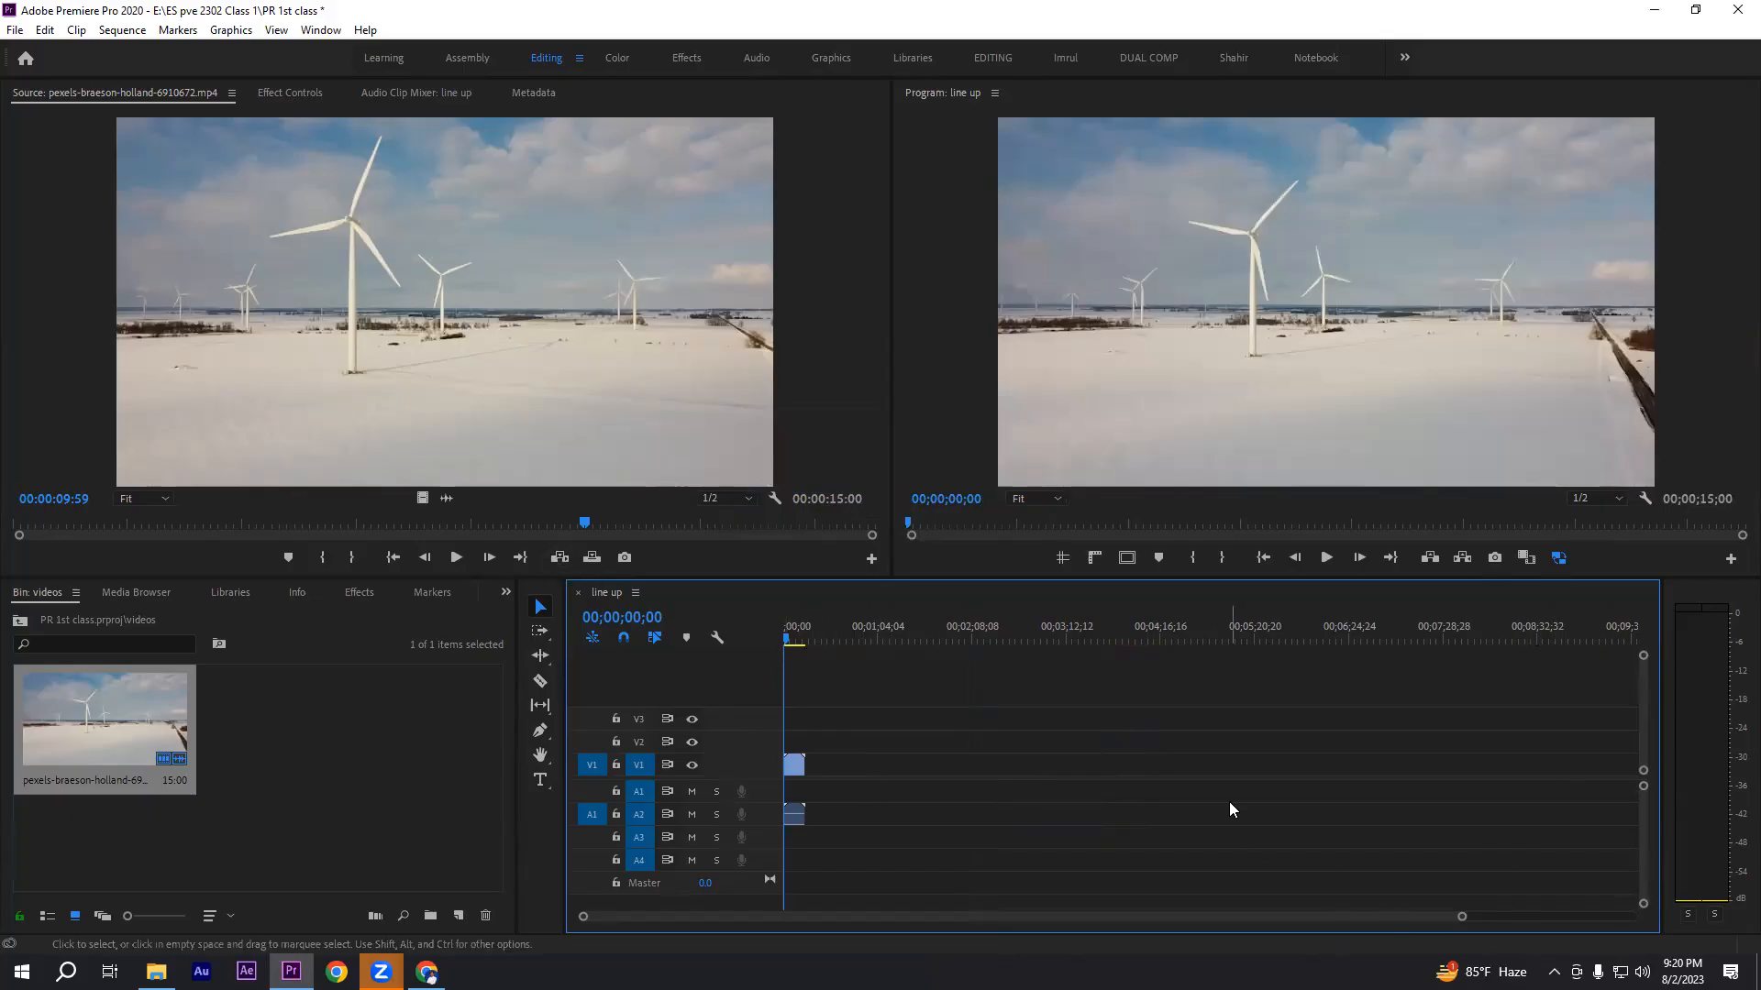
- Examine the line up timeline along its empty stretch and at different scales, from a wide overview to a close view of the clip
drag(1040, 915, 1153, 910)
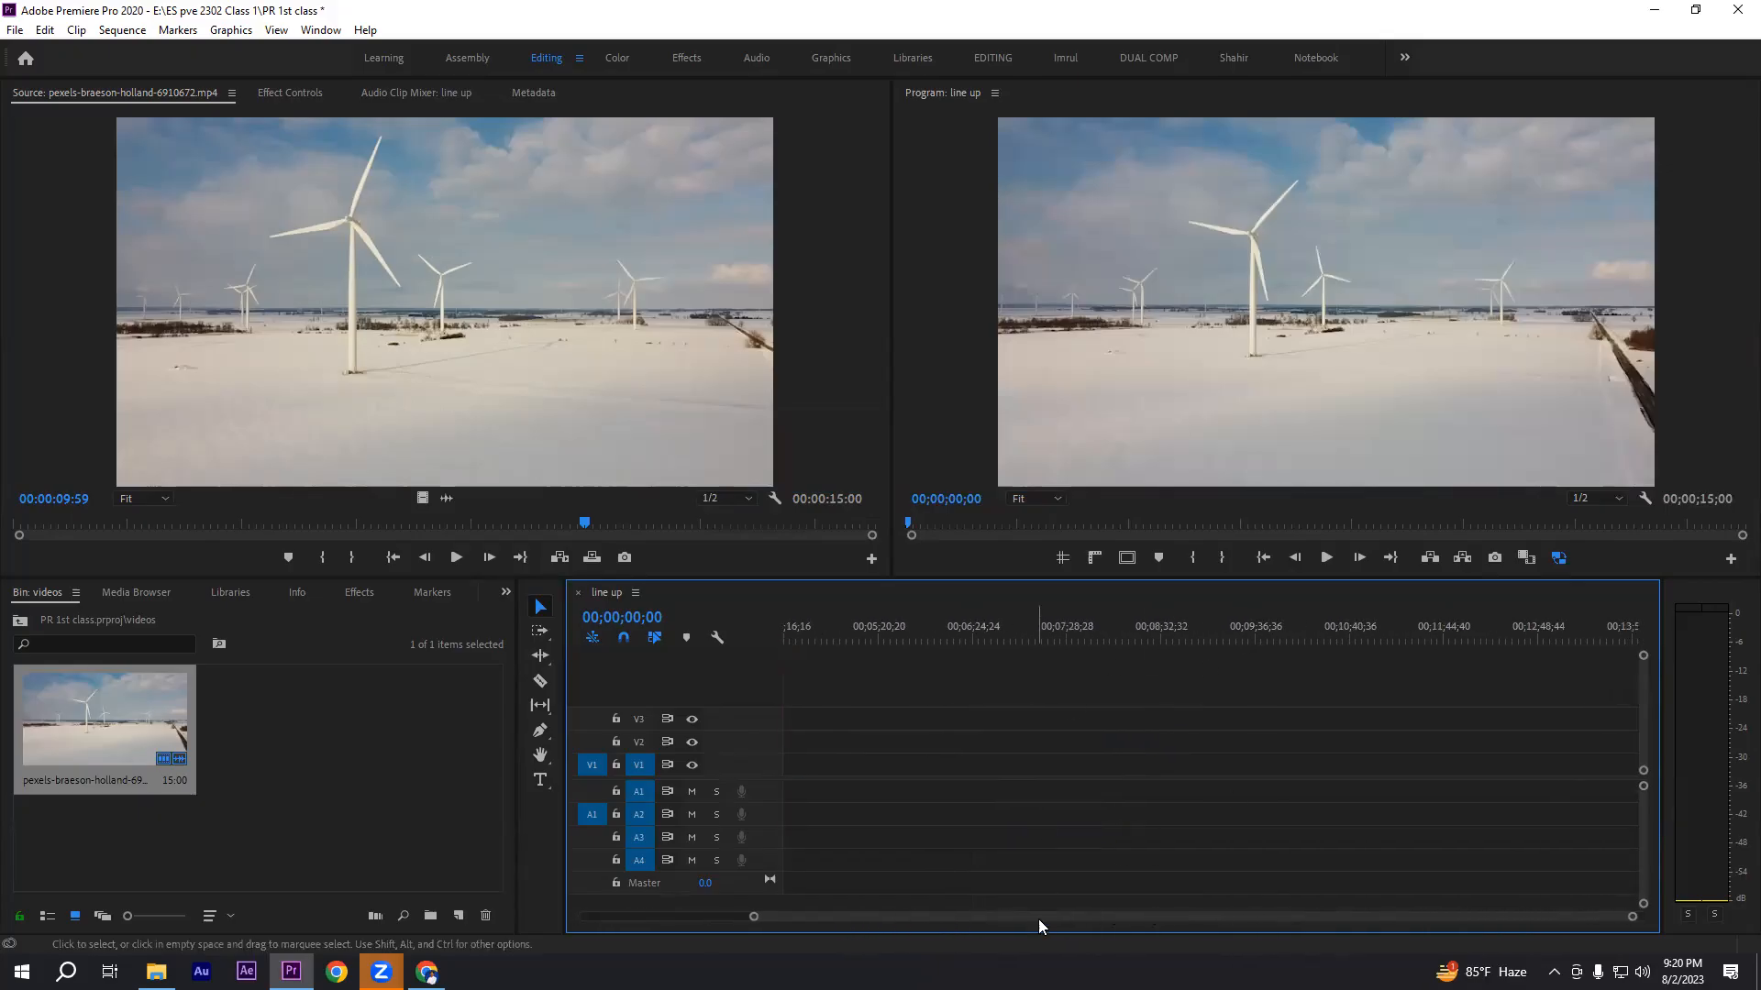
drag(1049, 919, 794, 926)
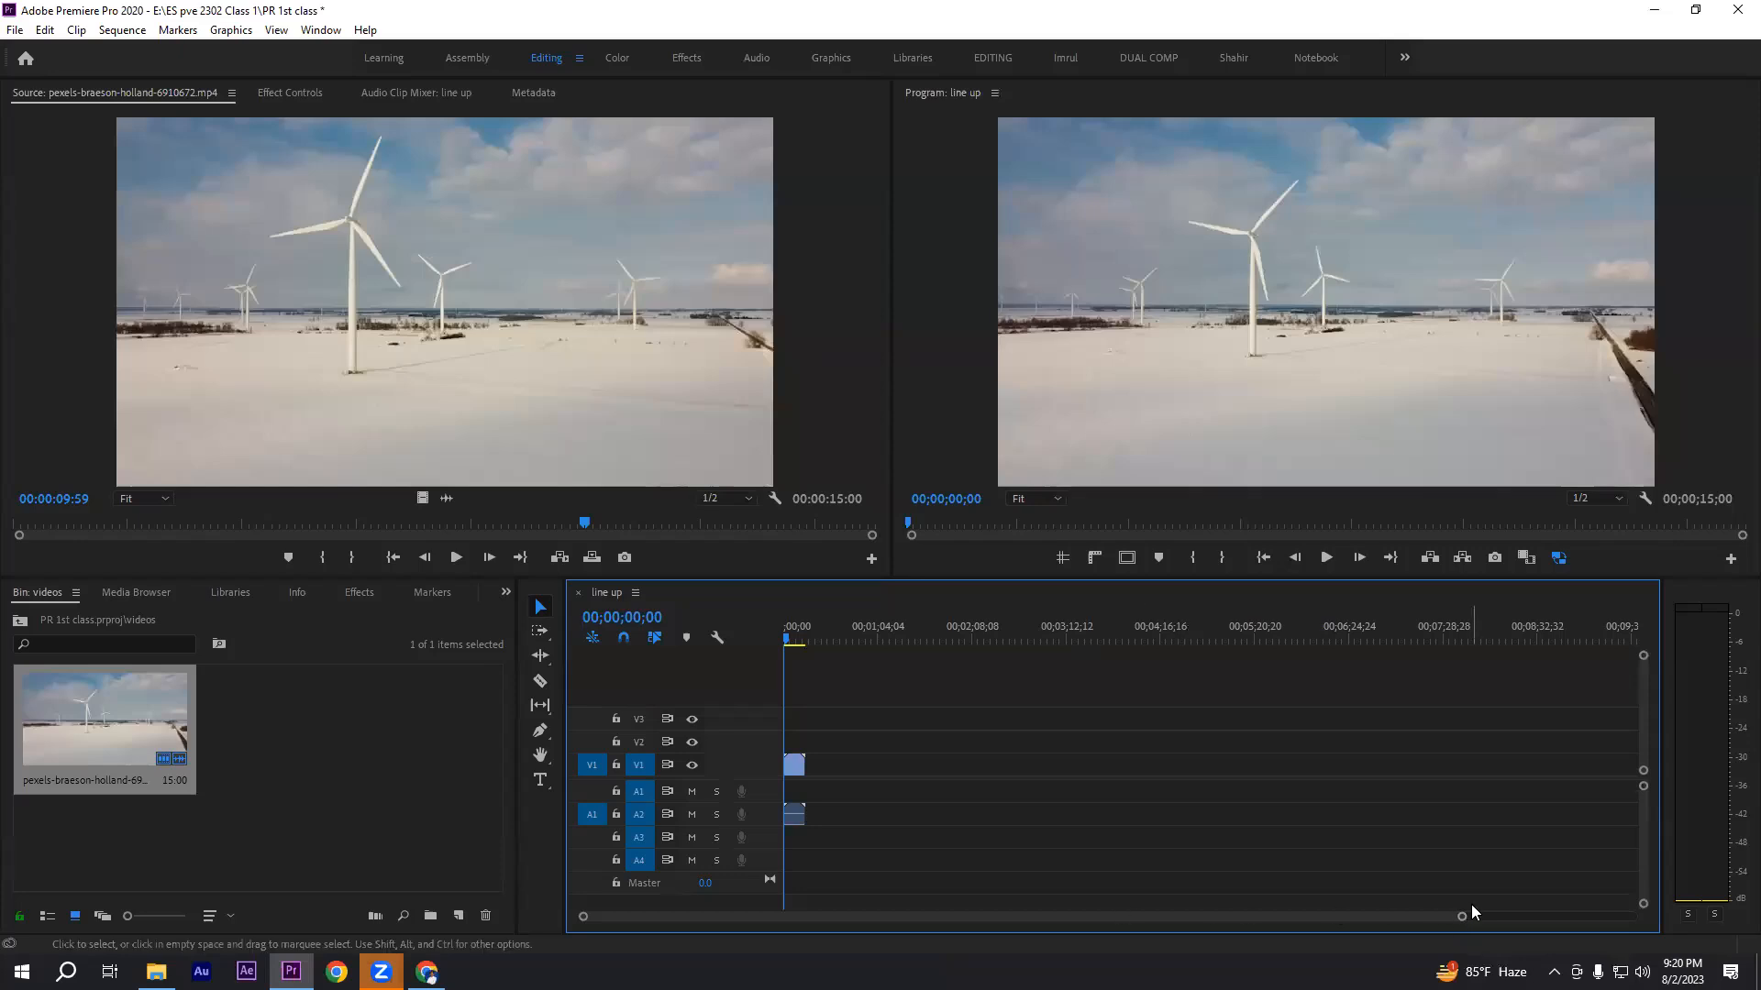
drag(1462, 920, 1110, 932)
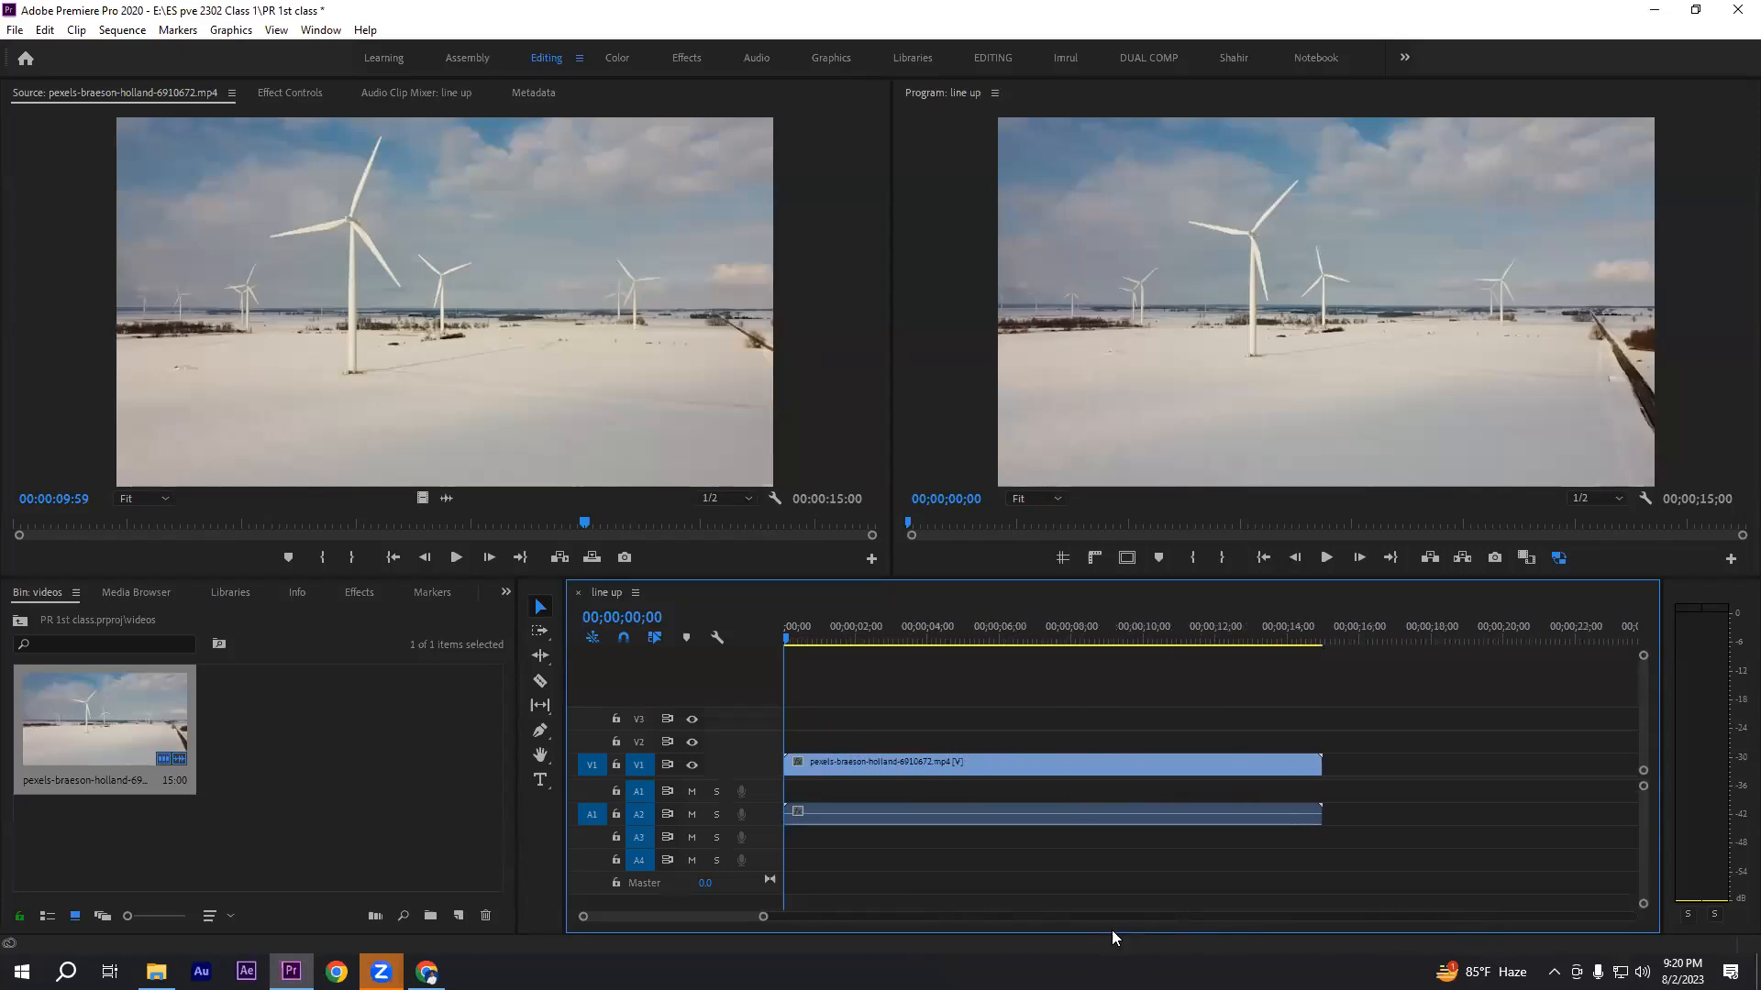
drag(803, 701, 1566, 831)
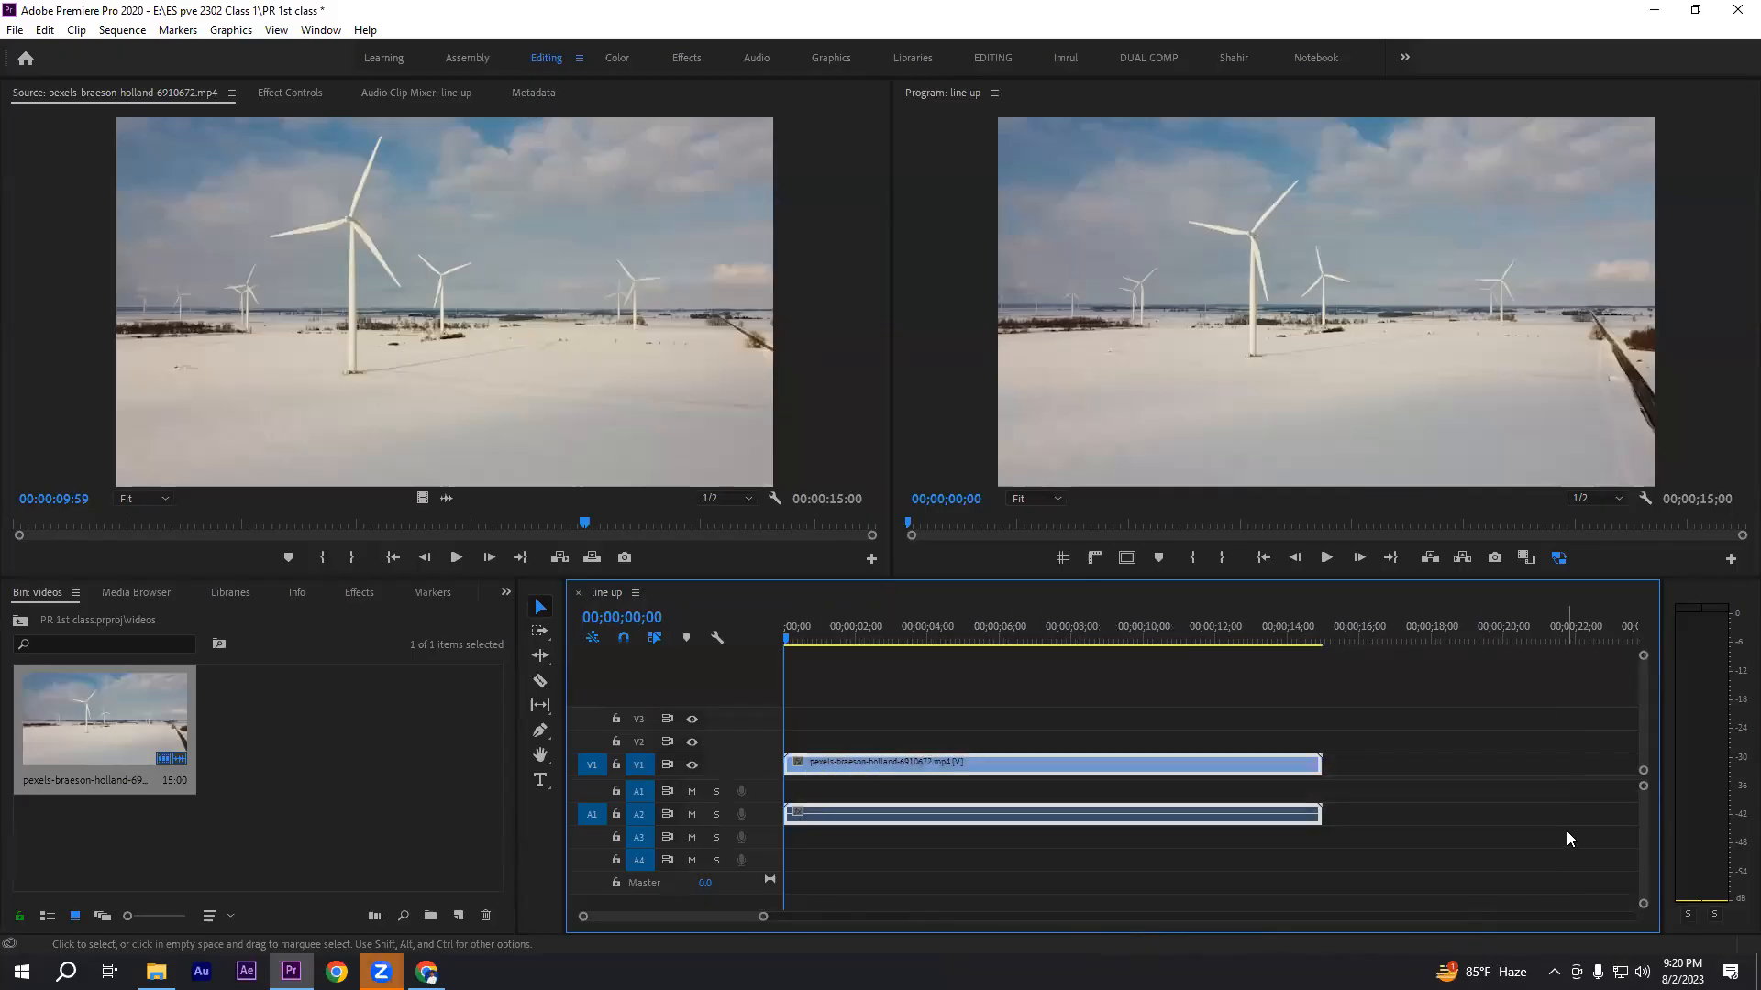
click(1427, 740)
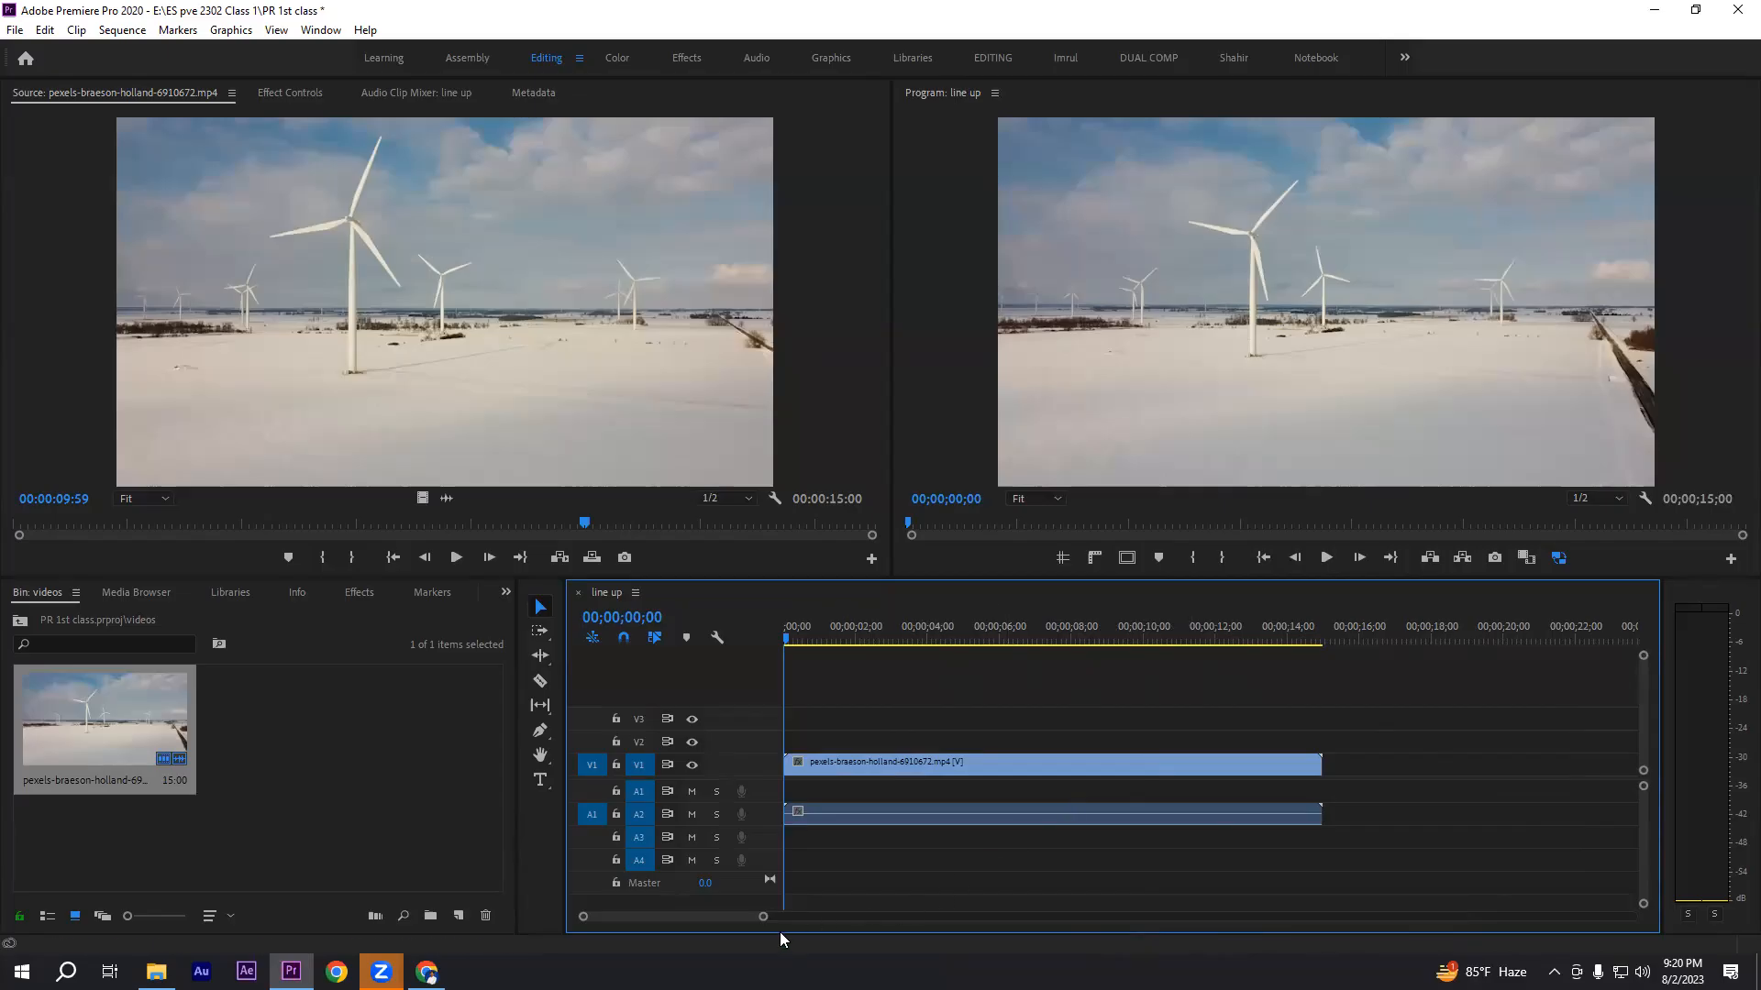
drag(767, 923, 1436, 940)
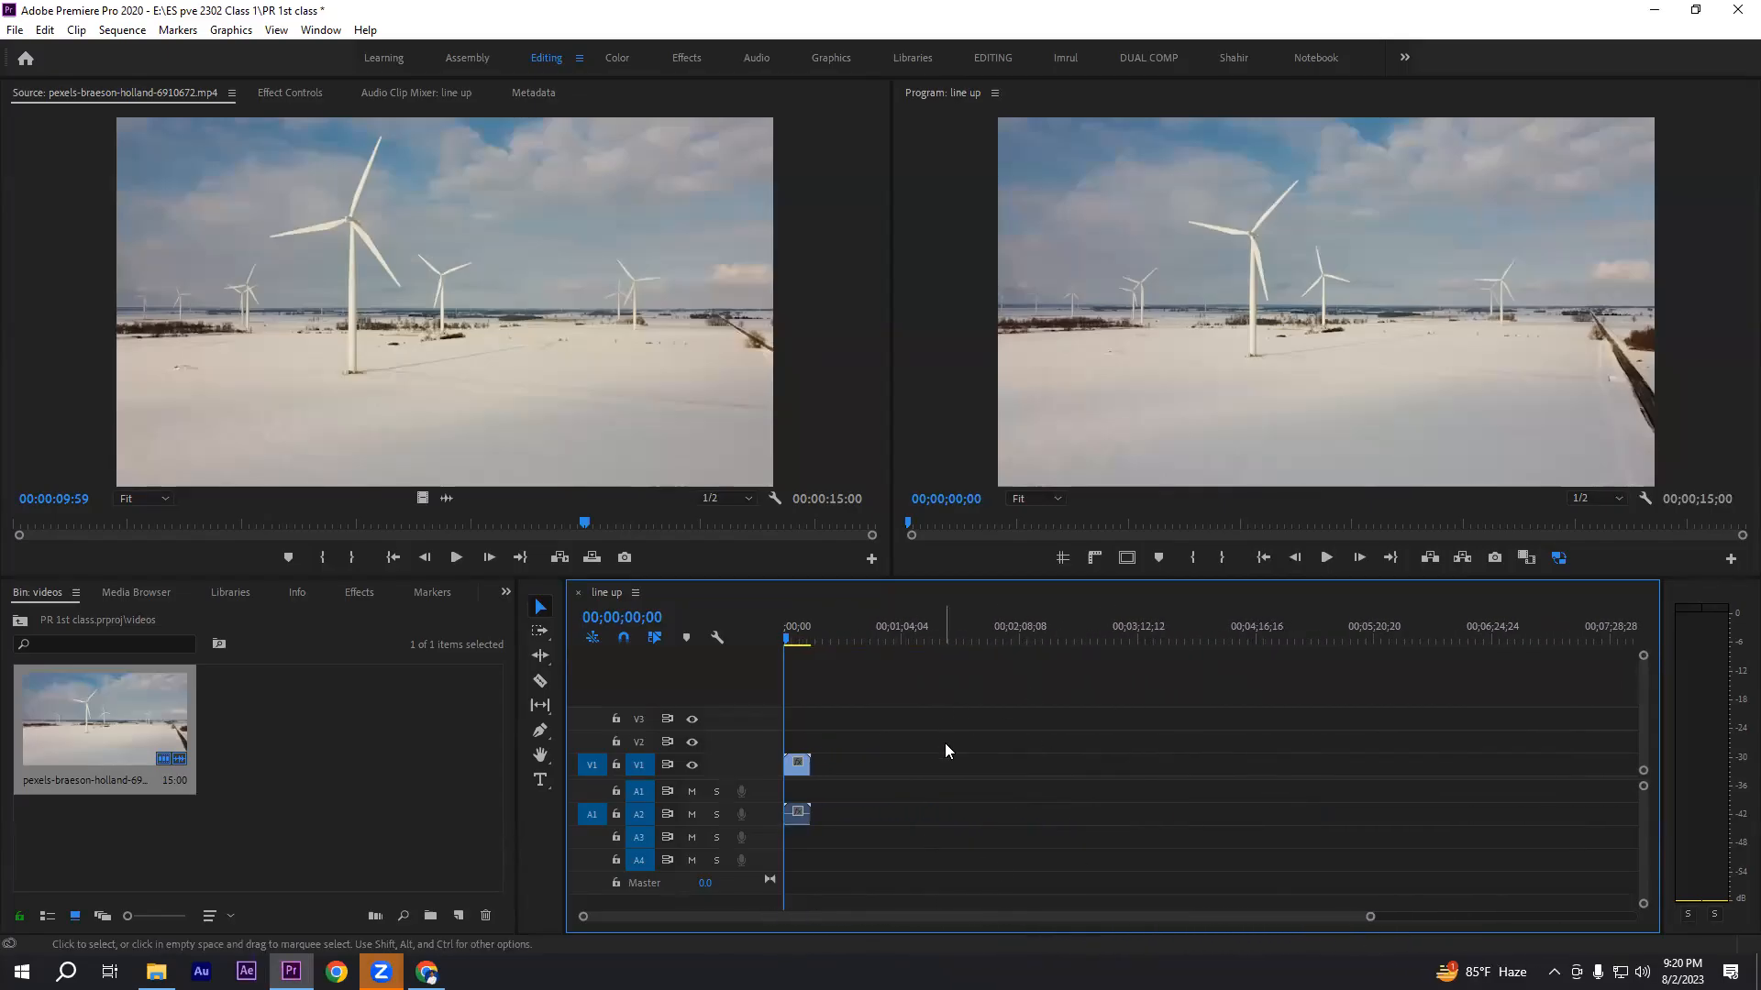
drag(817, 720, 1604, 814)
drag(1369, 916, 1083, 941)
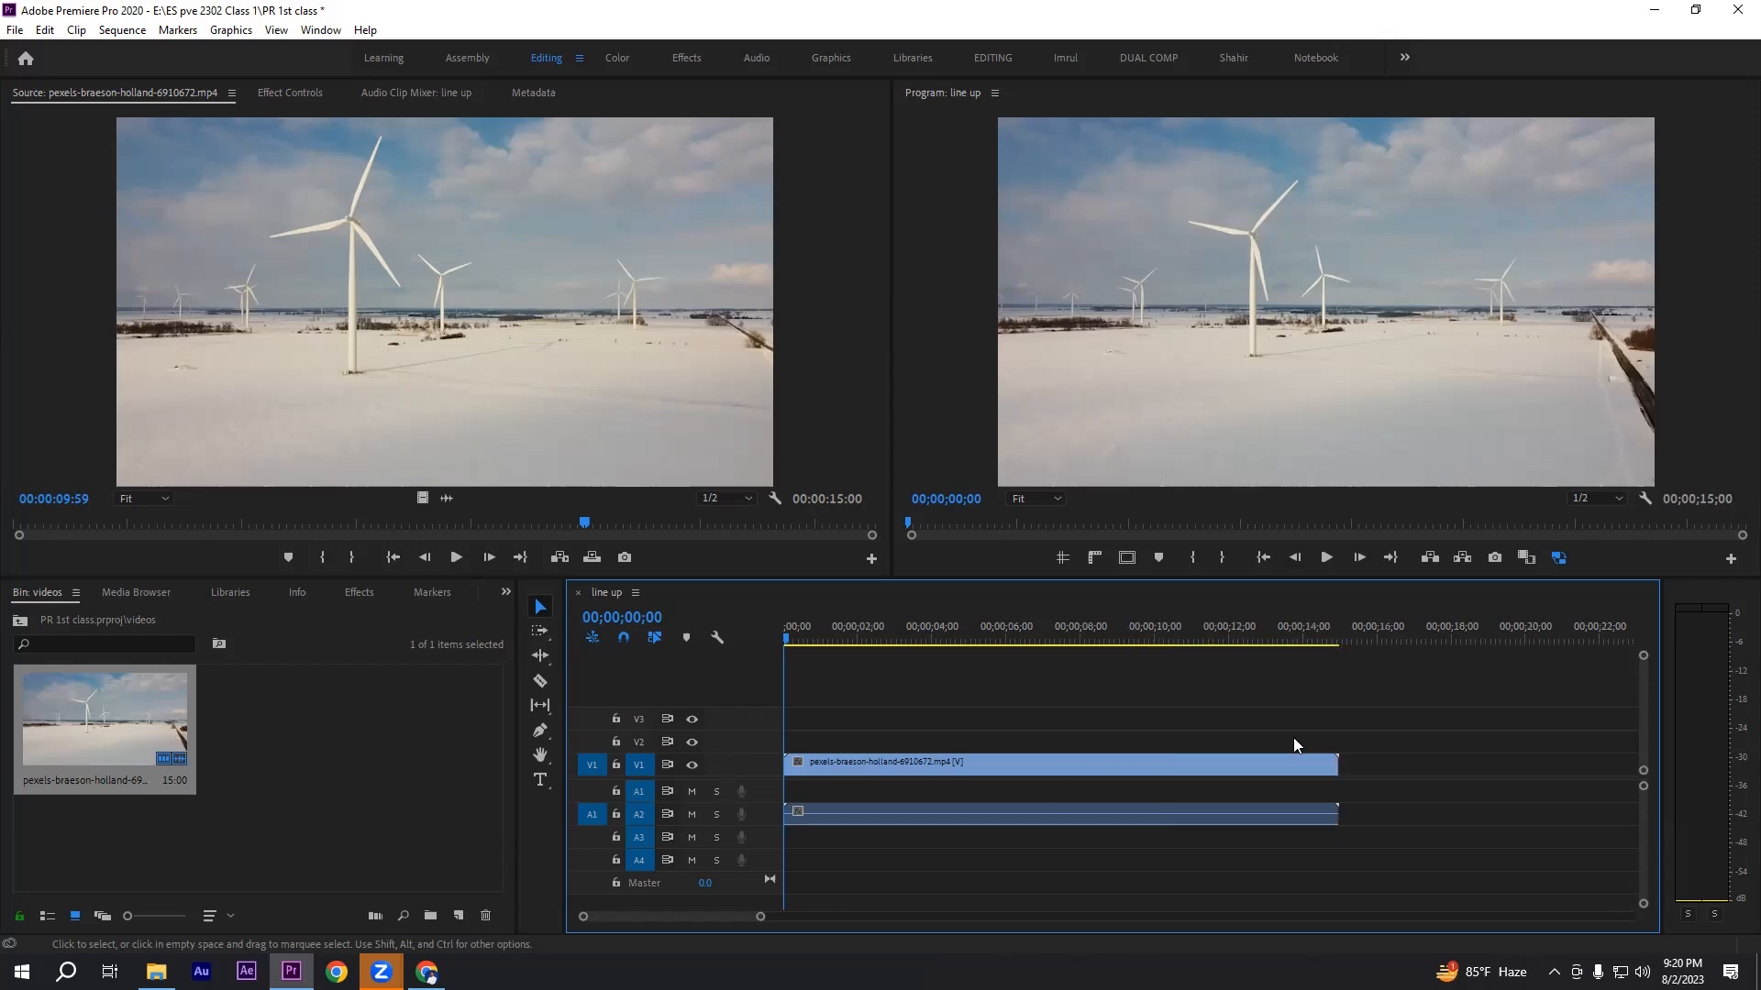
- Zoom the line up timeline repeatedly out and in to compare the clip's displayed length at different scales
key(minus)
key(minus)
key(minus)
key(minus)
key(minus)
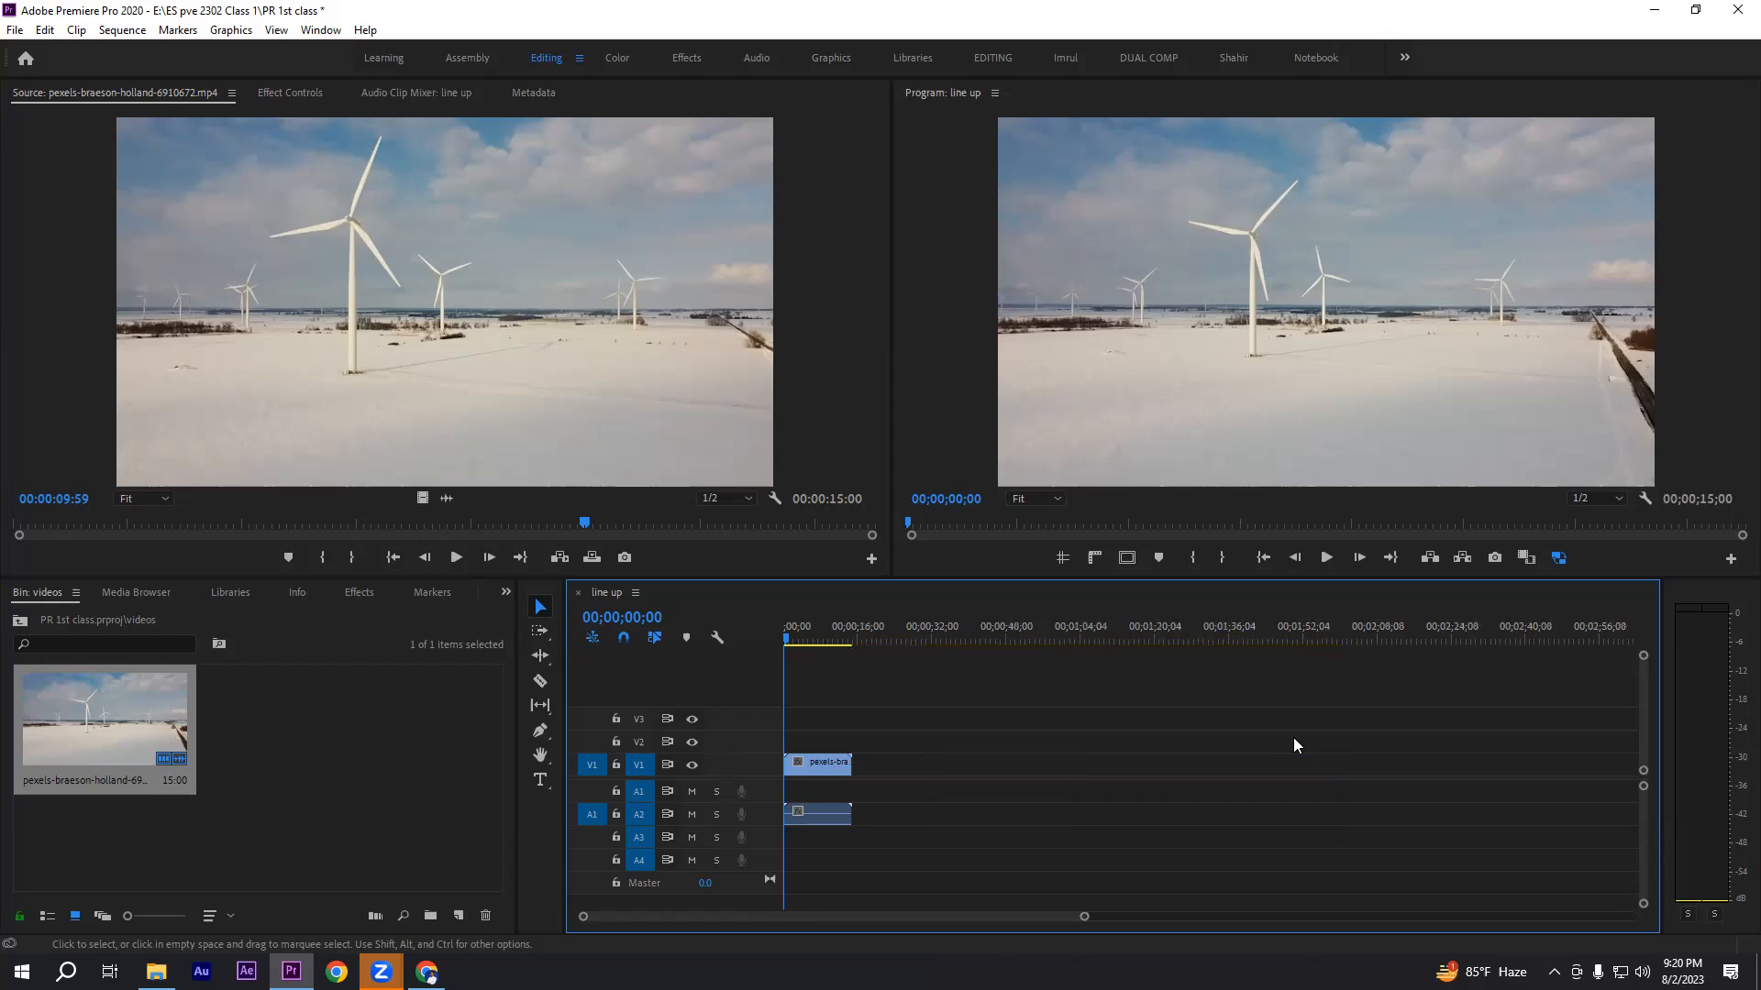
key(equal)
key(equal)
key(equal)
key(equal)
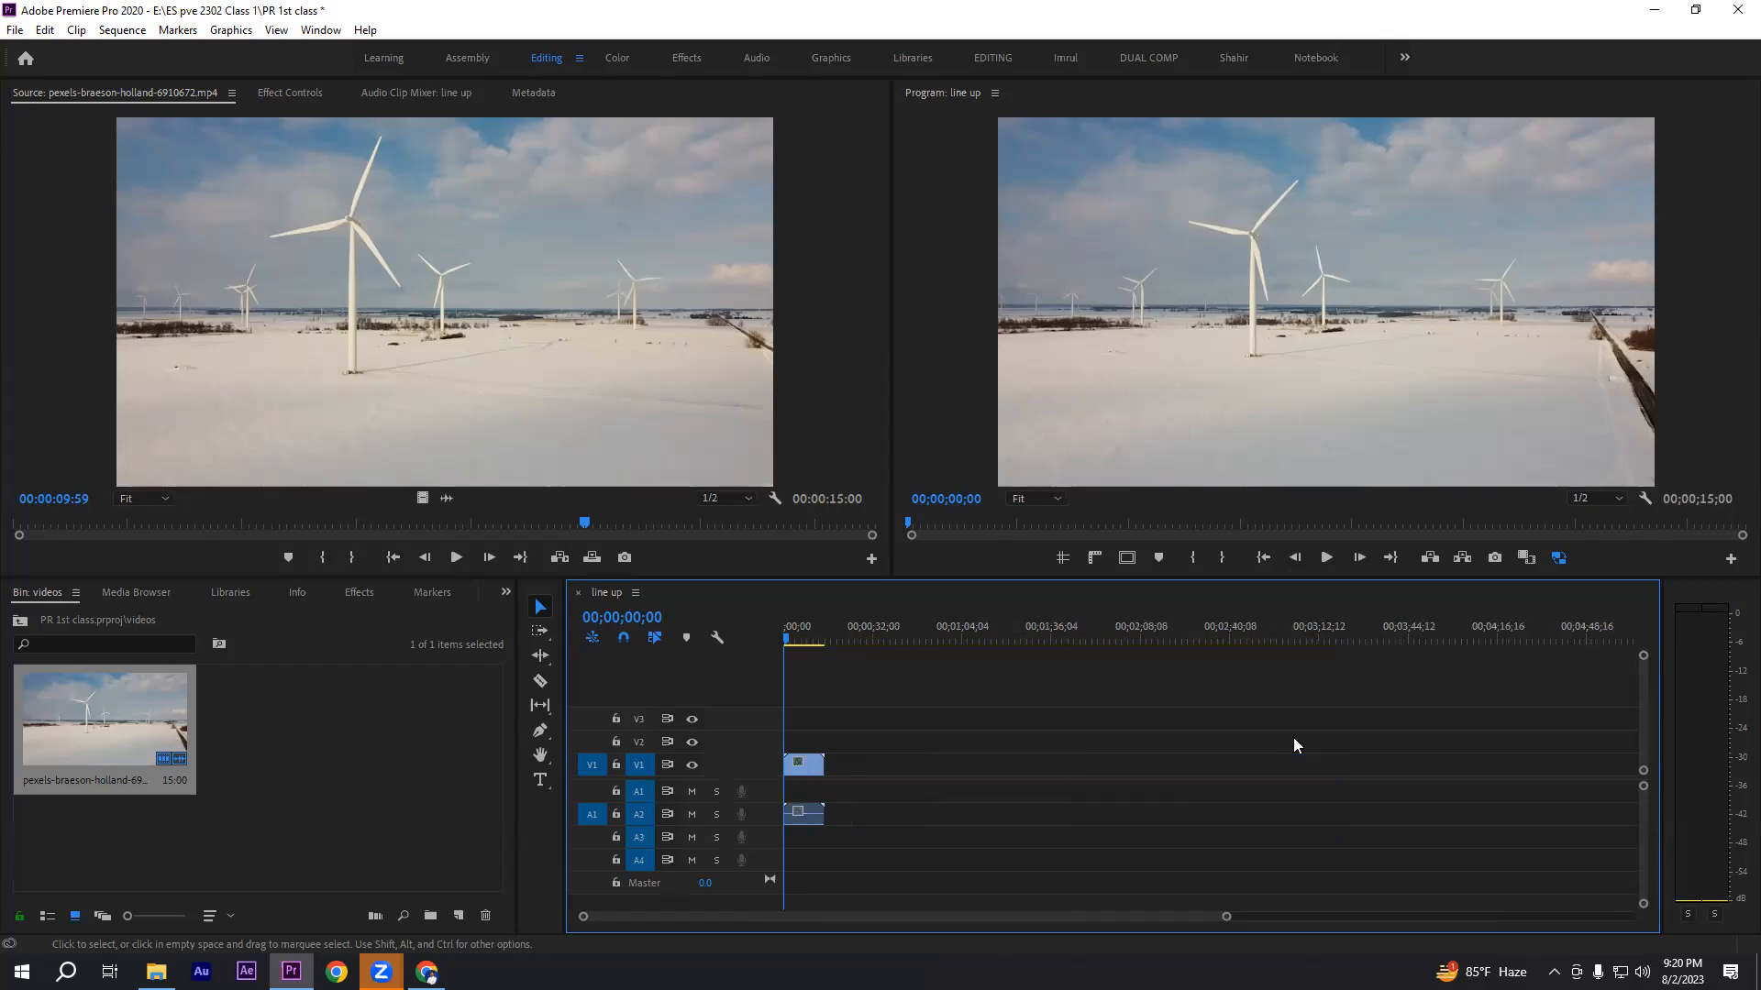
key(equal)
key(minus)
key(minus)
key(equal)
key(equal)
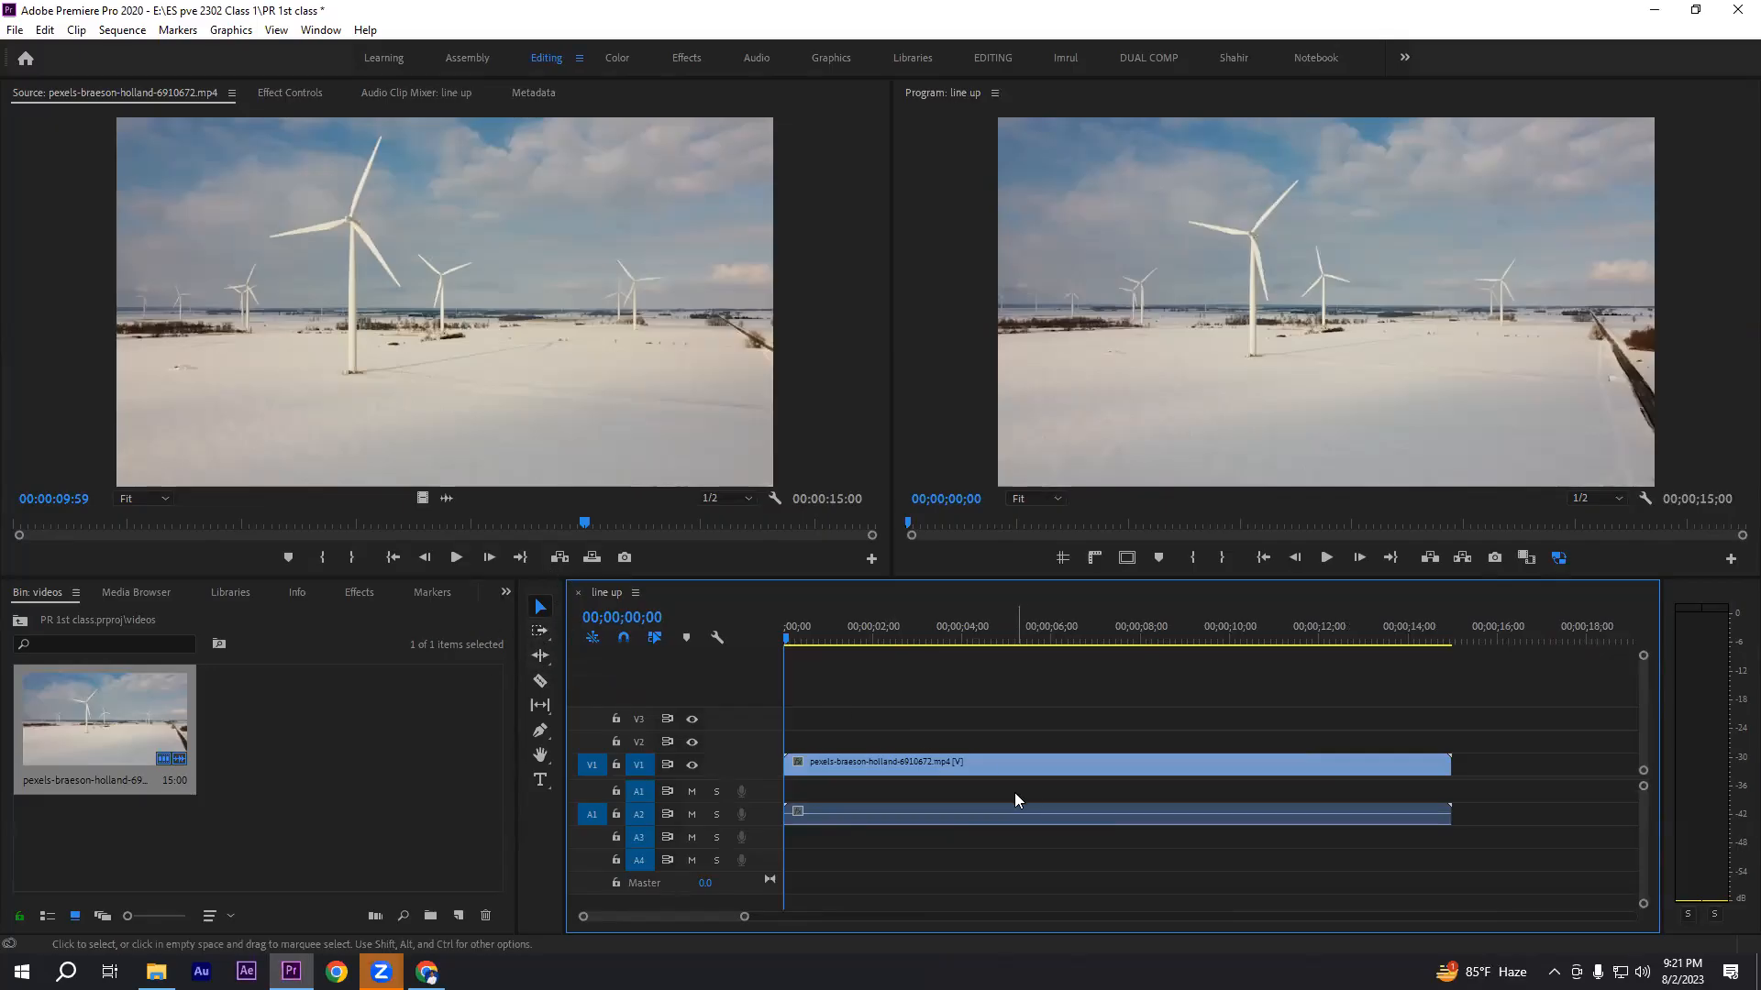
- Zoom the timeline out and scrub the playhead through the clip to 00;00;19;14, past the clip's end
drag(895, 713, 1174, 848)
click(1184, 740)
key(minus)
key(minus)
key(minus)
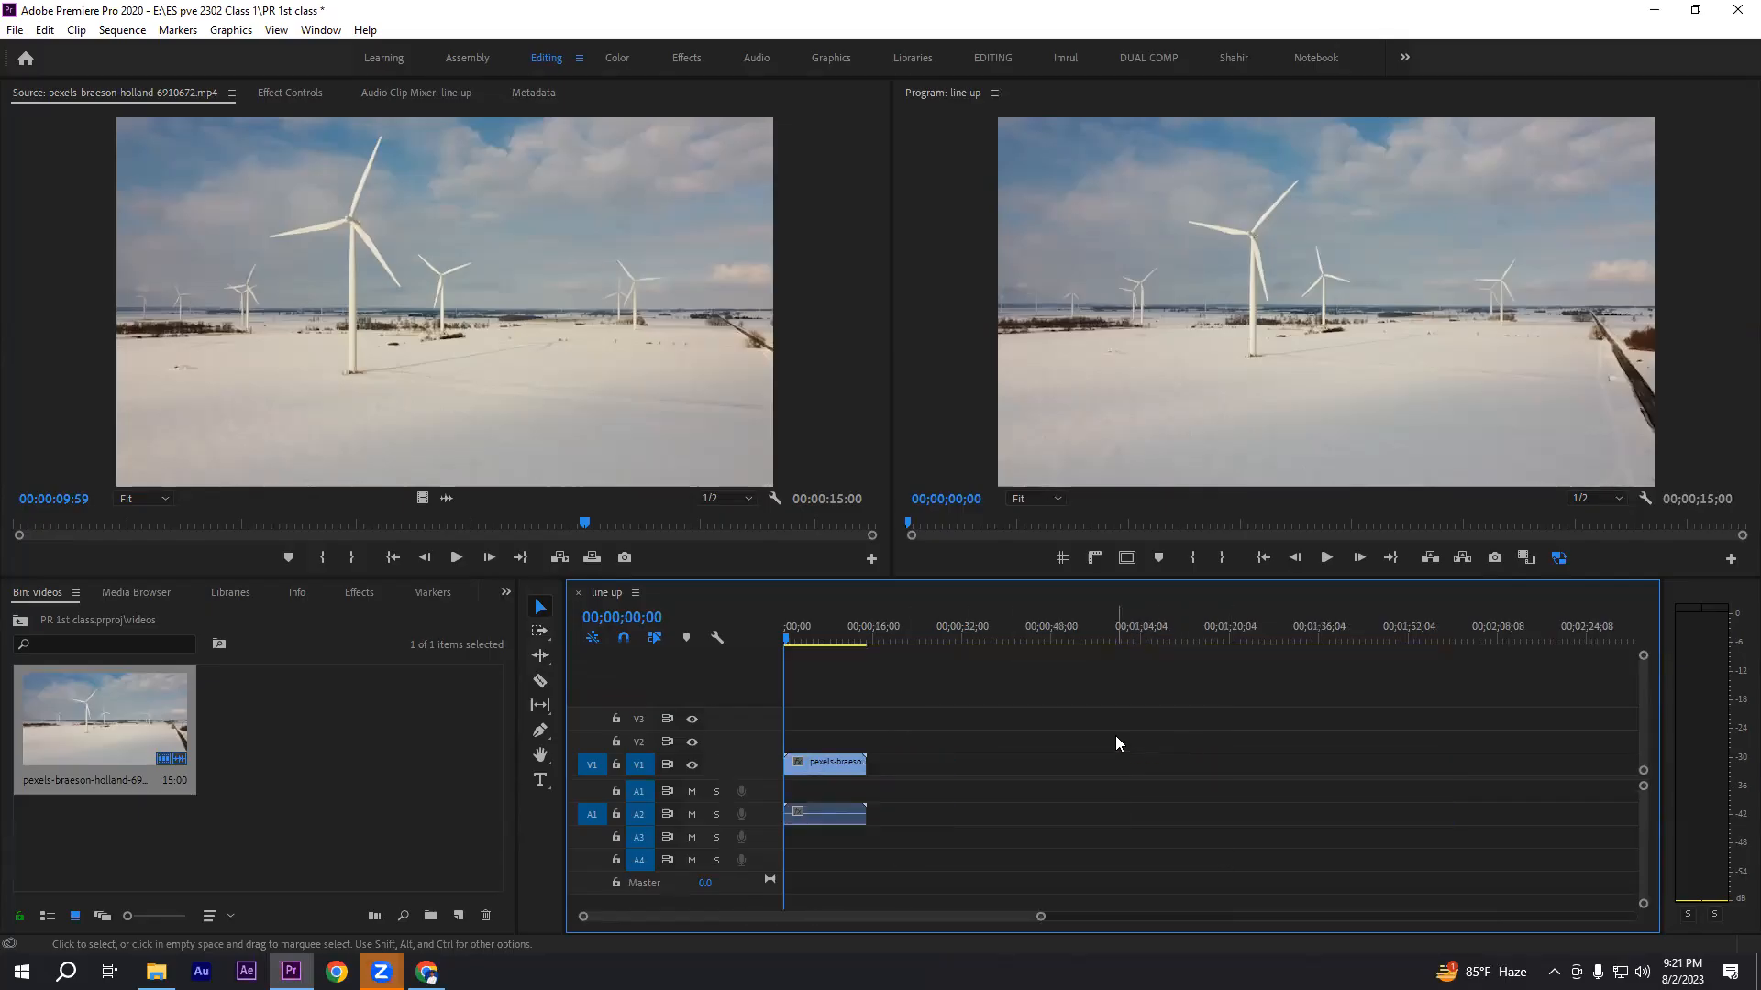
drag(789, 638, 874, 640)
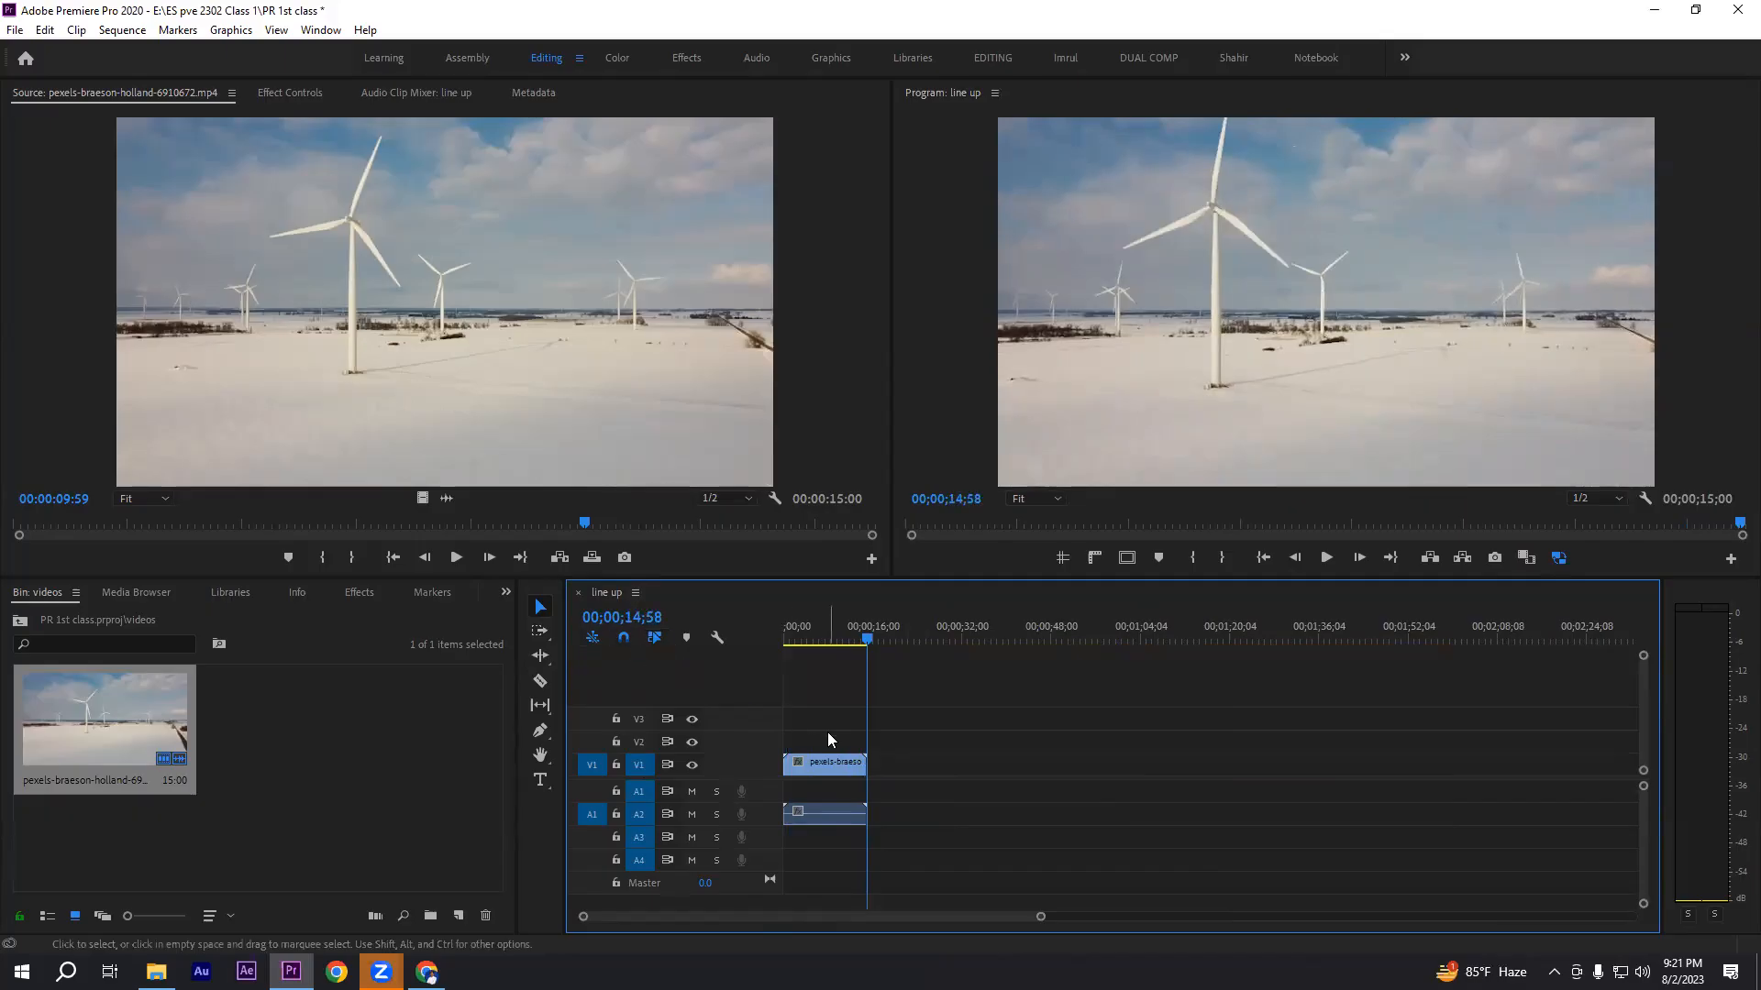
mouse_move(866, 639)
mouse_down()
mouse_move(844, 639)
mouse_move(892, 647)
mouse_up()
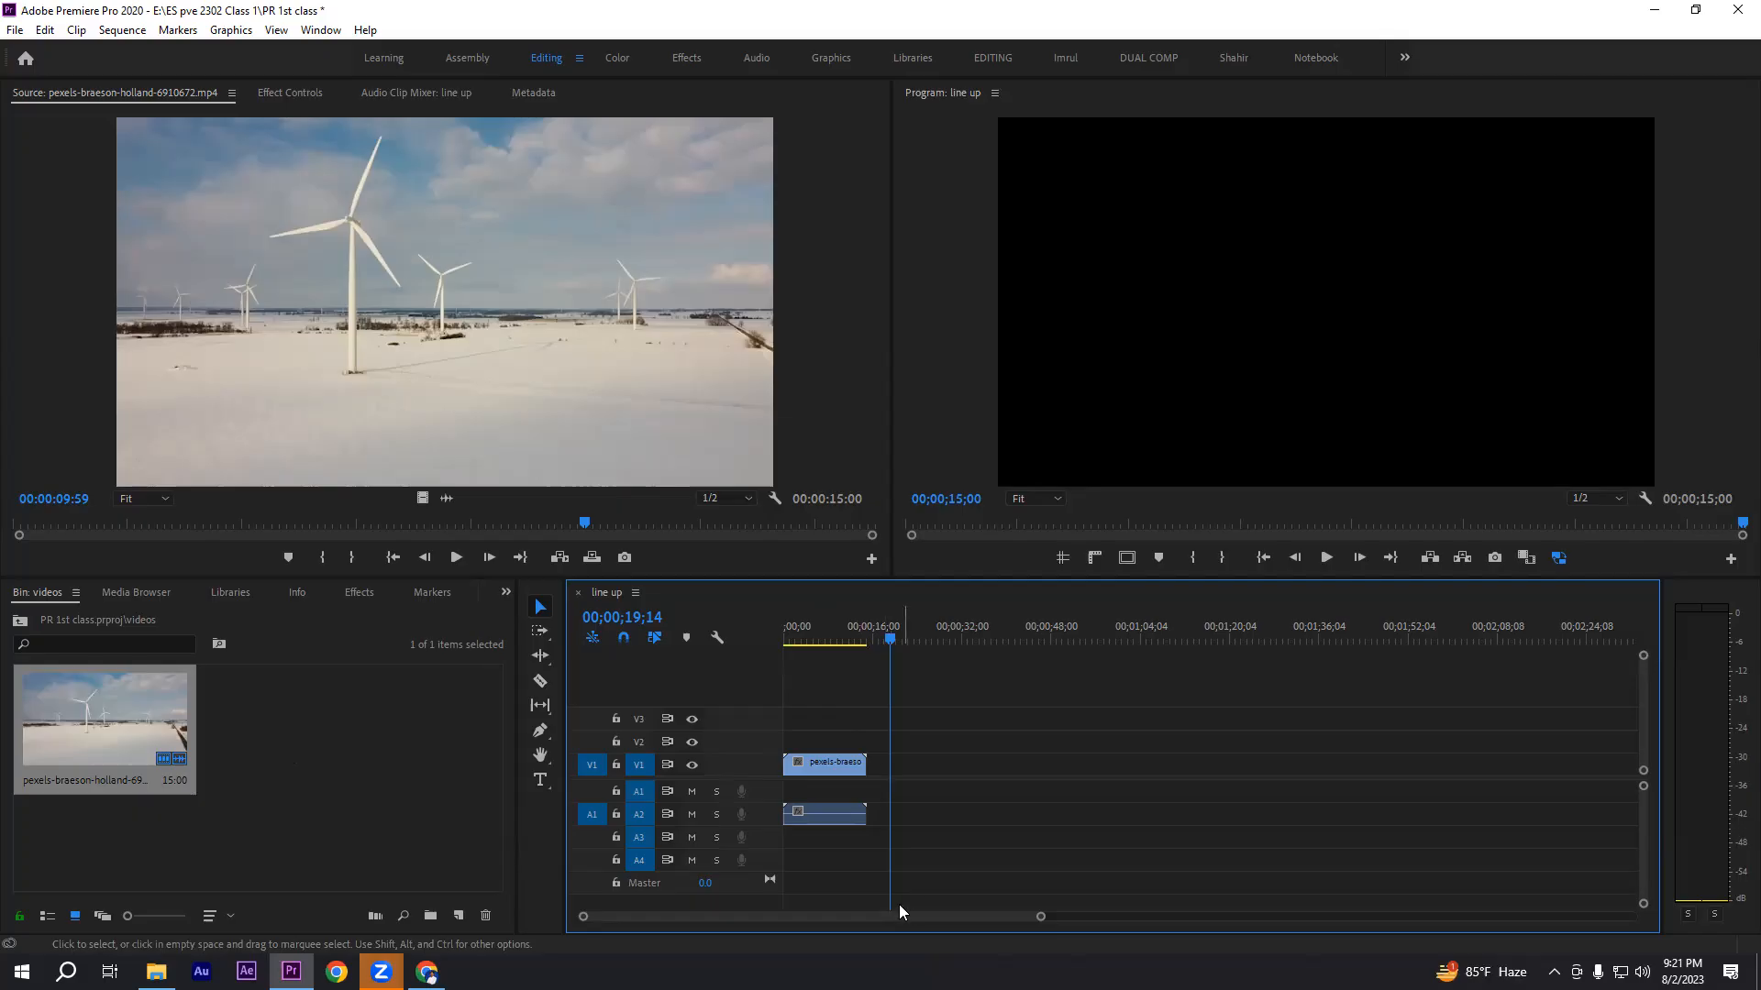
- Import C0031.mp4 from the Videos and music folder under 01 Academic, Class Metarial on drive D into the videos bin
click(16, 33)
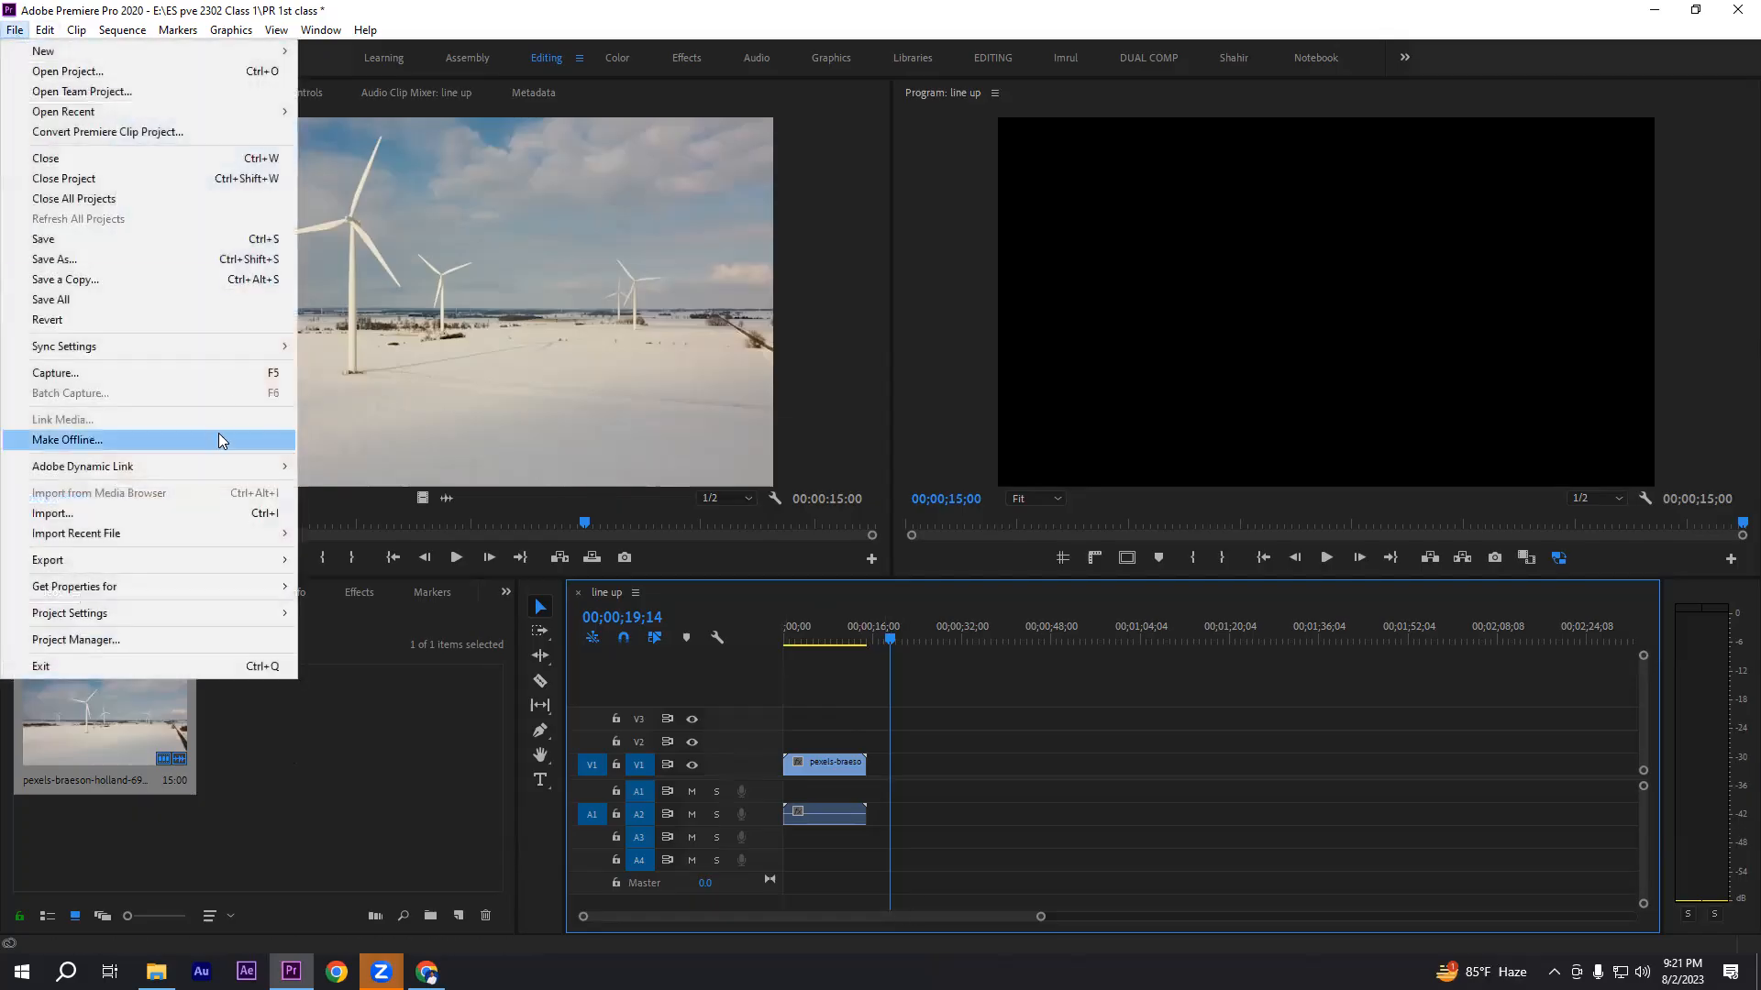
click(73, 516)
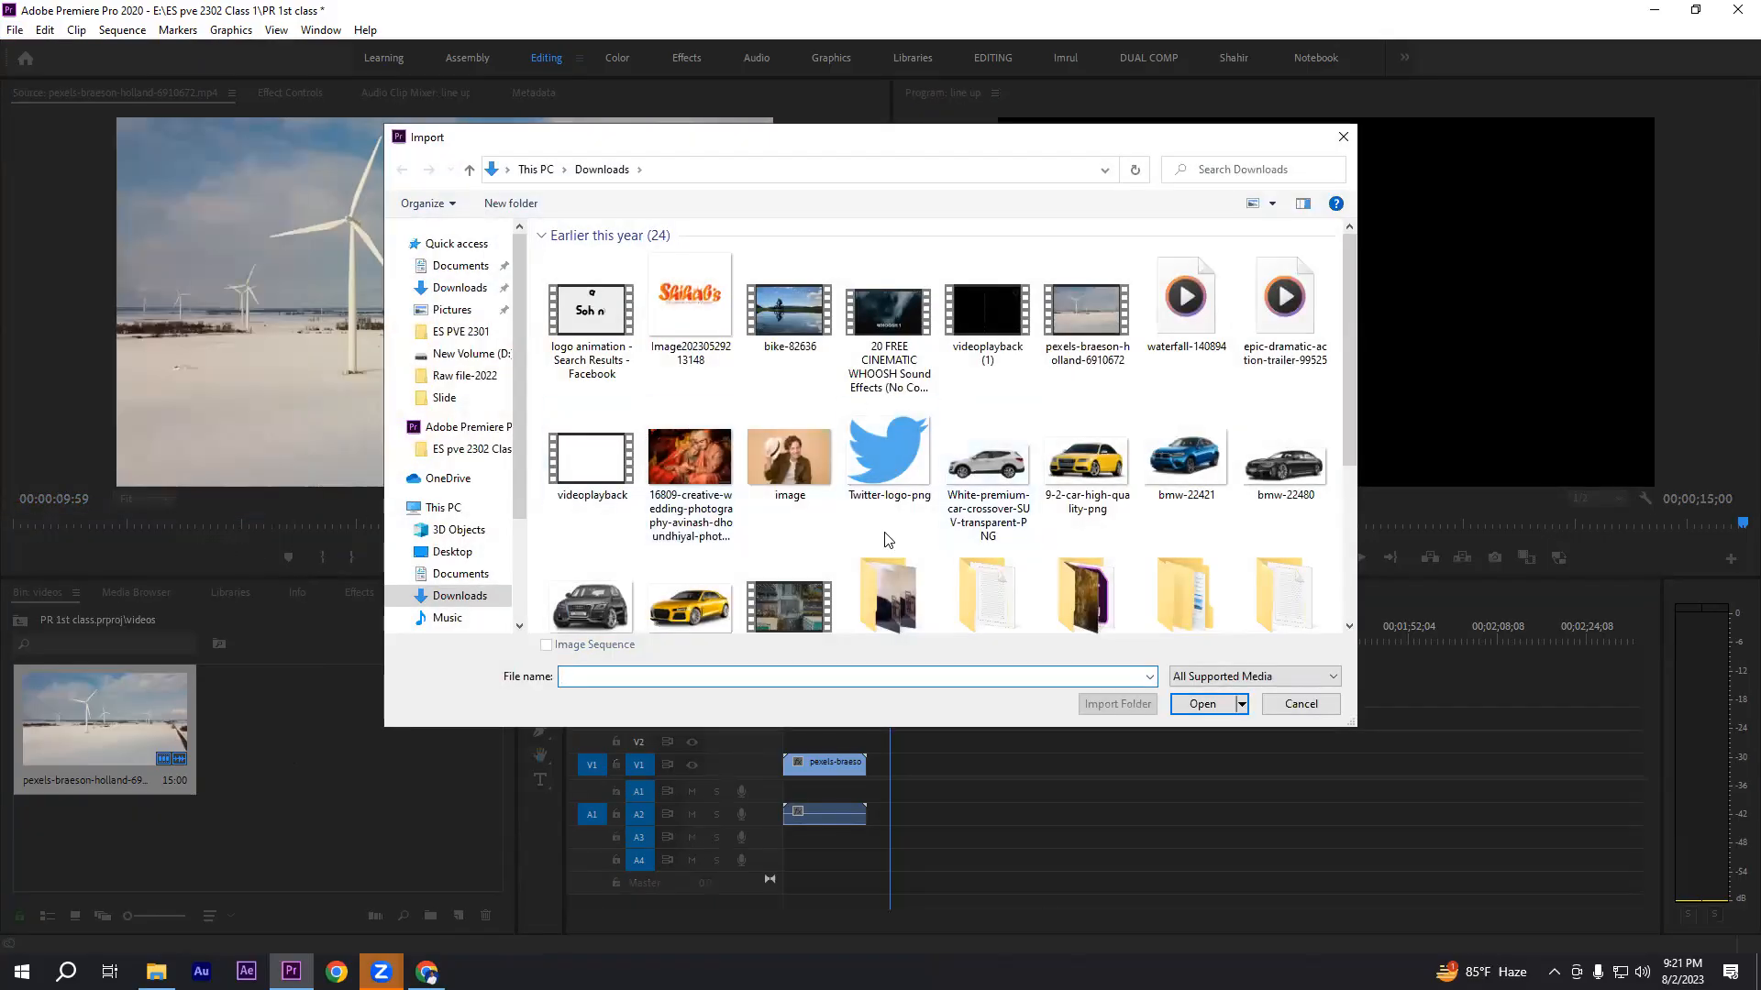
scroll(478, 587, down, 3)
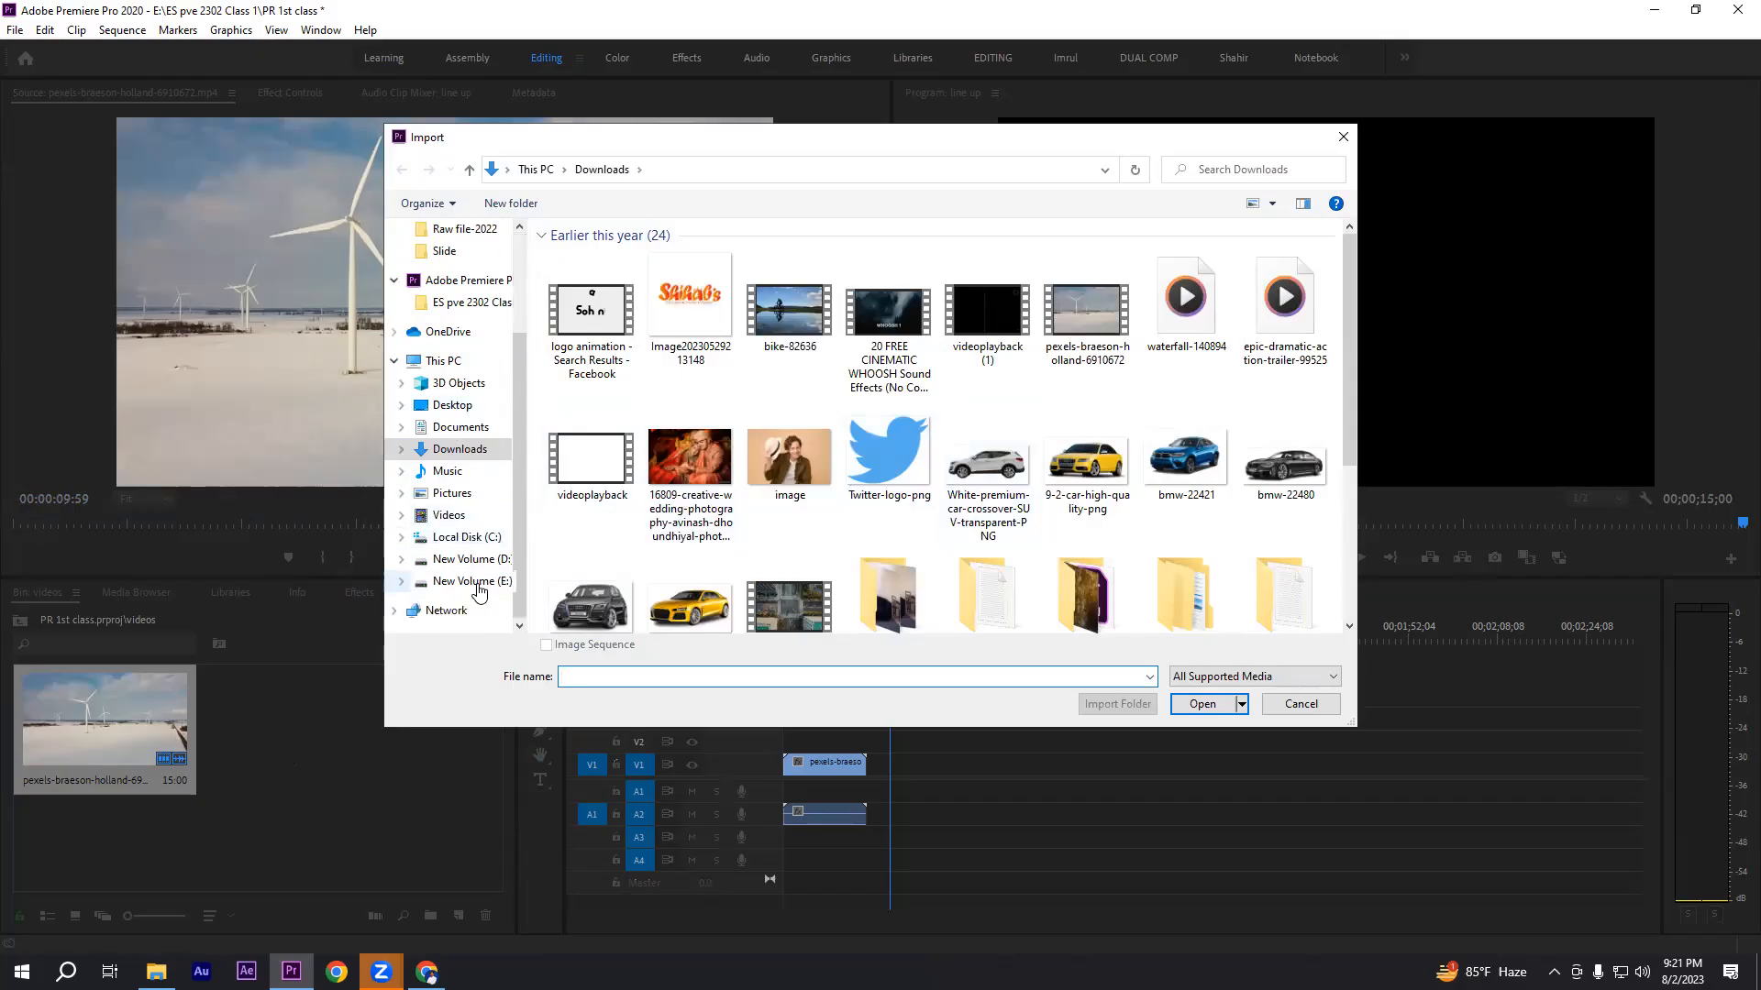
click(466, 558)
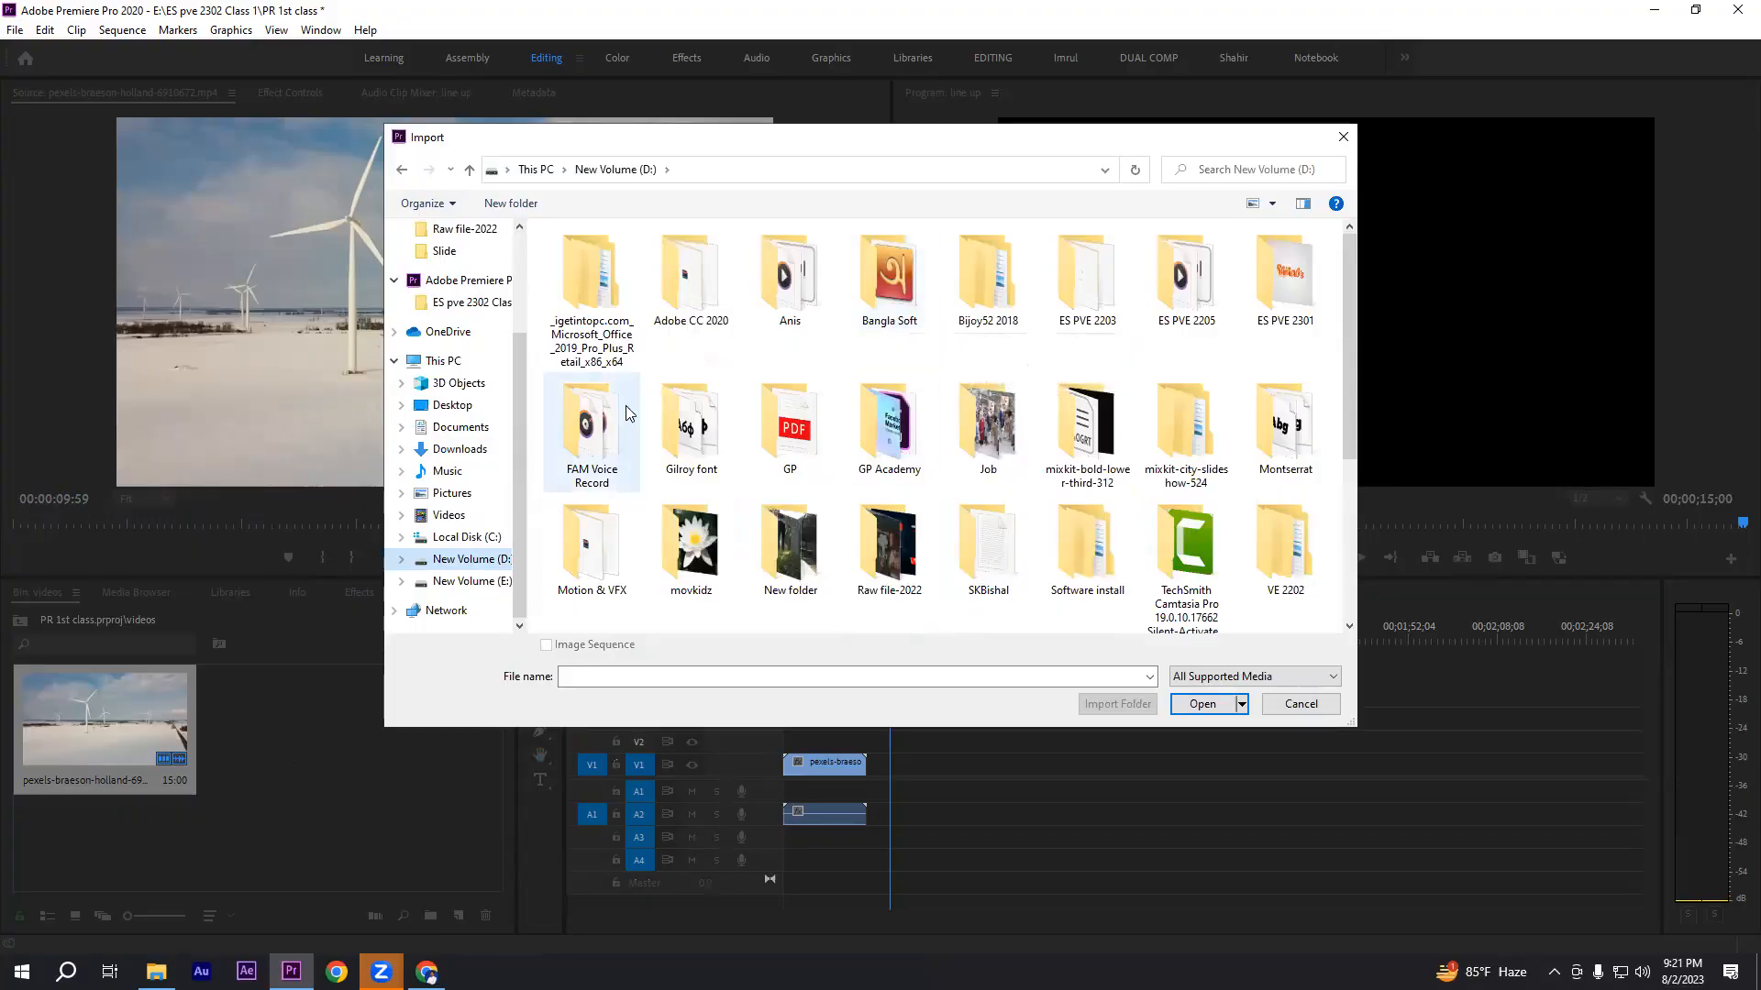
click(463, 581)
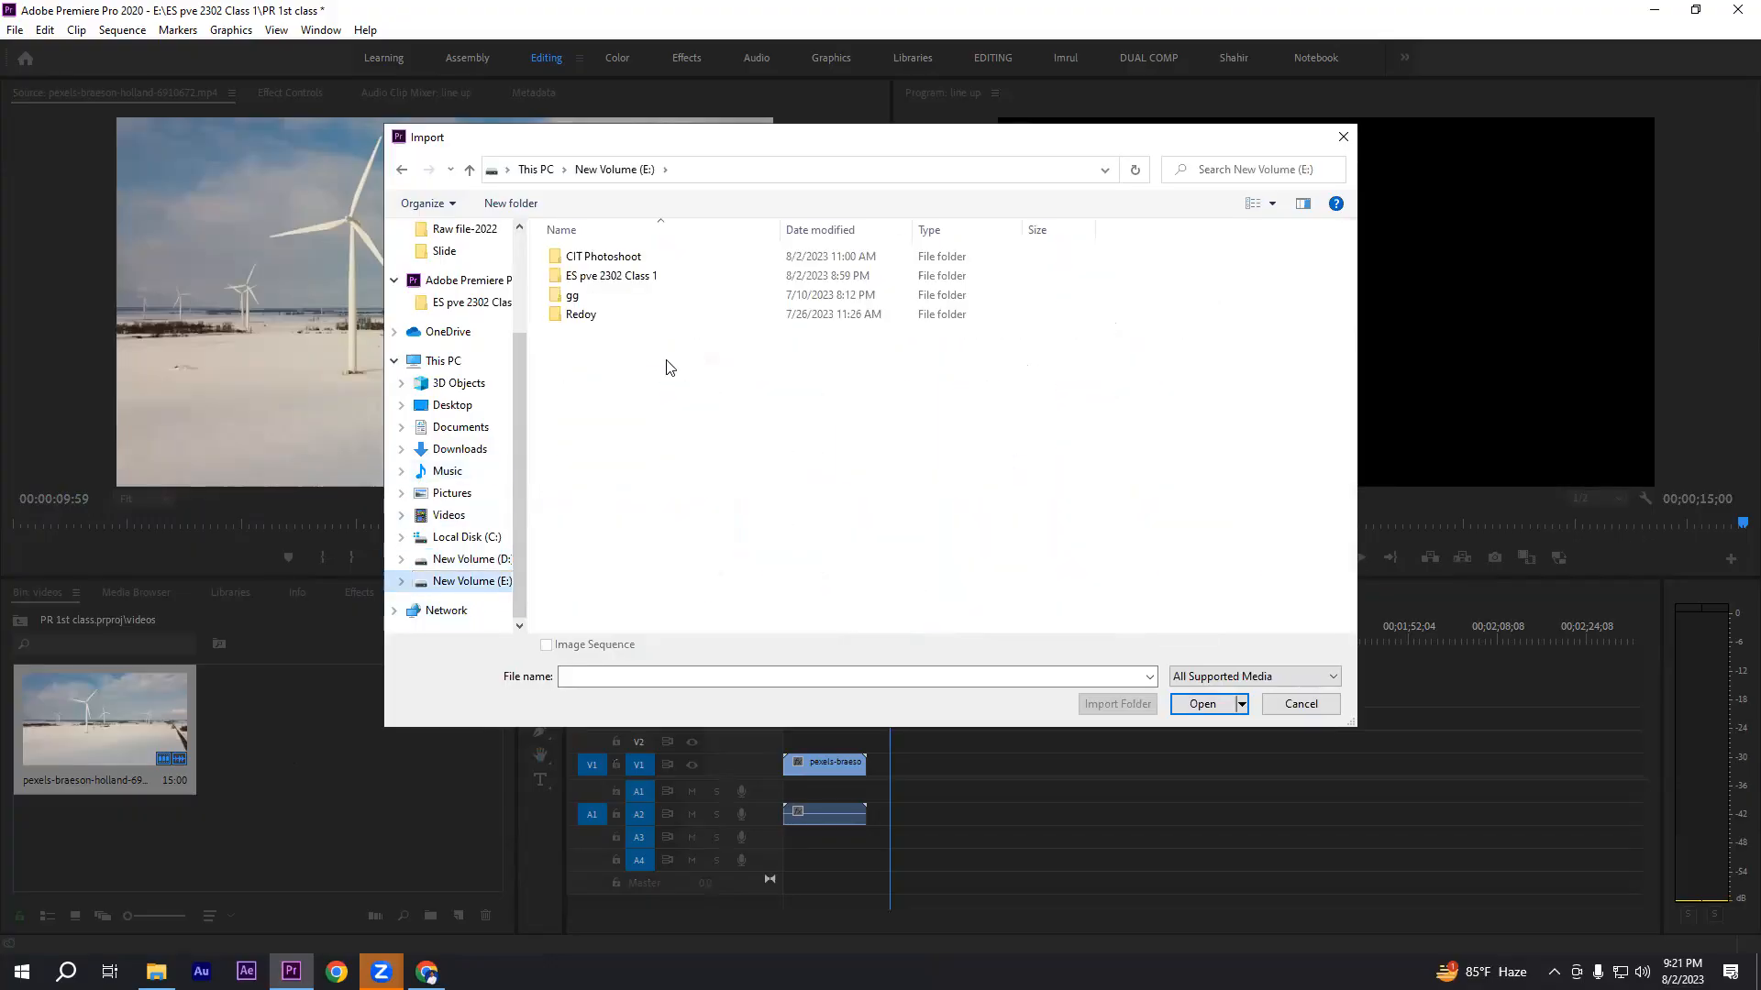
click(463, 559)
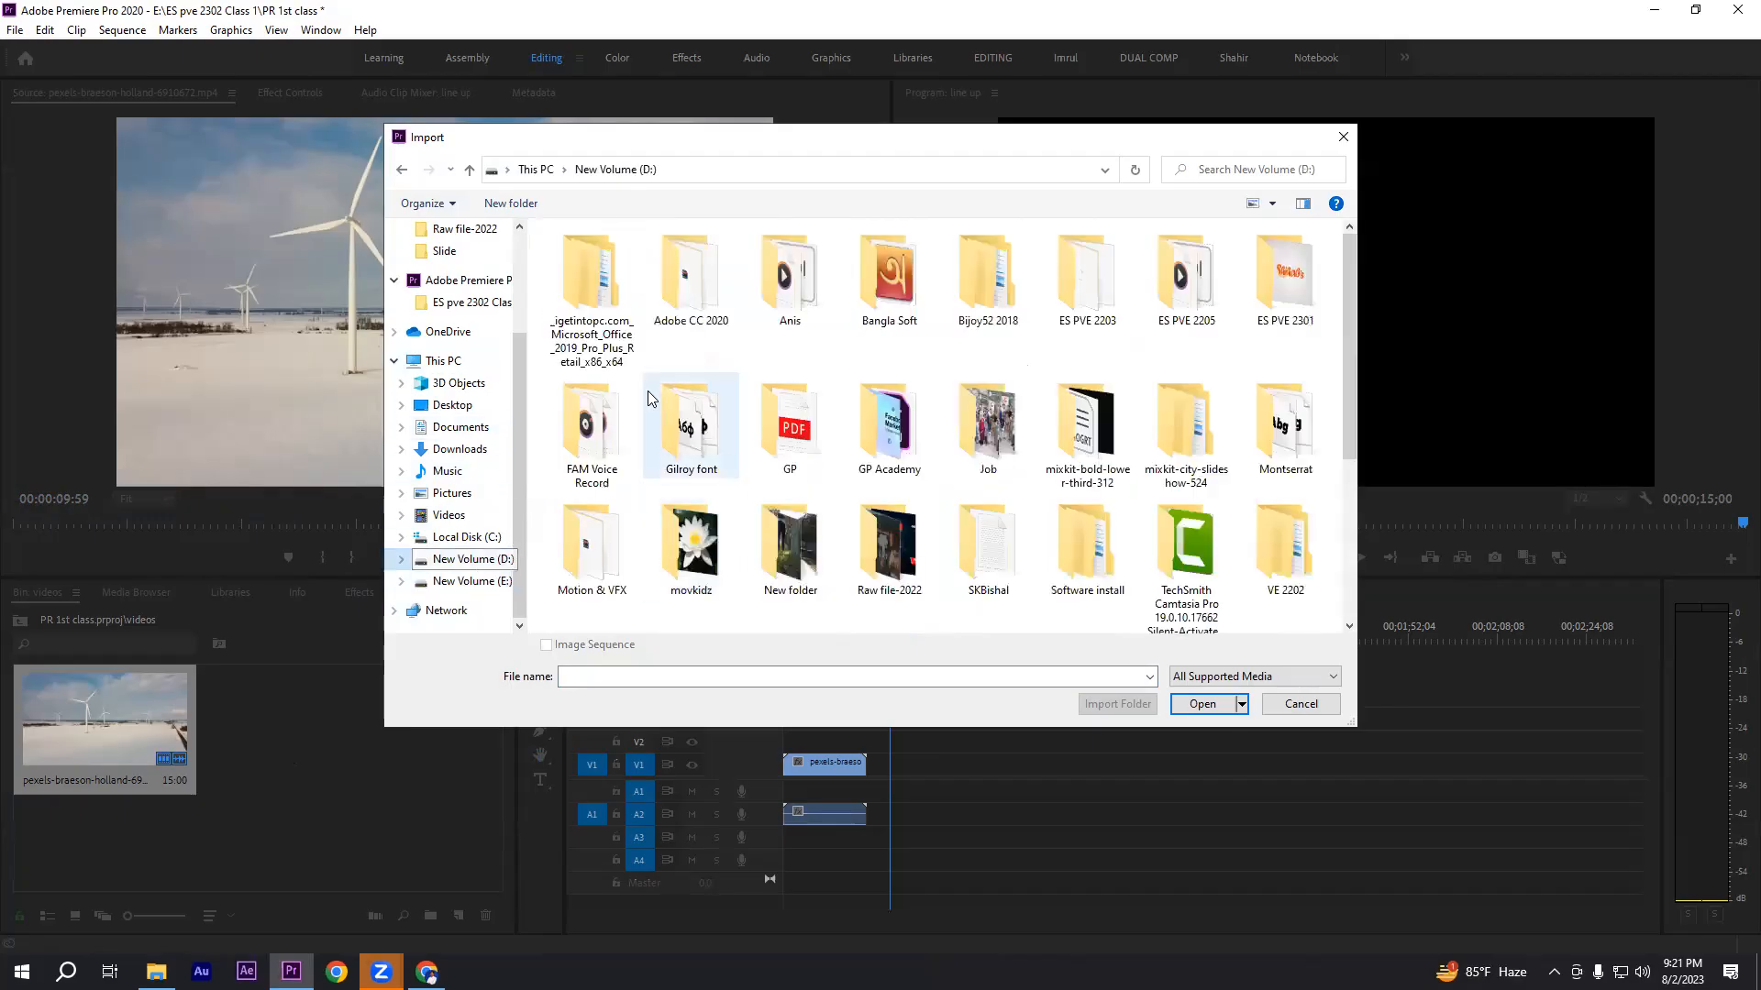
double_click(788, 275)
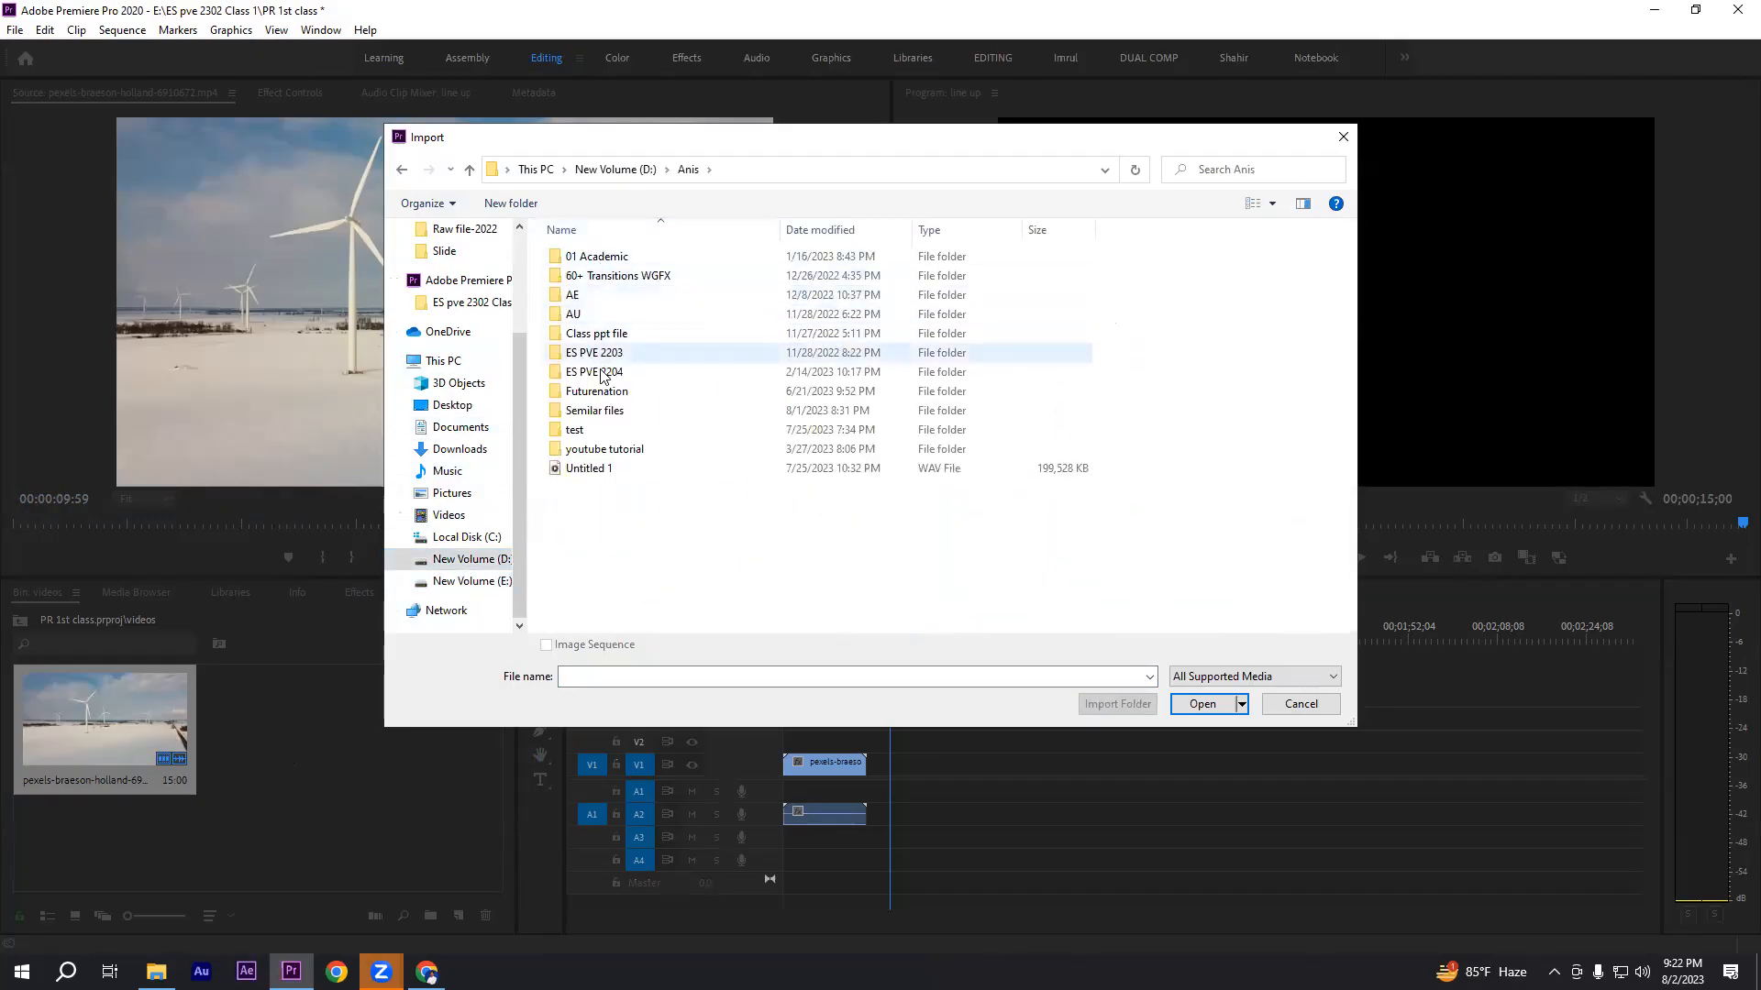
double_click(603, 257)
double_click(612, 260)
double_click(585, 315)
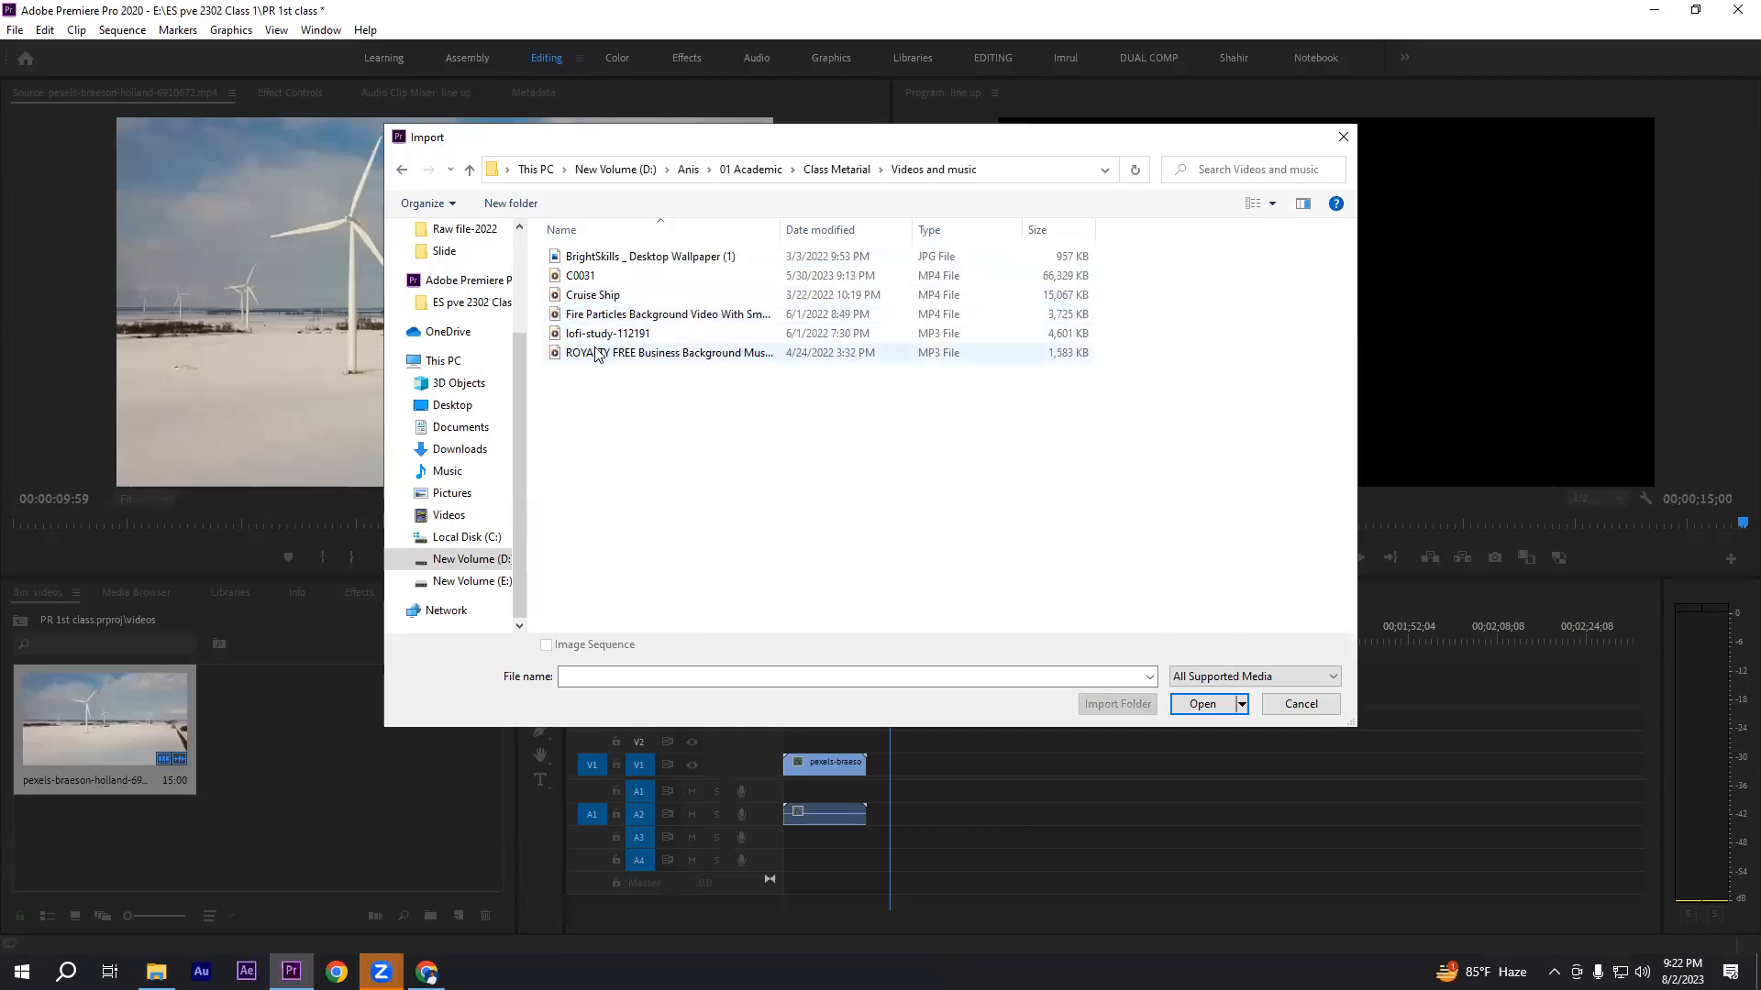
click(580, 276)
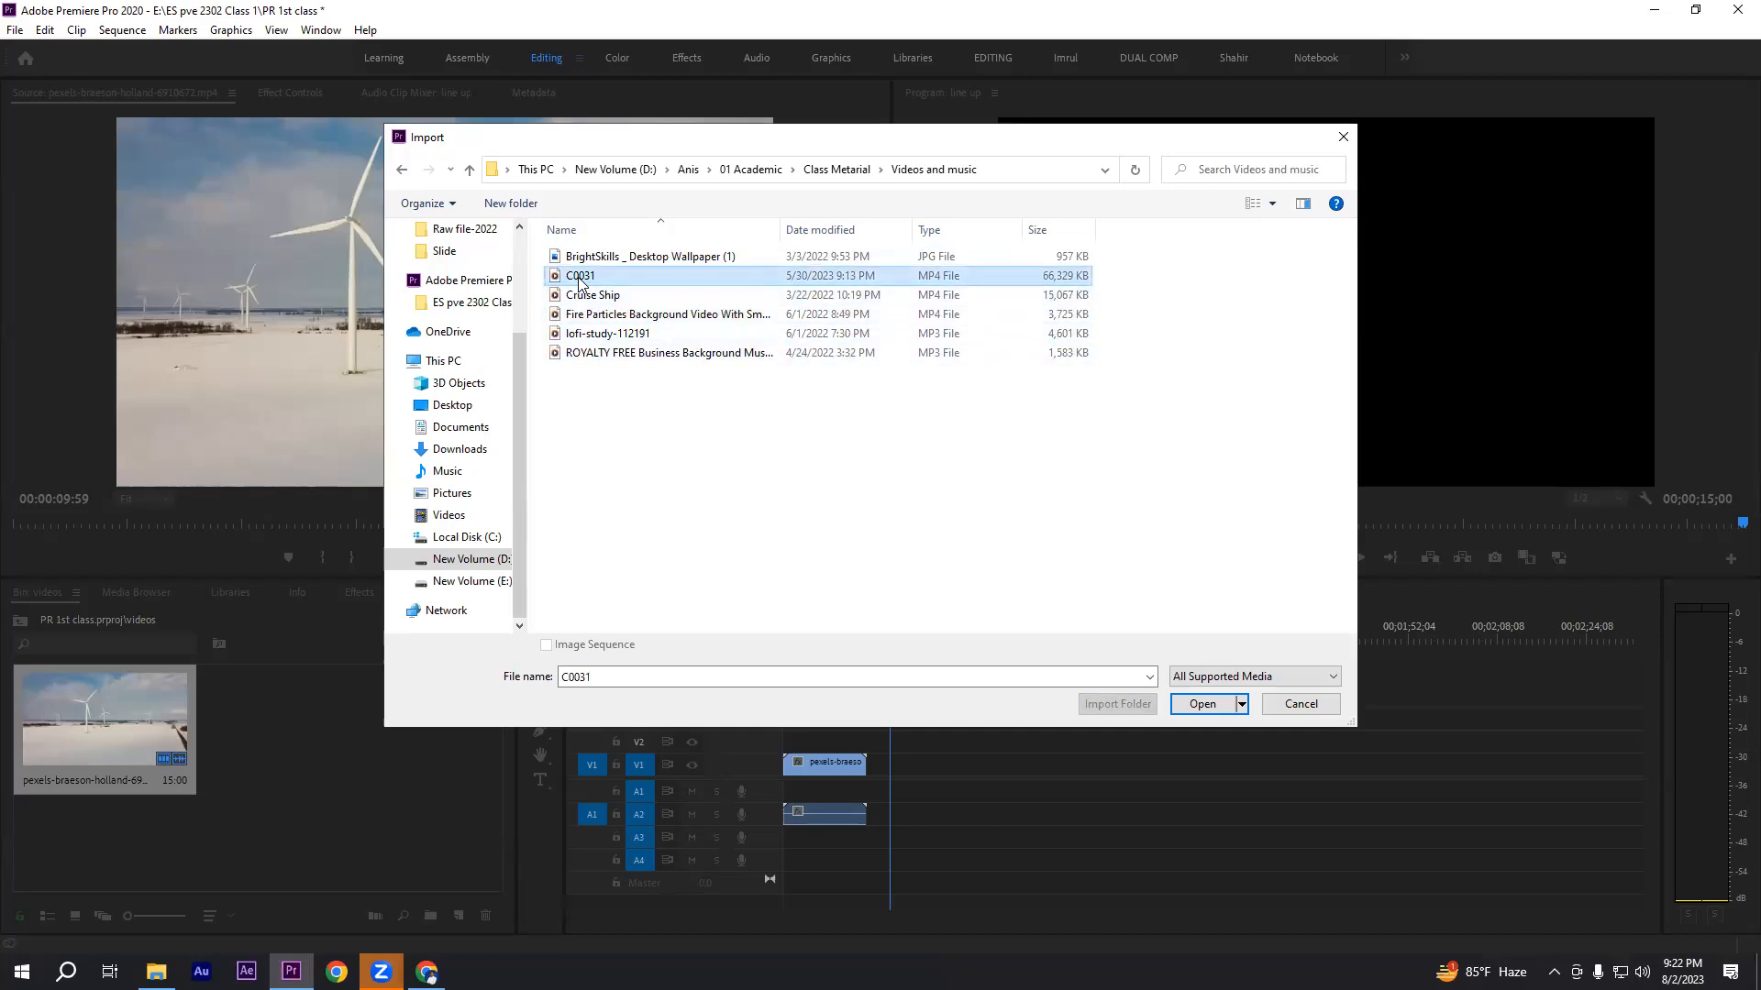
click(1203, 703)
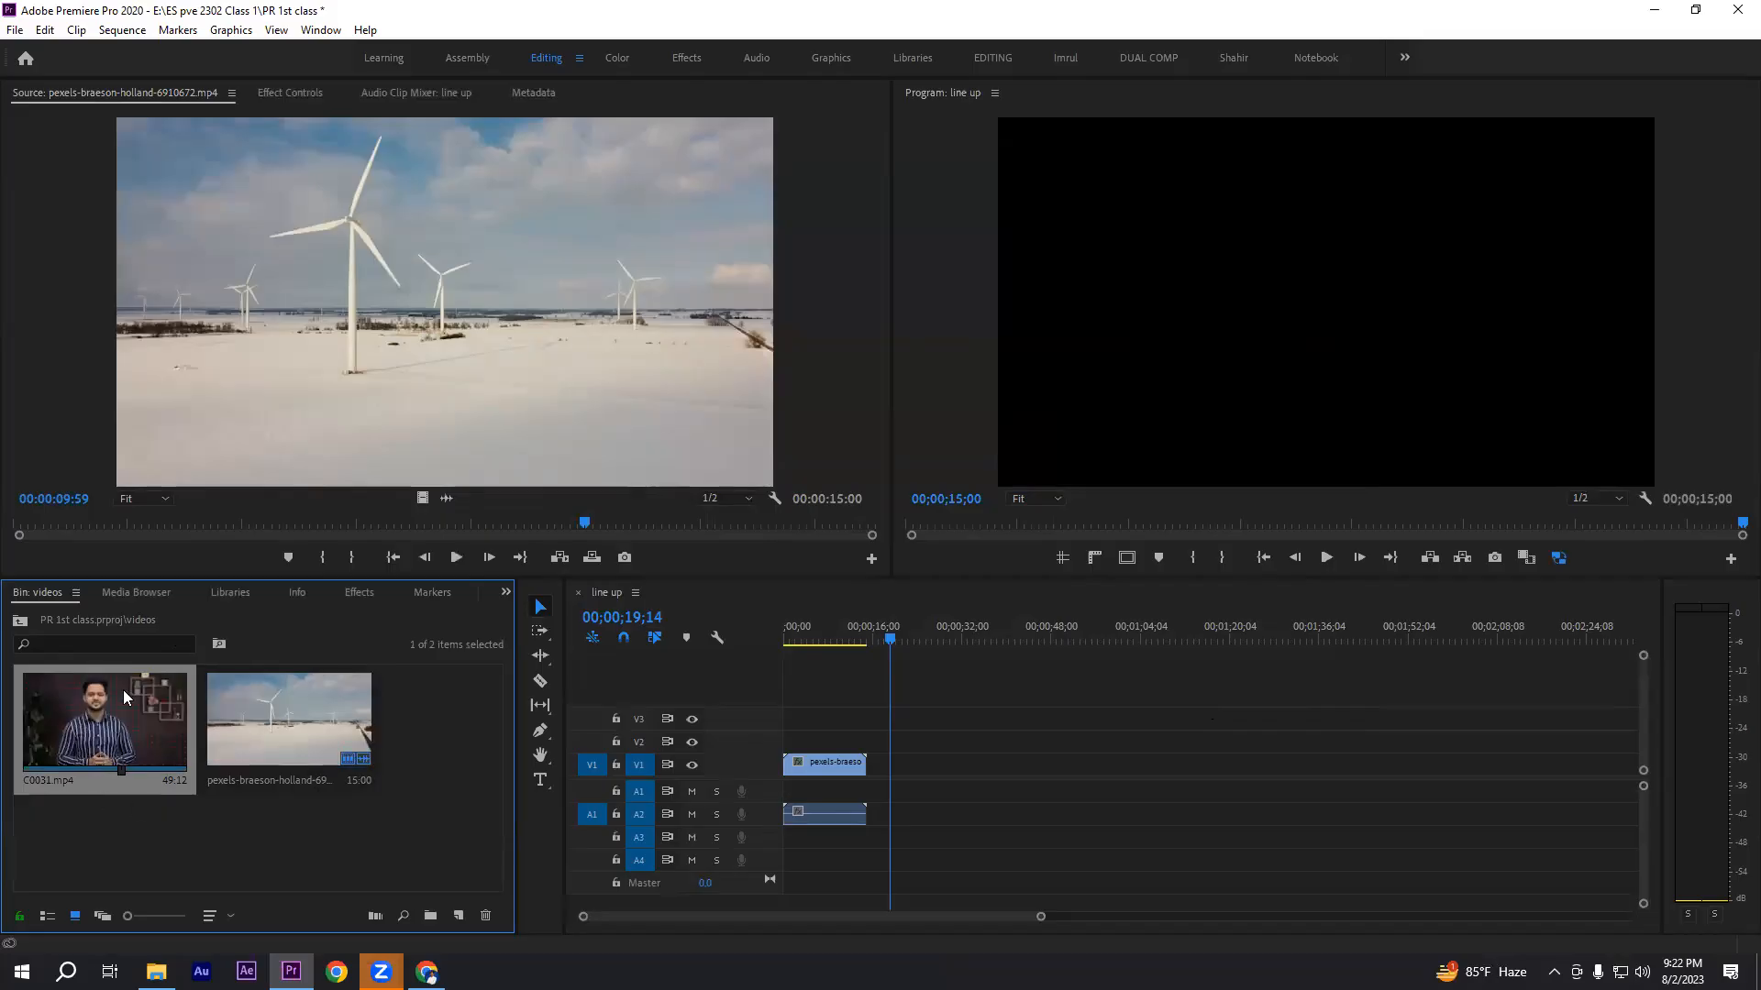
- Place C0031.mp4 directly after the wind turbine clip in the line up sequence, and play and scrub across the cut
drag(99, 731, 876, 768)
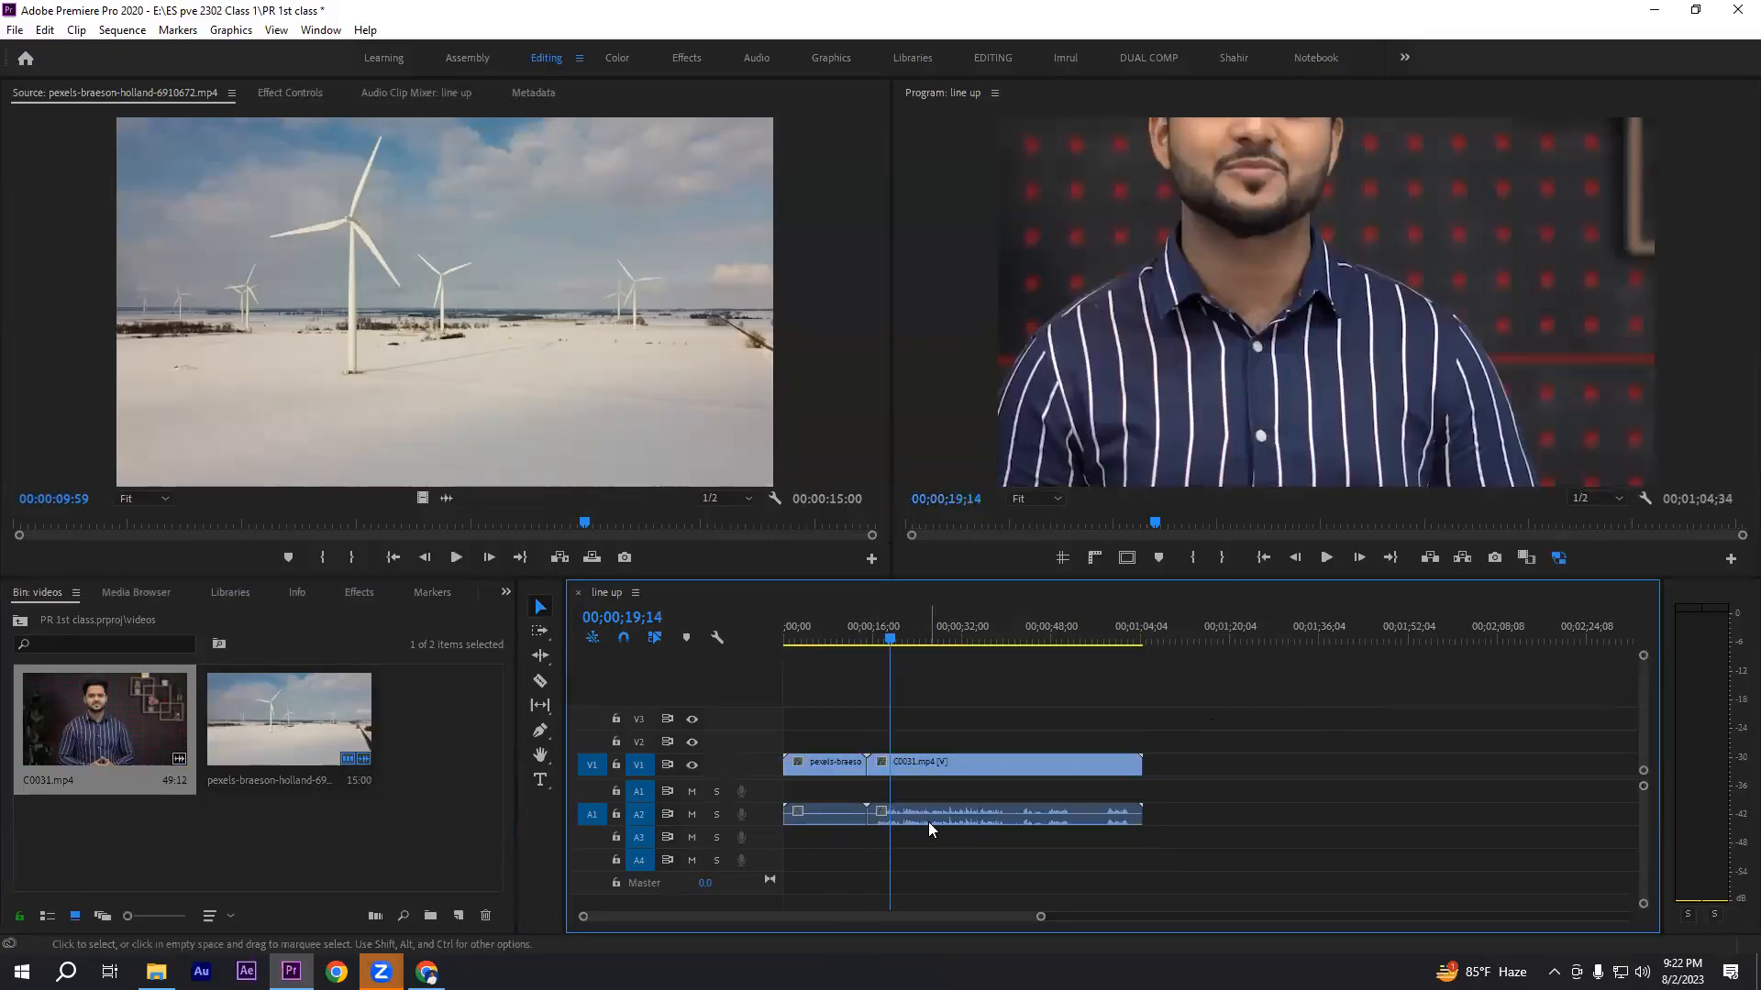
drag(878, 642, 858, 642)
click(1326, 556)
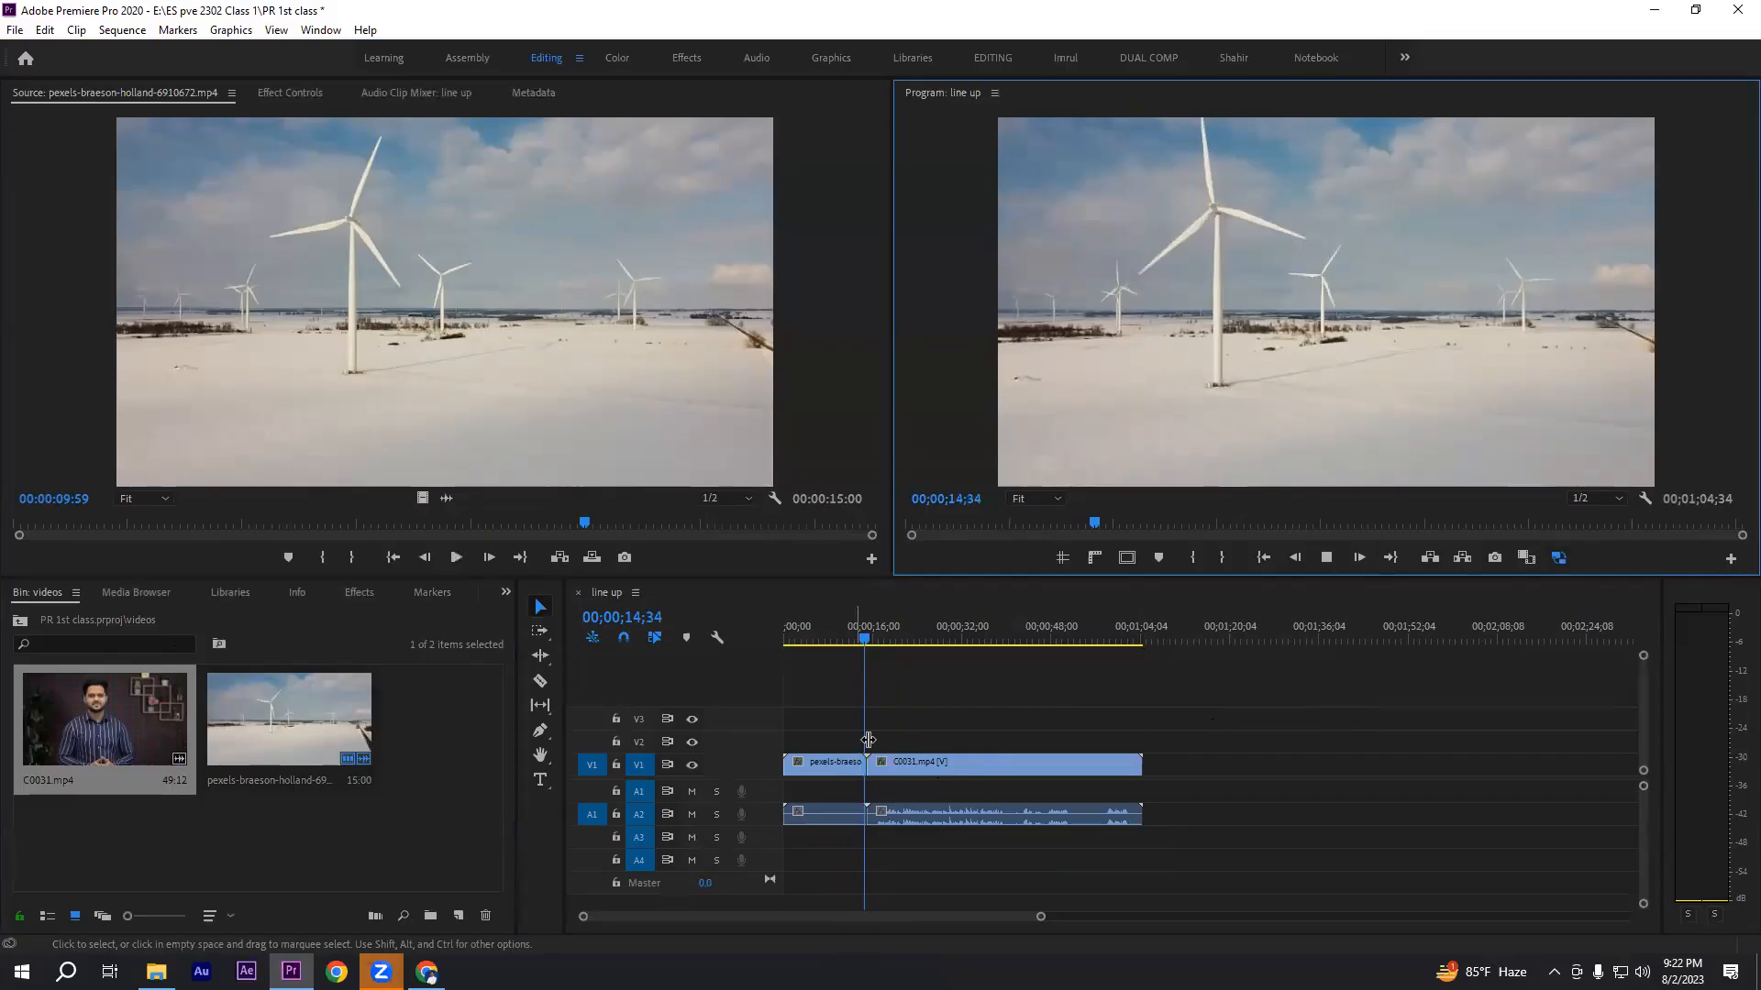
key(space)
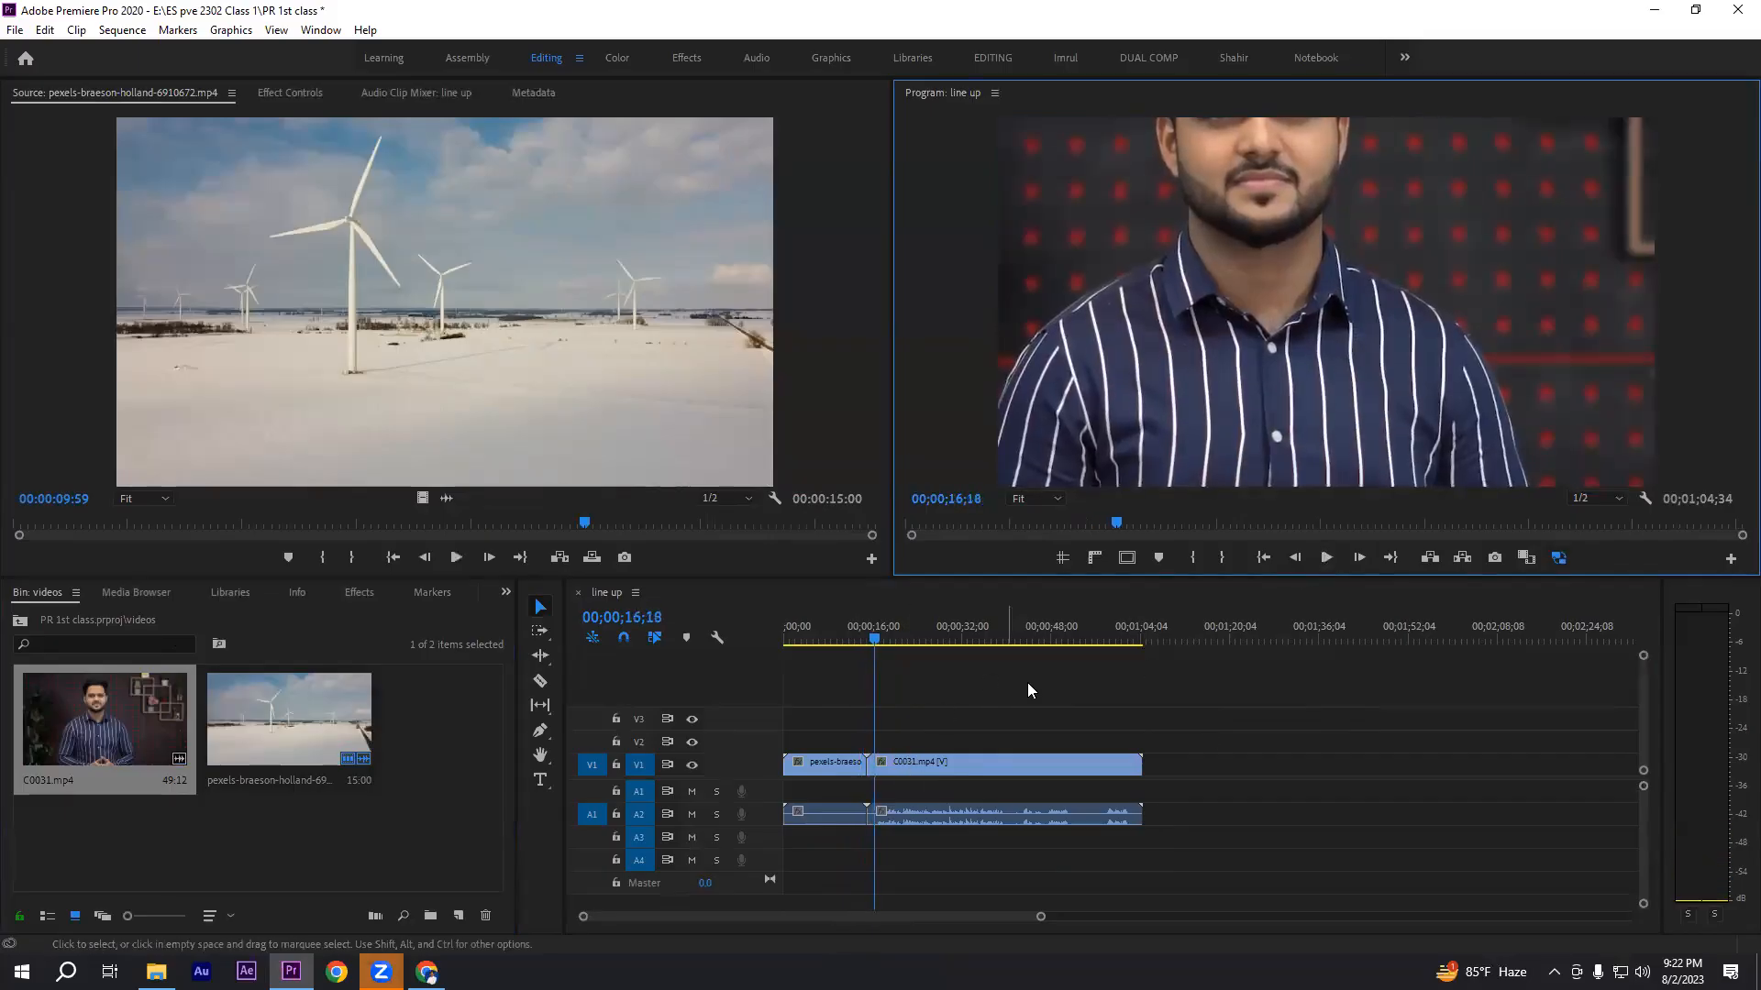
click(849, 639)
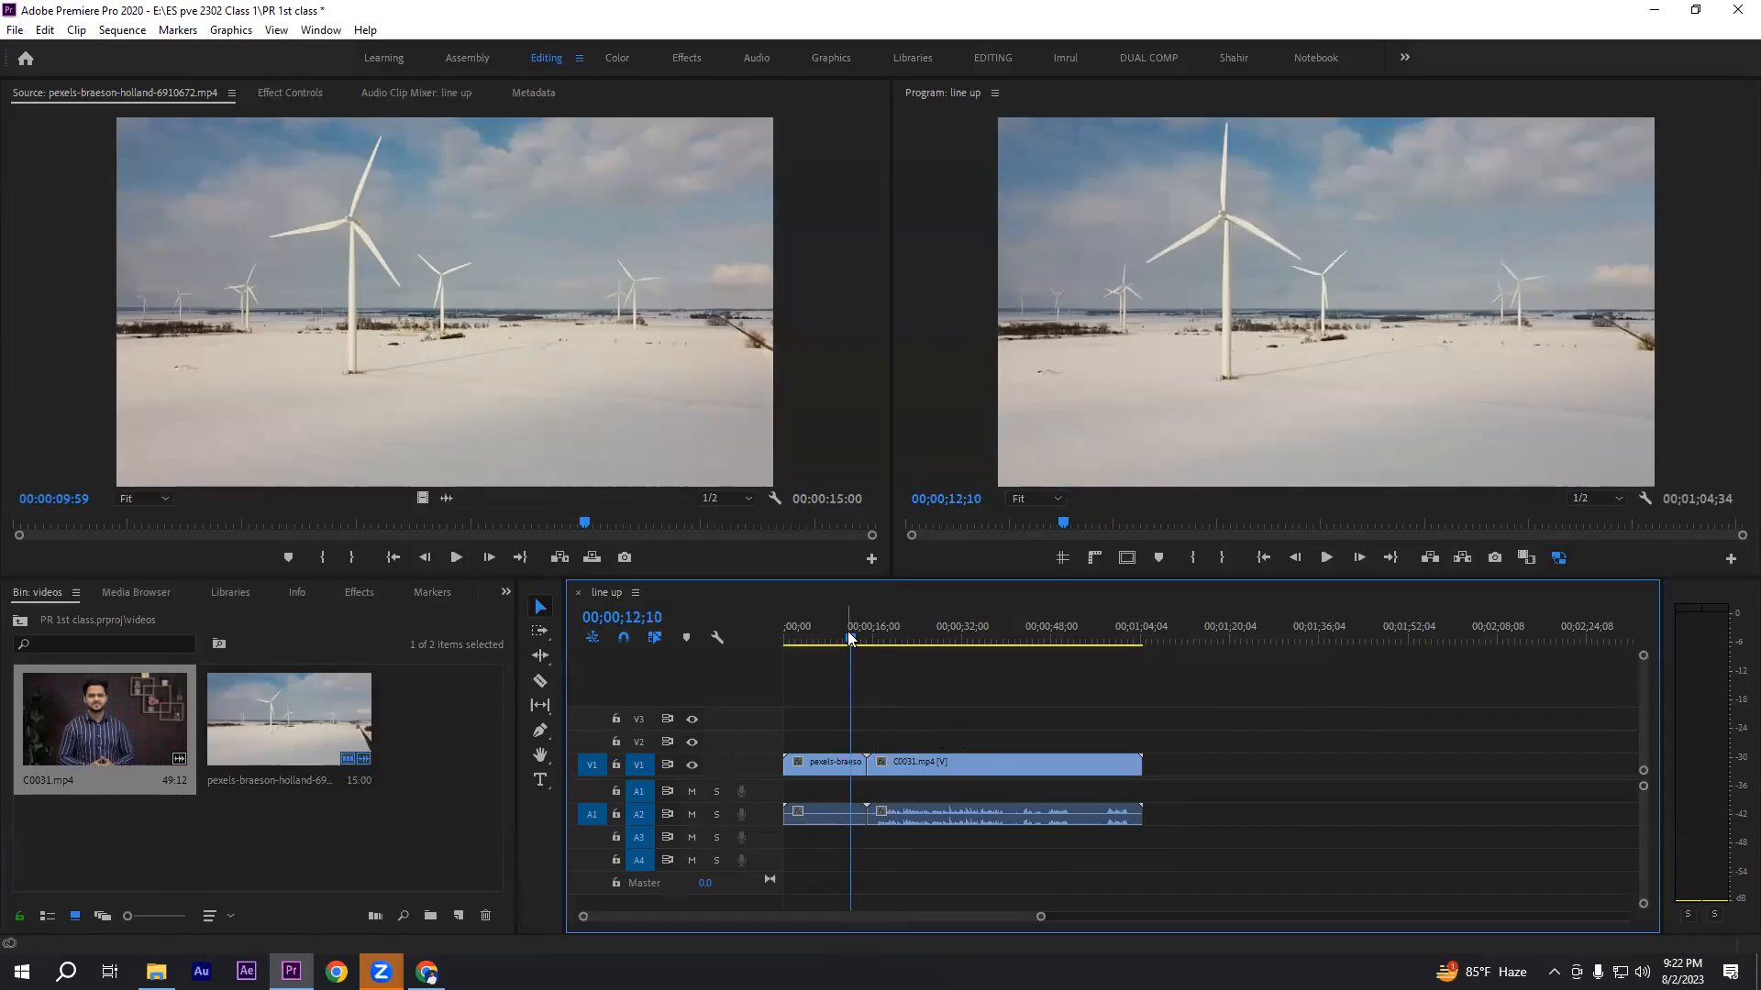
drag(849, 637, 892, 637)
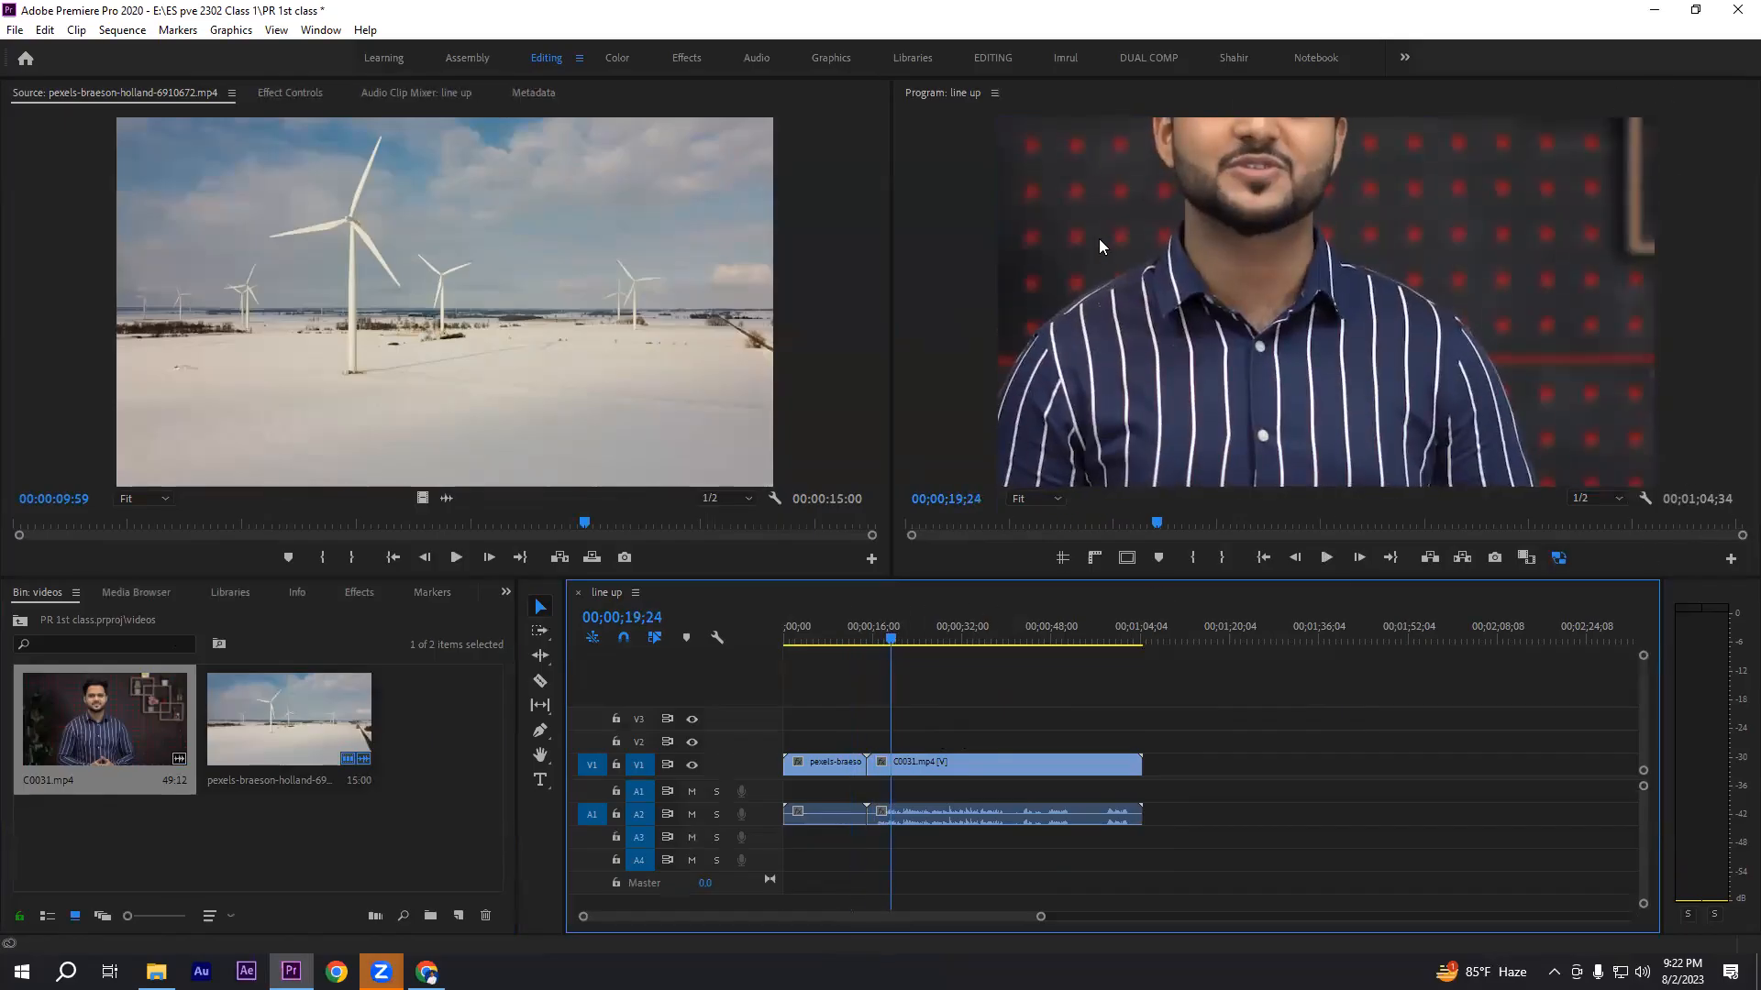
- Open C0031.mp4 in the Source Monitor and play it briefly from its start
double_click(106, 724)
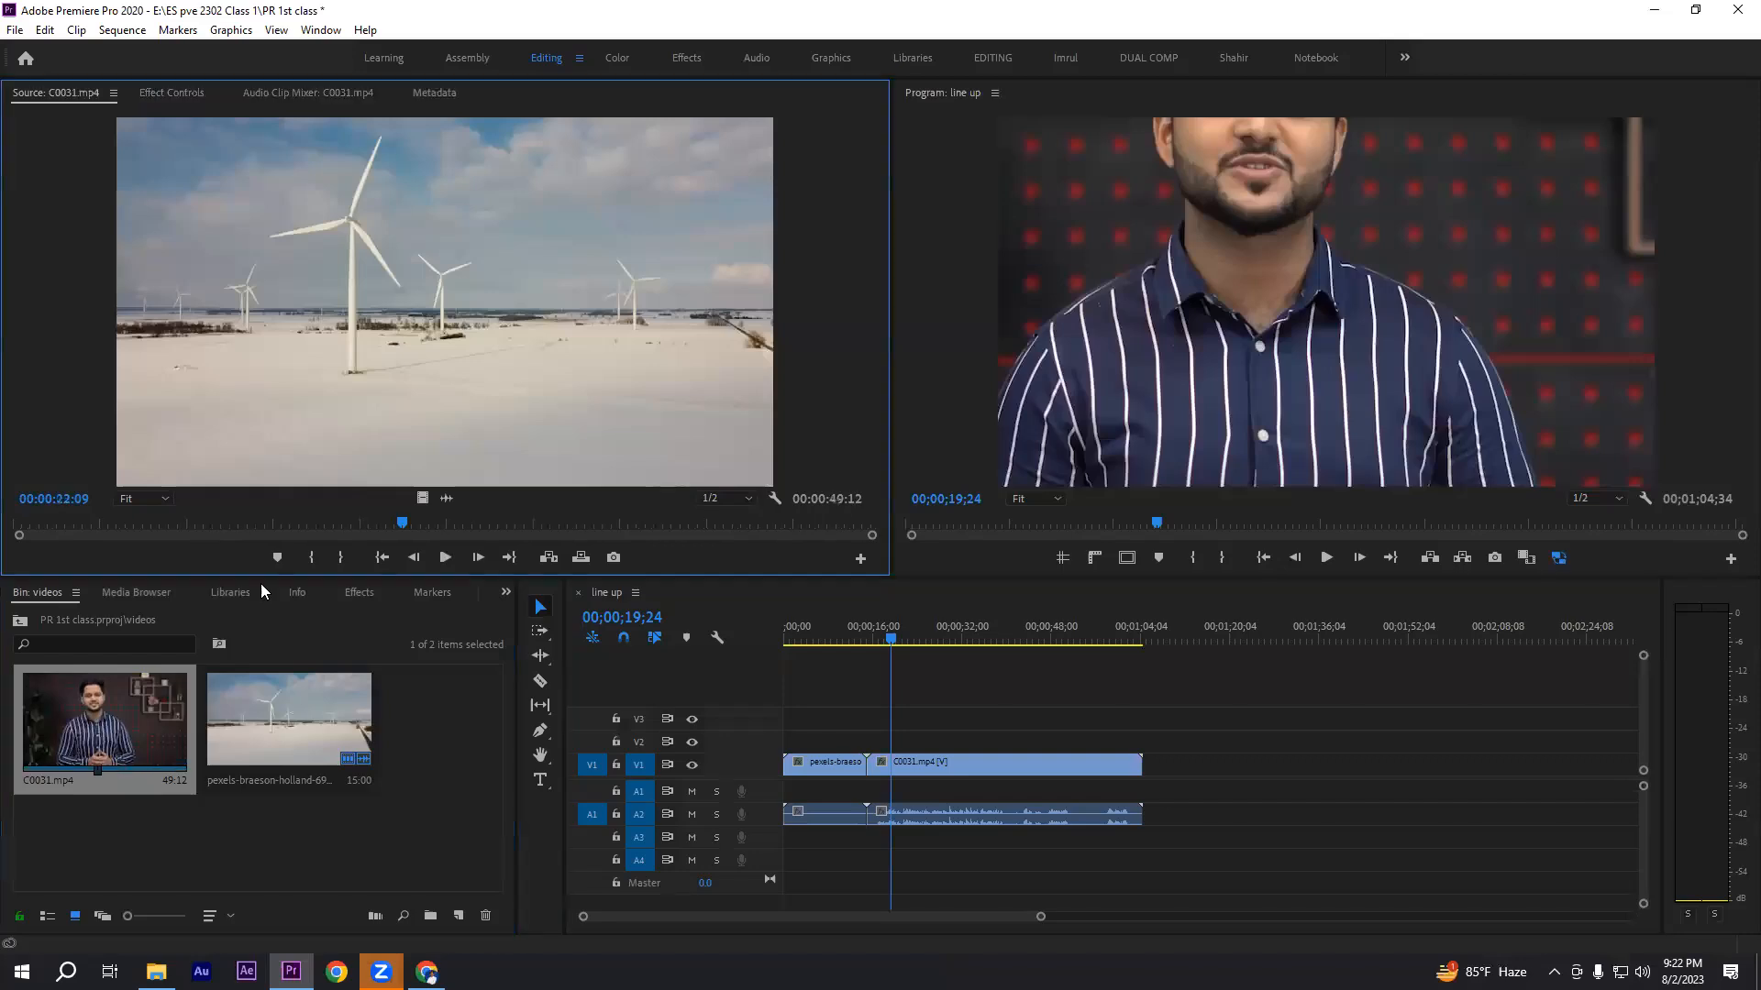
drag(404, 524, 8, 477)
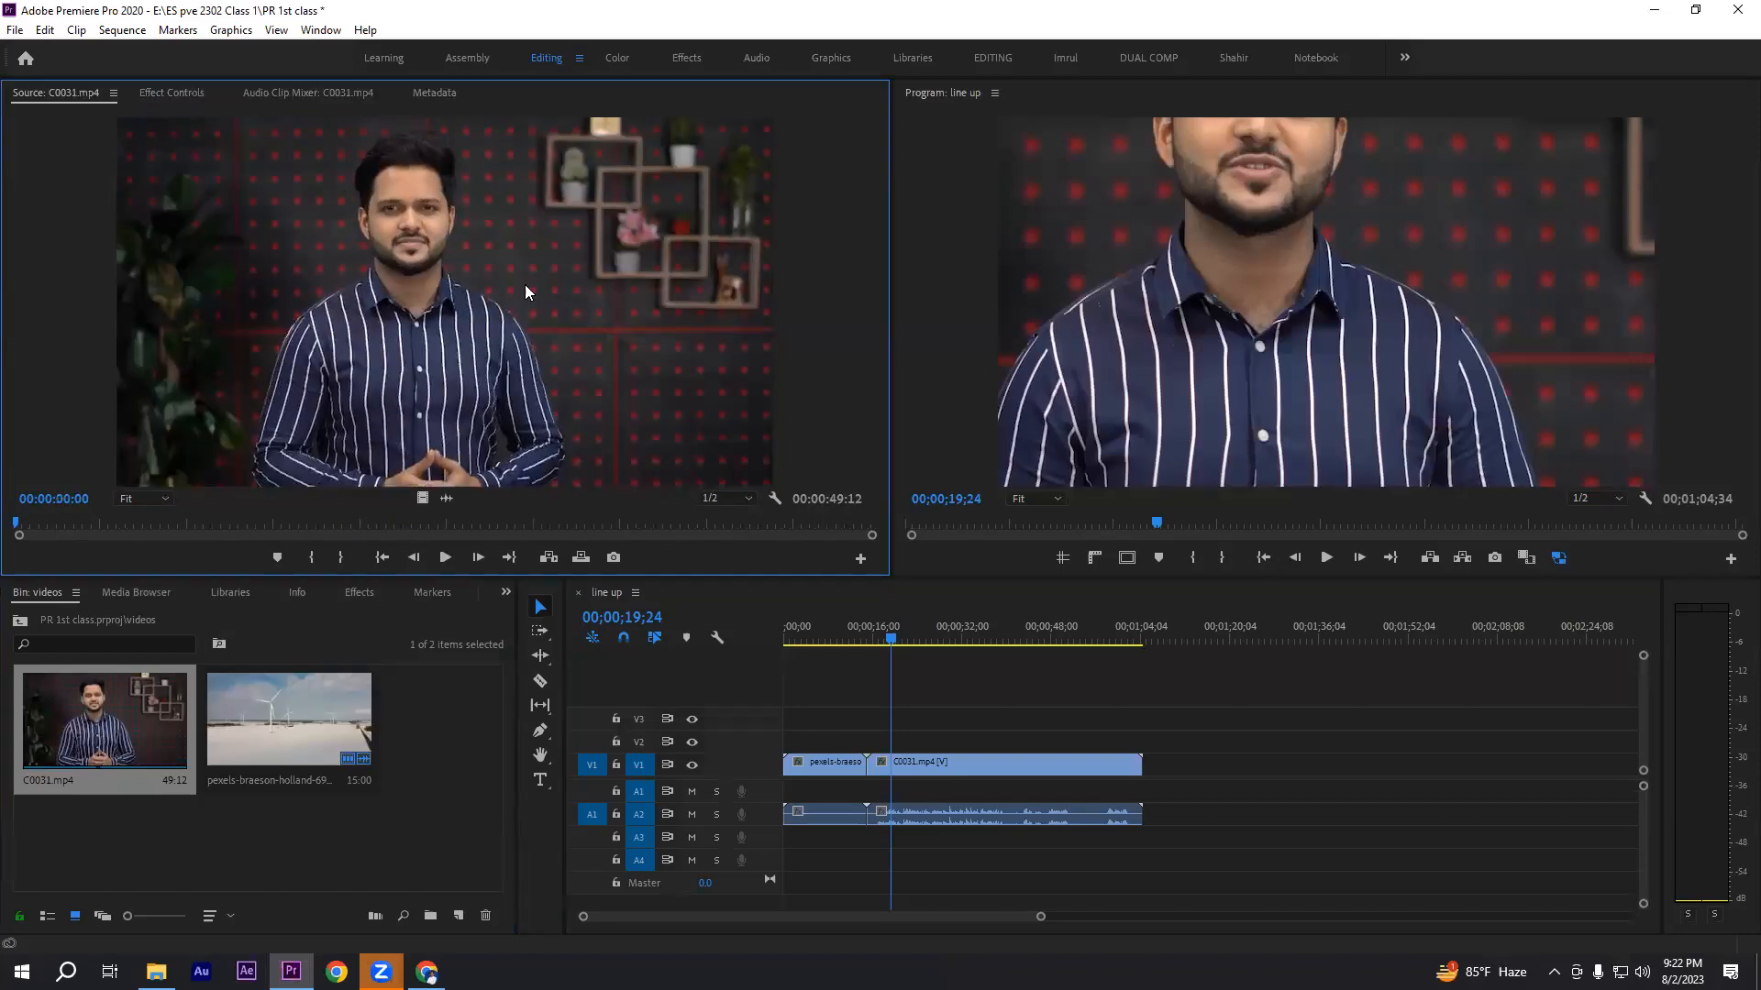
click(445, 557)
click(445, 556)
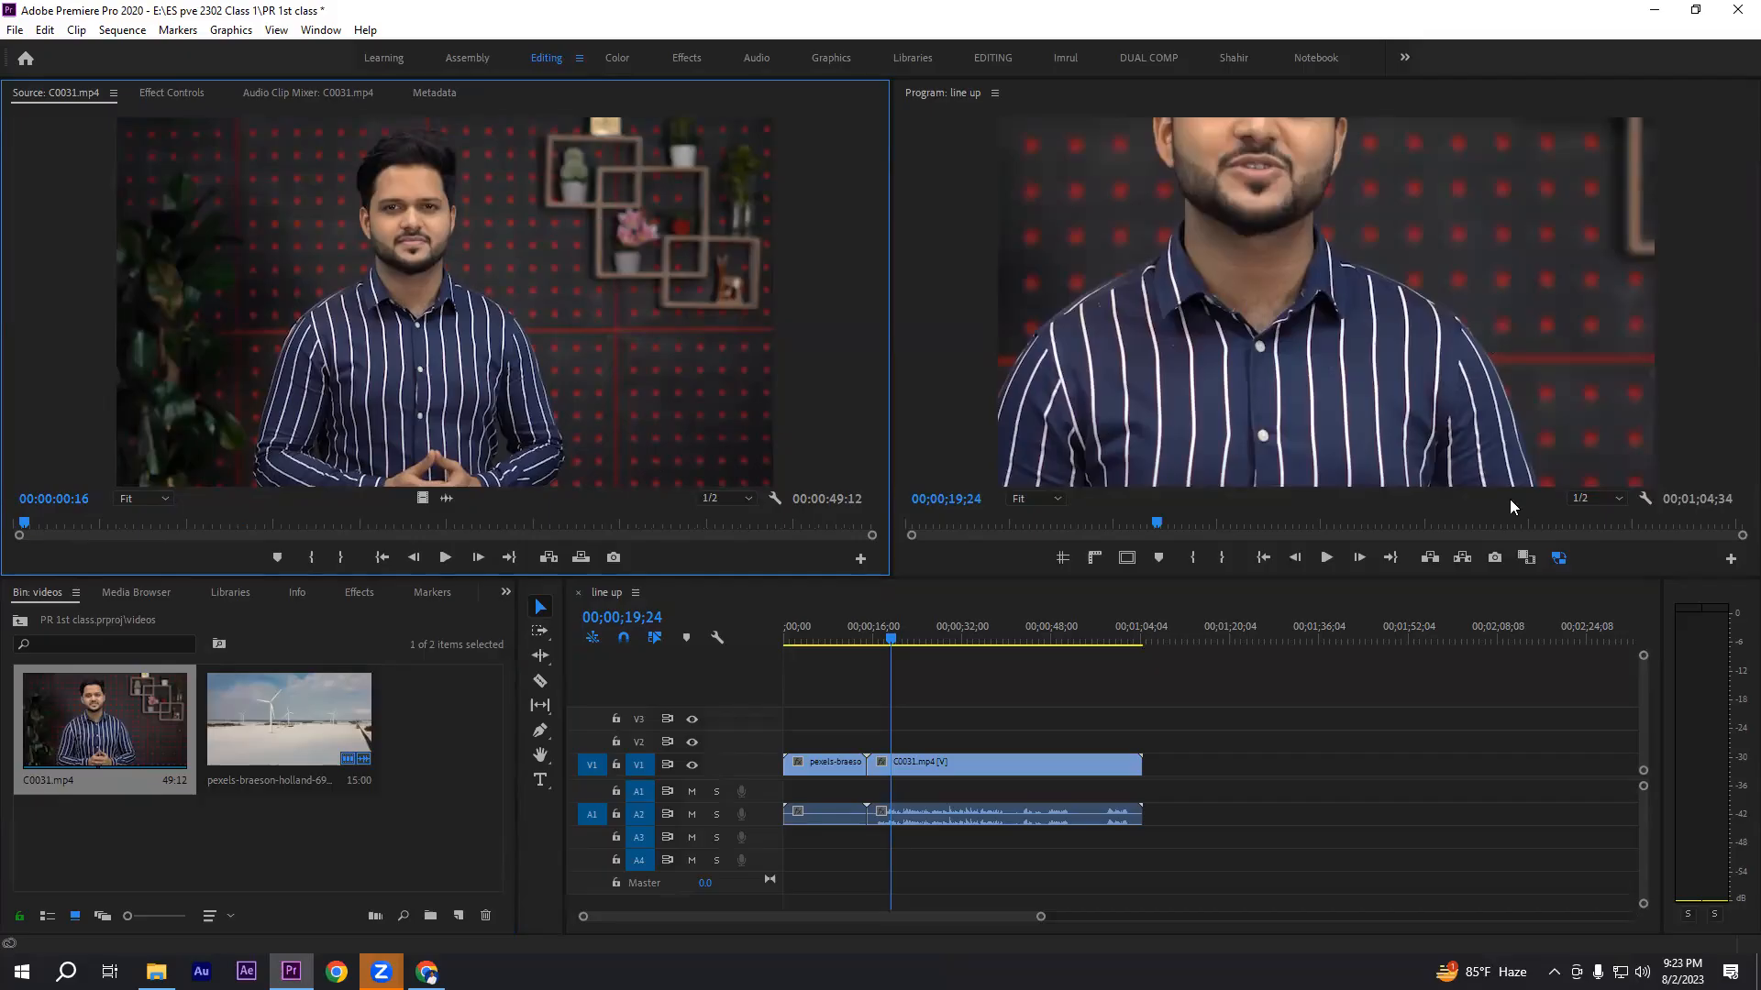
- View the file properties of C0031.mp4 in the bin, checking its image size, and close the properties window
right_click(119, 732)
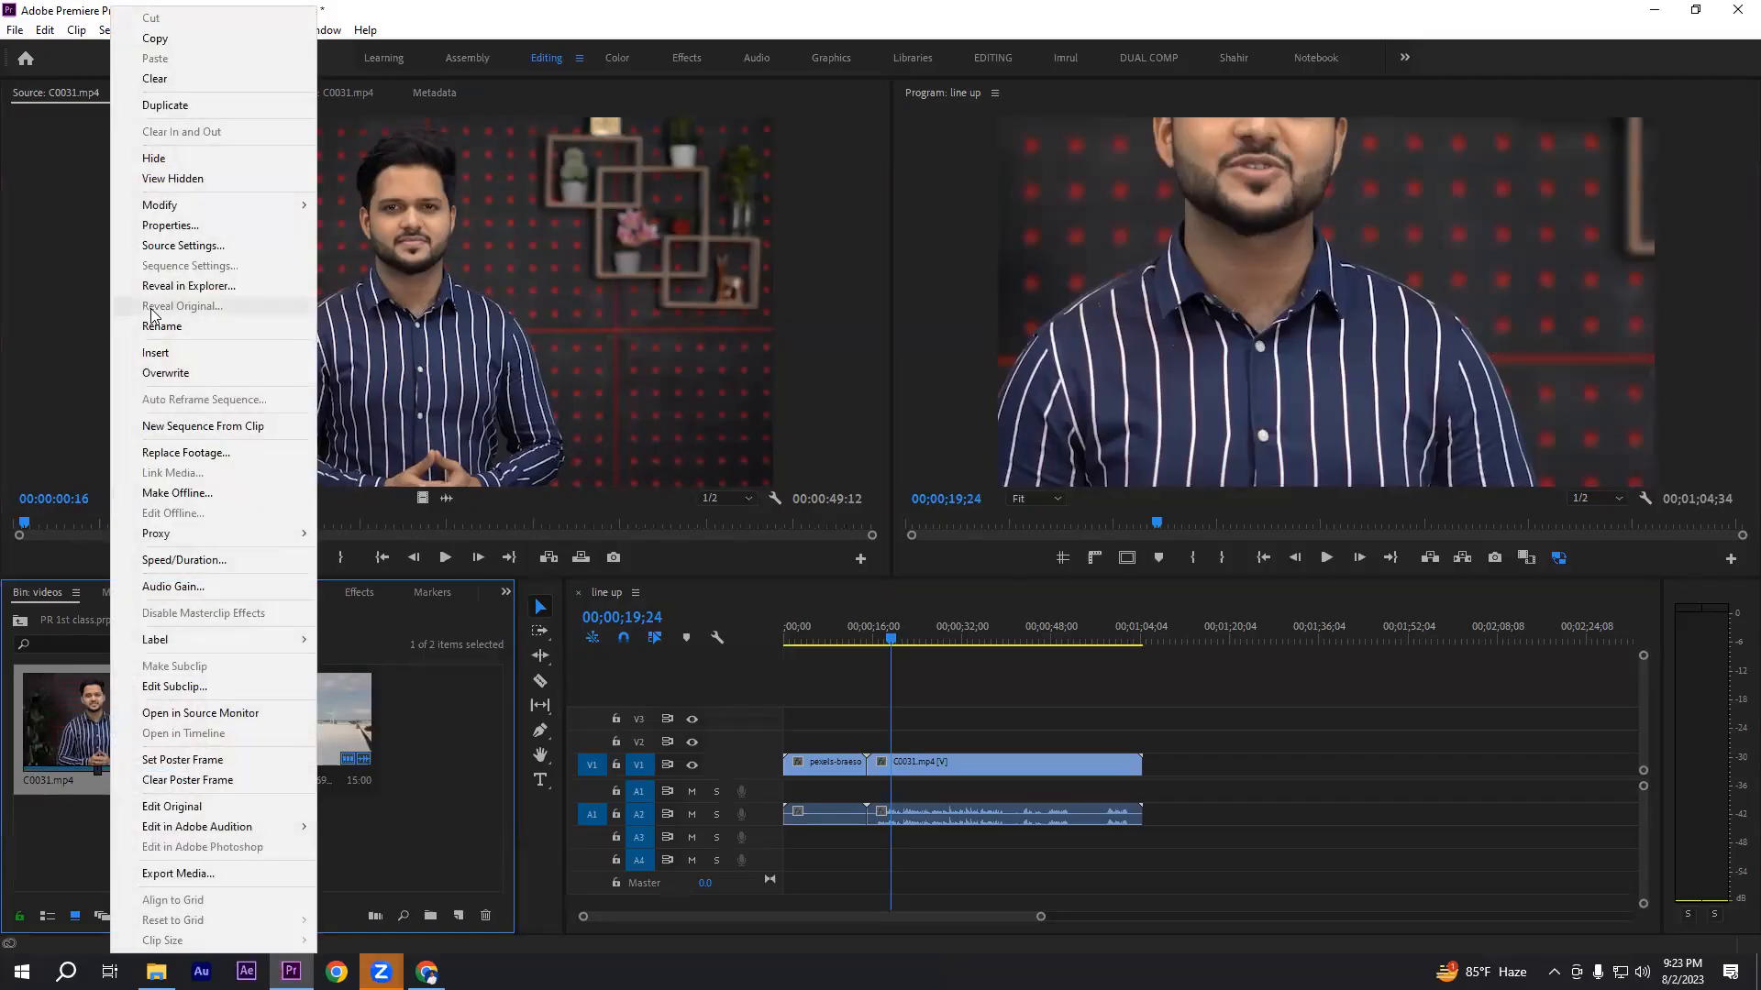
click(159, 226)
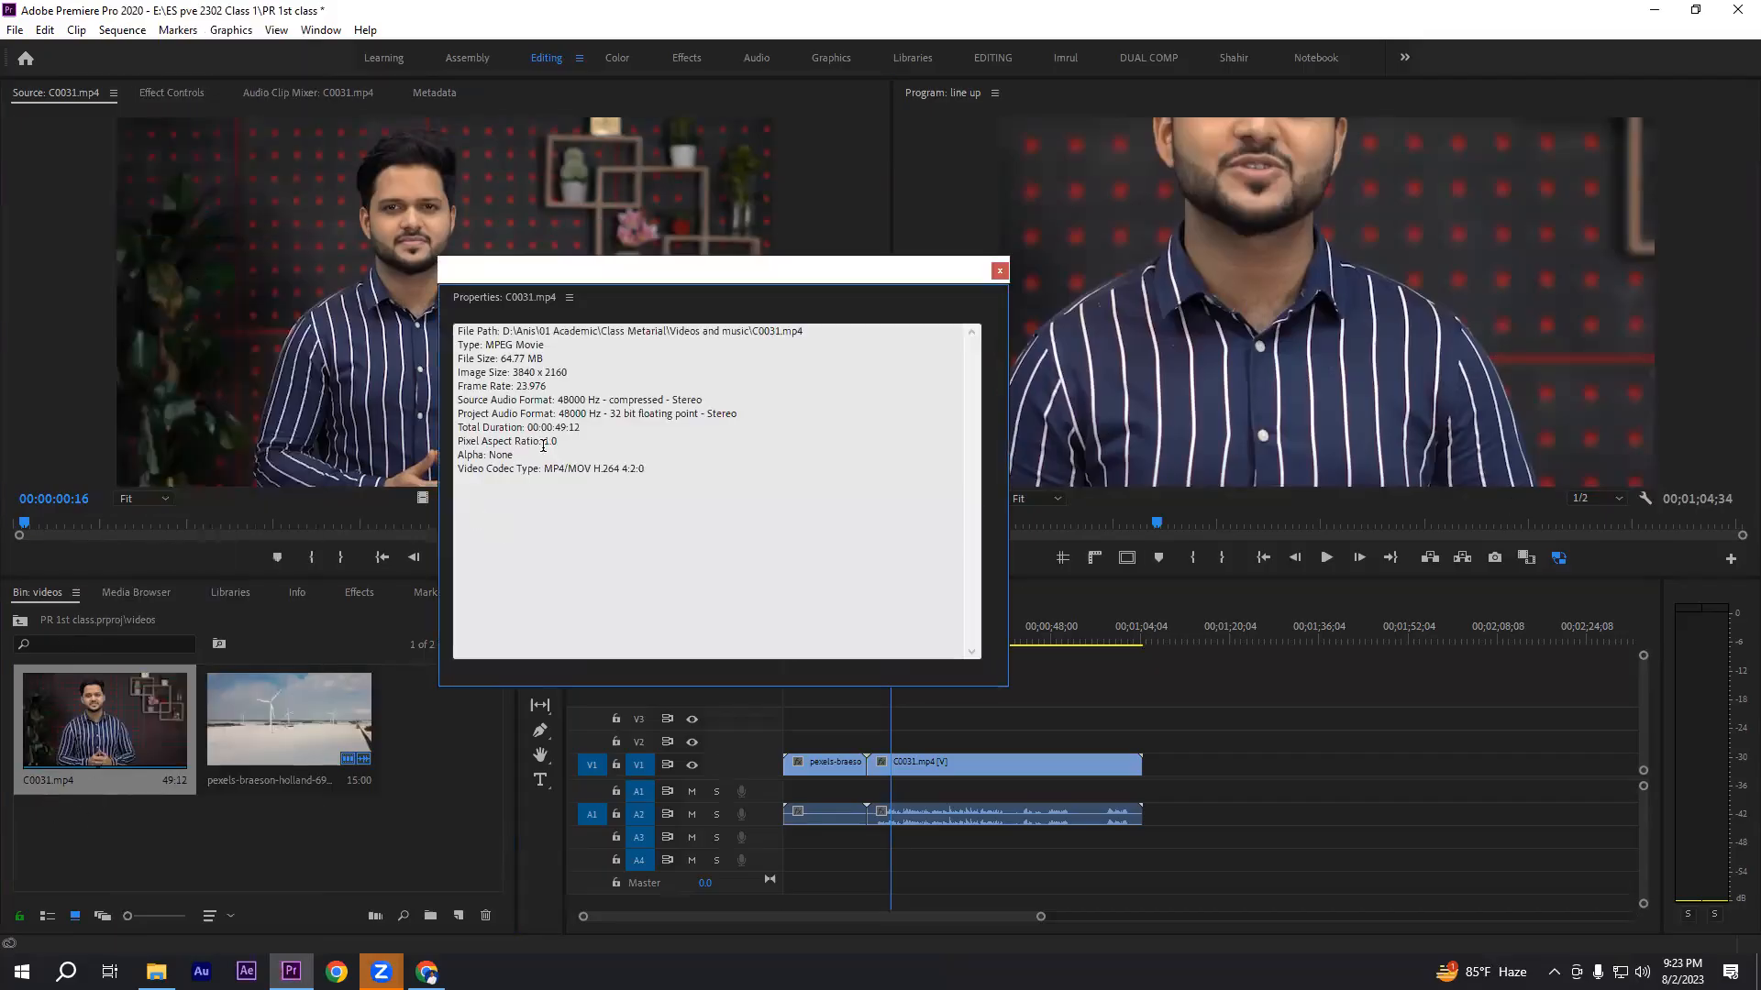
drag(515, 373, 592, 375)
click(525, 372)
right_click(609, 410)
click(994, 314)
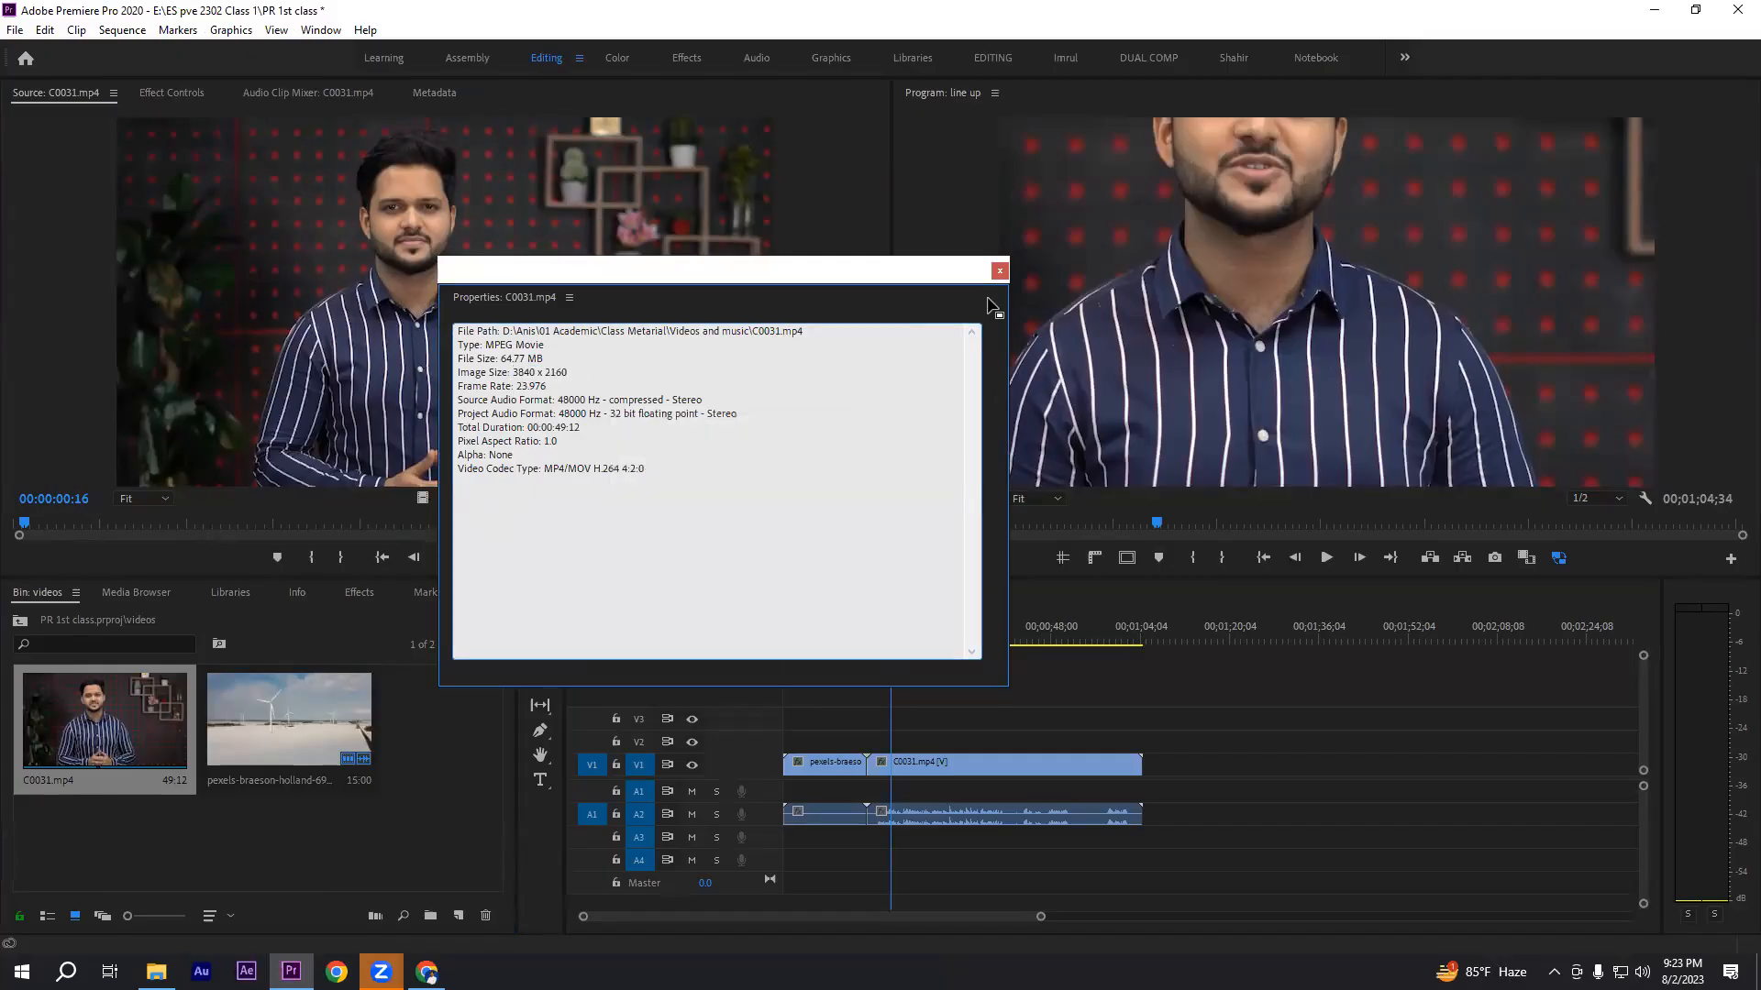
click(999, 271)
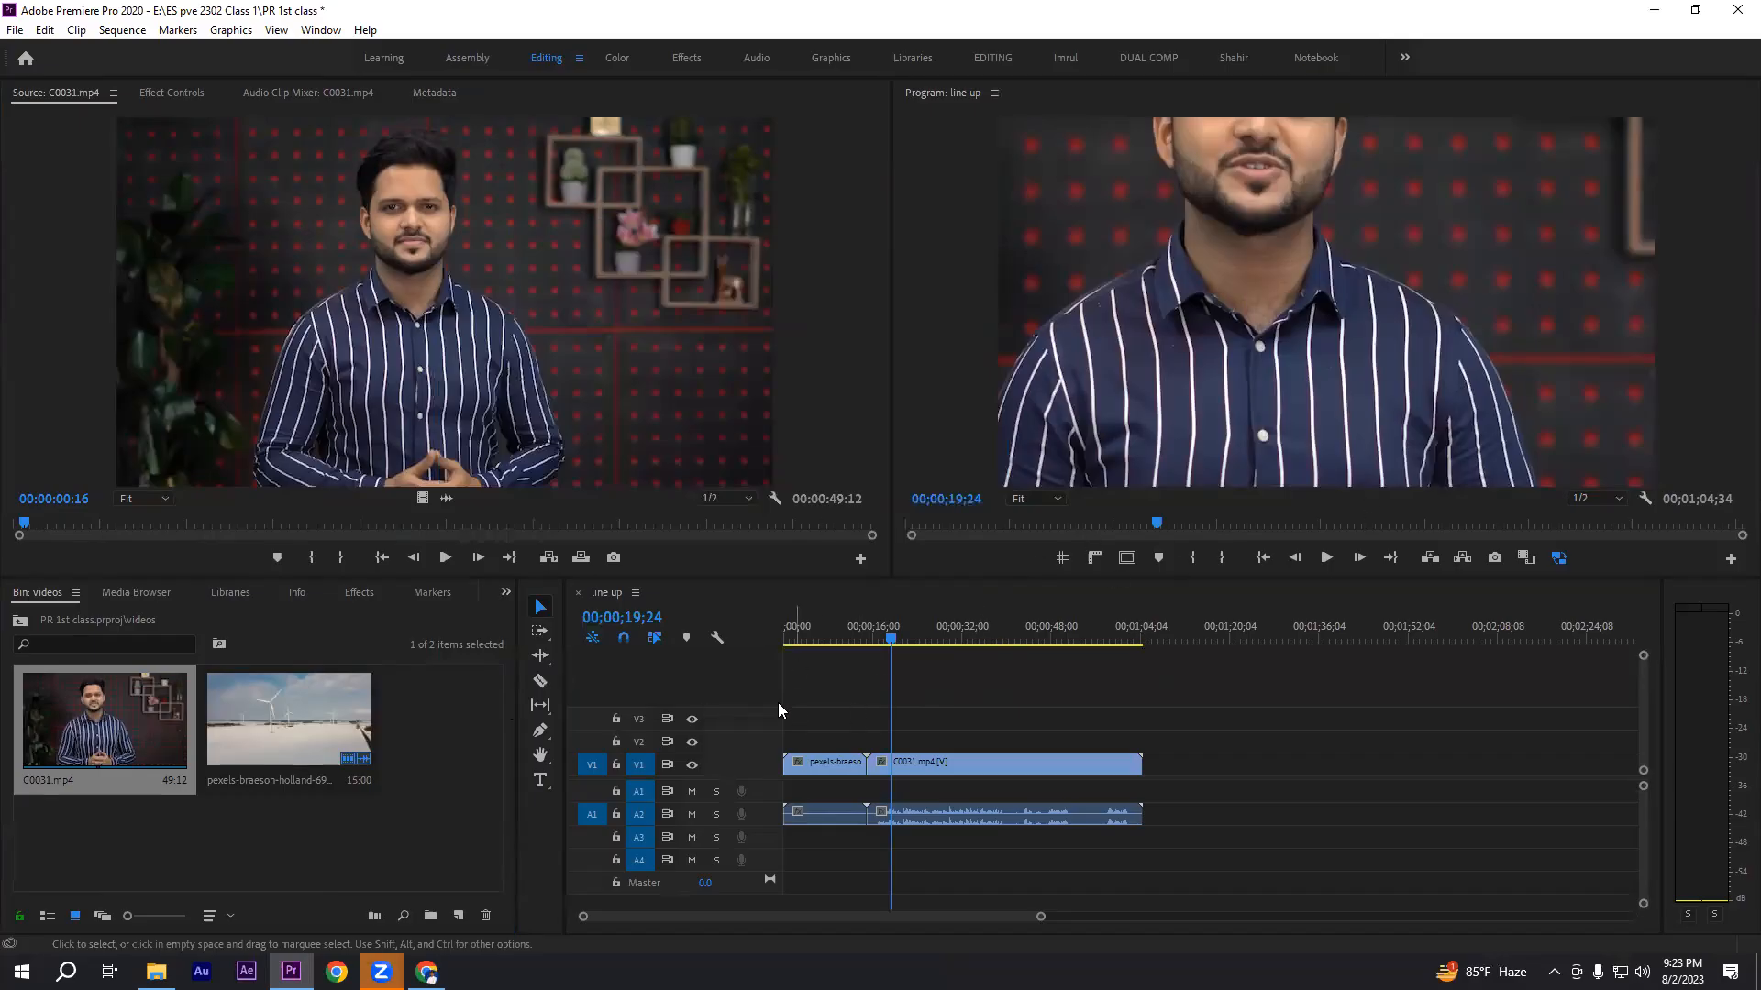
click(319, 833)
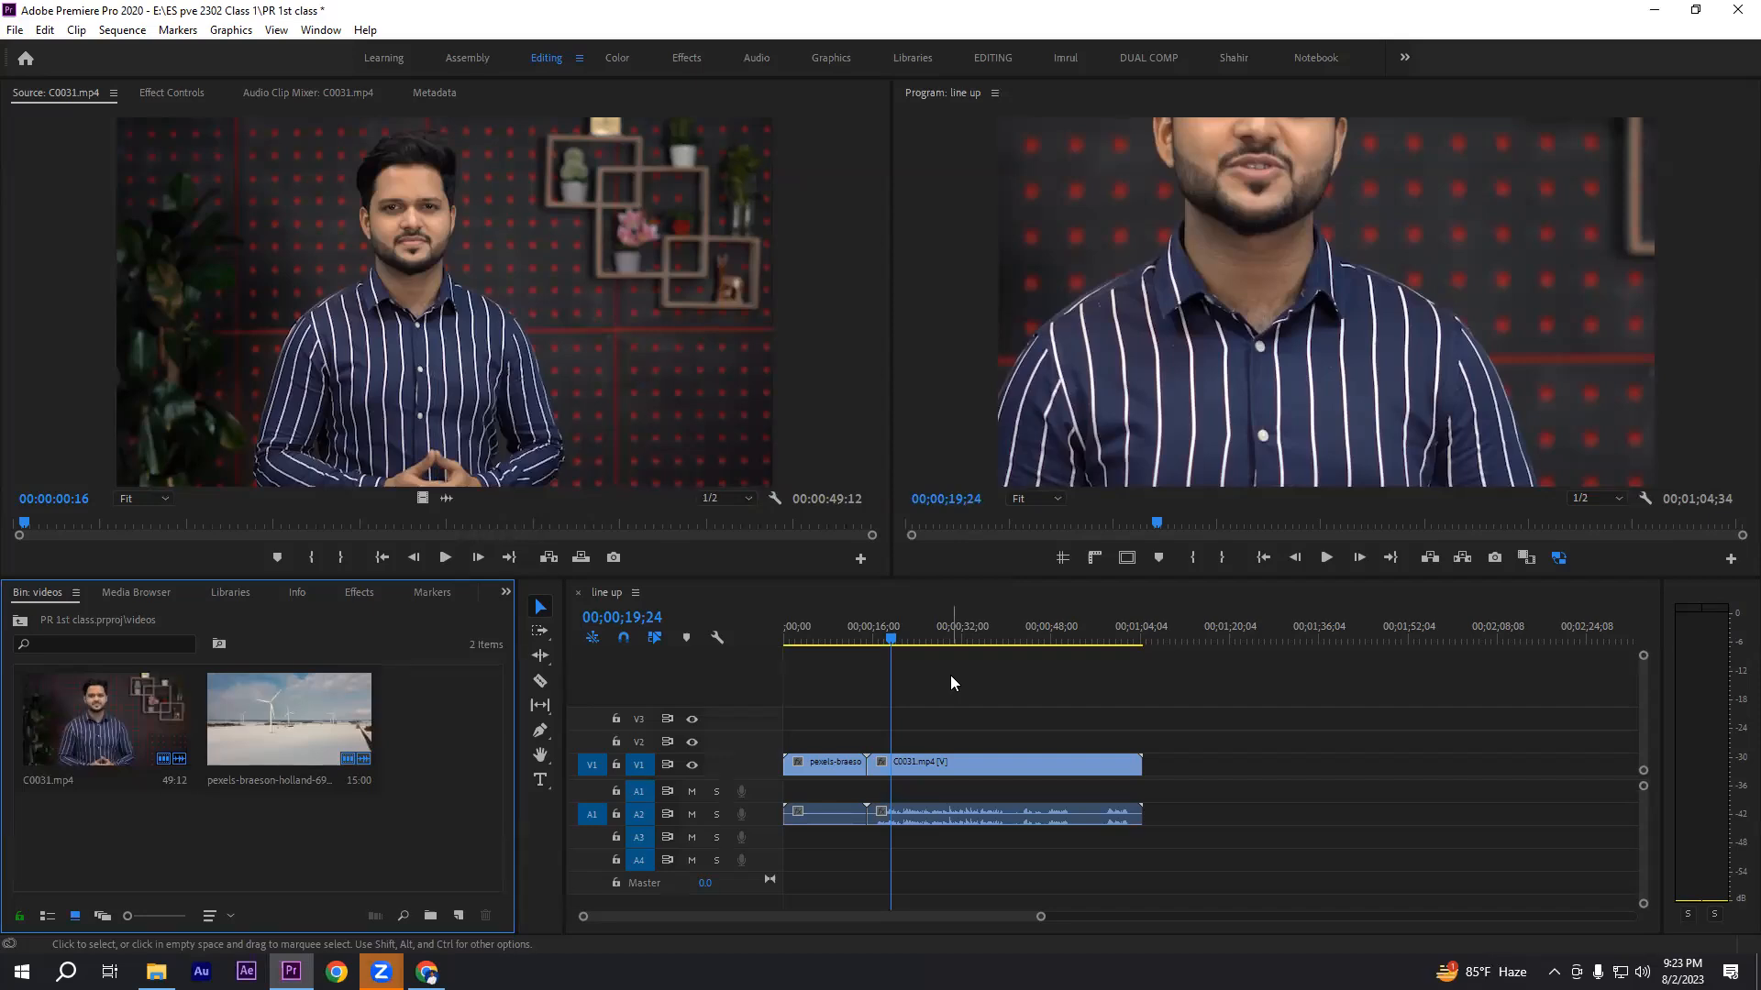
right_click(278, 811)
click(235, 853)
- Move the C0031.mp4 clip along track V1 so it ends at 00;02;08;56, leaving a gap after the wind turbine clip
click(943, 763)
drag(943, 763, 1301, 767)
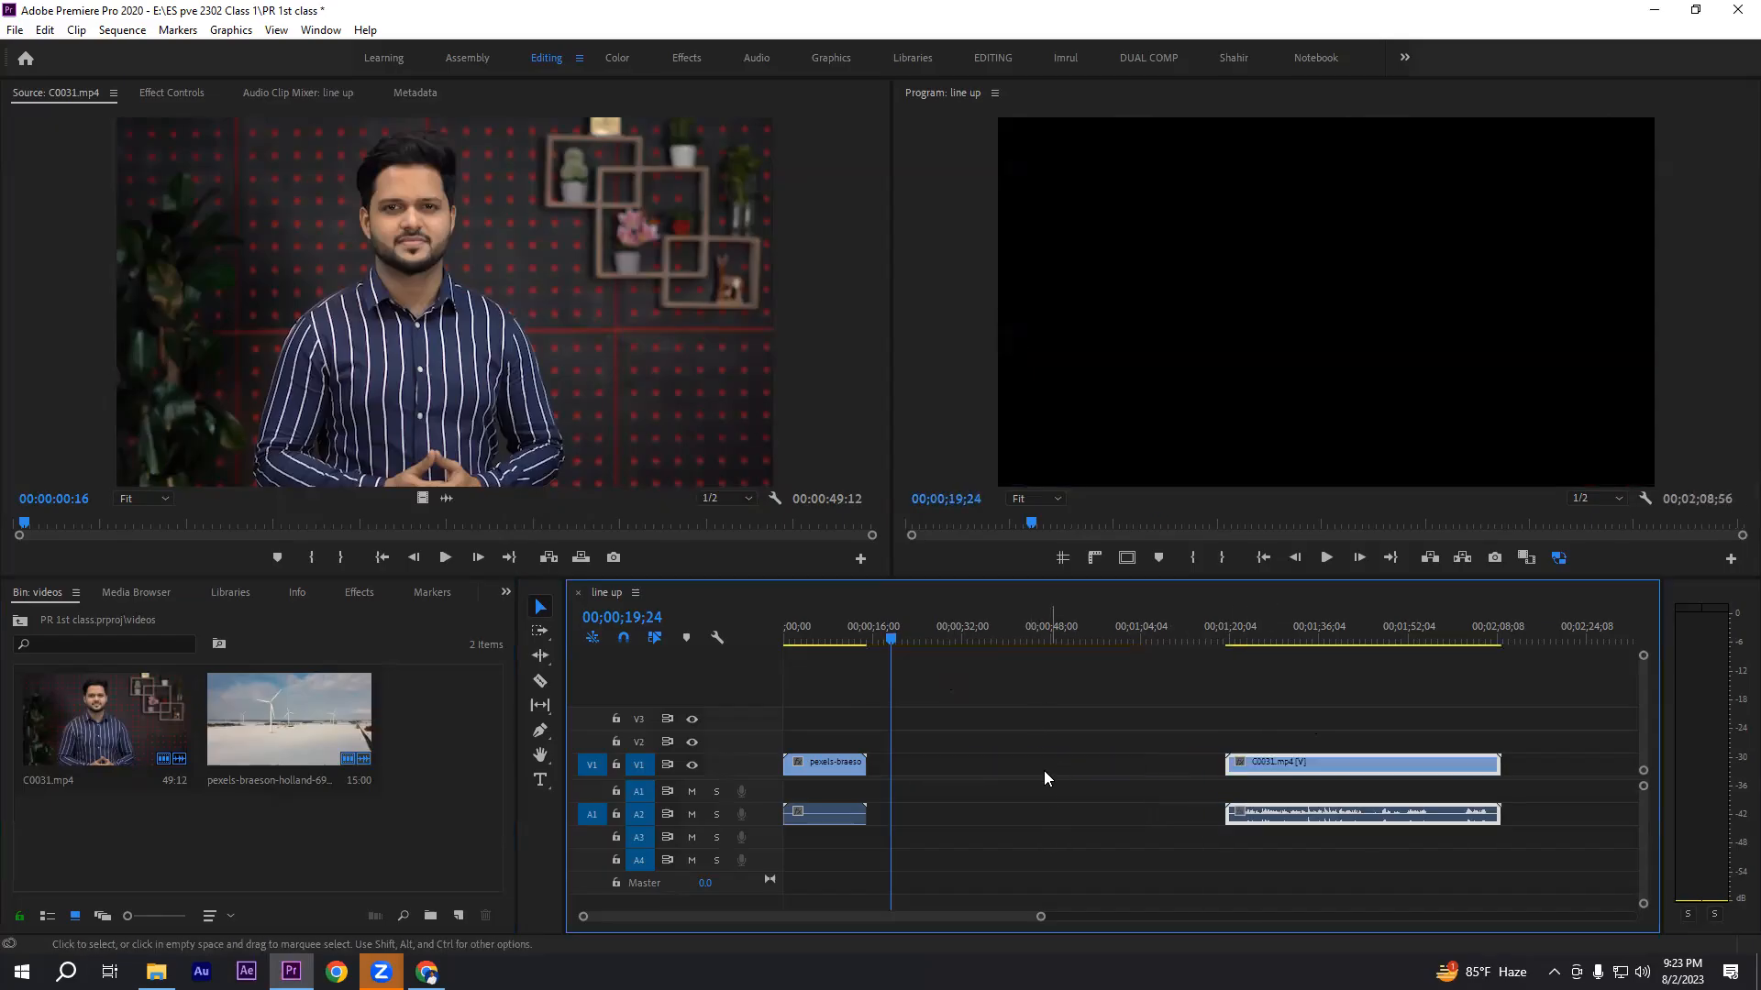
drag(913, 718, 1291, 906)
drag(983, 713, 1139, 830)
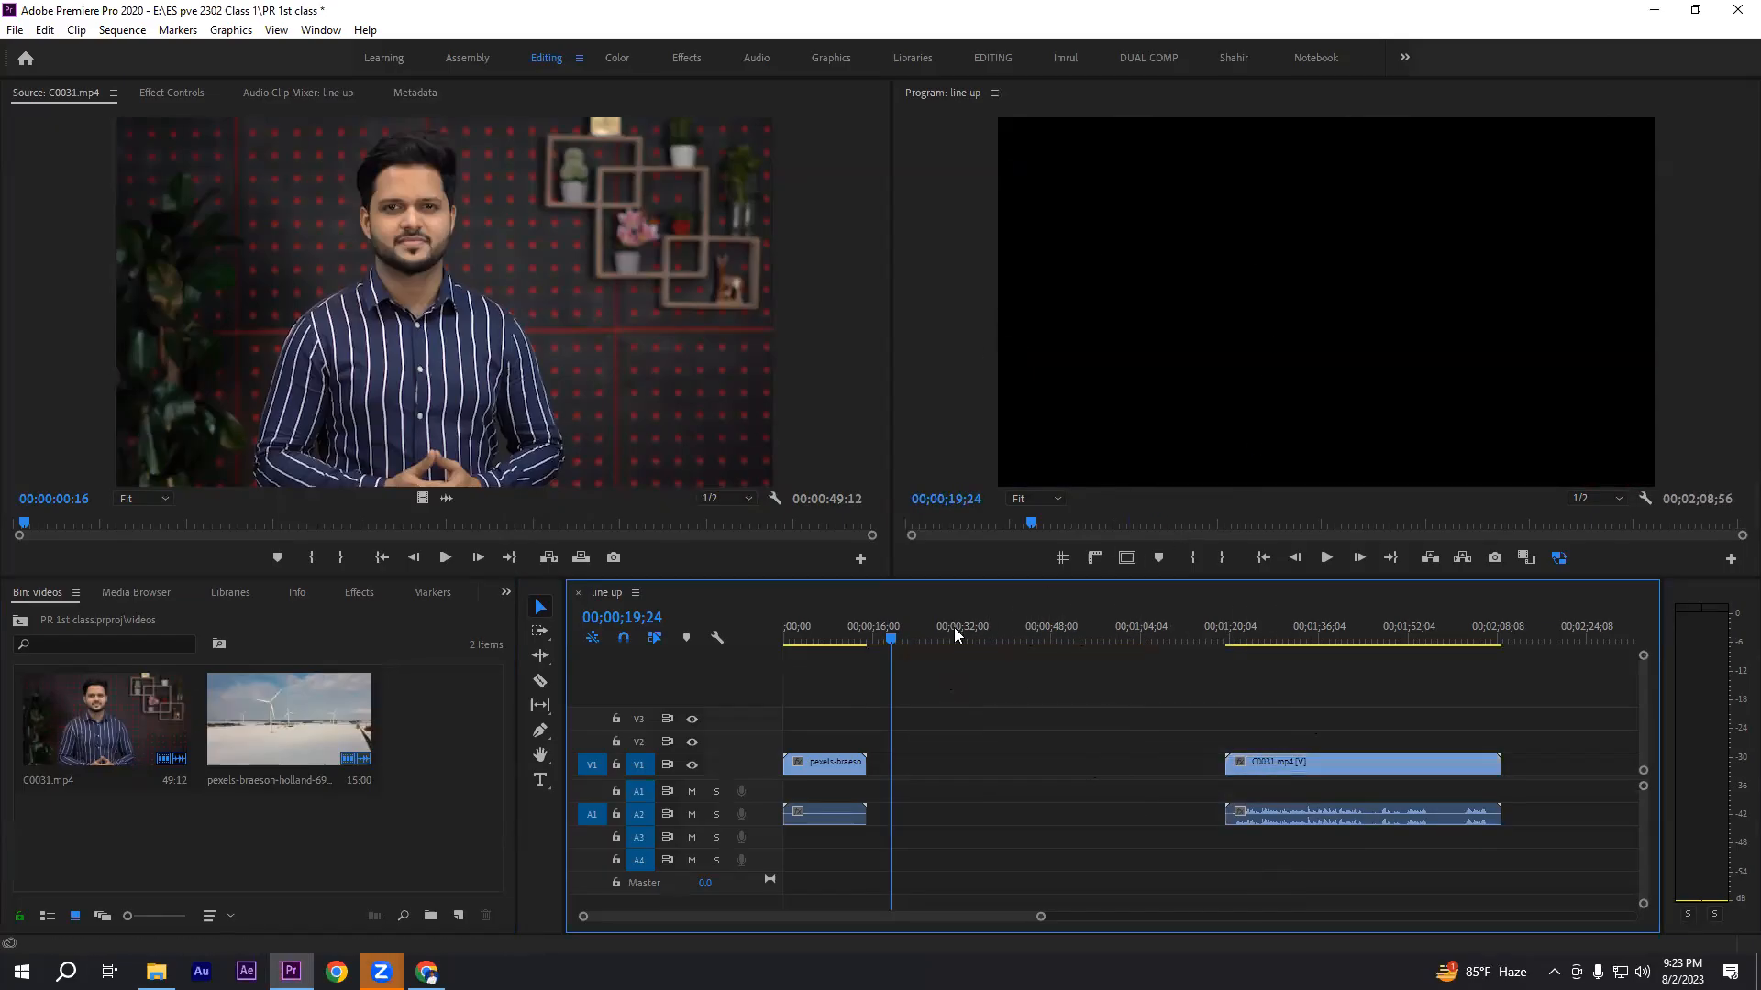
- Play the empty gap between the two timeline clips briefly from about 00;00;37
click(989, 637)
click(1324, 557)
click(1324, 557)
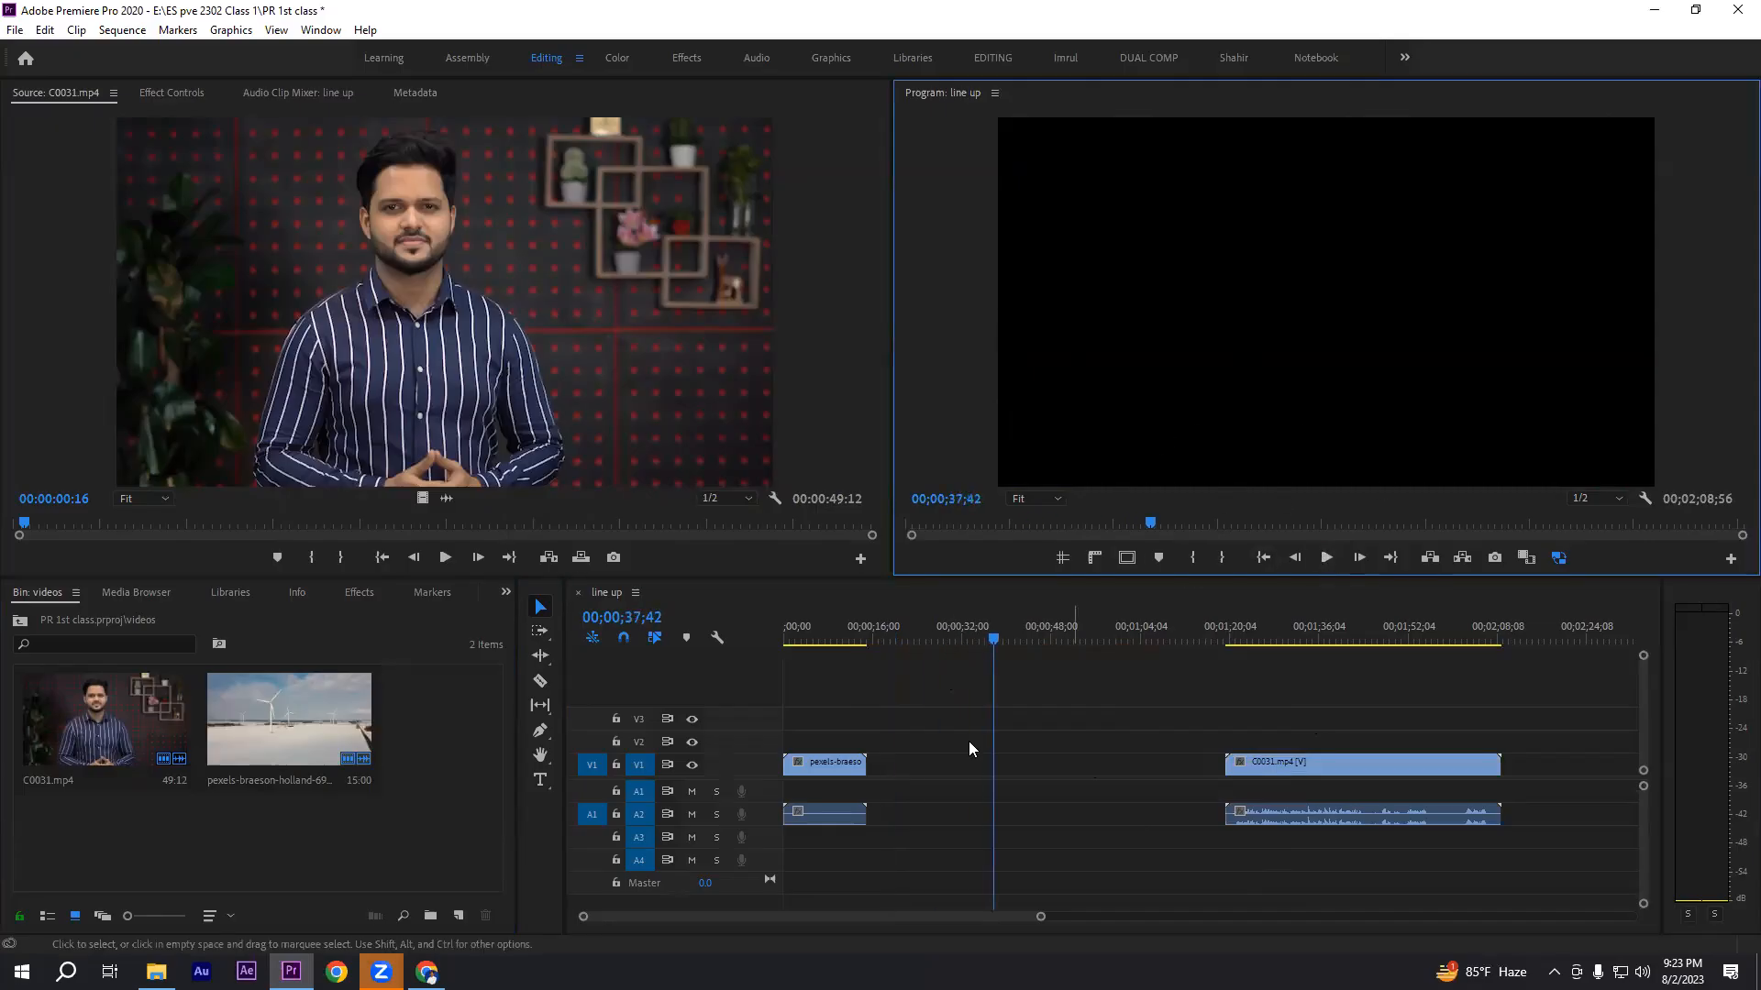
- Close the gap between the two clips with Ripple Delete and move the playhead to the cut at 00;00;15;00
right_click(1060, 761)
click(1117, 776)
key(Up)
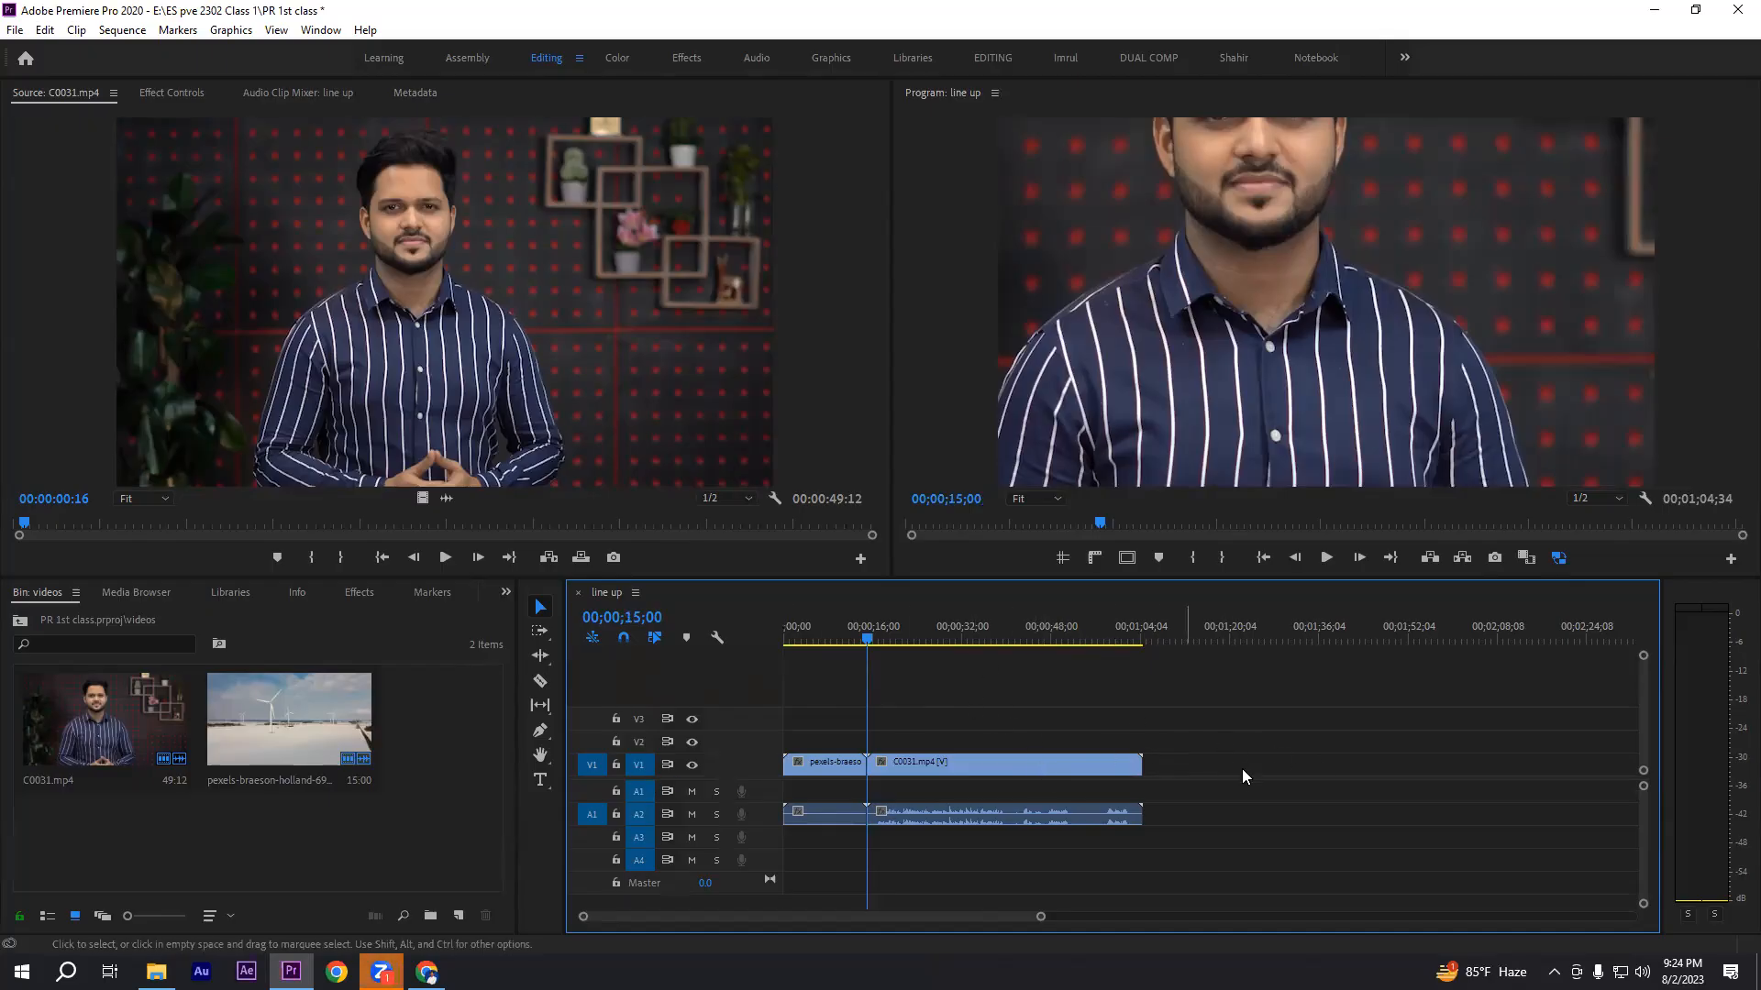
drag(1173, 760, 1528, 770)
drag(1179, 742, 1266, 717)
- Delete the empty video tracks V3 and V2 from the line up sequence
right_click(751, 718)
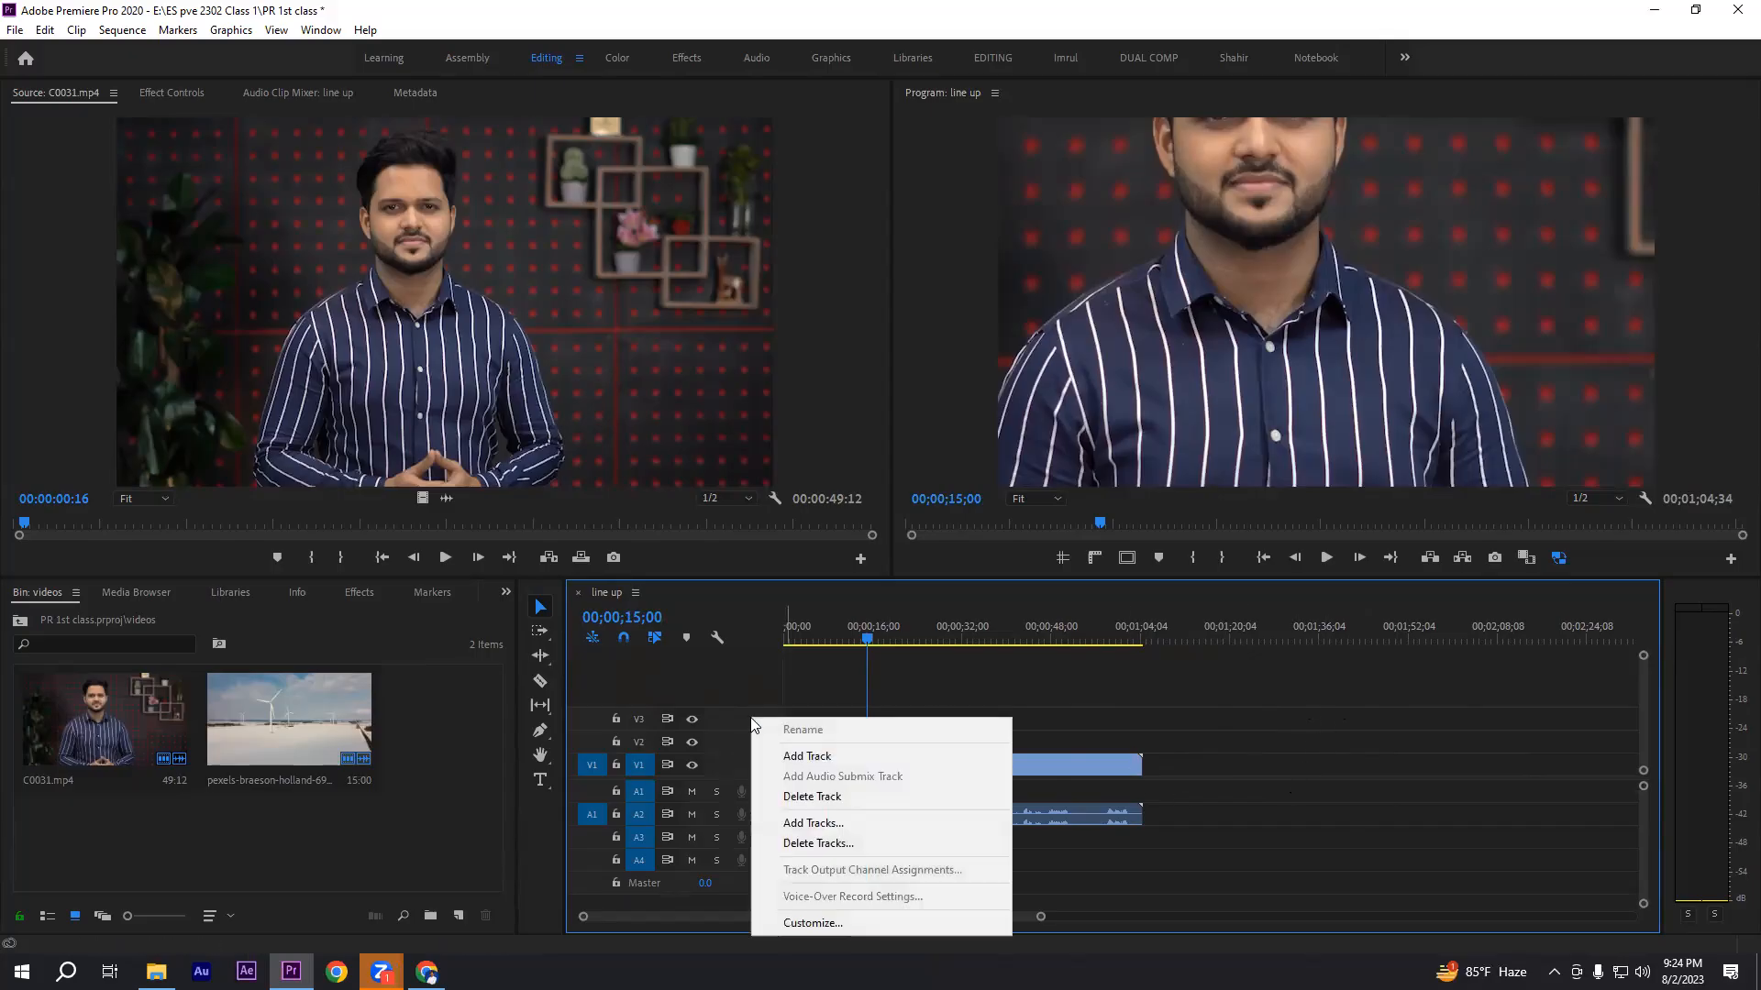
click(803, 798)
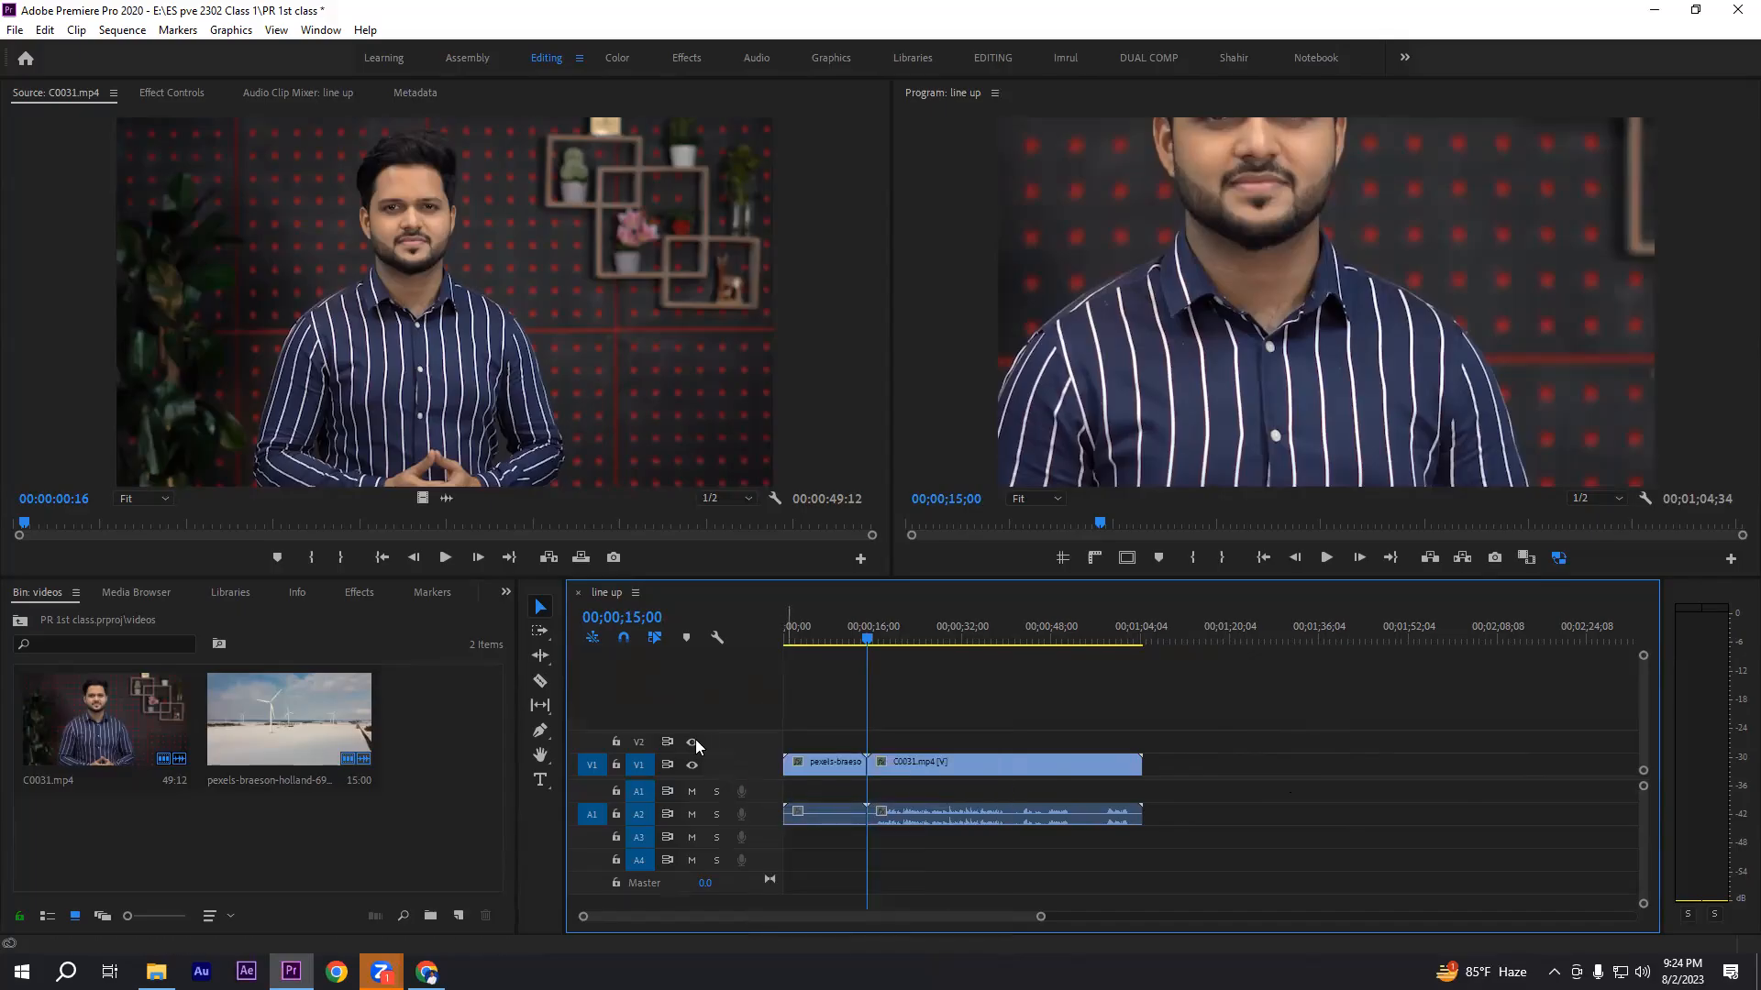
right_click(733, 739)
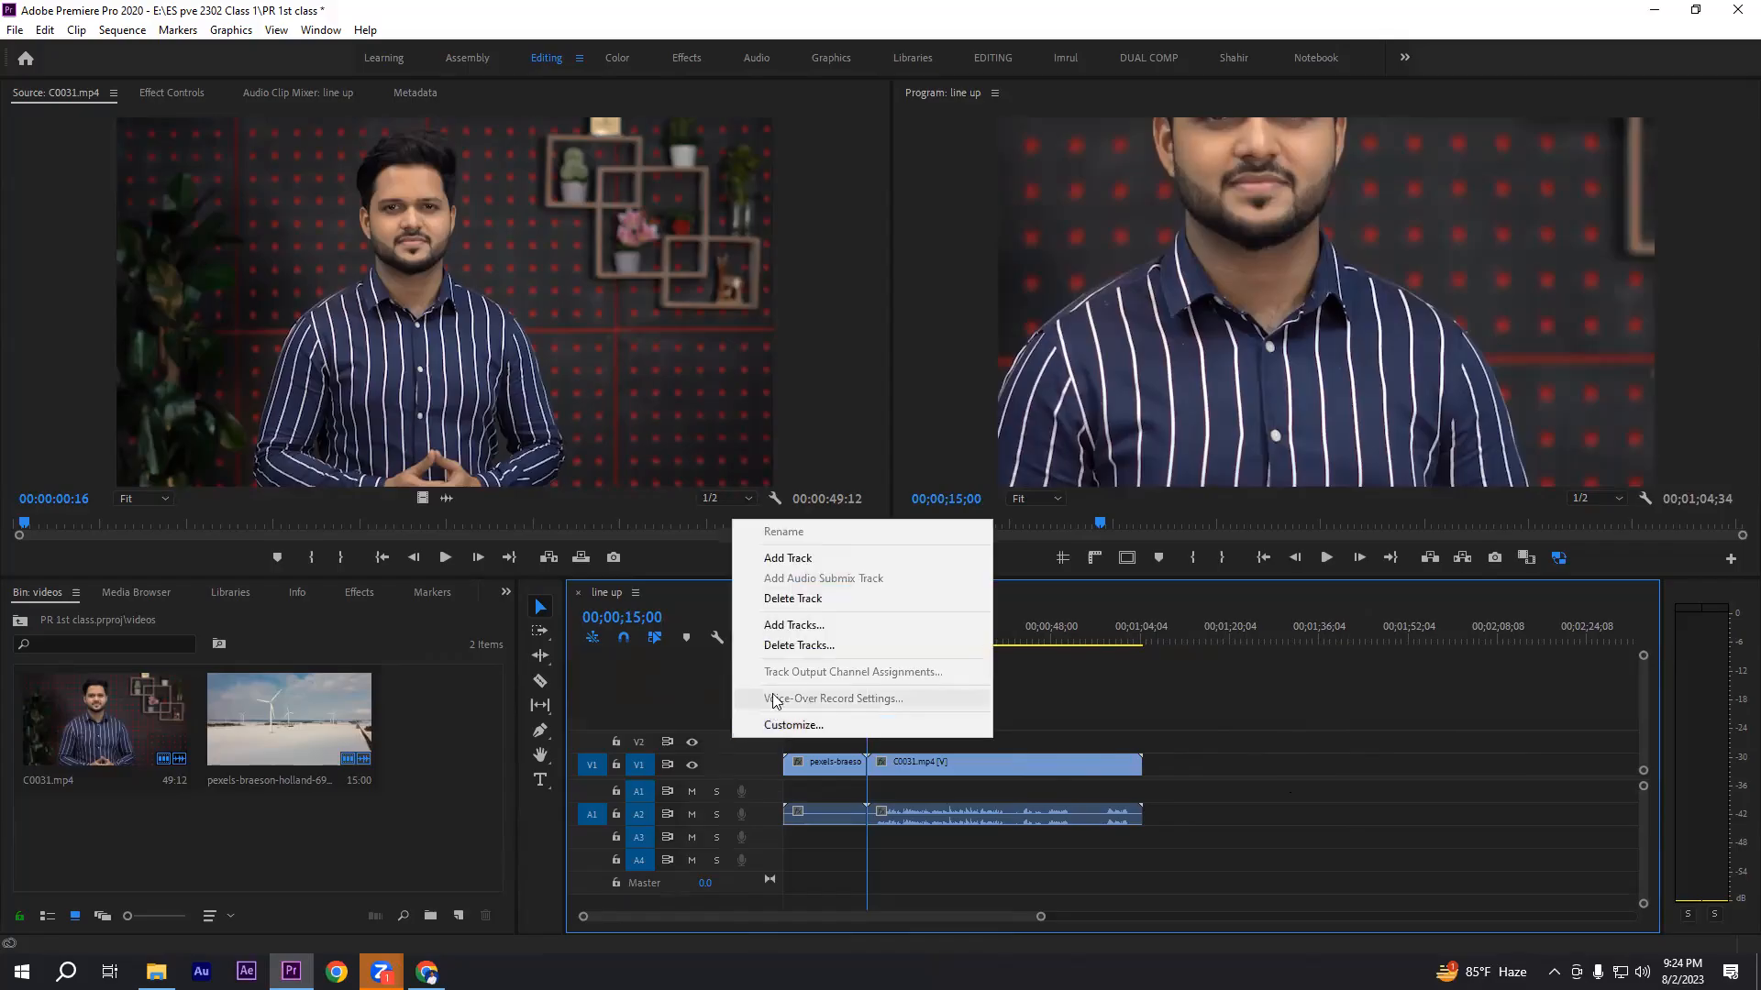
click(791, 601)
drag(808, 710, 1135, 790)
click(1245, 726)
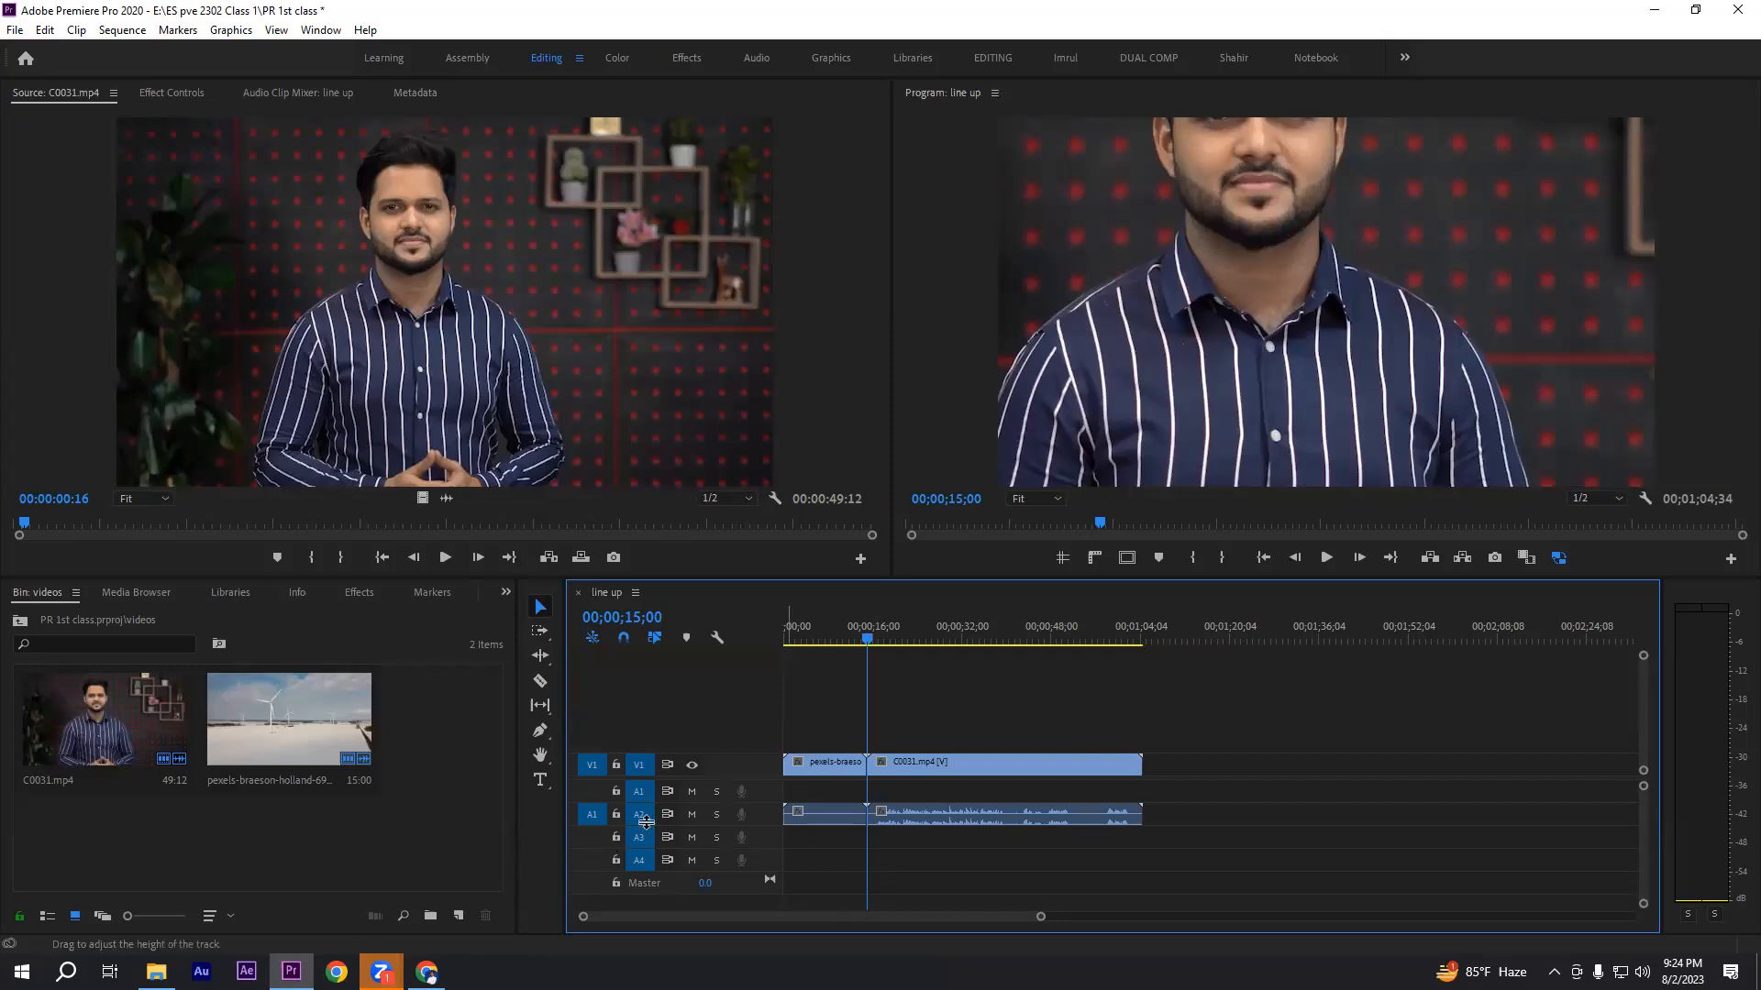
- Move the audio of both timeline clips from track A2 up to track A1
drag(832, 848, 963, 815)
drag(820, 811, 814, 790)
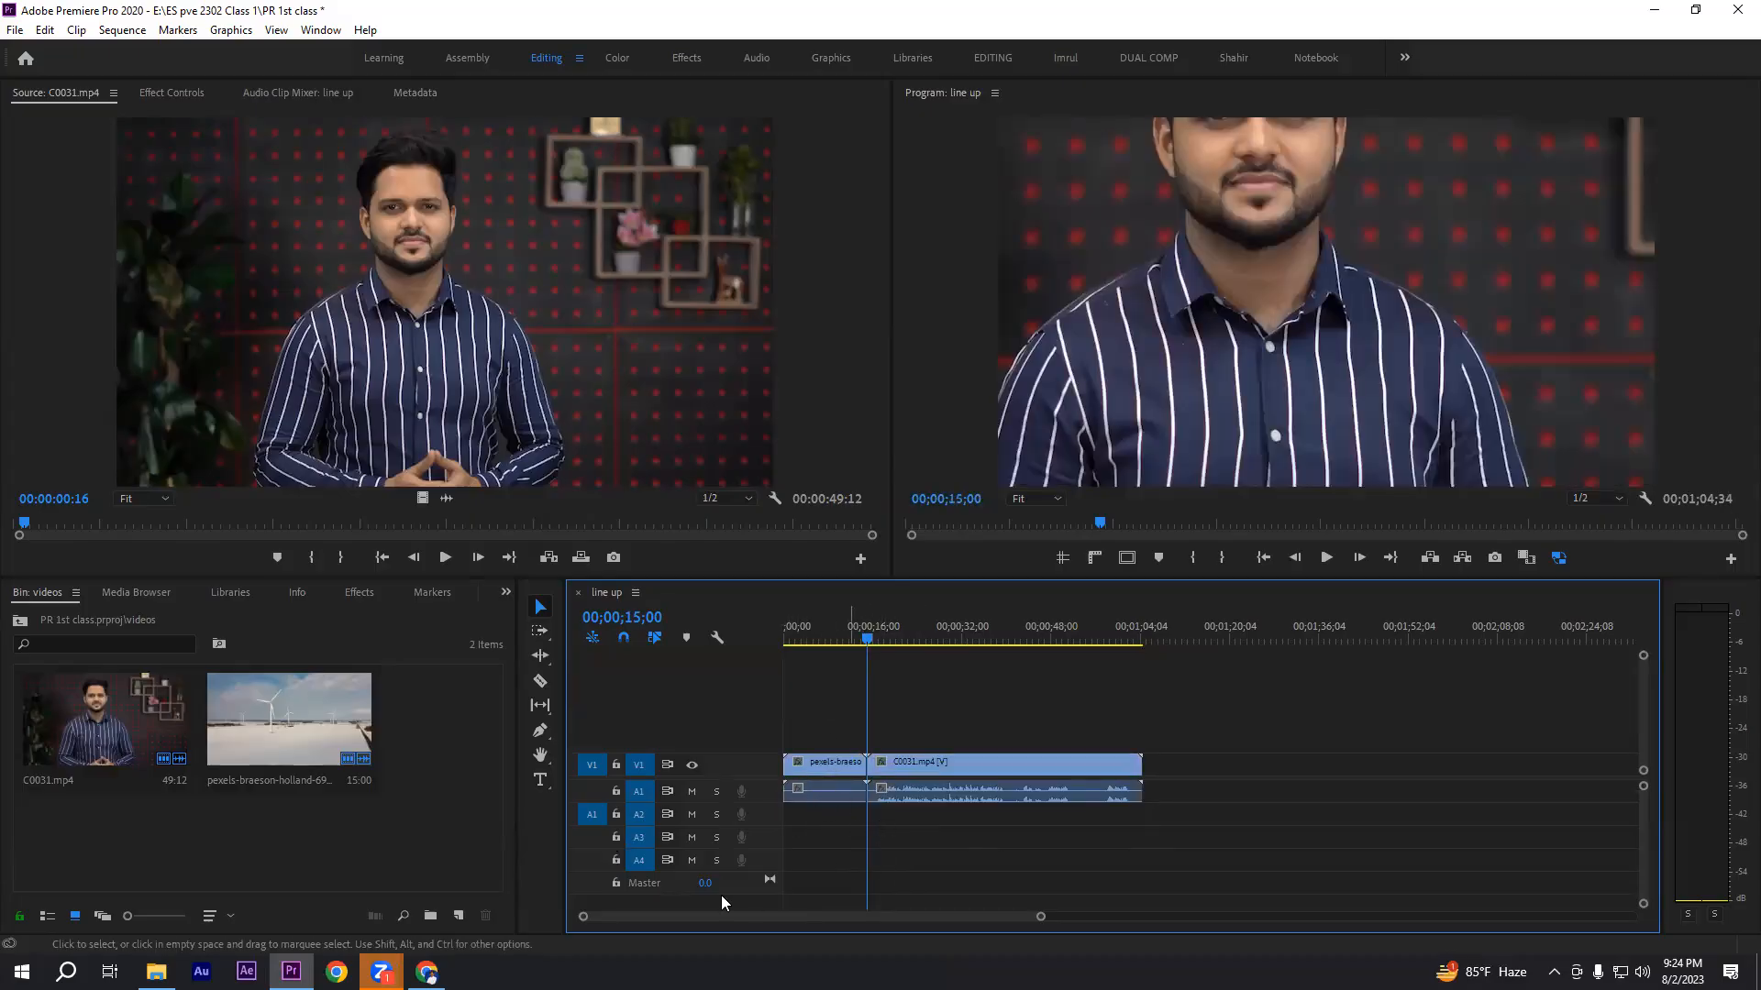
right_click(768, 862)
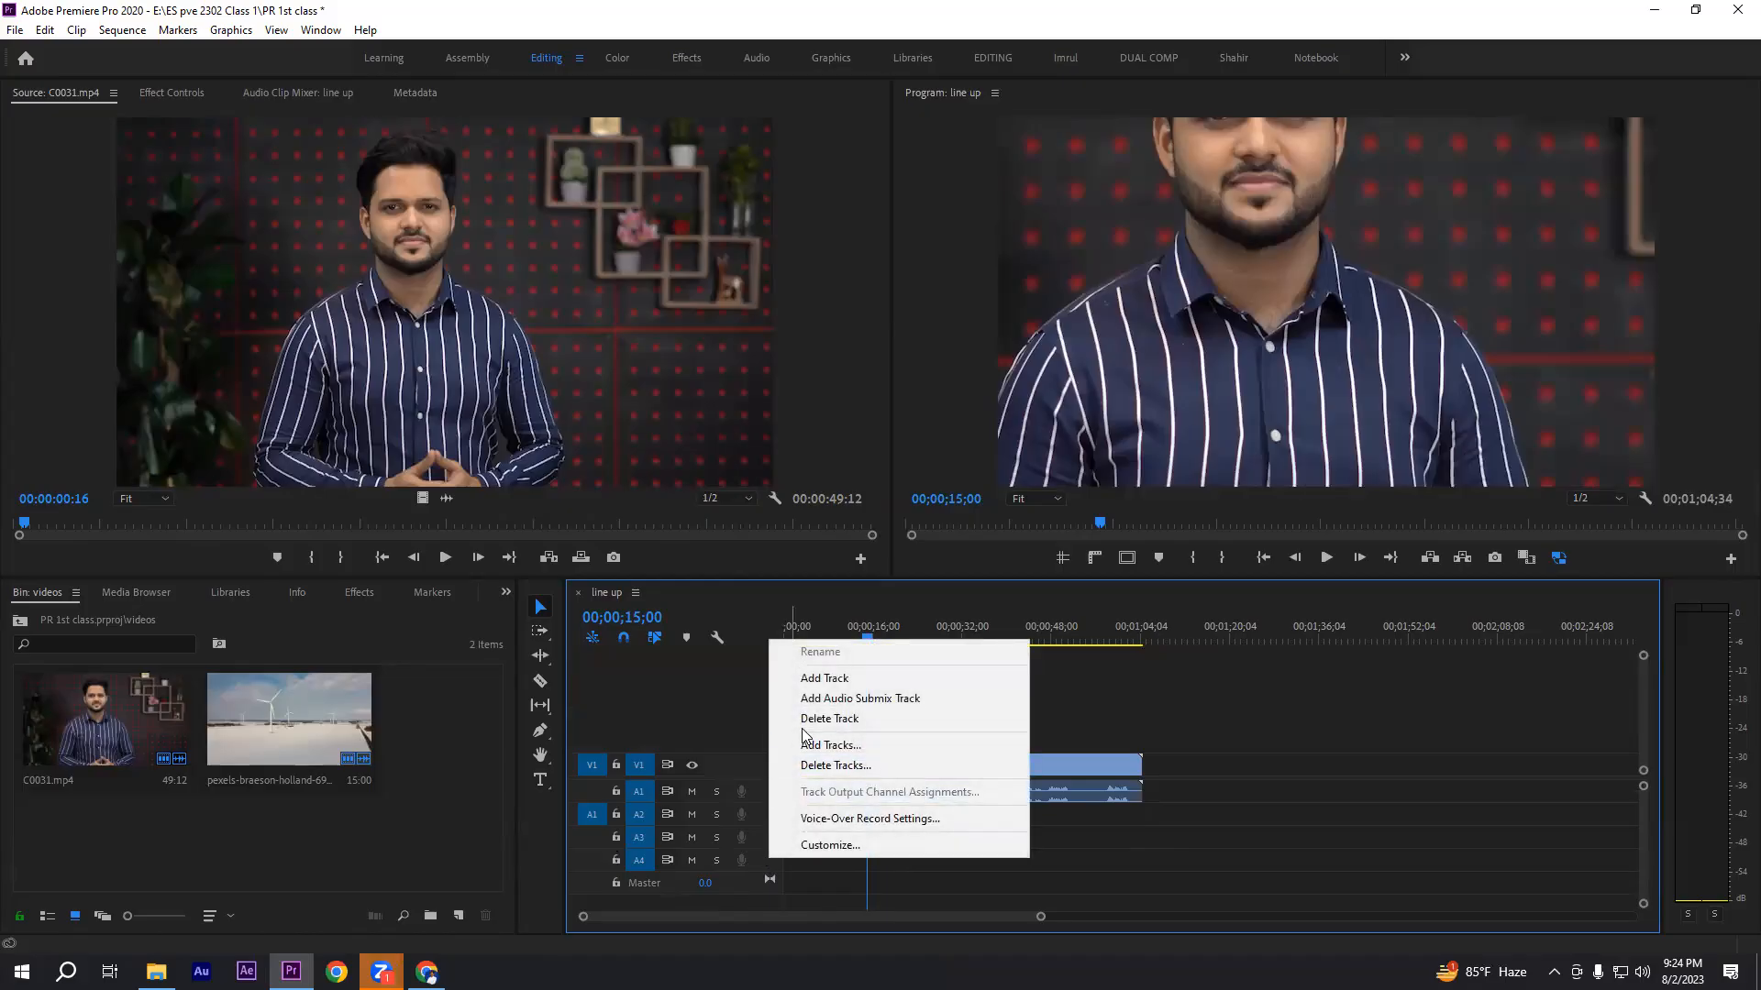
click(1157, 761)
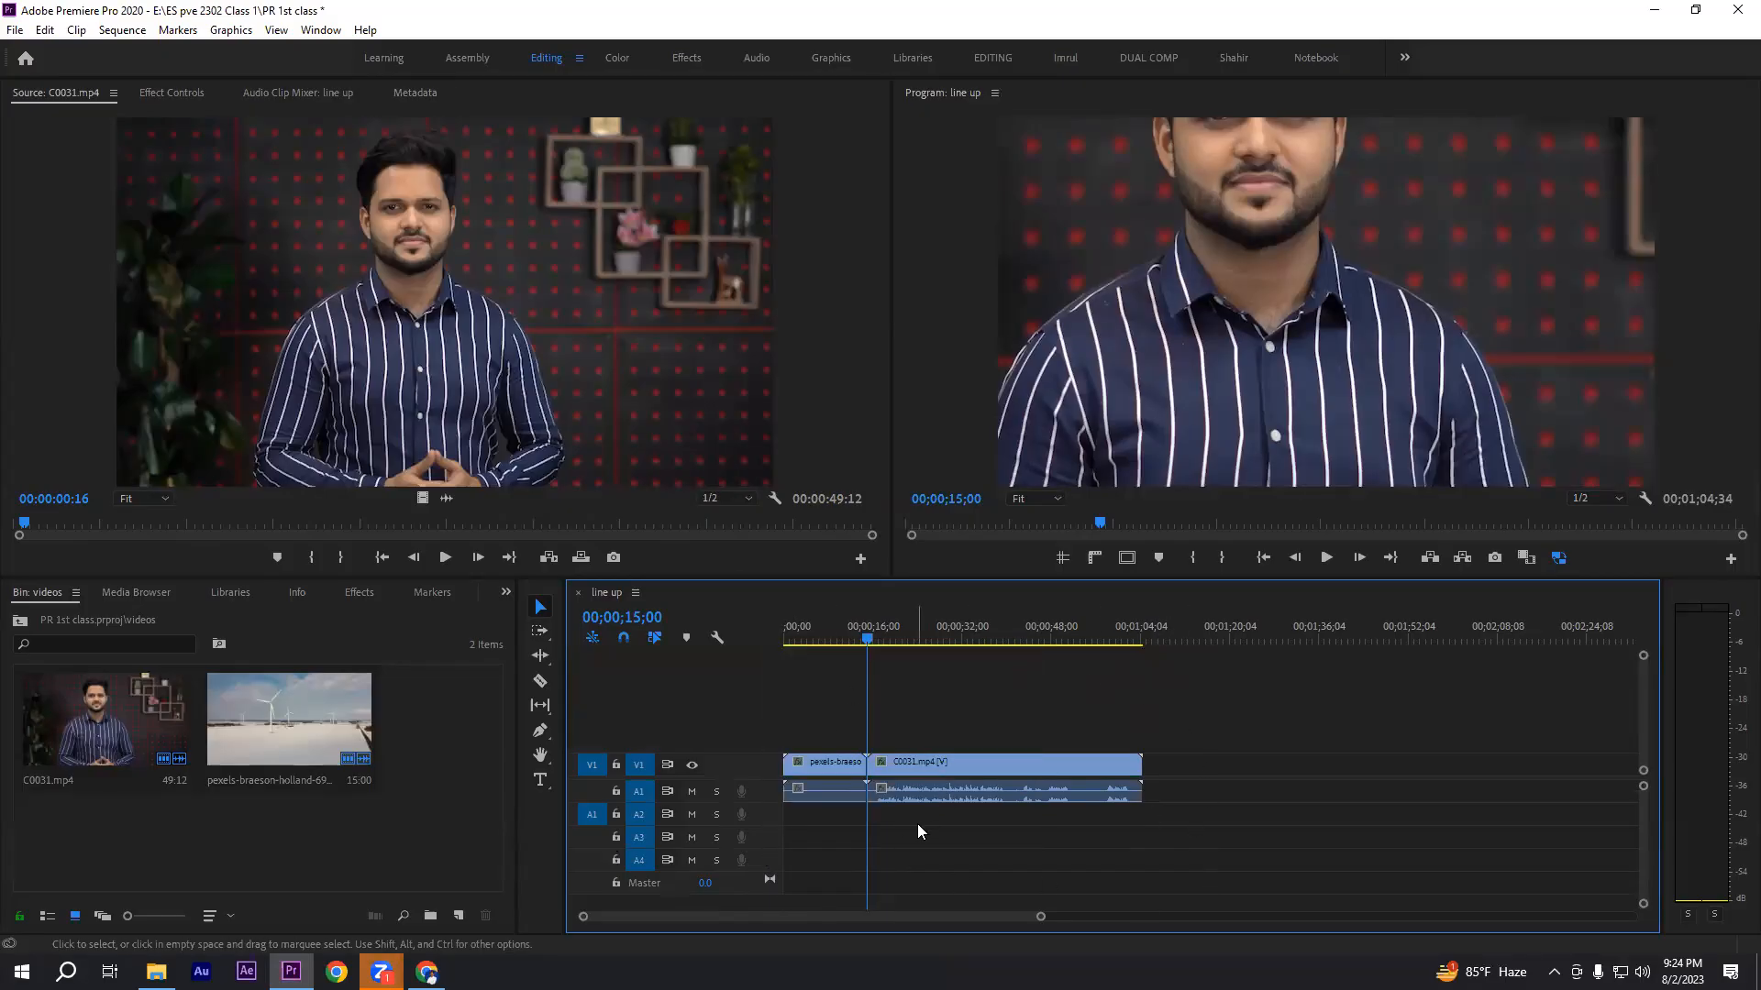
drag(967, 720, 1261, 834)
click(820, 745)
drag(820, 731, 736, 750)
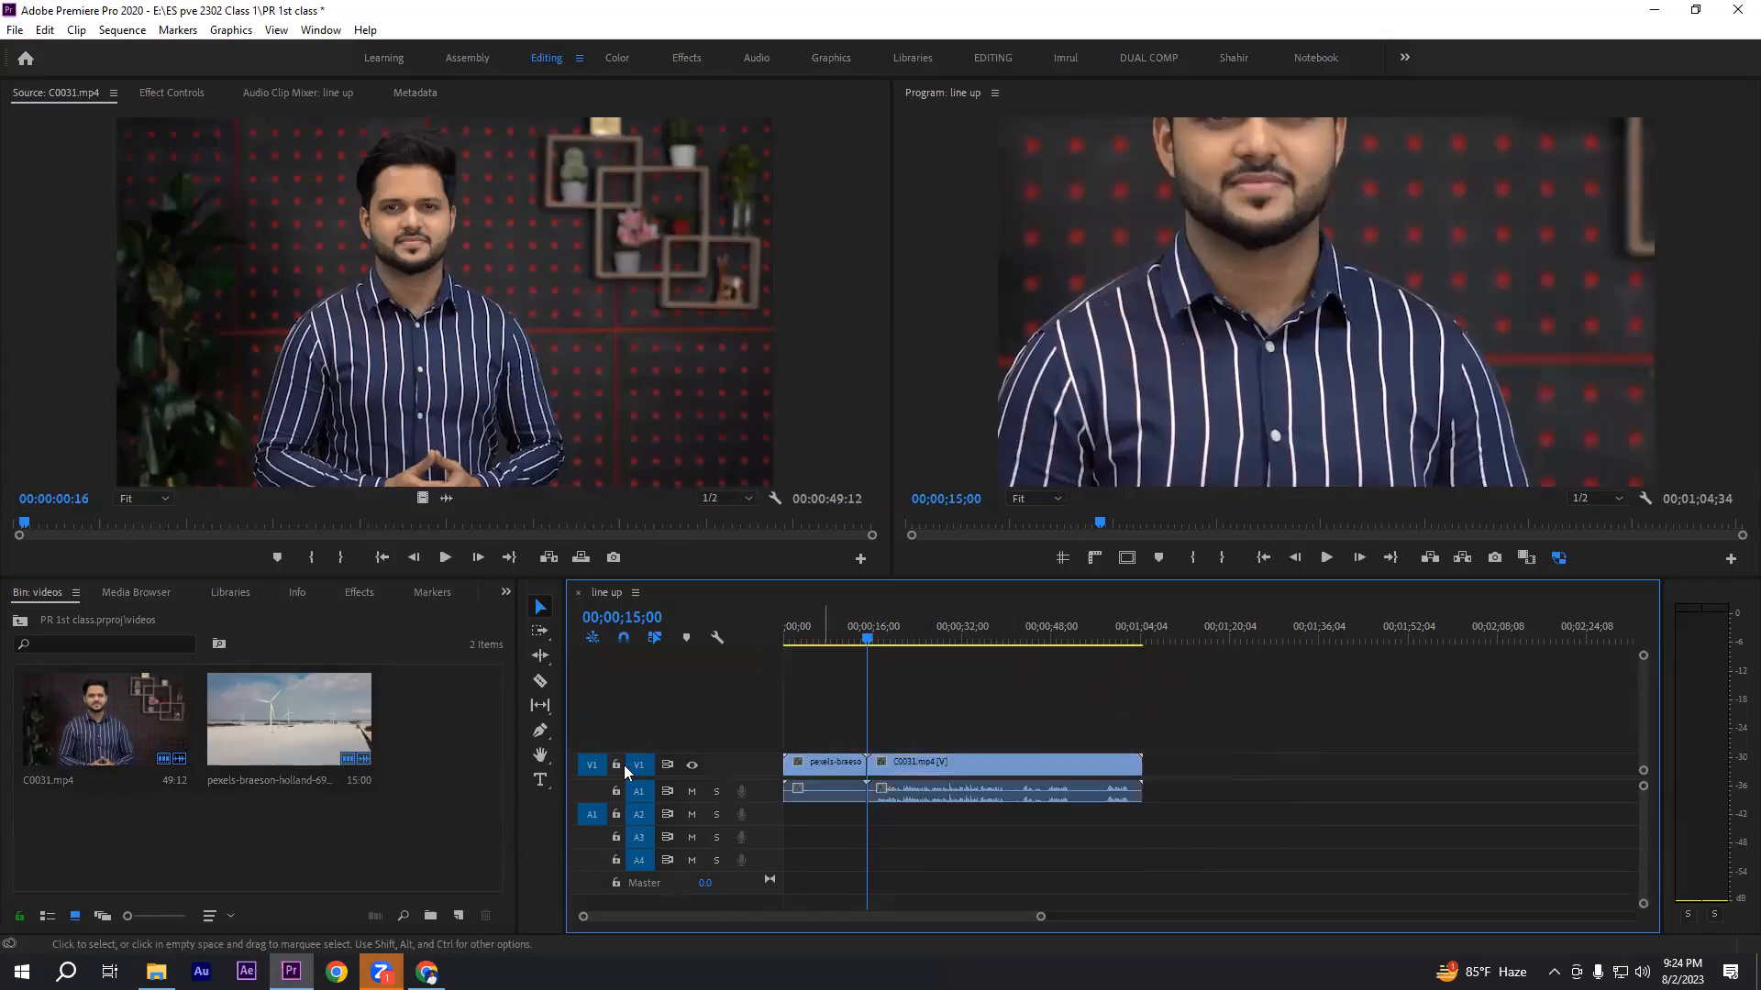
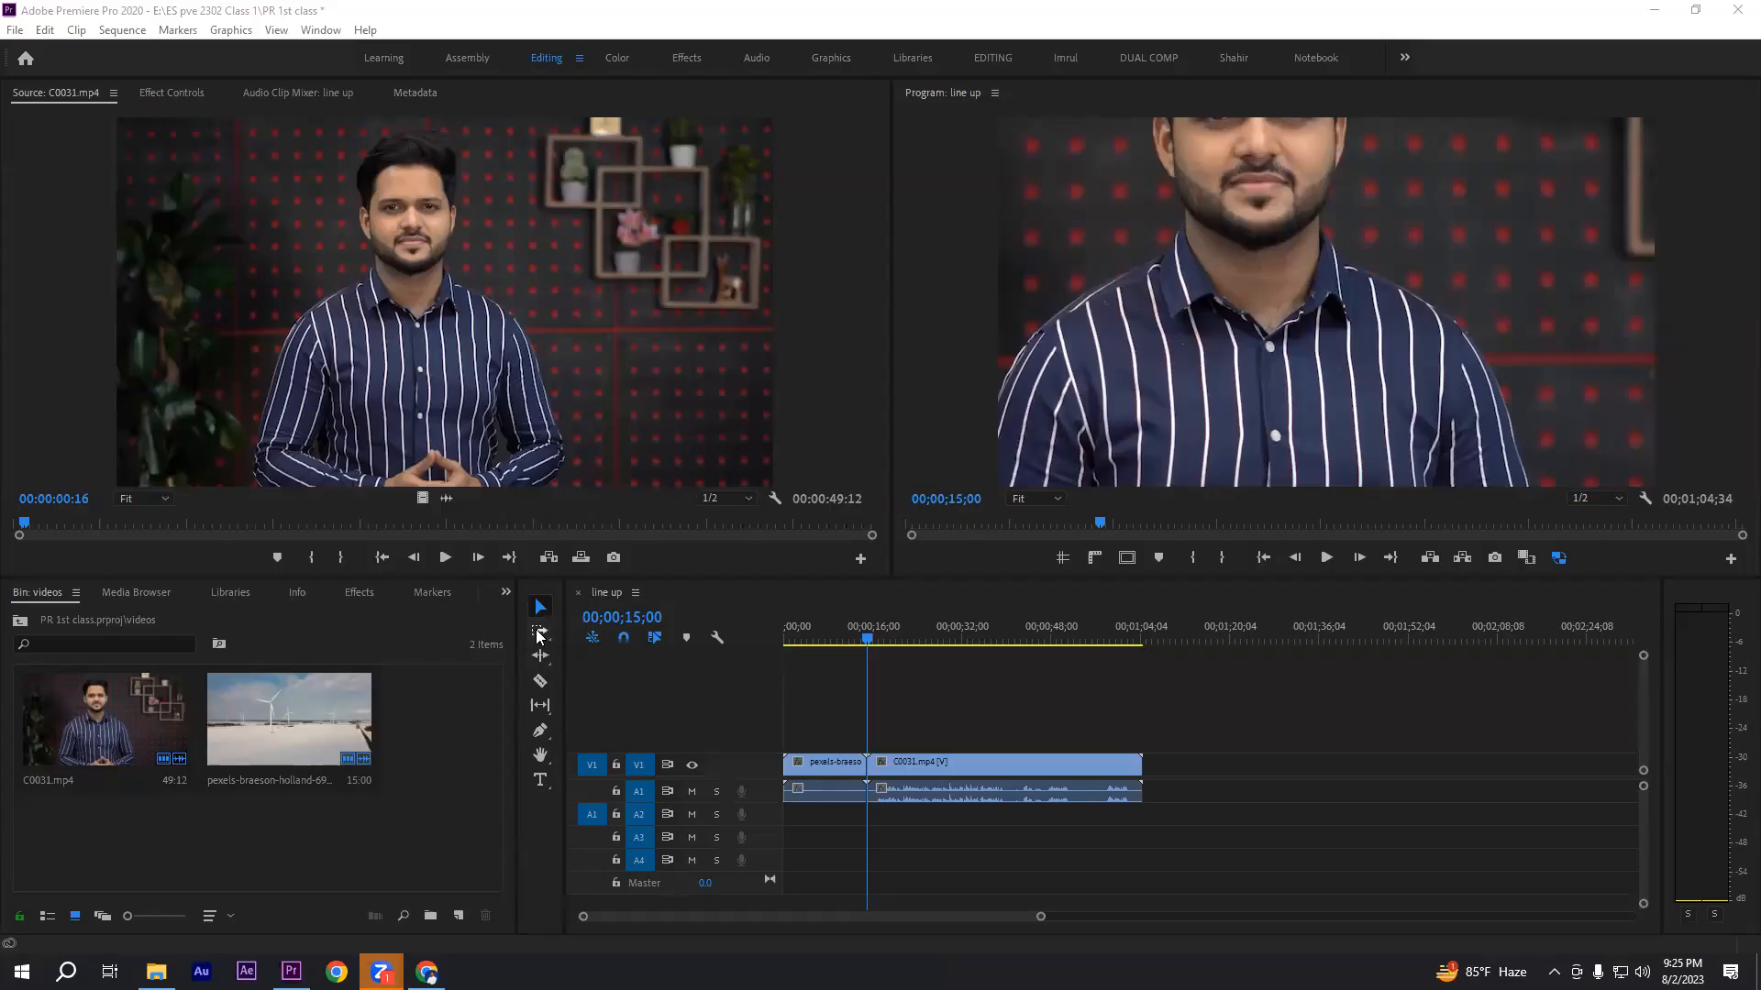
- Select both timeline clips at once from the first clip onward with the Track Select Forward Tool
click(539, 634)
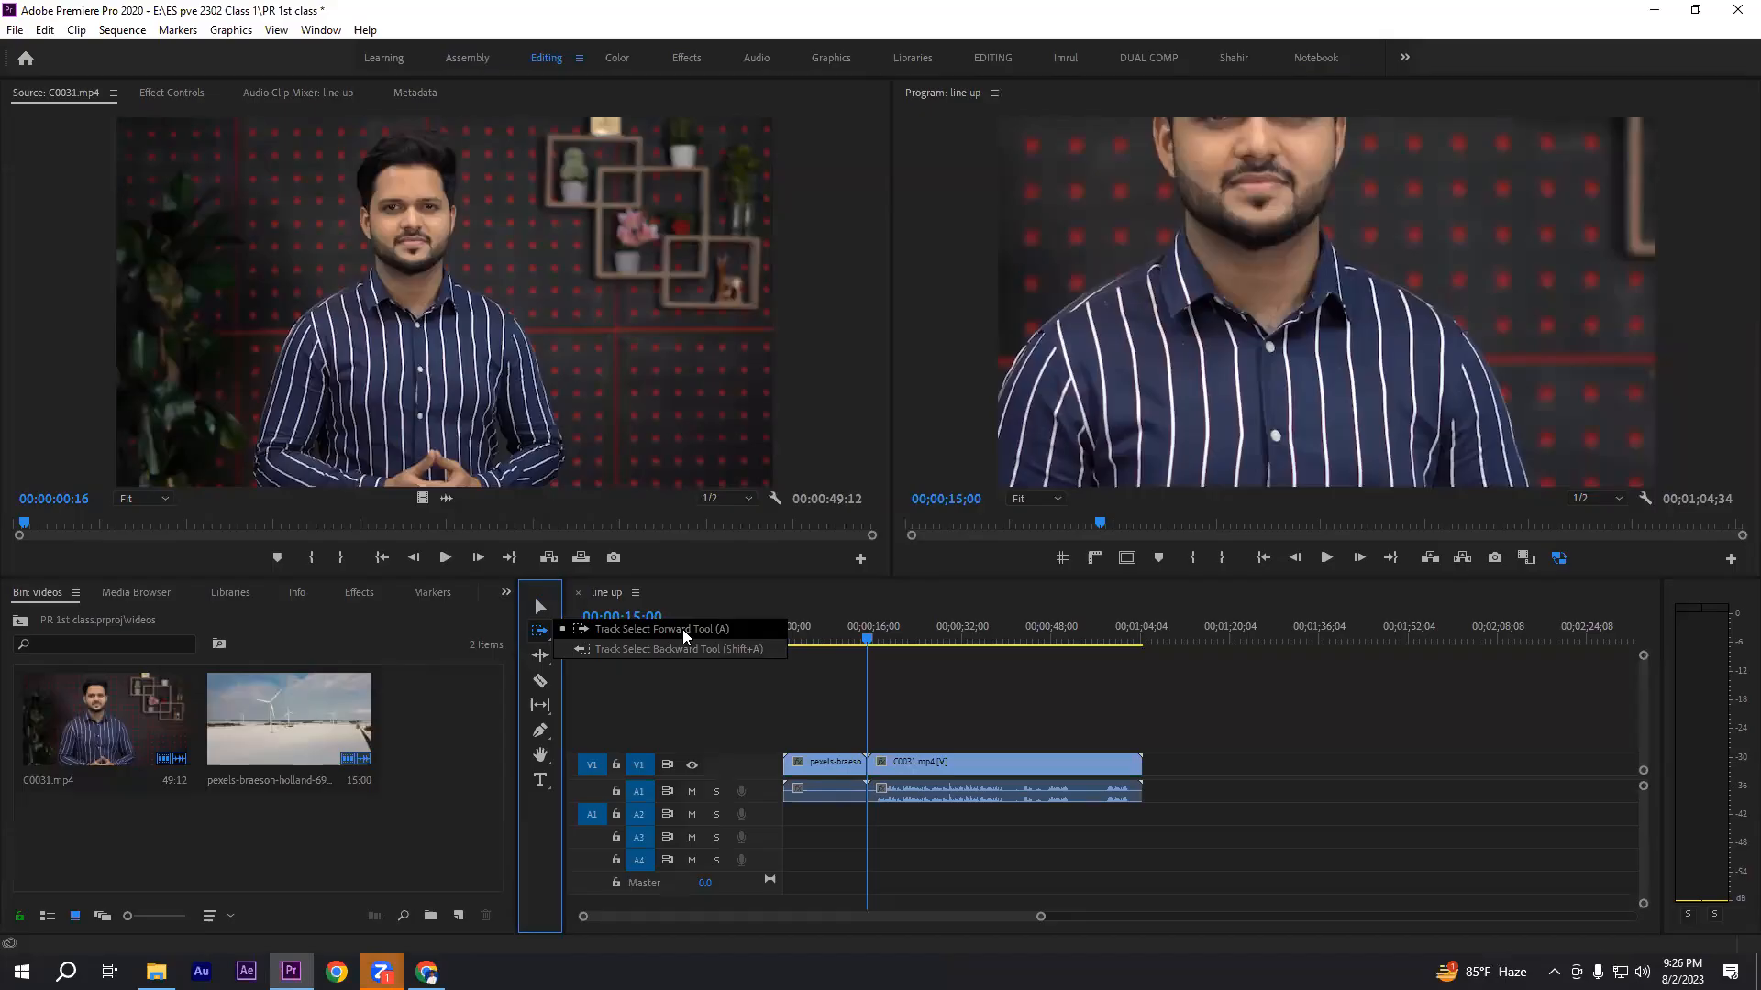
click(601, 634)
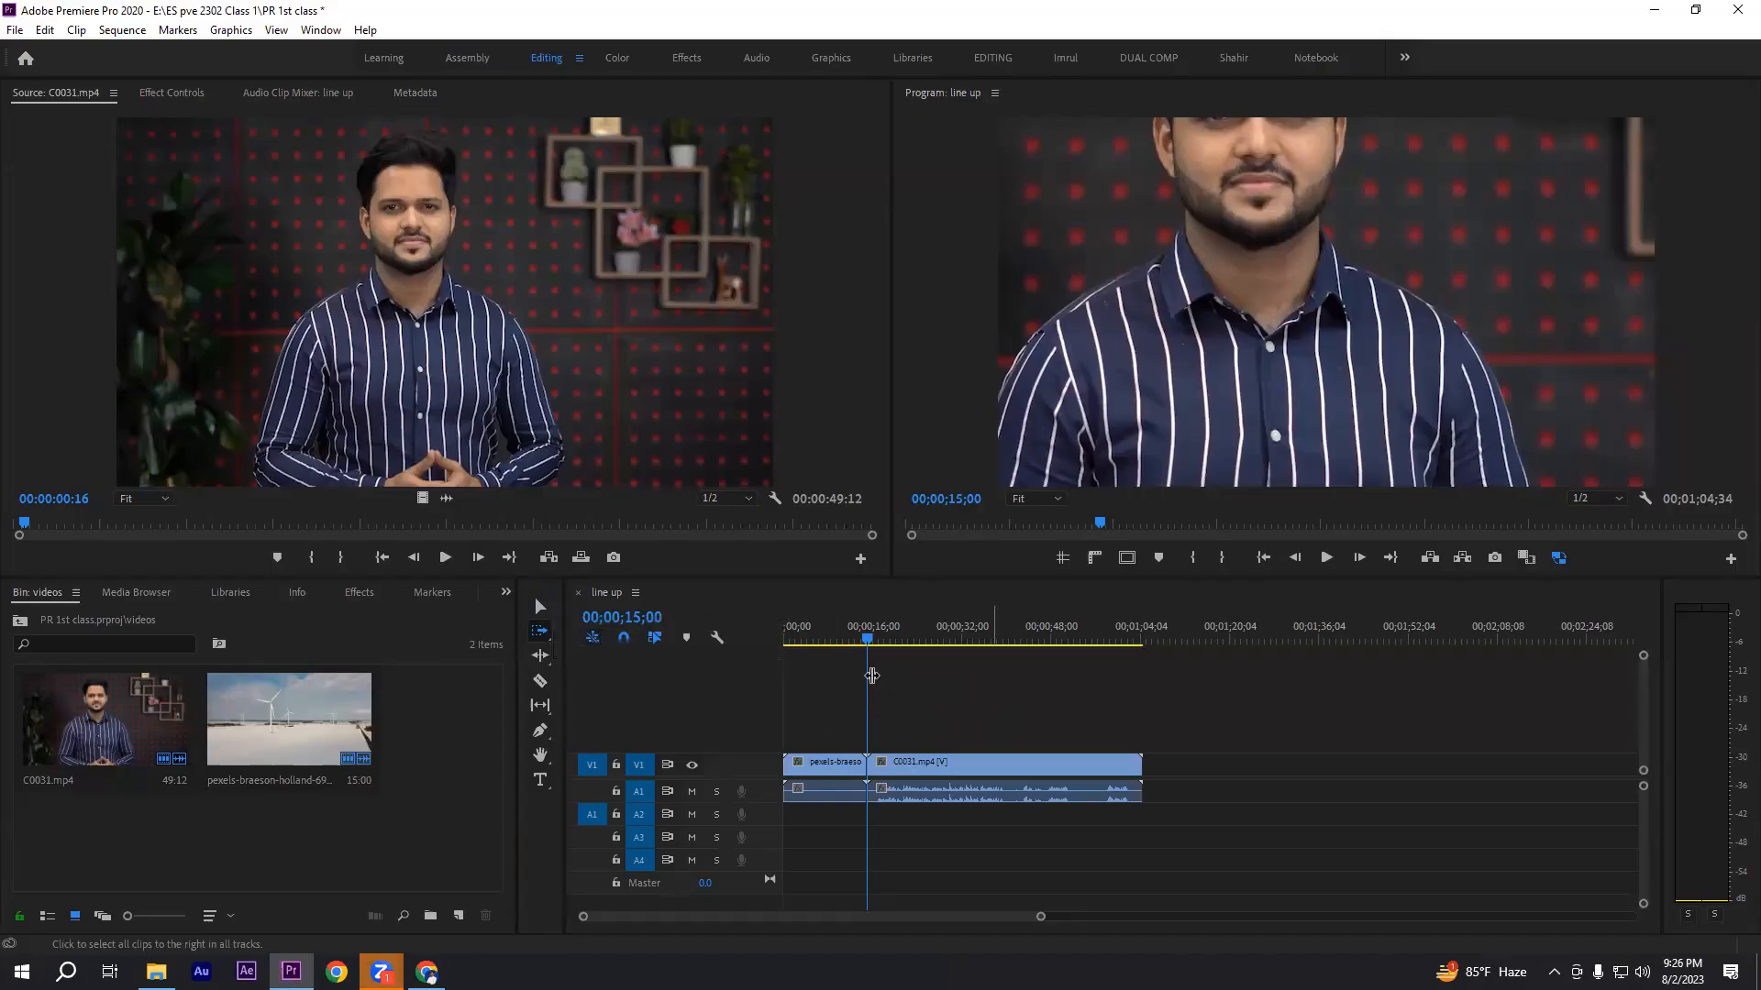
key(v)
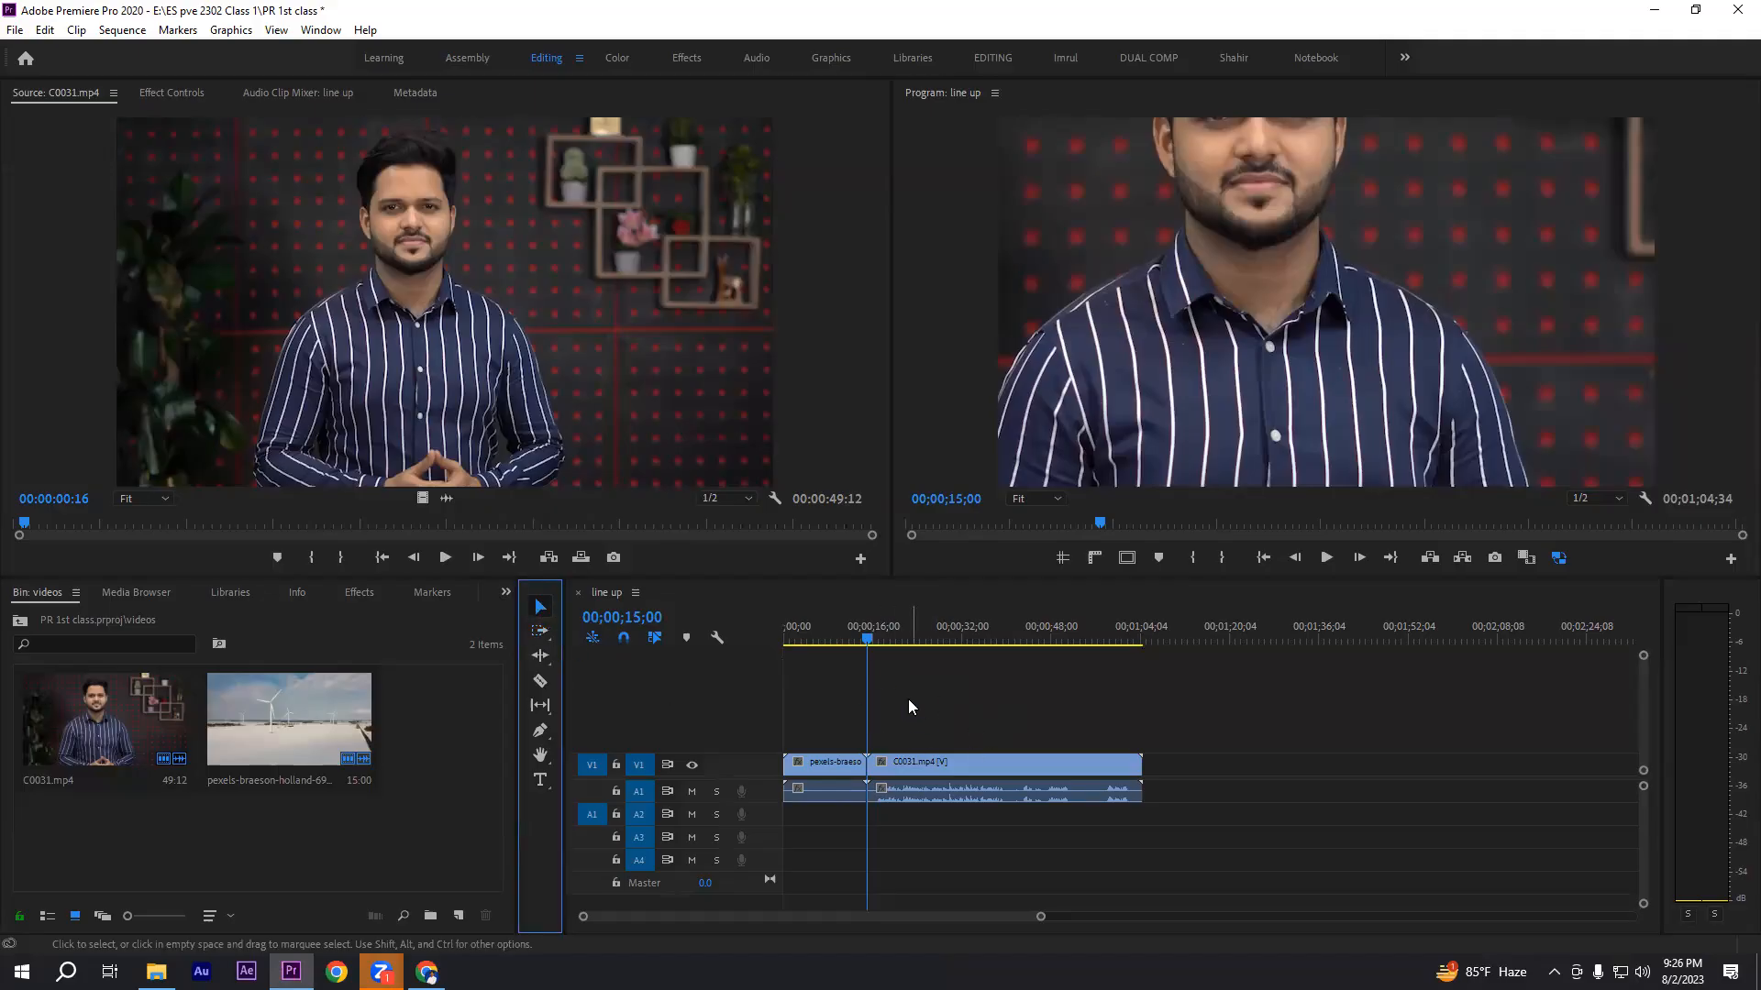
click(537, 632)
click(614, 628)
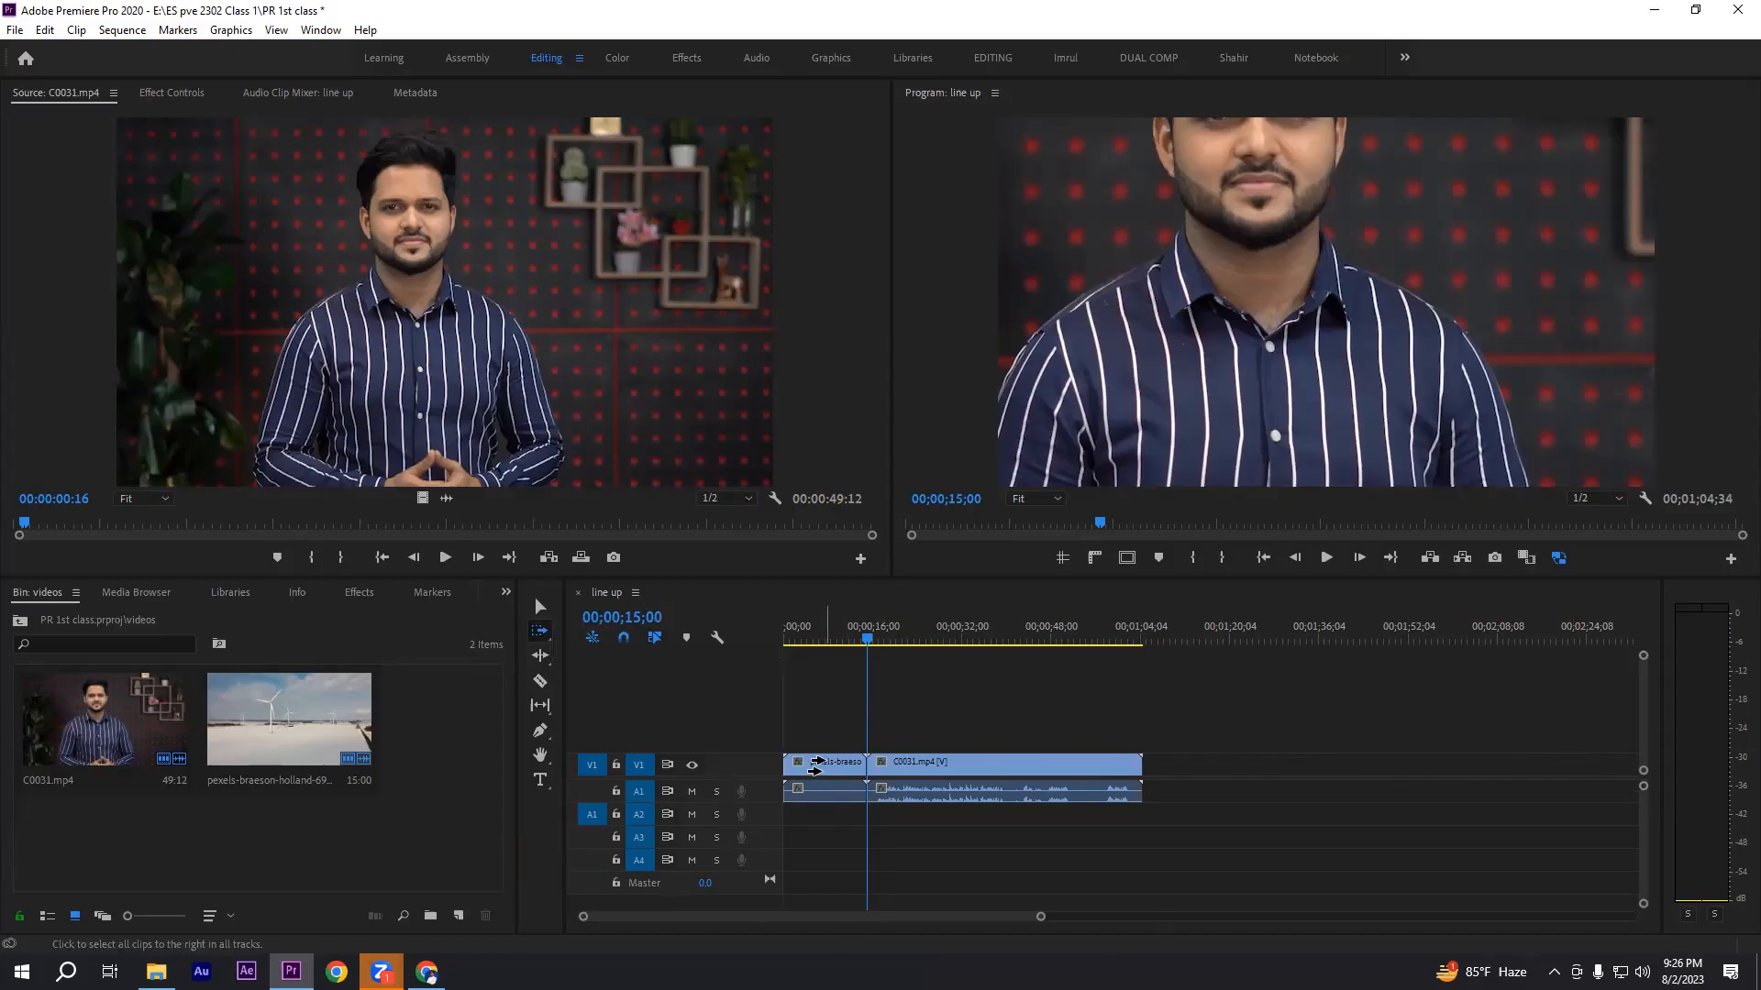
click(815, 765)
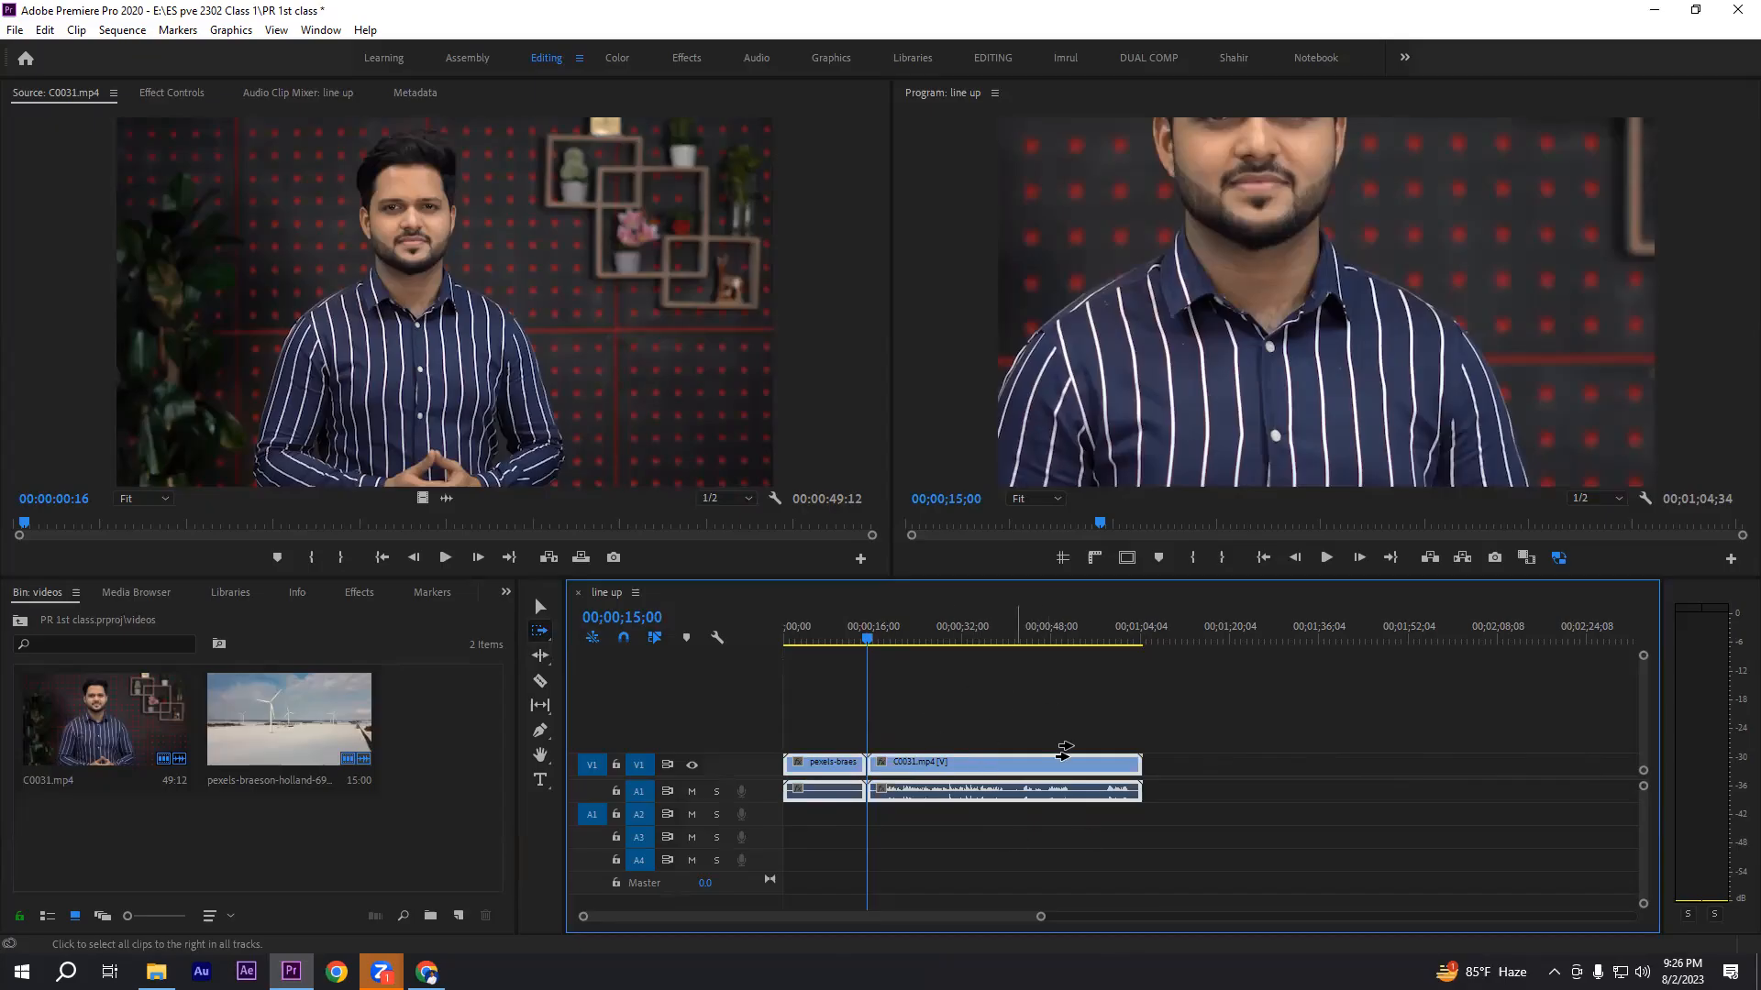
- Marquee-select both timeline clips with the Selection Tool and clear the selection
click(540, 607)
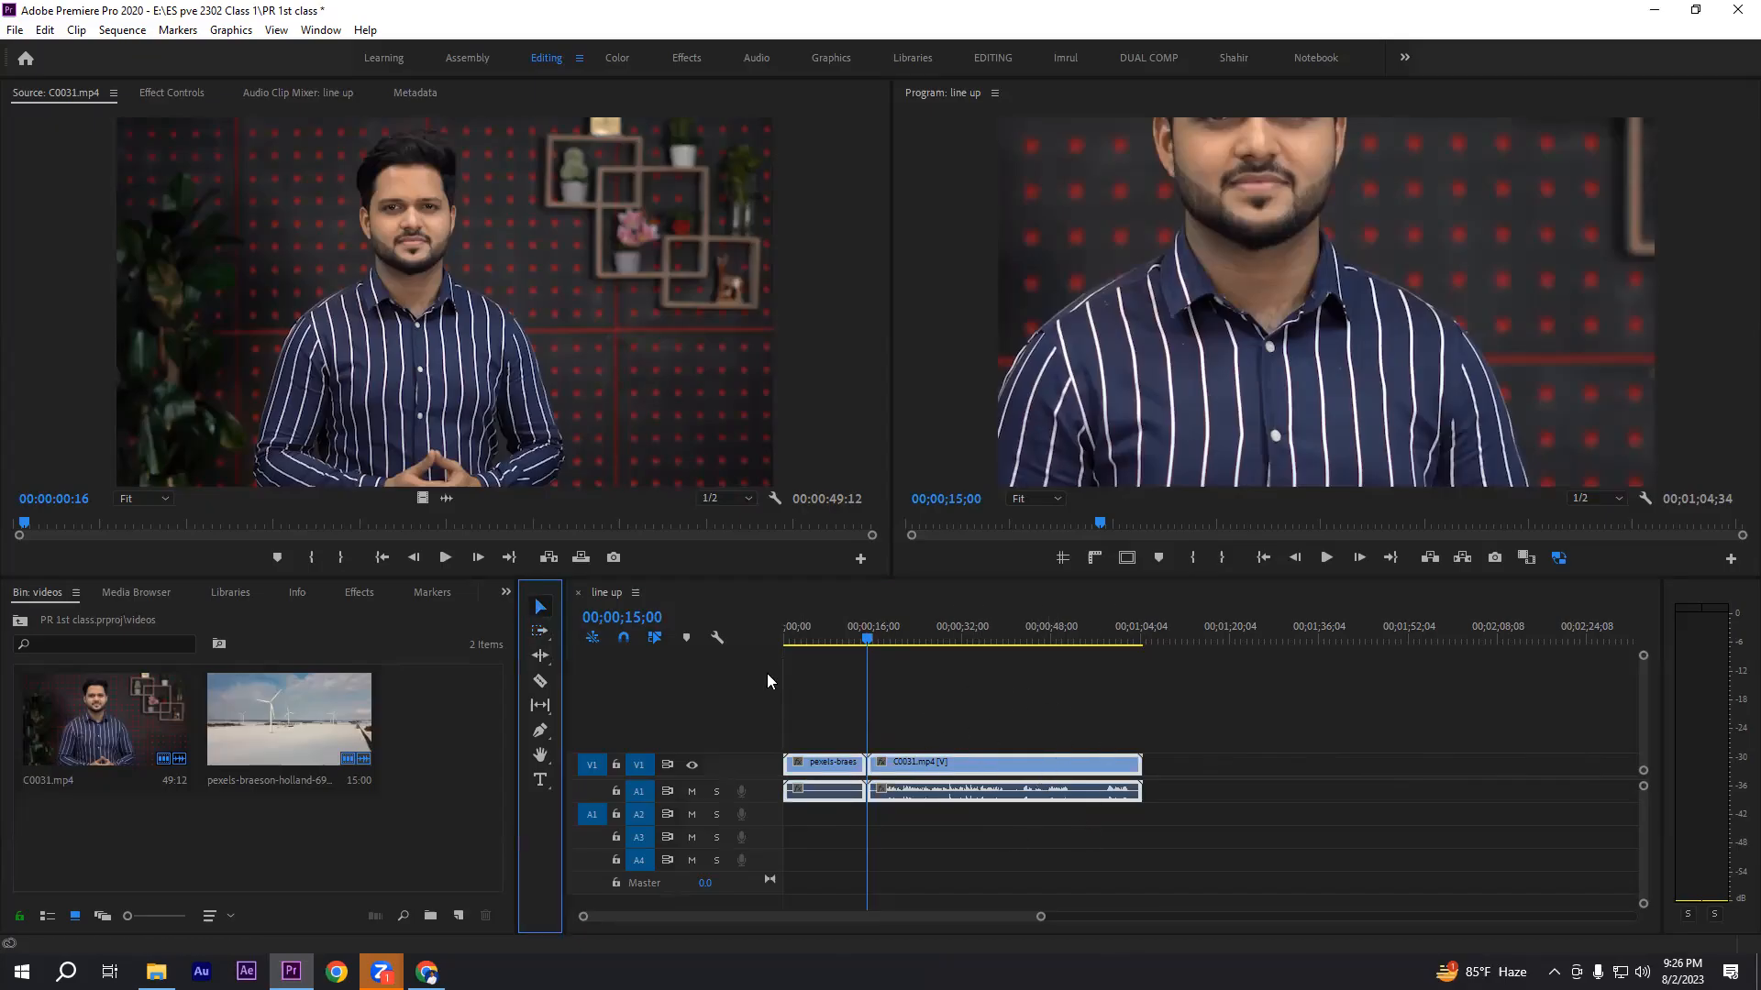
click(842, 717)
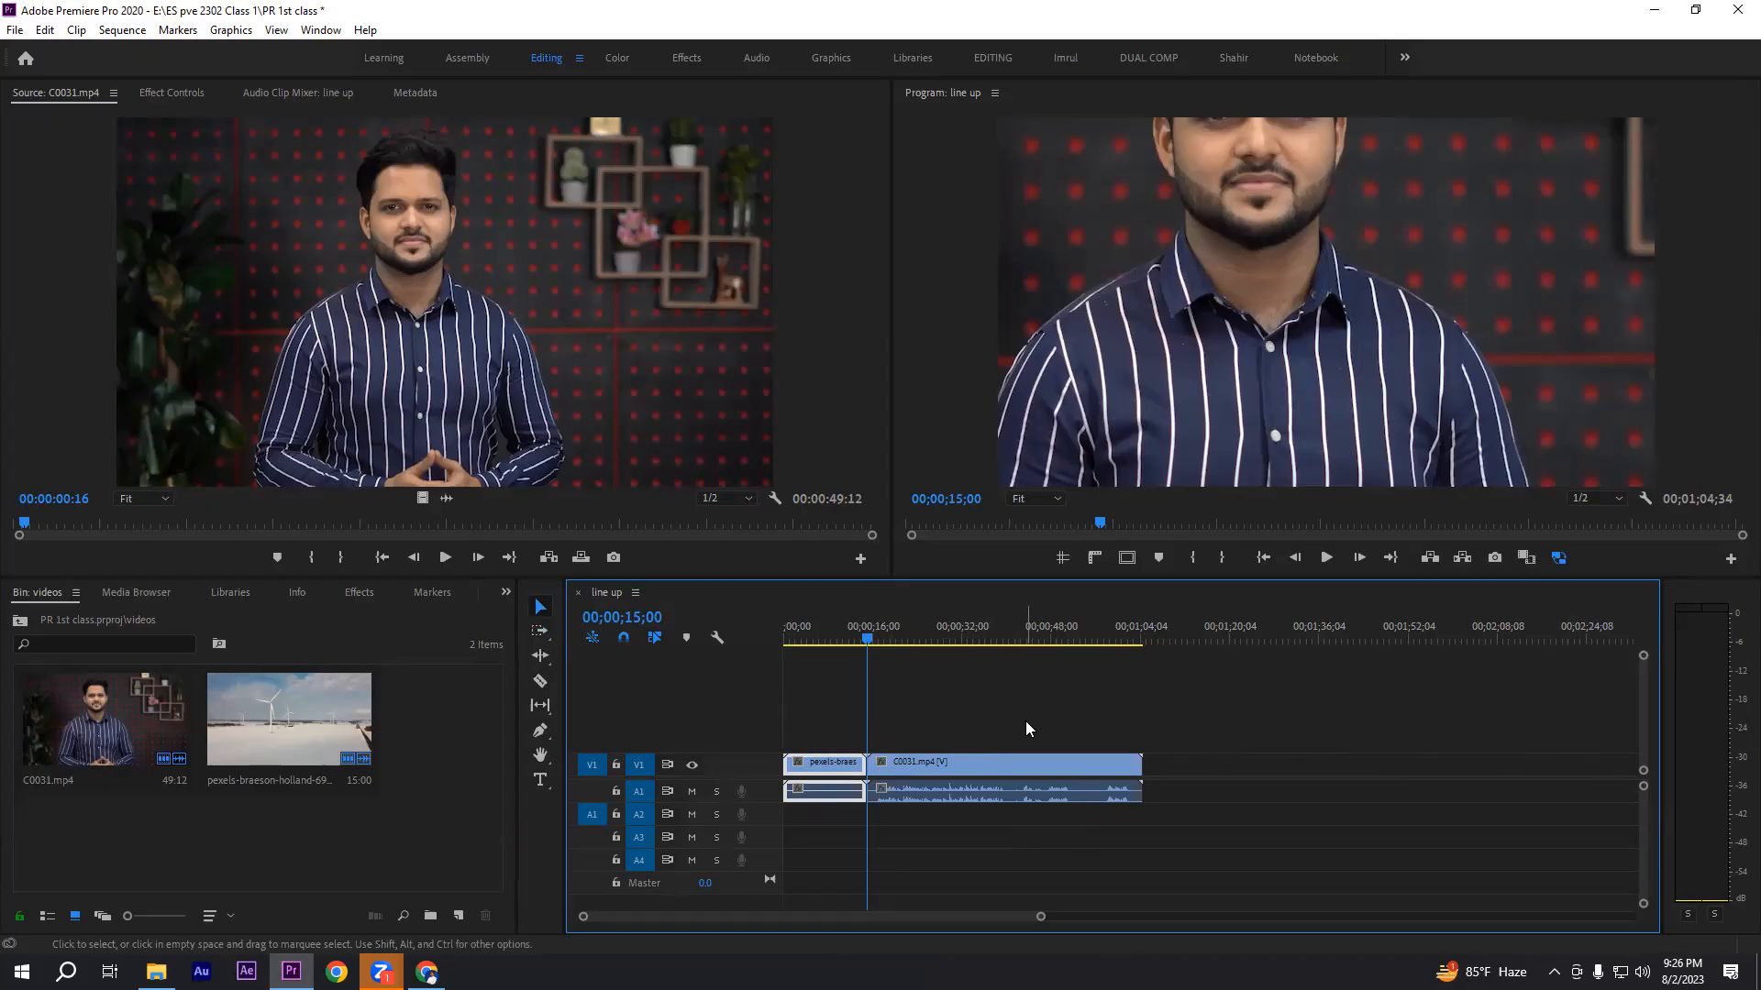
drag(804, 720, 1465, 845)
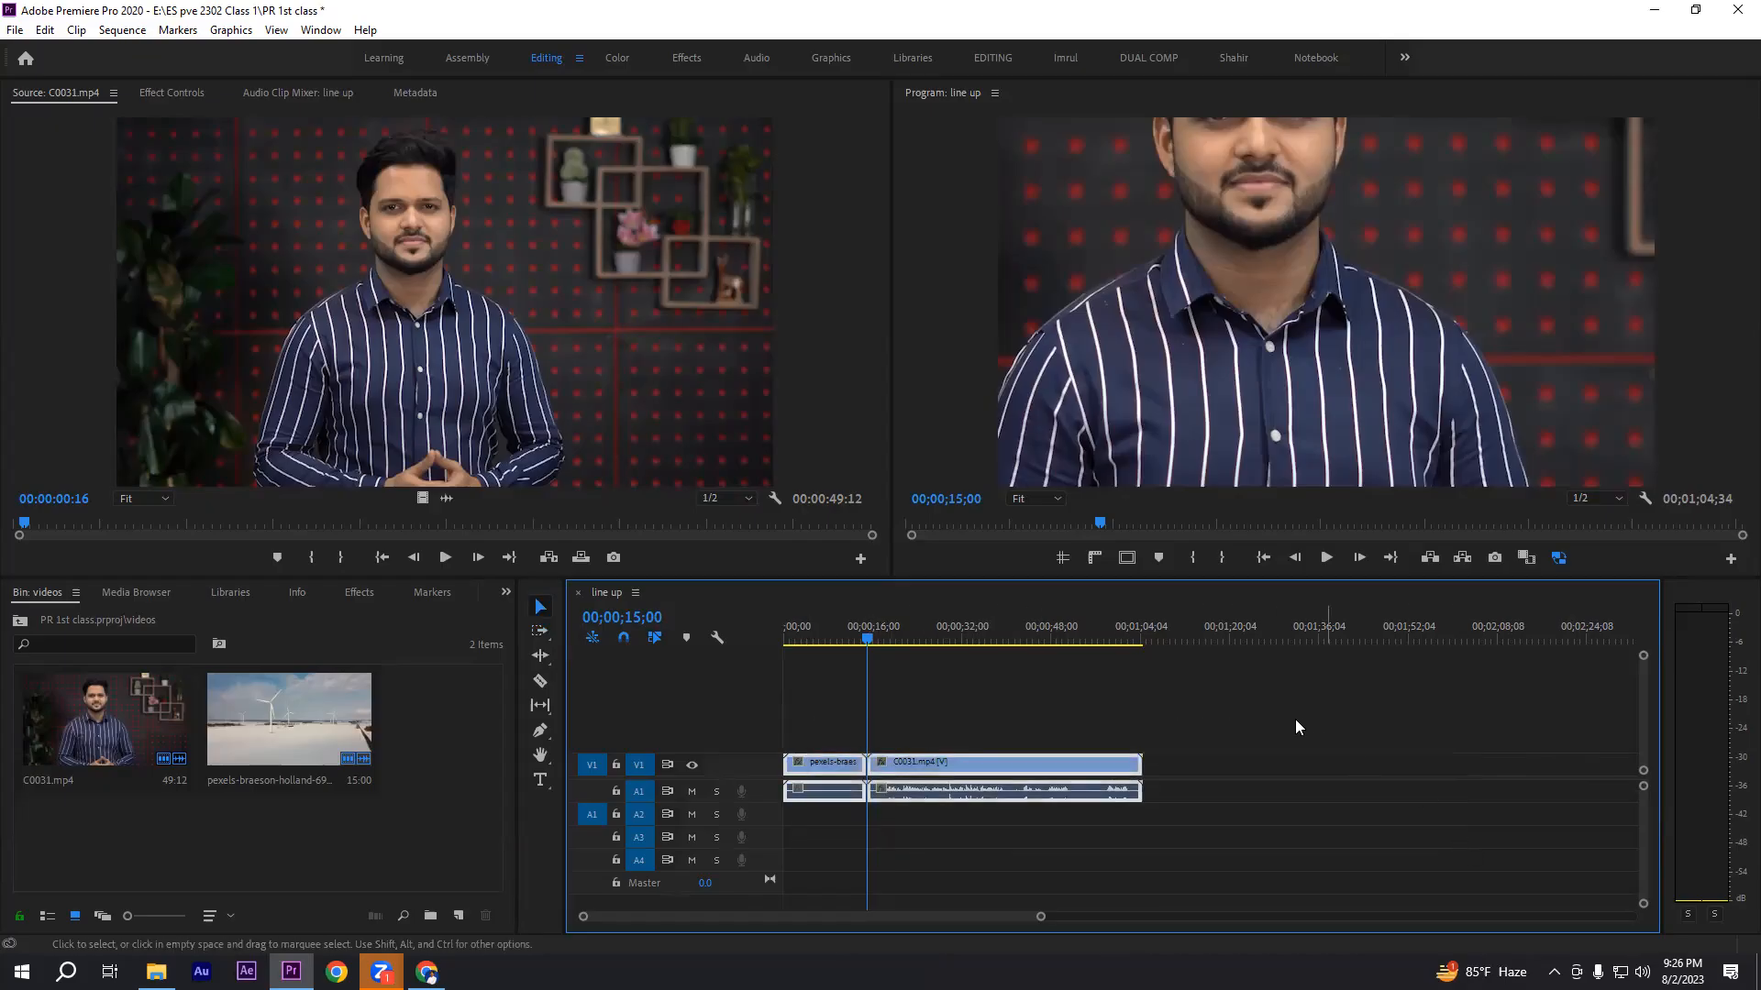
click(1192, 714)
- Select both clips again with the Track Select Forward Tool and deselect them with the Selection Tool
click(540, 631)
click(812, 764)
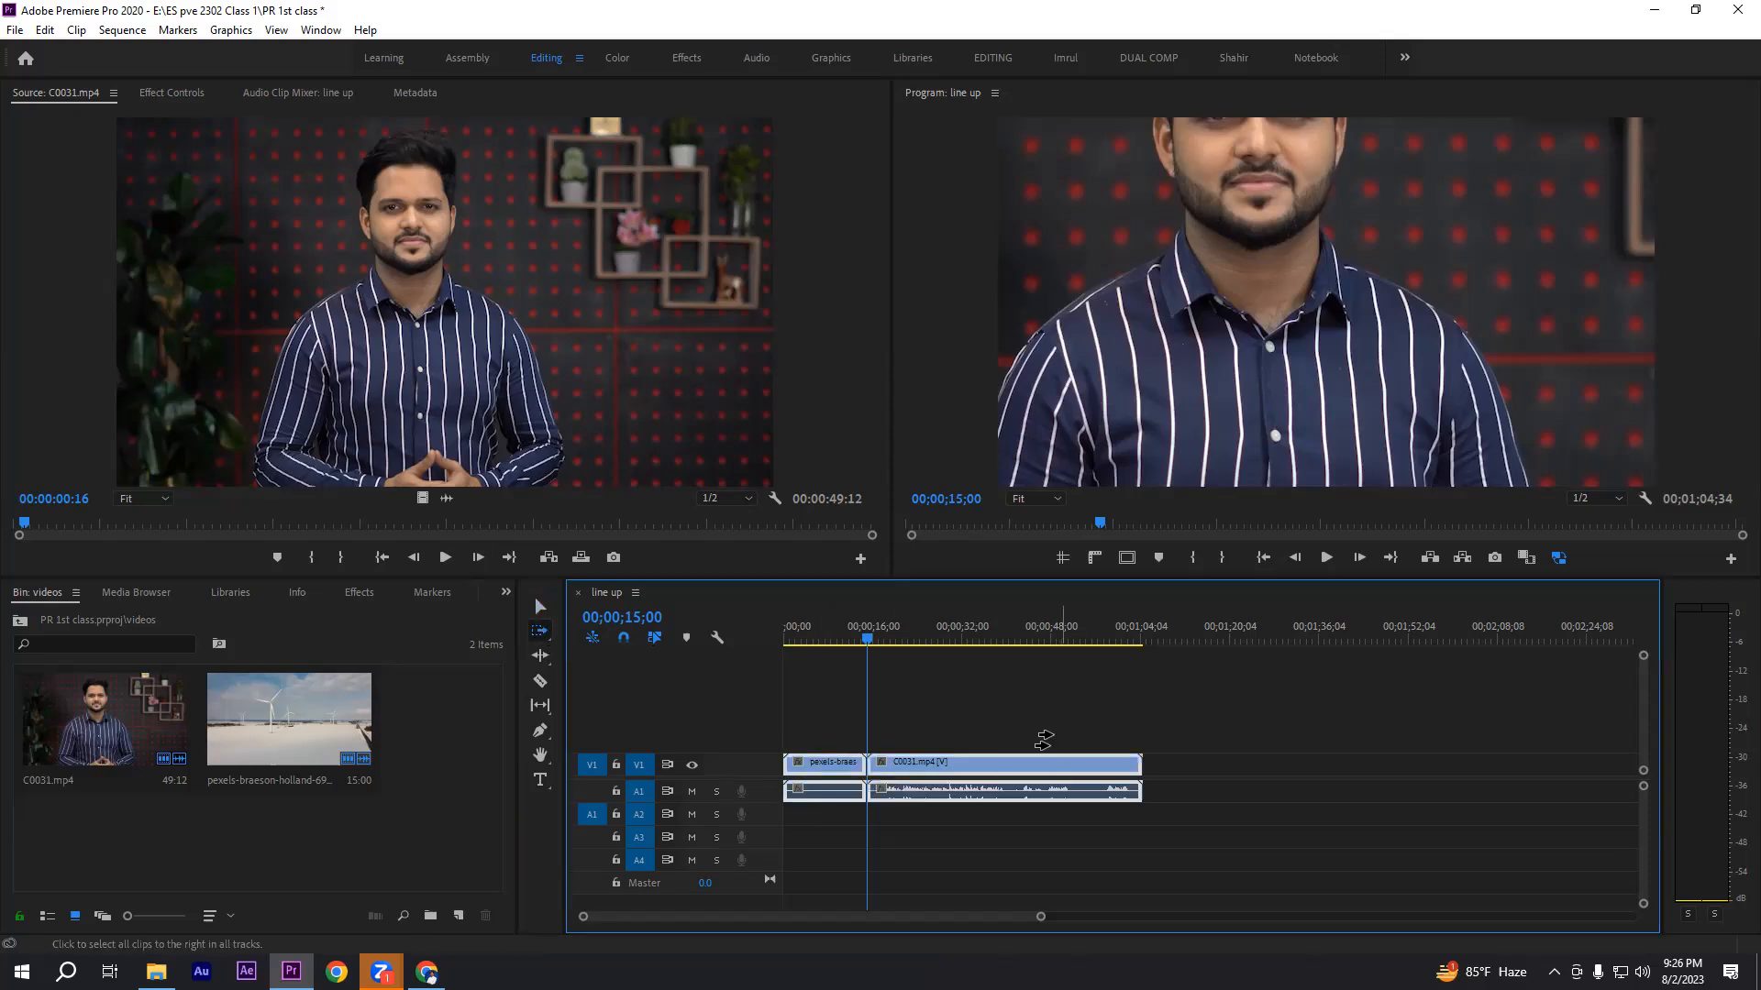
click(542, 634)
click(541, 635)
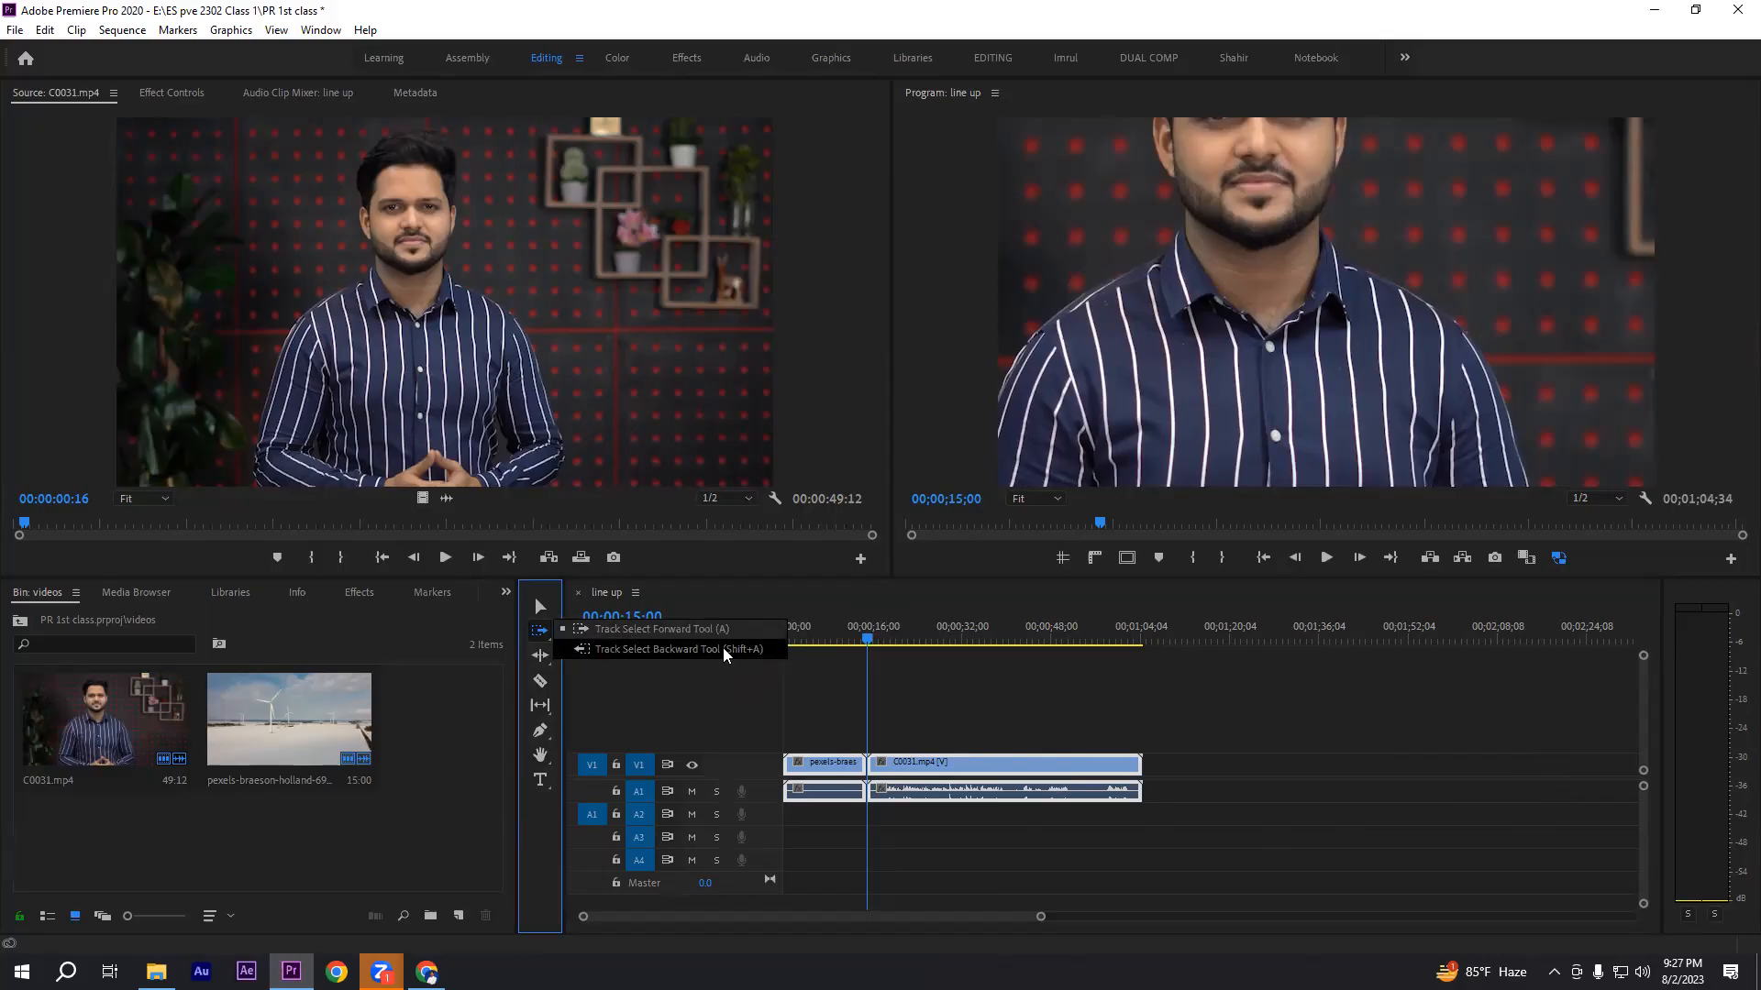
click(651, 644)
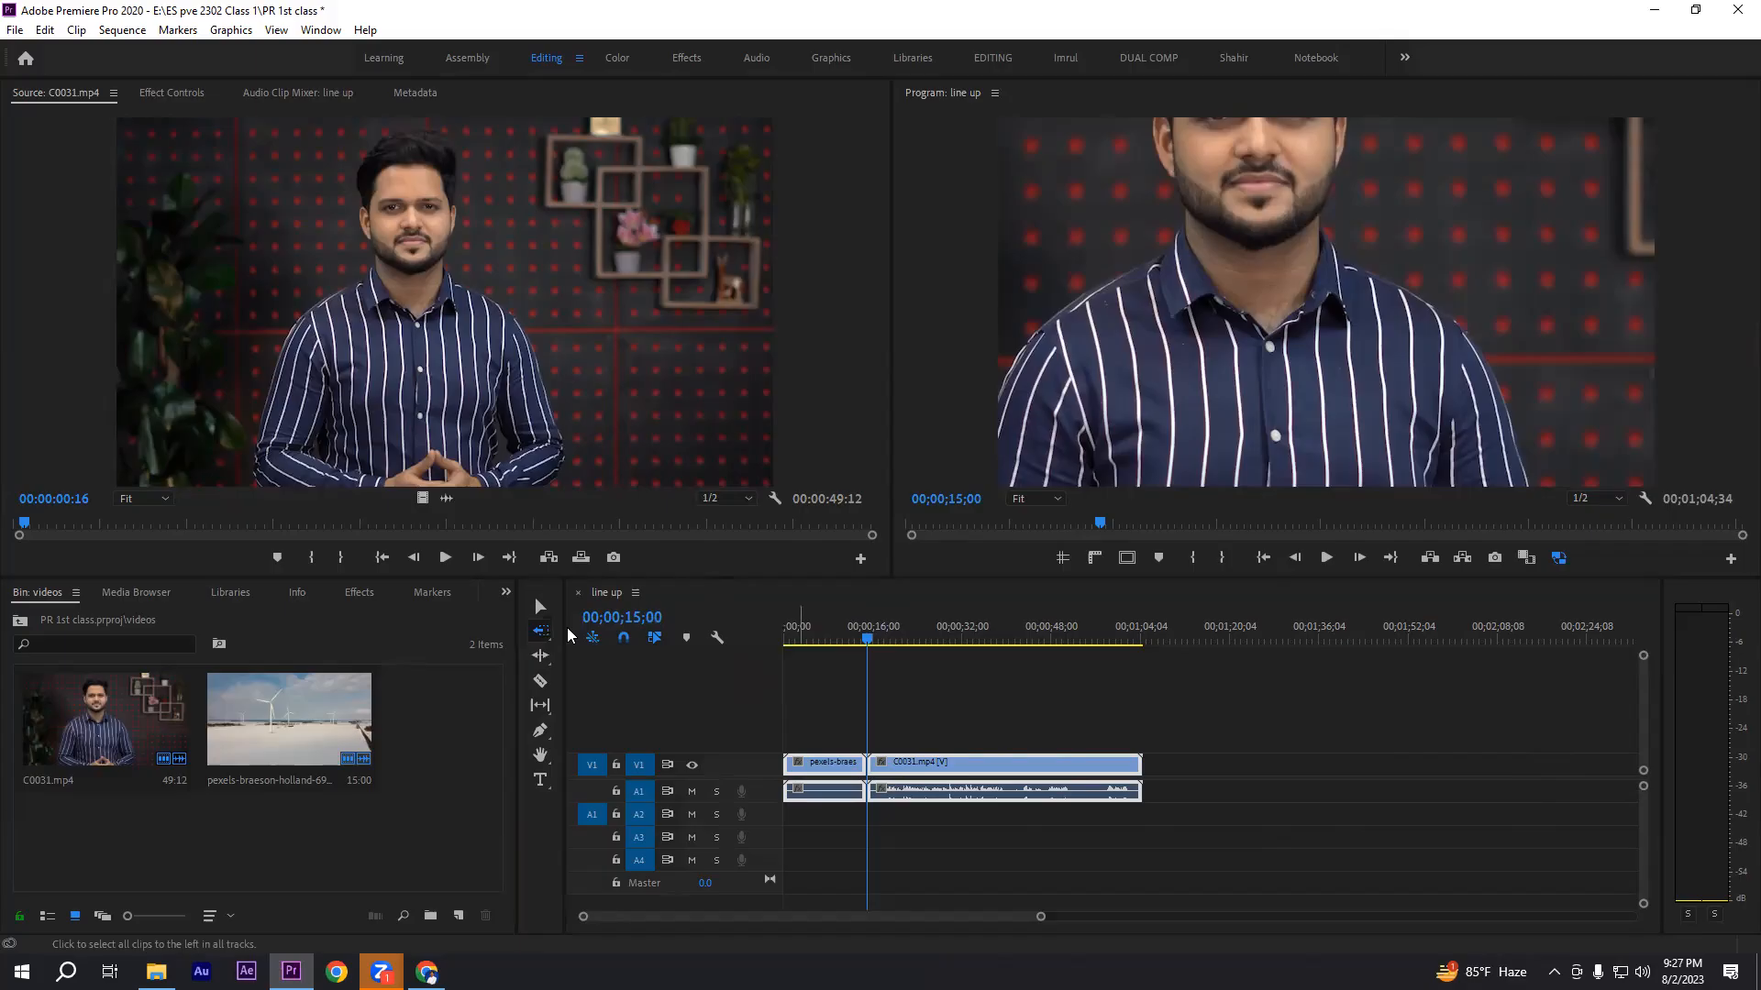
click(540, 607)
click(994, 699)
- Select all clips from C0031.mp4 backward with the Track Select Backward Tool
click(542, 631)
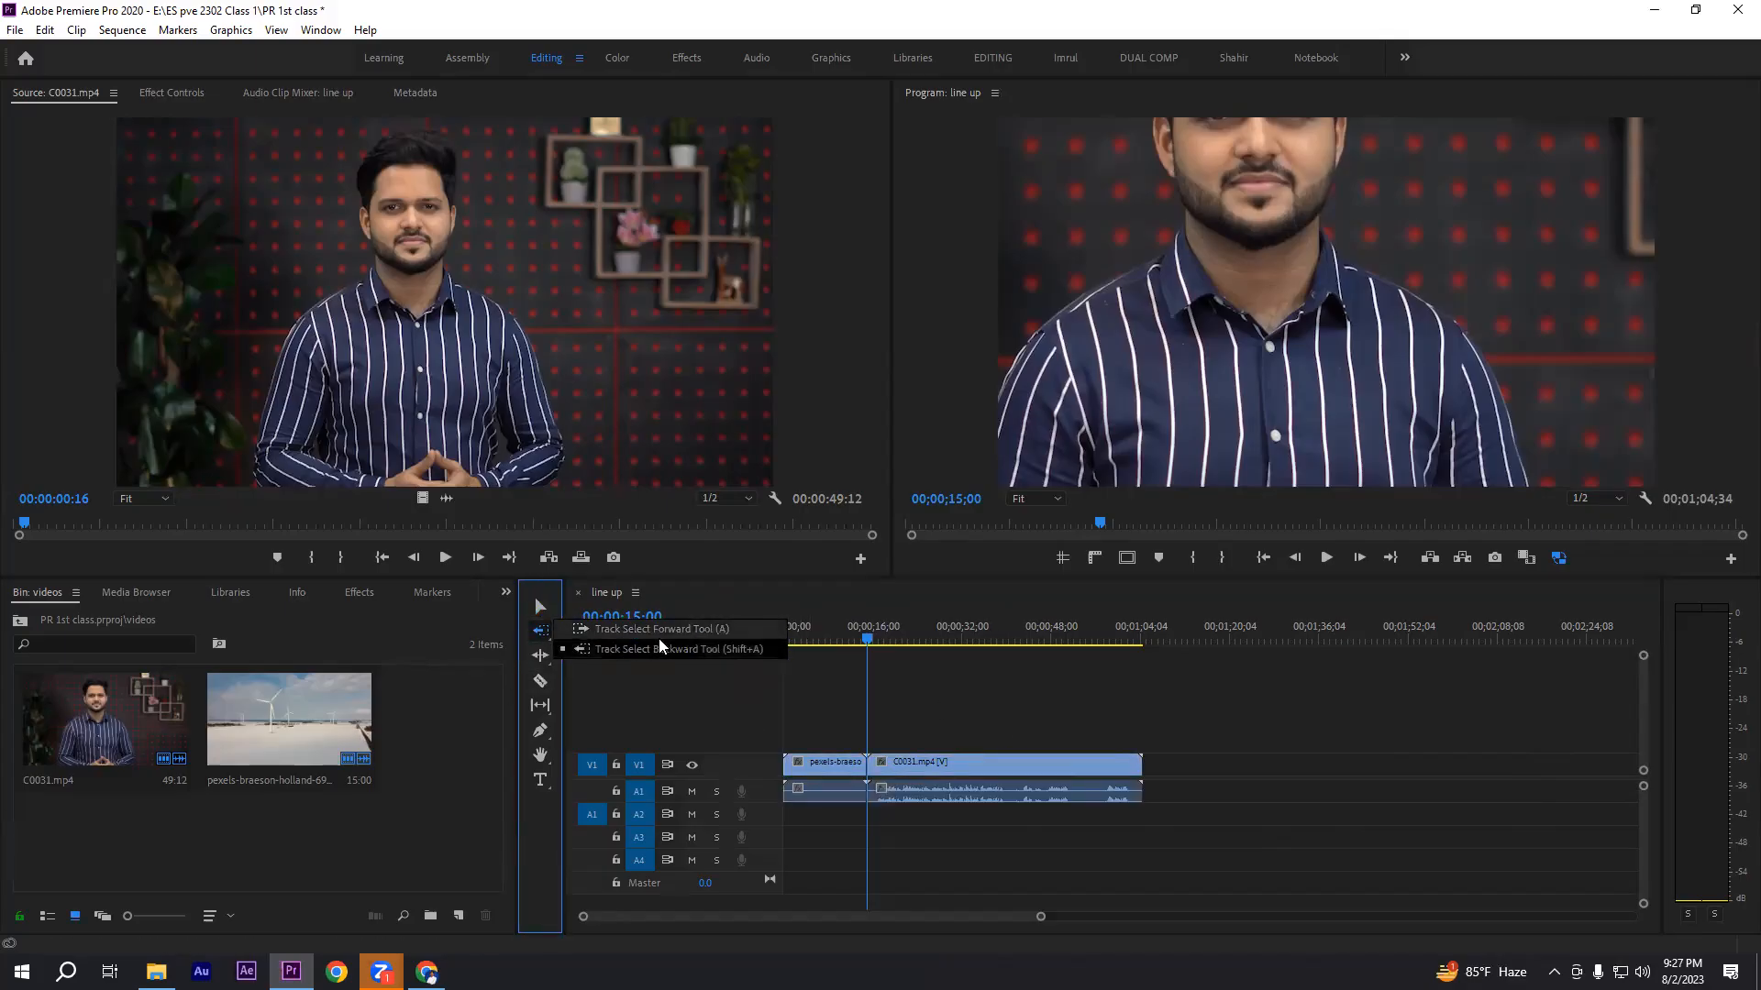
click(658, 647)
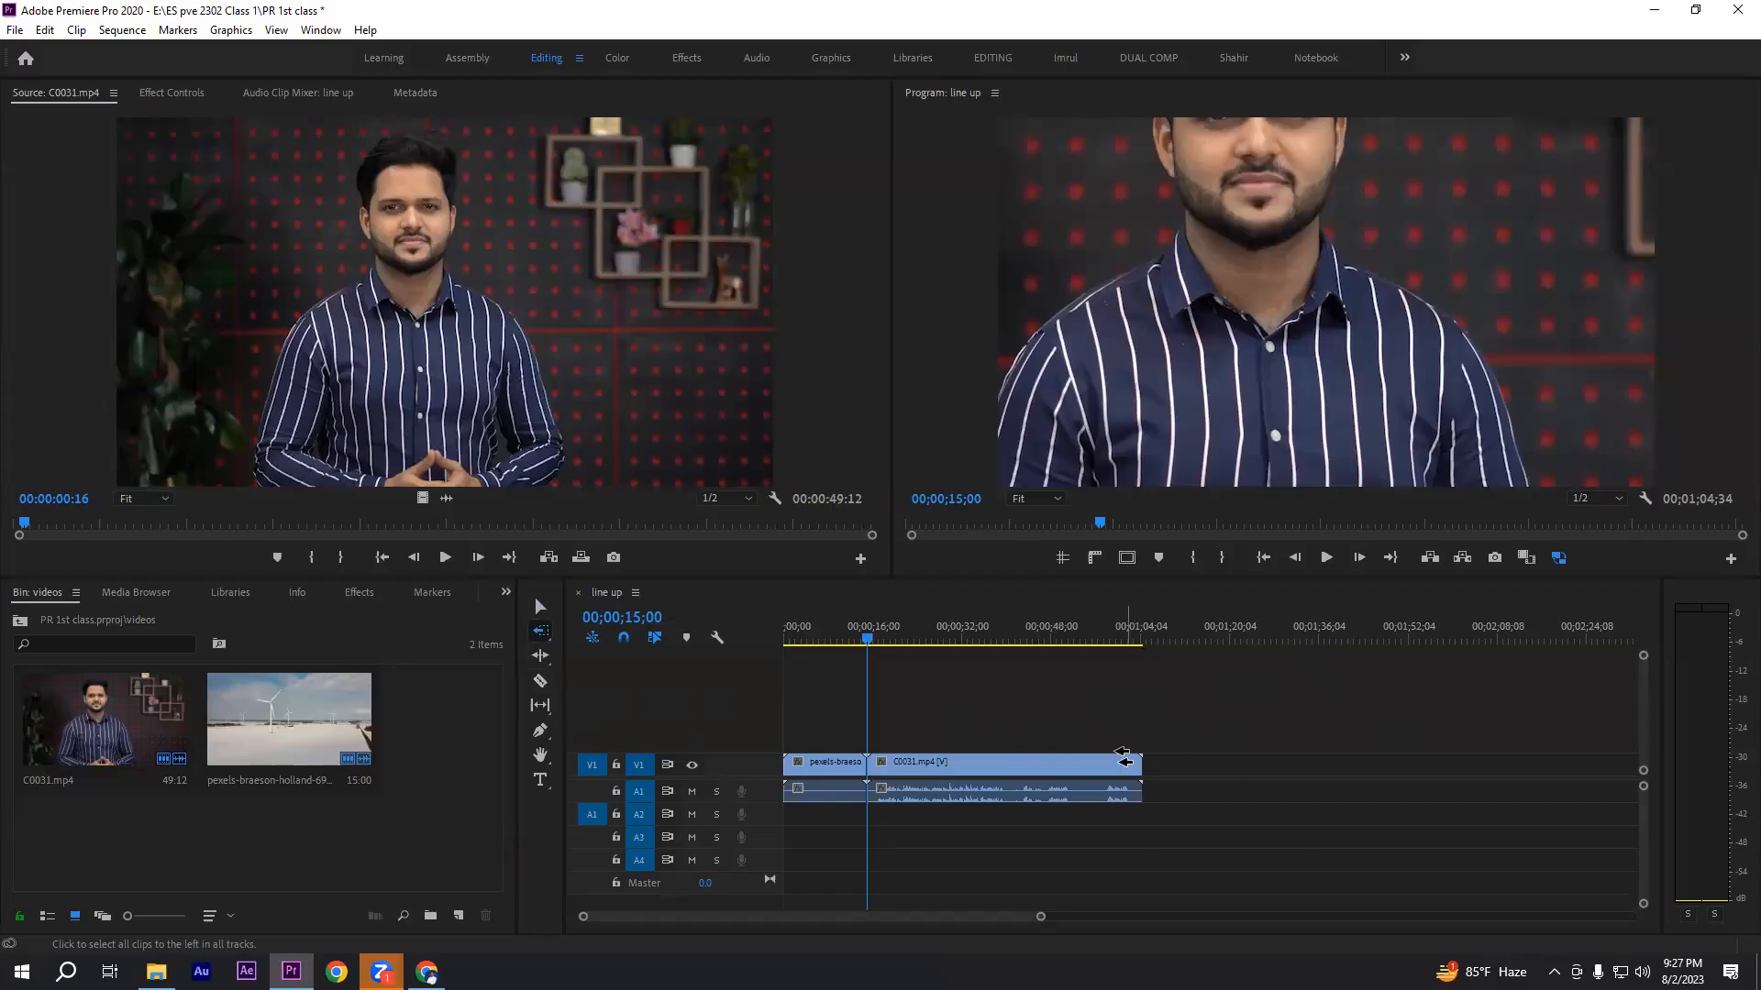
click(1072, 768)
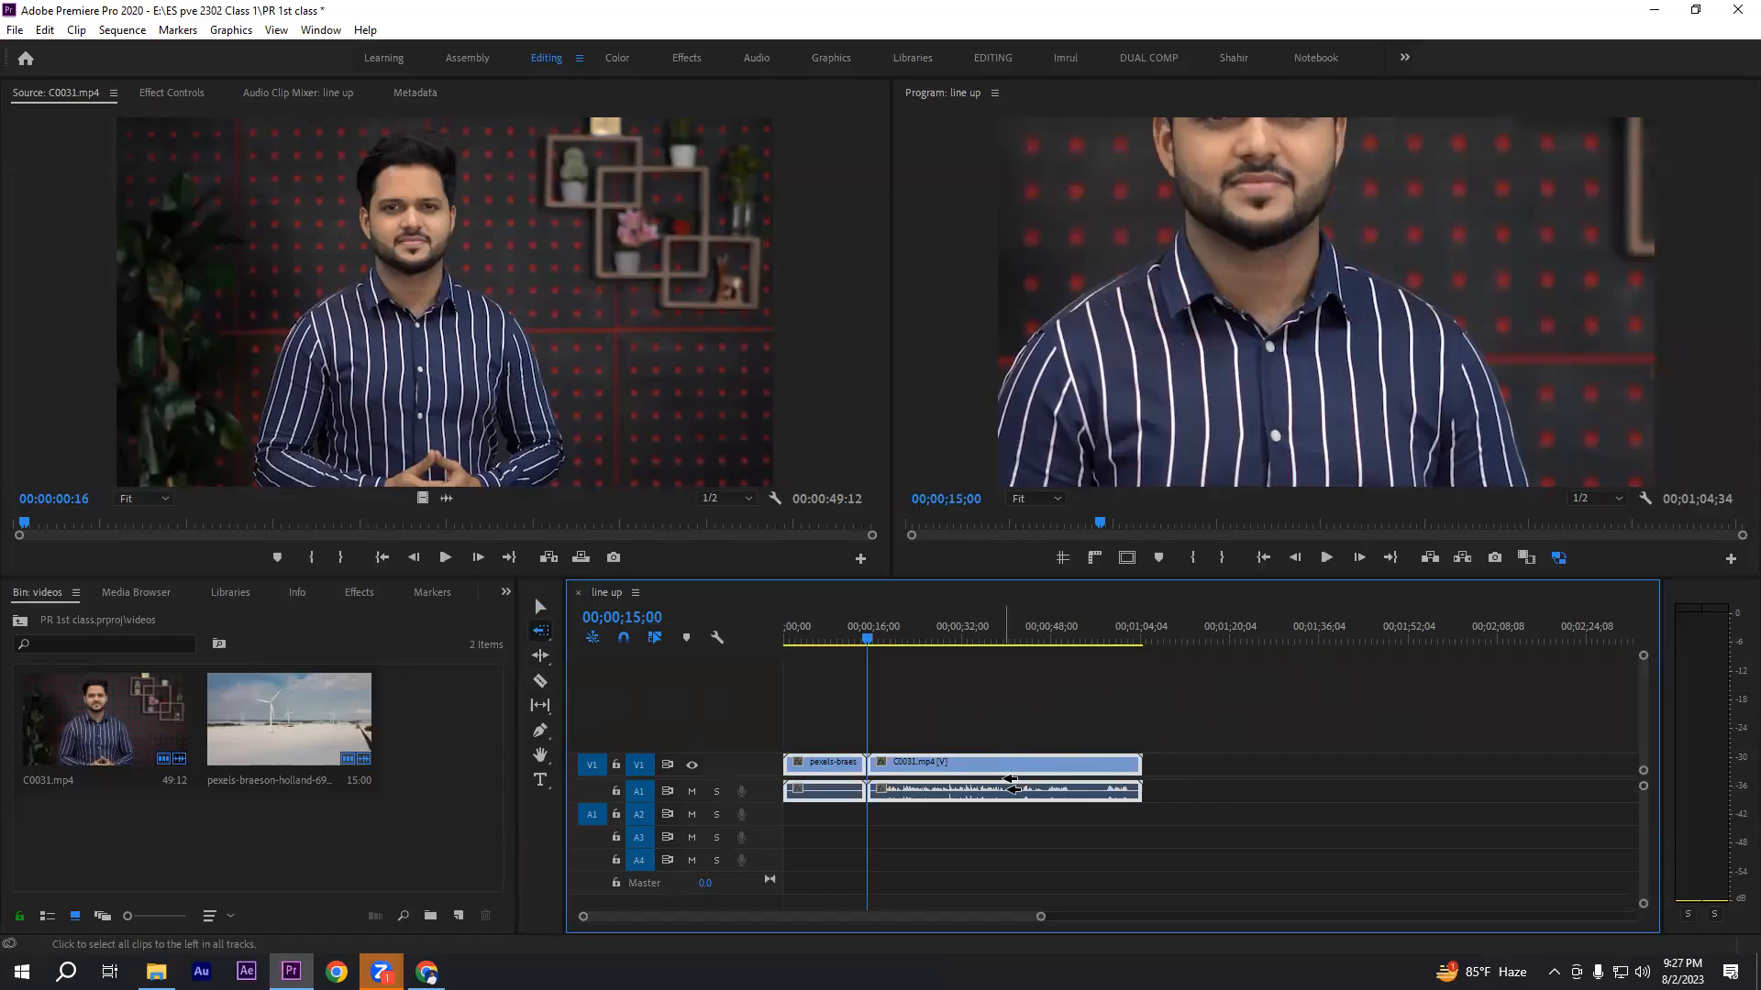
- Select the pexels and C0031.mp4 timeline clips individually in turn with the Selection Tool, ending with nothing selected
click(541, 607)
click(845, 759)
click(913, 762)
click(827, 771)
click(900, 761)
click(899, 734)
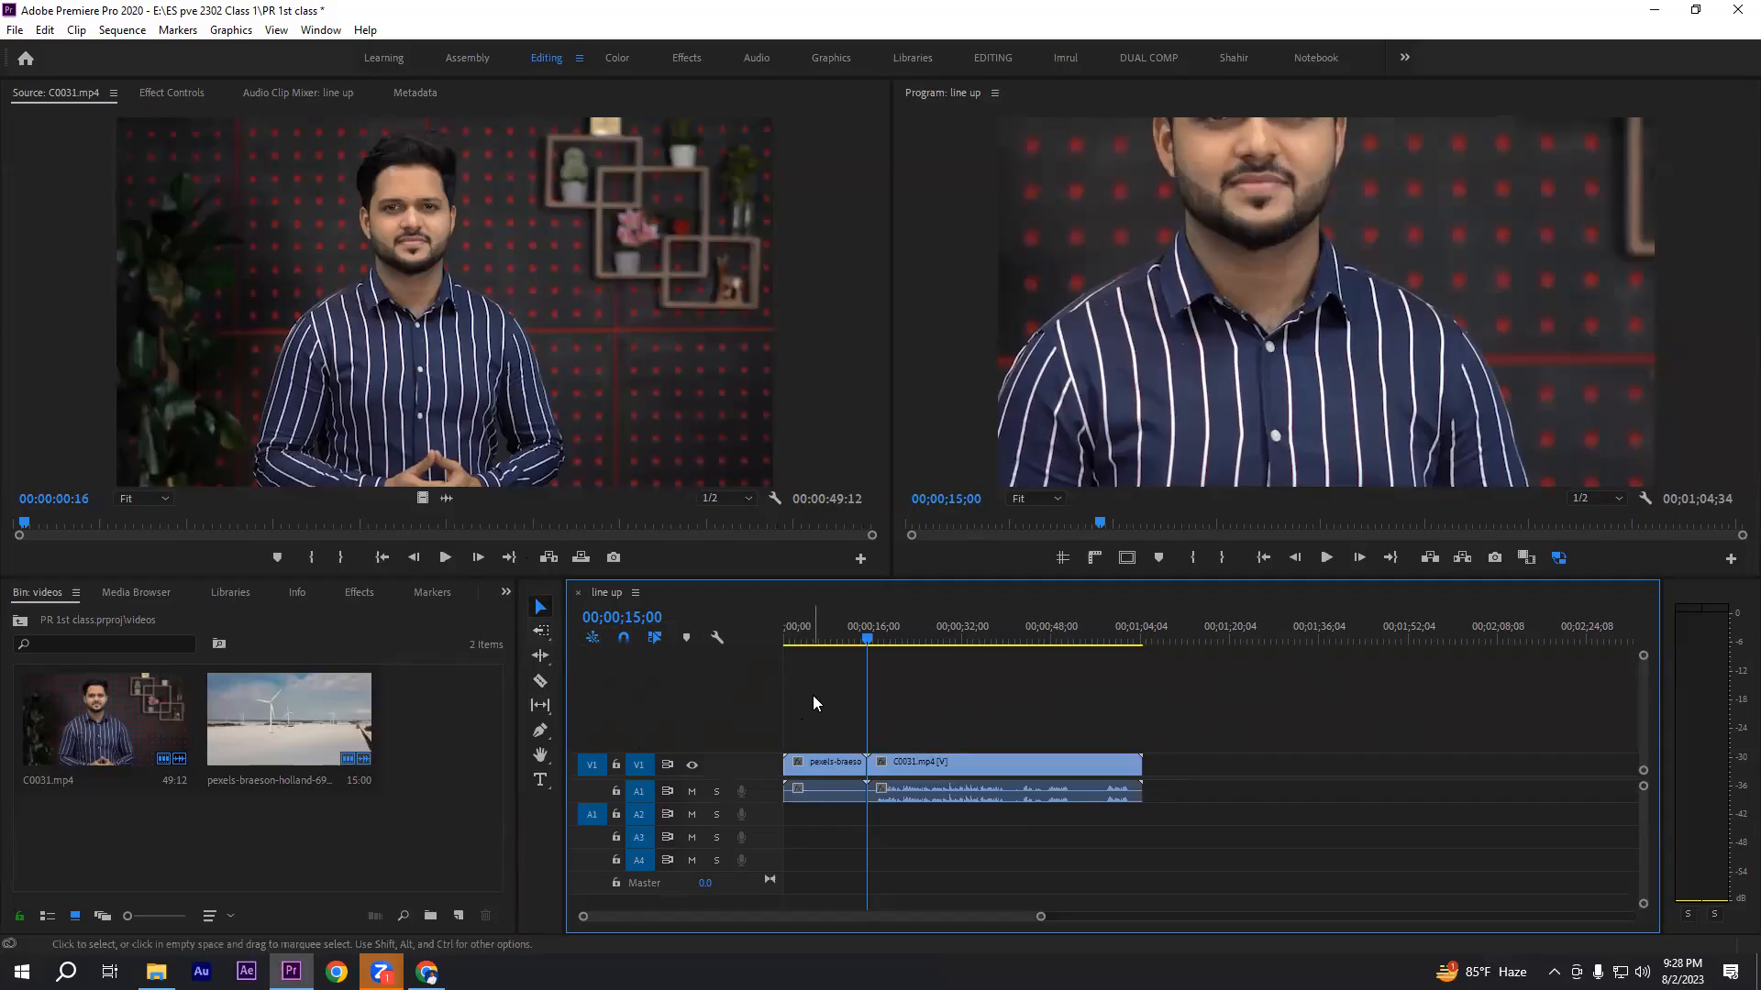
- Move the playhead to 00;00;20;53 and split the C0031.mp4 timeline clip further along with the Razor Tool, at about 00;00;27
click(541, 657)
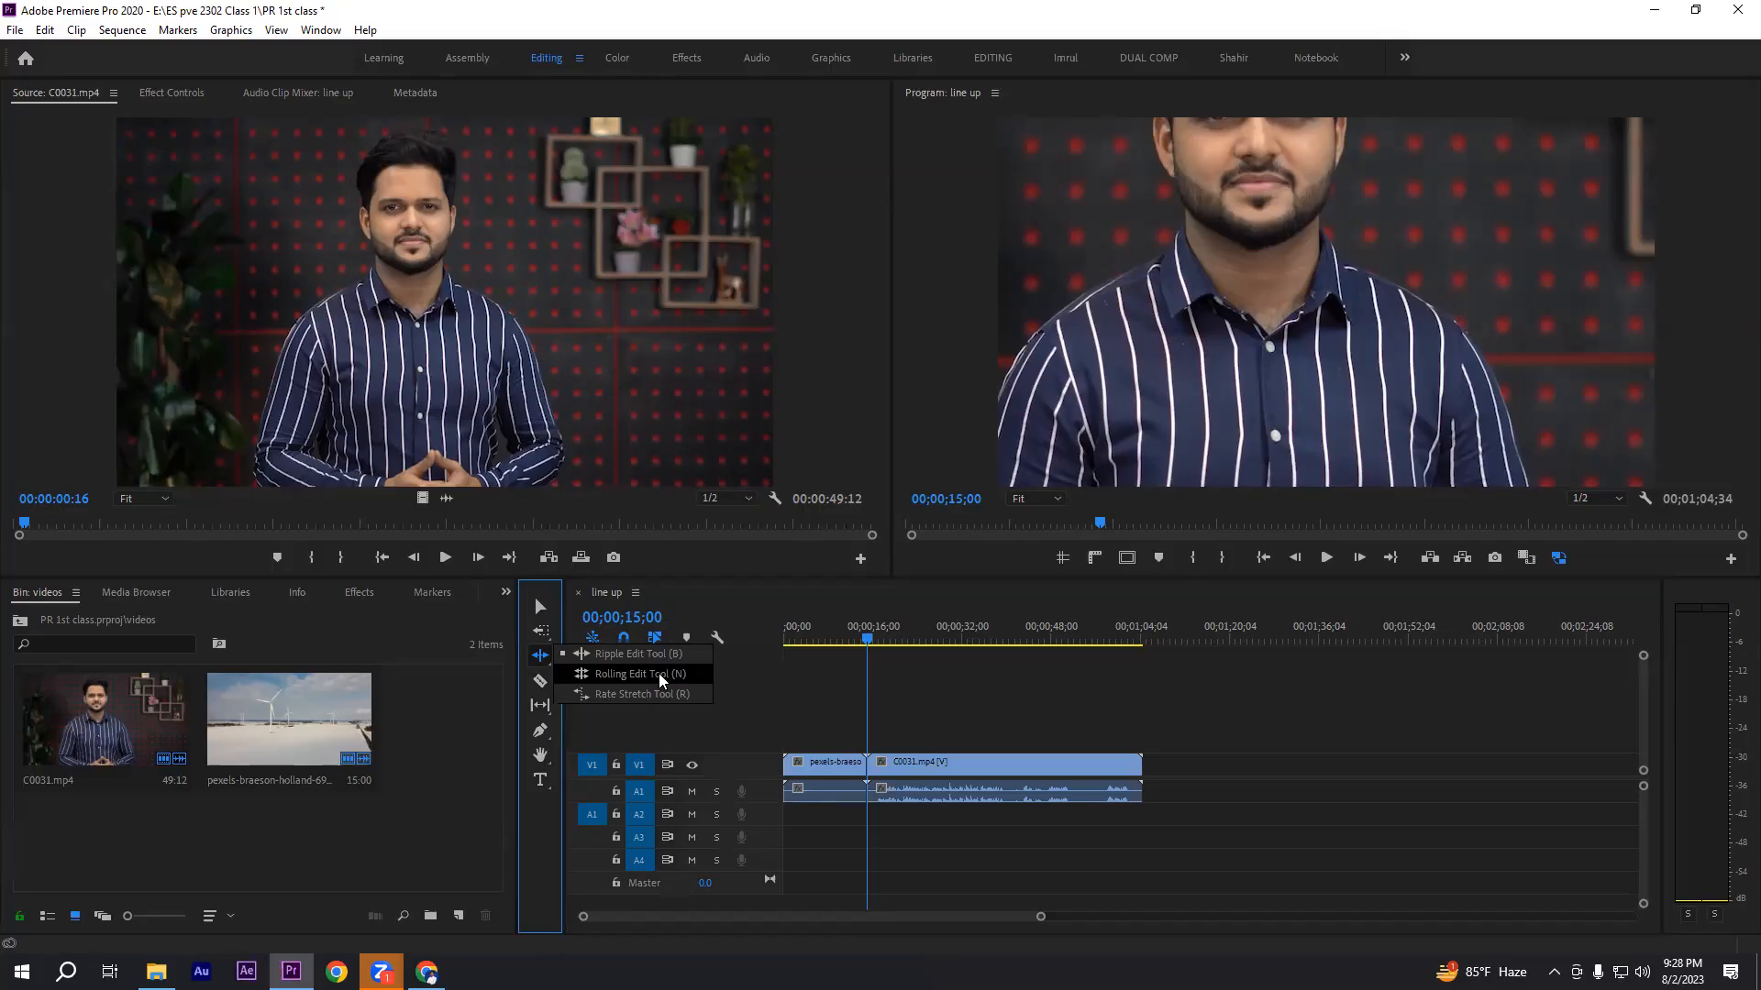
click(543, 657)
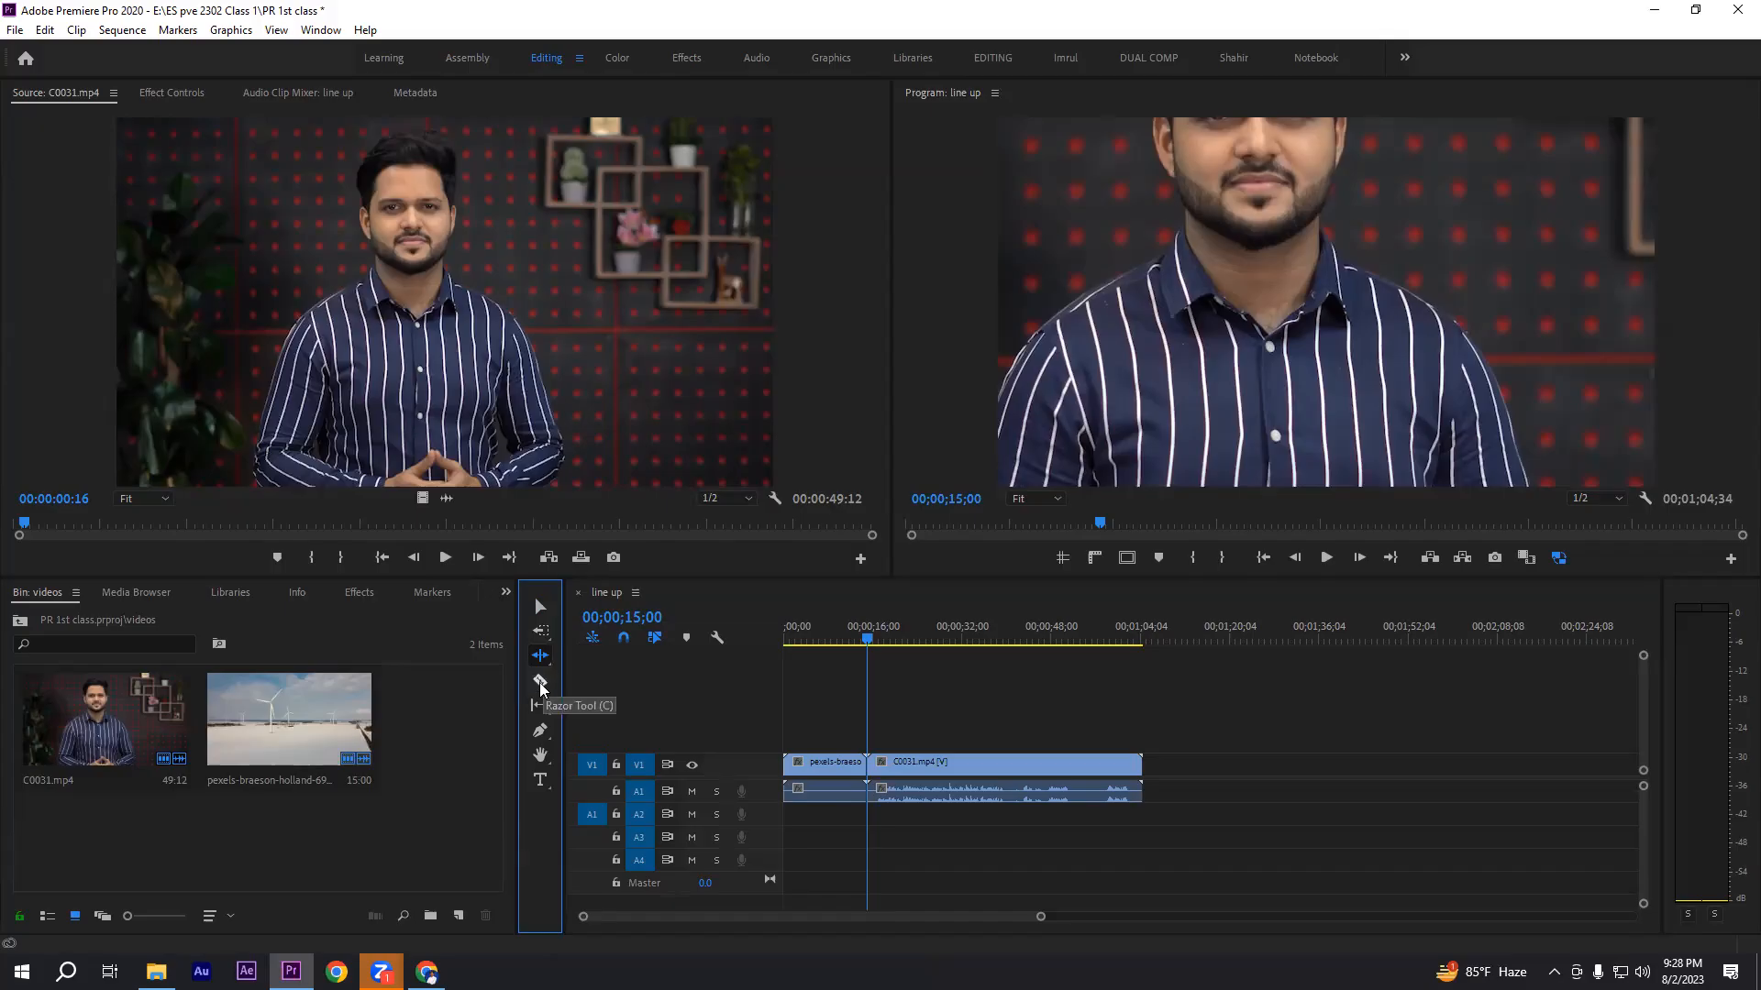
click(541, 687)
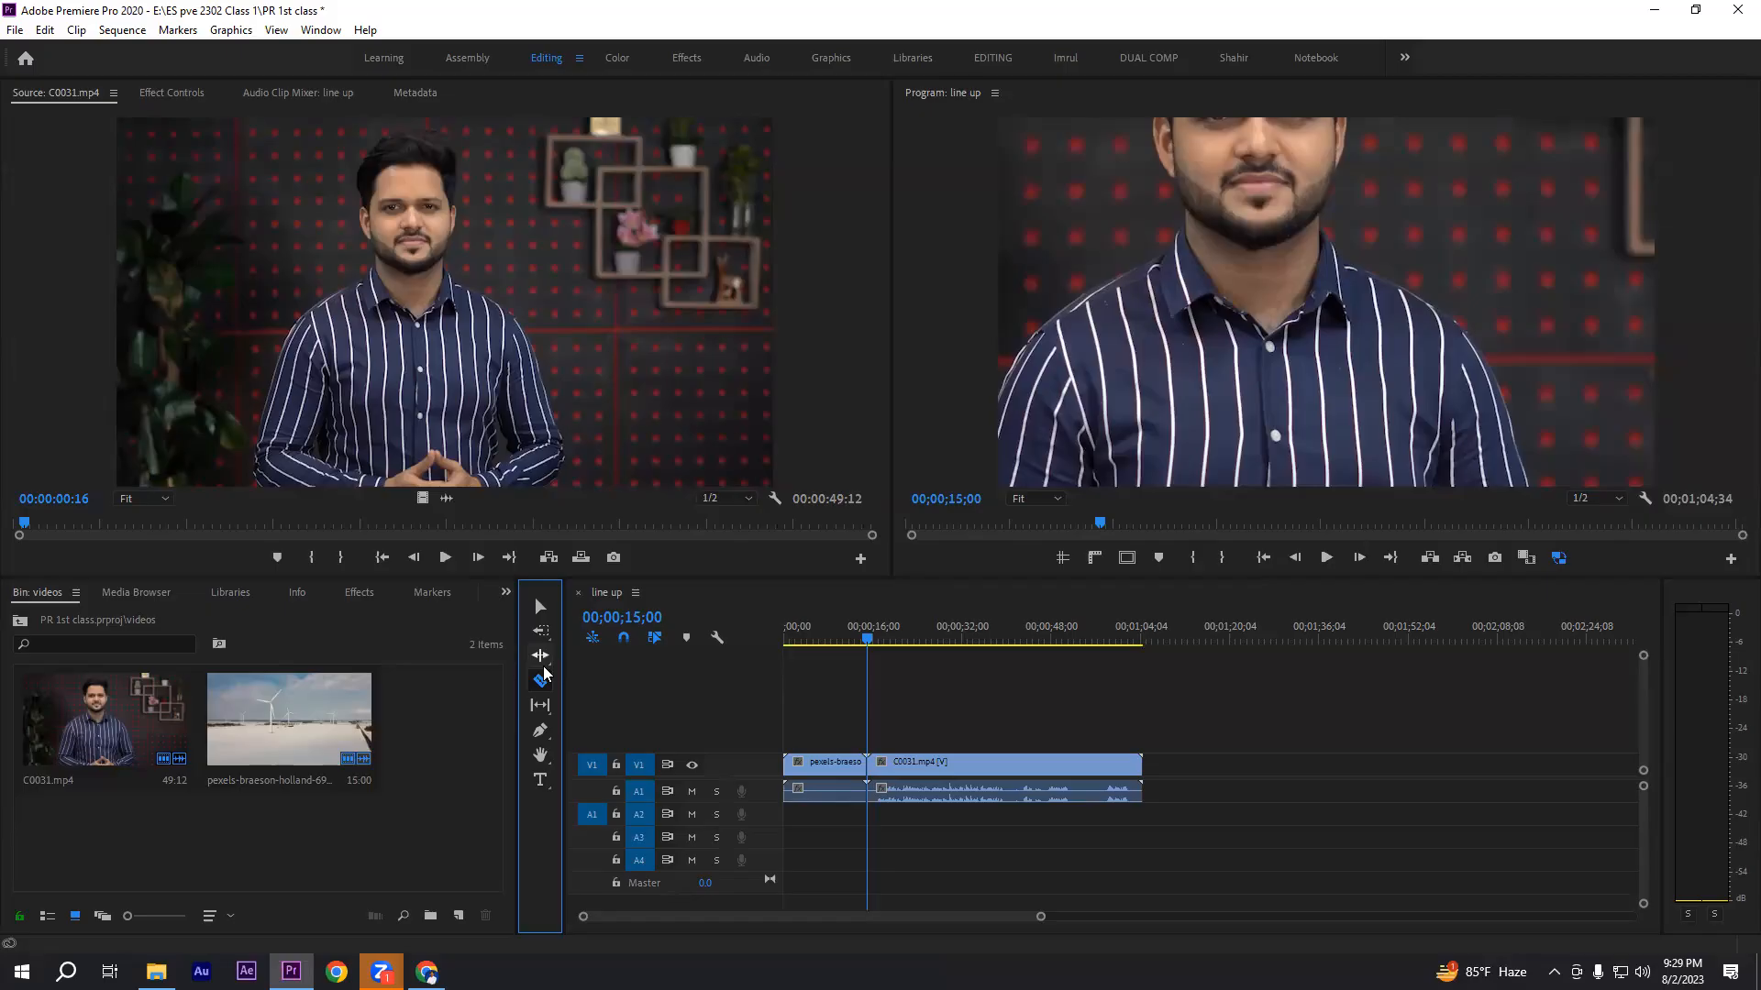
click(541, 682)
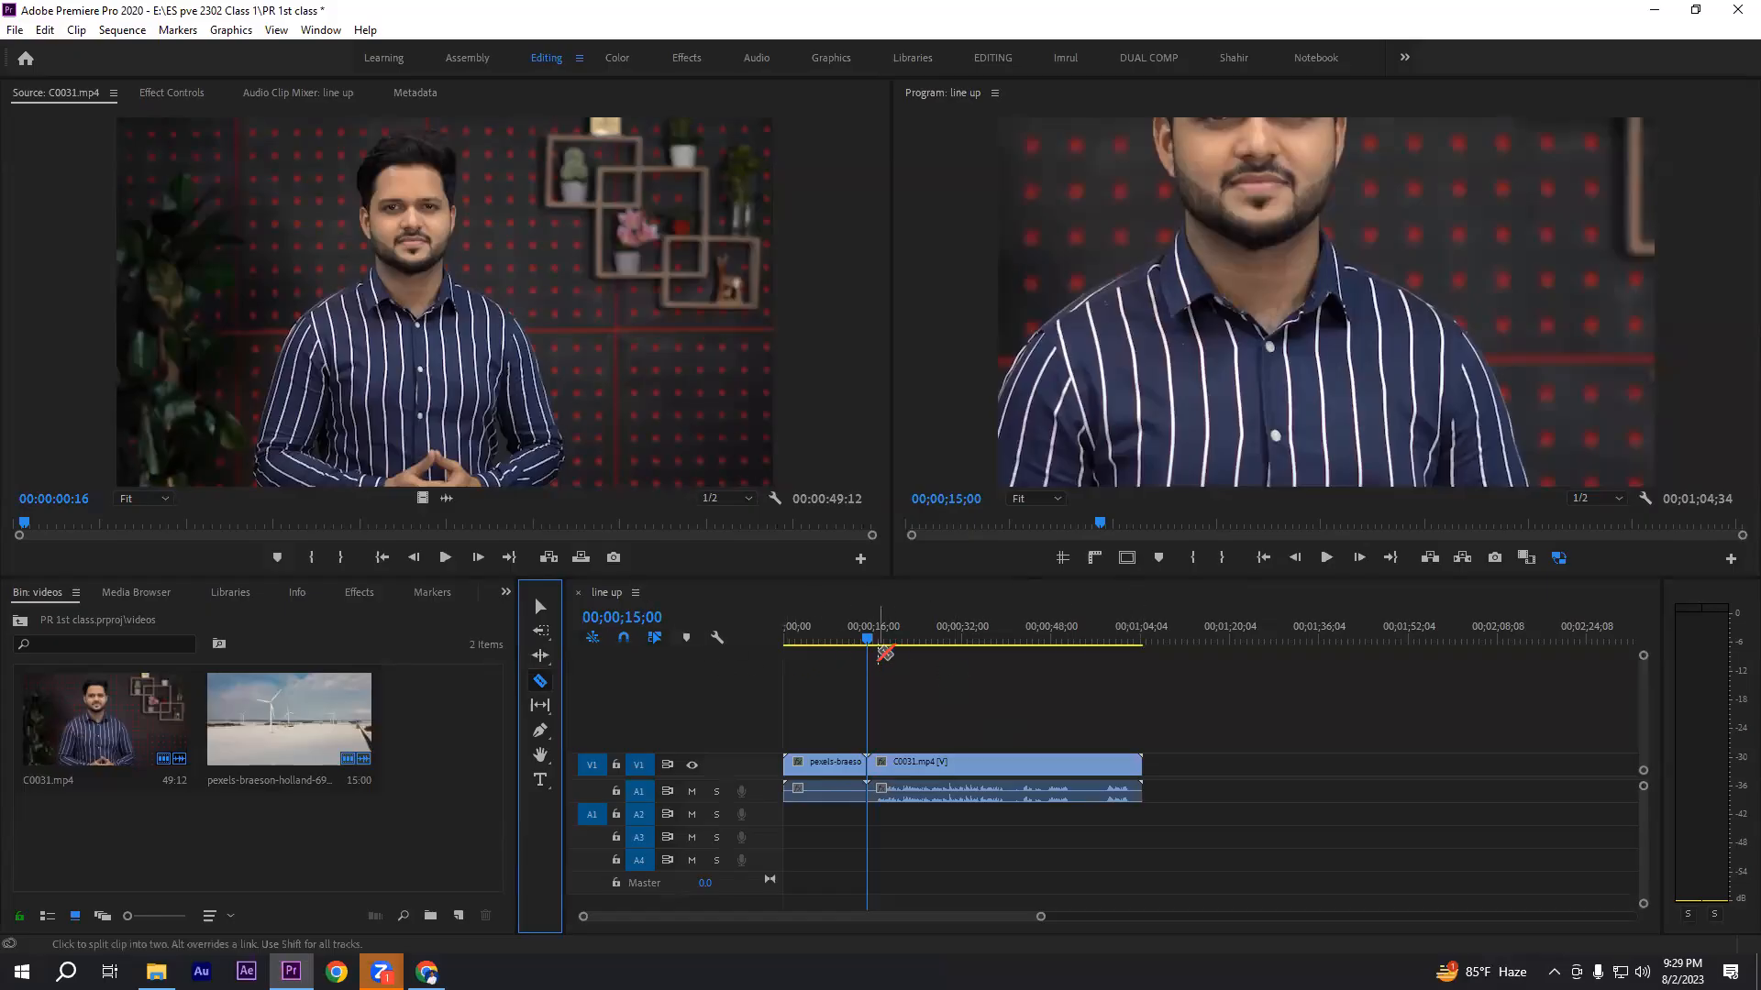
mouse_move(875, 637)
mouse_down()
mouse_move(917, 637)
mouse_move(899, 640)
mouse_up()
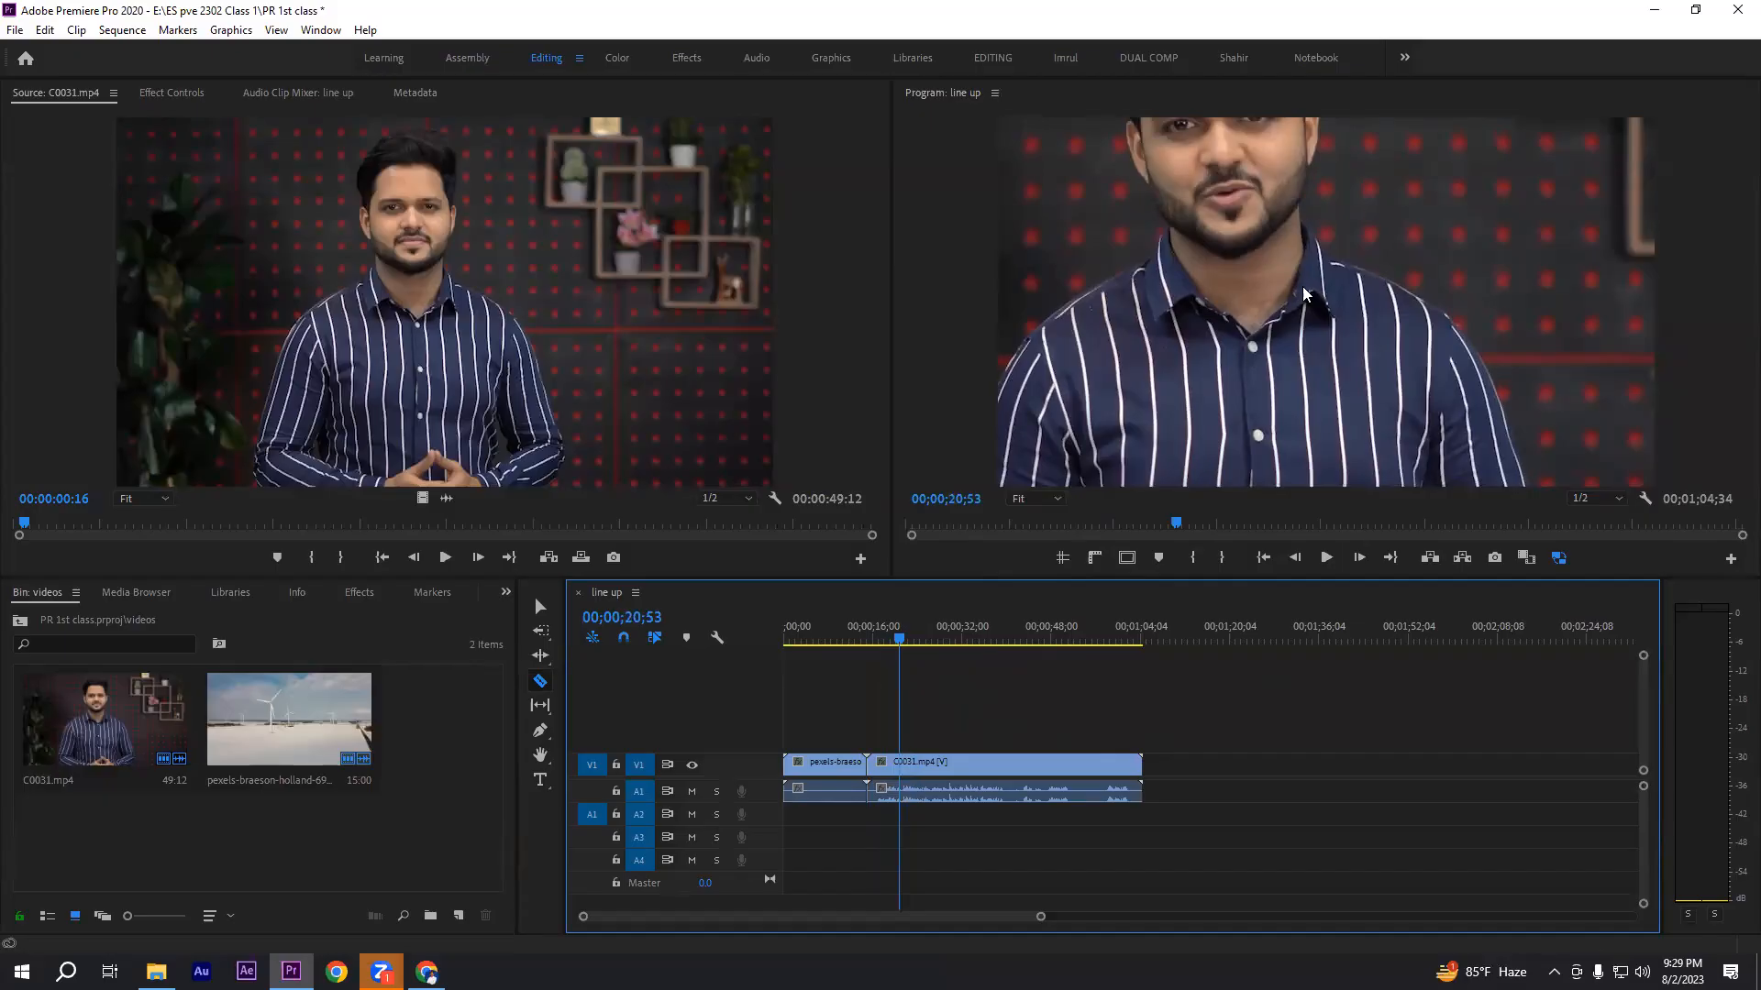
click(934, 765)
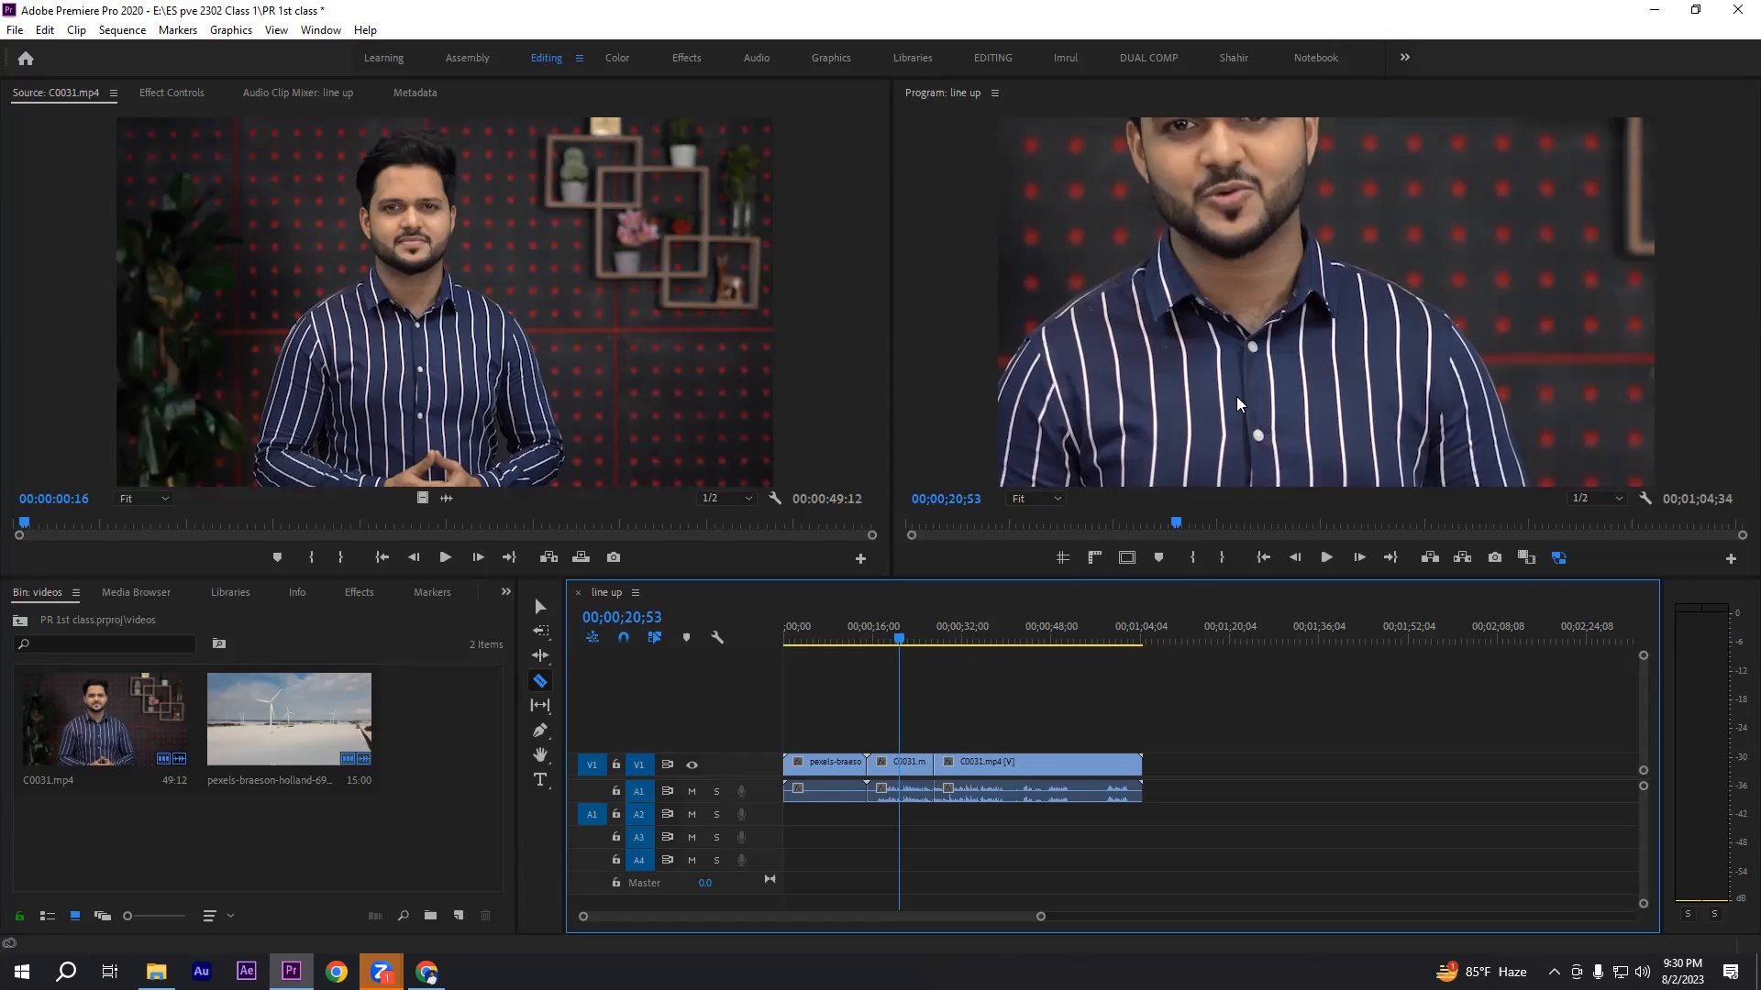
- Undo the razor cut in C0031.mp4 and look up the shortcut for the Undo command
click(45, 30)
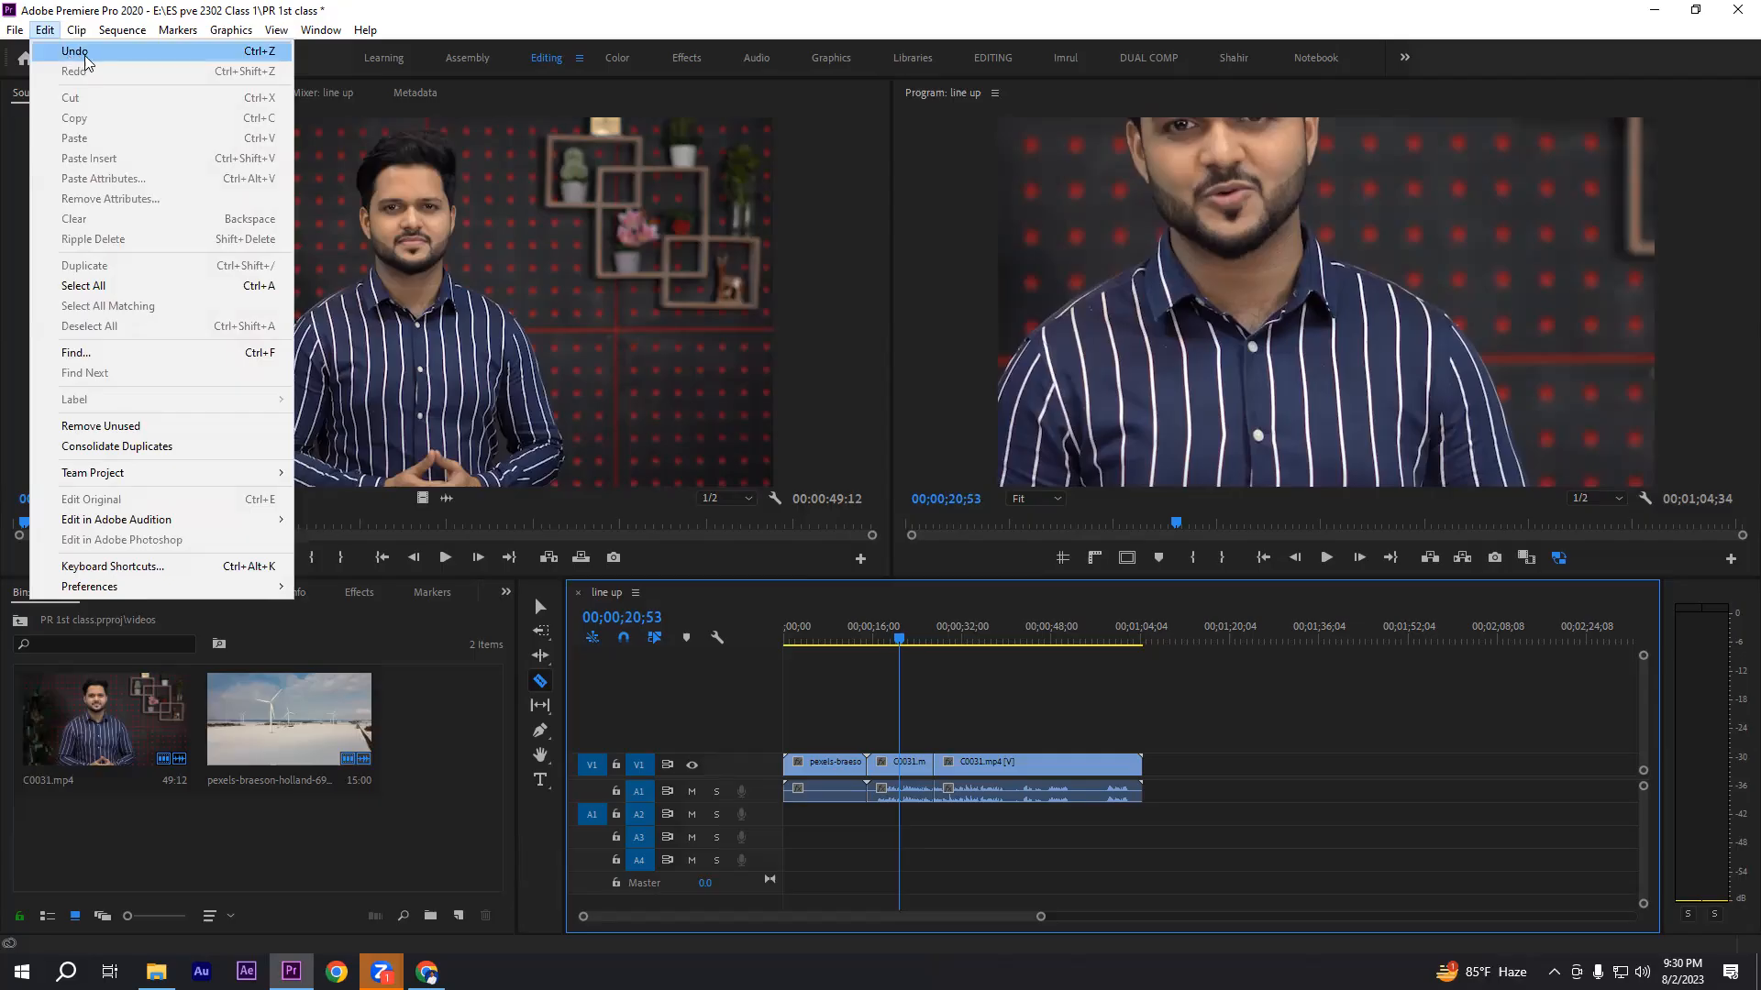
click(76, 55)
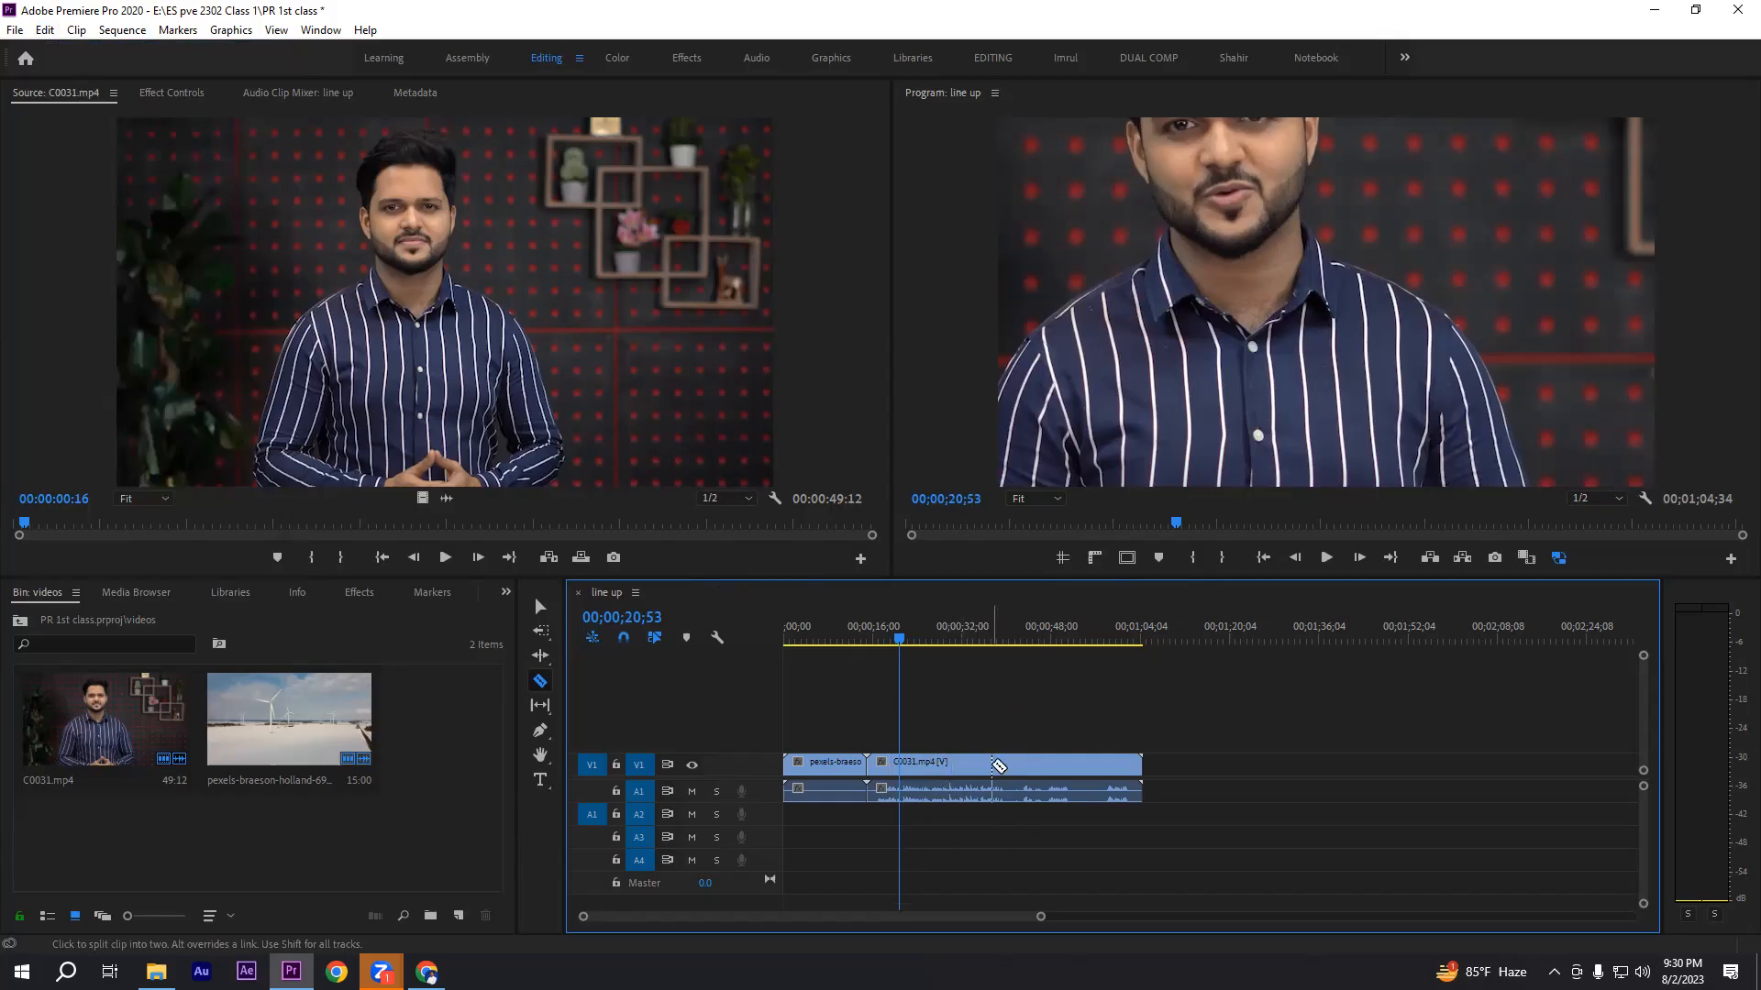
click(44, 29)
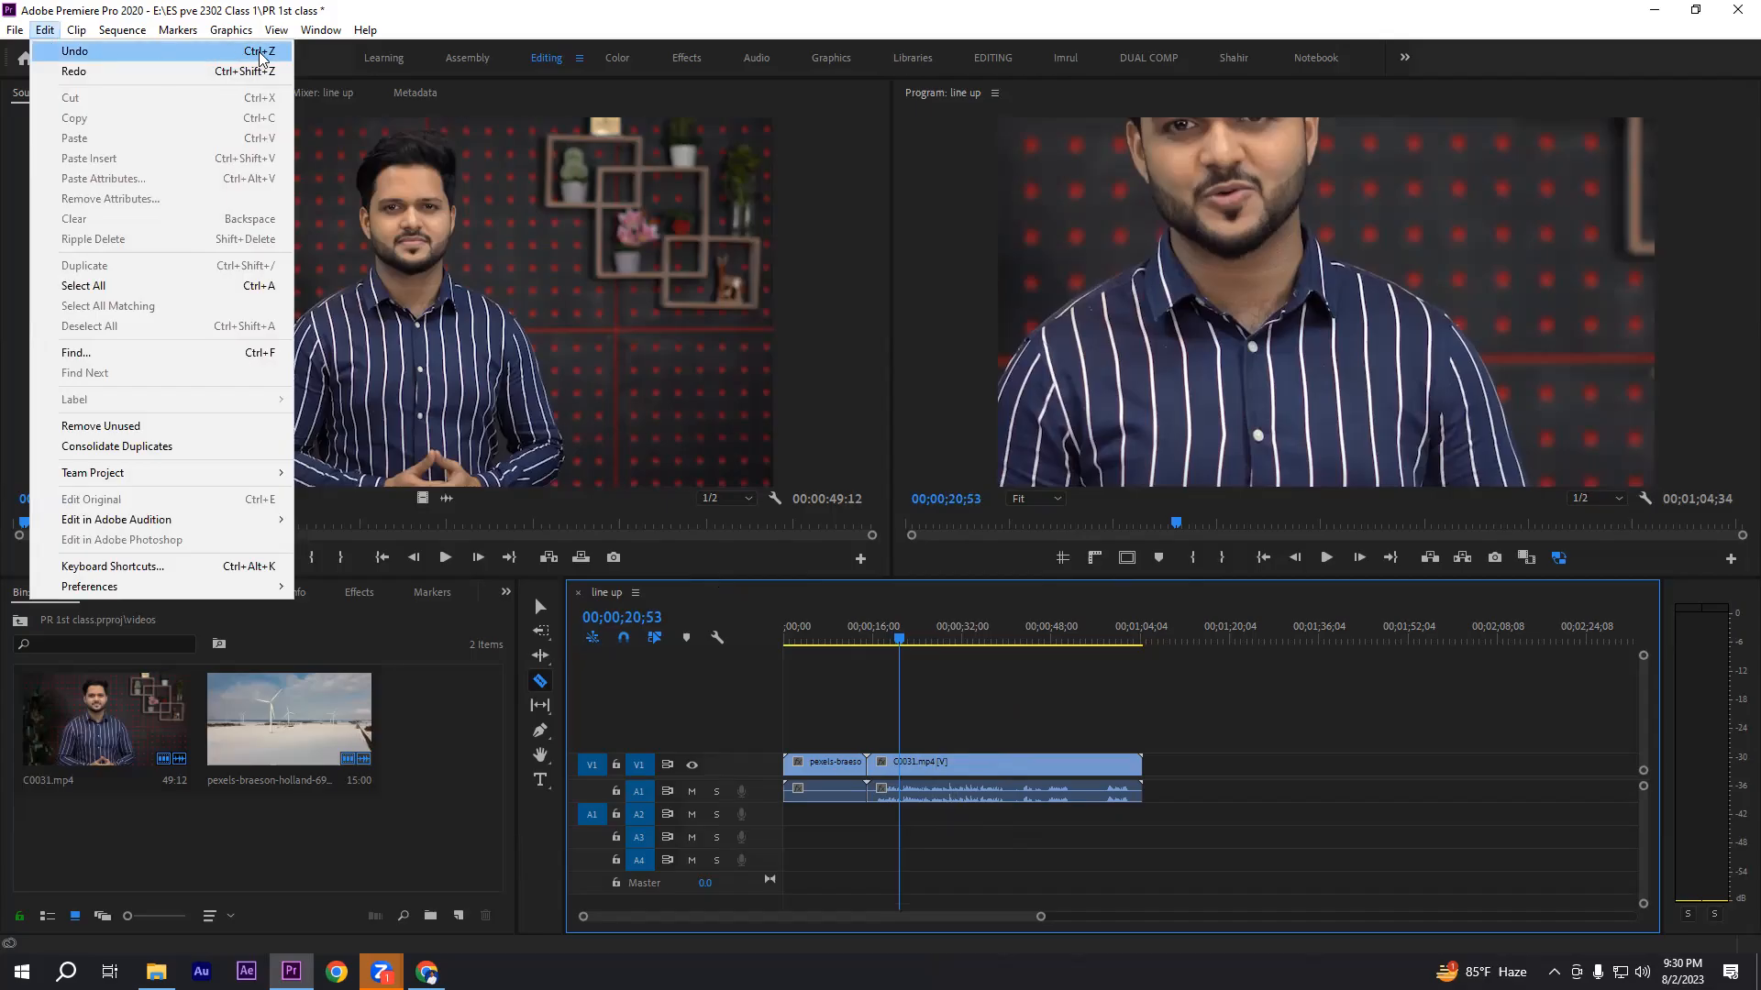
click(44, 30)
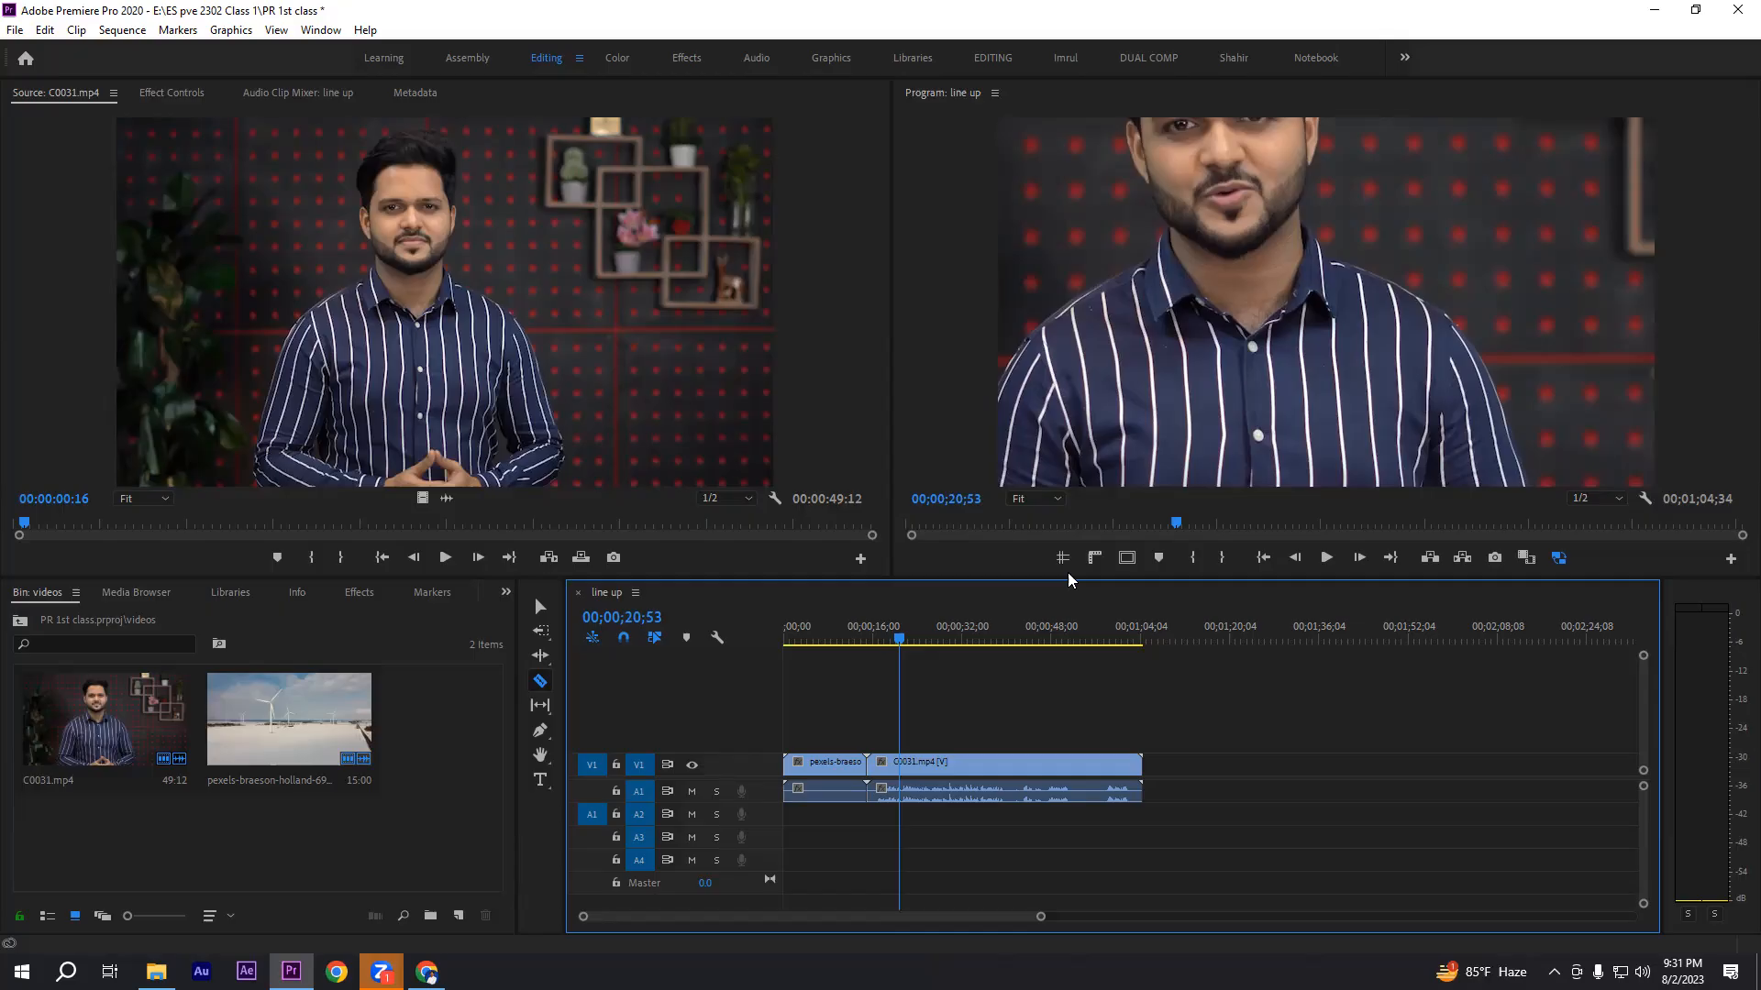
- Redo the razor cut in C0031.mp4 and undo it again
click(44, 30)
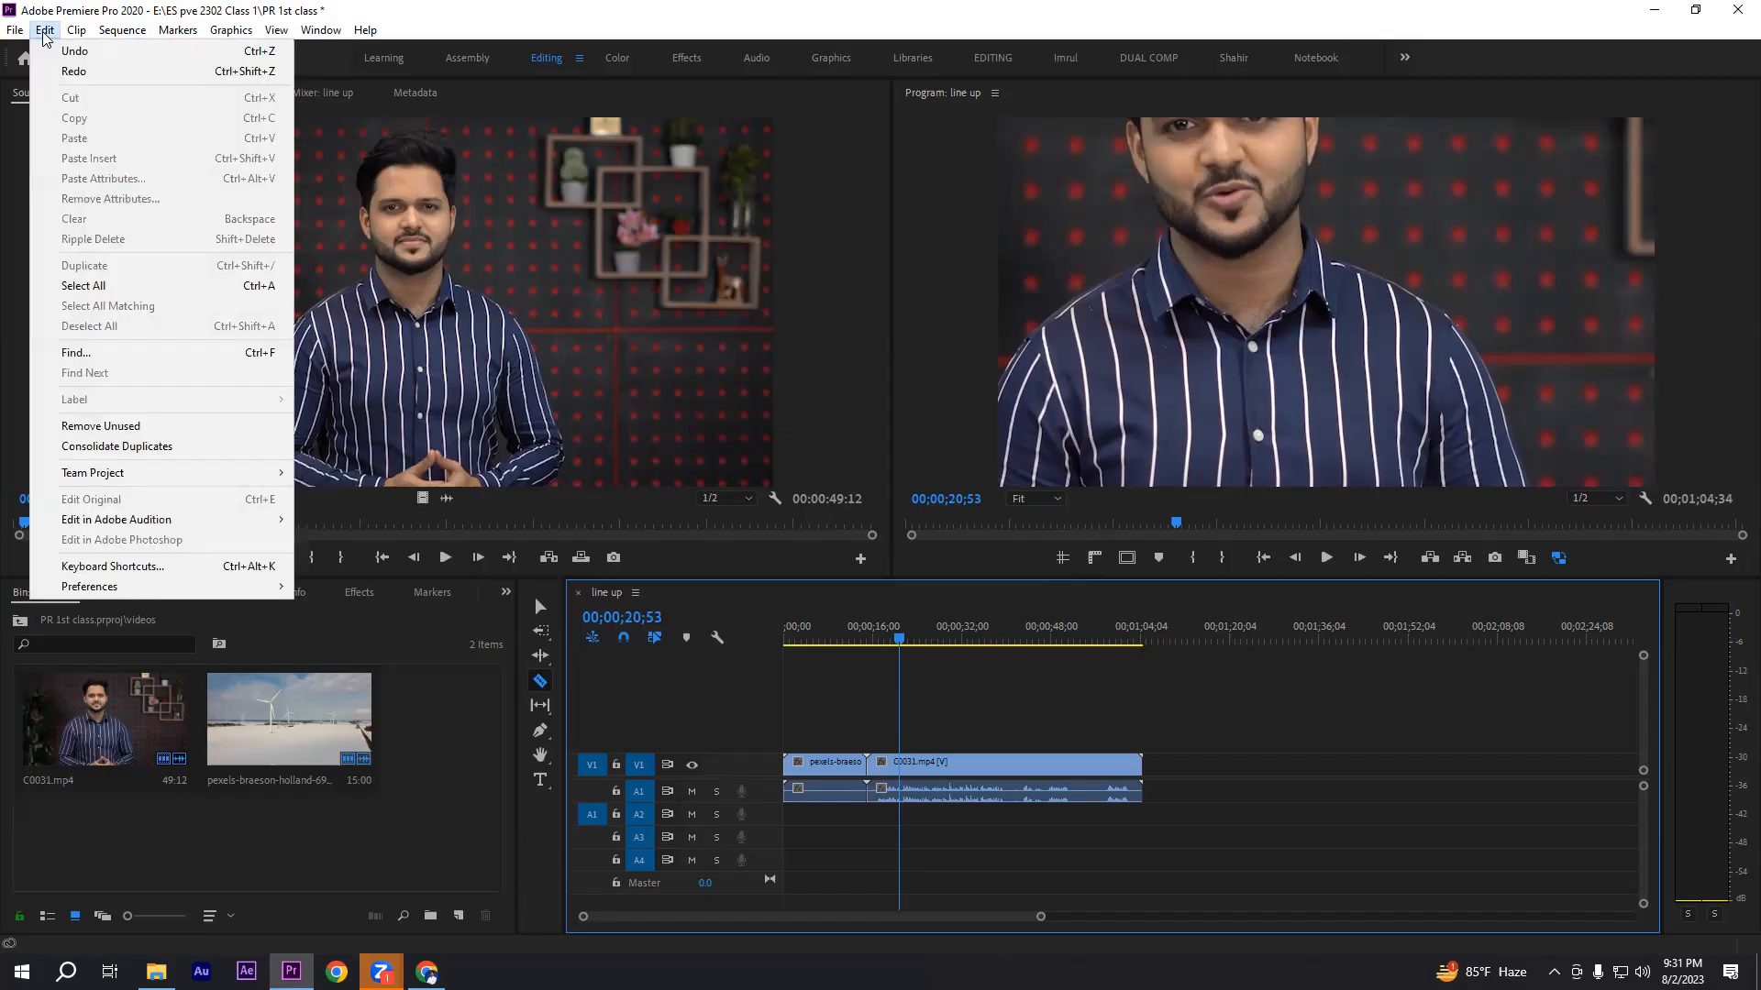
click(78, 71)
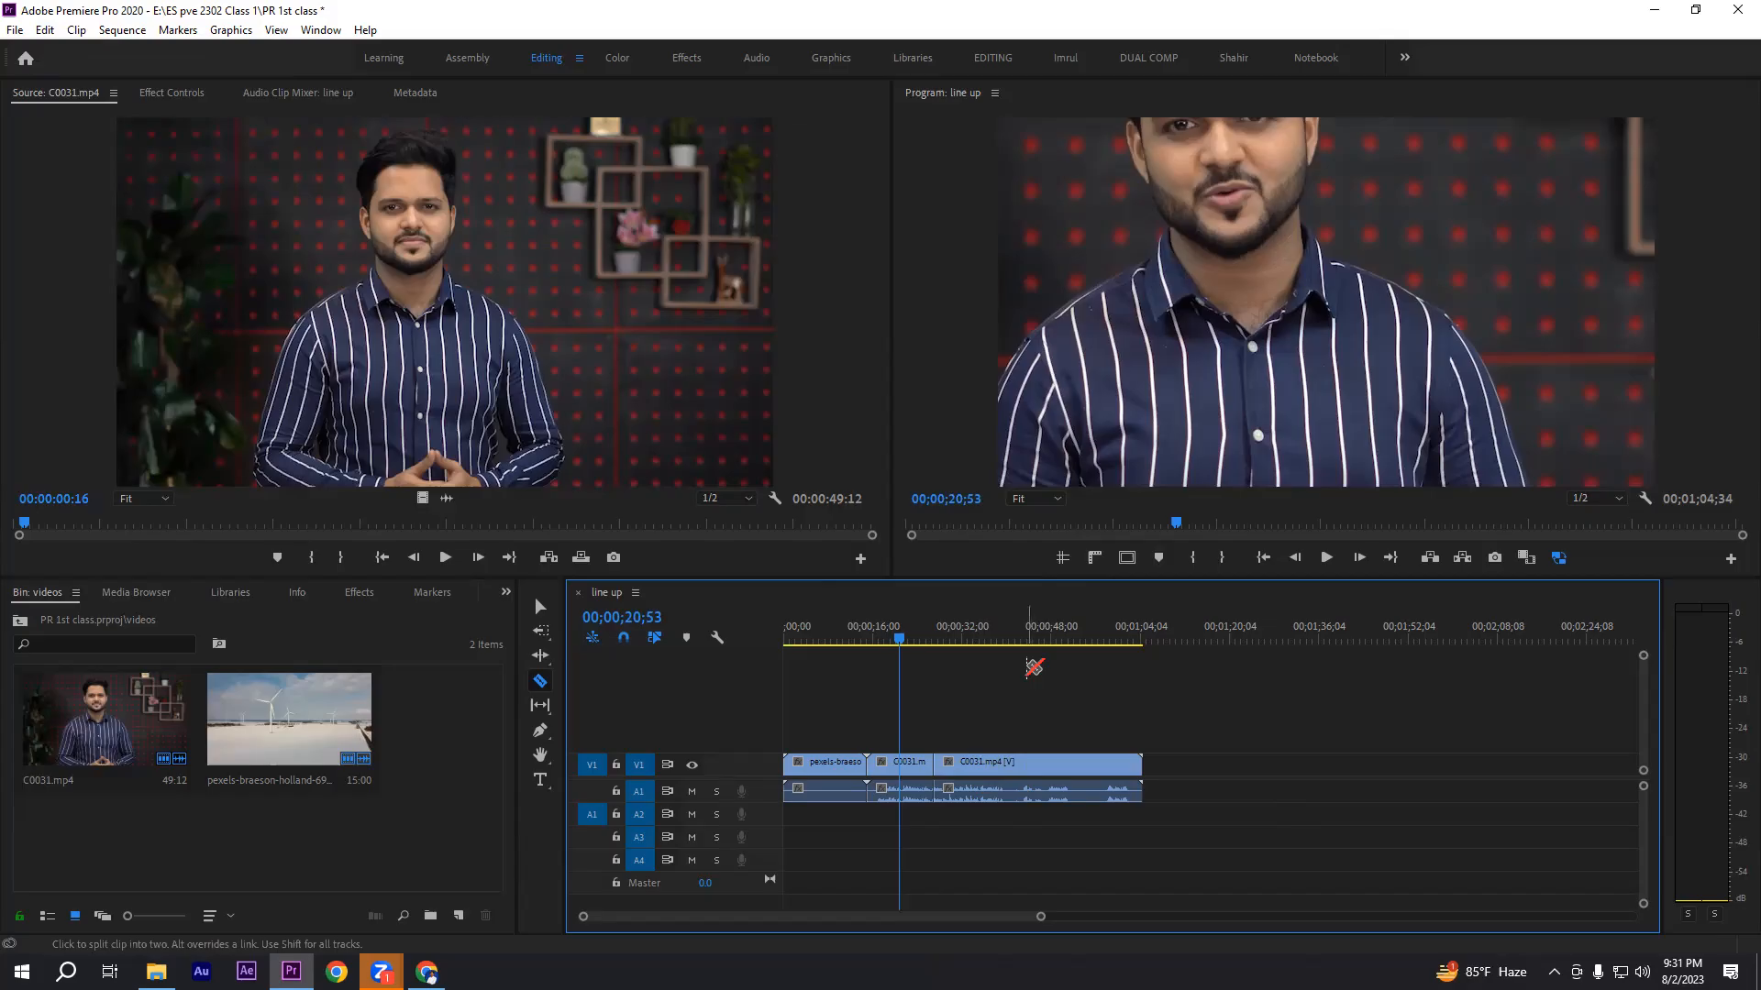
key(ctrl+z)
- Scale the C0031.mp4 timeline clip to the sequence's frame size with Scale to Frame Size
click(540, 606)
click(987, 761)
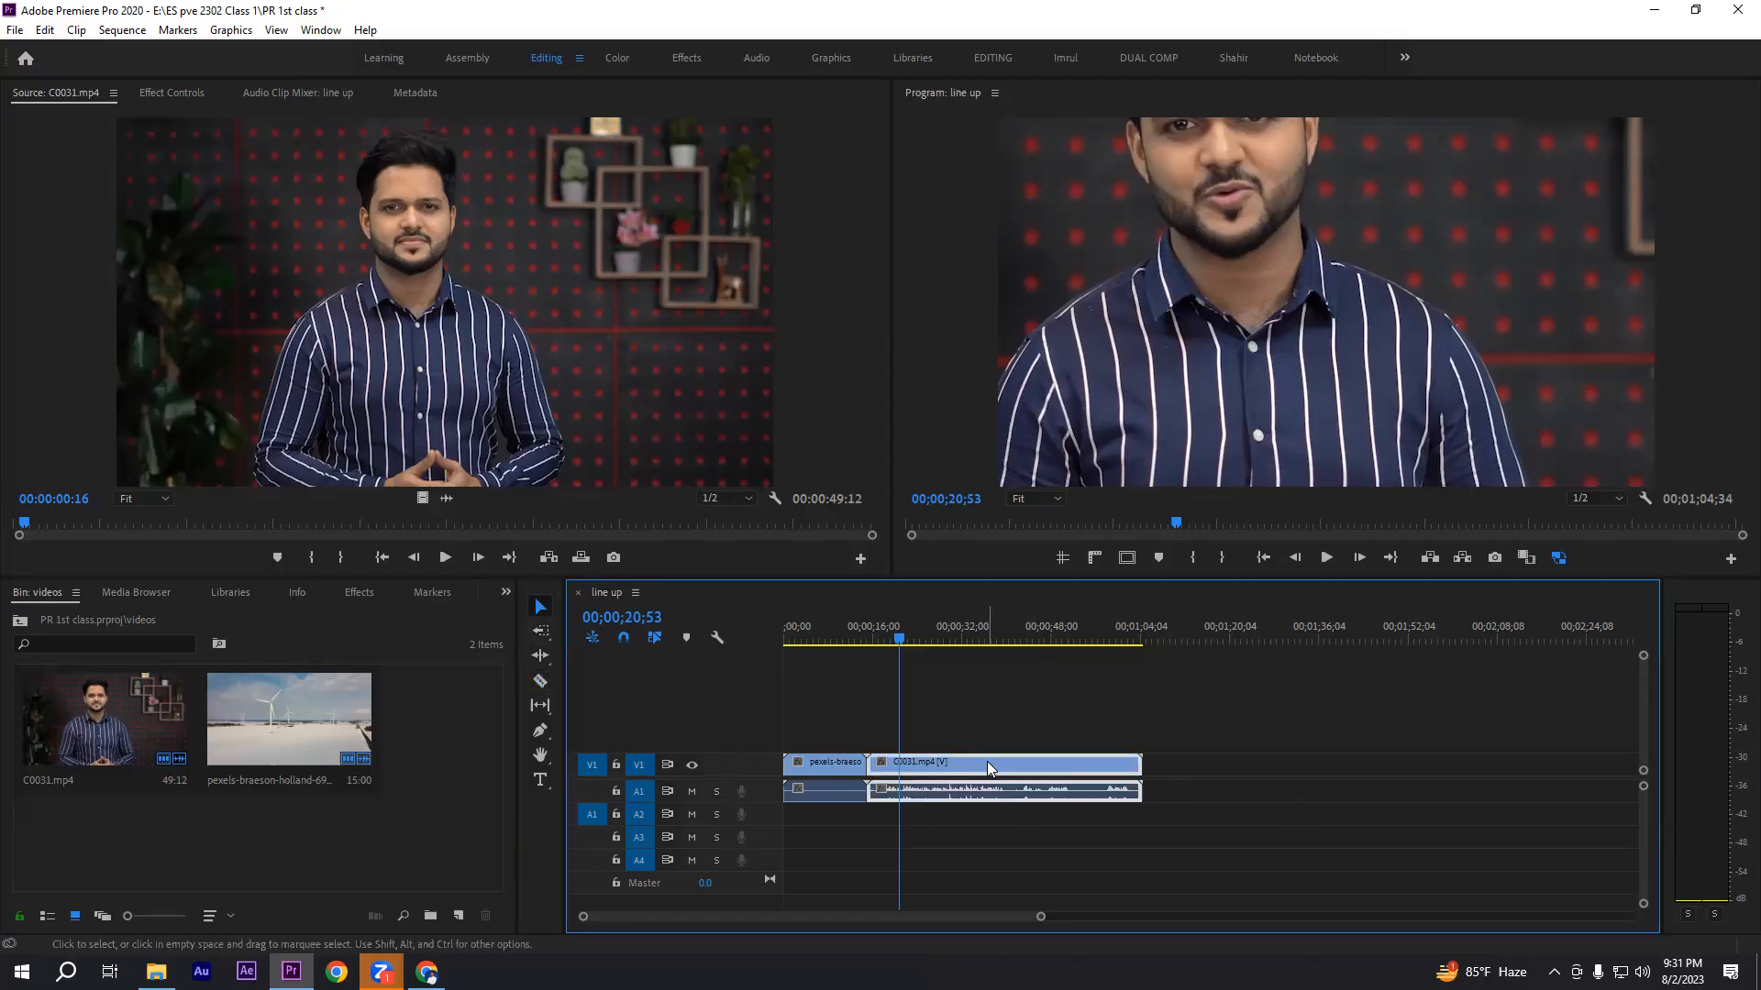
right_click(980, 767)
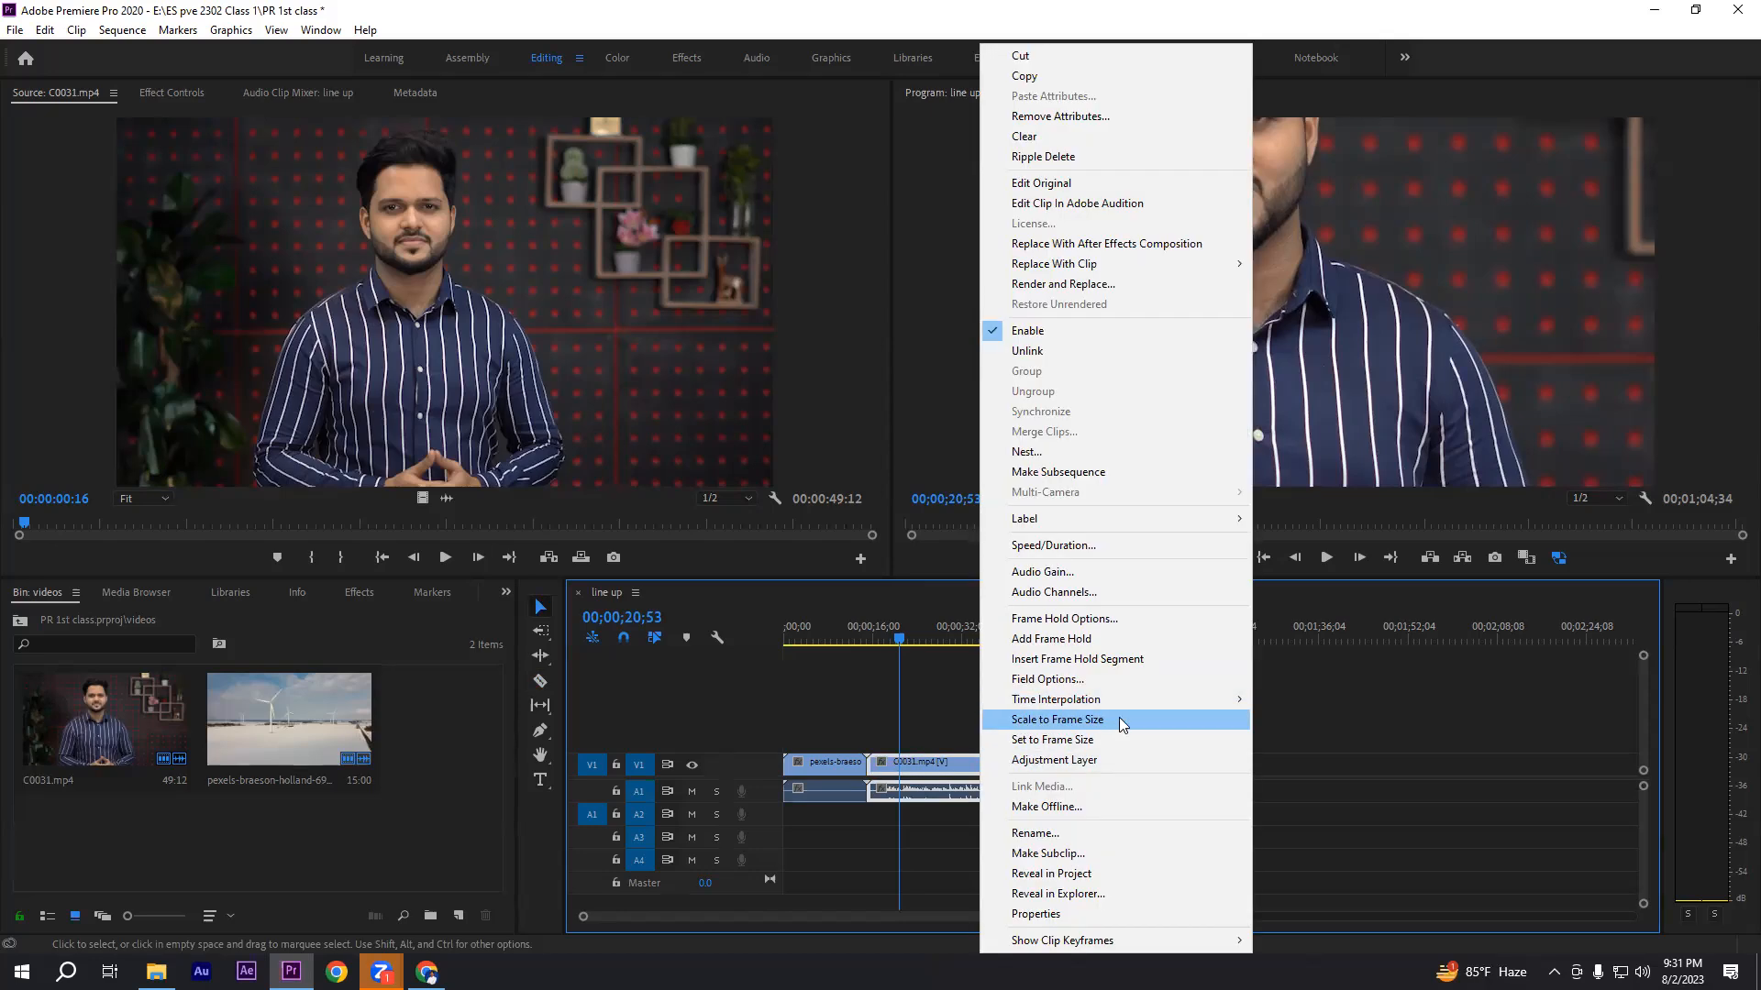
click(1060, 719)
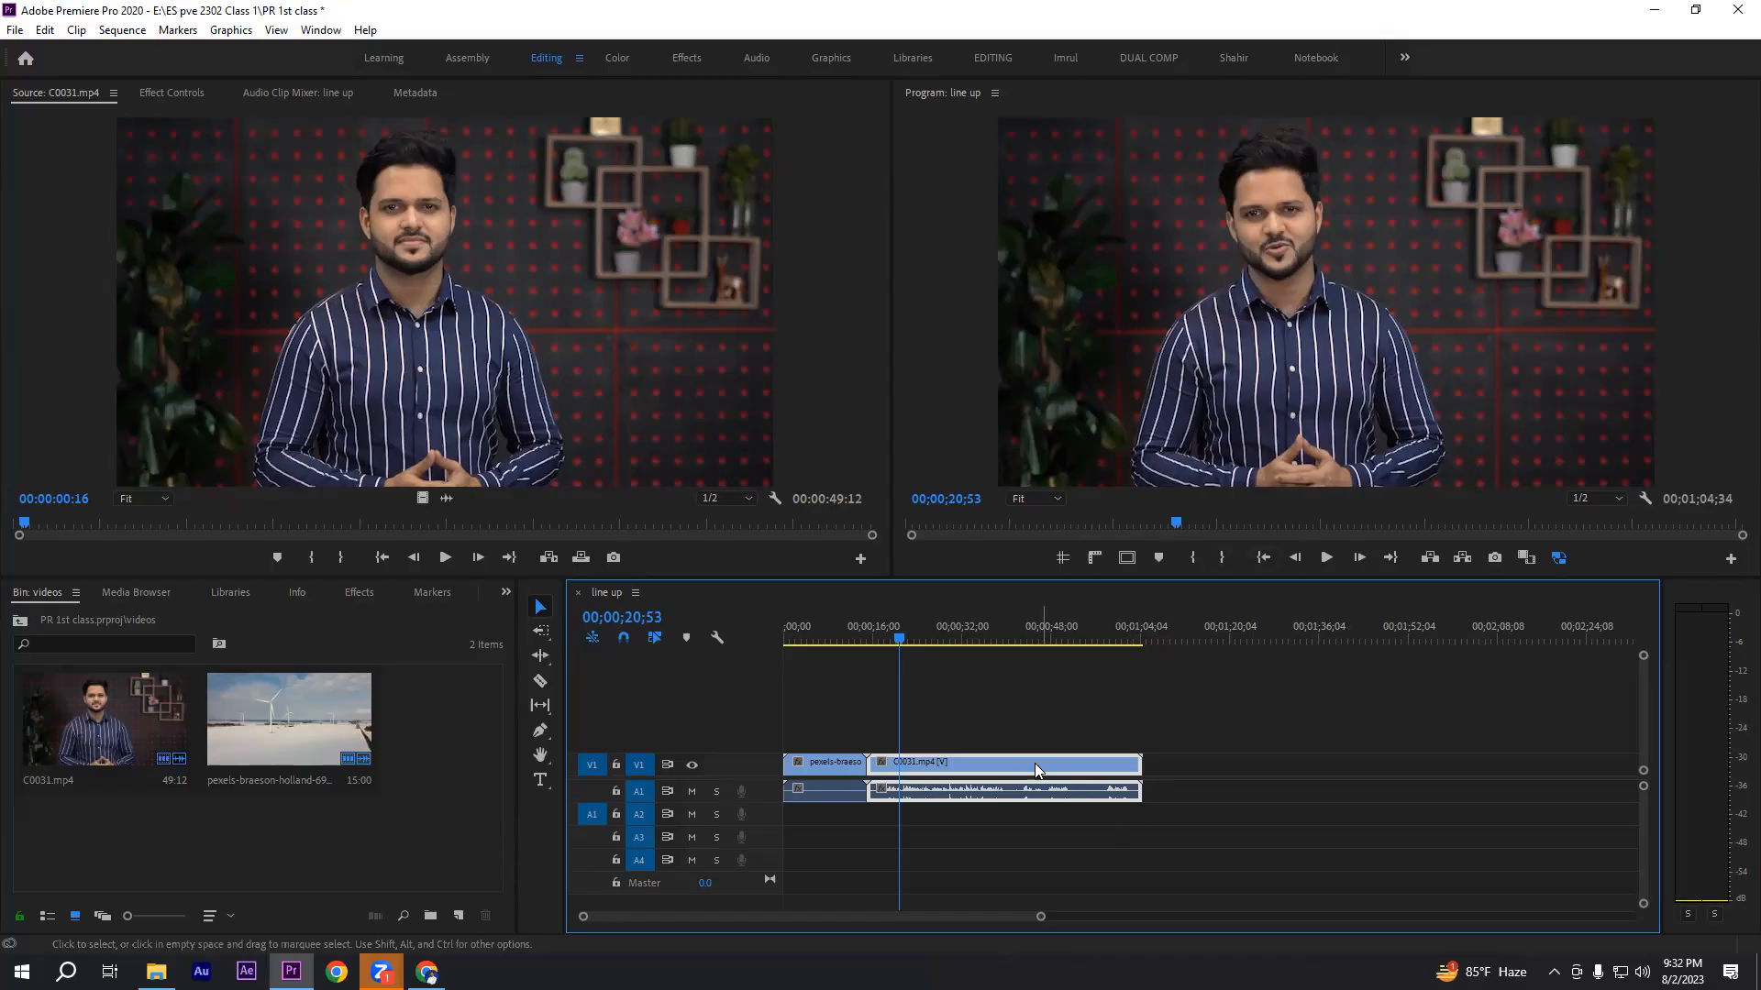
- Move the playhead to 00;00;14;58 and delete the pexels wind turbine clip from the timeline
drag(894, 633, 868, 634)
click(911, 662)
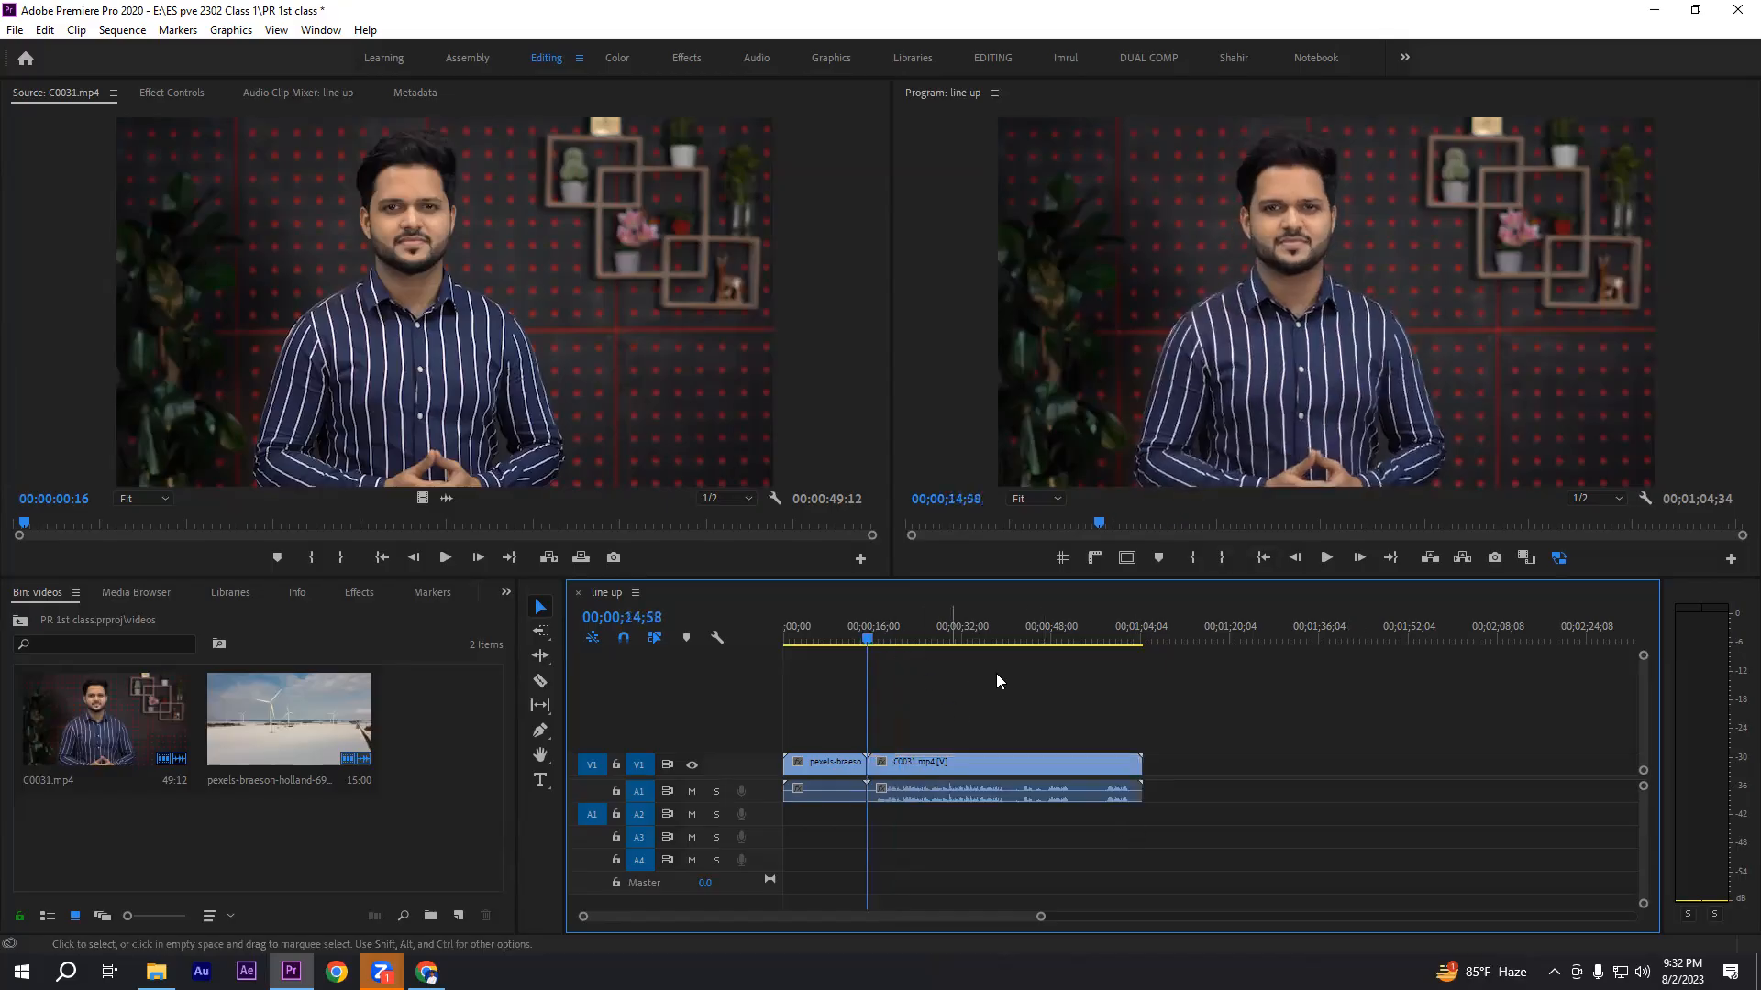
click(828, 767)
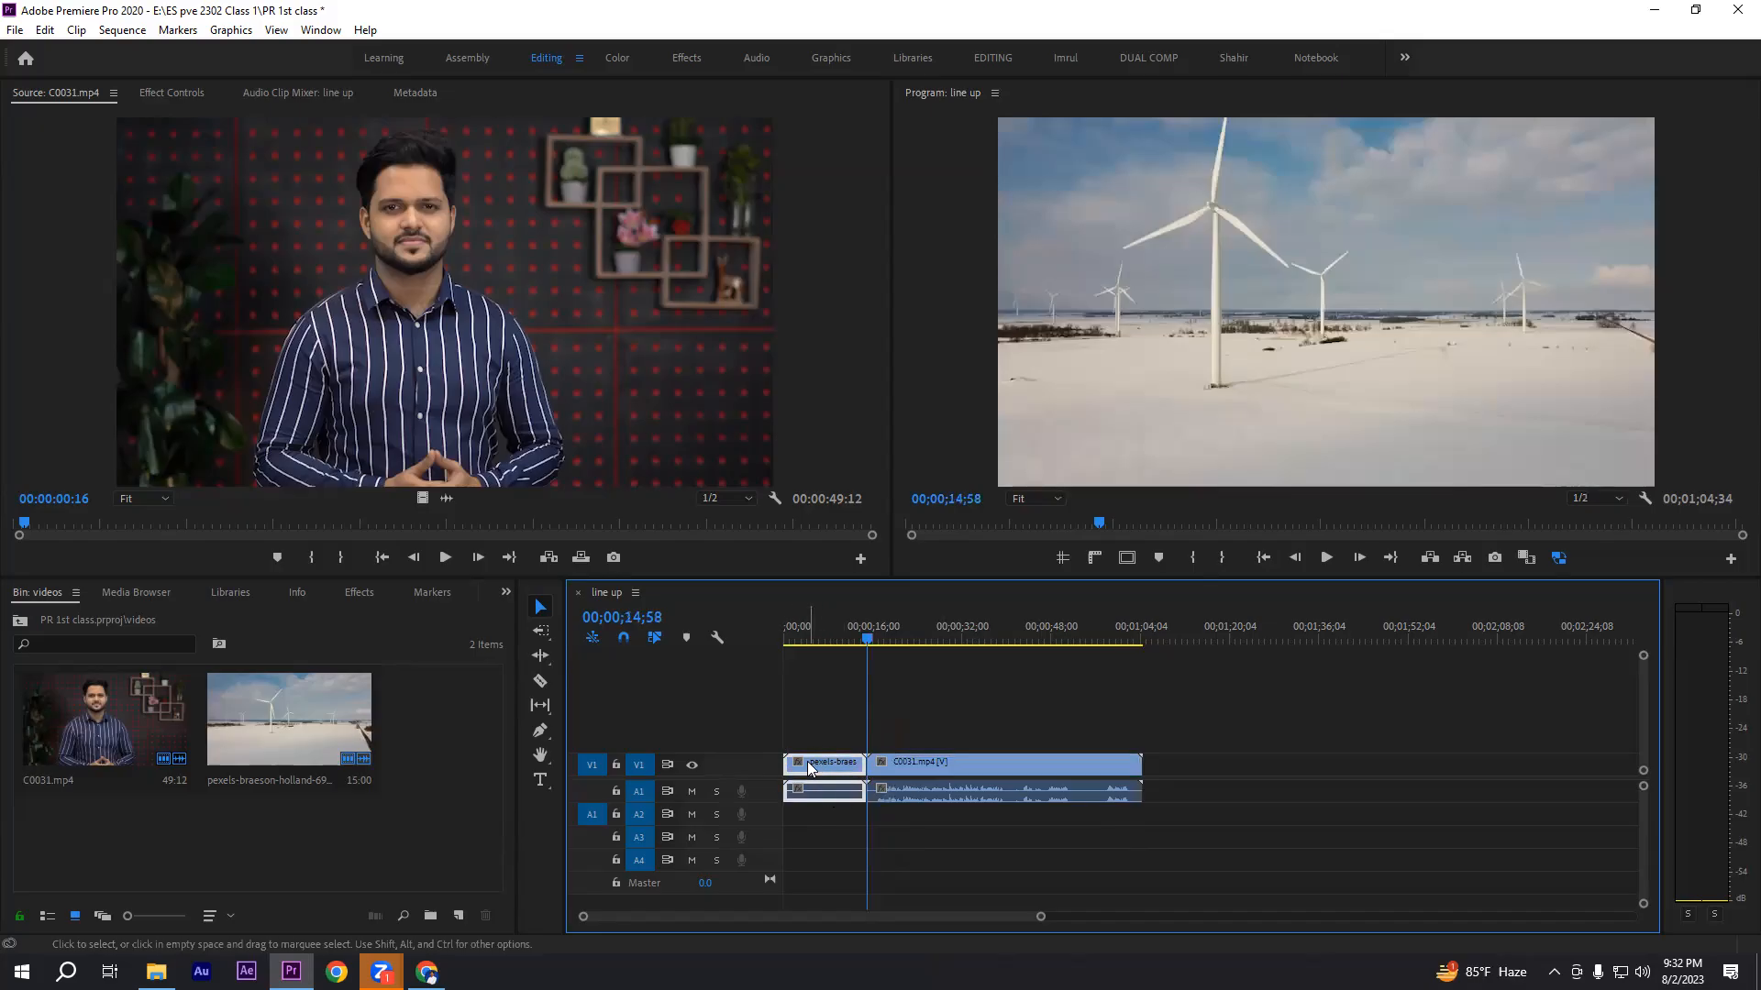
key(Delete)
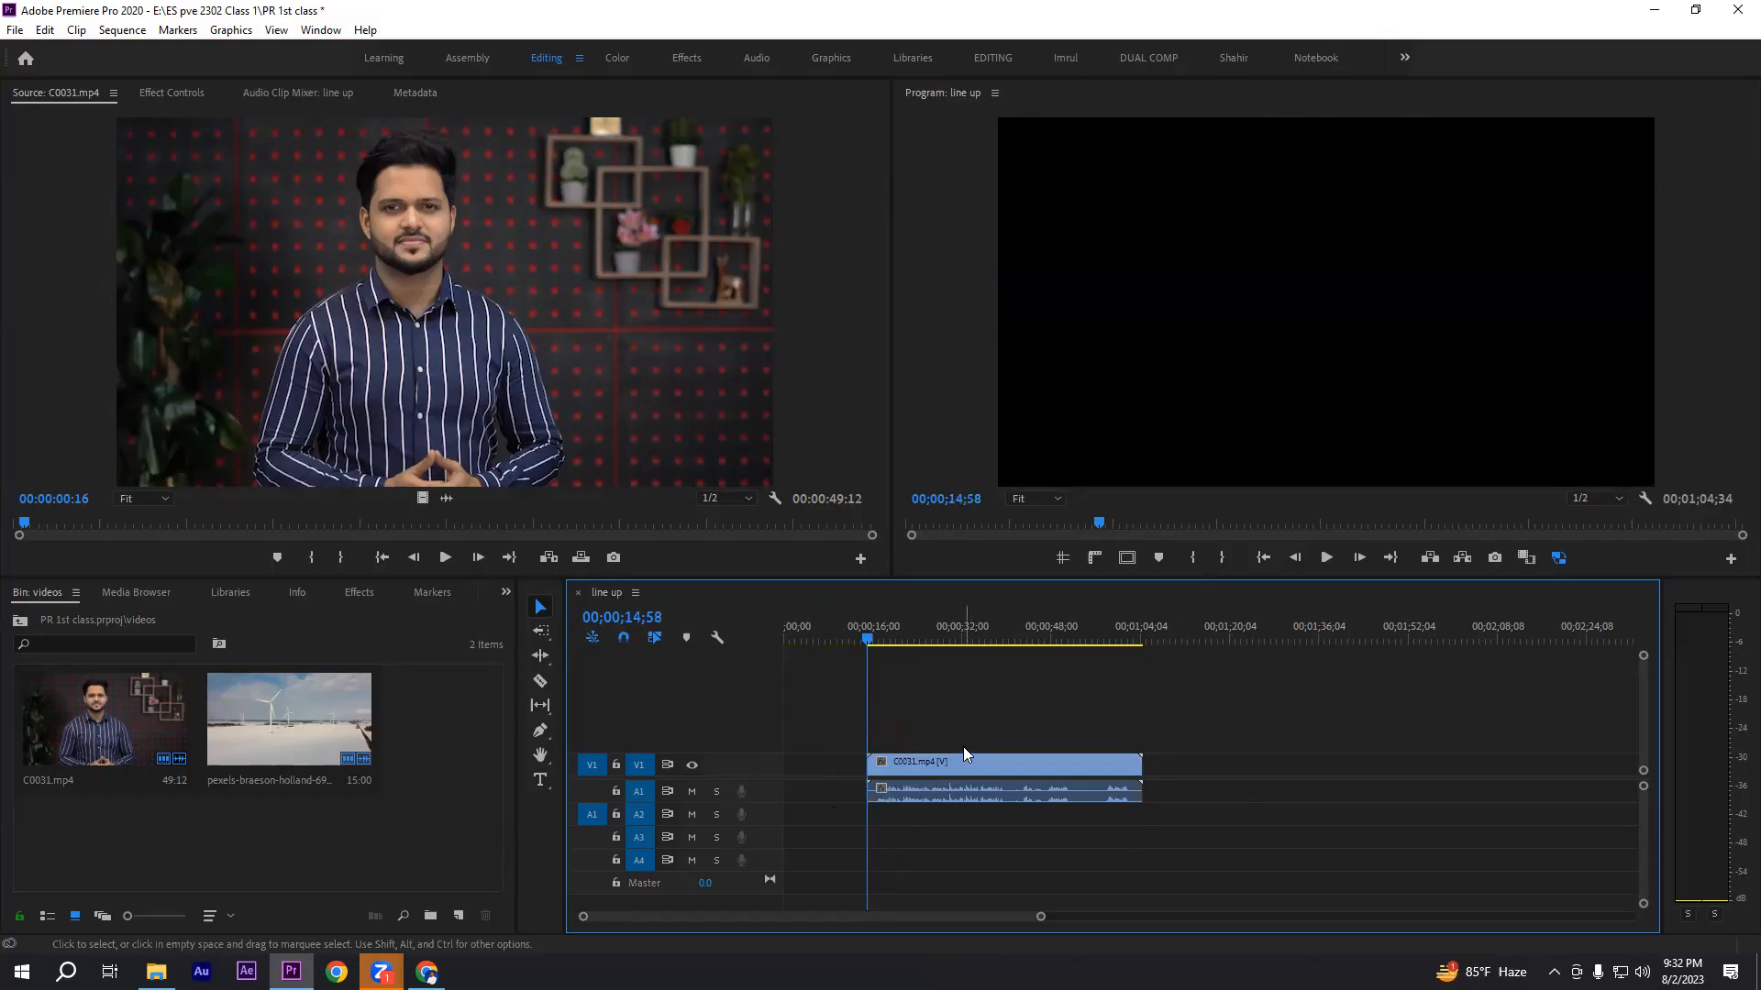
drag(807, 741, 848, 843)
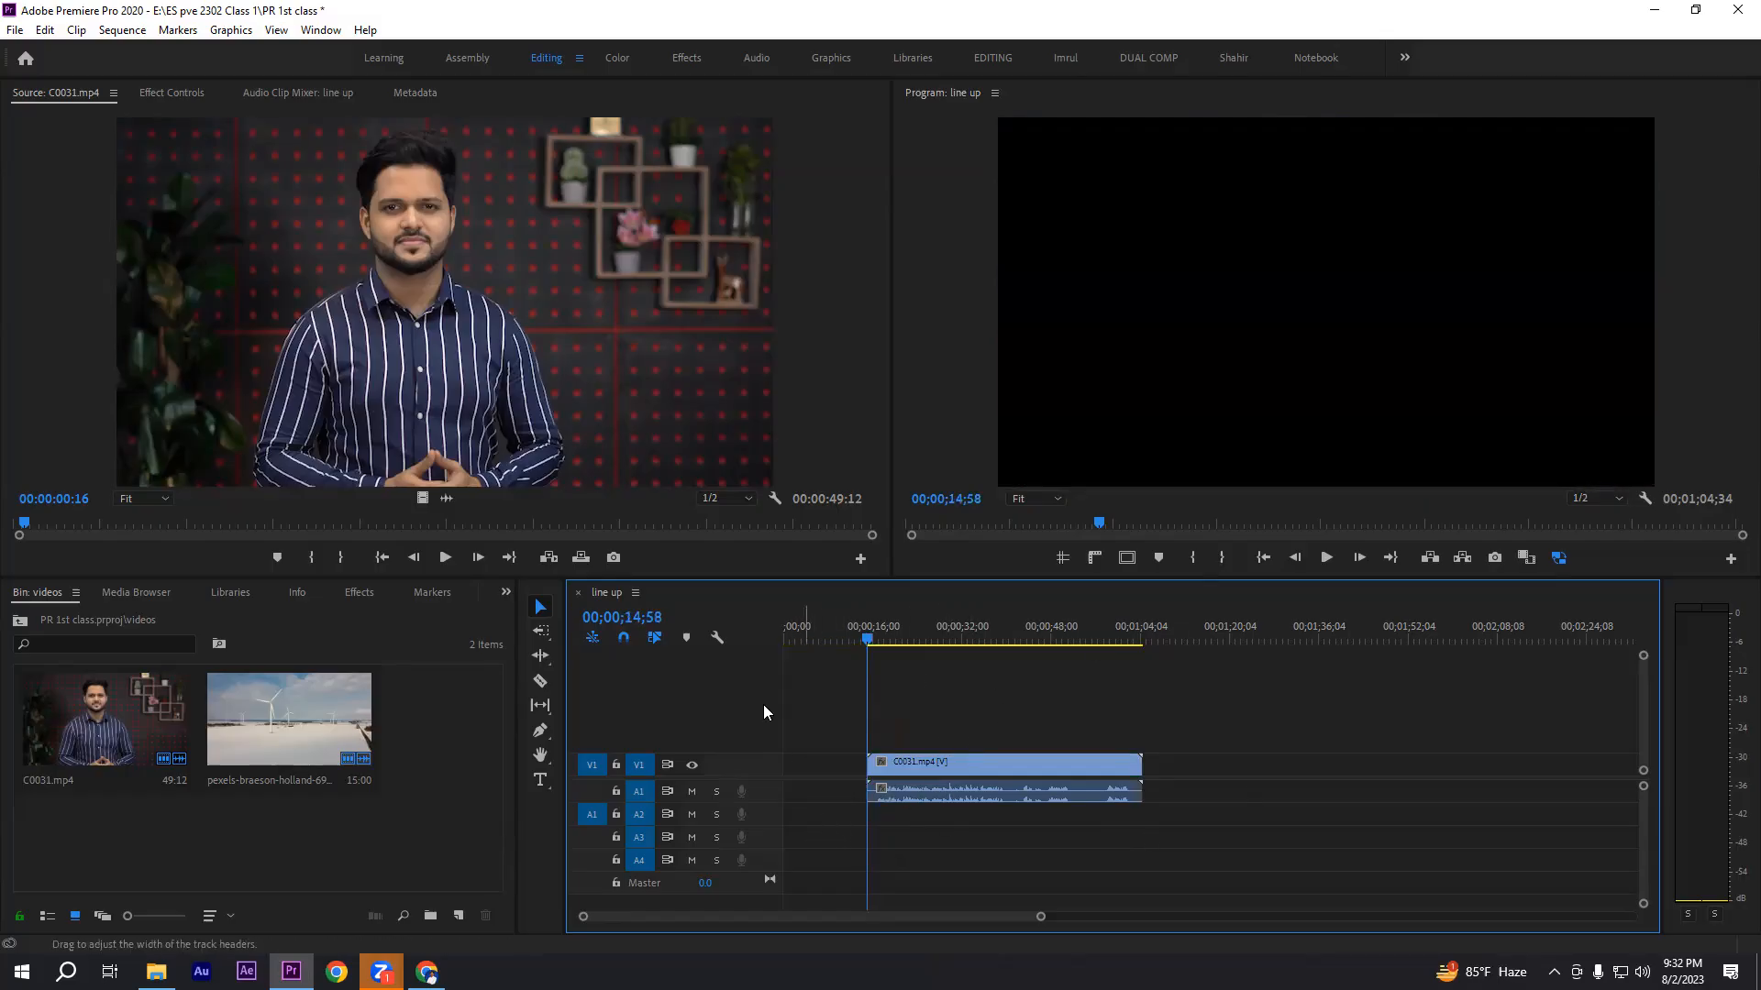
- Ripple delete the gap before the C0031.mp4 clip, return the playhead to 00;00;00;00 and play the opening seconds
right_click(820, 762)
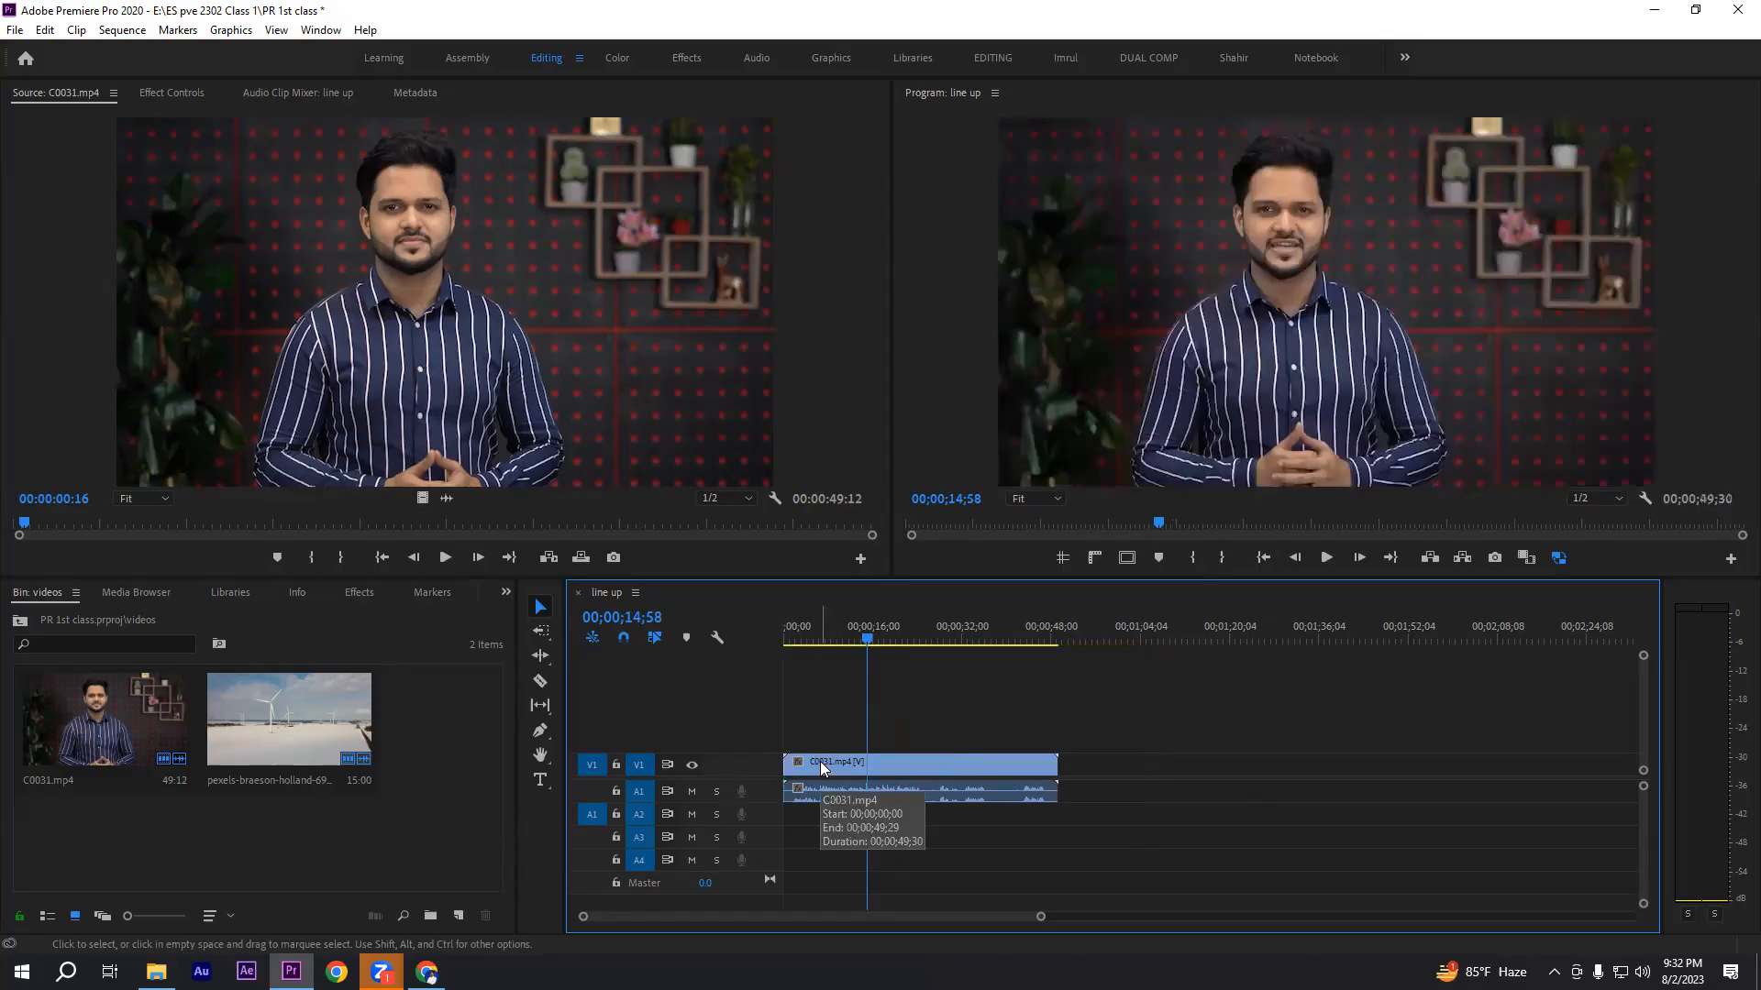
click(840, 792)
drag(870, 638, 786, 642)
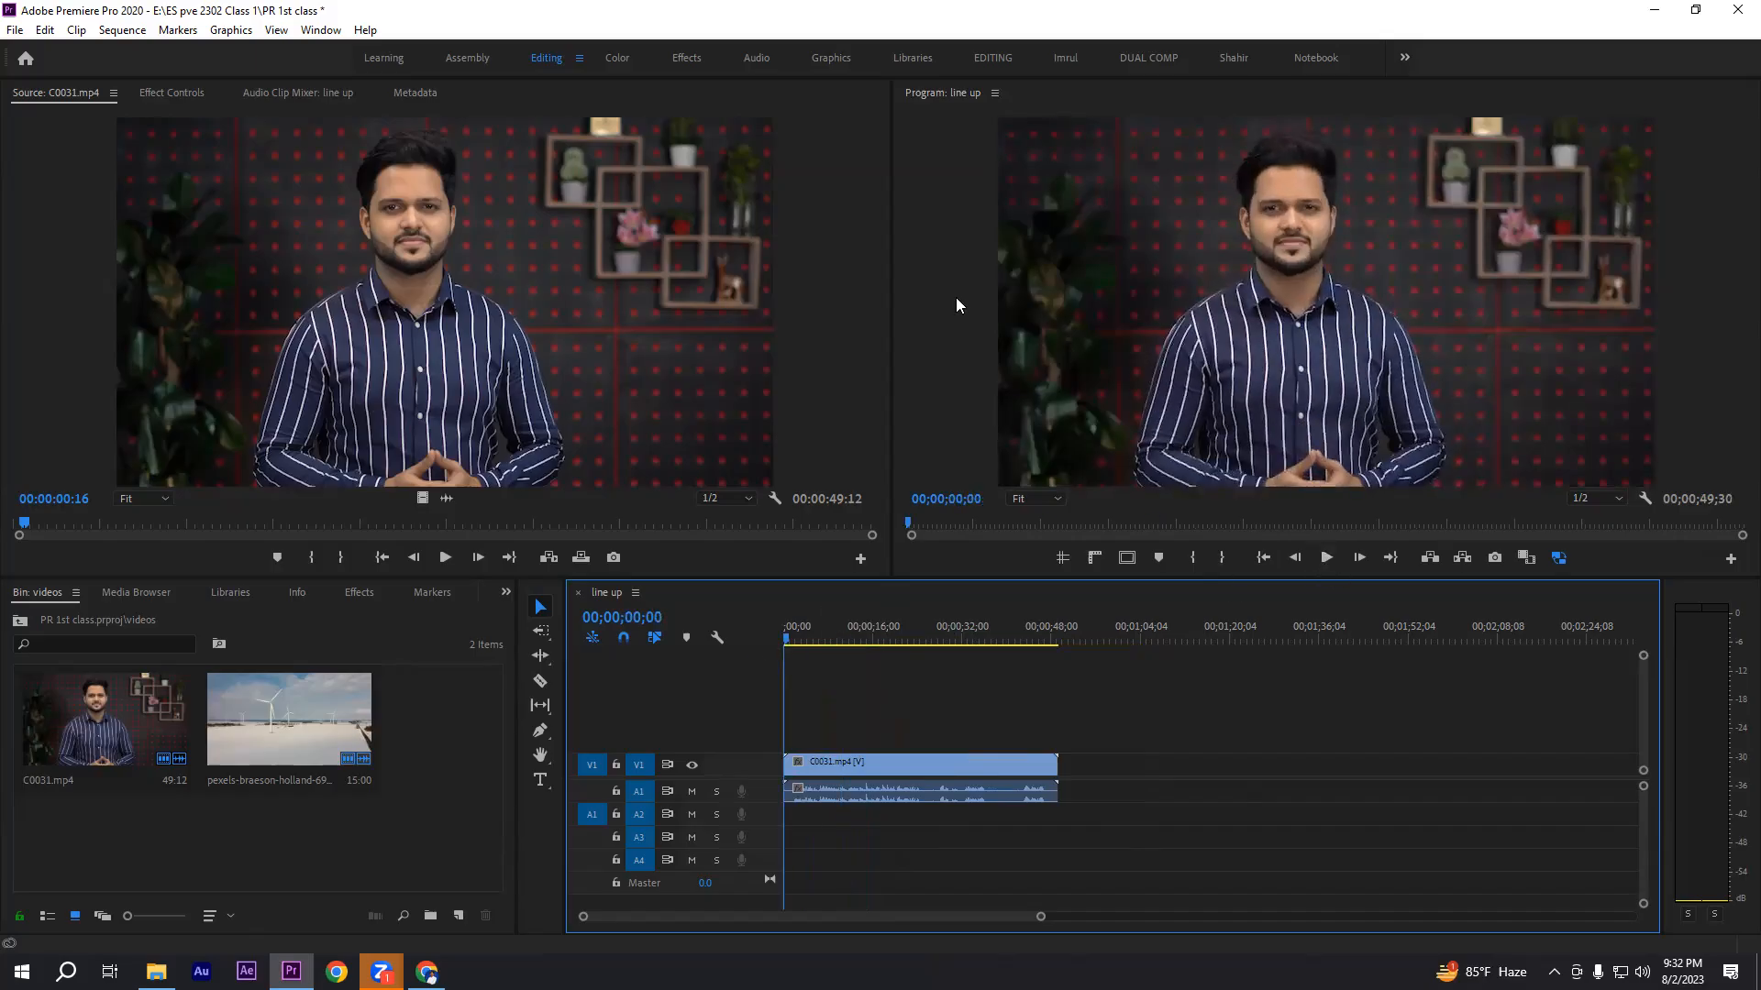
click(1327, 558)
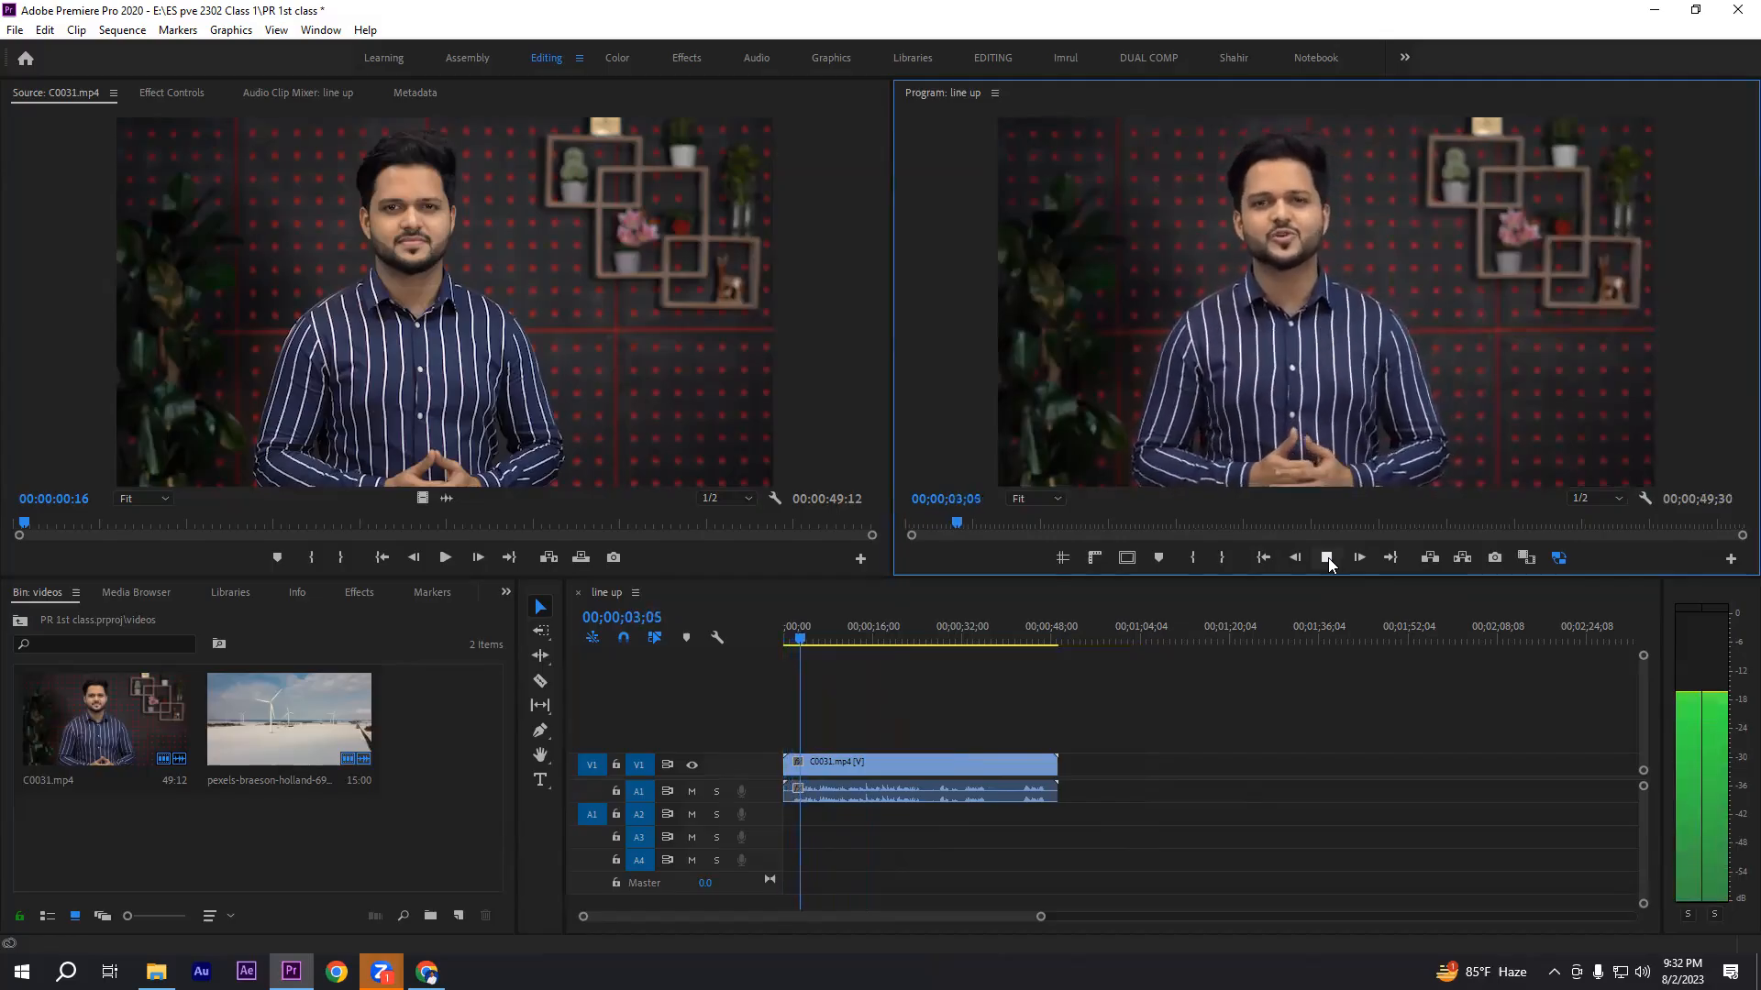
click(1328, 558)
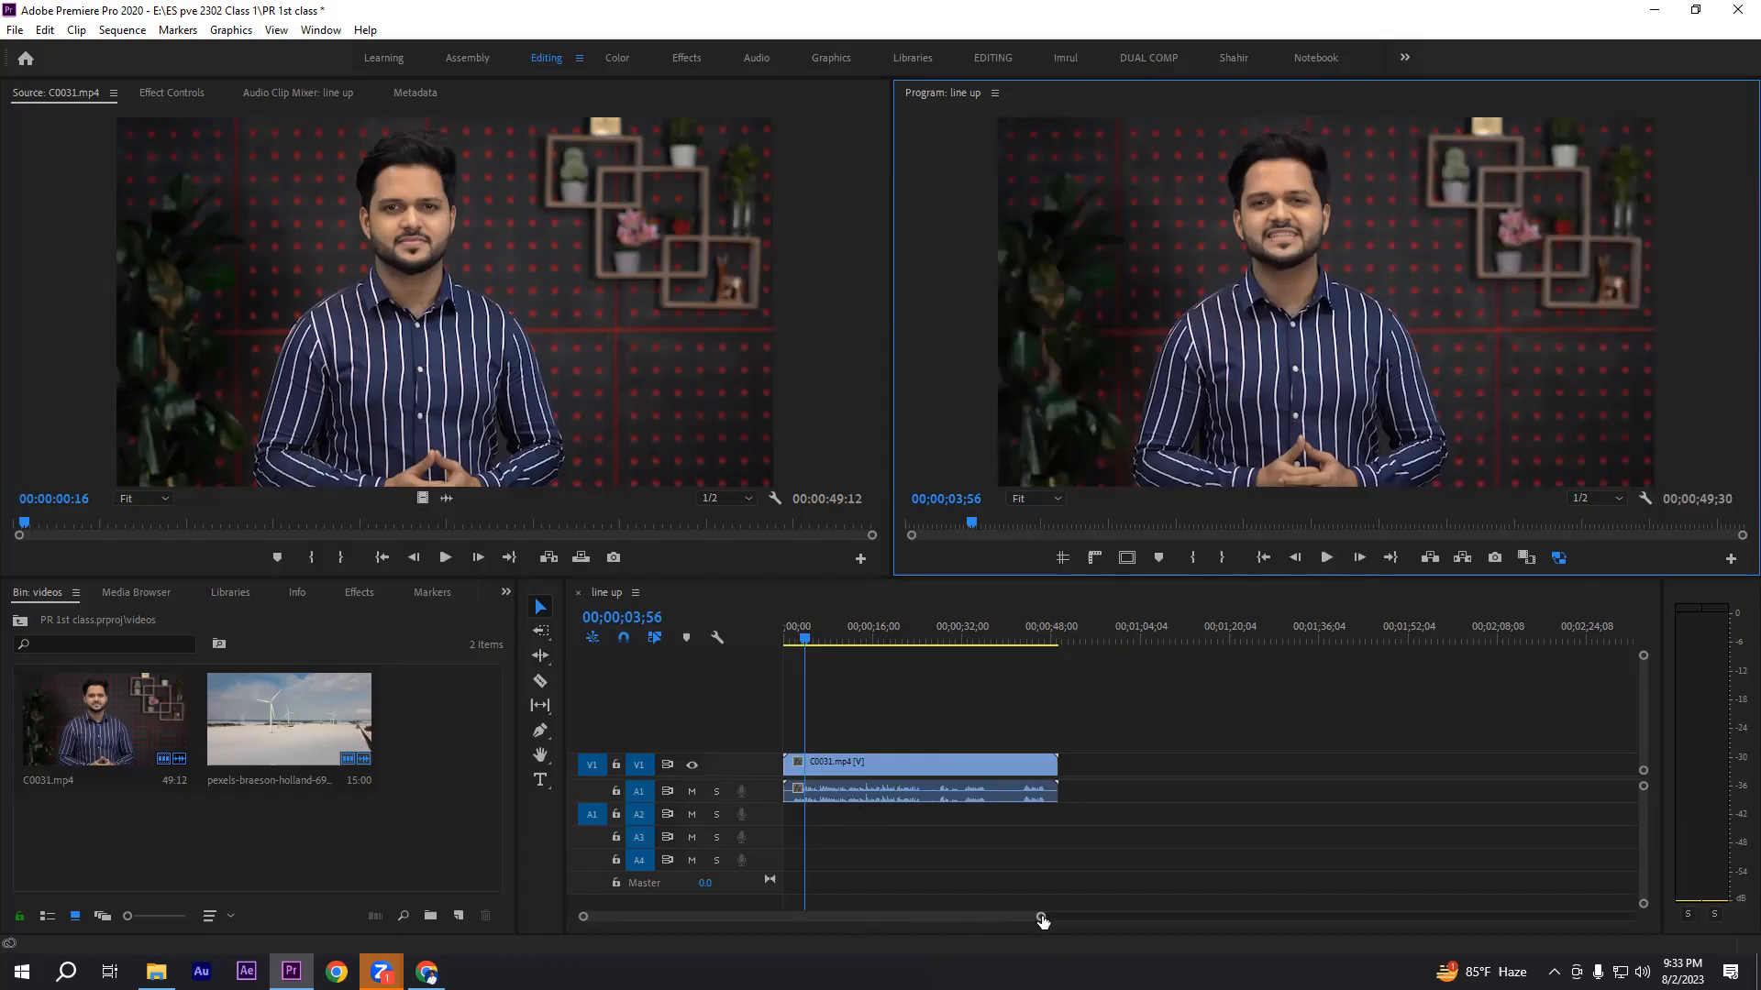
- Zoom the timeline in and out to examine the C0031.mp4 clip and its audio at different scales
drag(1043, 920, 910, 920)
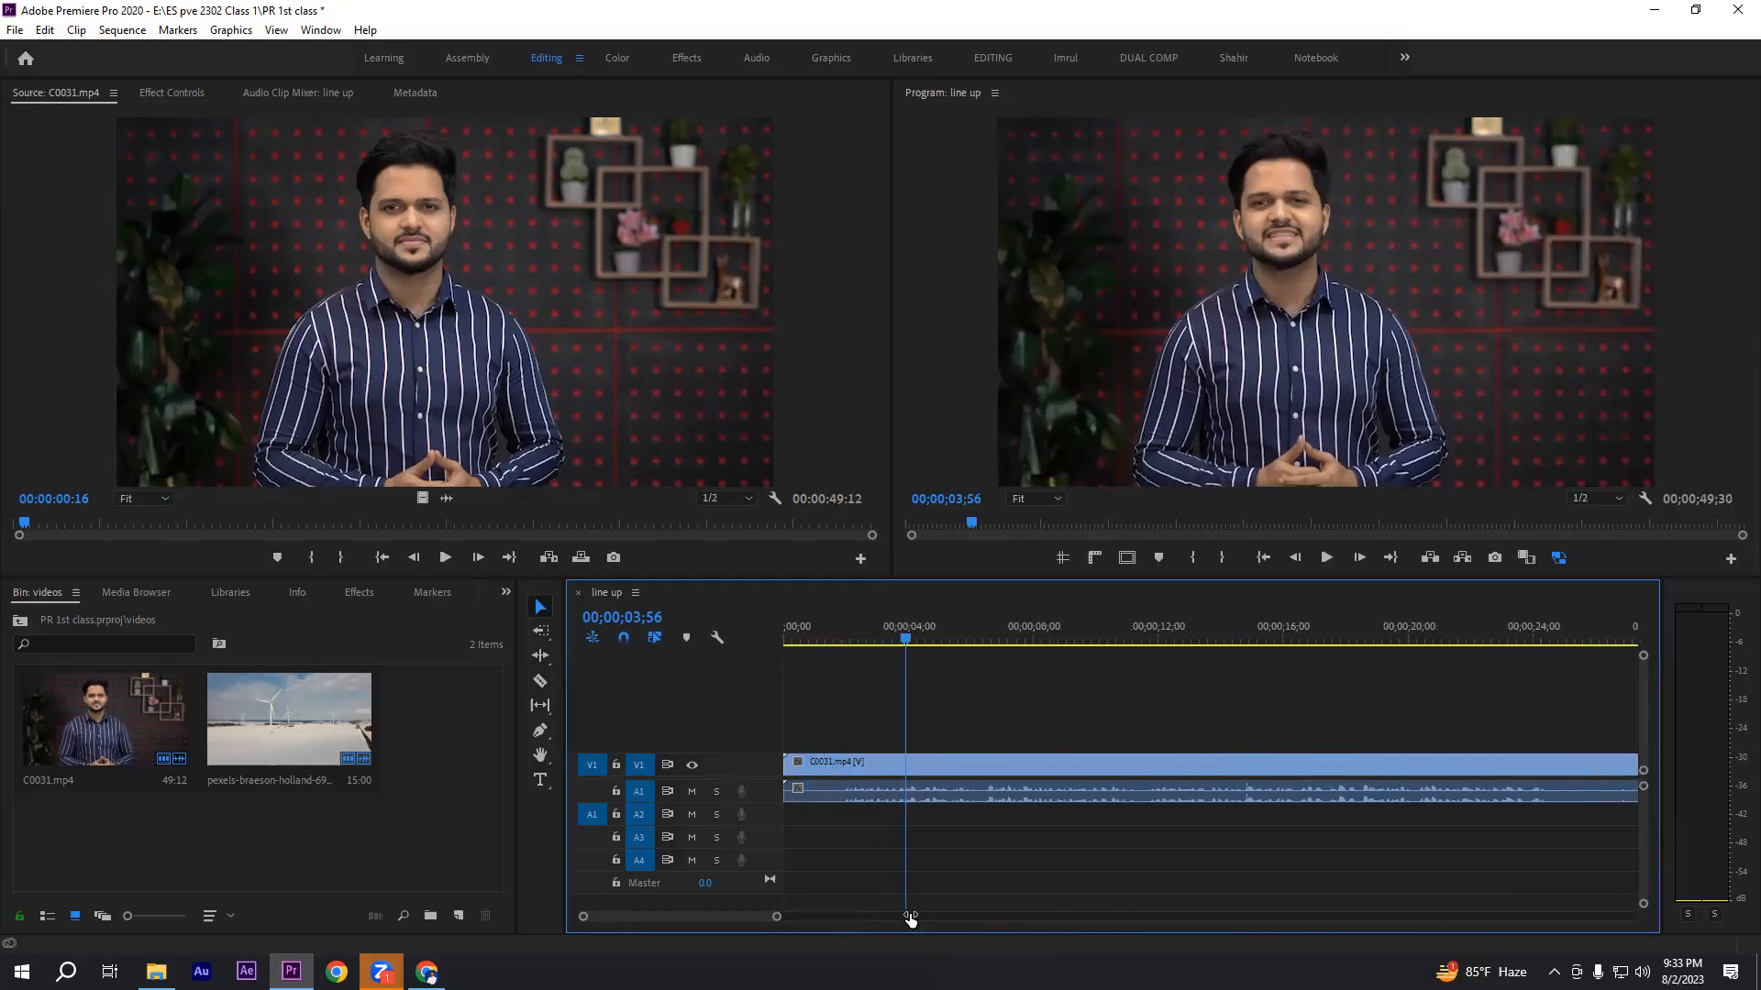
key(minus)
key(minus)
key(minus)
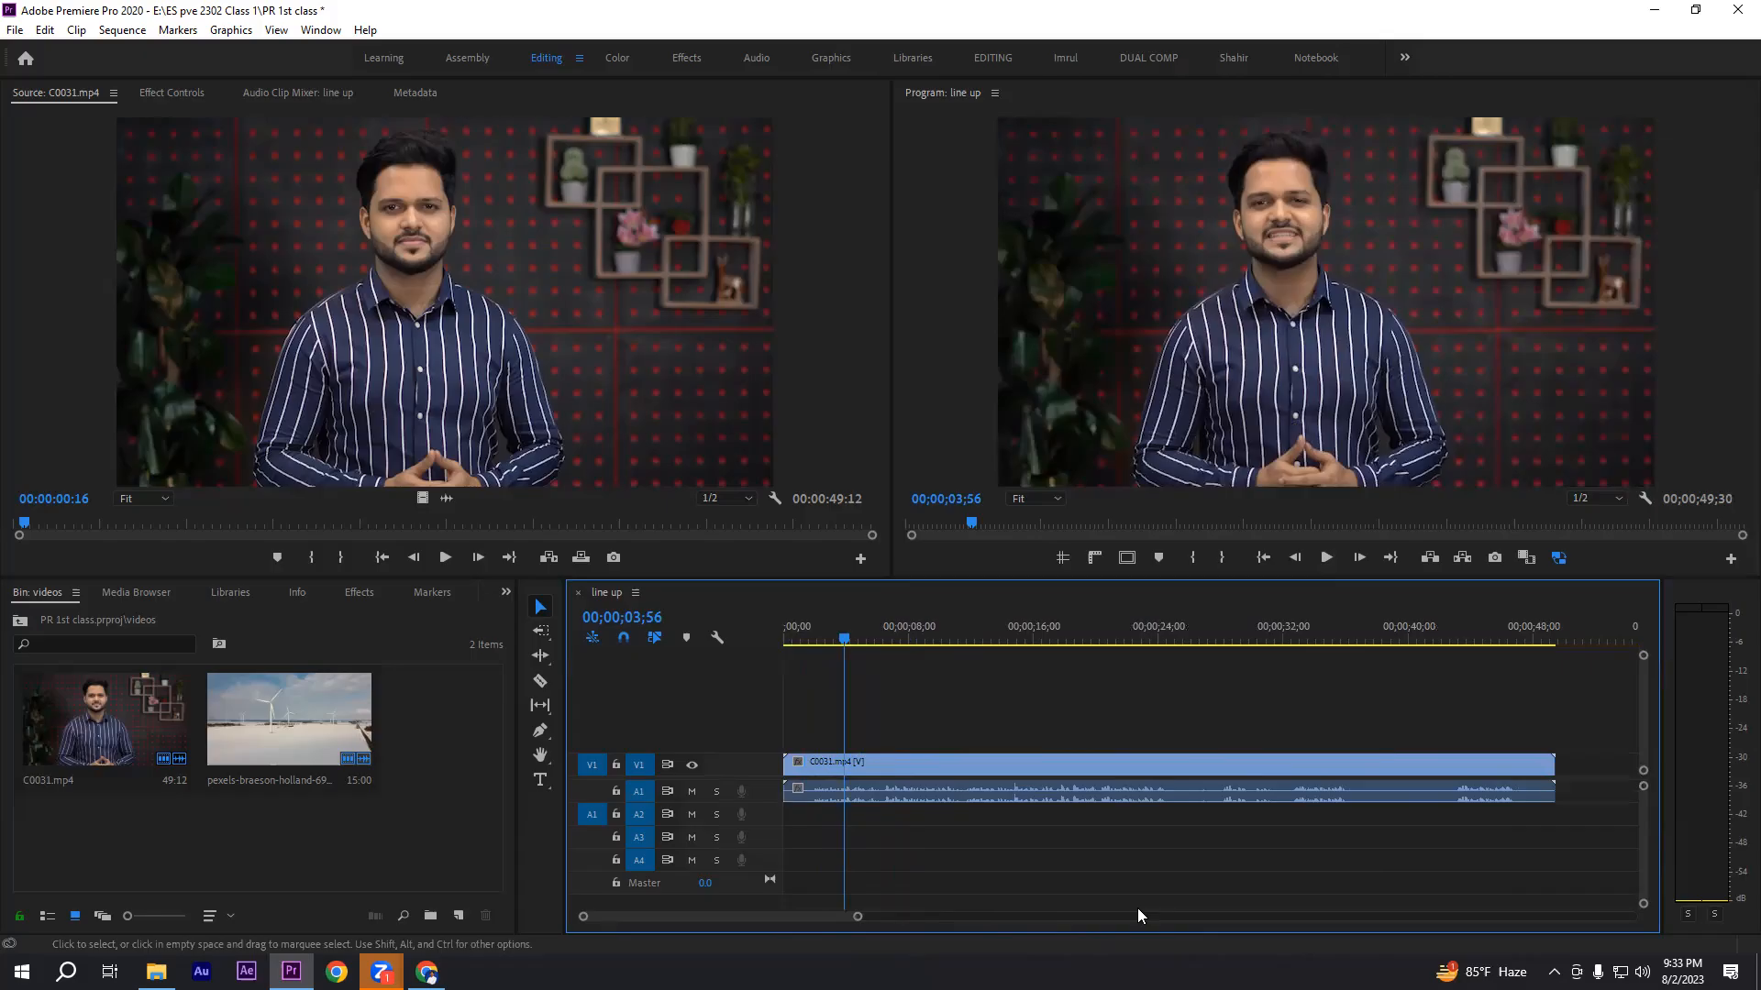
key(equal)
key(equal)
key(equal)
key(equal)
key(equal)
key(minus)
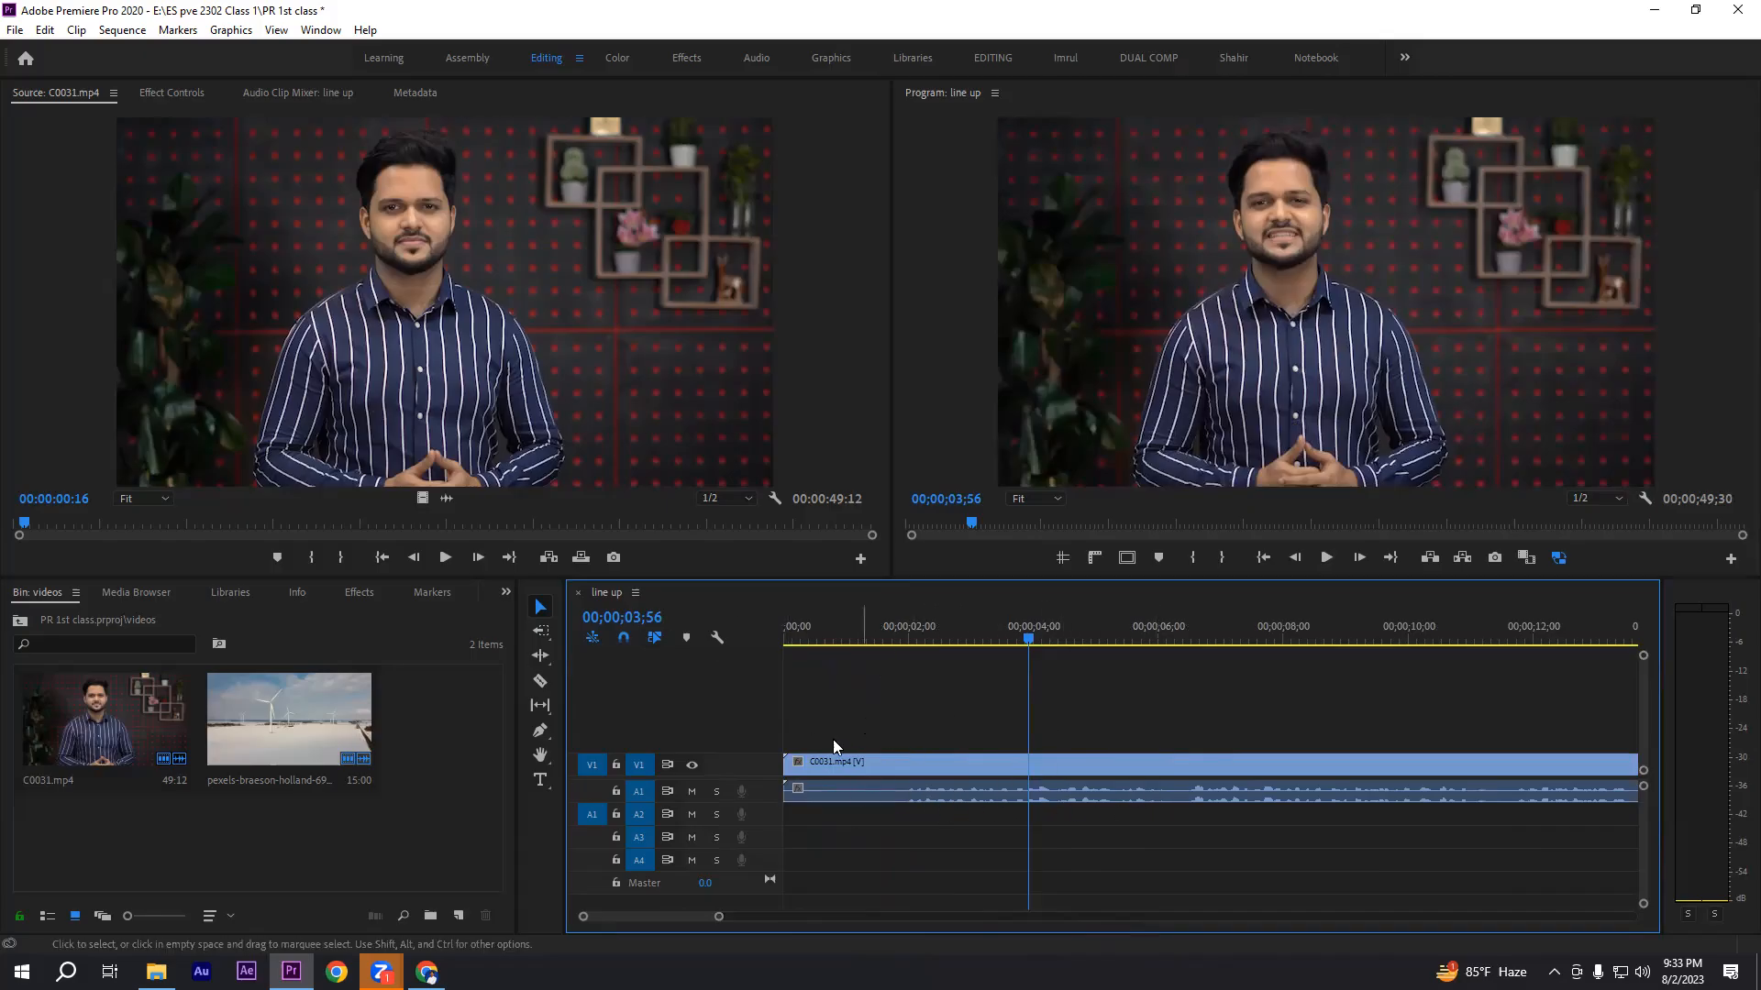
click(807, 767)
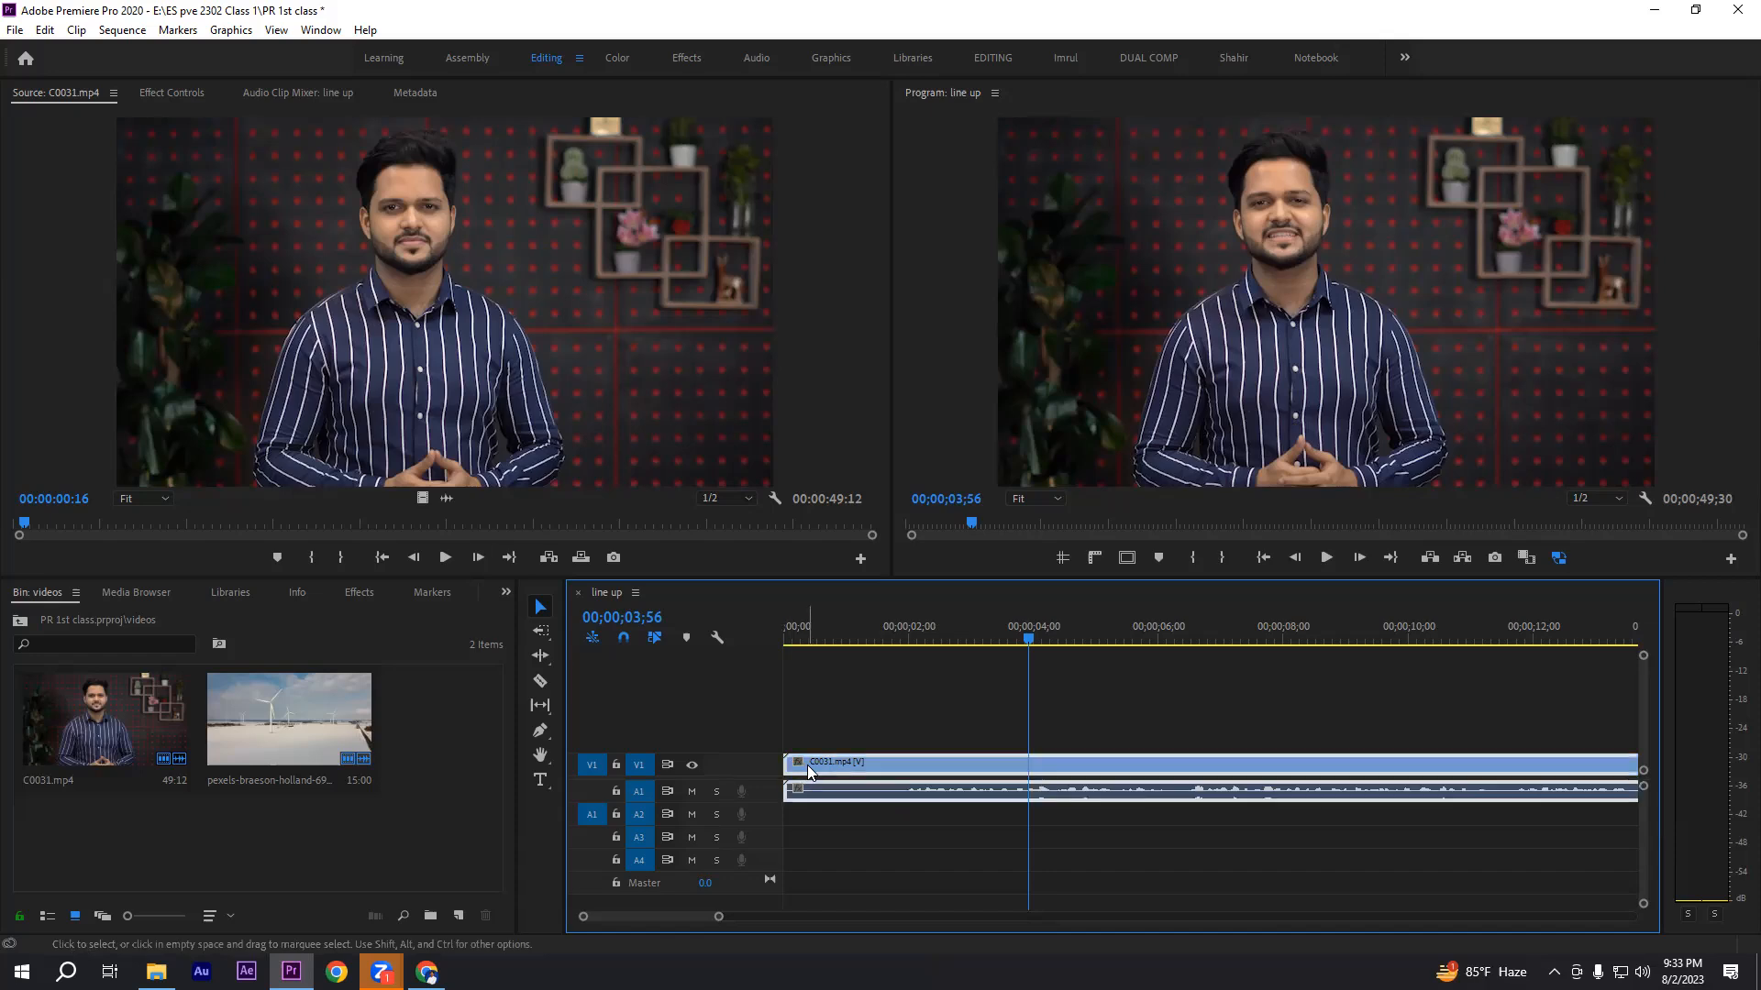
click(875, 735)
click(972, 761)
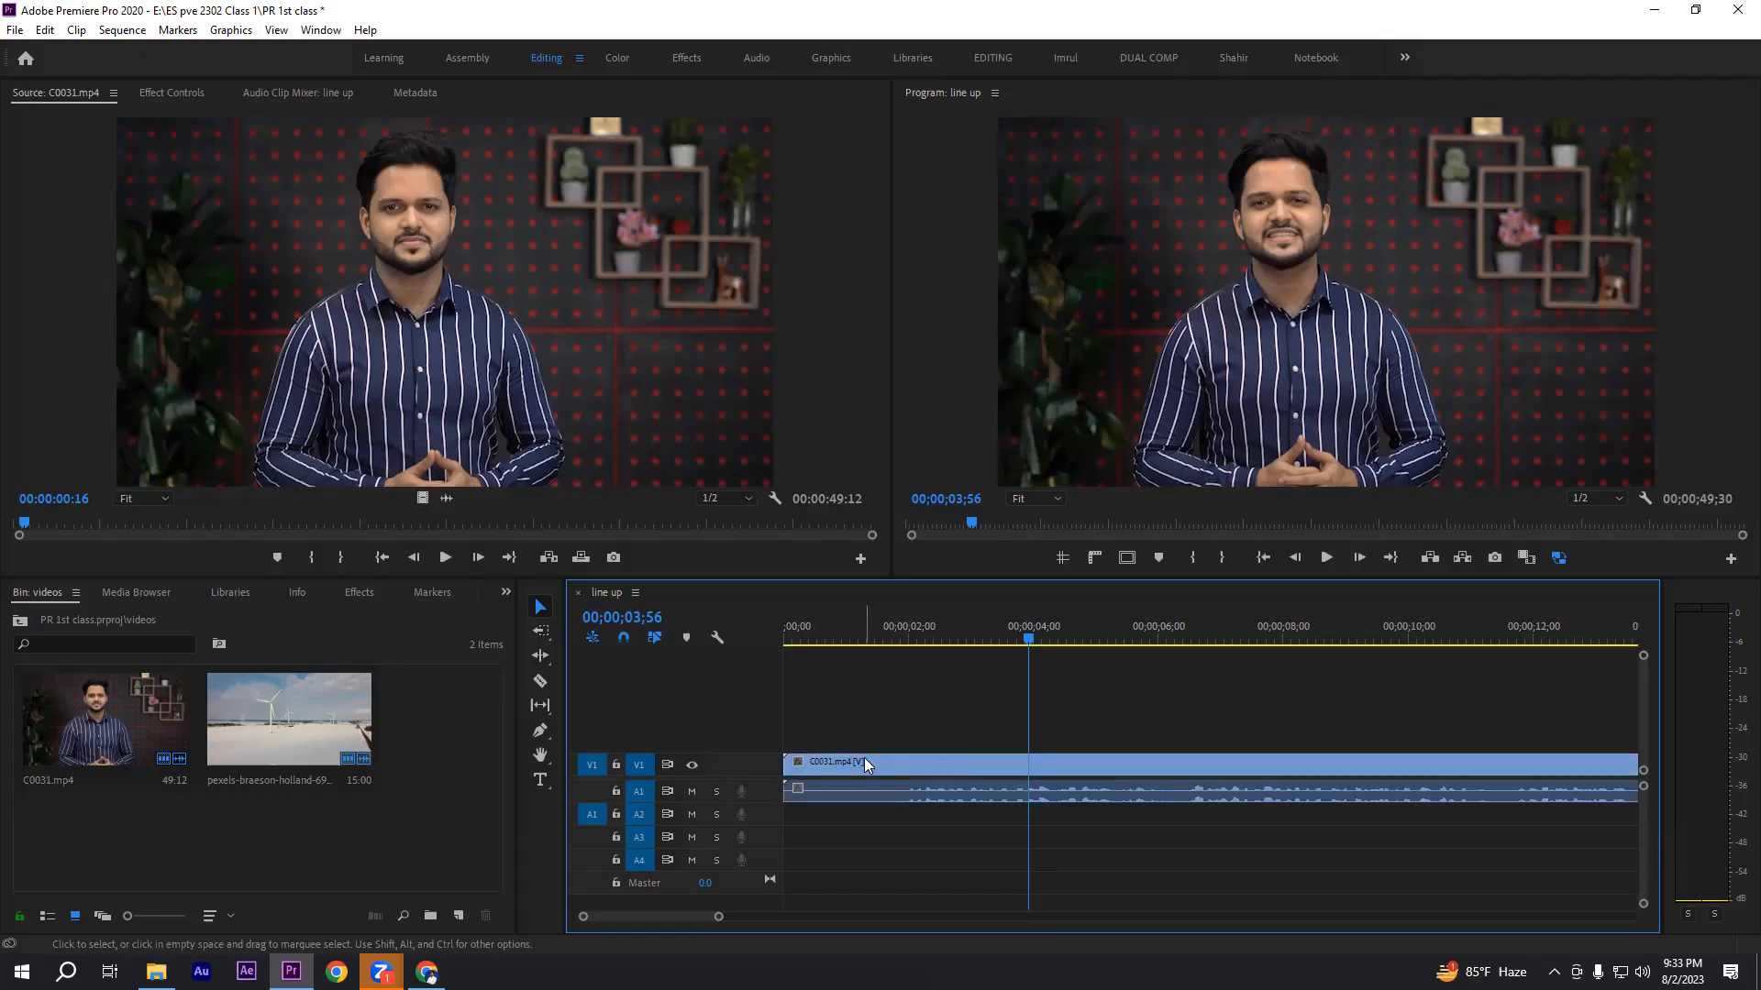
drag(825, 699, 1321, 761)
click(851, 904)
drag(822, 864, 1087, 795)
click(1073, 713)
click(1073, 828)
- Expand audio track A1 to show its waveform and razor-cut C0031.mp4 where the speech begins, just before the 2-second mark
double_click(764, 800)
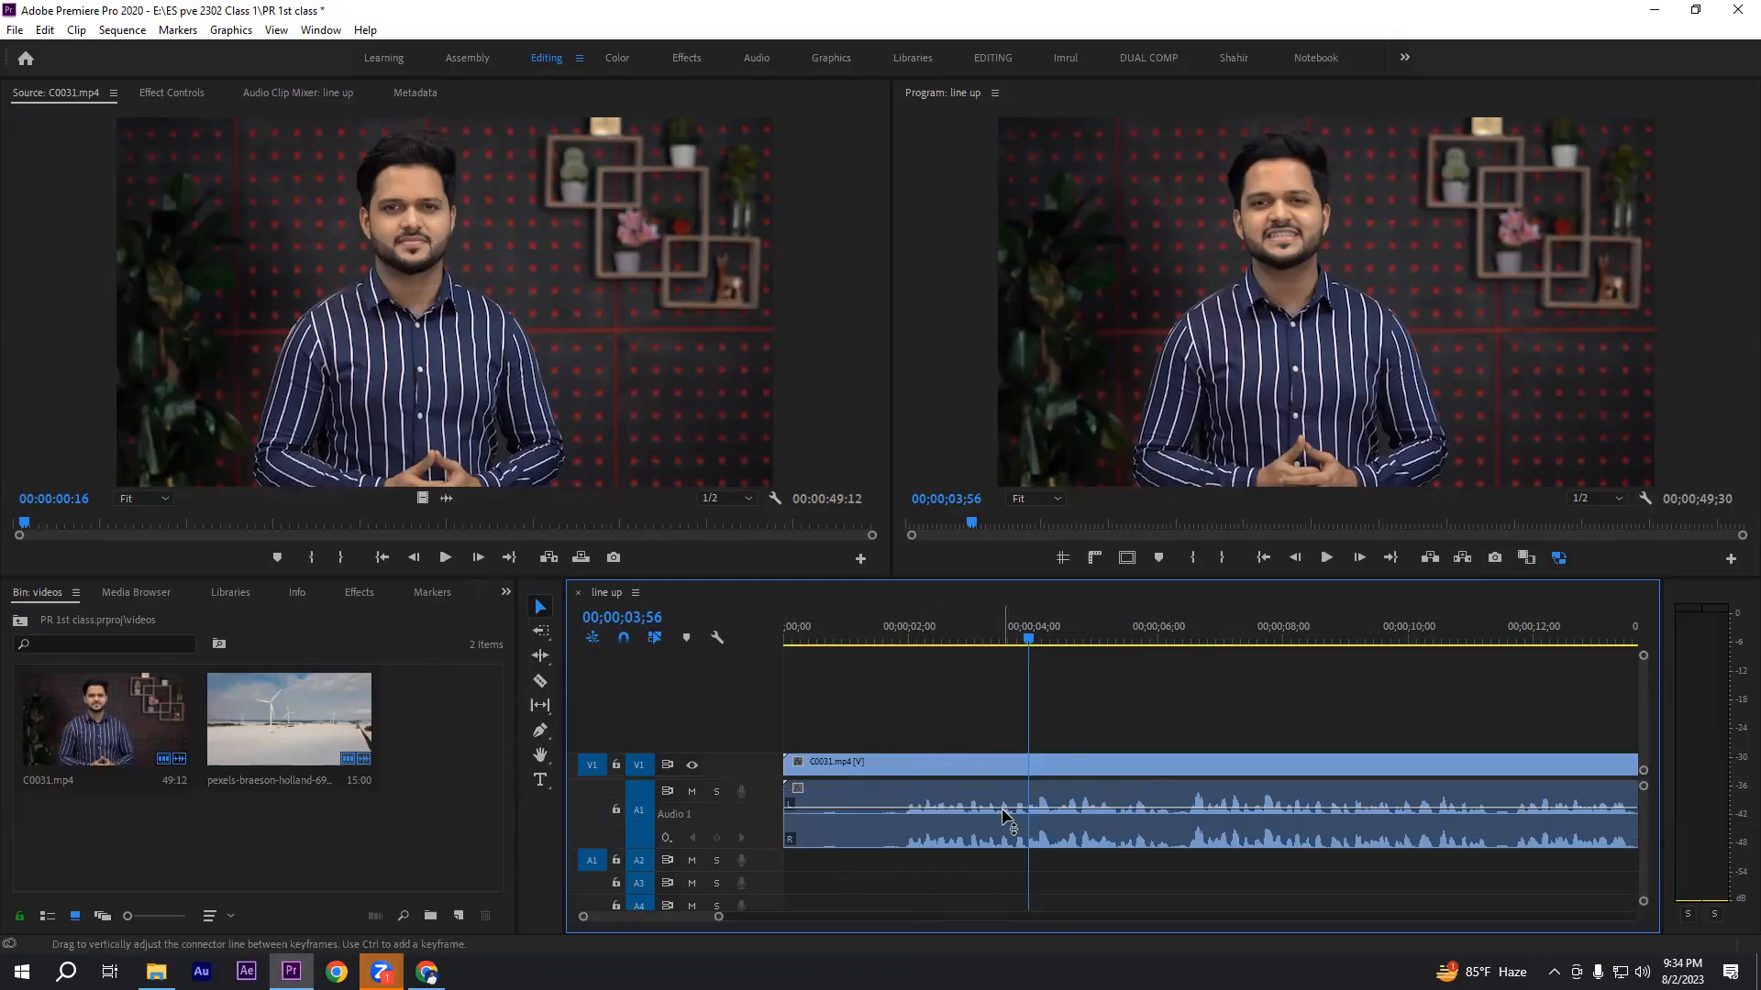
mouse_move(1006, 816)
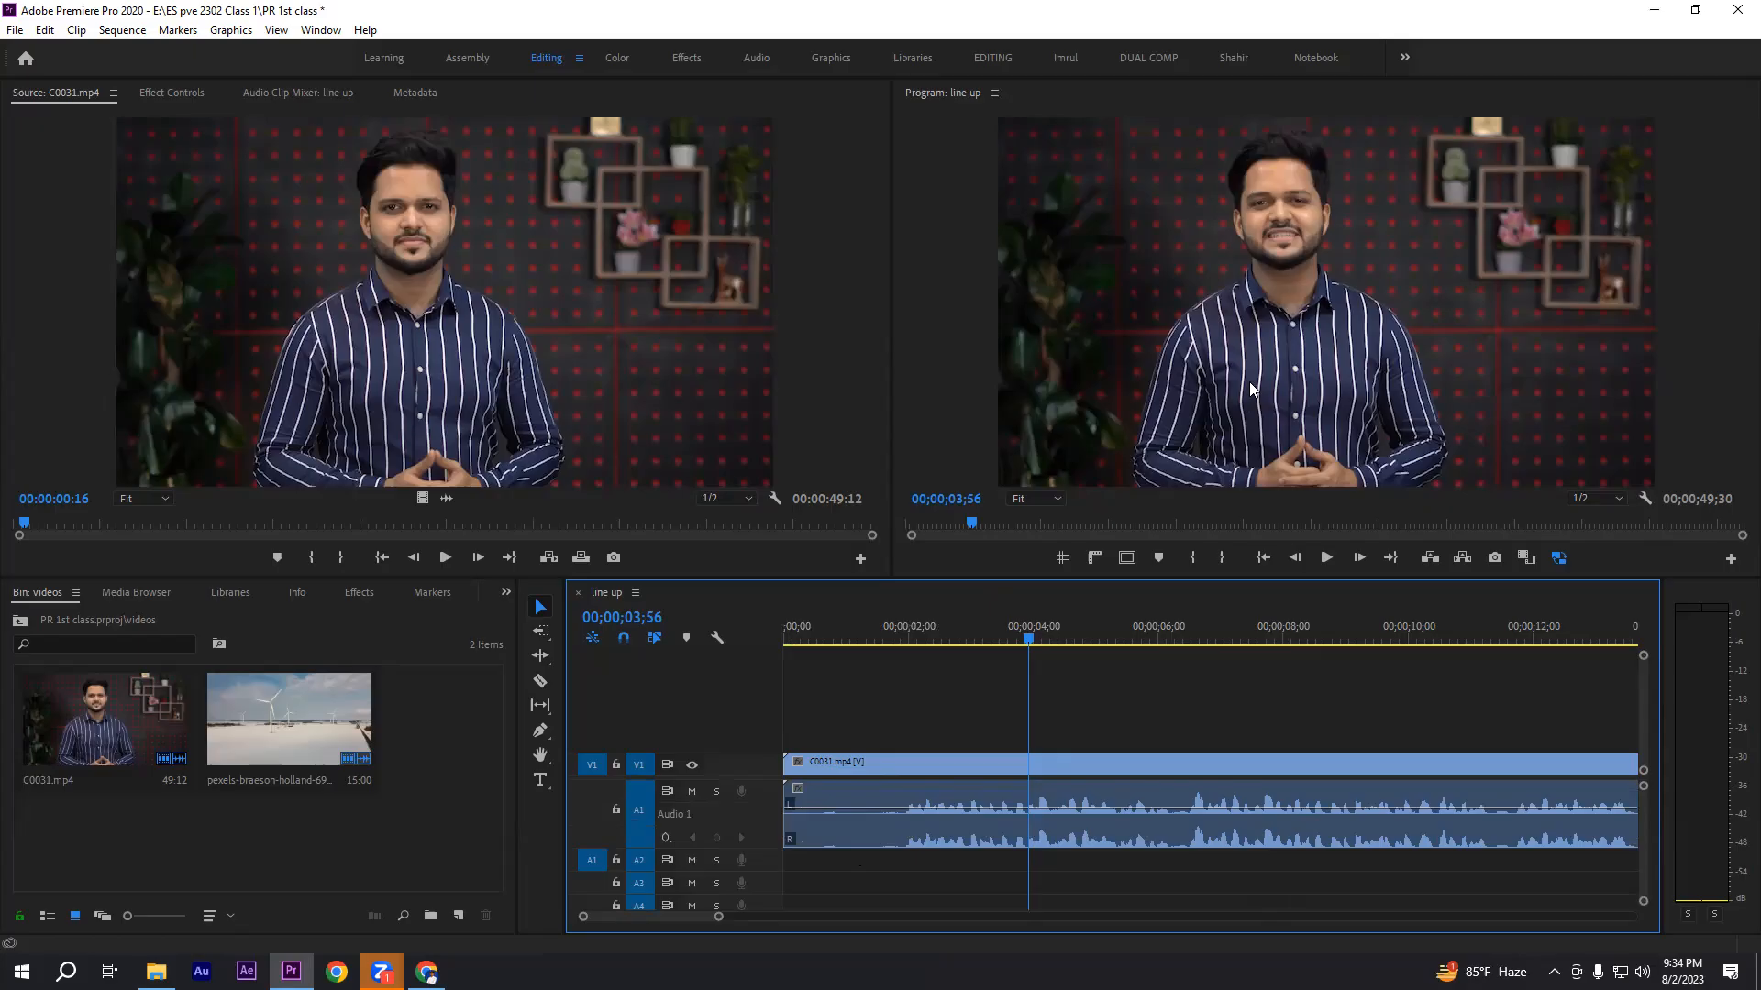
click(540, 681)
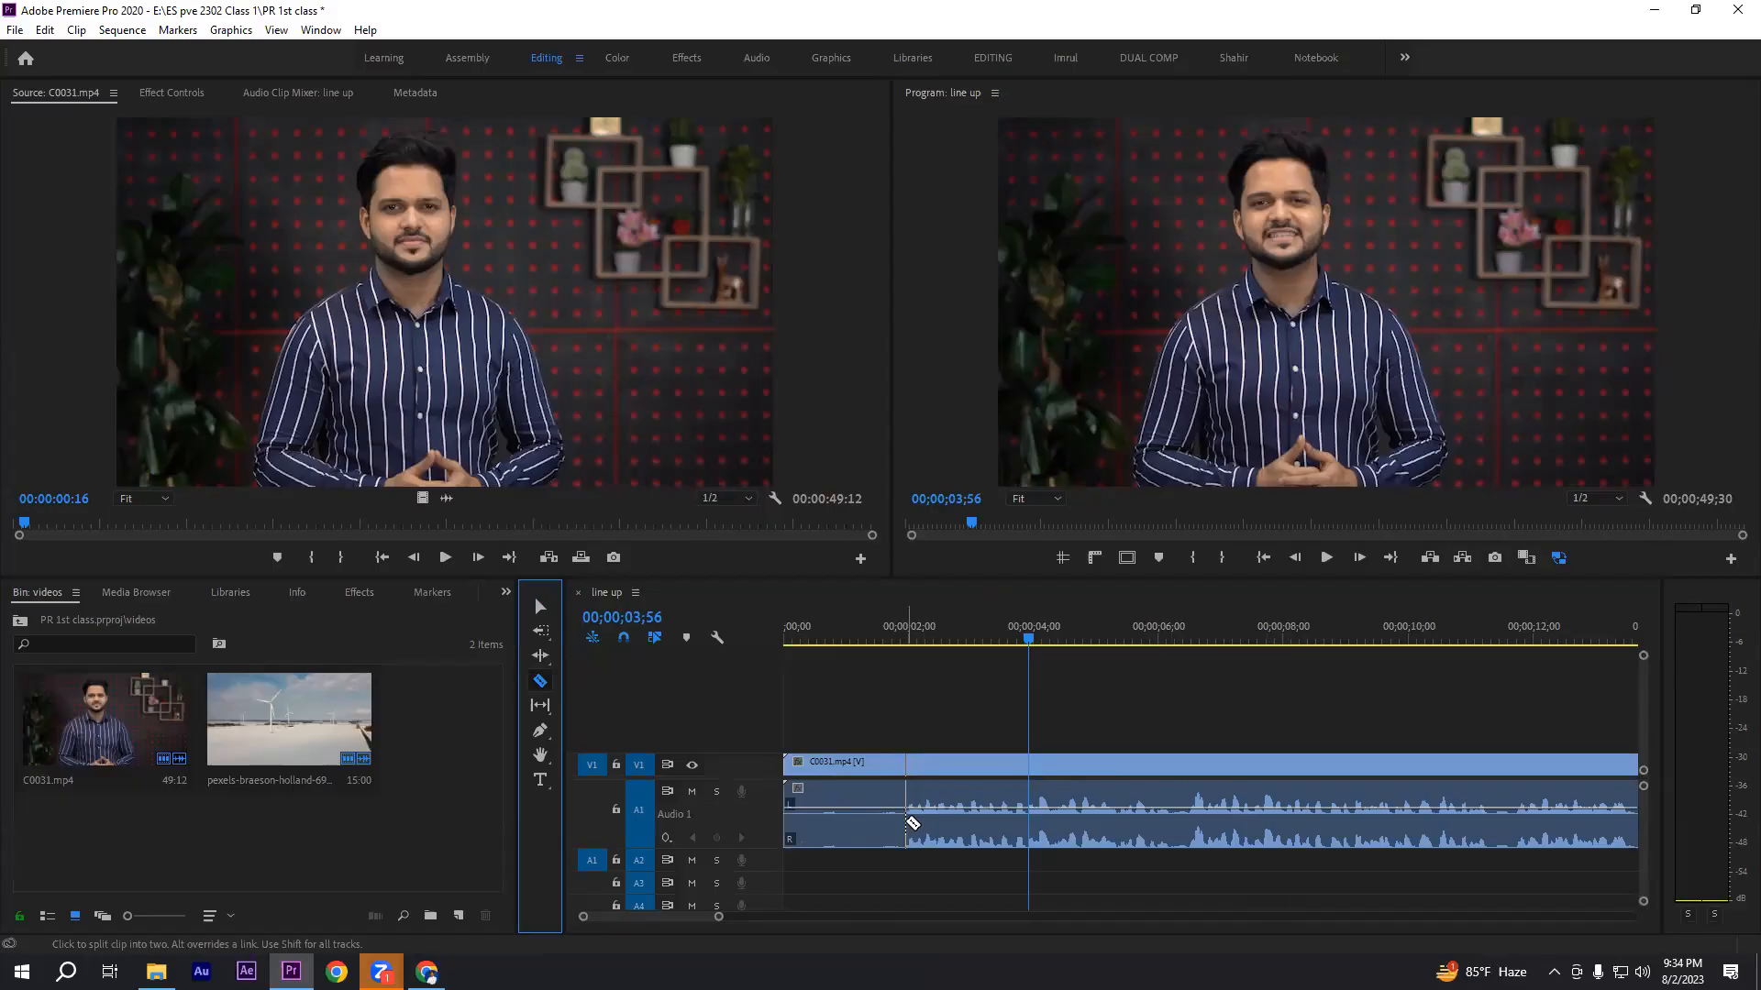
click(896, 819)
click(540, 606)
- Select the two C0031.mp4 segments alternately and move the playhead around the cut to check that the clip is split
drag(841, 732, 1022, 799)
click(970, 743)
click(963, 764)
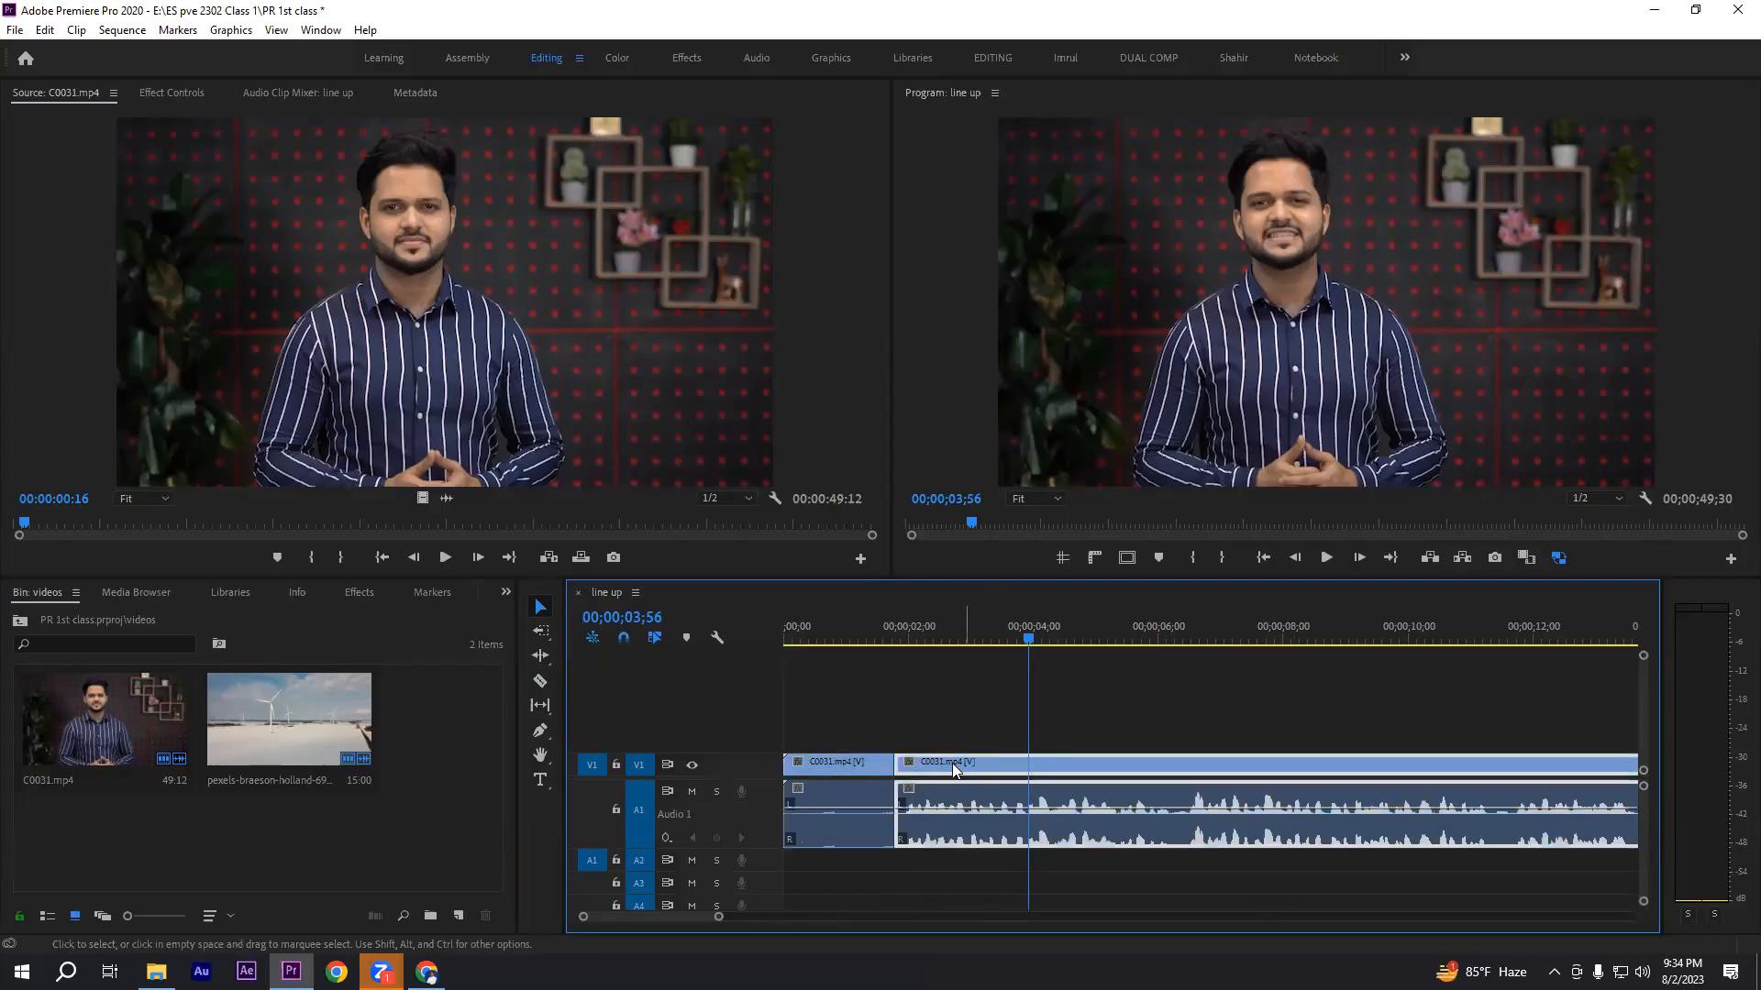
click(845, 763)
click(952, 759)
click(830, 763)
click(940, 760)
click(847, 750)
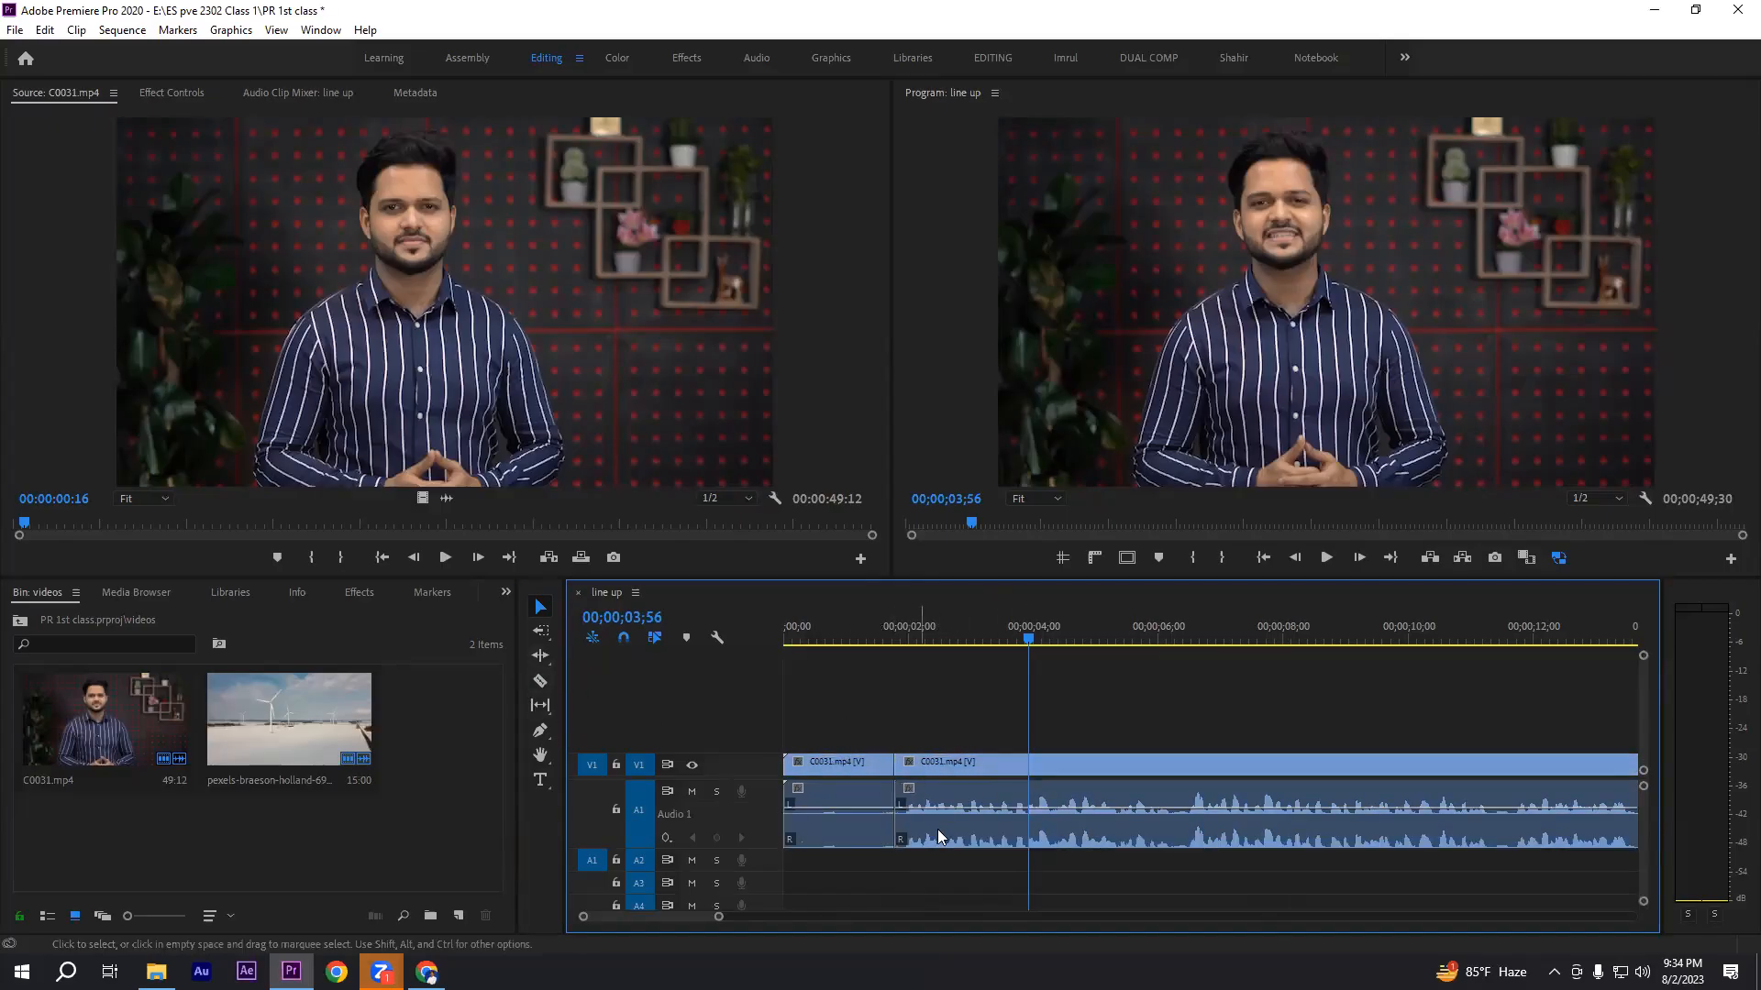
drag(820, 719, 974, 827)
click(917, 640)
click(879, 706)
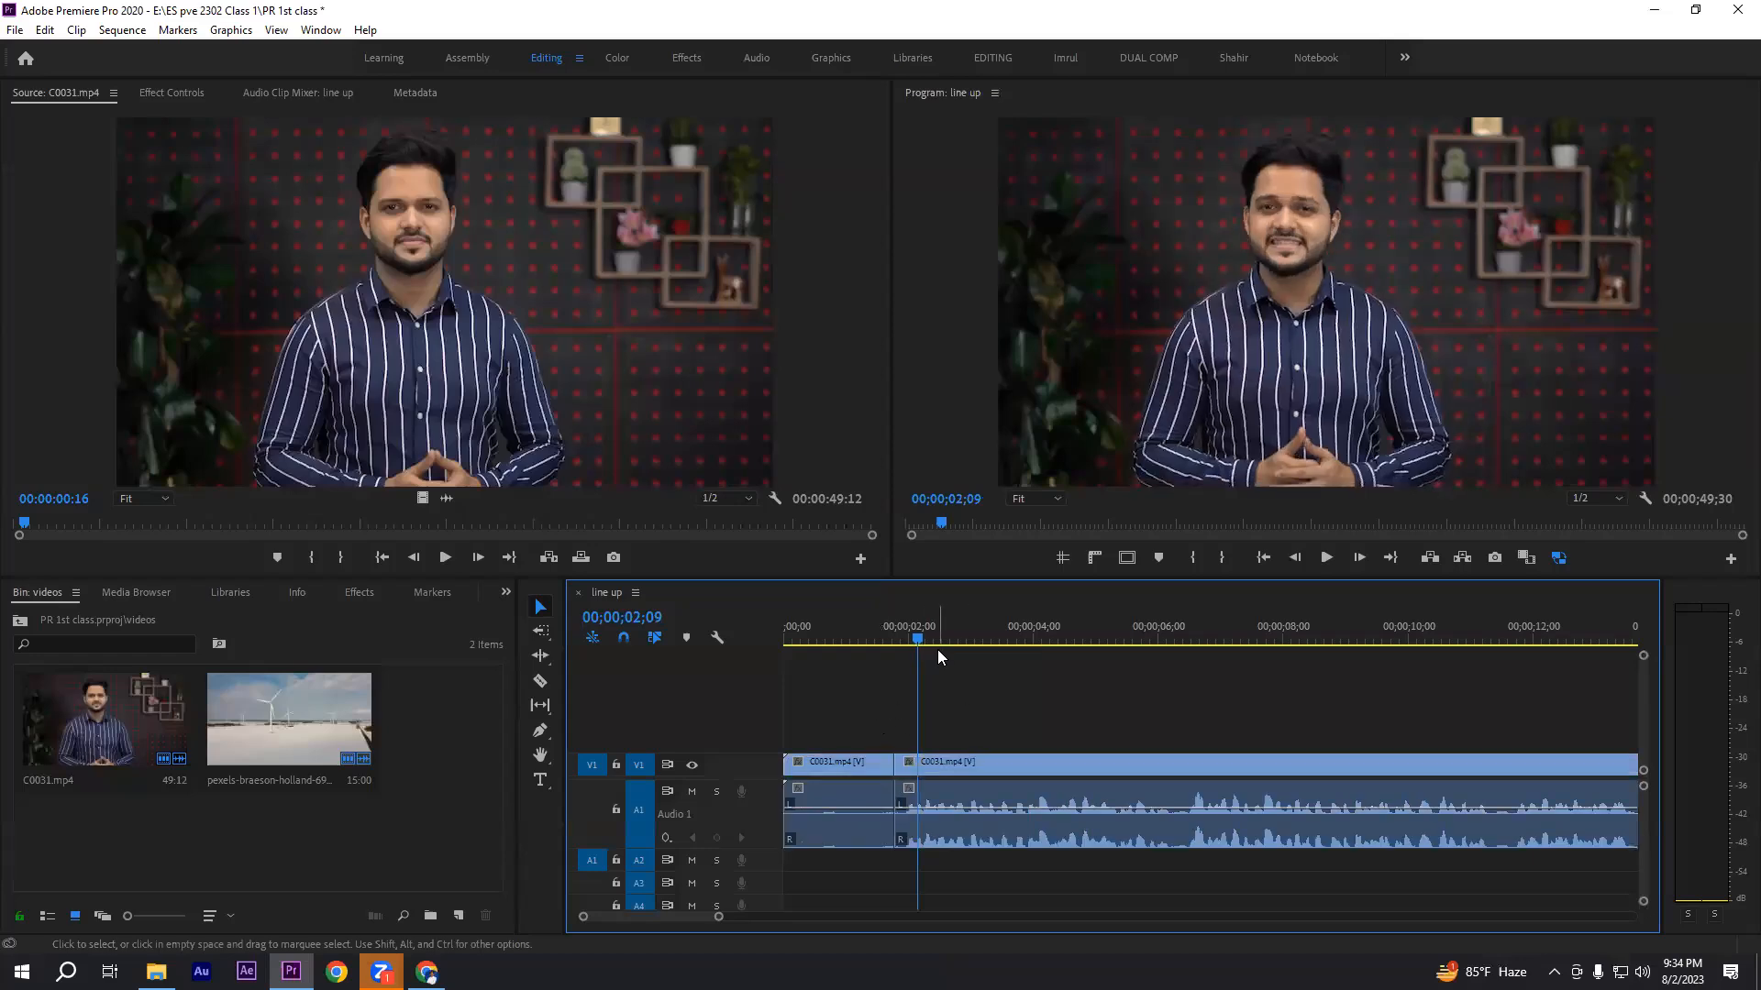
click(1033, 637)
click(857, 763)
click(939, 761)
click(936, 713)
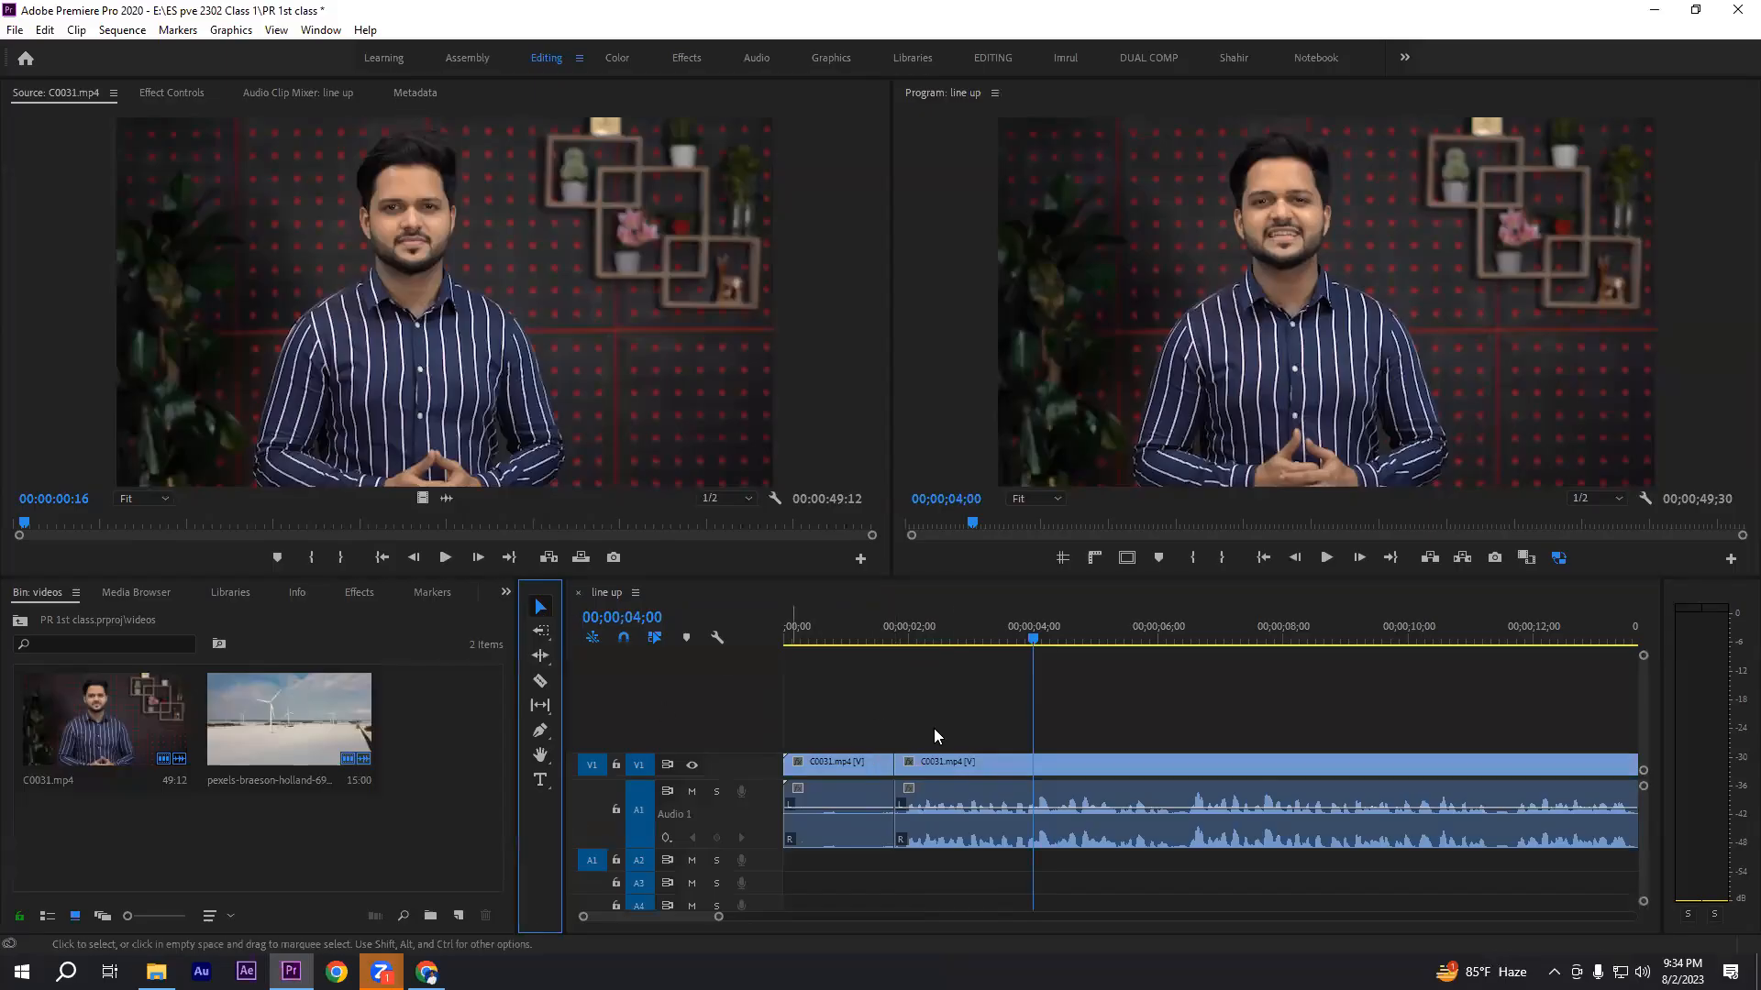
- Delete the short silent opening segment of C0031.mp4, including its audio, from the timeline
click(967, 767)
click(845, 761)
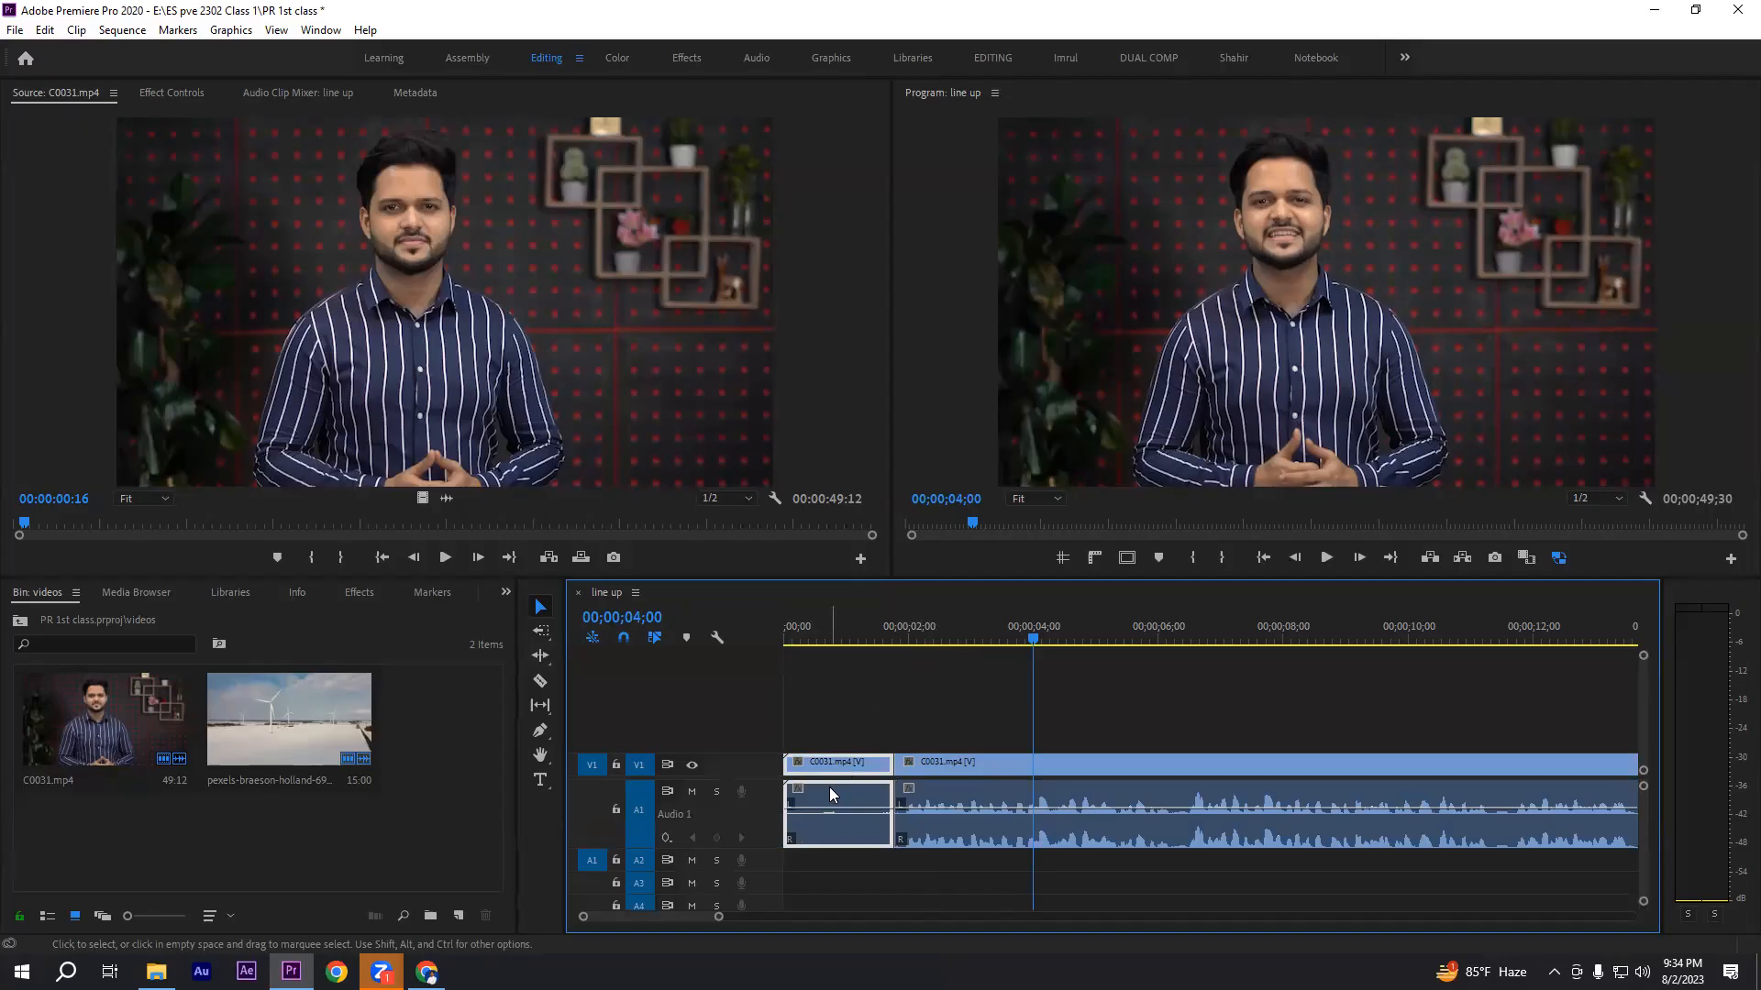
key(Delete)
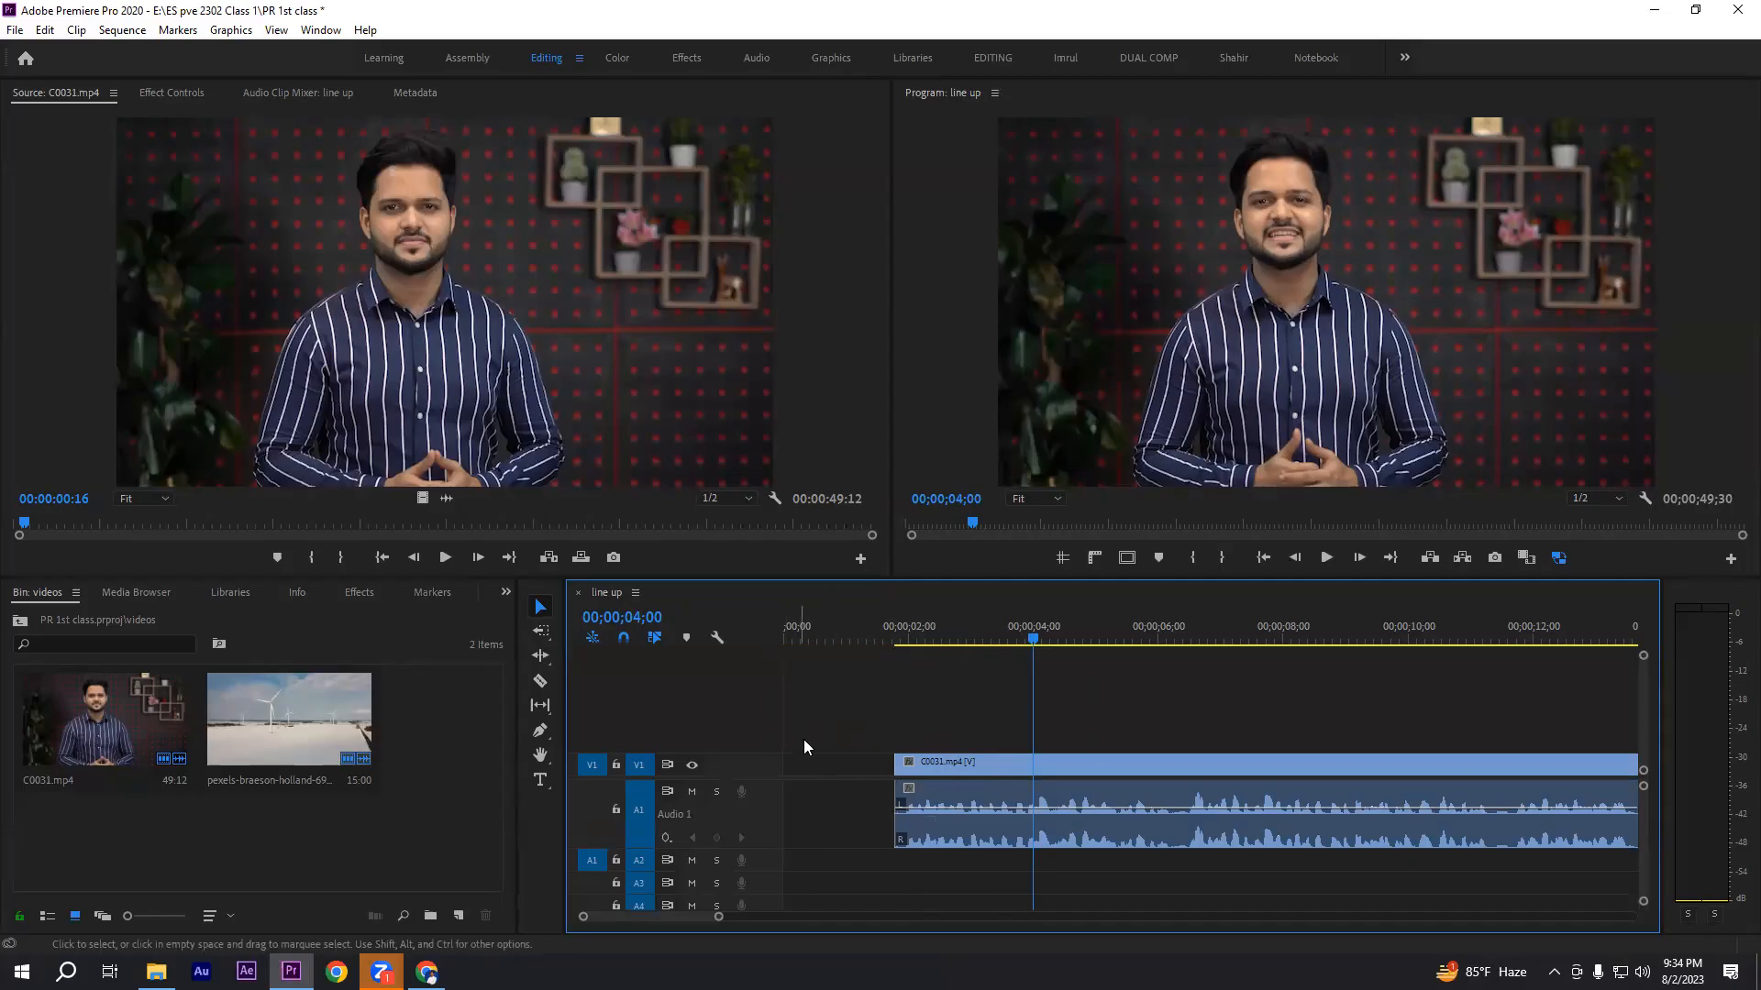
- Ripple delete the gap left at the start of the sequence and play the trimmed clip from the beginning
right_click(823, 767)
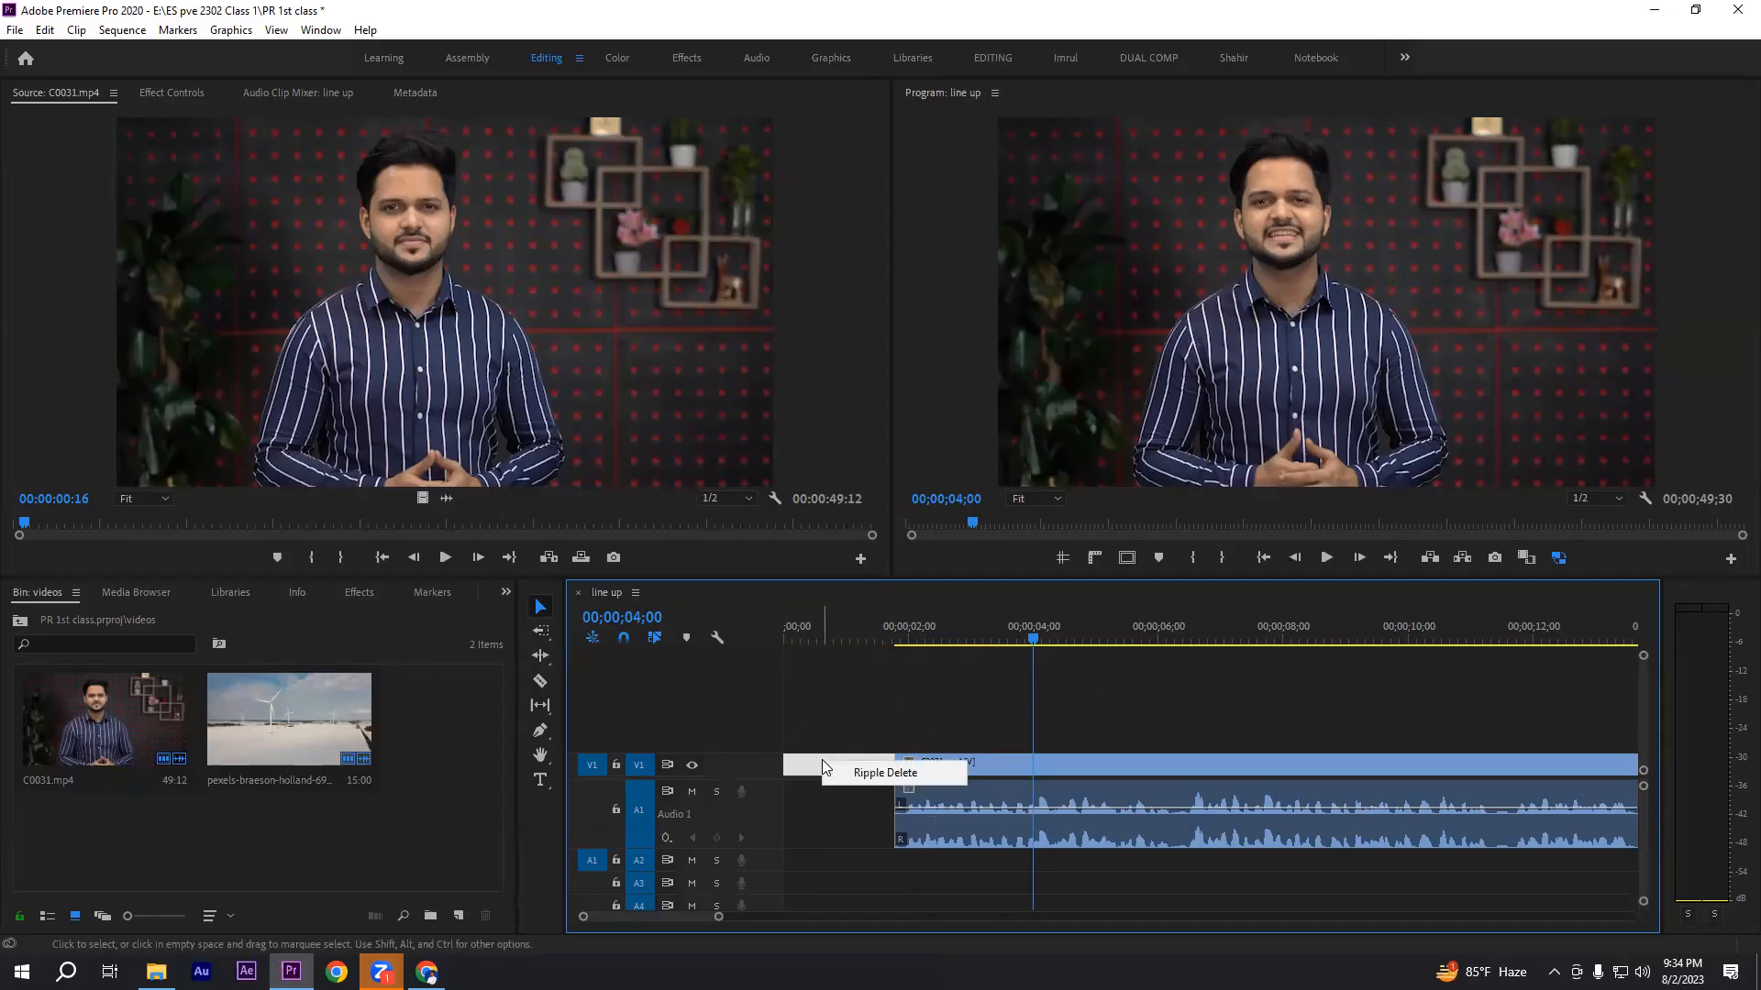
click(865, 730)
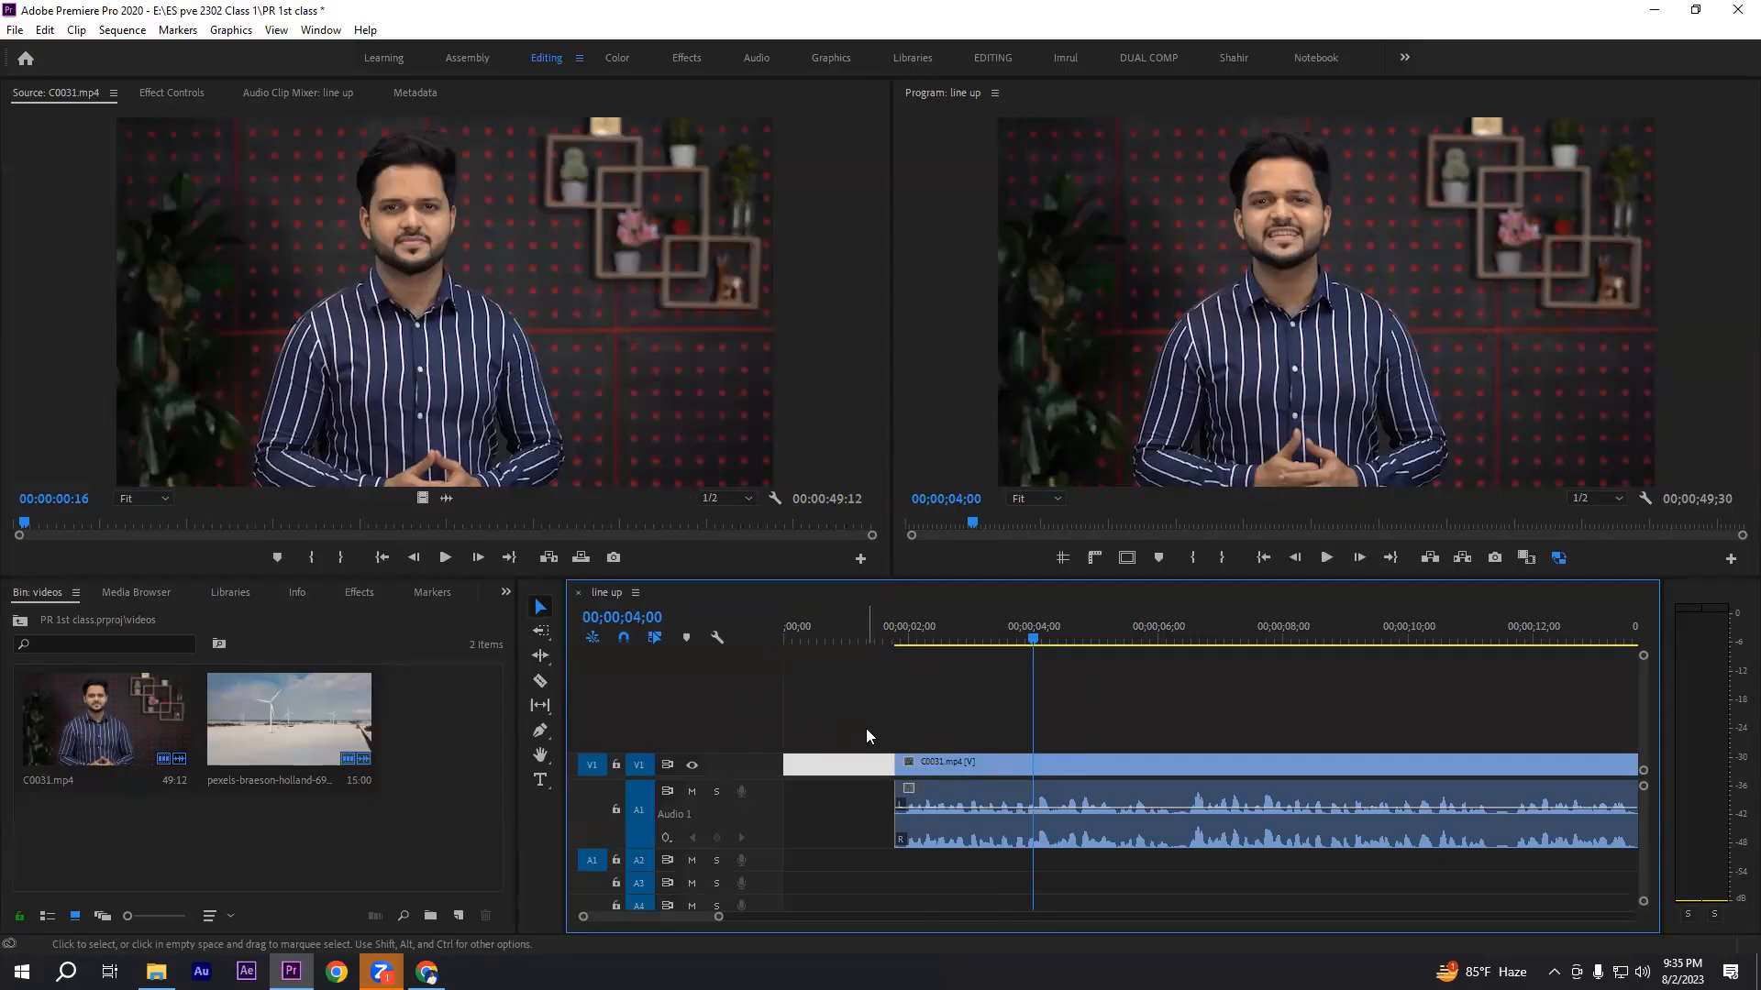
right_click(866, 763)
click(908, 773)
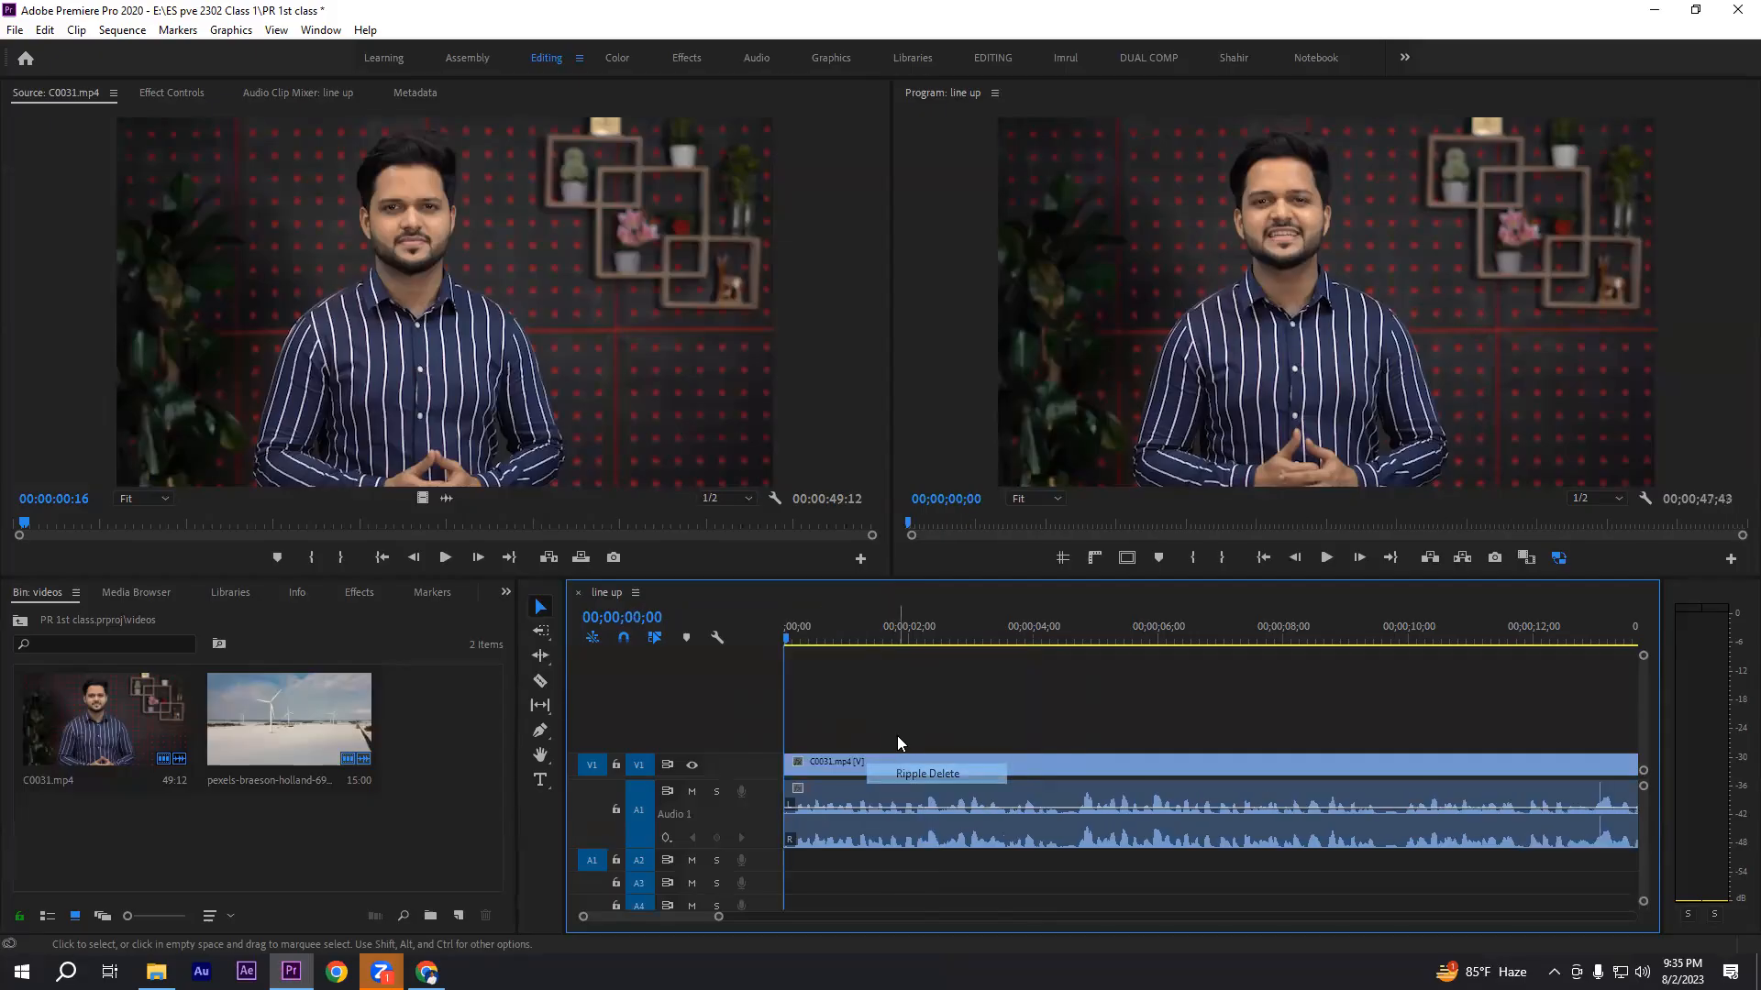
click(1327, 558)
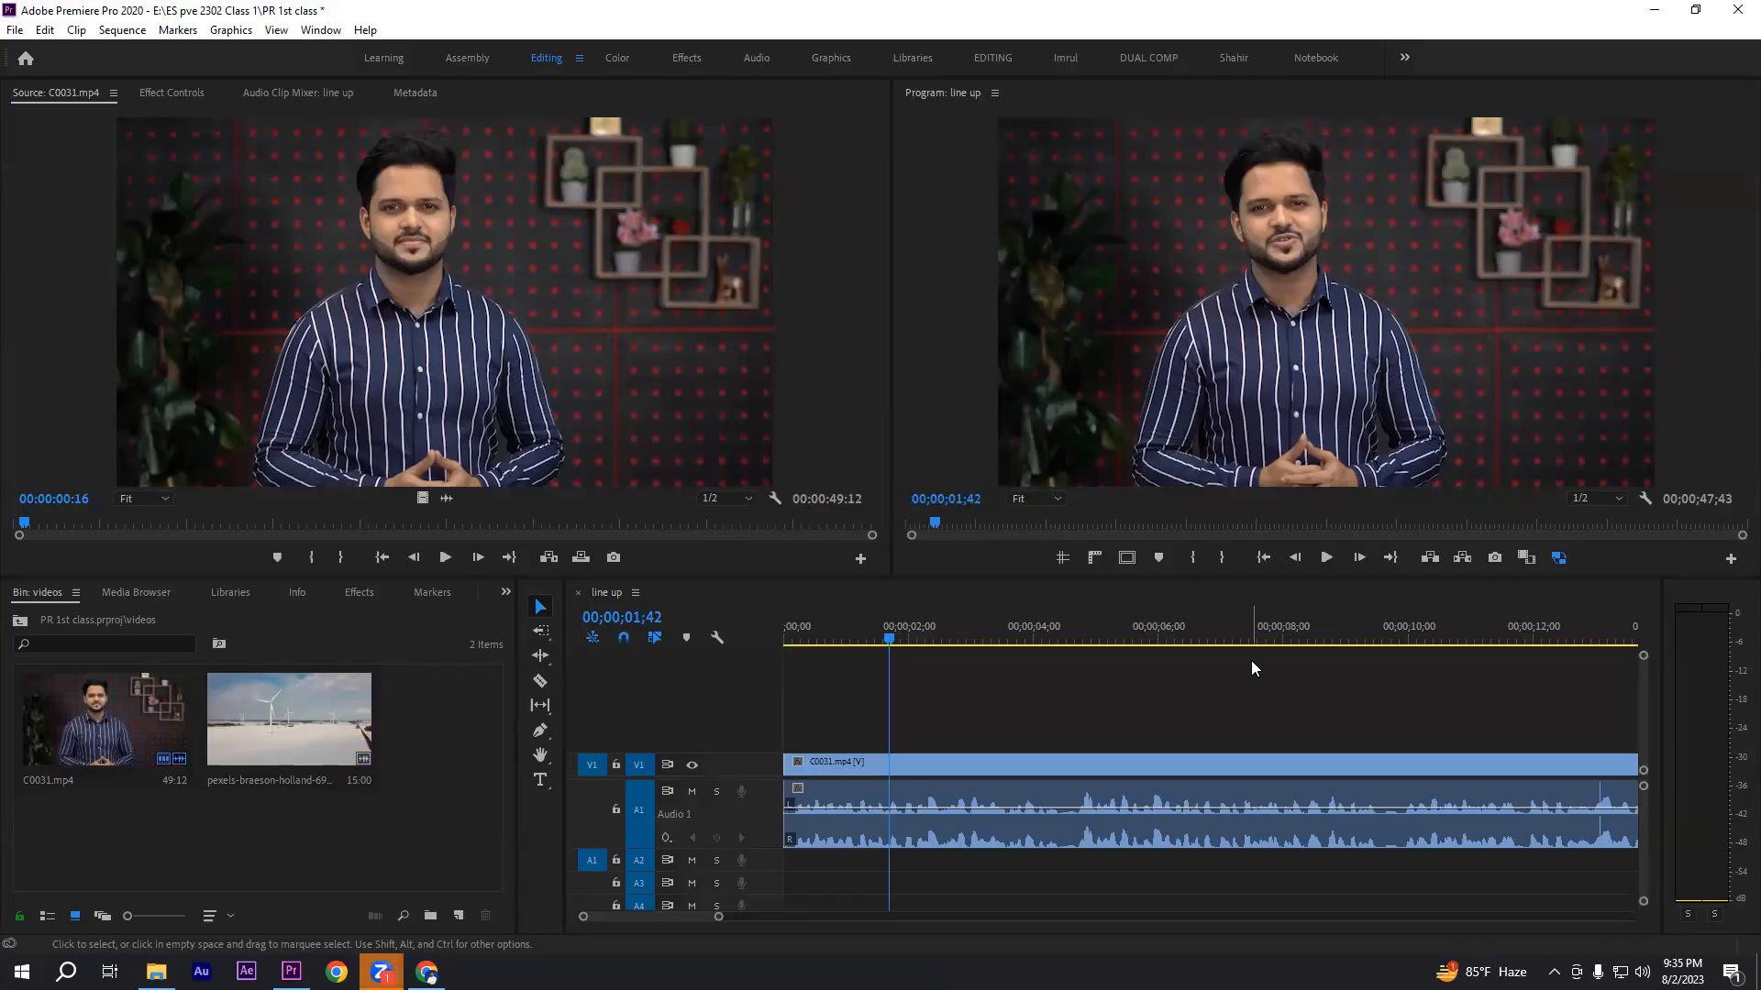
- Undo the last ripple delete in the timeline
click(1137, 681)
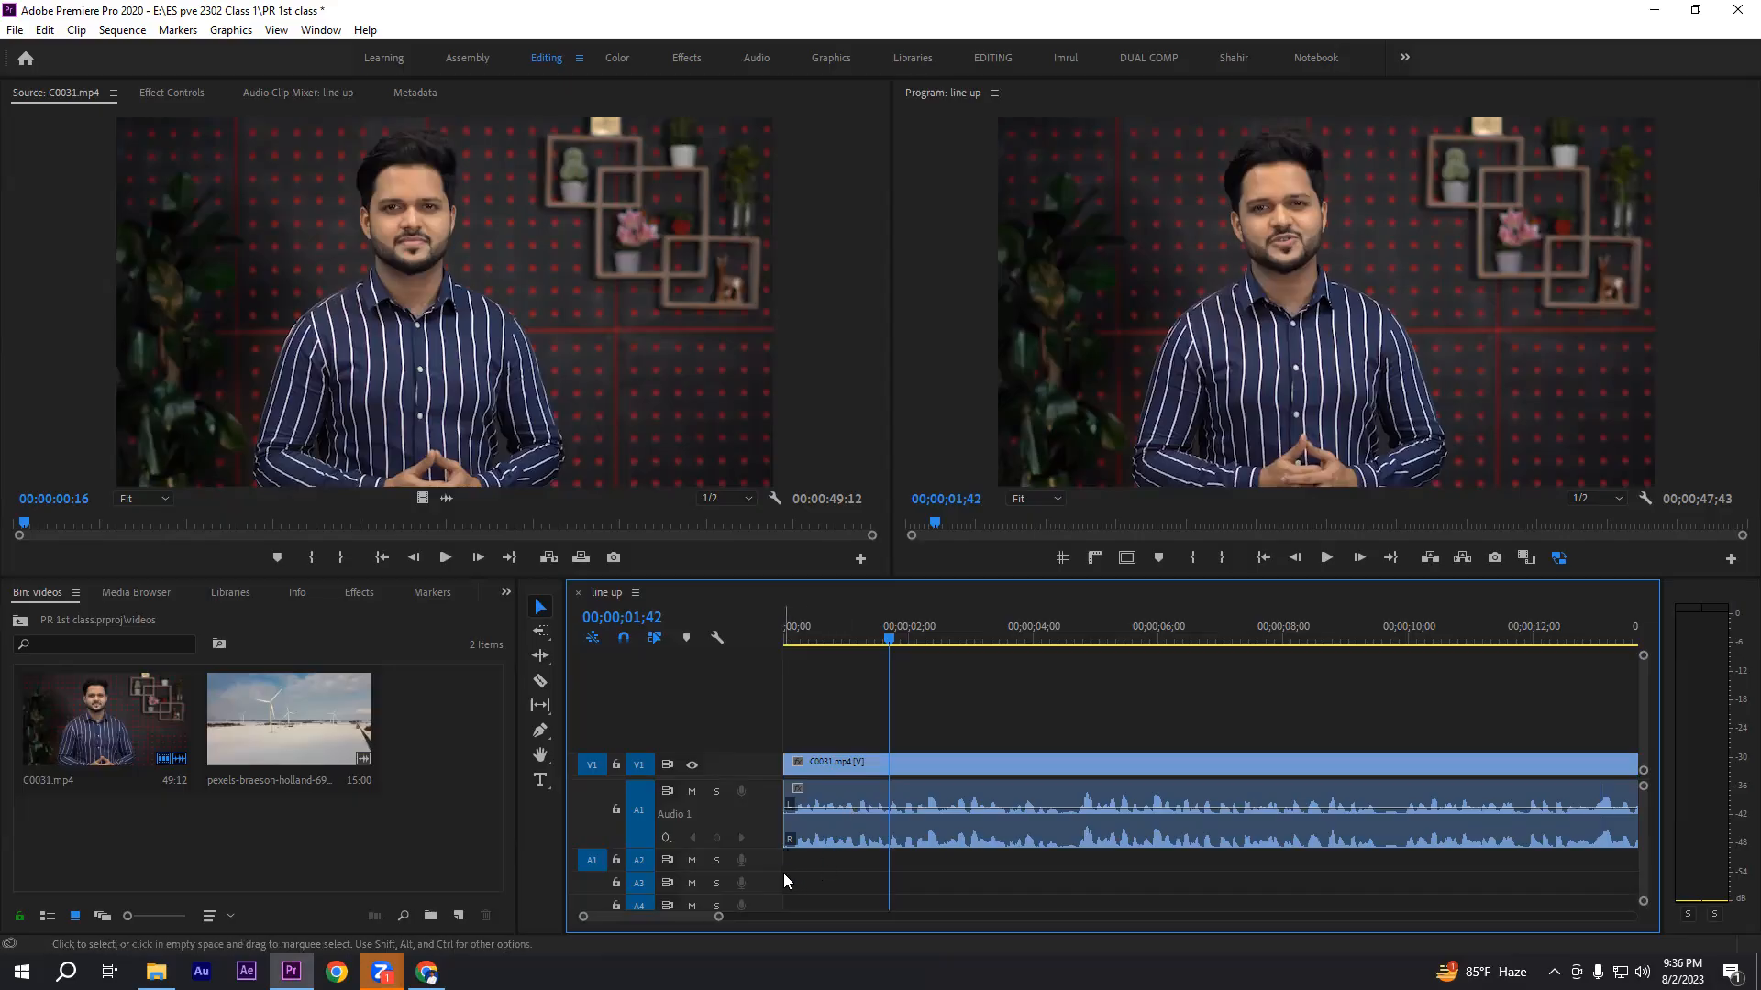
drag(815, 856, 1478, 904)
drag(1646, 868, 1642, 827)
key(ctrl+z)
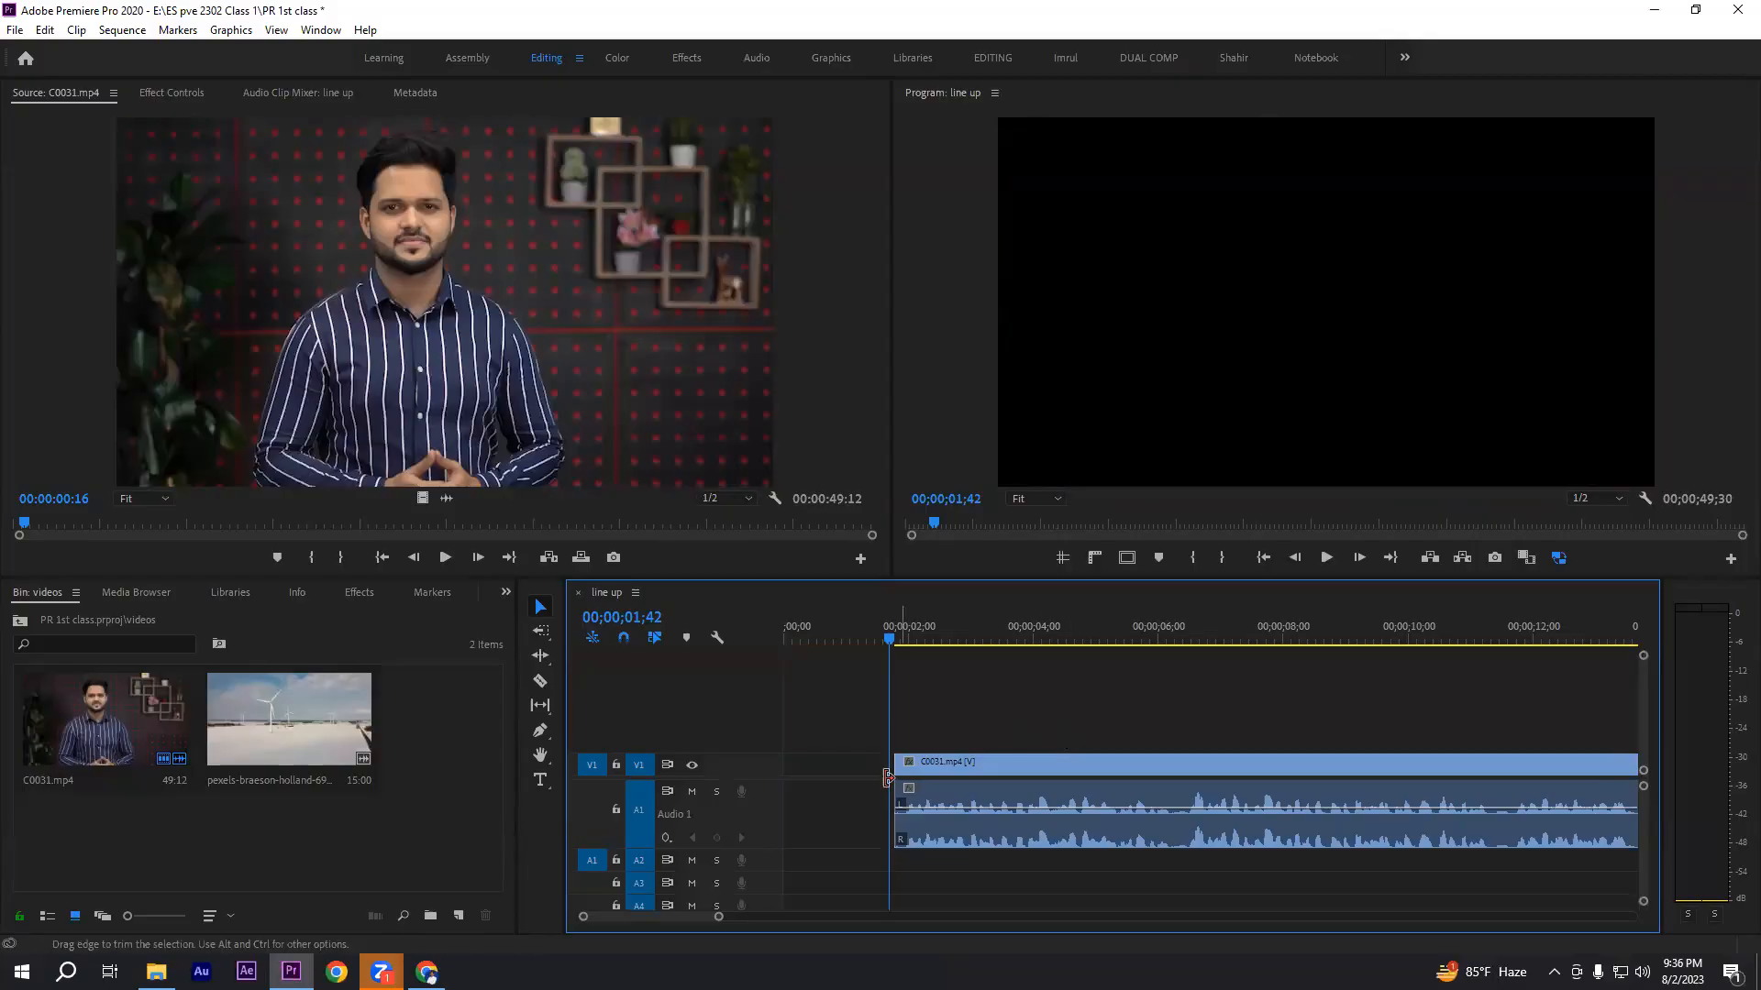
- Close the gap before the remaining C0031.mp4 segment again with Ripple Delete
drag(818, 740, 875, 878)
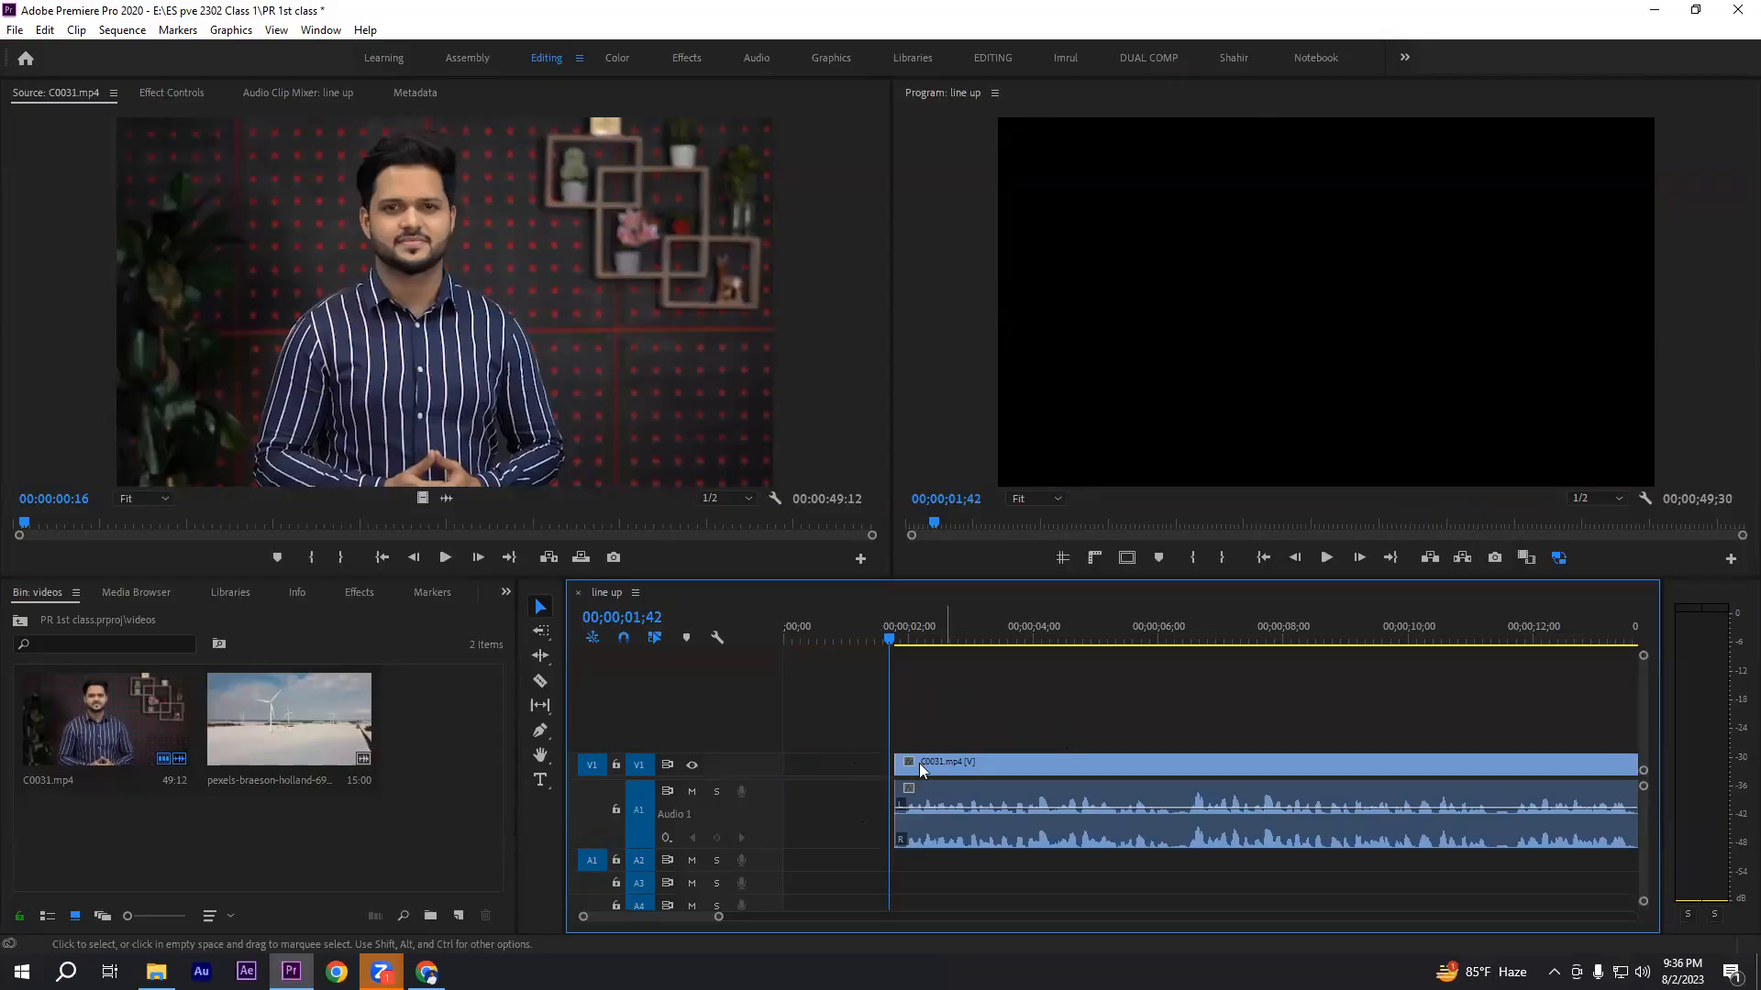
right_click(835, 766)
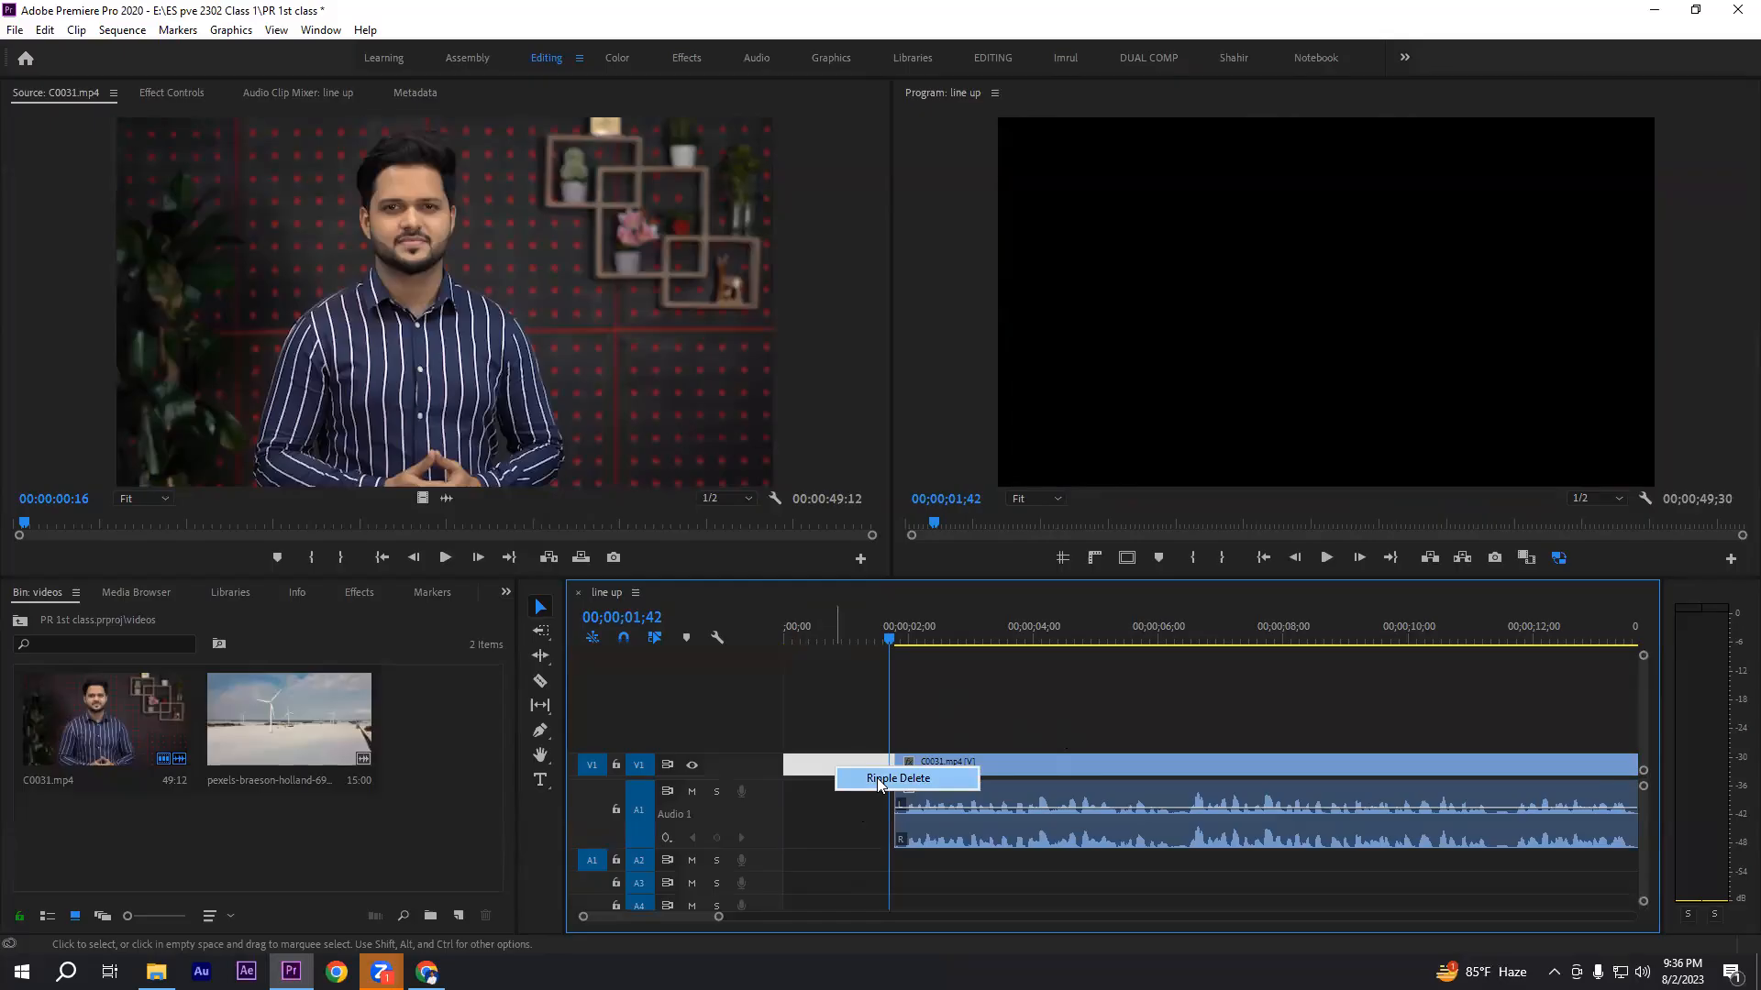
click(878, 779)
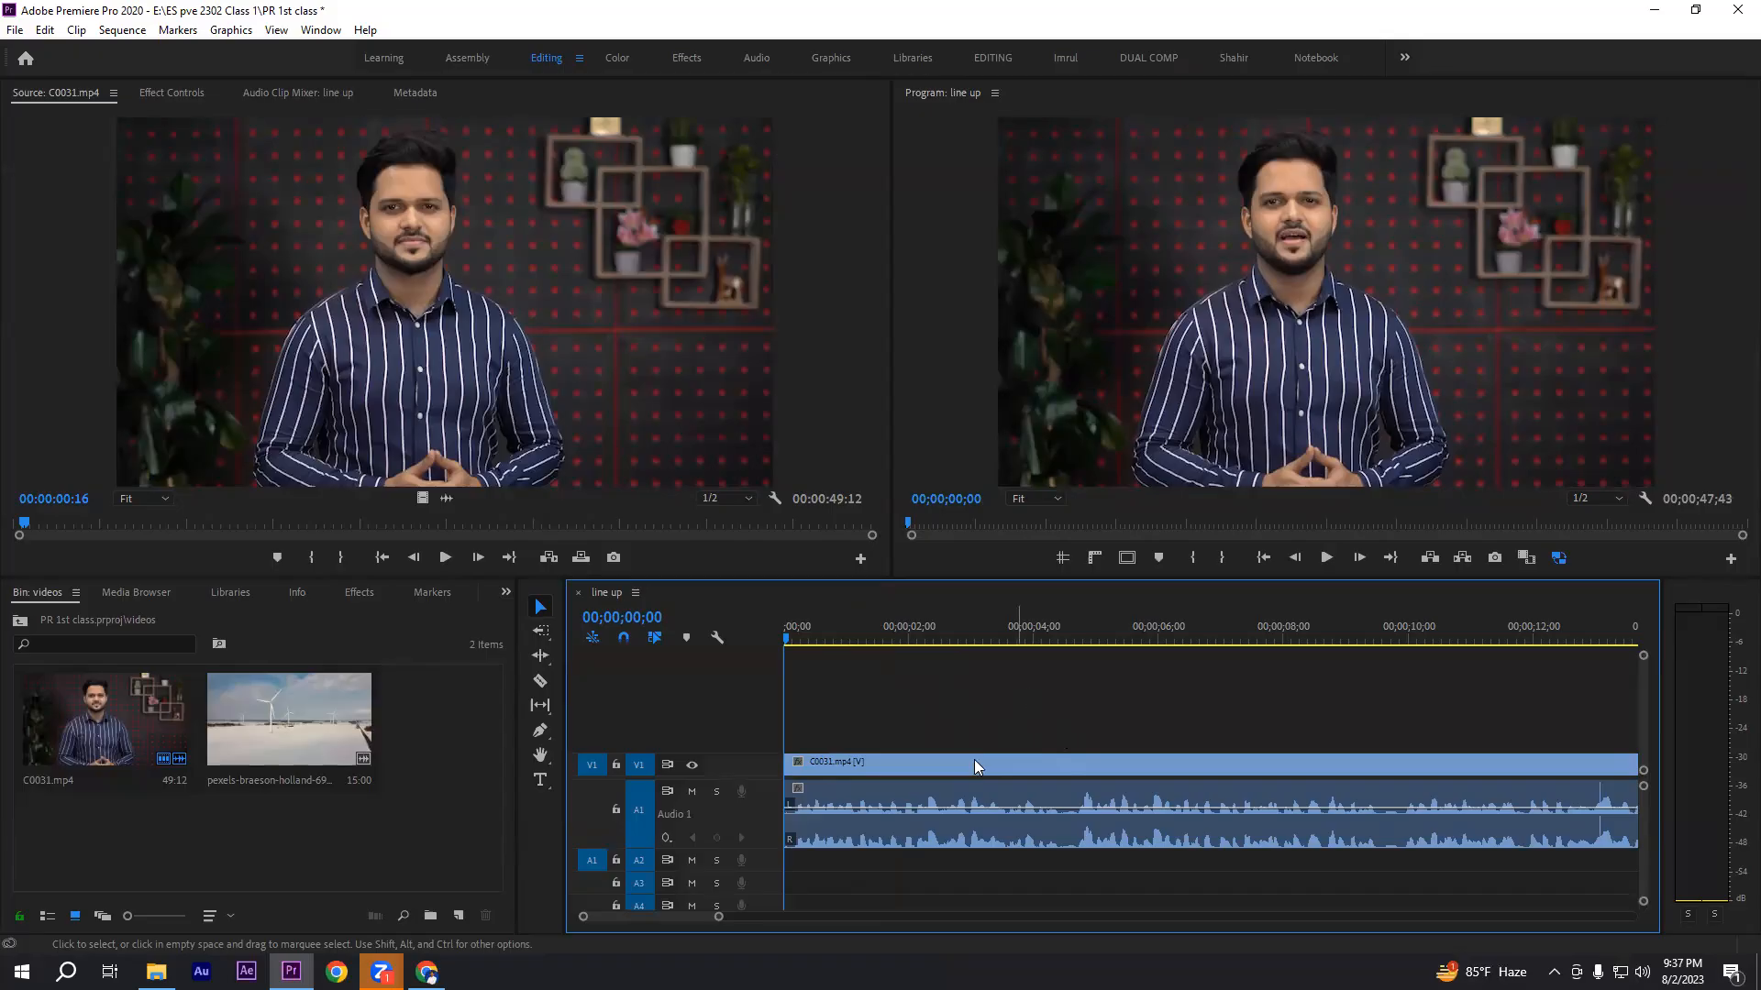
- Collapse and re-expand audio track A1, and check the Scale to Frame Size option of the C0031.mp4 clip
double_click(769, 810)
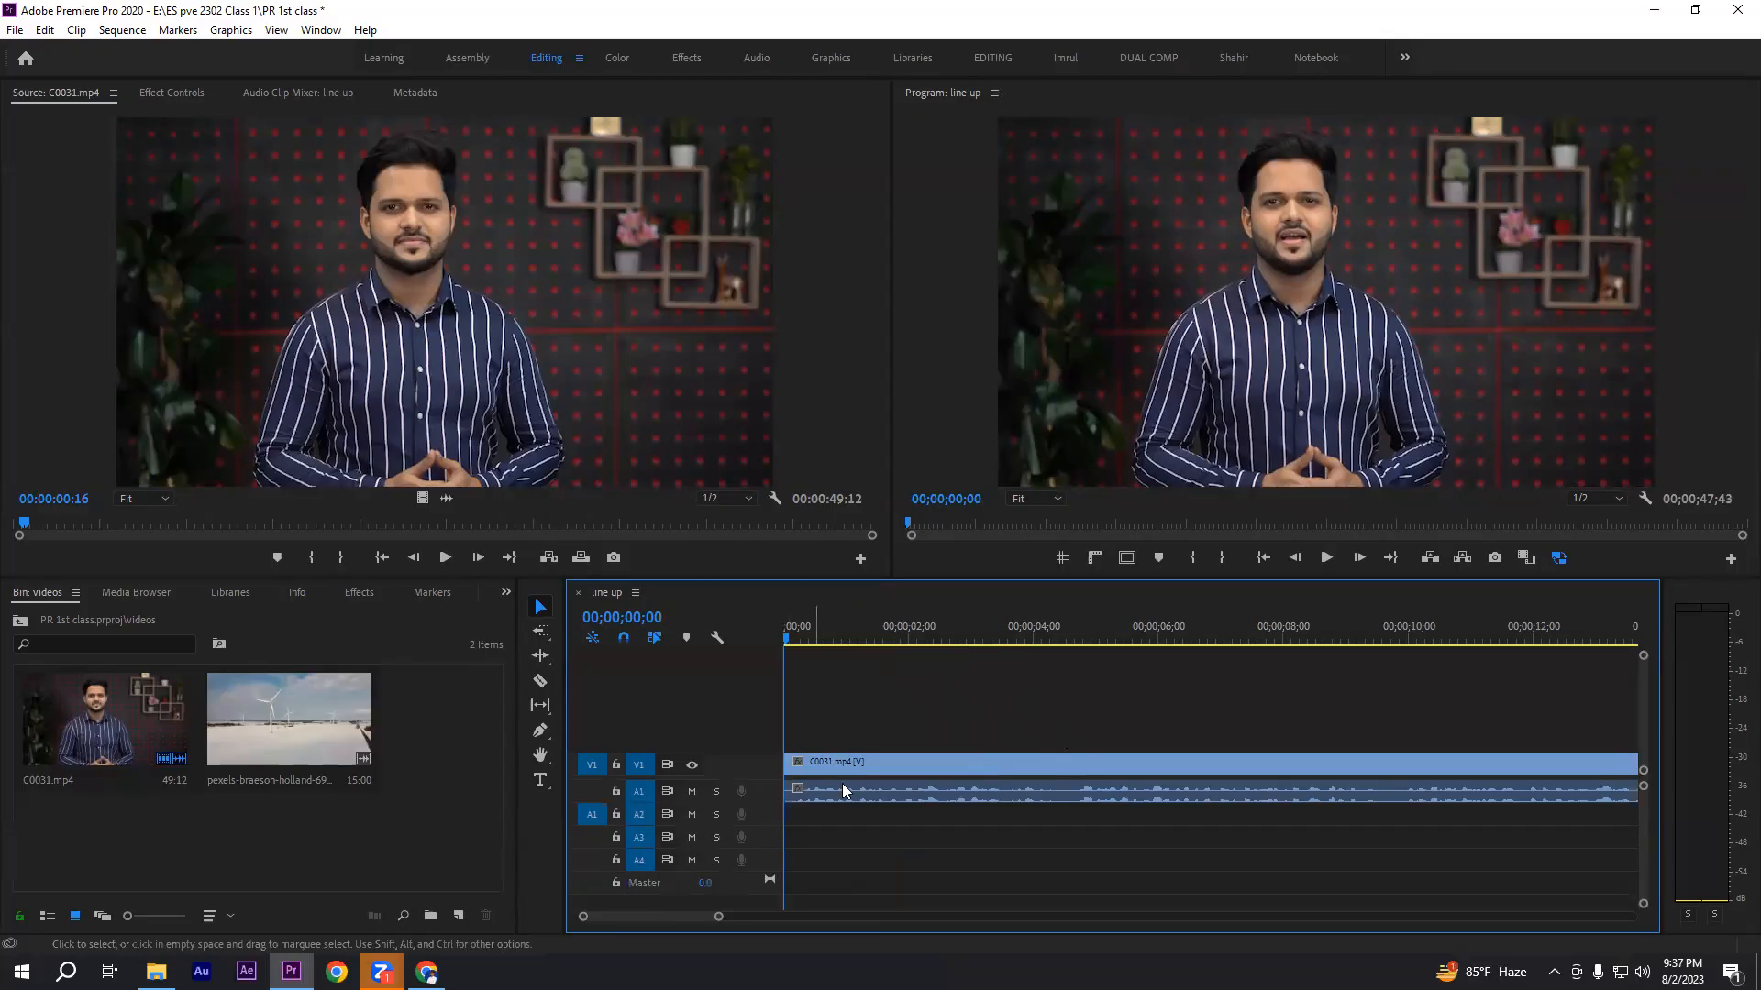
double_click(770, 791)
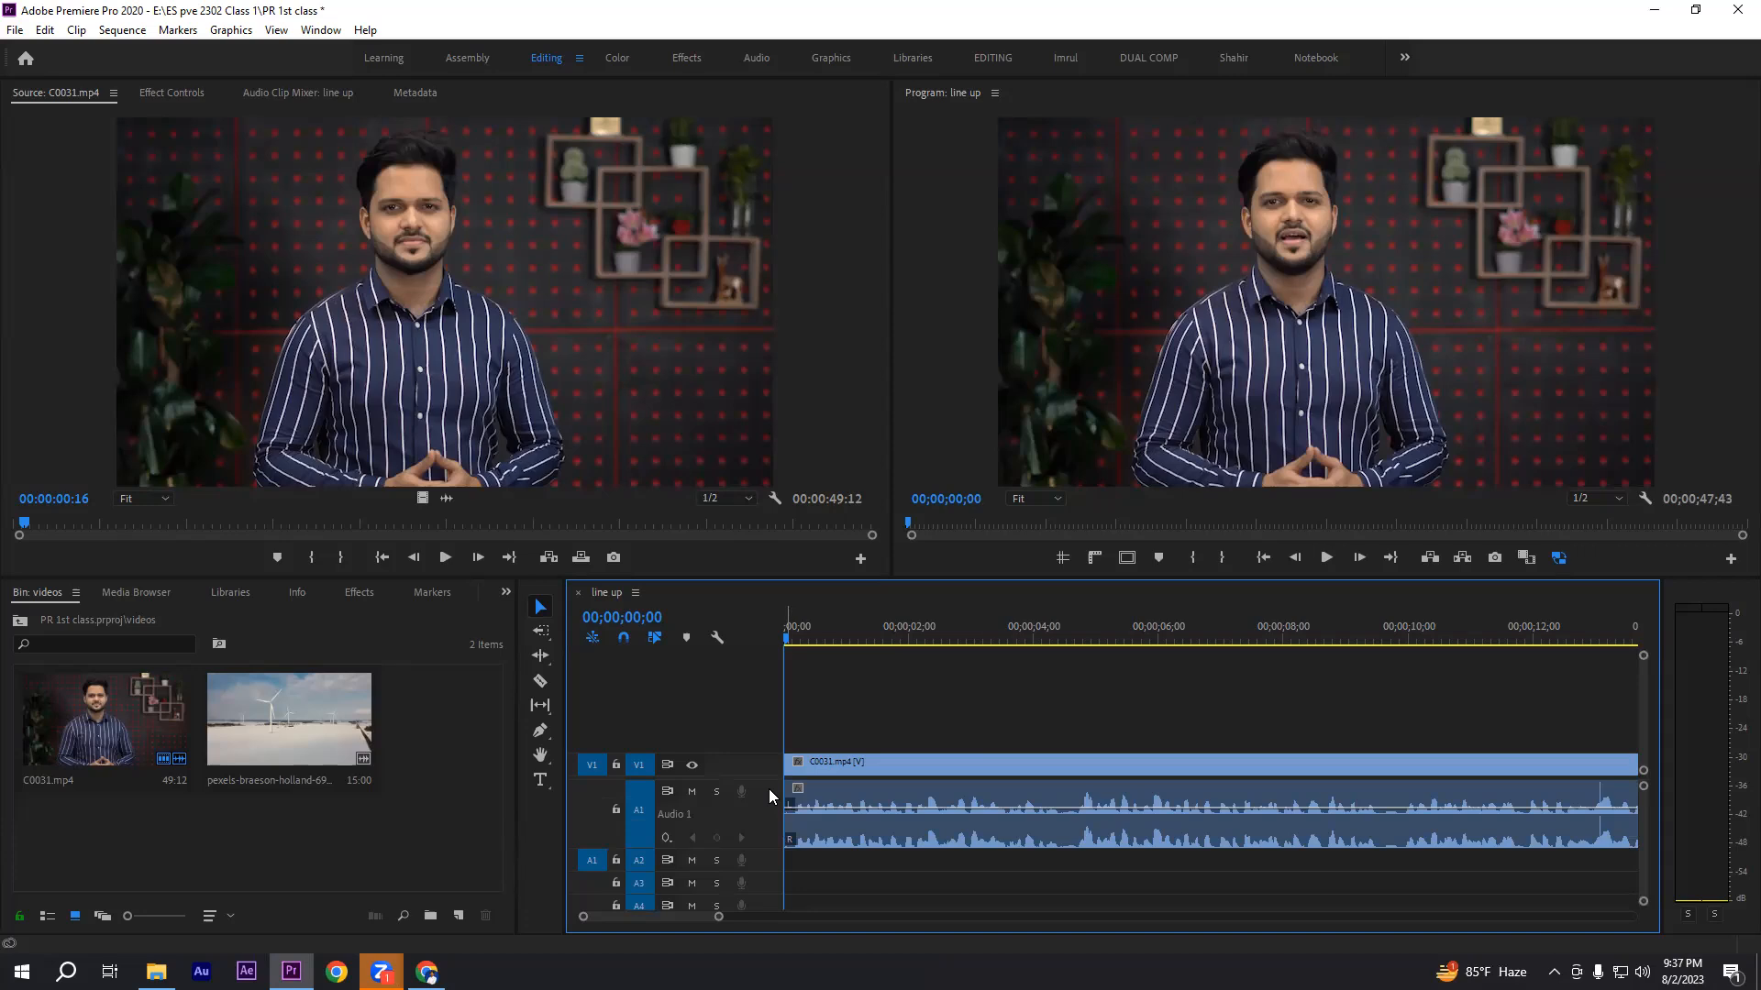
click(1001, 768)
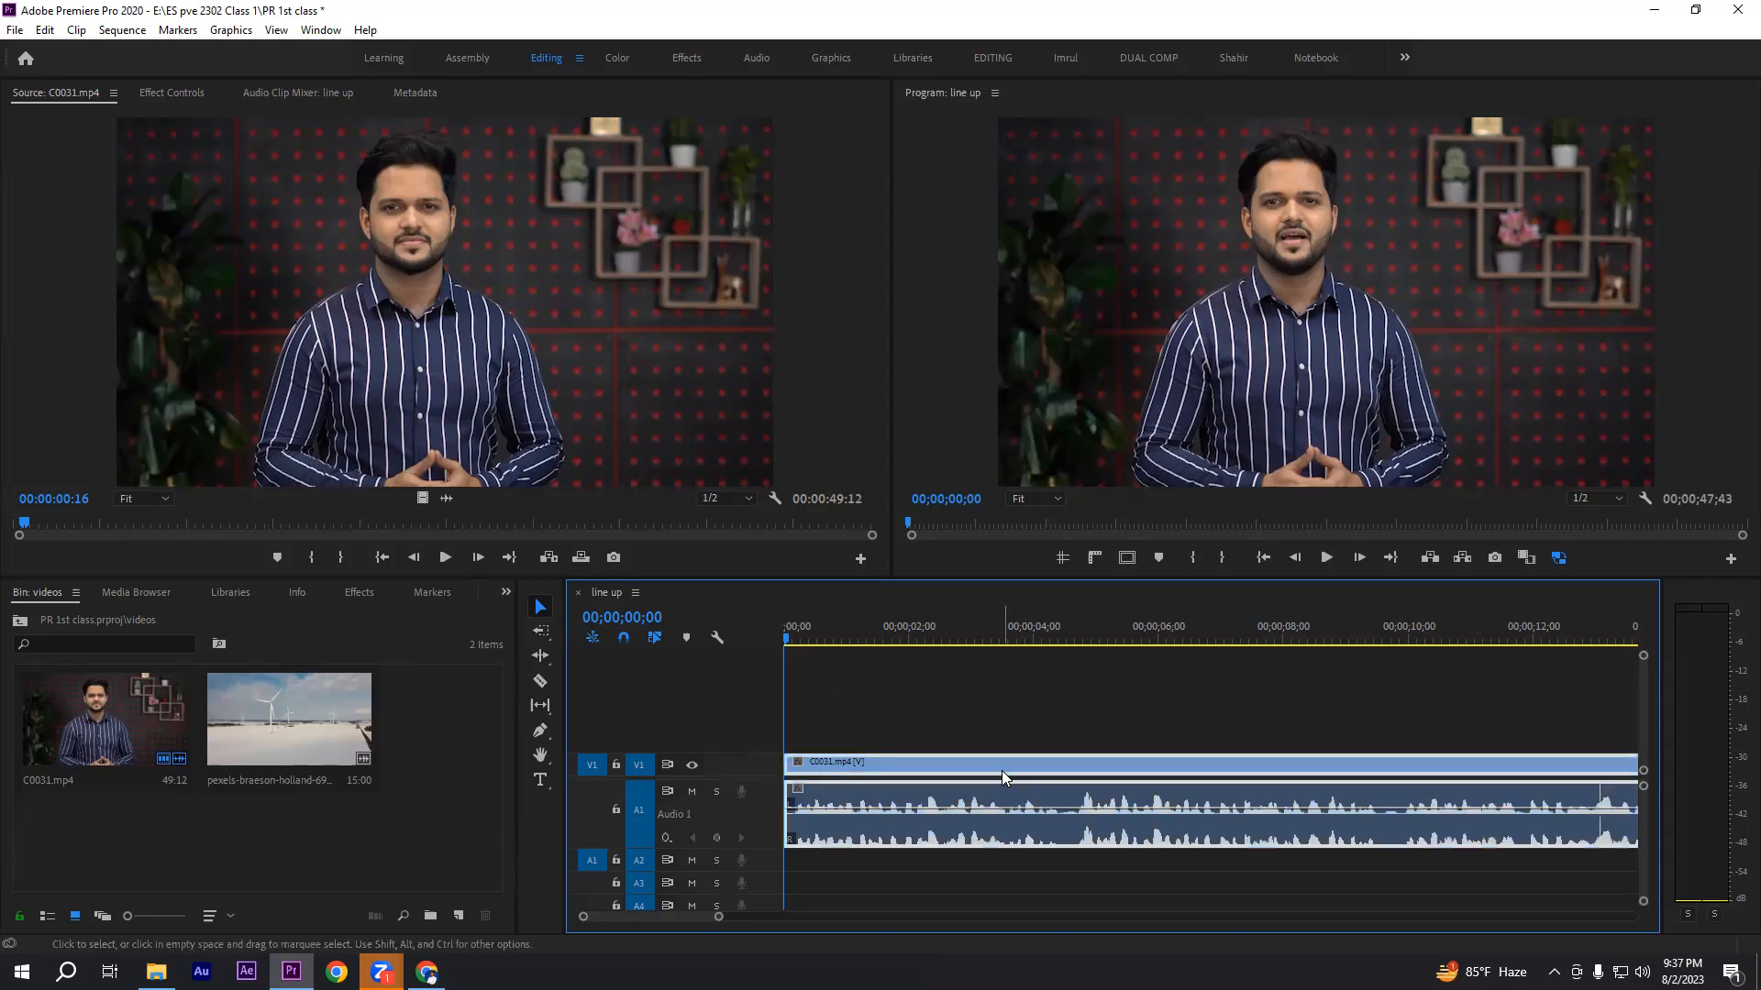
right_click(1091, 765)
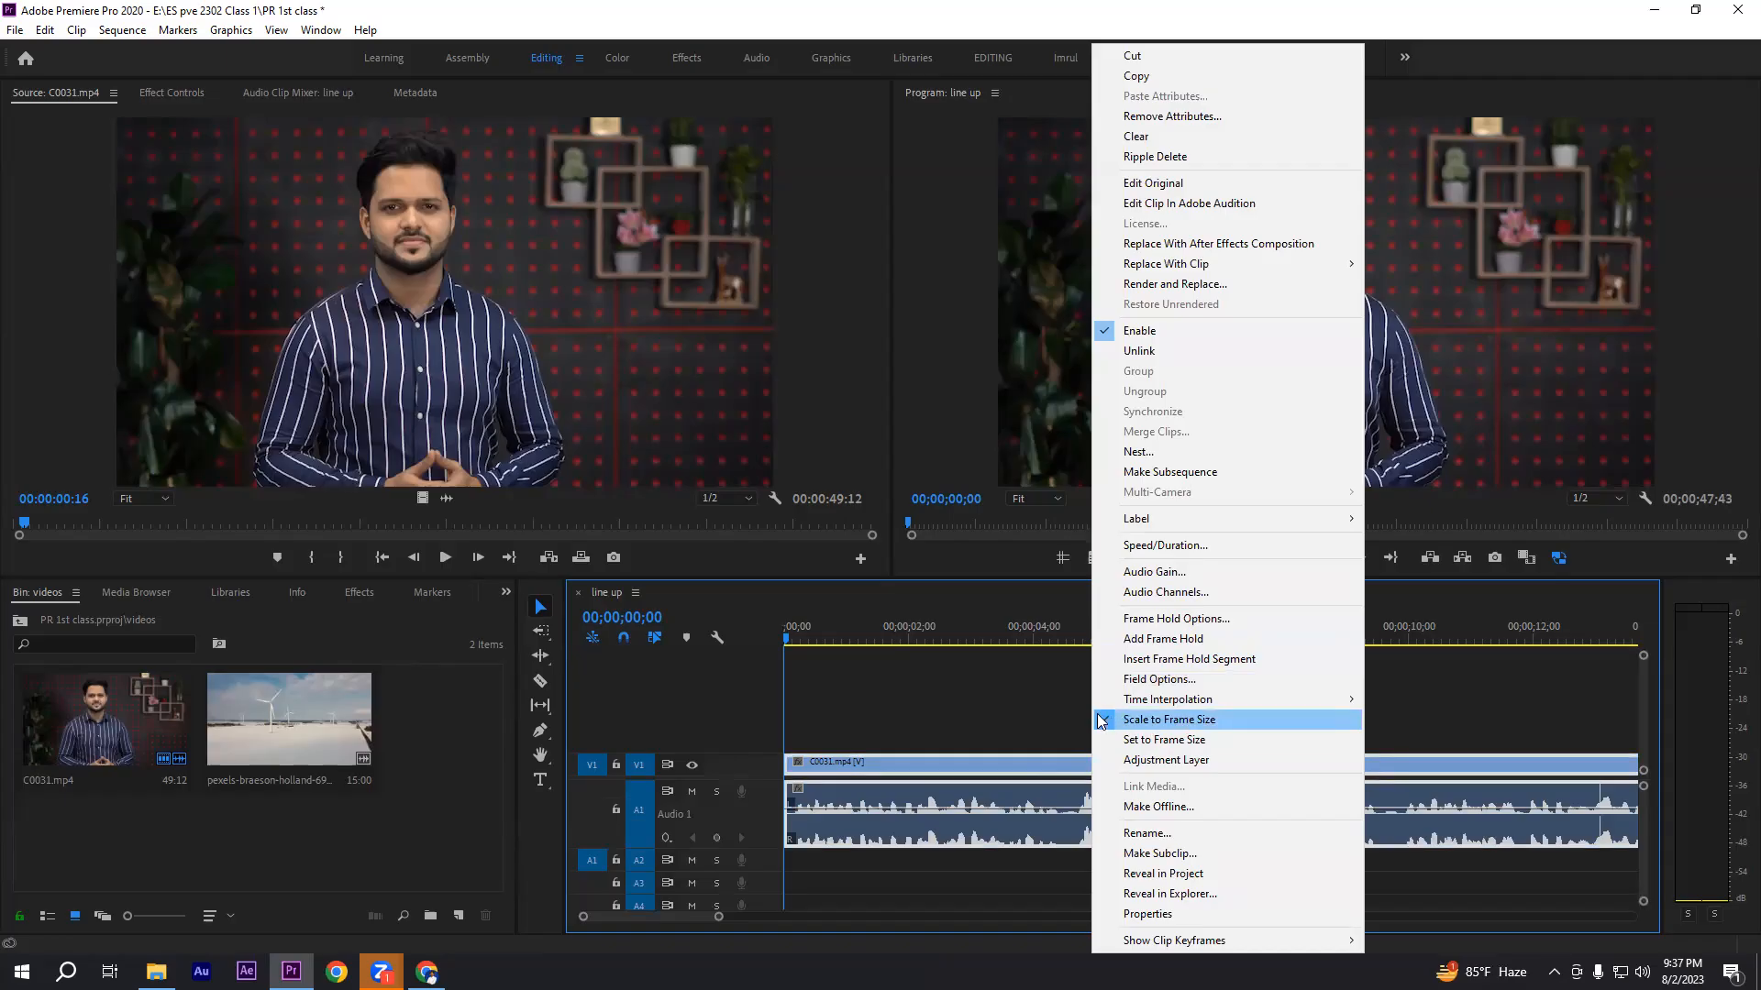
click(968, 721)
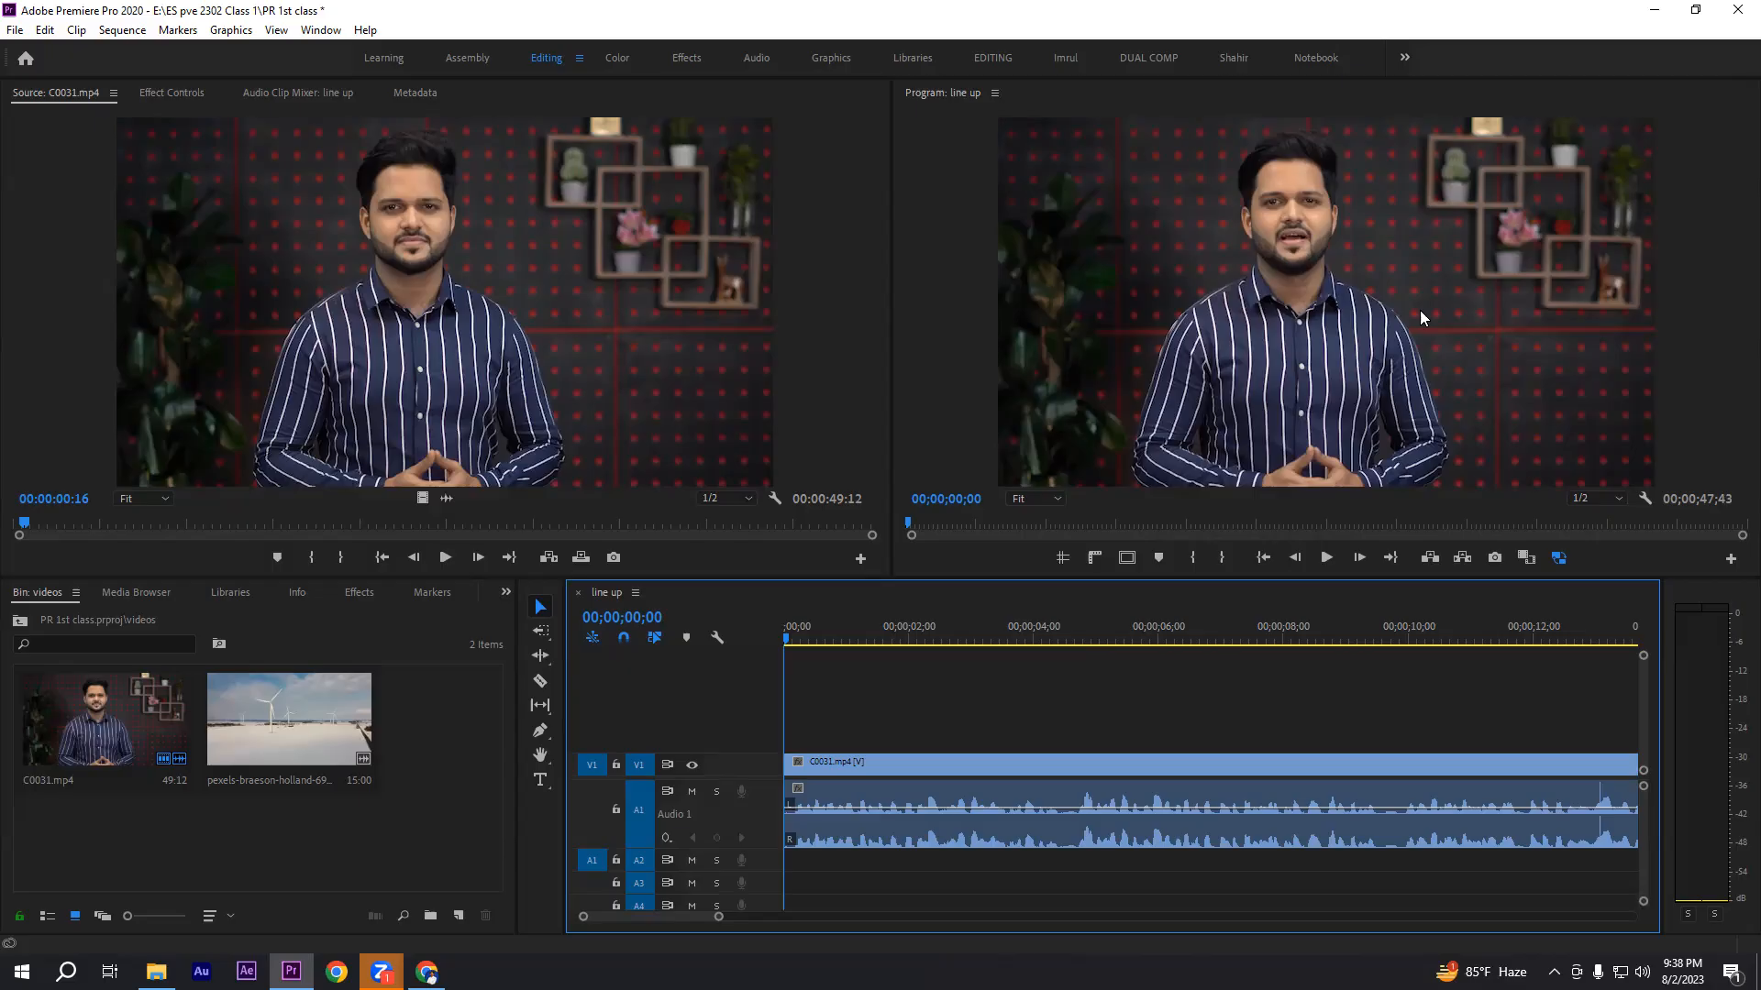
- Switch to Chrome and search Google for "free video footage" in the new tab
click(426, 972)
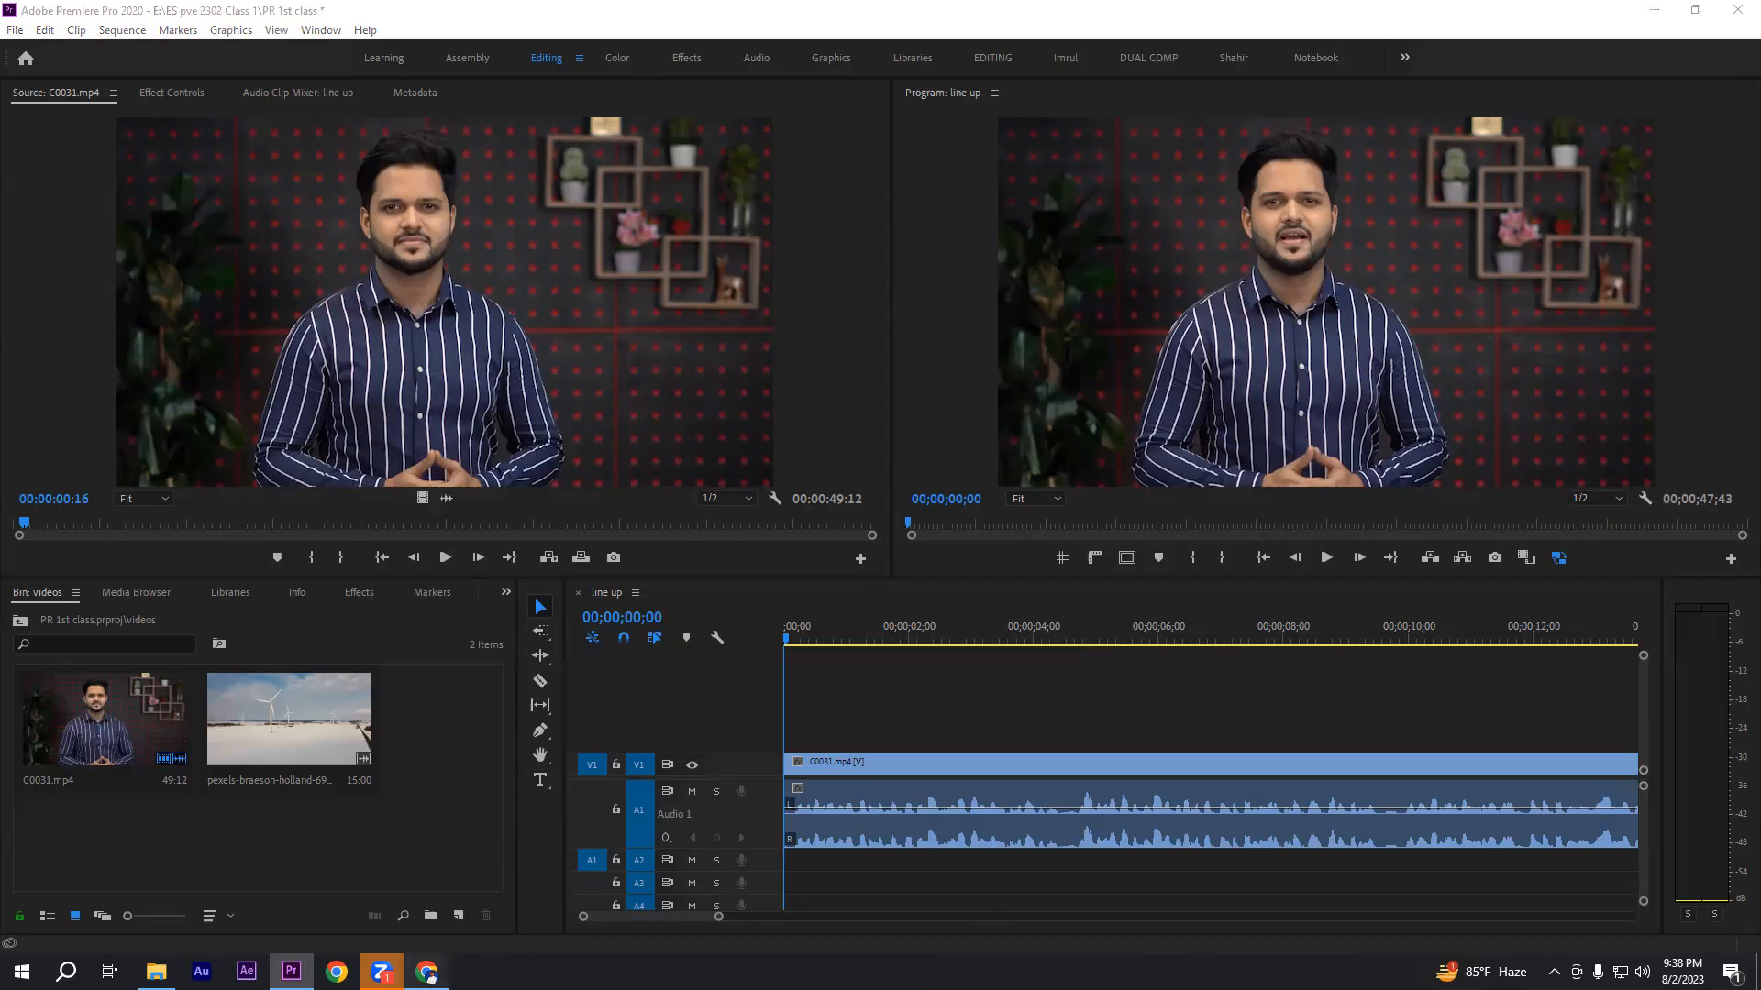
click(347, 13)
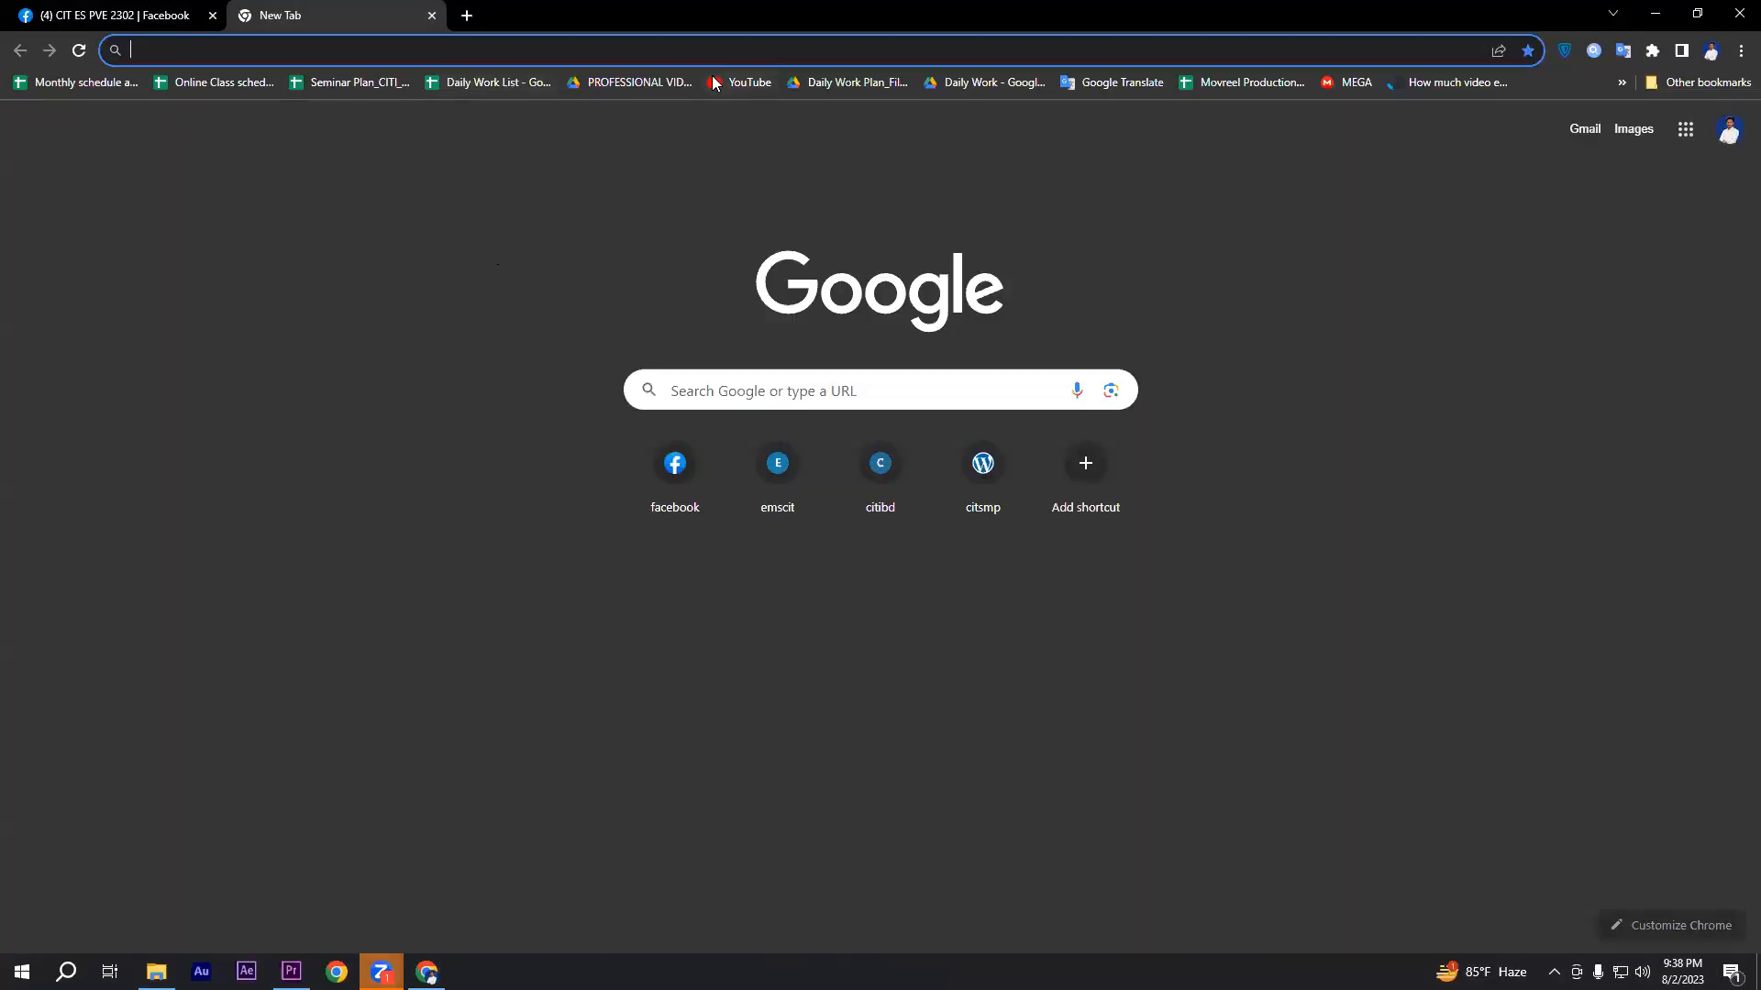
text(free vide)
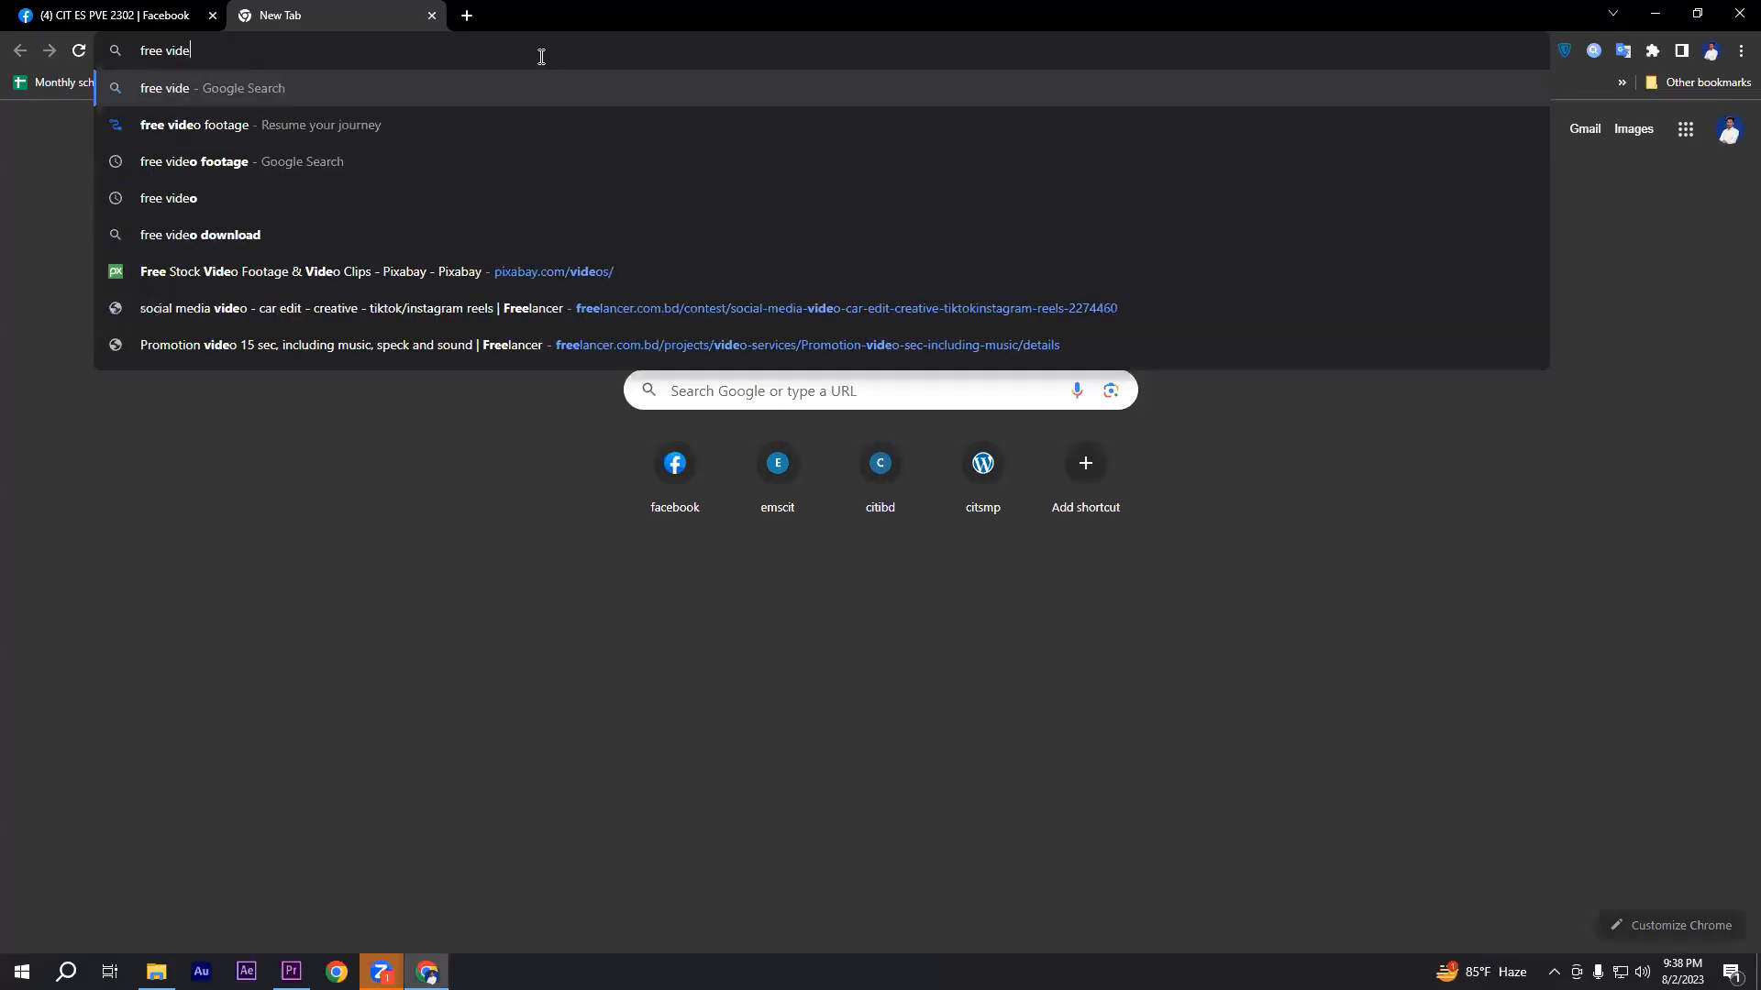
key(Down)
key(Down)
key(Up)
key(Down)
key(Return)
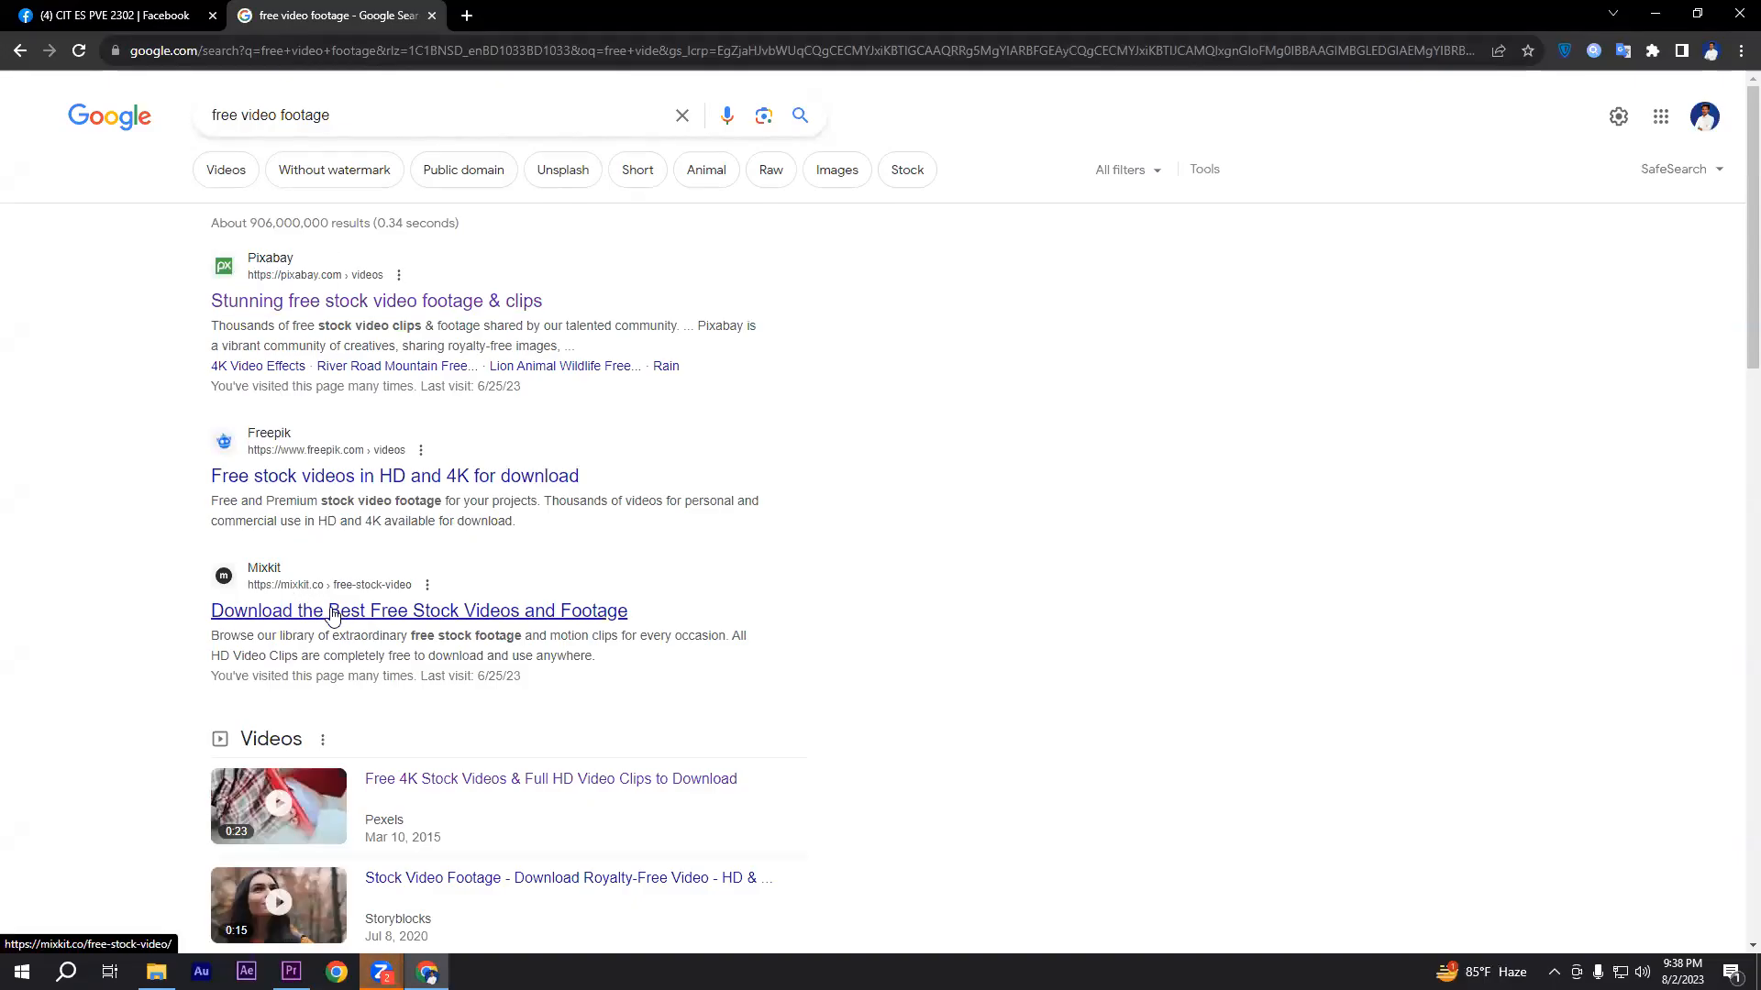
- Open Pixabay's free stock video page from the search results and open the snail mollusk video
click(308, 303)
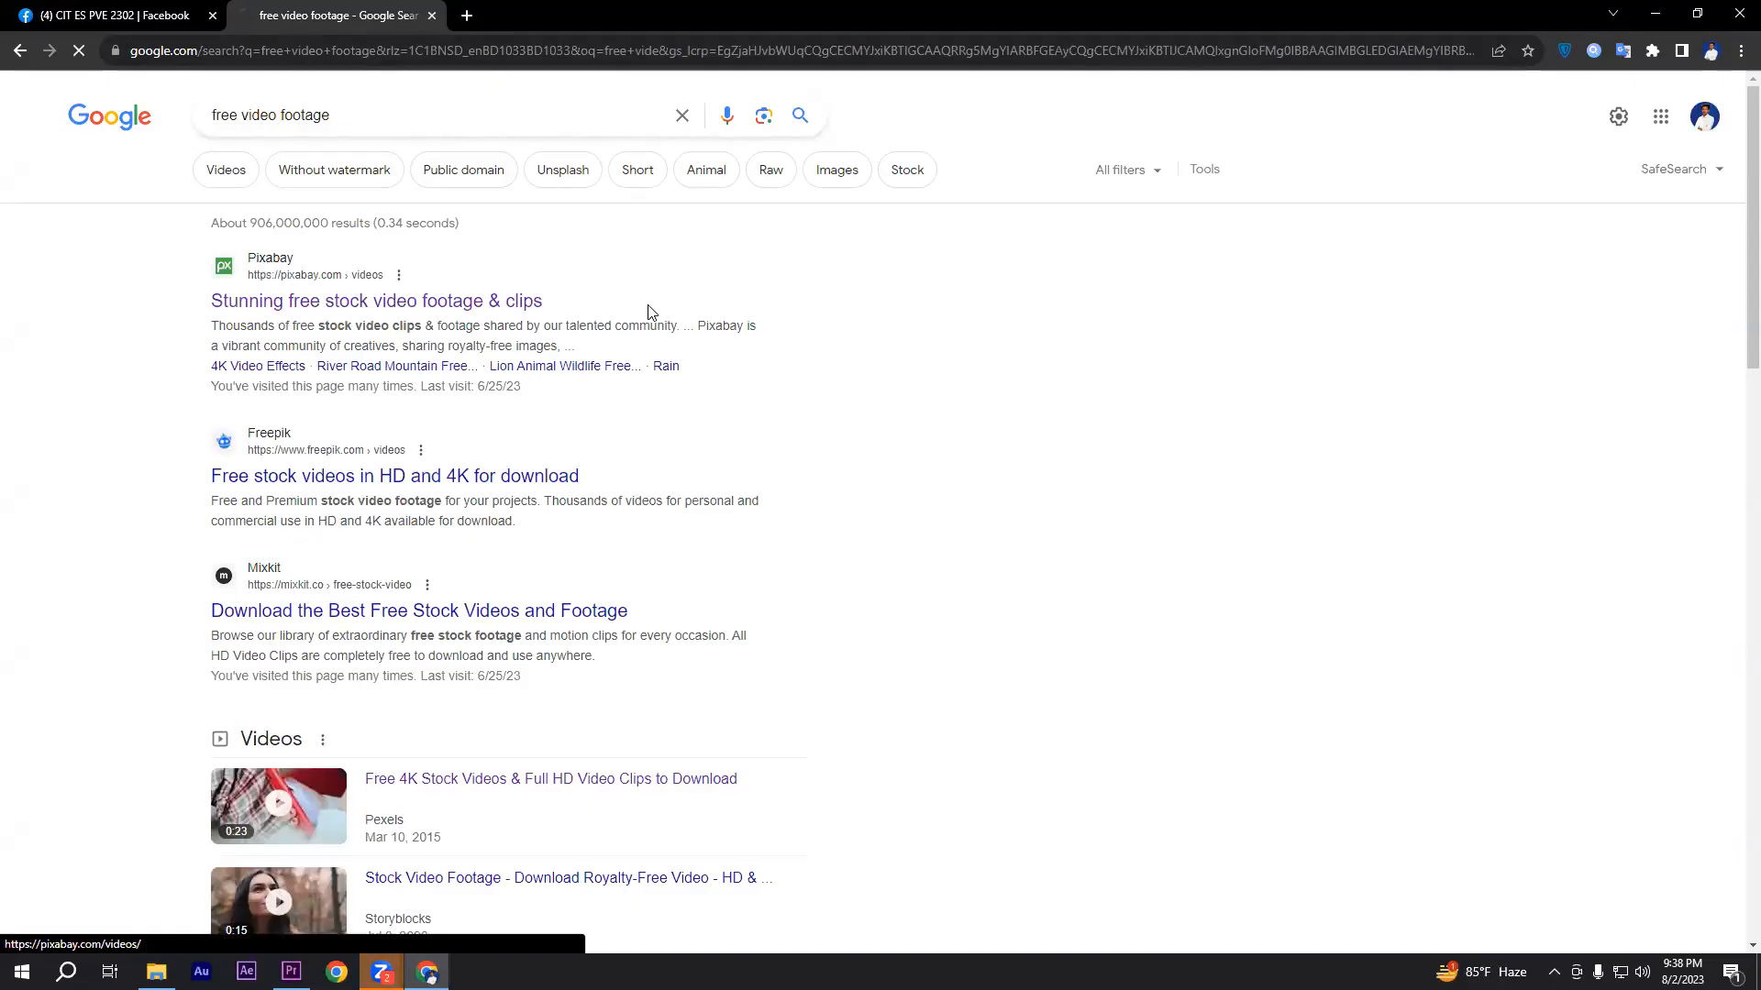
scroll(908, 463, down, 3)
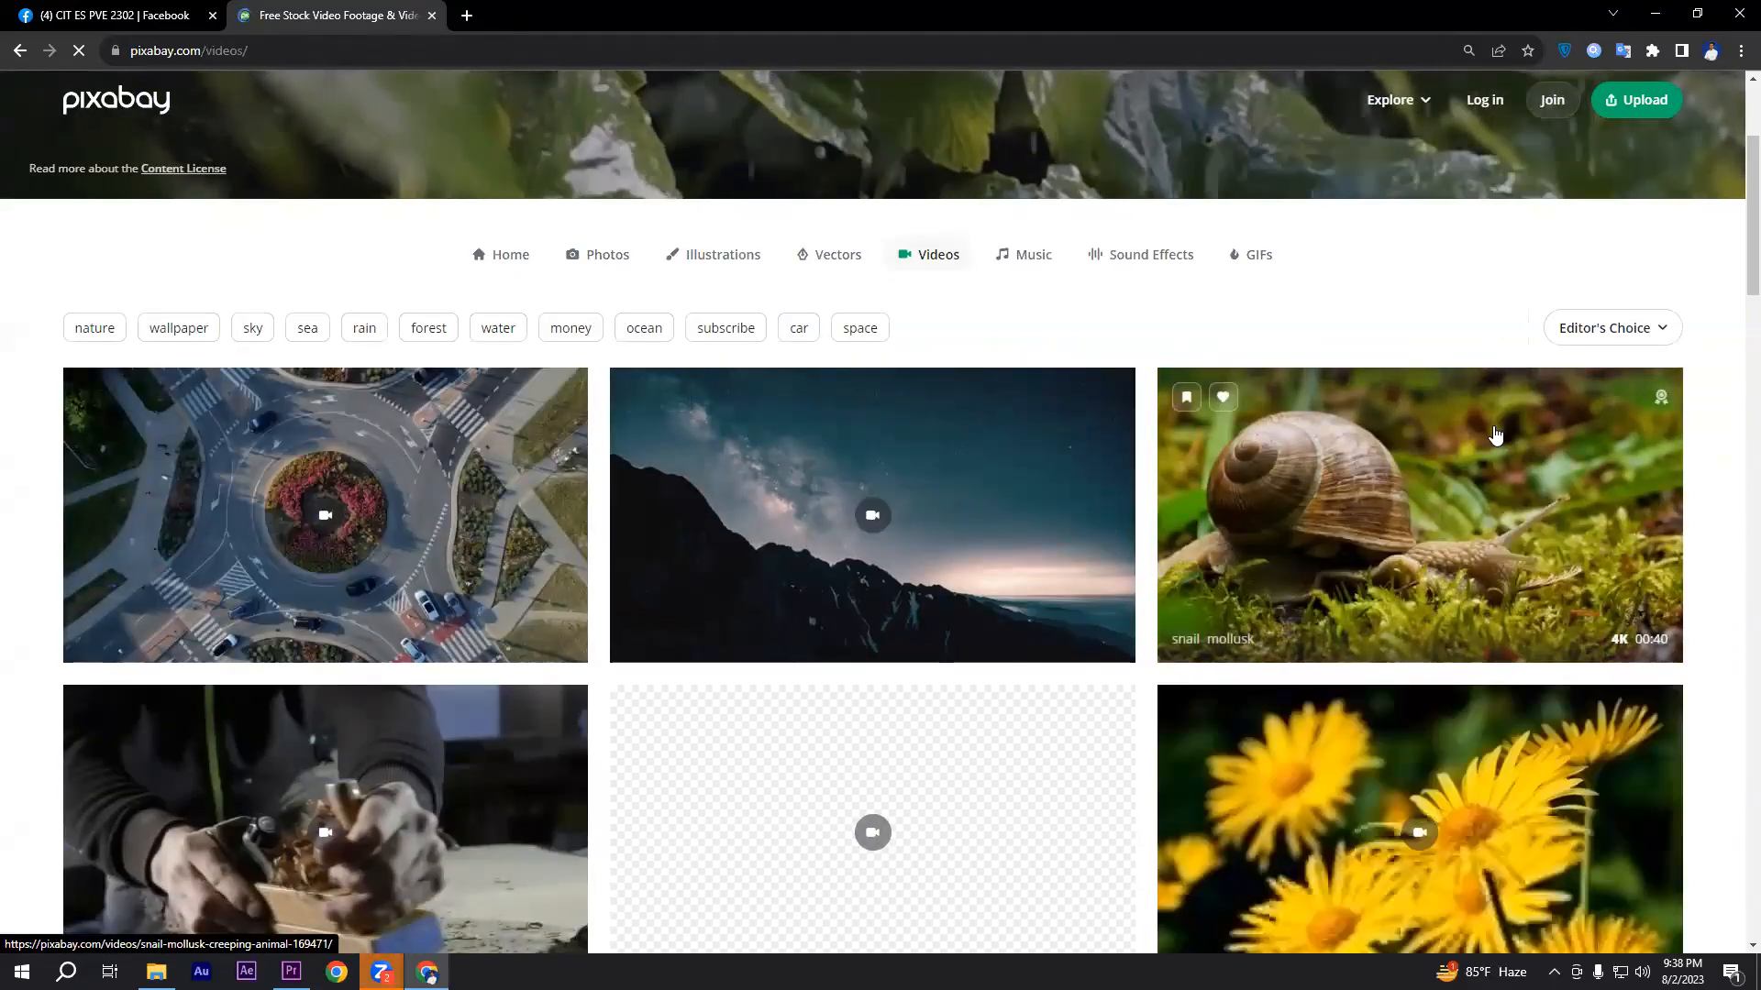
click(1311, 511)
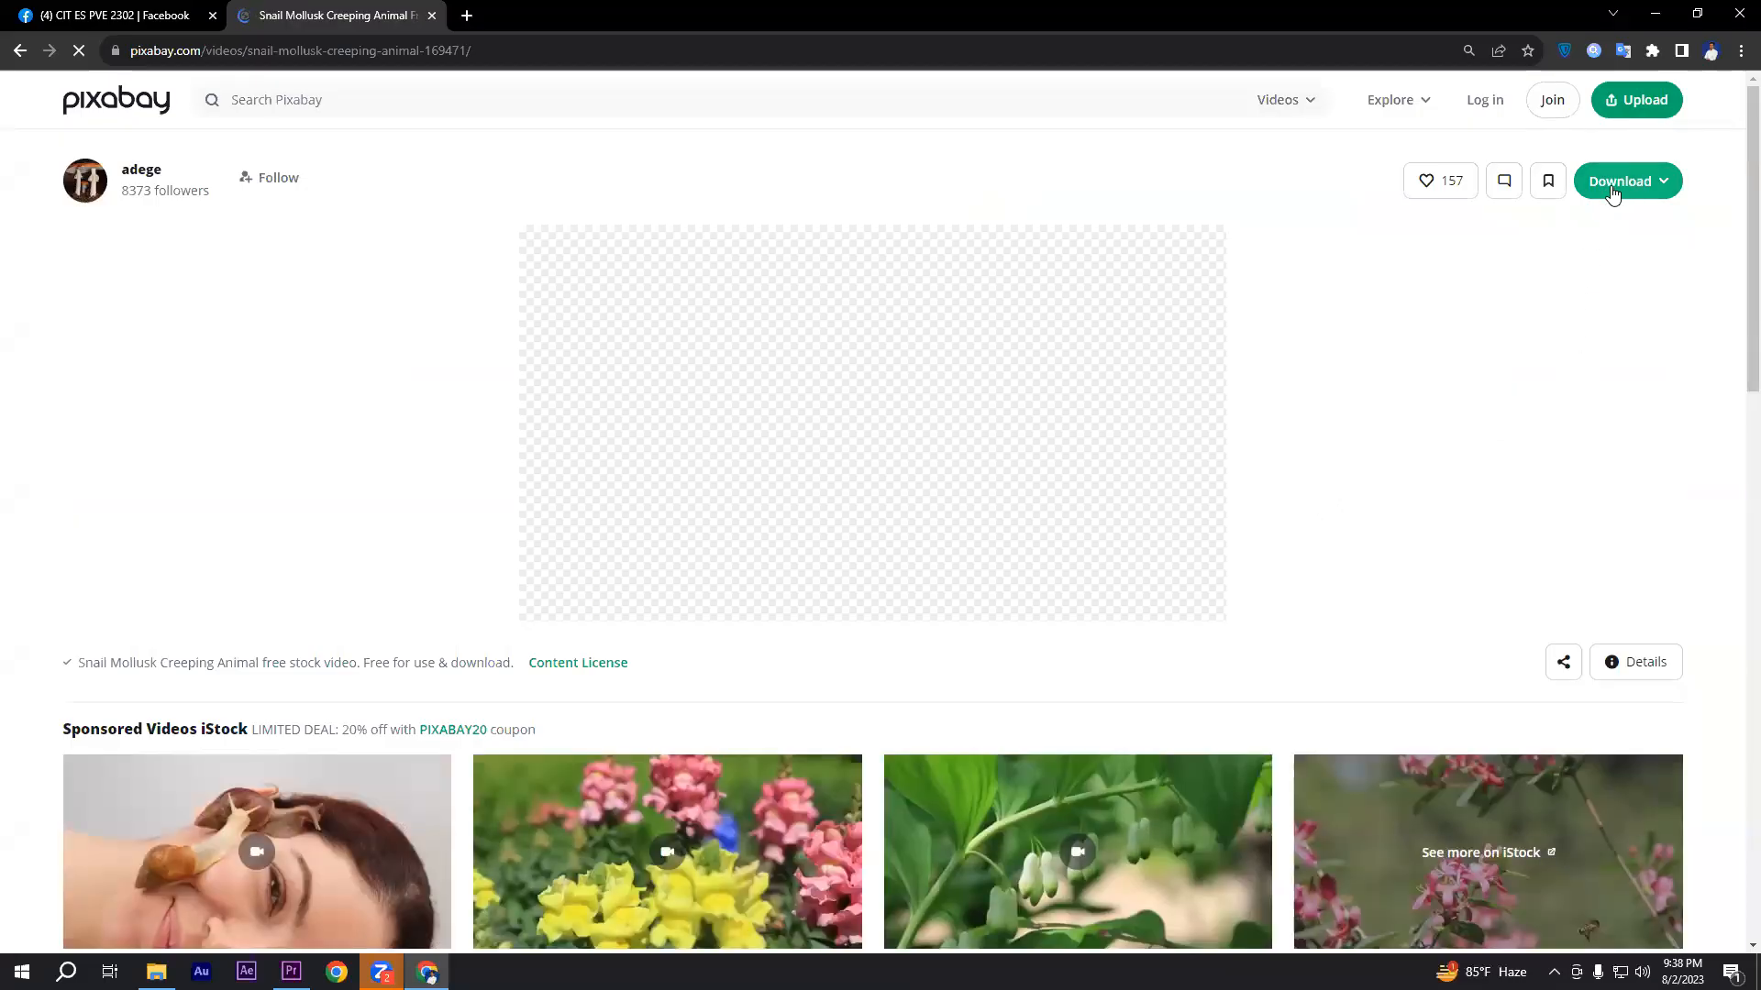
click(1664, 182)
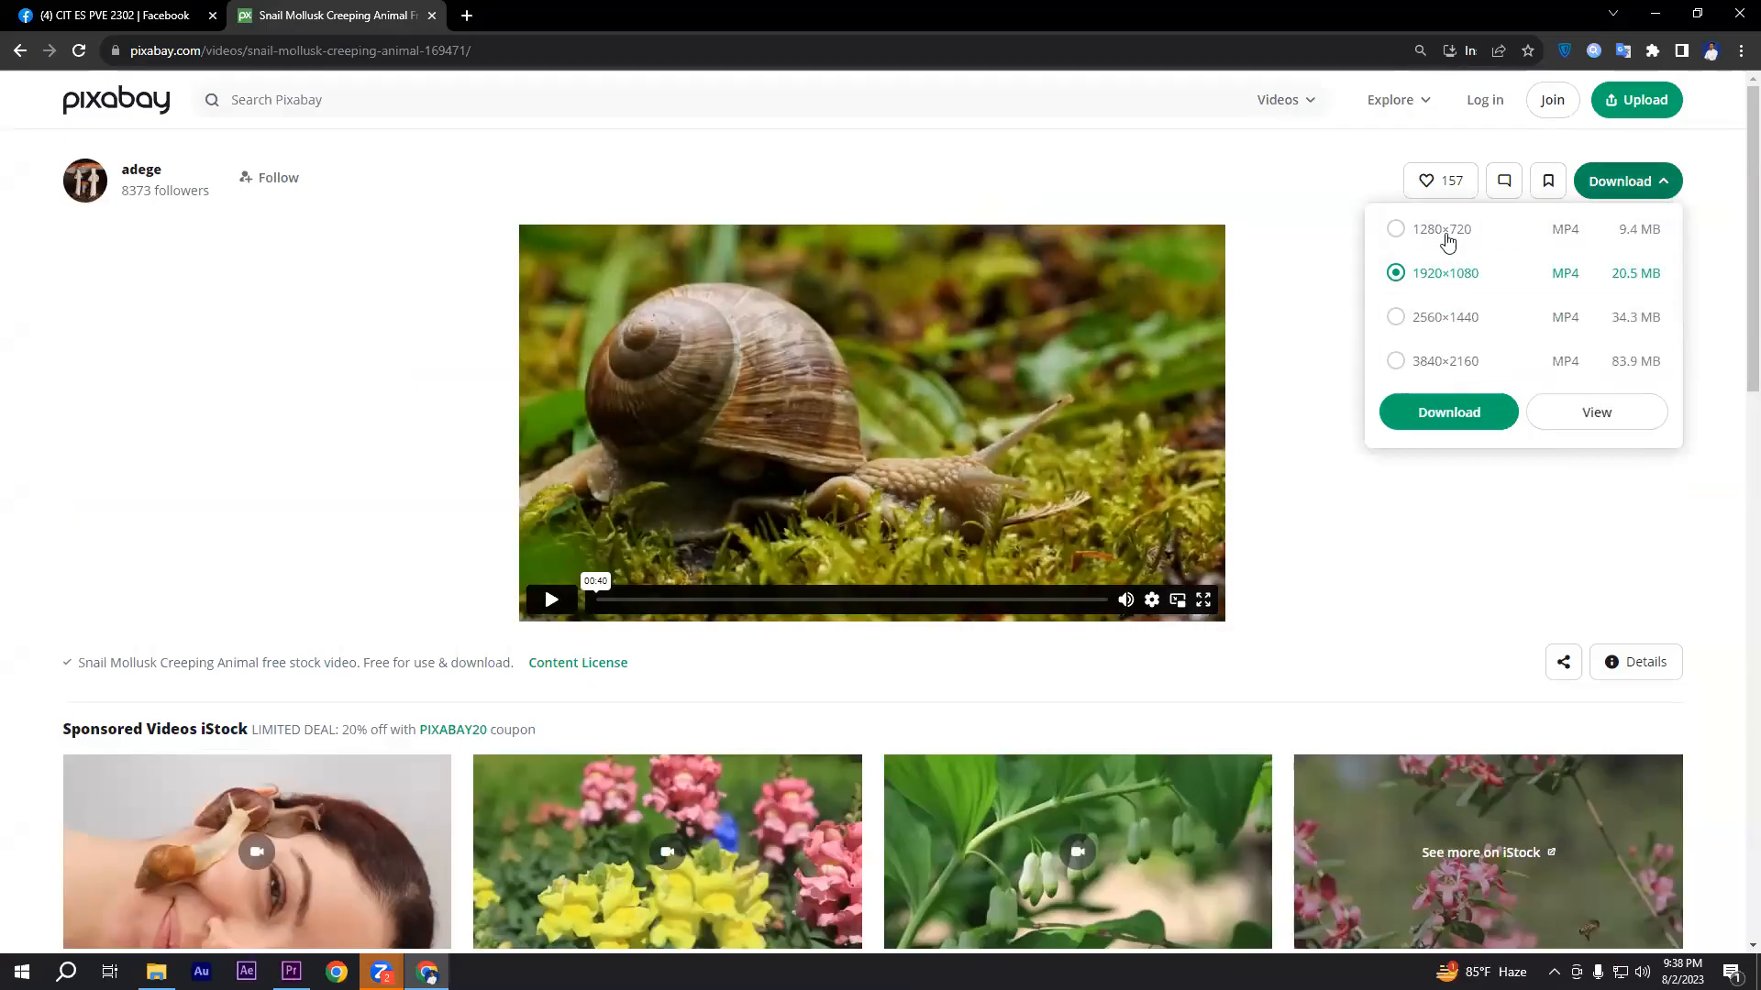
click(1472, 335)
click(1448, 413)
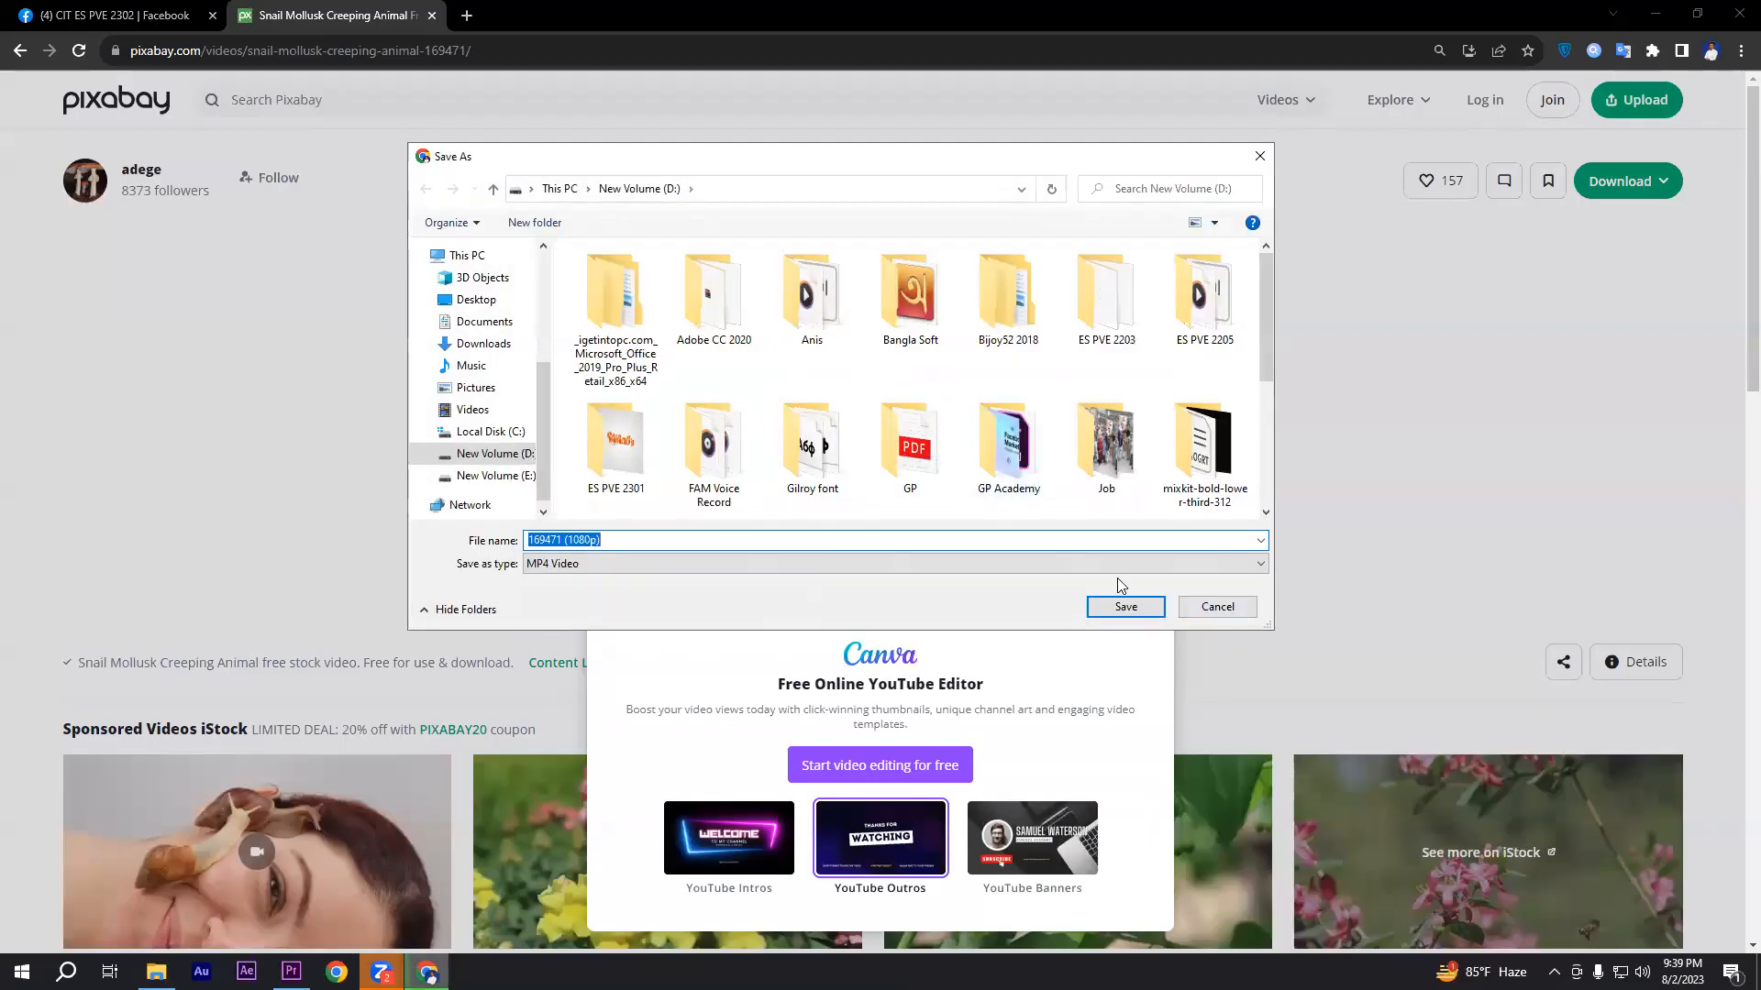
click(1124, 608)
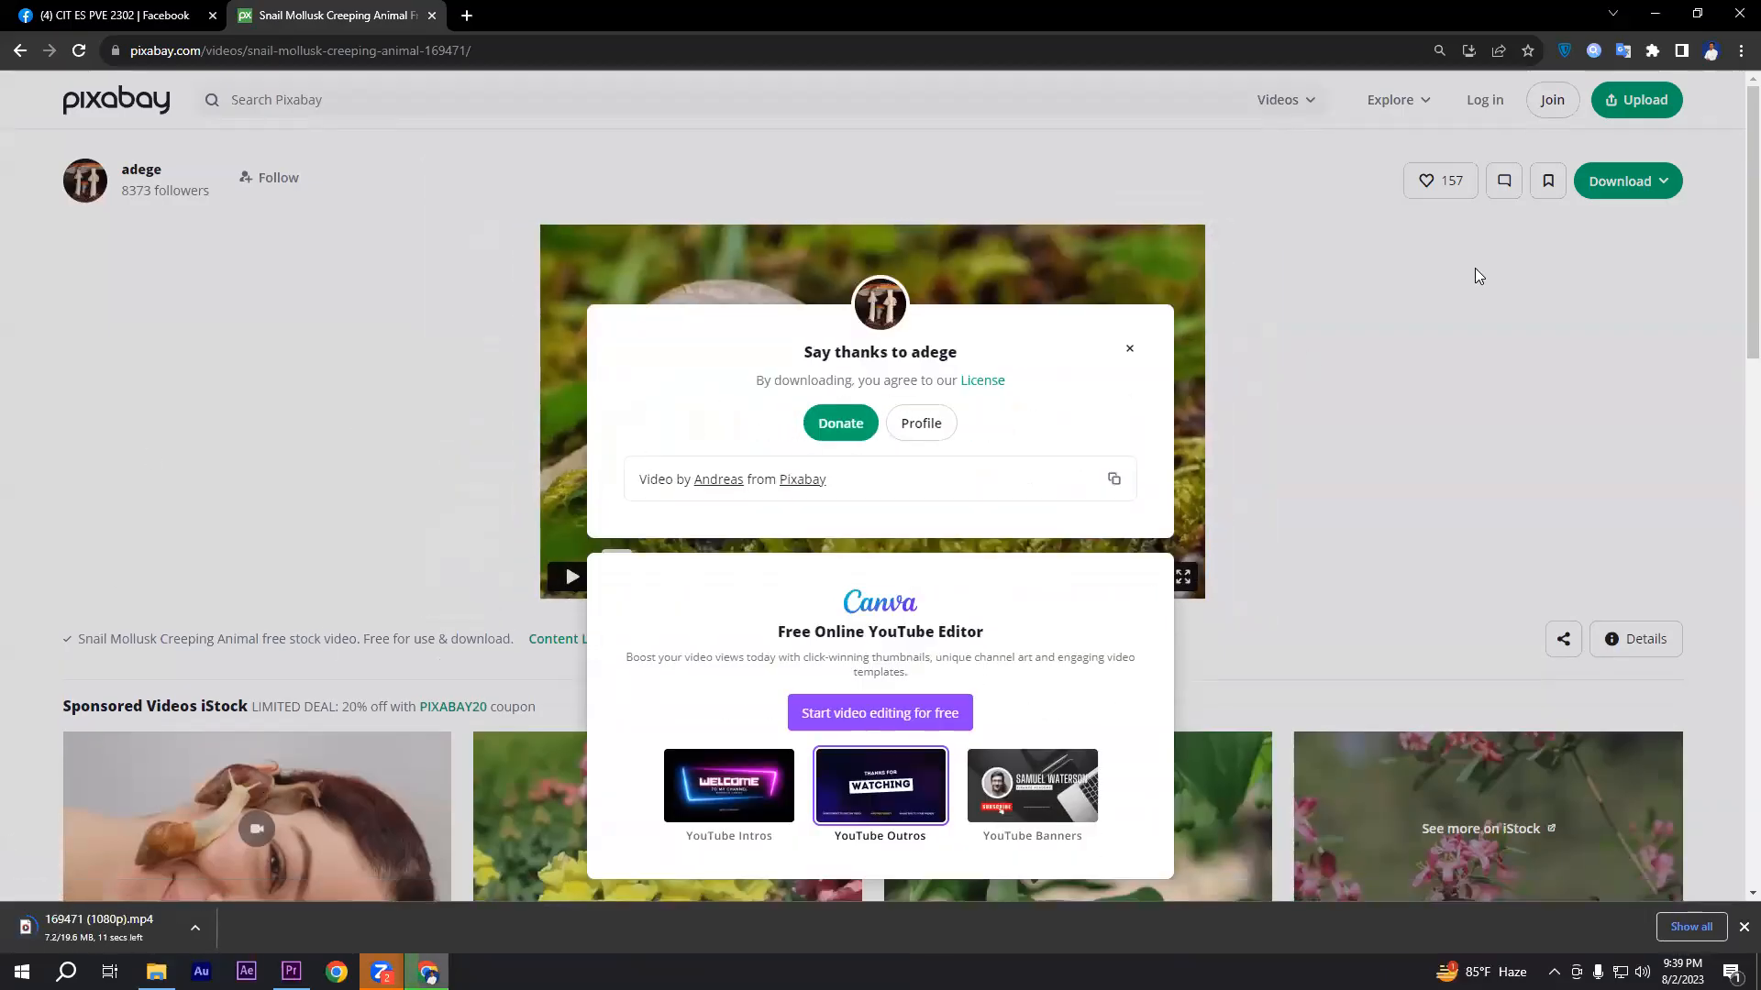
- Return to Premiere Pro, select the C0031.mp4 clip with its audio in the timeline and clear the selection
click(1654, 12)
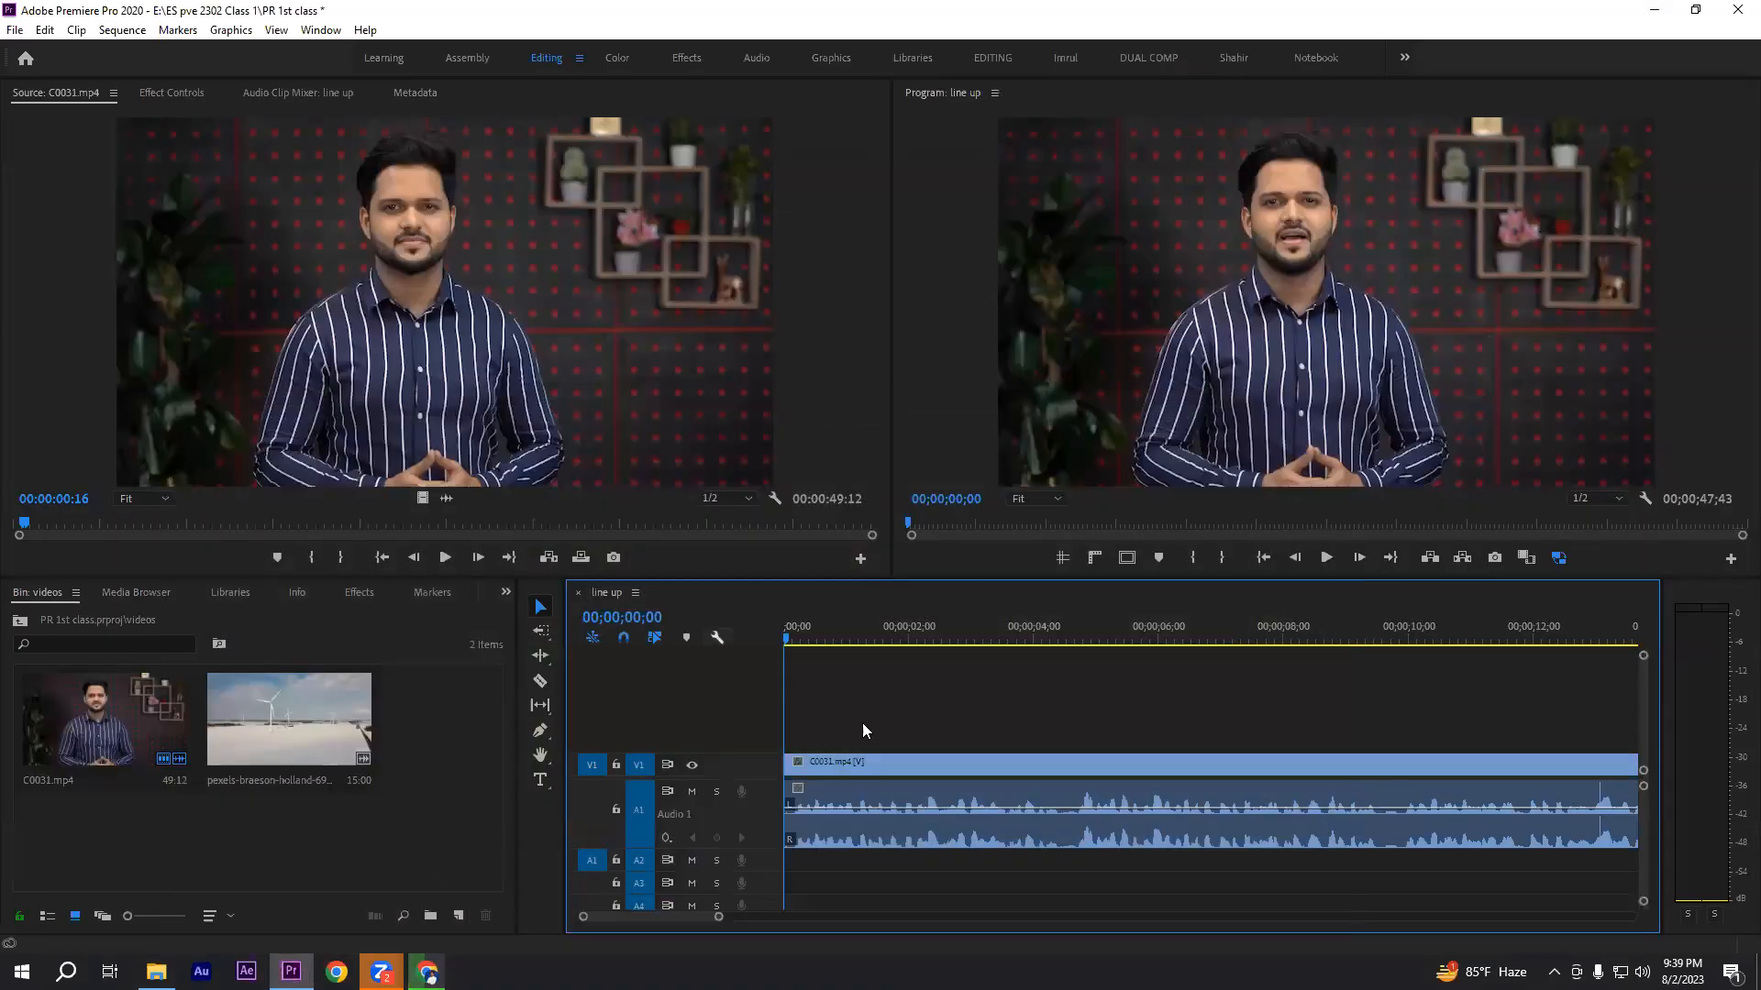
drag(875, 721, 1497, 897)
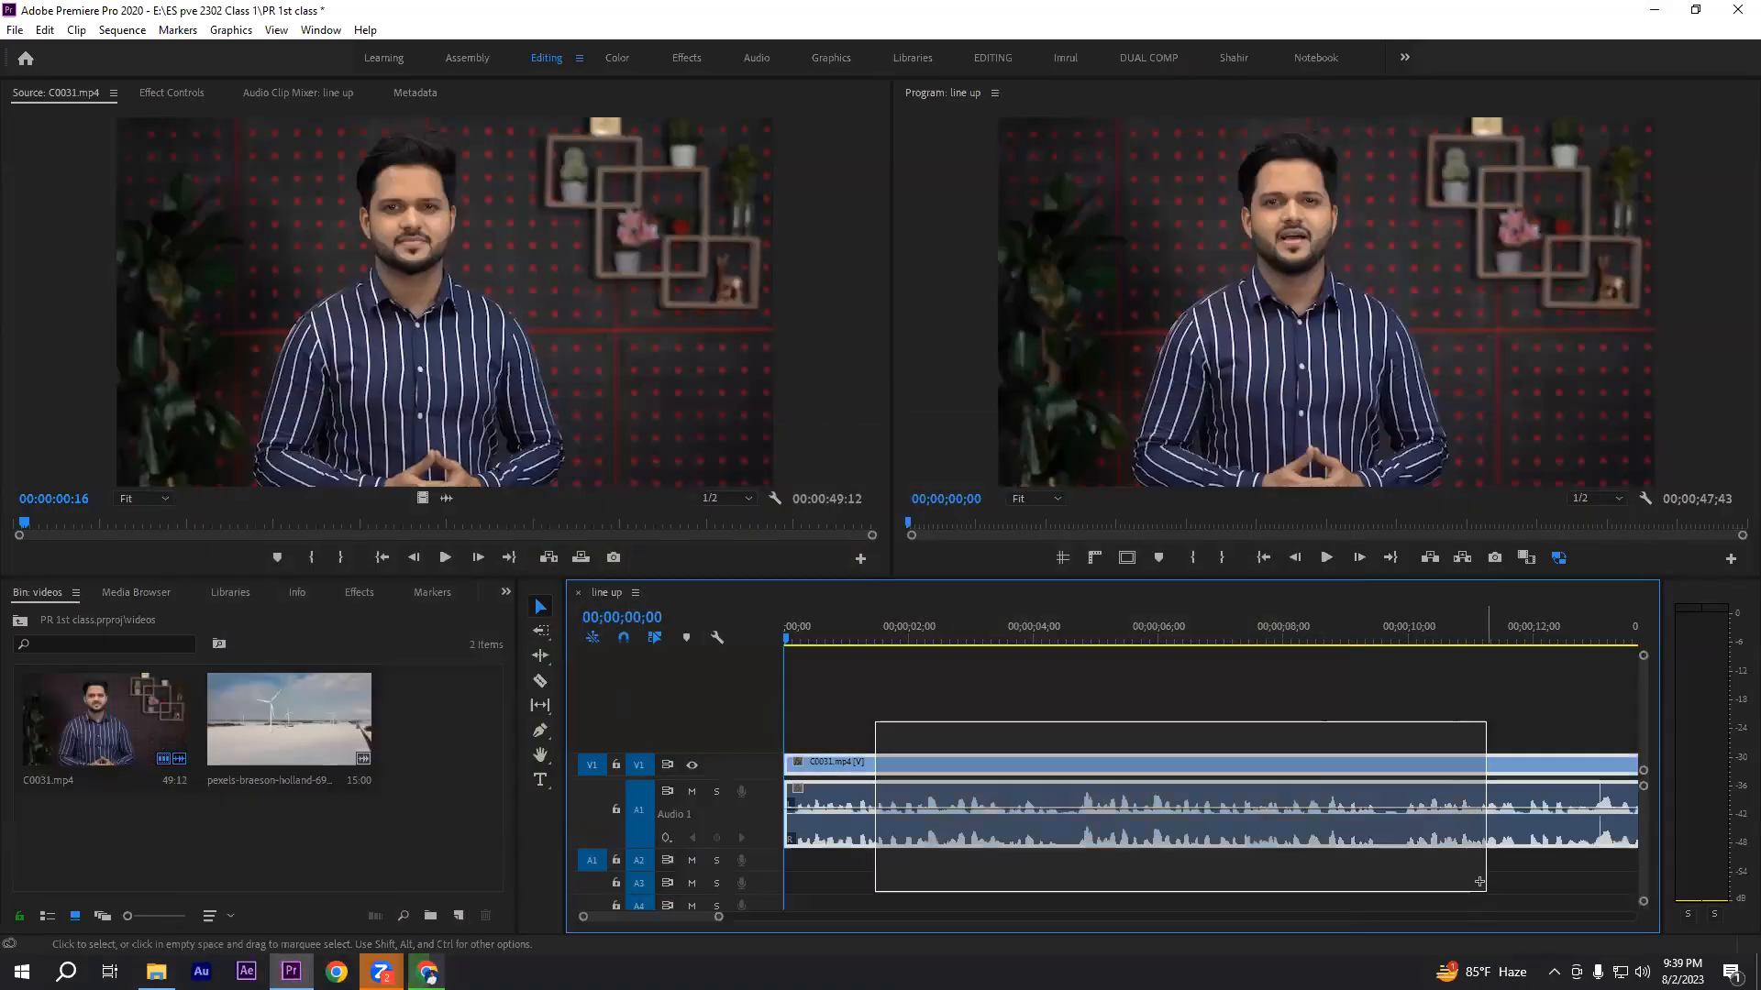
click(1279, 721)
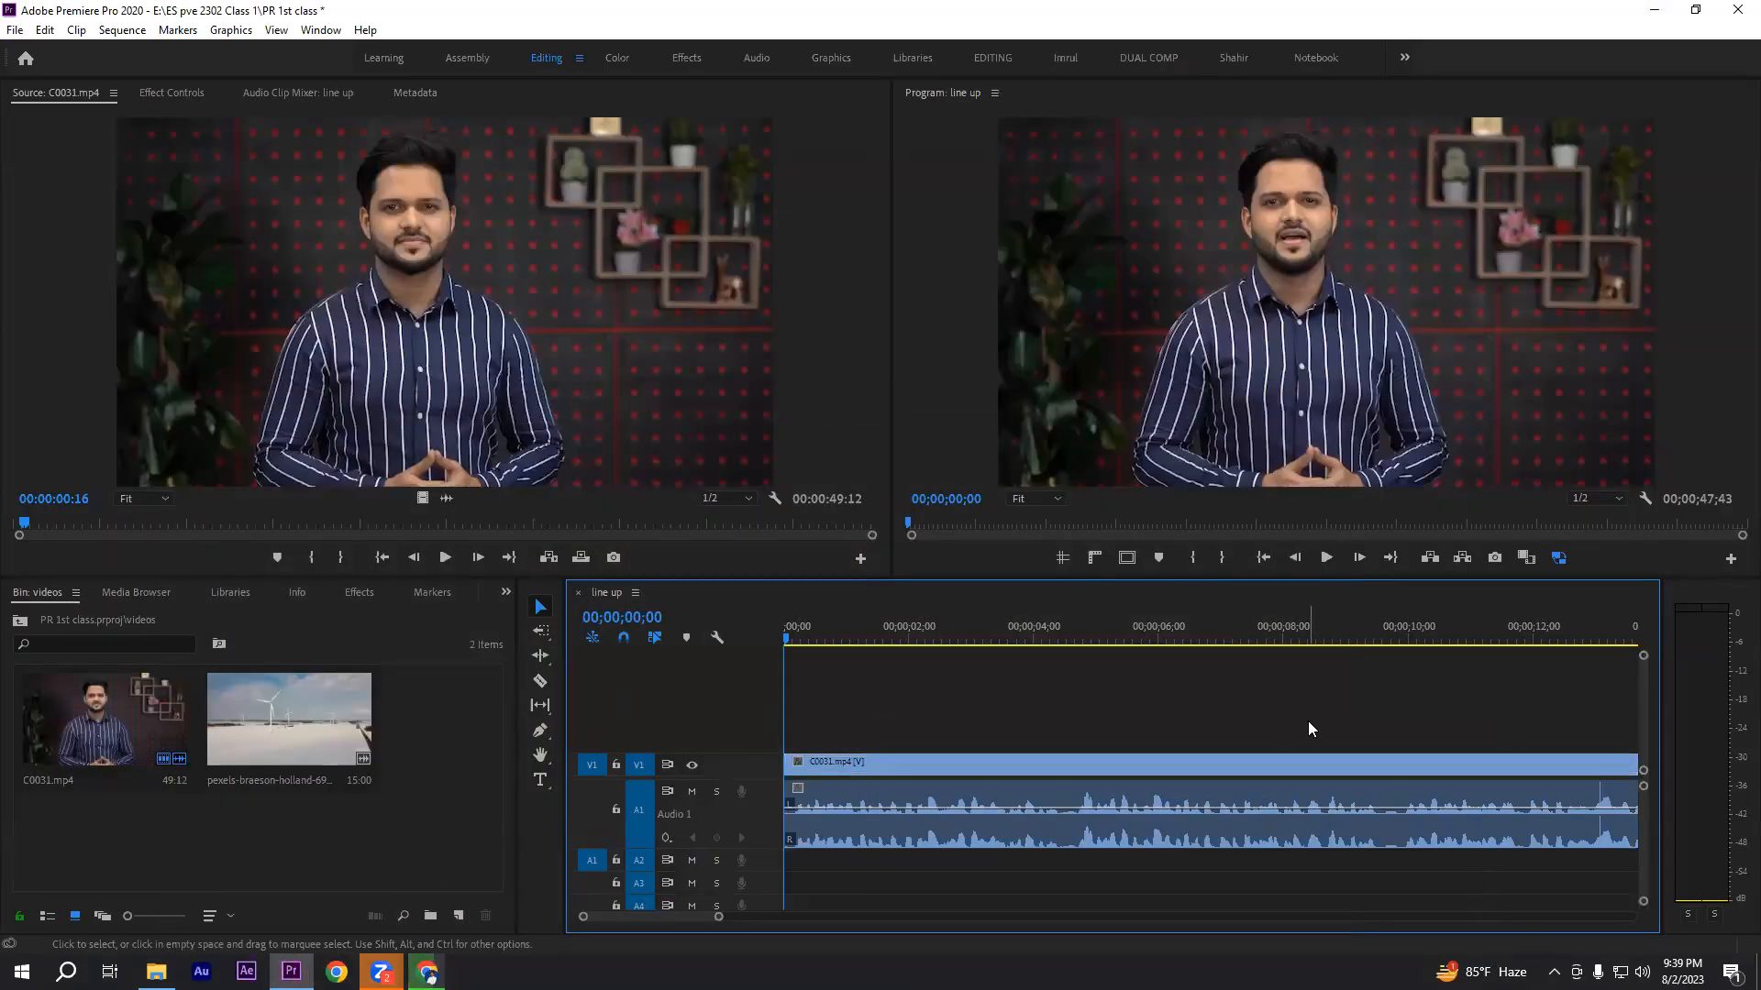